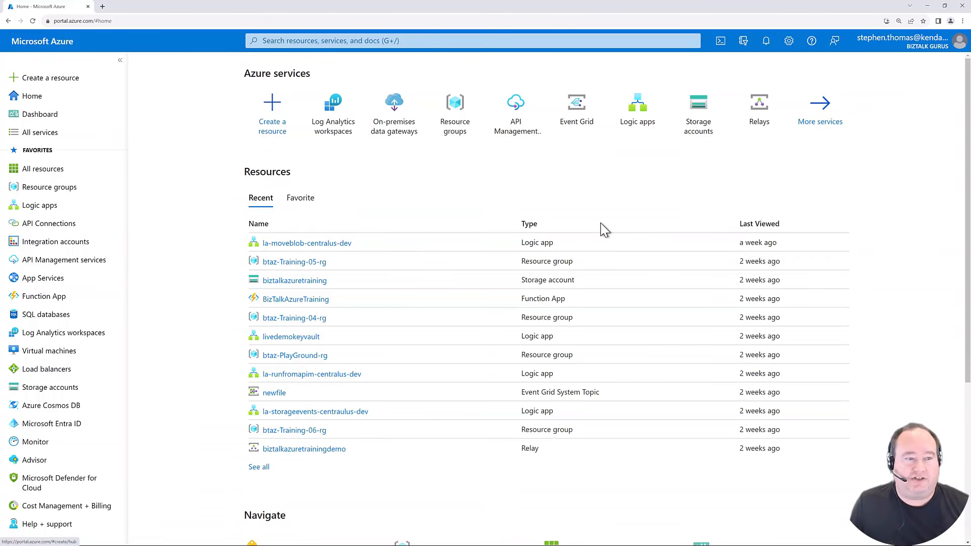
# Review the portal's appearance and startup settings, try Dashboard as the startup page, restore Home, and return to the home page.
pyautogui.click(789, 44)
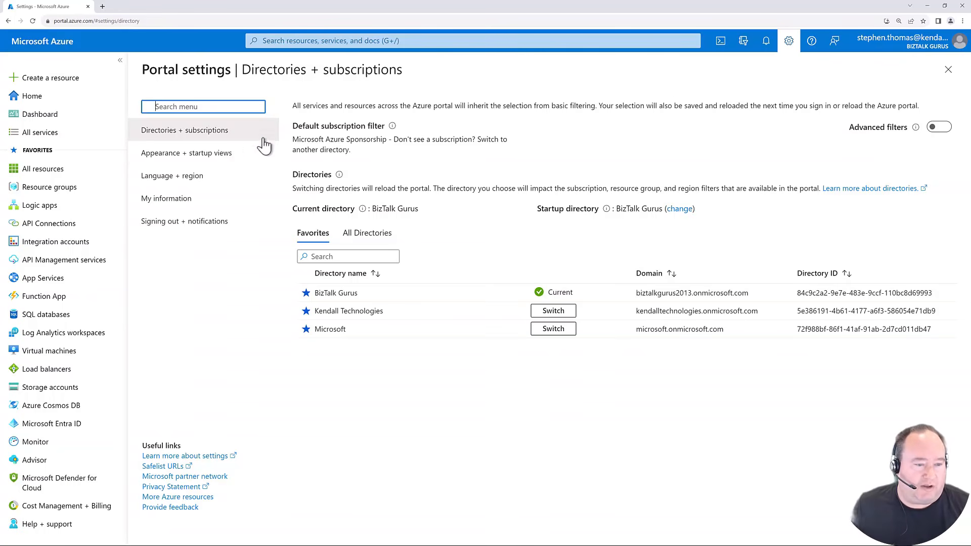
pyautogui.click(236, 163)
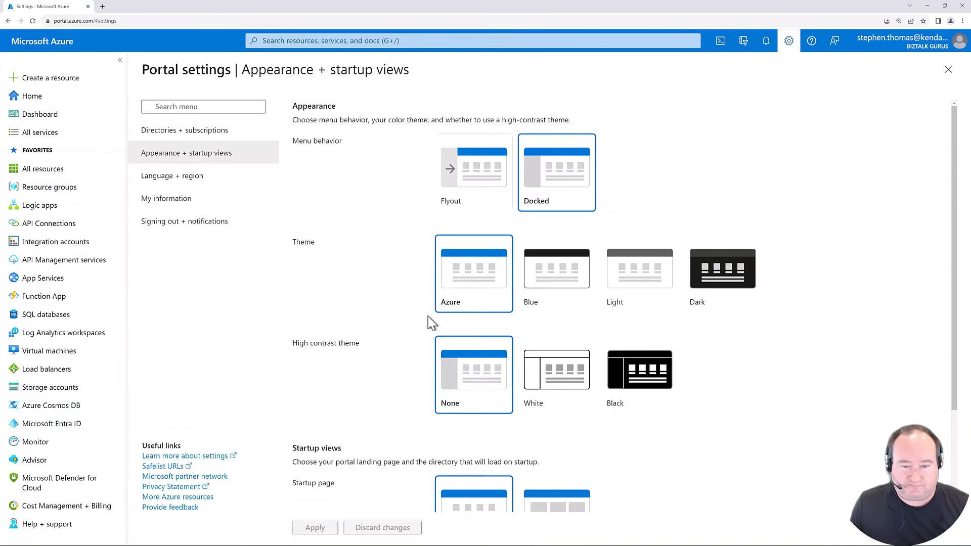
pyautogui.scroll(-2, 448, 331)
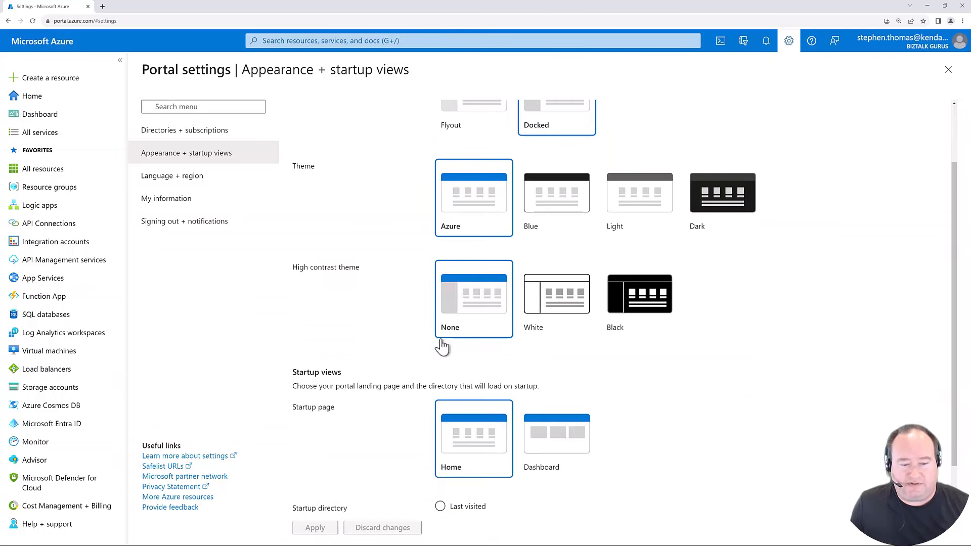
pyautogui.scroll(-1, 425, 344)
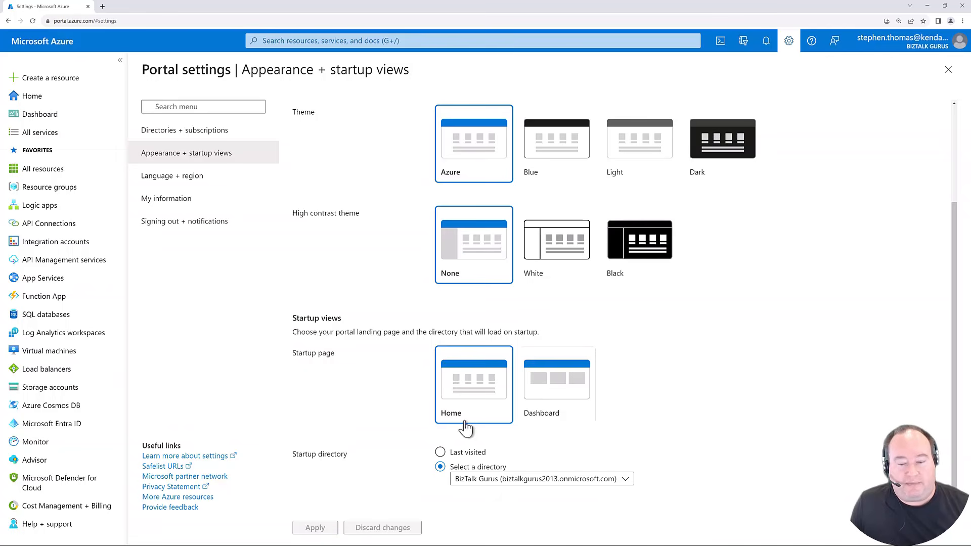
pyautogui.click(548, 421)
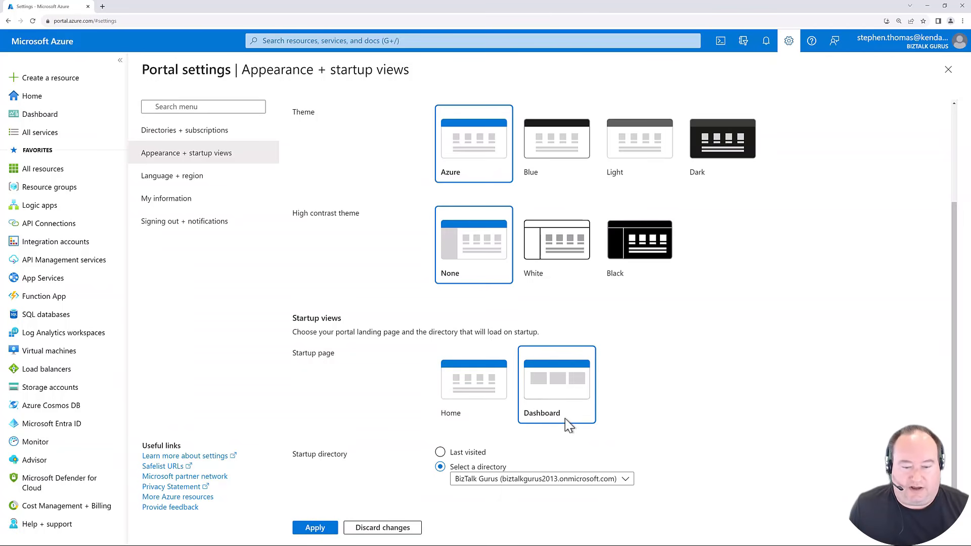
pyautogui.click(471, 401)
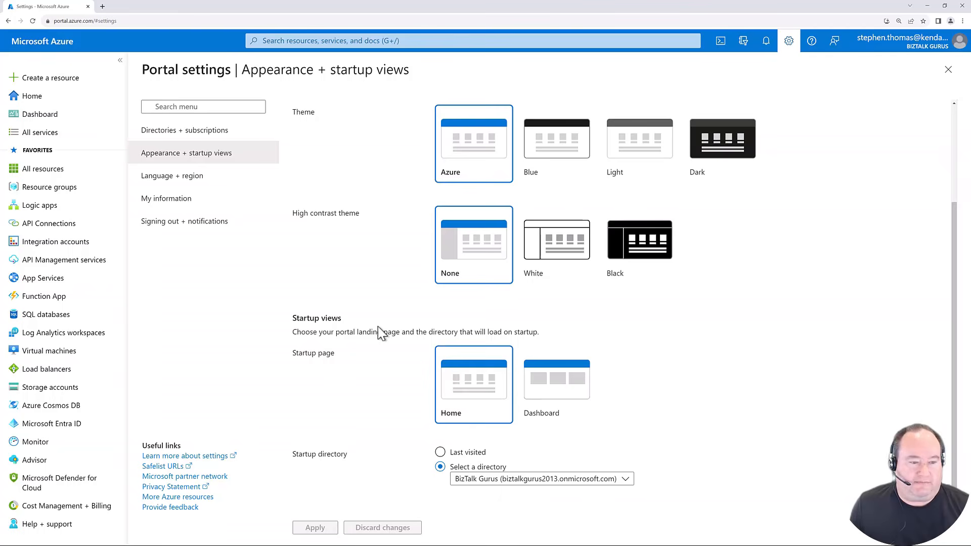
pyautogui.click(36, 96)
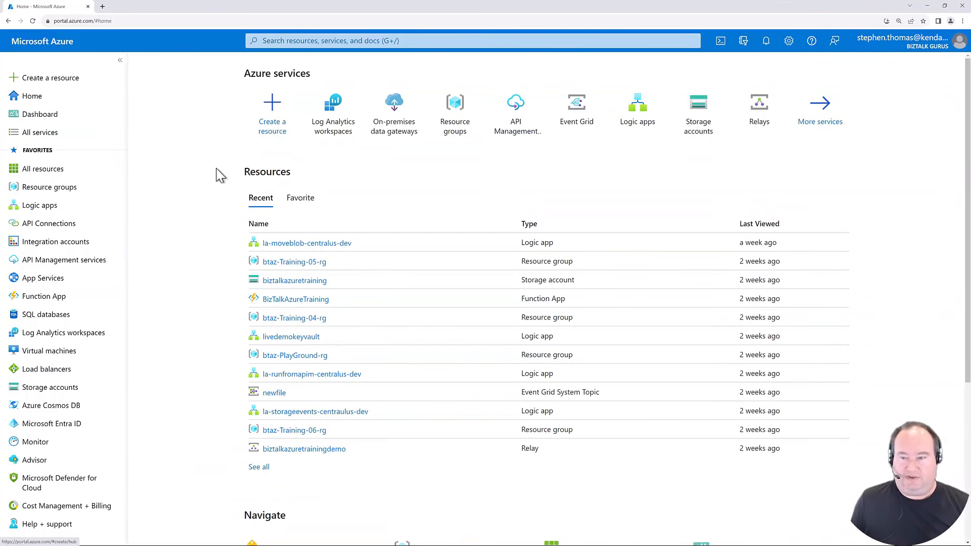
# Open My Dashboard and look at the list of all available dashboards without opening another one.
pyautogui.click(41, 118)
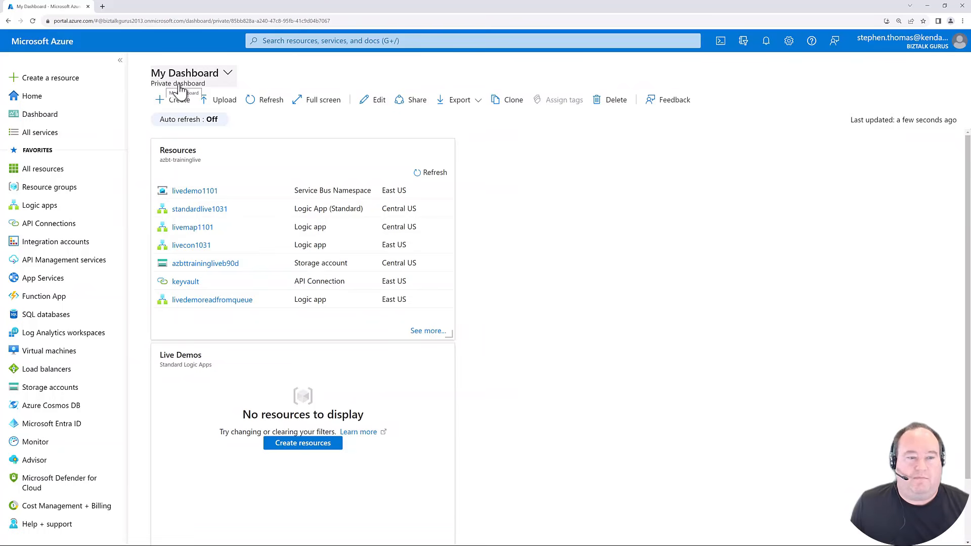
pyautogui.click(228, 73)
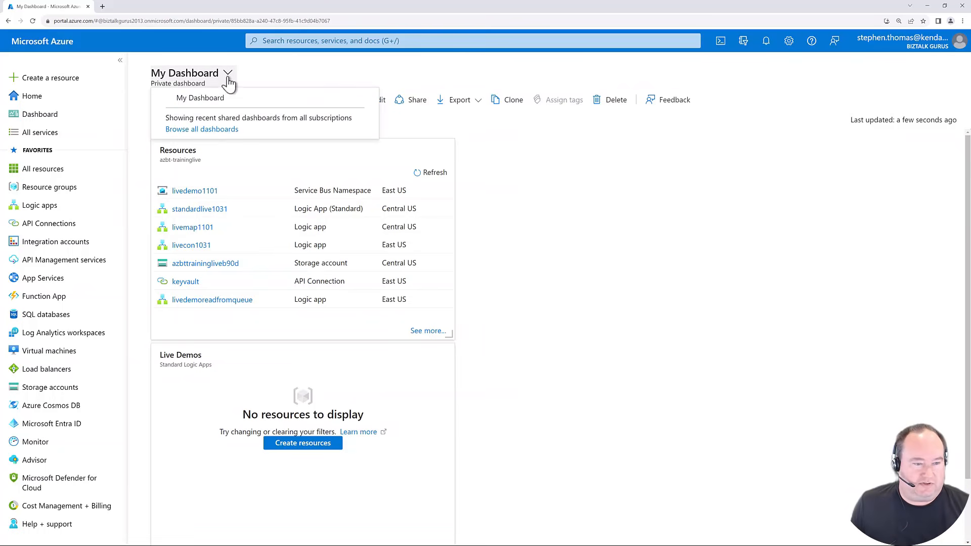
pyautogui.click(223, 132)
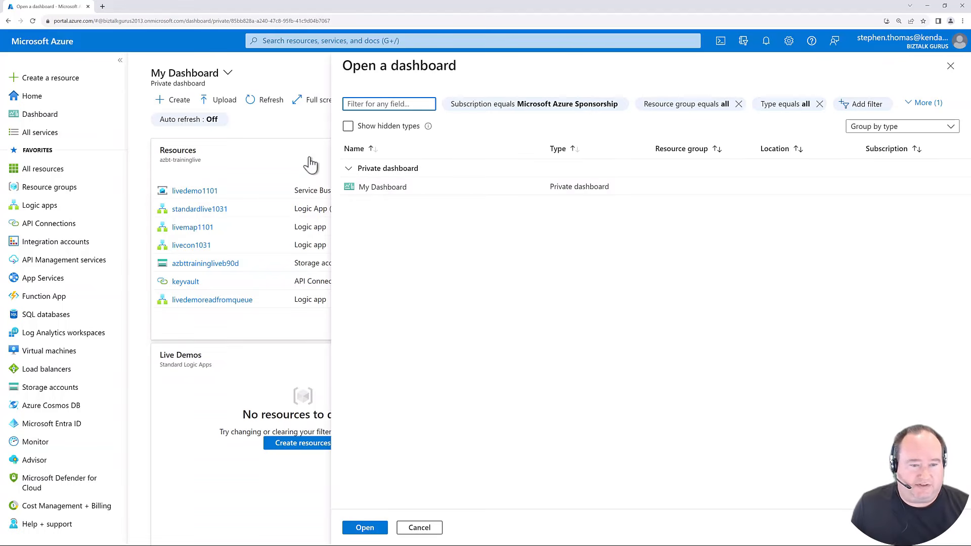
pyautogui.click(289, 128)
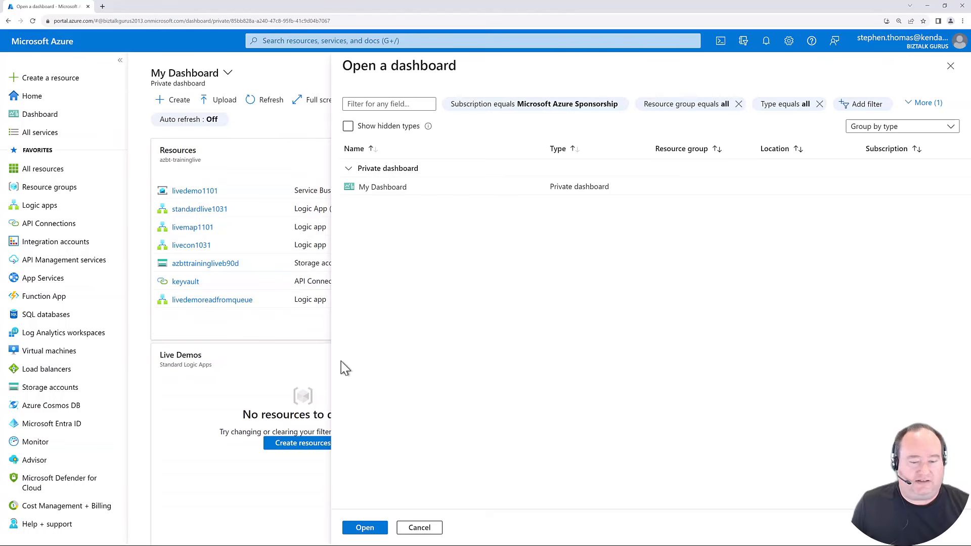
pyautogui.click(429, 530)
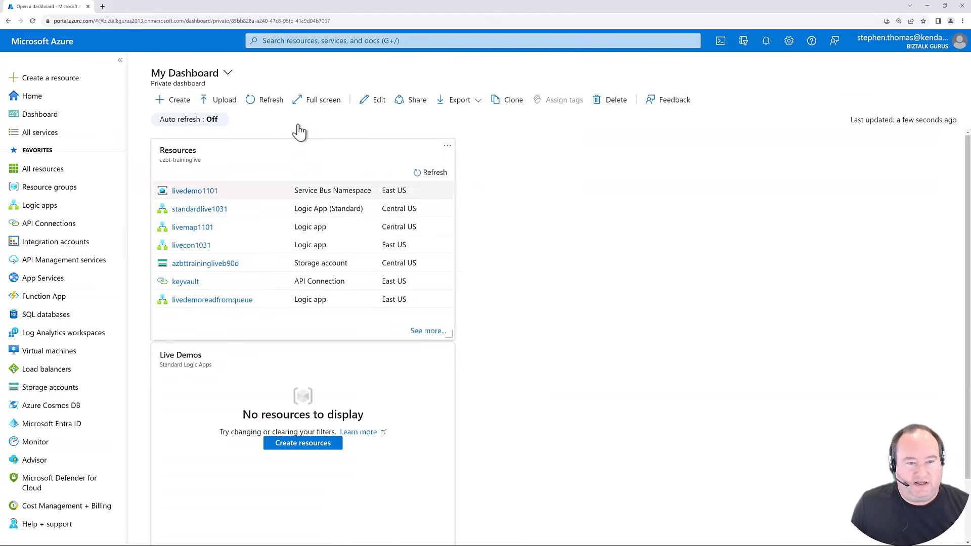
# Add a Clock tile beside the Resources tile, try it at 1 x 1 before restoring its size, and save the dashboard.
pyautogui.click(372, 110)
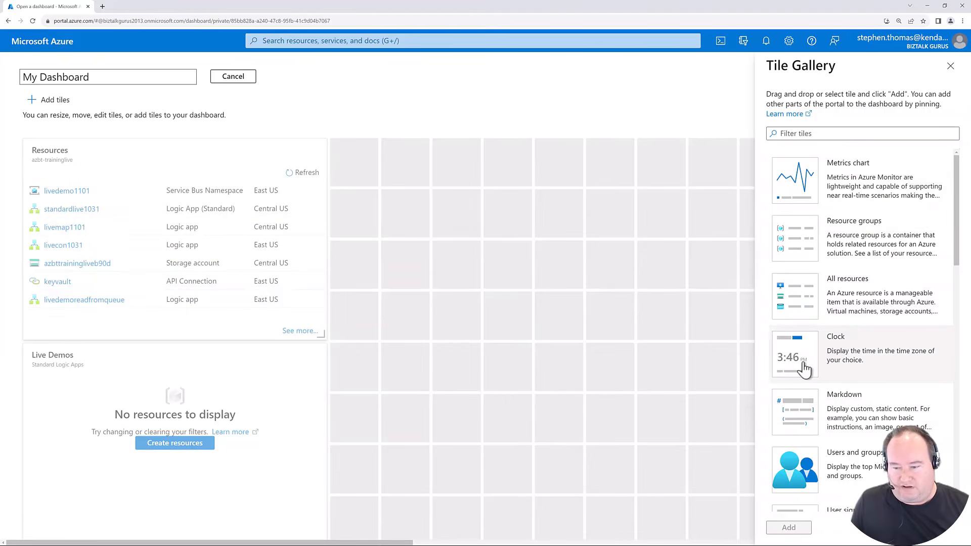
pyautogui.moveTo(804, 368); pyautogui.dragTo(405, 178)
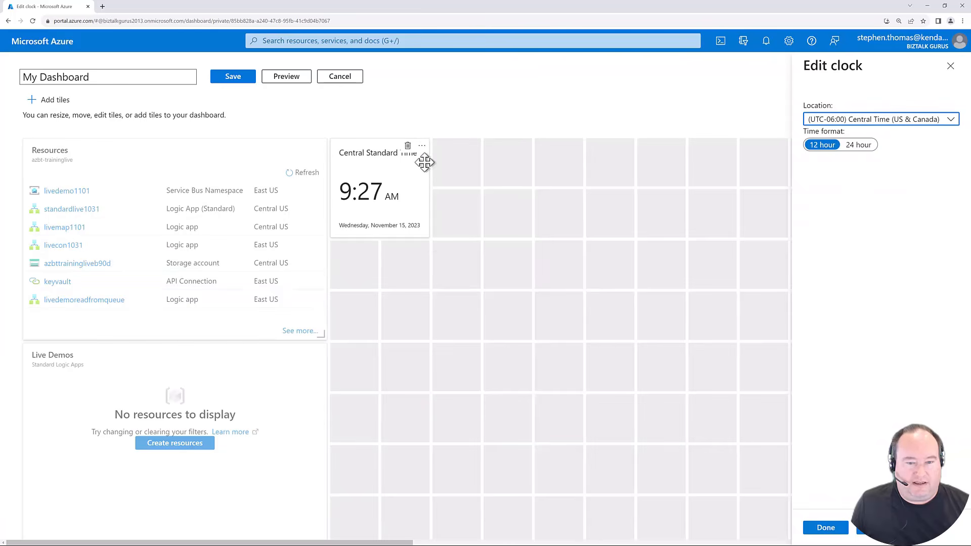
pyautogui.click(421, 147)
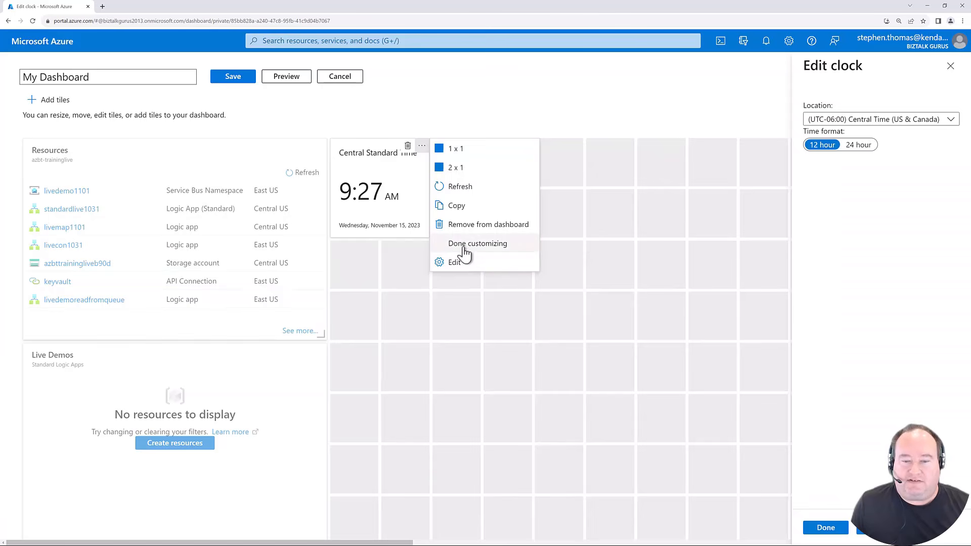
pyautogui.click(460, 150)
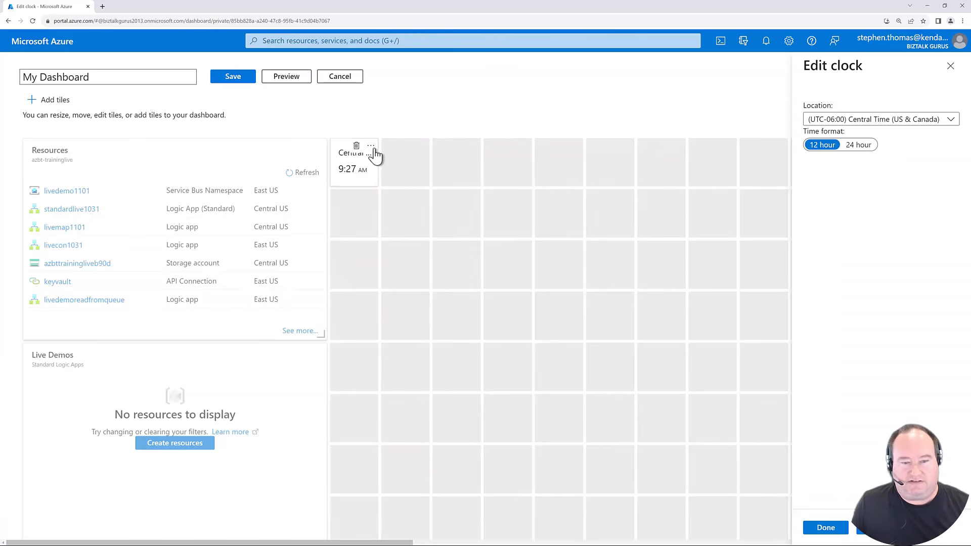
pyautogui.click(371, 148)
pyautogui.click(401, 167)
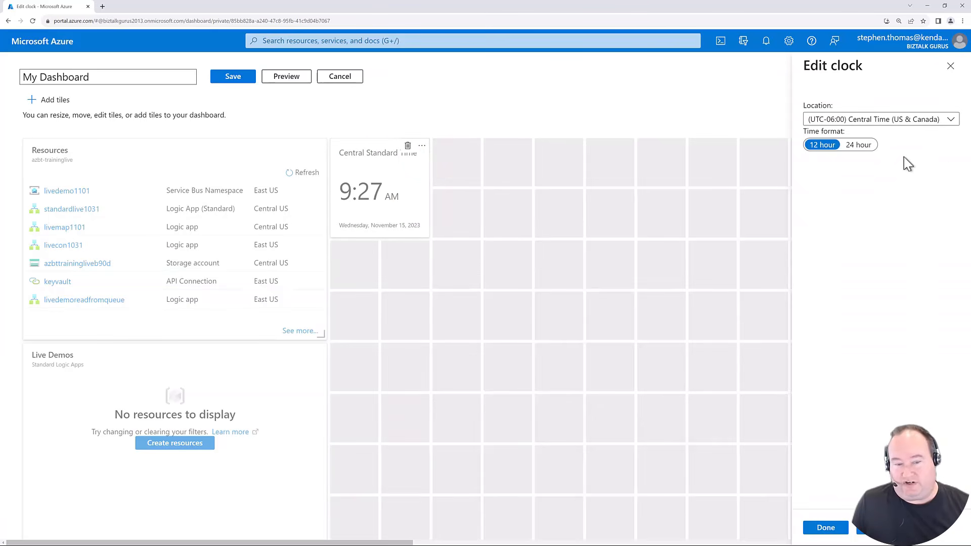
pyautogui.click(232, 78)
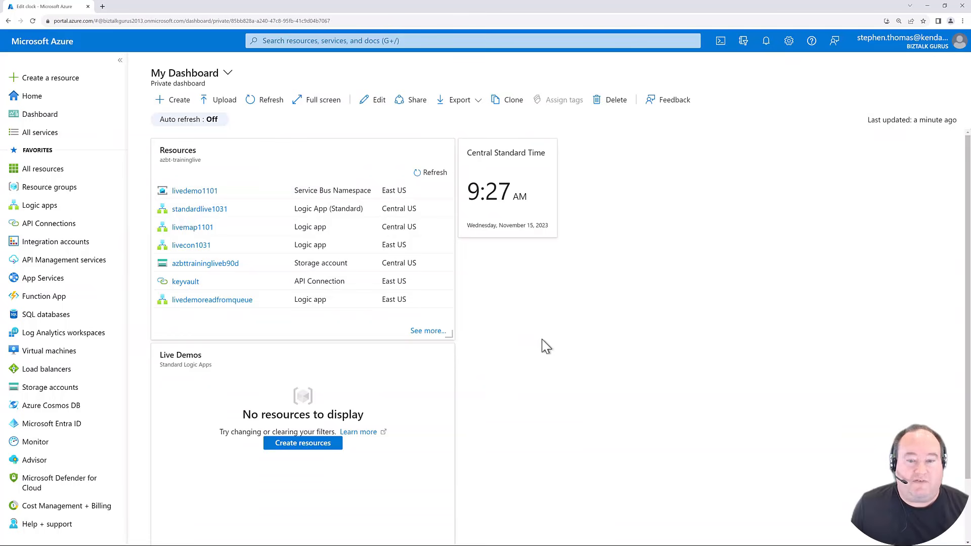
# Create a custom dashboard named "Live Demo" and save it without tiles.
pyautogui.click(172, 103)
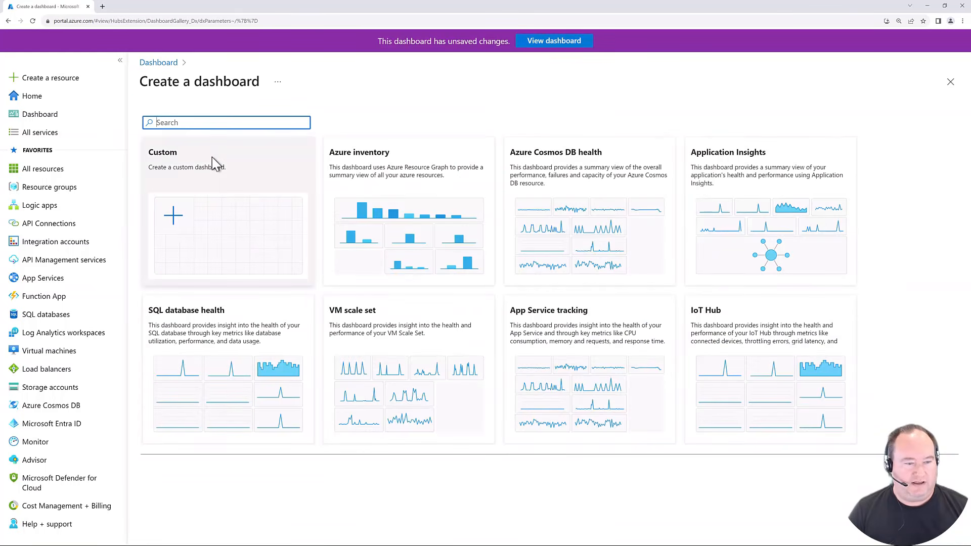
pyautogui.click(212, 161)
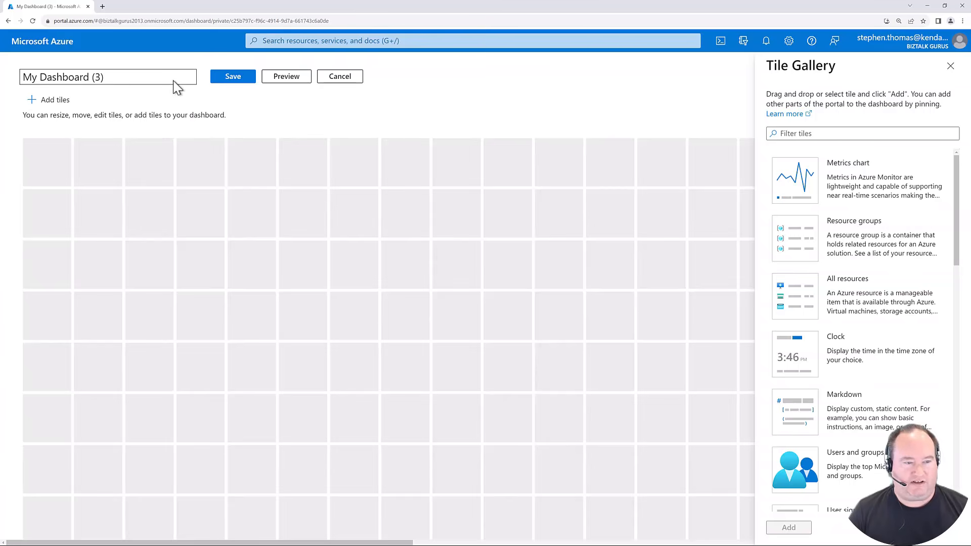
pyautogui.moveTo(175, 86); pyautogui.dragTo(17, 78)
pyautogui.write('Li')
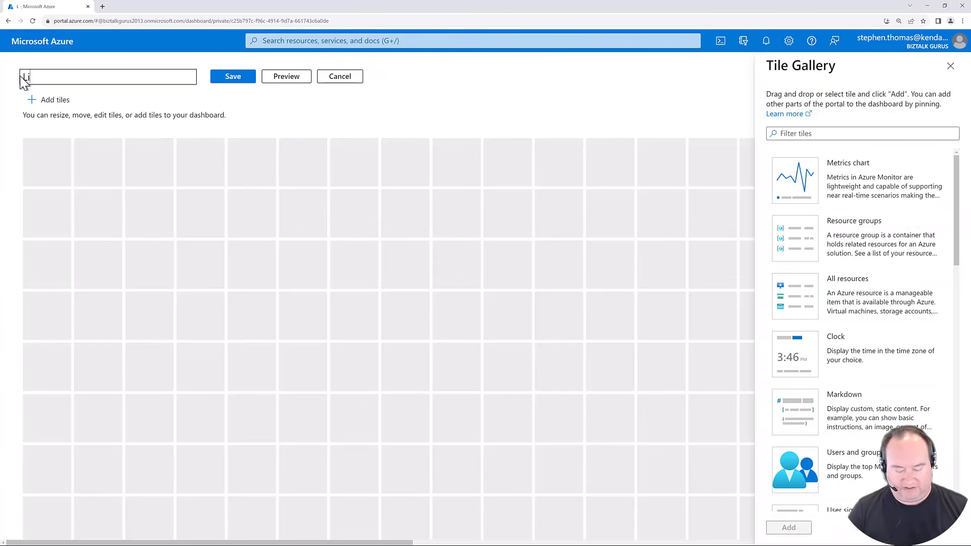
pyautogui.write('ve Demo')
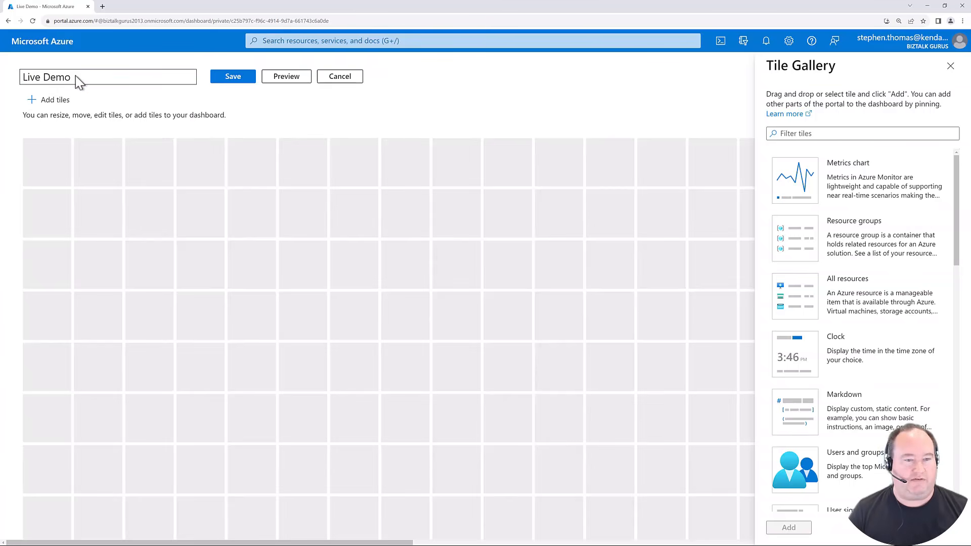
pyautogui.click(232, 81)
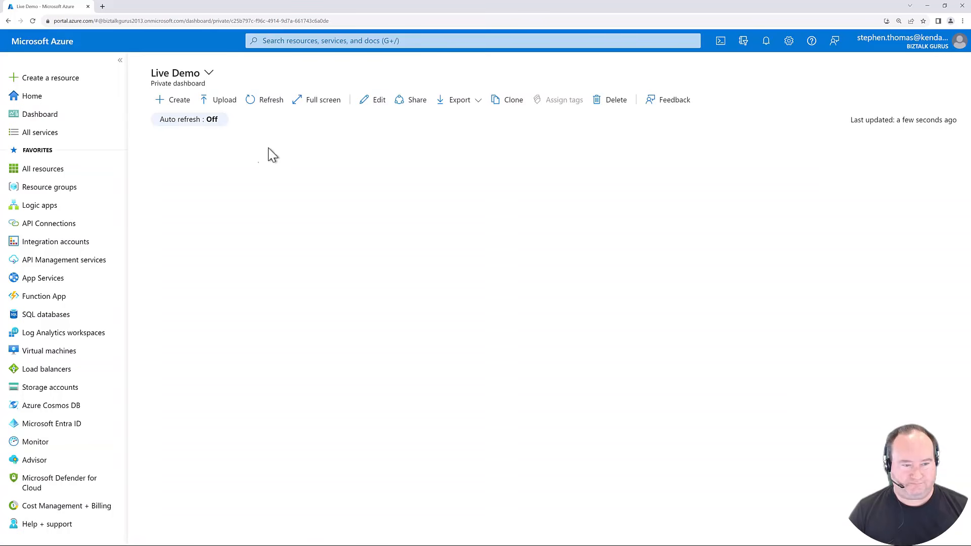
# Add a Resource groups tile at the upper-left corner of the Live Demo dashboard's grid and save the dashboard.
pyautogui.click(384, 106)
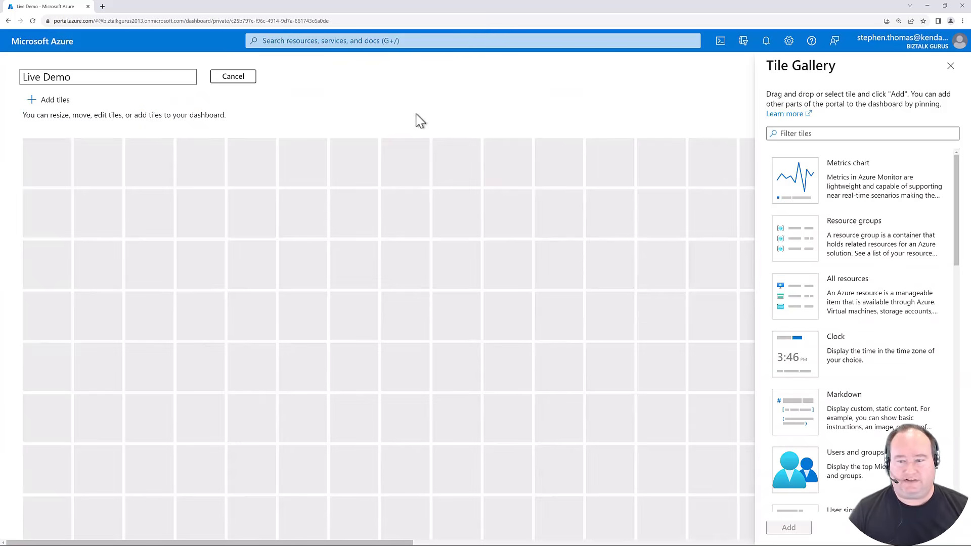
pyautogui.click(845, 247)
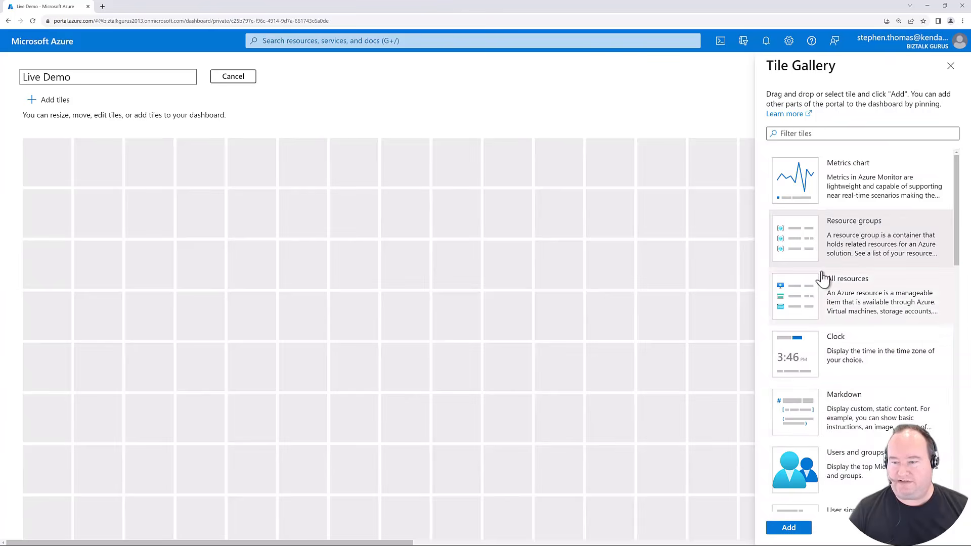
pyautogui.moveTo(822, 258); pyautogui.dragTo(101, 195)
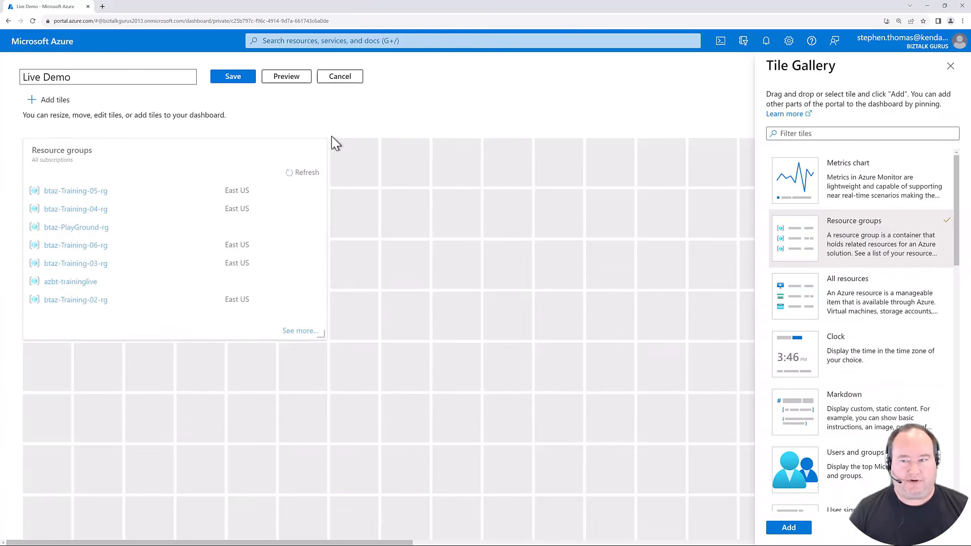
pyautogui.click(234, 77)
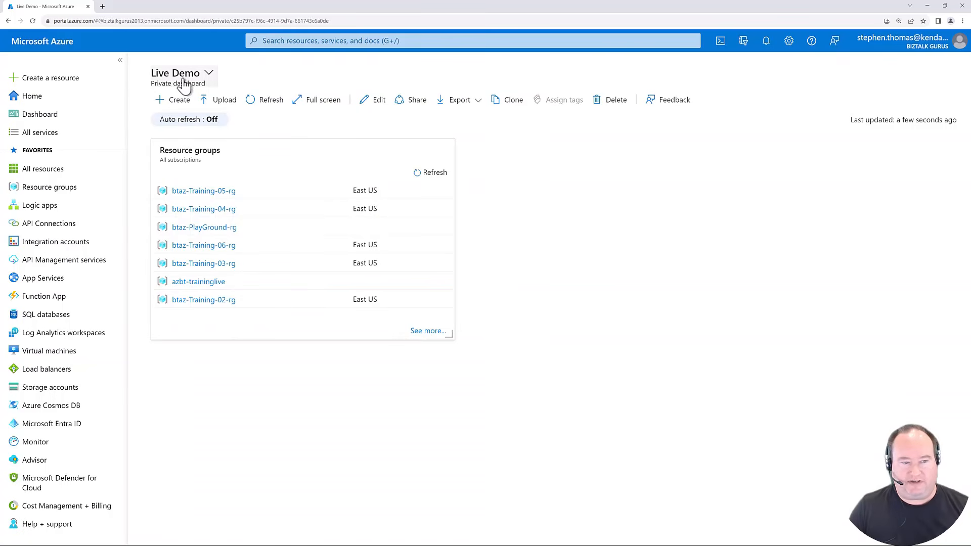
# Switch from the Live Demo dashboard back to My Dashboard.
pyautogui.click(209, 76)
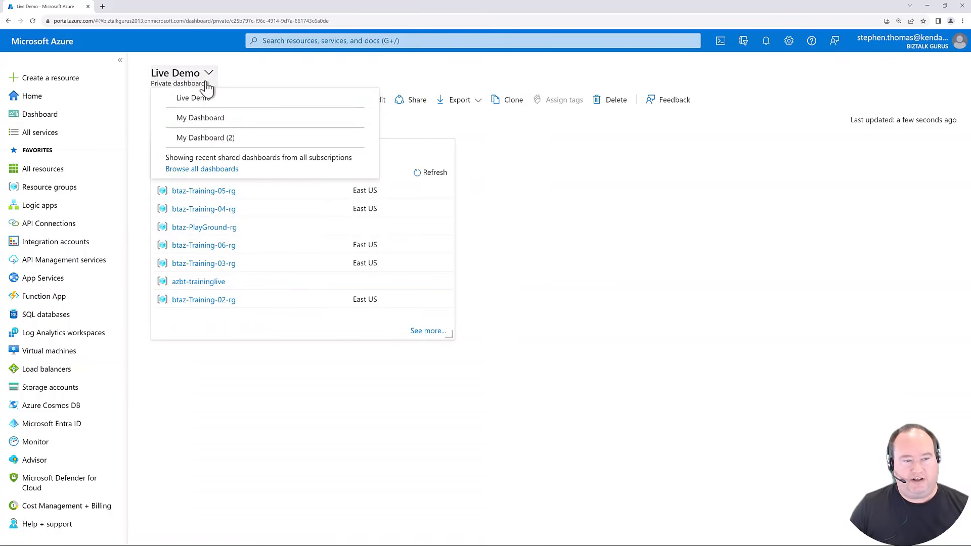
pyautogui.click(202, 118)
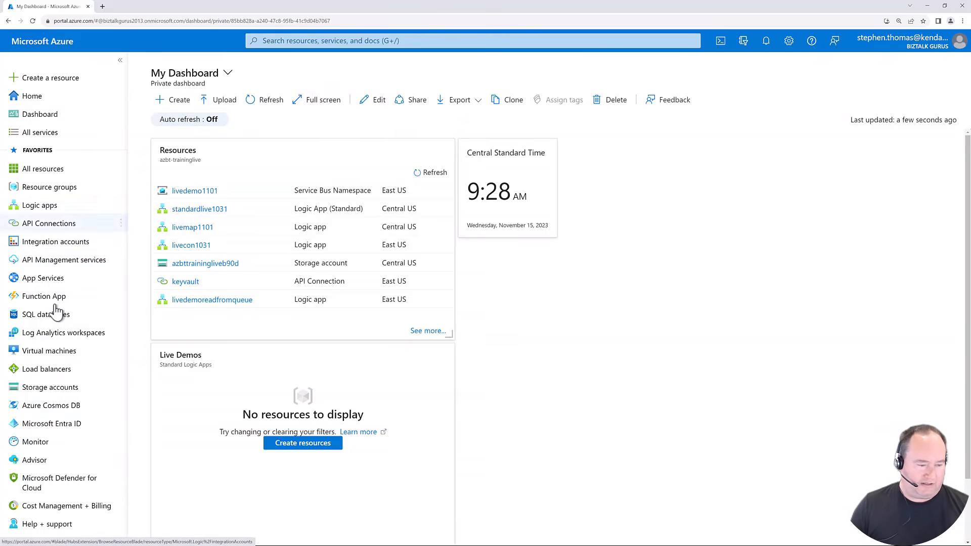
# Open the list of all services and look through its categories from AI + machine learning down to DevOps.
pyautogui.click(32, 136)
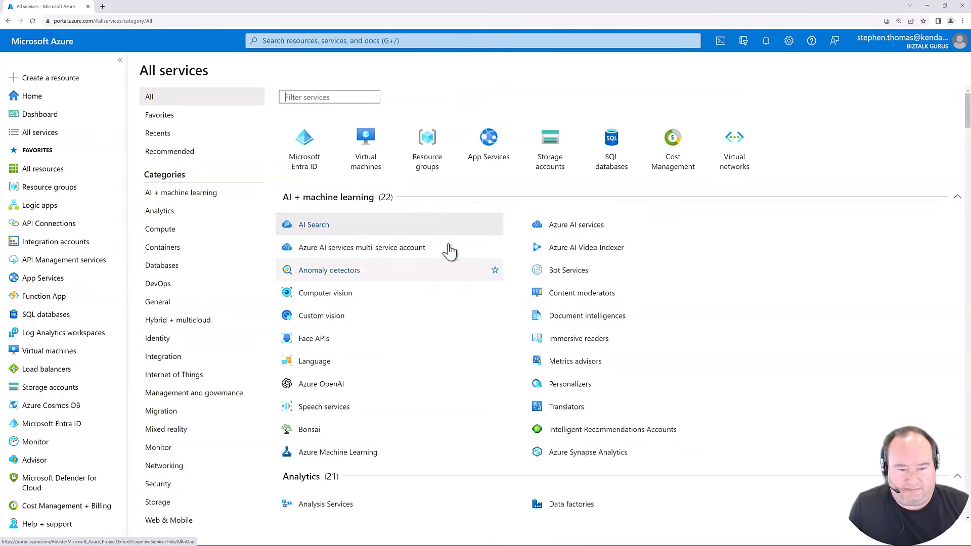
pyautogui.scroll(-1, 478, 283)
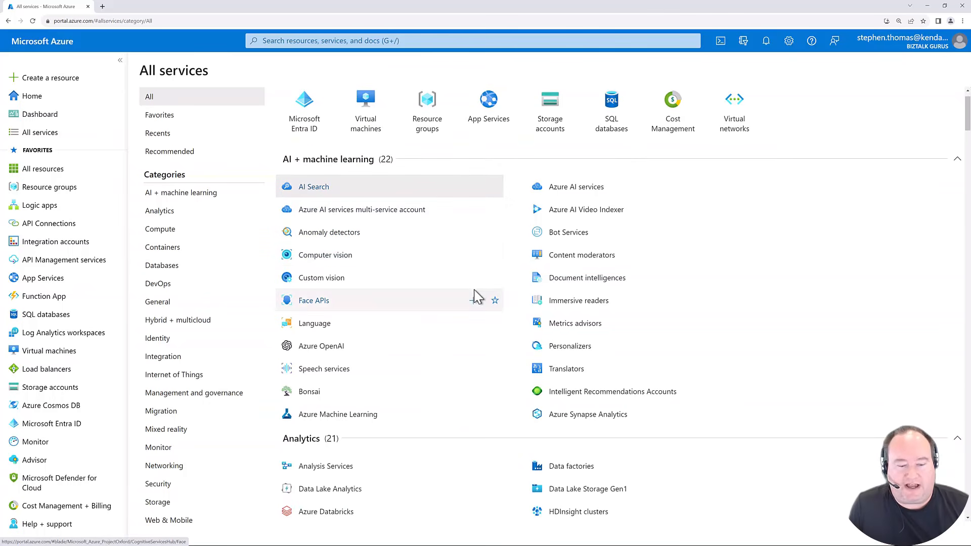
pyautogui.scroll(-4, 476, 299)
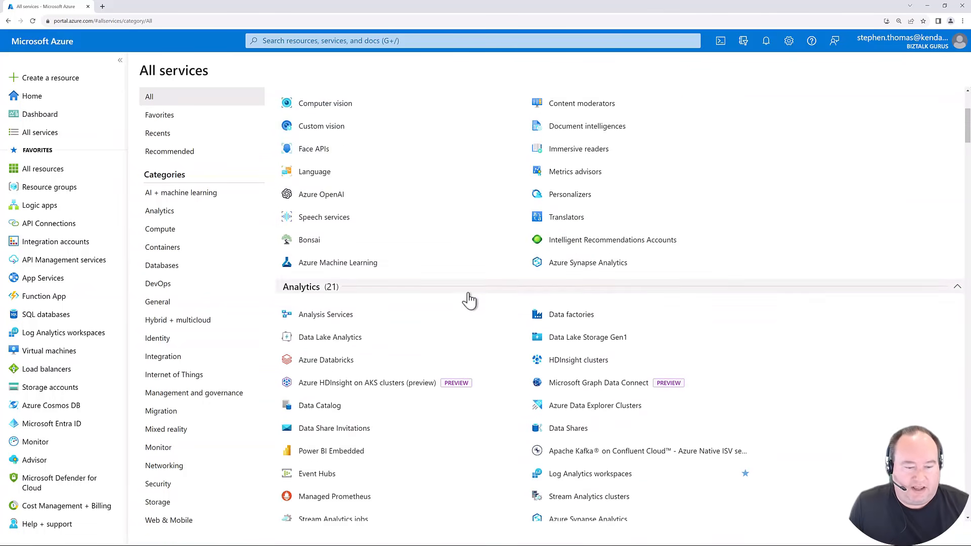
pyautogui.scroll(-10, 469, 300)
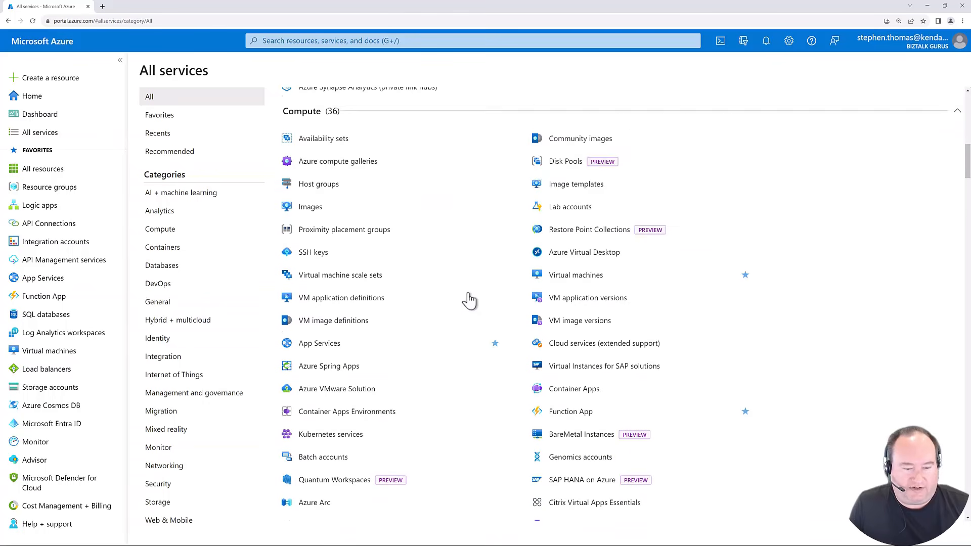
pyautogui.scroll(-6, 470, 300)
pyautogui.scroll(-3, 469, 299)
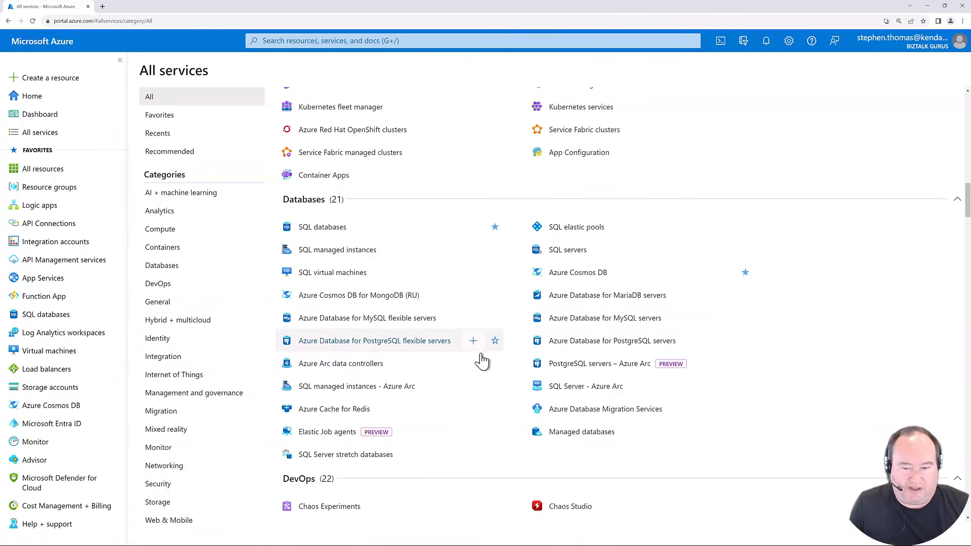
pyautogui.scroll(-2, 478, 364)
pyautogui.scroll(-3, 478, 363)
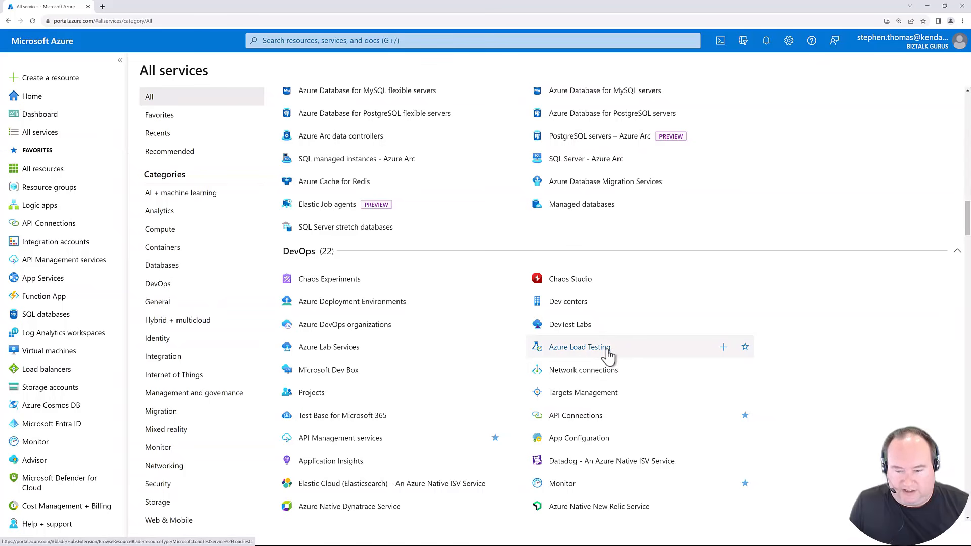
# Add Azure Load Testing to the favorites and move it between Function App and SQL databases in the favorites list.
pyautogui.moveTo(609, 358)
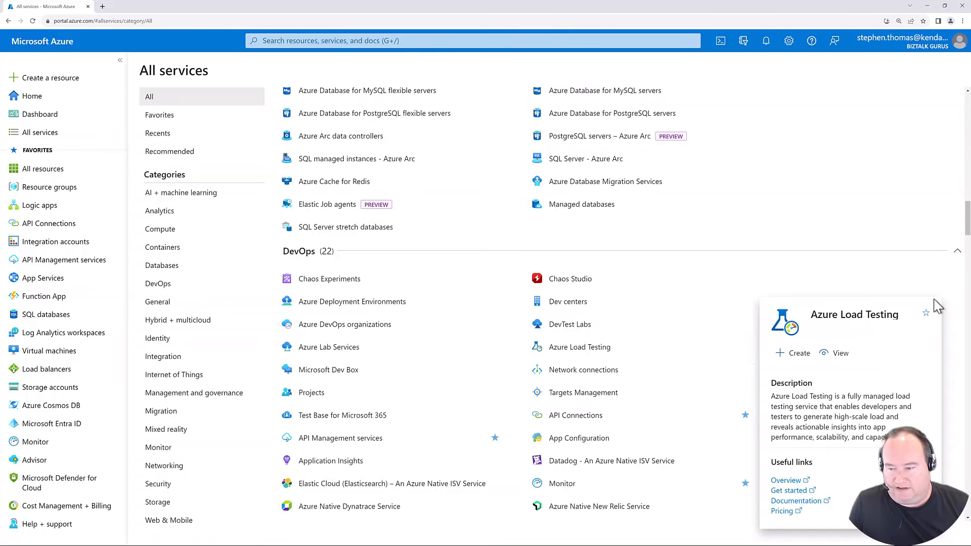
pyautogui.click(925, 315)
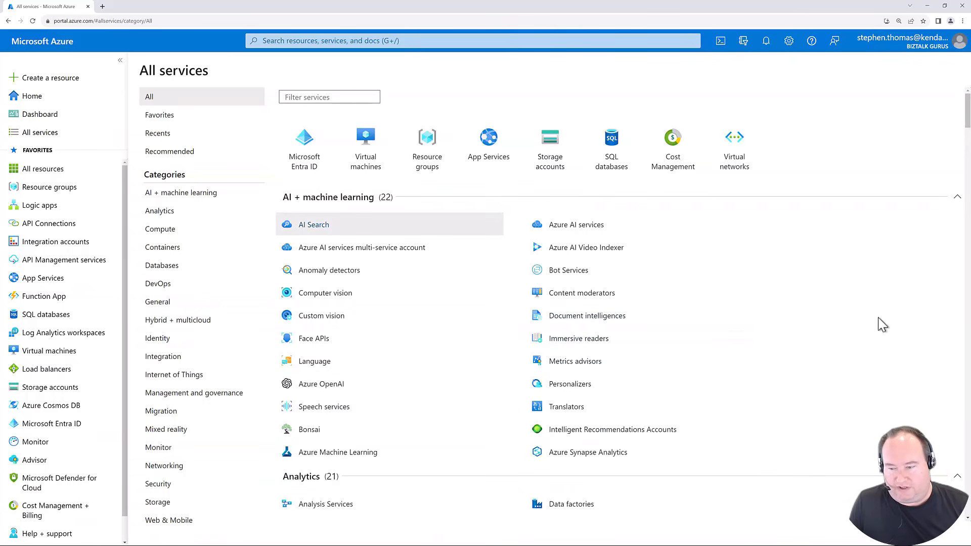
pyautogui.scroll(-2, 43, 445)
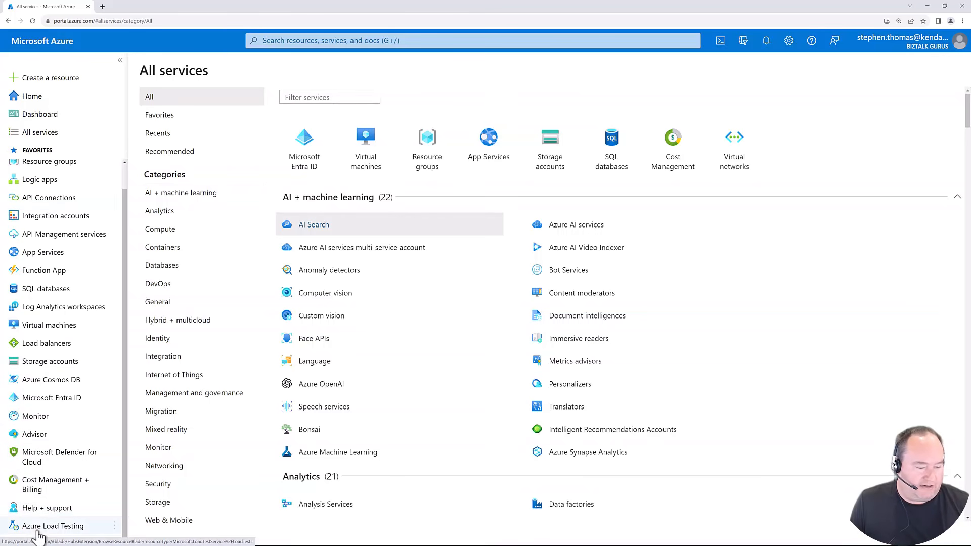
pyautogui.moveTo(34, 532); pyautogui.dragTo(23, 289)
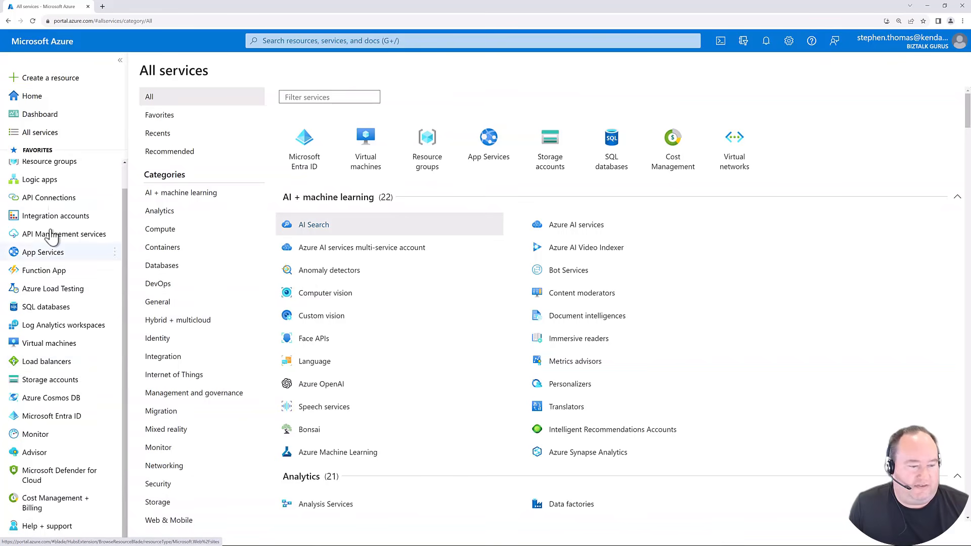
pyautogui.scroll(1, 62, 236)
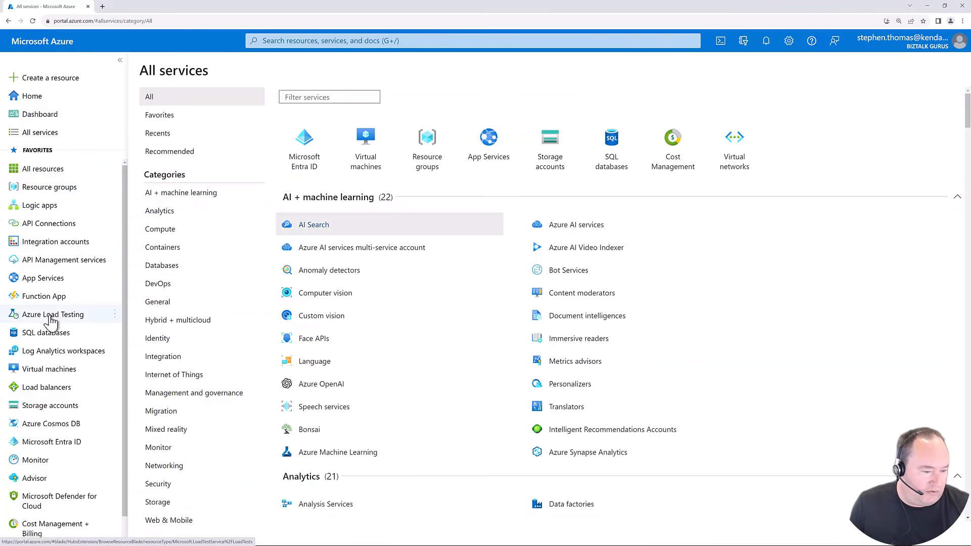
# Remove Azure Load Testing from the favorites and return to the dashboard.
pyautogui.moveTo(51, 320)
pyautogui.moveTo(223, 328)
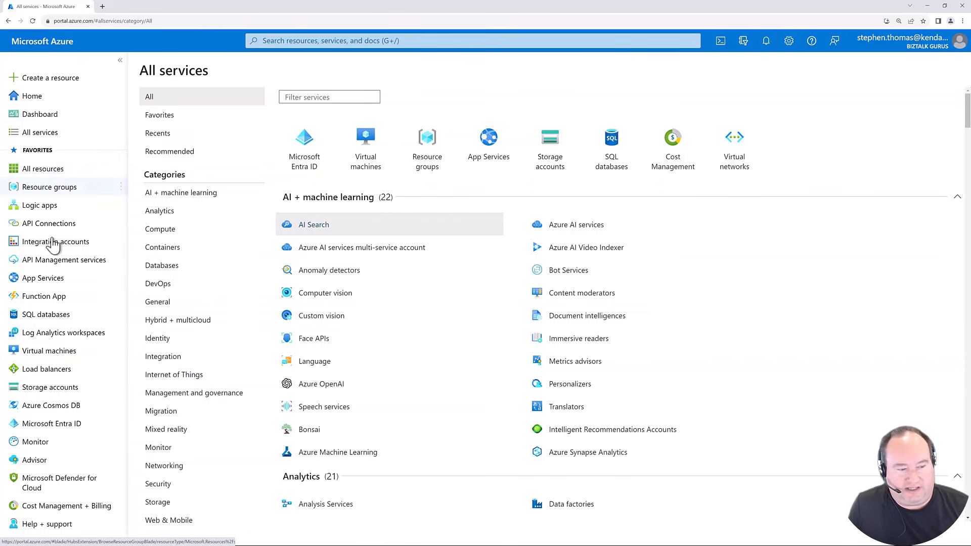
pyautogui.click(46, 117)
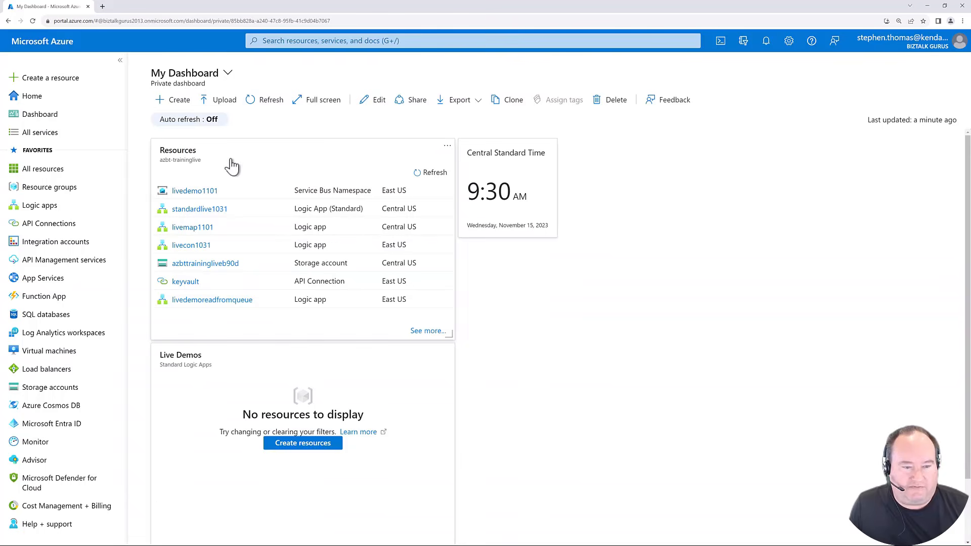
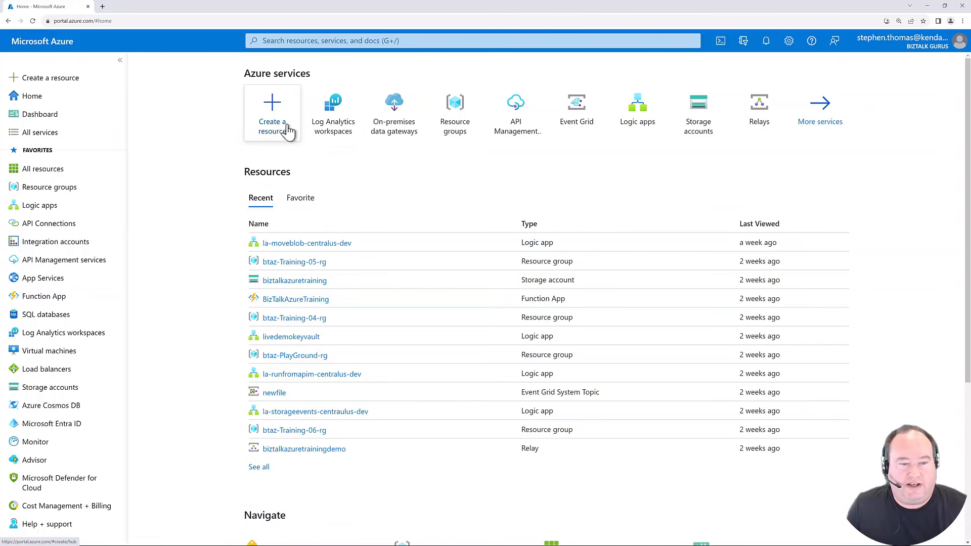
# Start creating a Logic App resource and give it a new resource group named rg-livedemoyoutube.
pyautogui.click(288, 131)
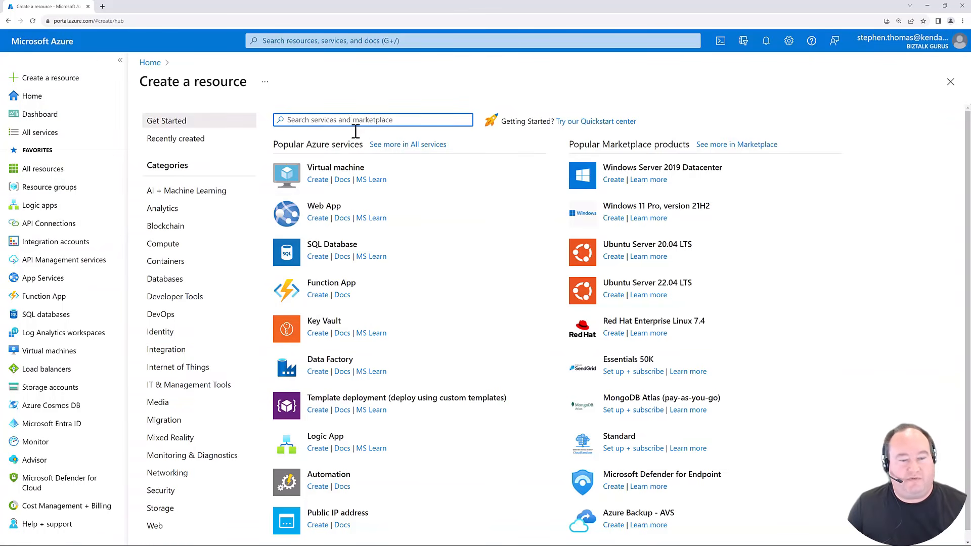
pyautogui.click(327, 438)
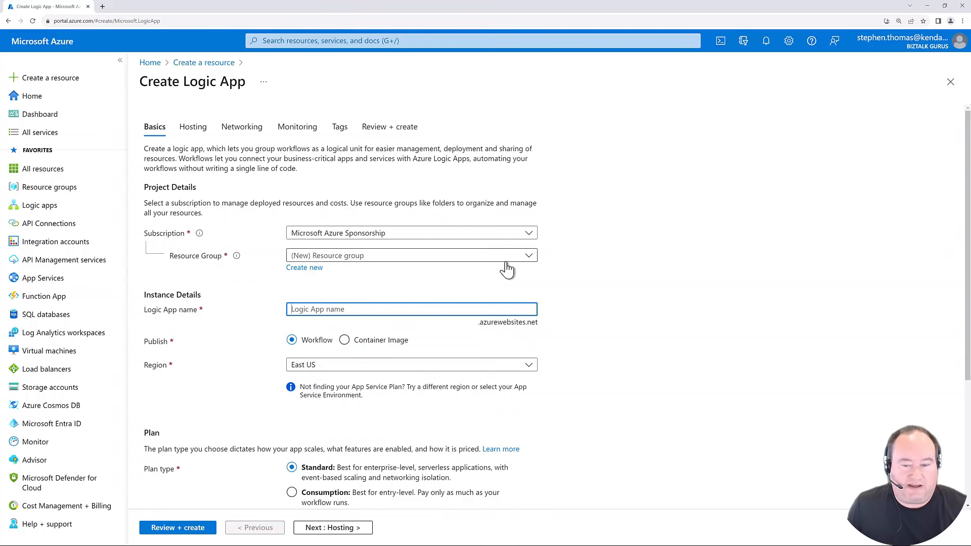
pyautogui.click(312, 268)
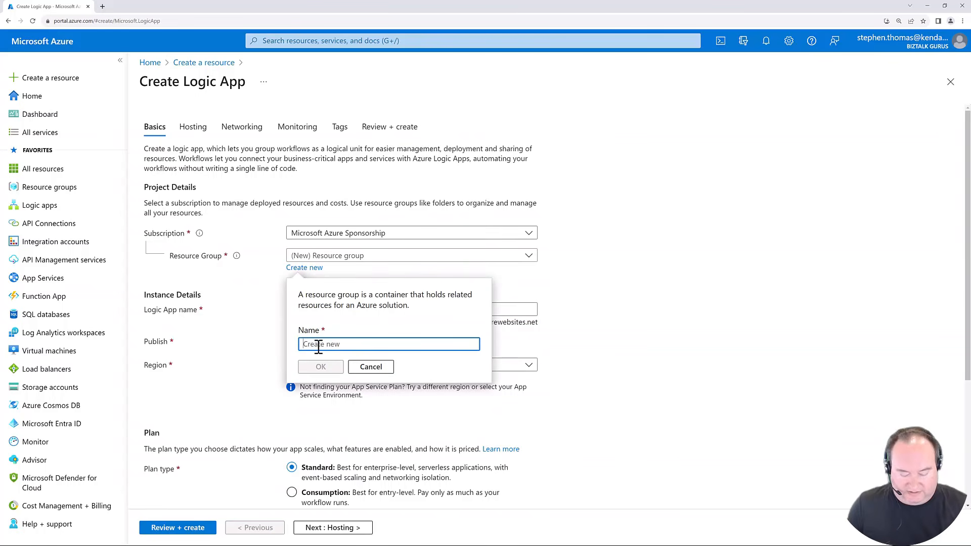
pyautogui.write('rg-livedemoyoutube')
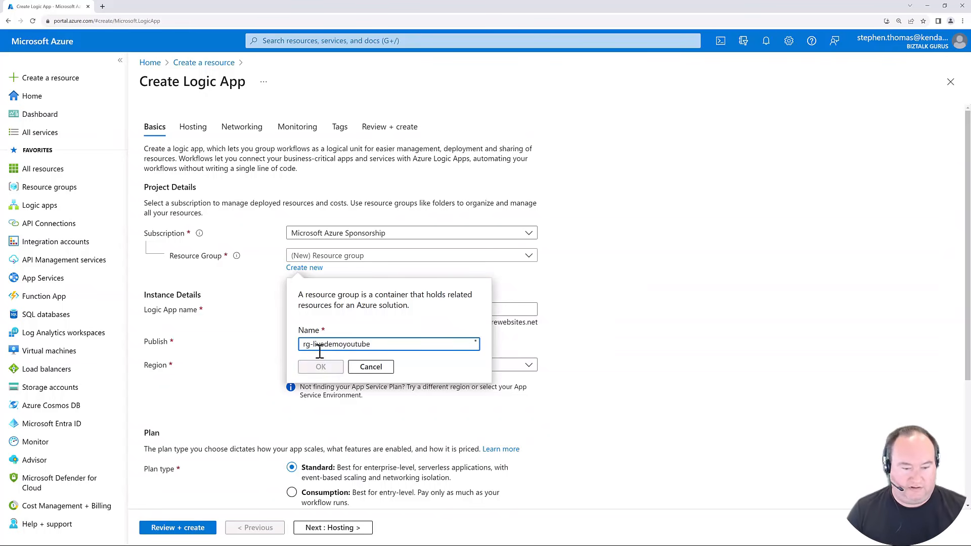
pyautogui.click(321, 366)
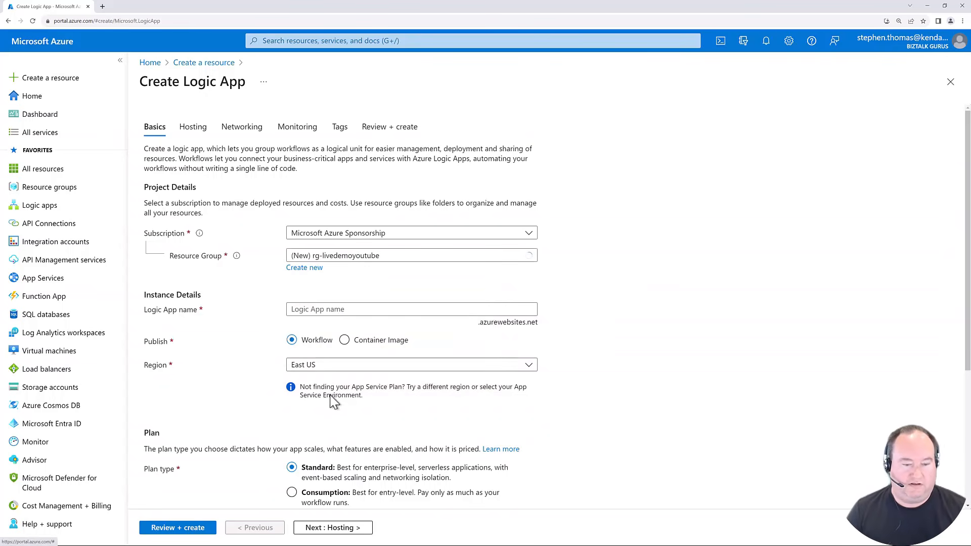
# Name the logic app FirstLookLA and choose East US as its region.
pyautogui.click(319, 310)
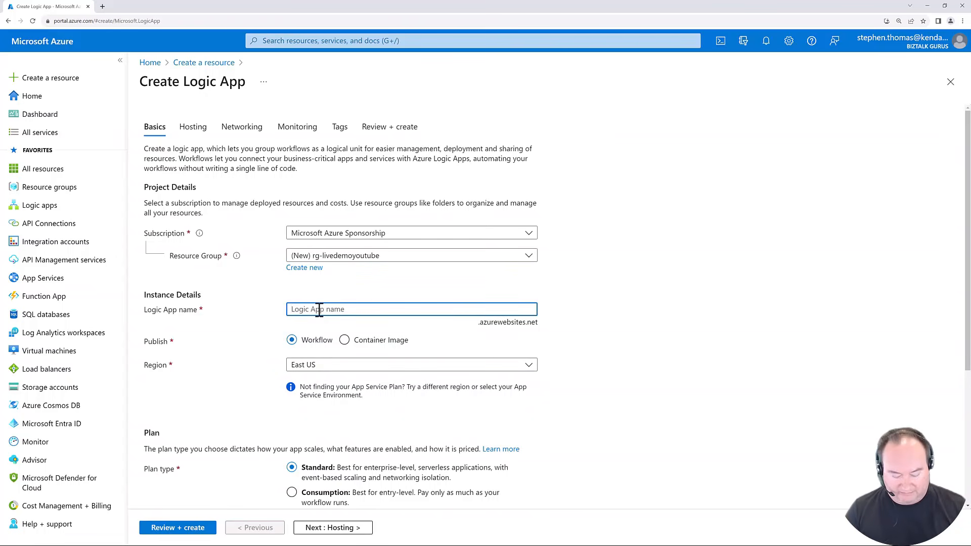
pyautogui.write('FirstL')
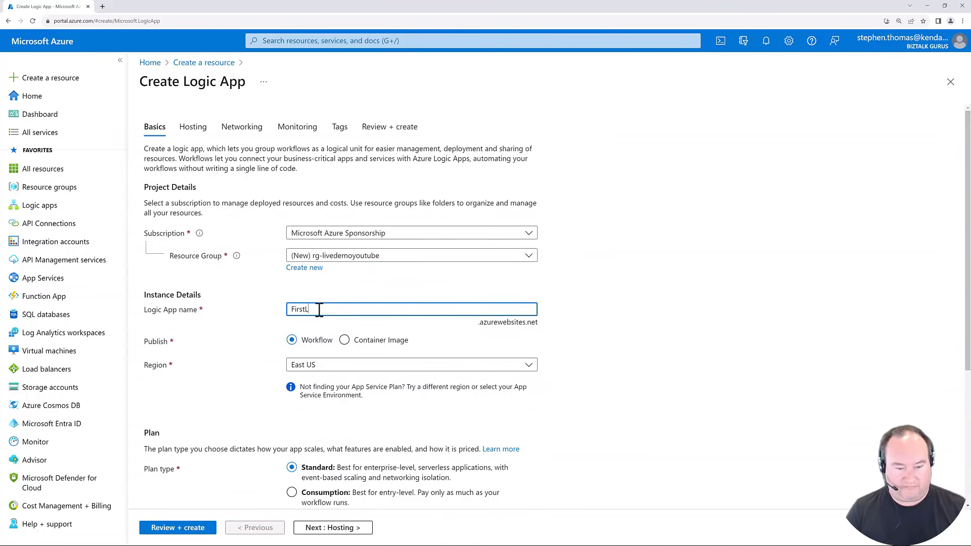
pyautogui.write('ookL')
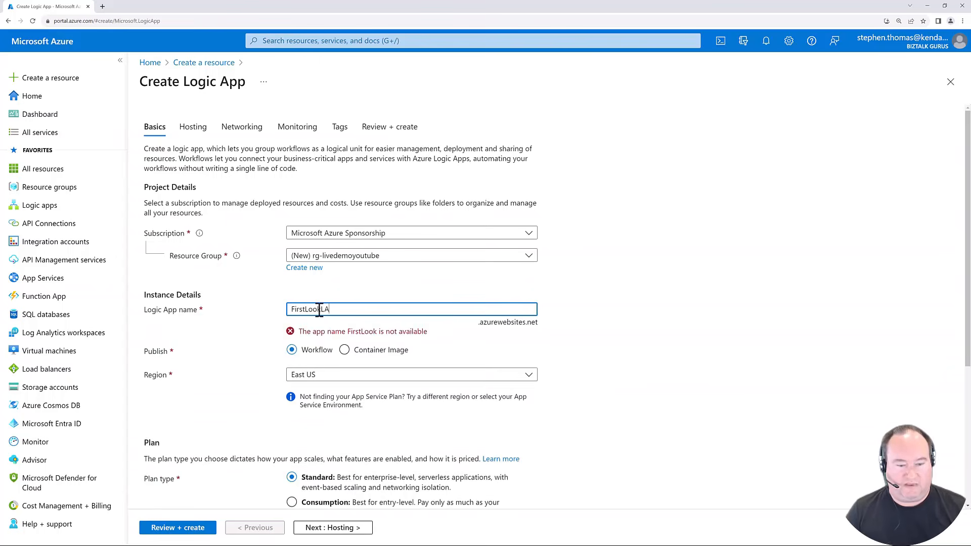
pyautogui.write('A')
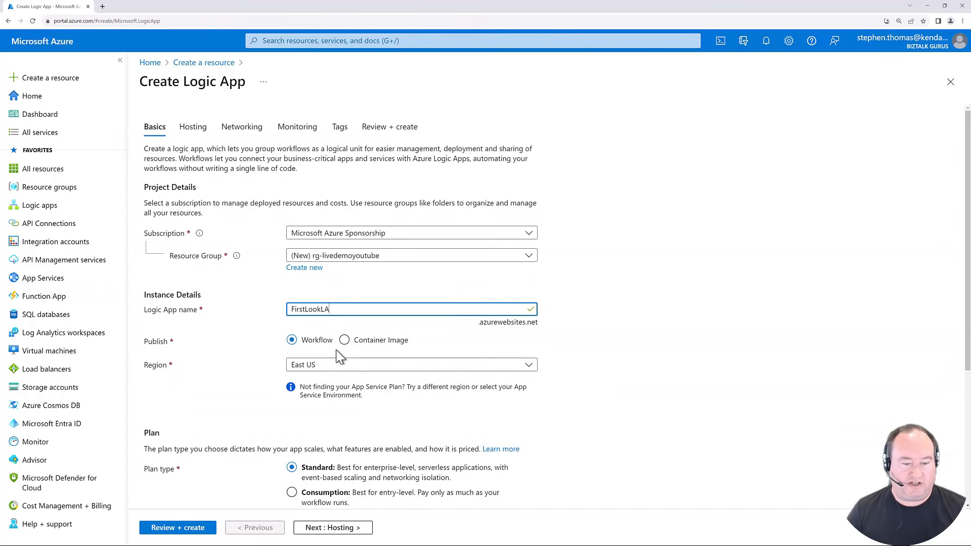
pyautogui.click(320, 372)
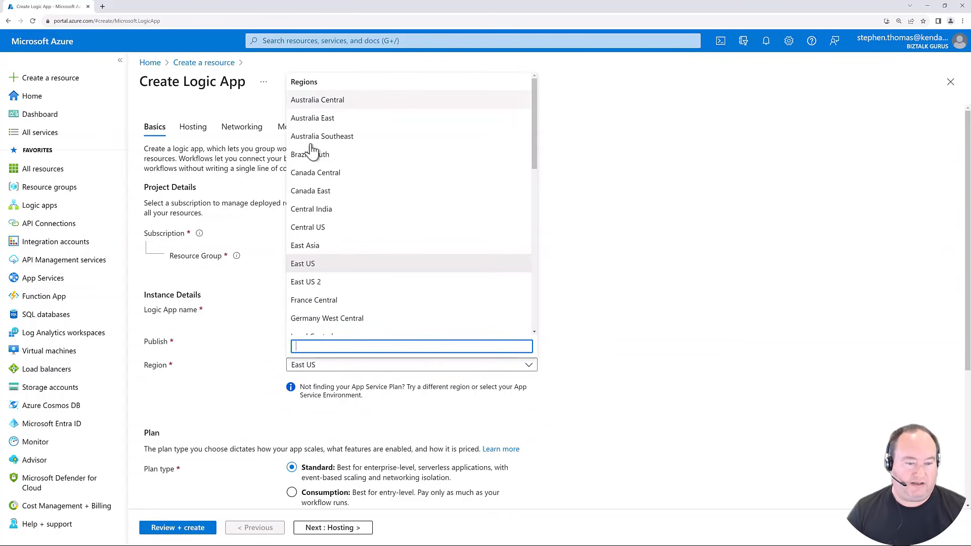
pyautogui.click(302, 268)
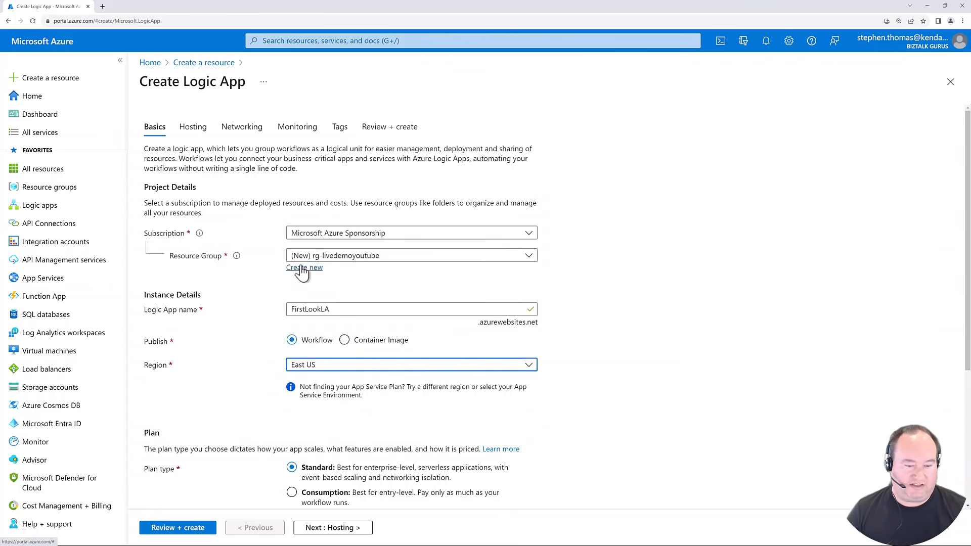
# Choose the Consumption plan type for the logic app.
pyautogui.scroll(-2, 390, 410)
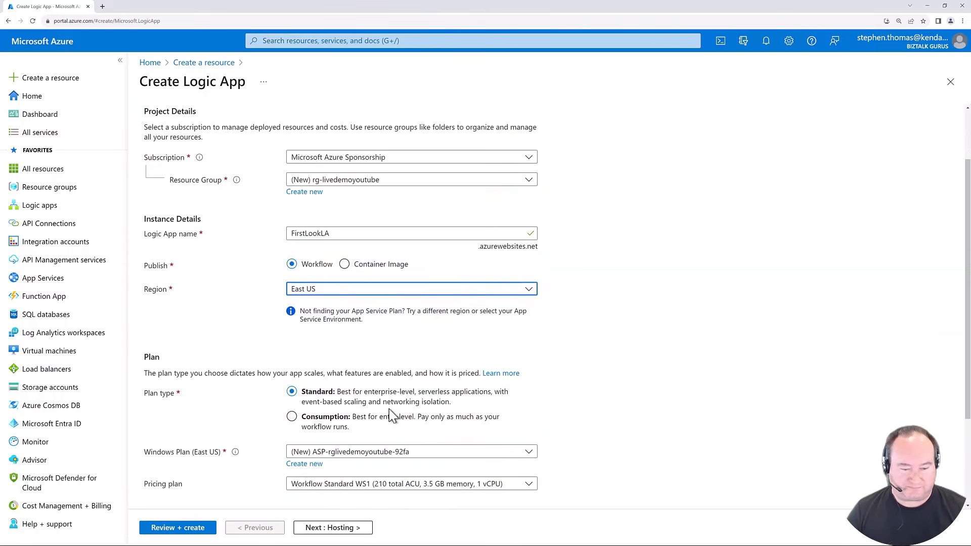
pyautogui.scroll(-2, 392, 417)
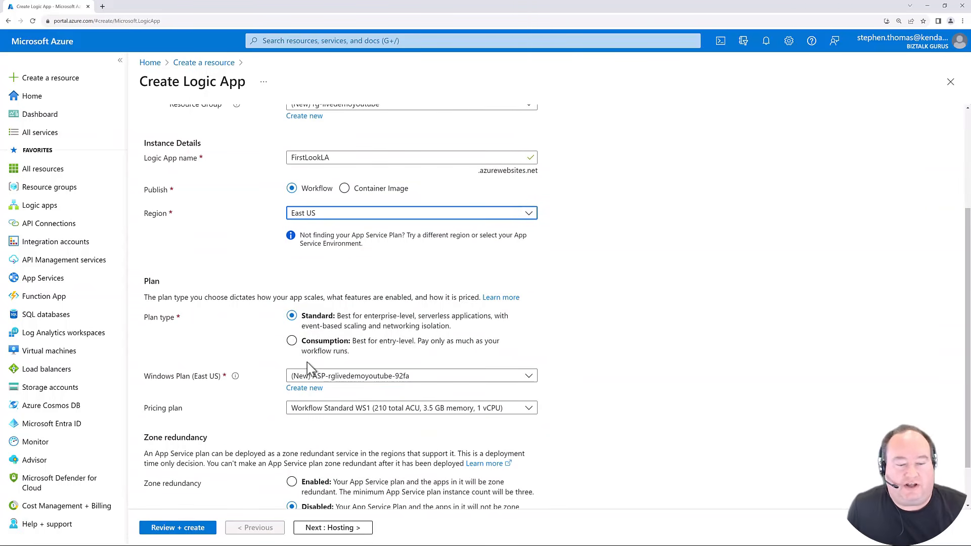
pyautogui.click(292, 341)
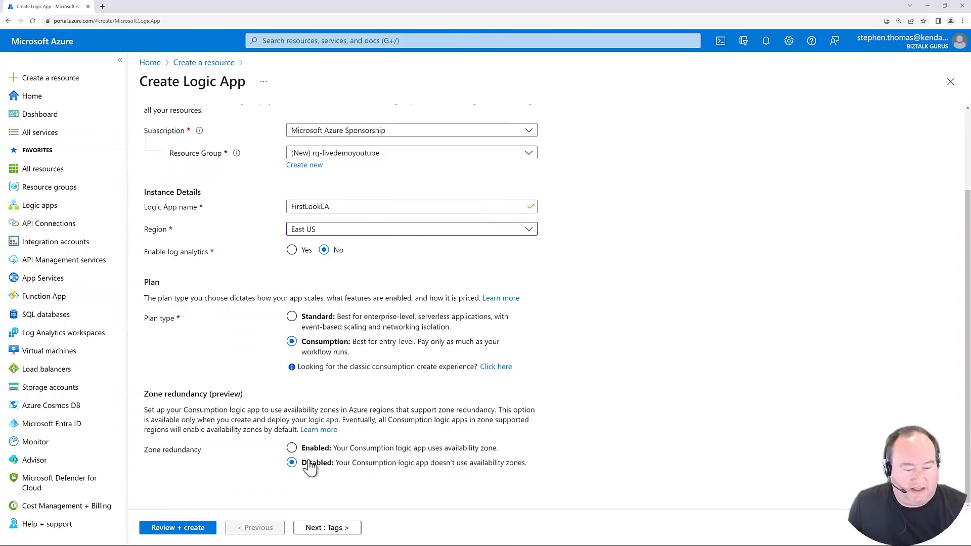
# Continue to the logic app's tags and add a tag named CostCode with the value ABC.
pyautogui.click(323, 535)
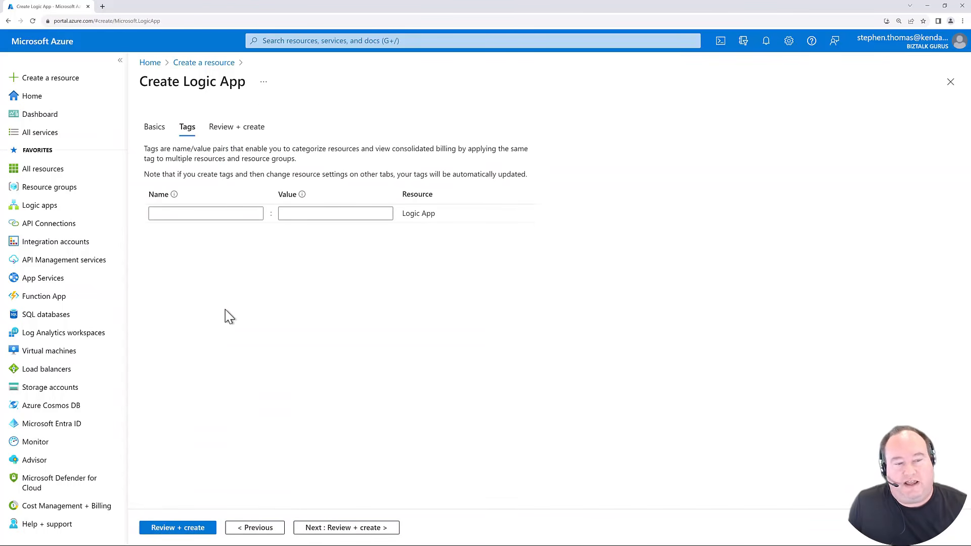
pyautogui.click(239, 213)
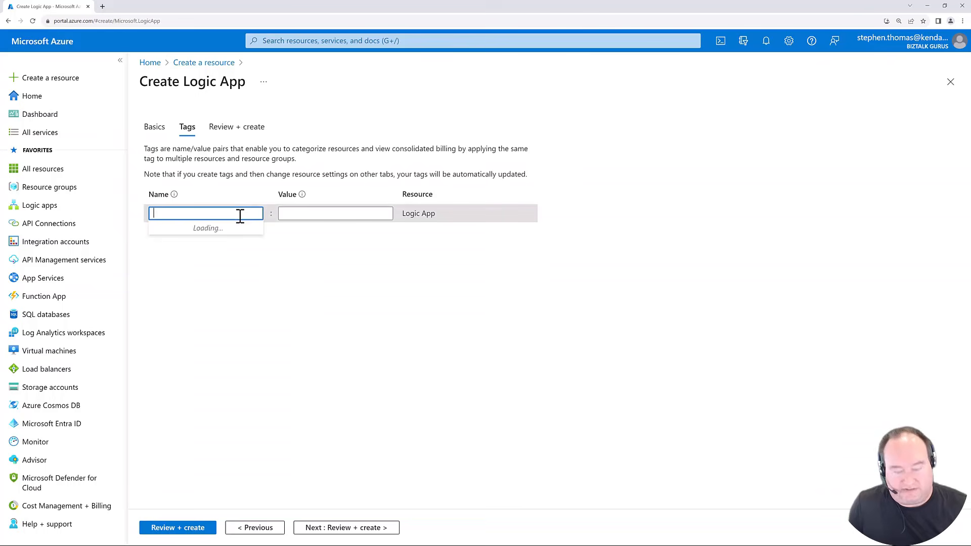
pyautogui.write('Cost')
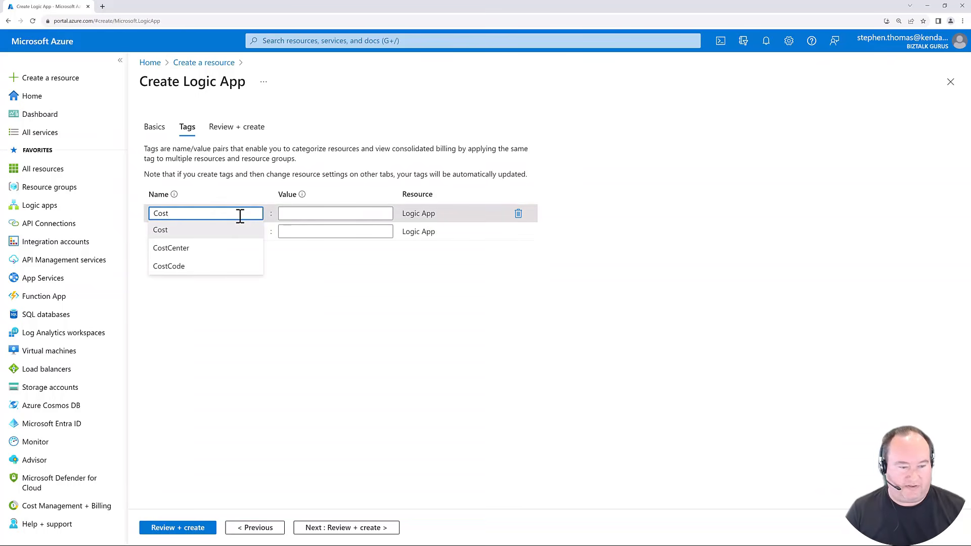
pyautogui.write('Code')
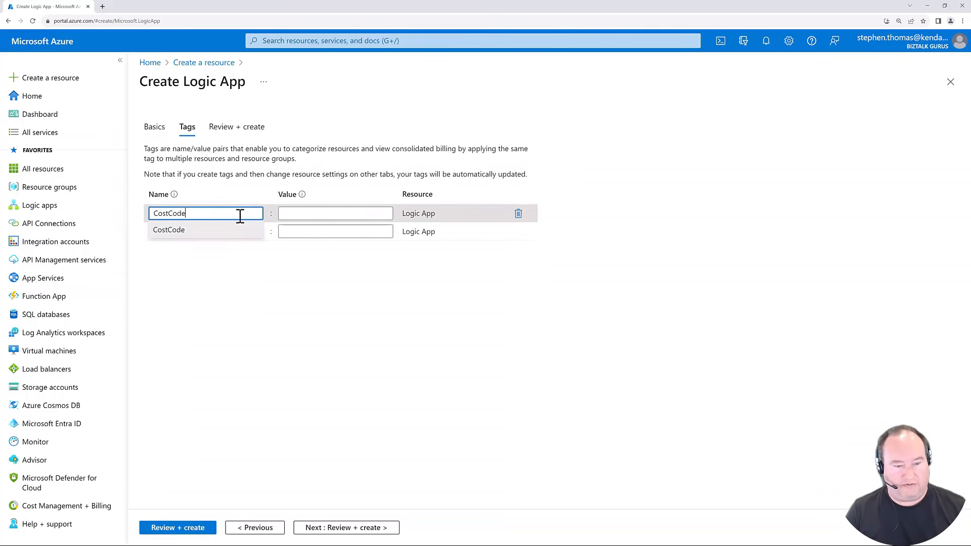
pyautogui.press('Tab')
pyautogui.write('AB')
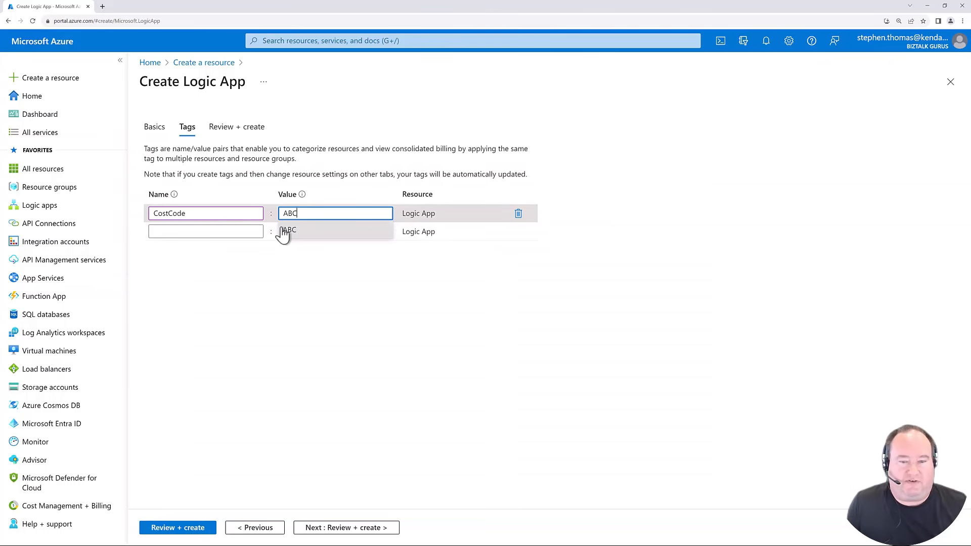
pyautogui.click(435, 299)
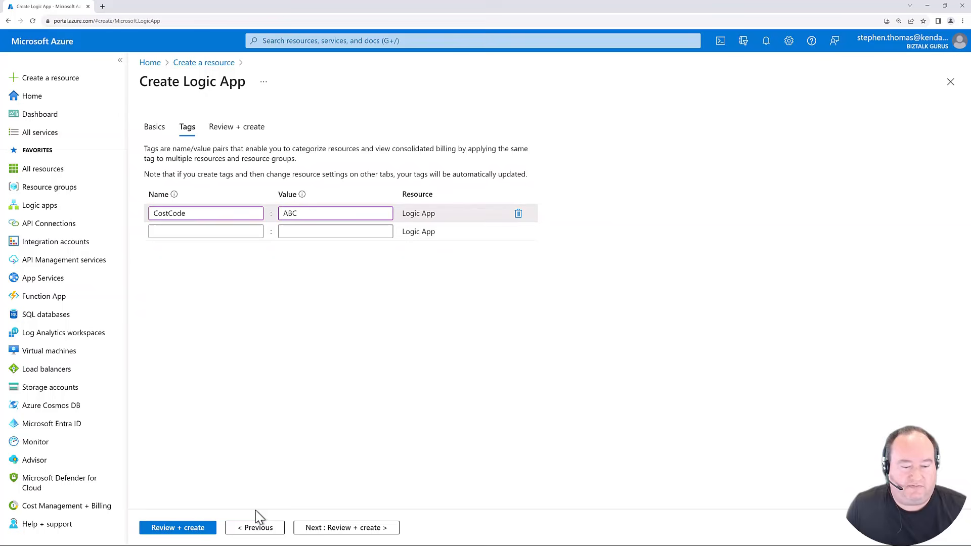
# Review and create the logic app, then open the new resource from its deployment notification and dismiss the notifications pane.
pyautogui.click(320, 531)
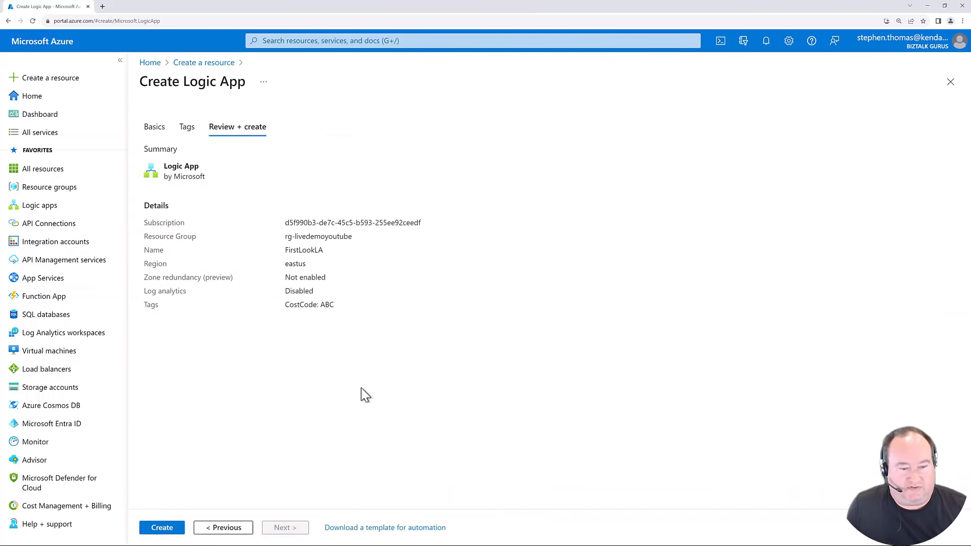
pyautogui.click(169, 529)
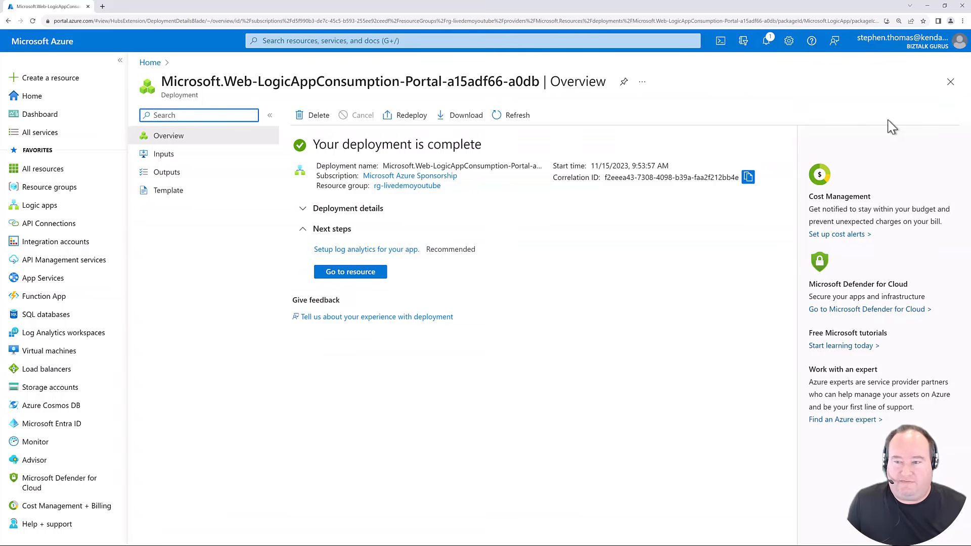
pyautogui.click(768, 42)
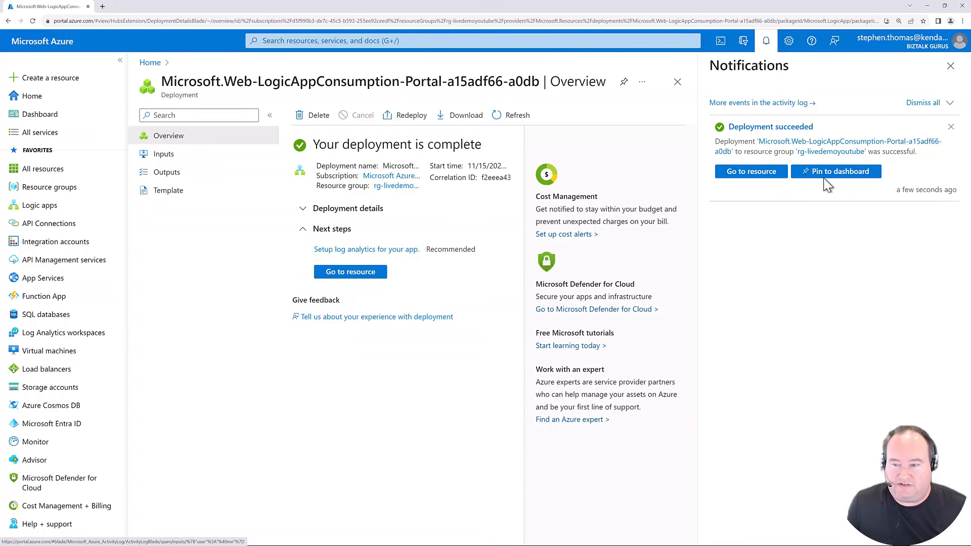
pyautogui.click(751, 174)
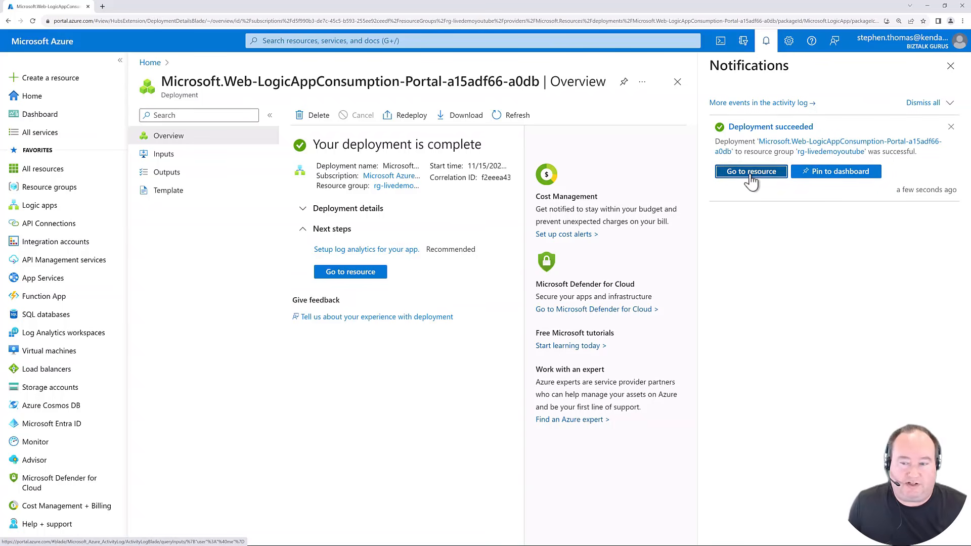
pyautogui.click(951, 66)
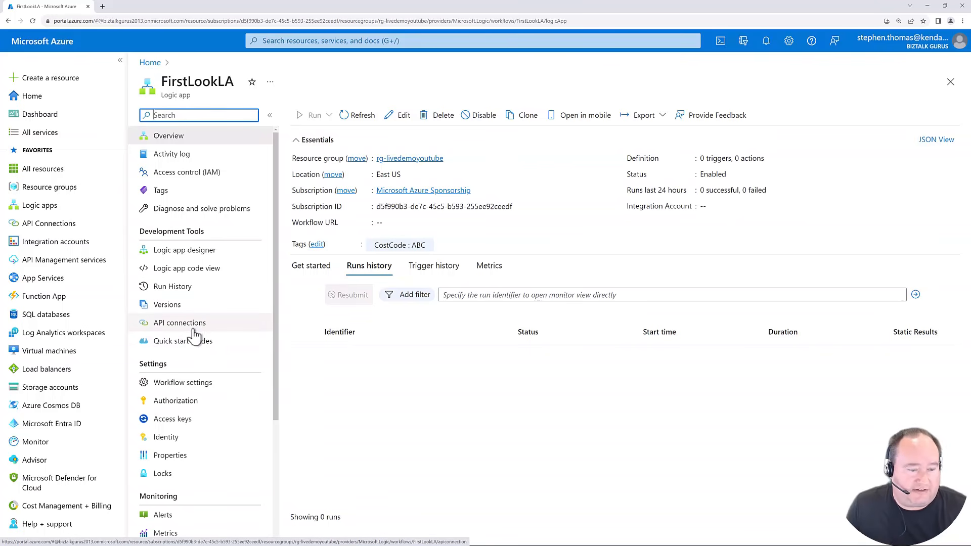
# Look through the FirstLookLA resource options, from development tools and settings to monitoring, automation and help.
pyautogui.scroll(-1, 229, 390)
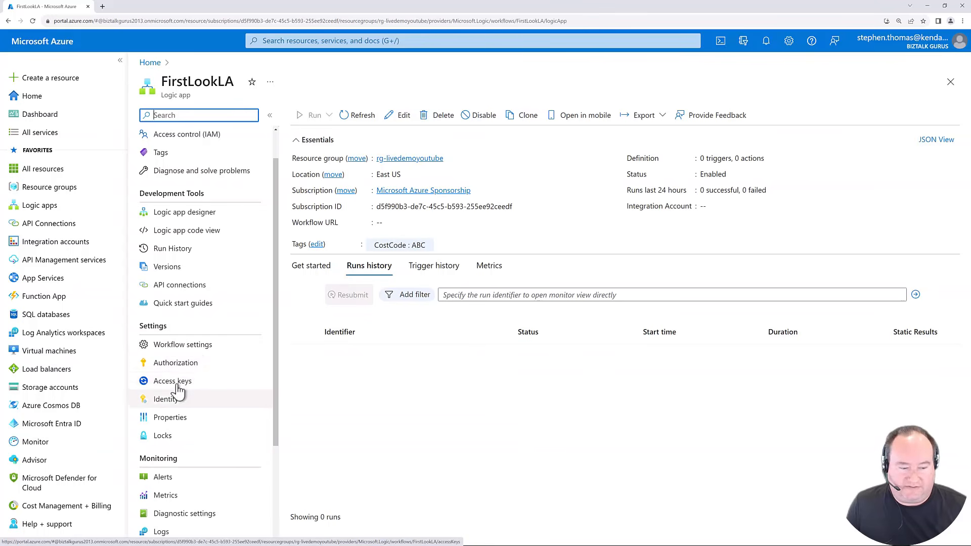
pyautogui.scroll(-1, 212, 415)
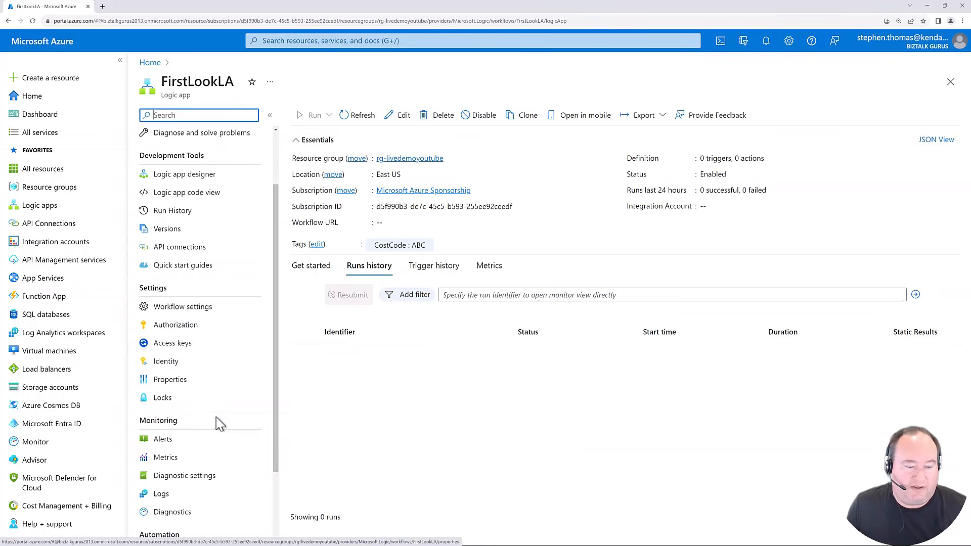
pyautogui.scroll(-2, 205, 468)
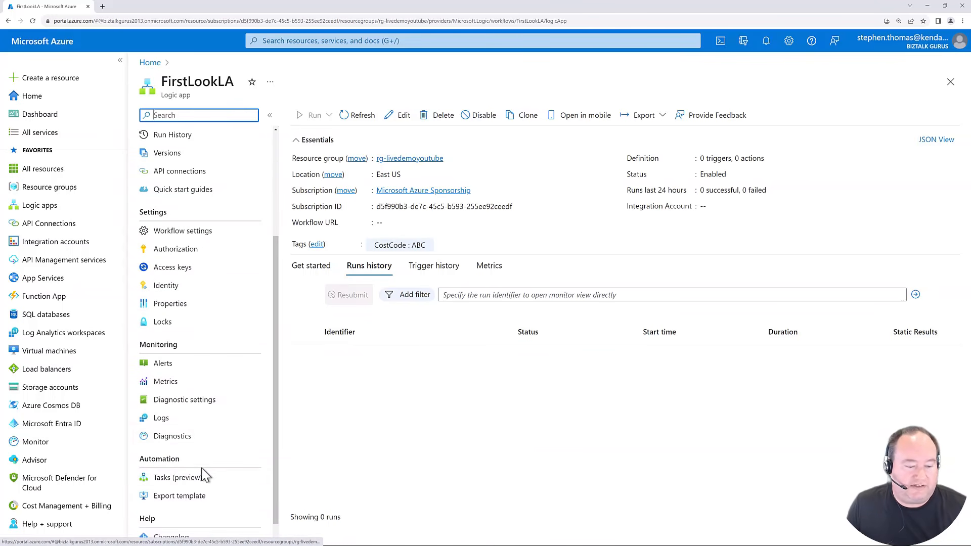
pyautogui.scroll(-1, 216, 447)
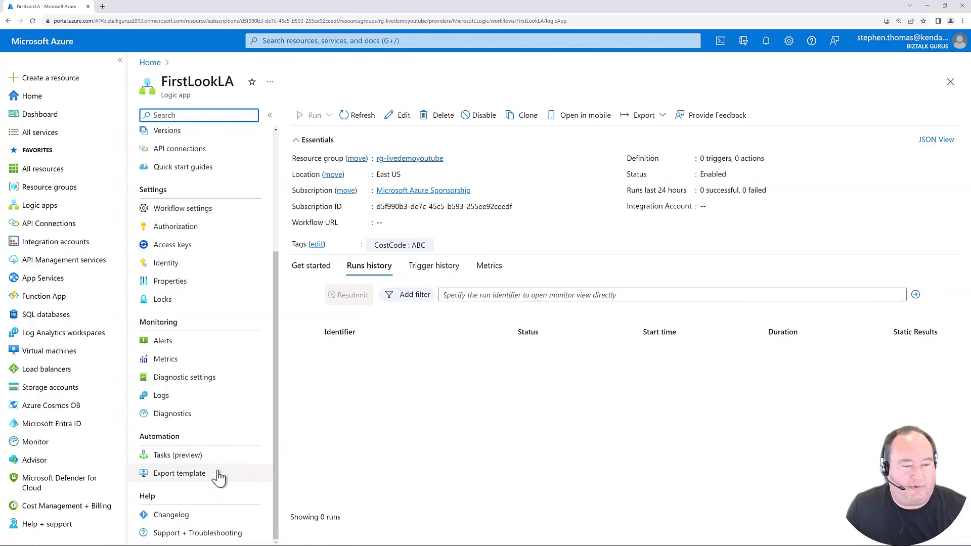
pyautogui.scroll(4, 217, 468)
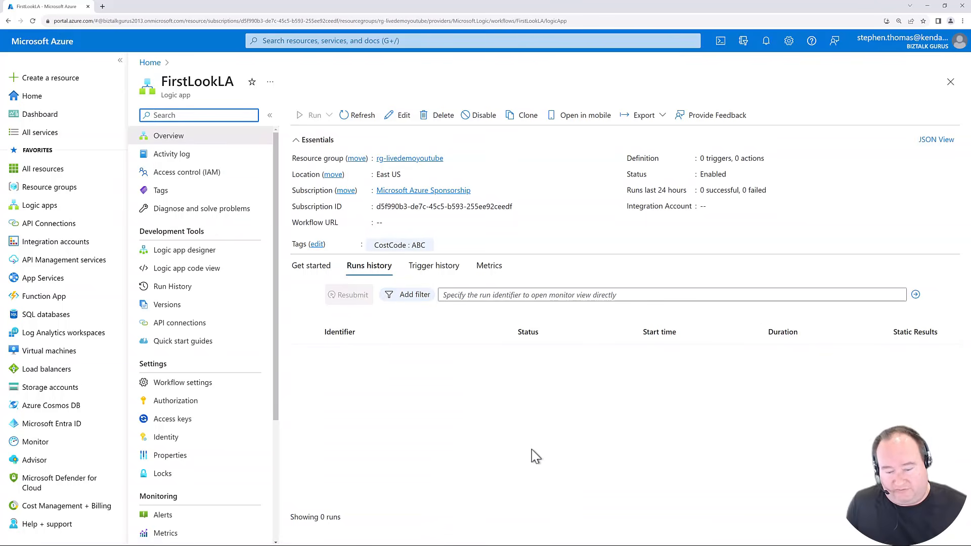
# Open the FirstLookLA logic app designer and look through its common triggers and workflow templates.
pyautogui.click(174, 256)
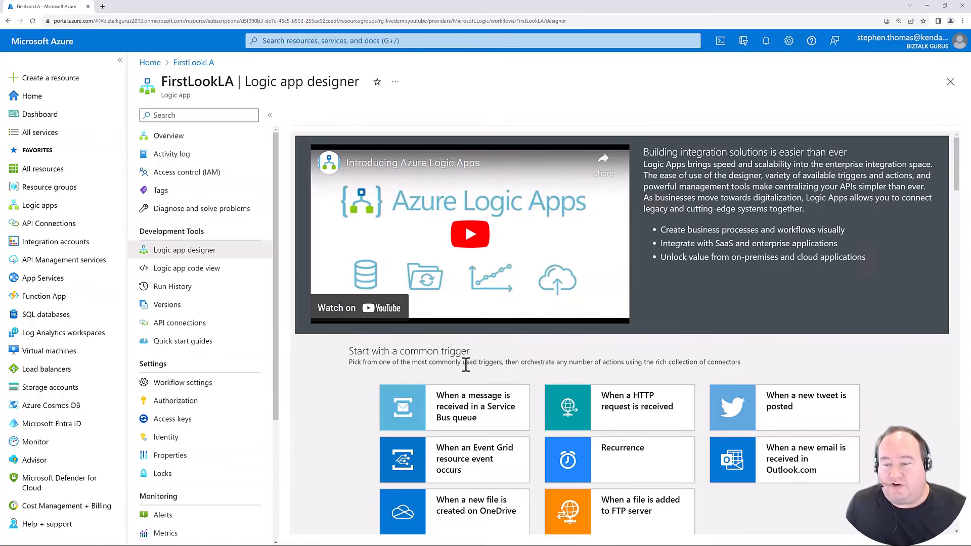
pyautogui.scroll(-2, 501, 362)
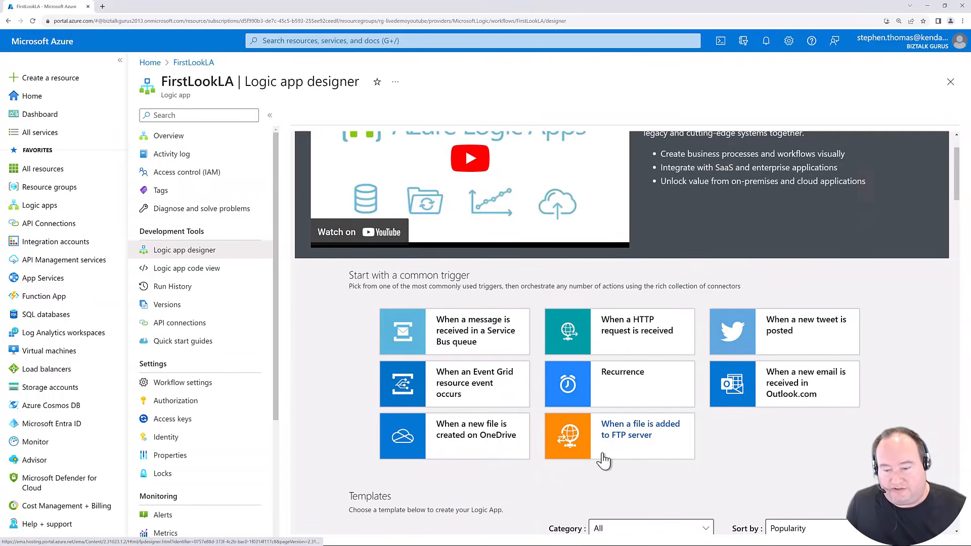
pyautogui.scroll(-7, 585, 475)
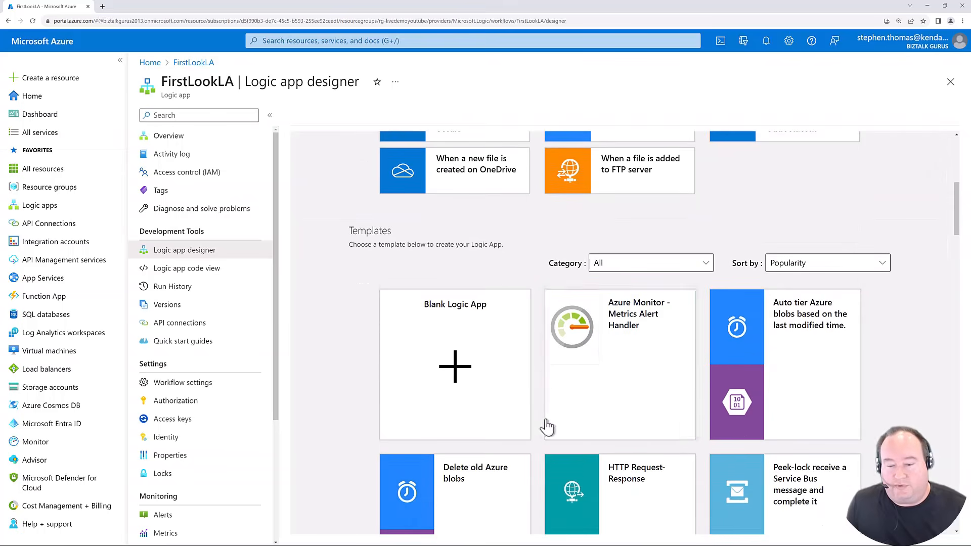
pyautogui.scroll(-3, 630, 403)
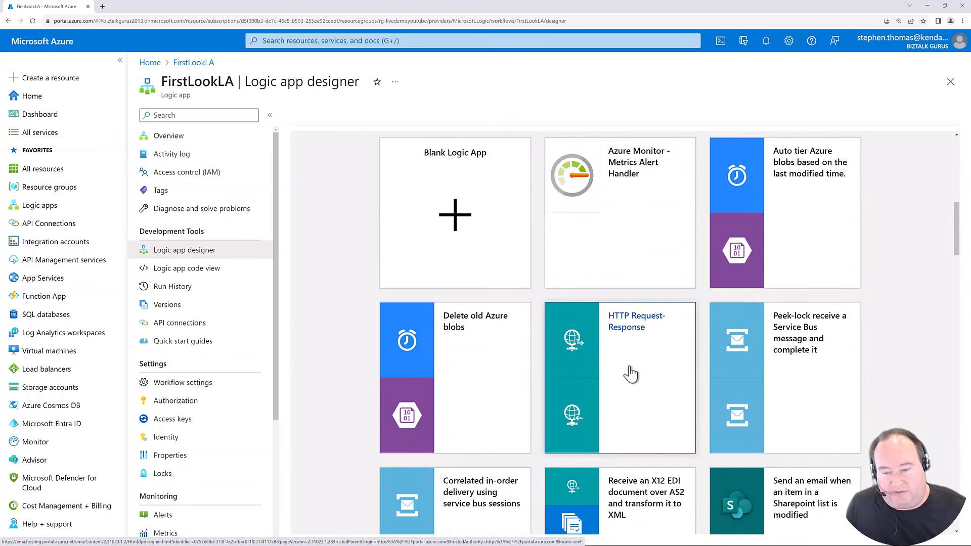
pyautogui.scroll(-4, 639, 399)
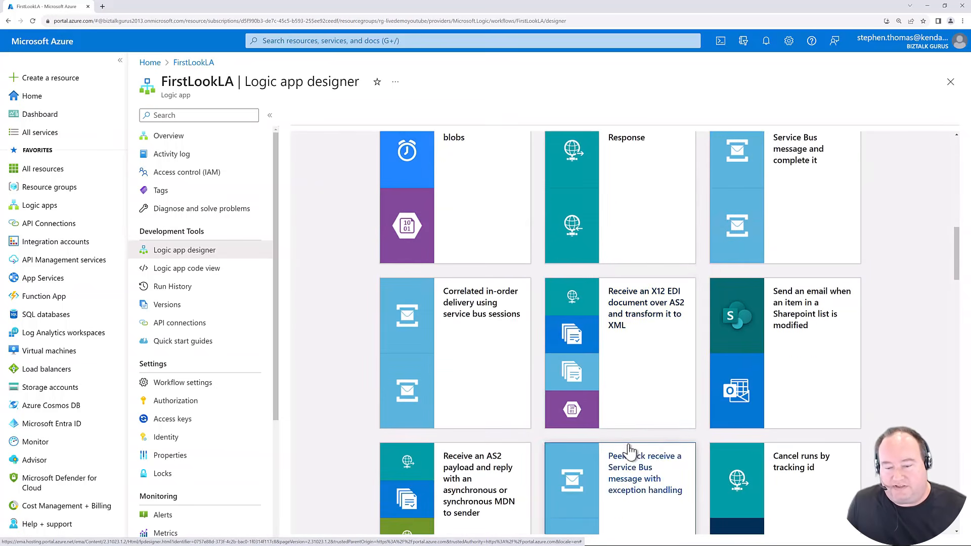
pyautogui.scroll(-2, 633, 407)
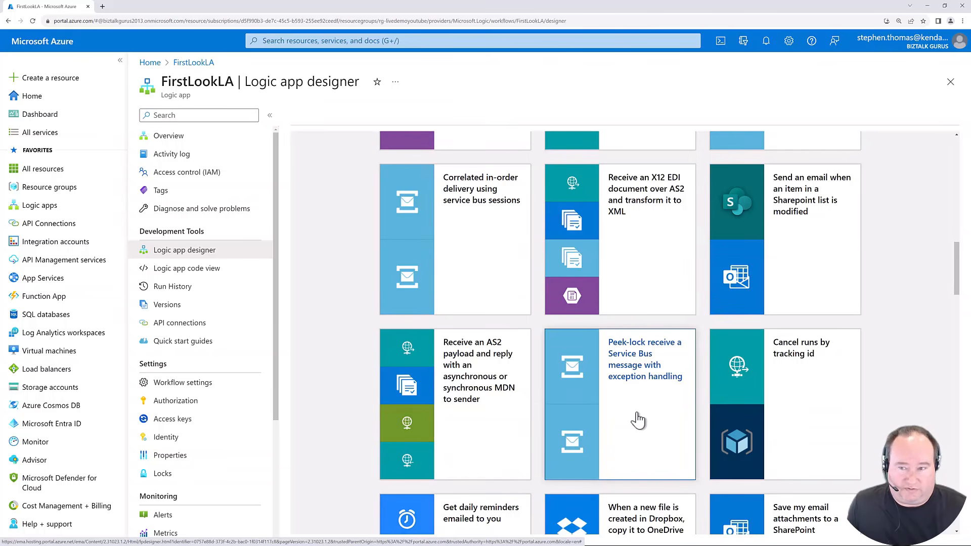
pyautogui.scroll(-2, 627, 419)
pyautogui.scroll(7, 619, 419)
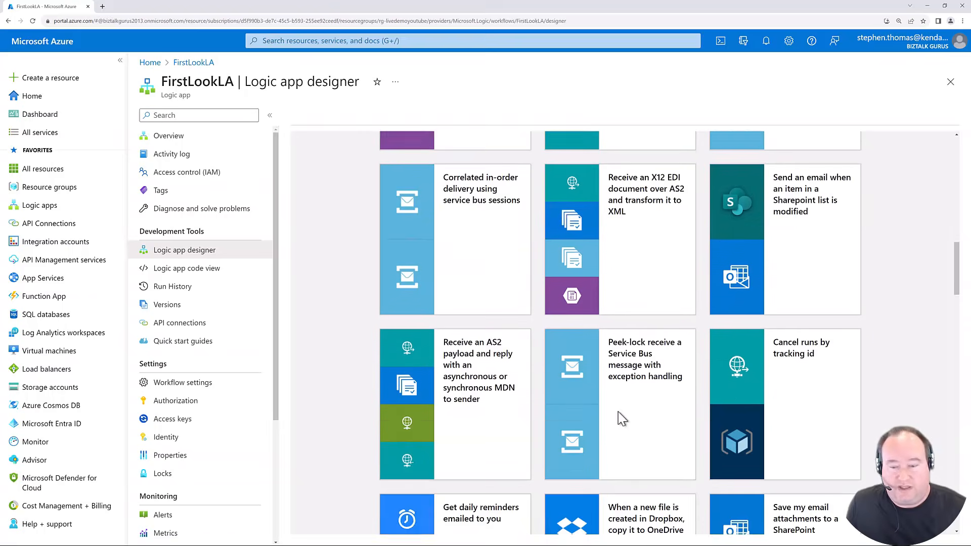
# Start the workflow with the common Recurrence trigger, keeping its default schedule, and save the logic app.
pyautogui.scroll(3, 618, 412)
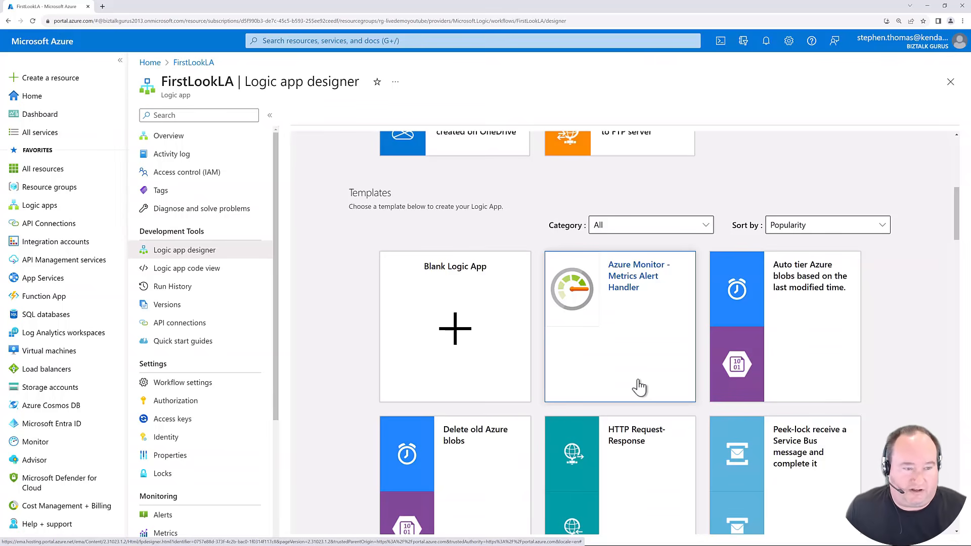
pyautogui.scroll(3, 639, 387)
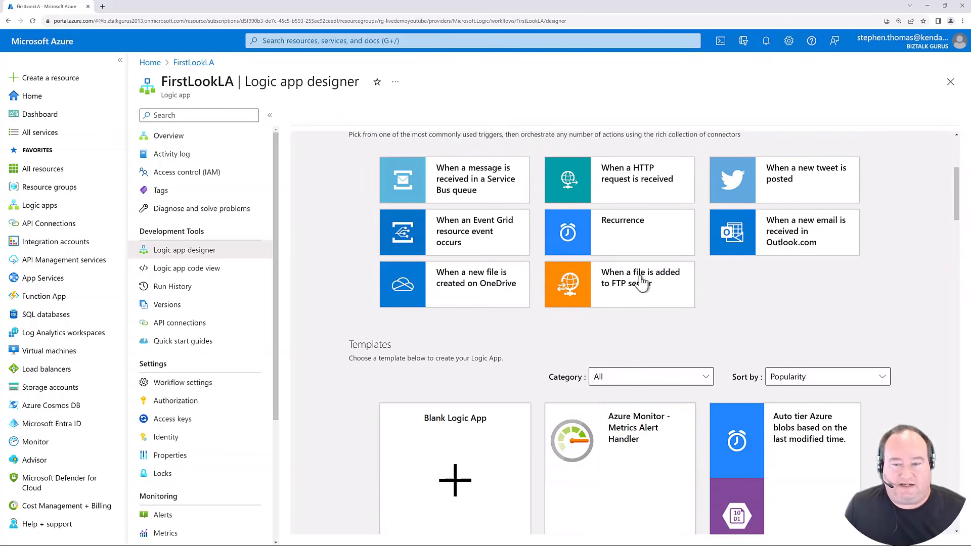
pyautogui.click(653, 248)
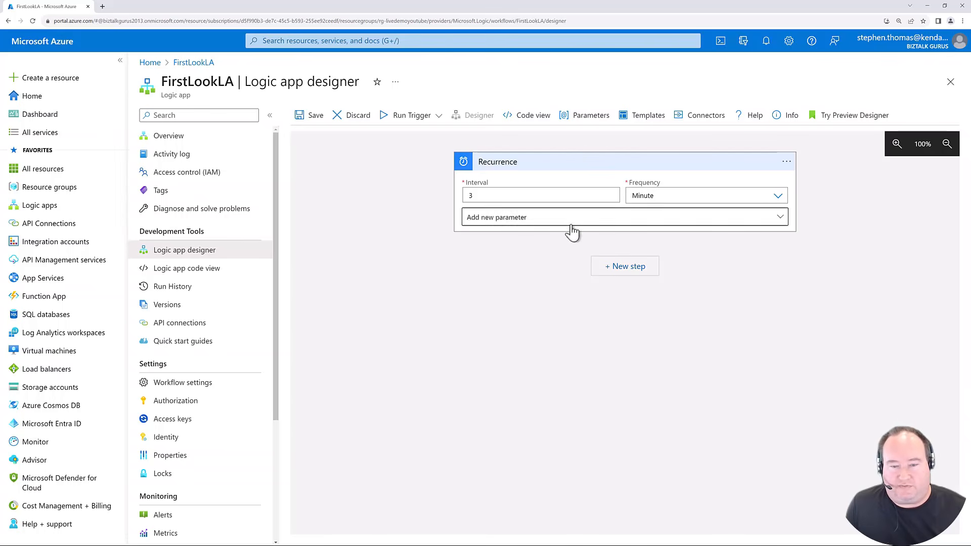
pyautogui.click(310, 121)
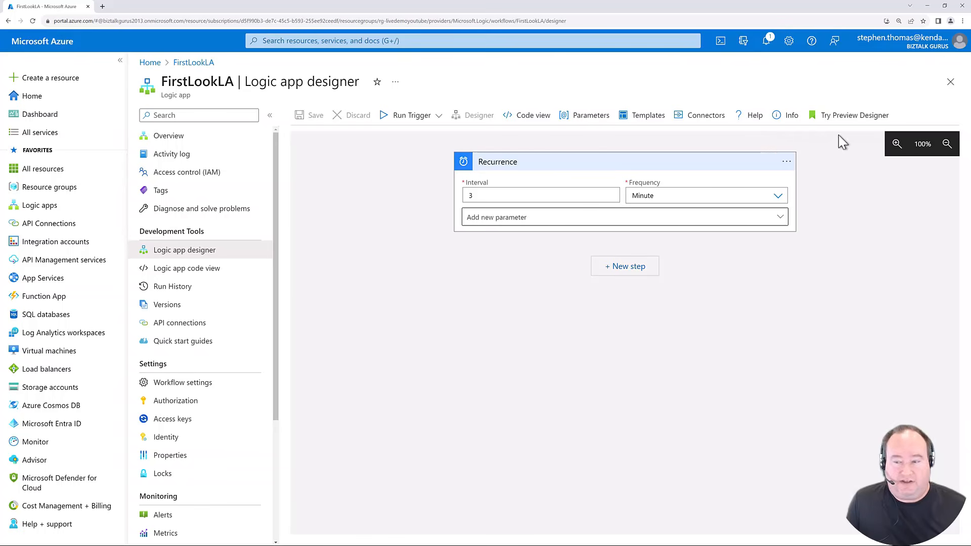
# Add a new step below the Recurrence trigger and examine the standard SQL Server connector's actions and triggers.
pyautogui.click(607, 271)
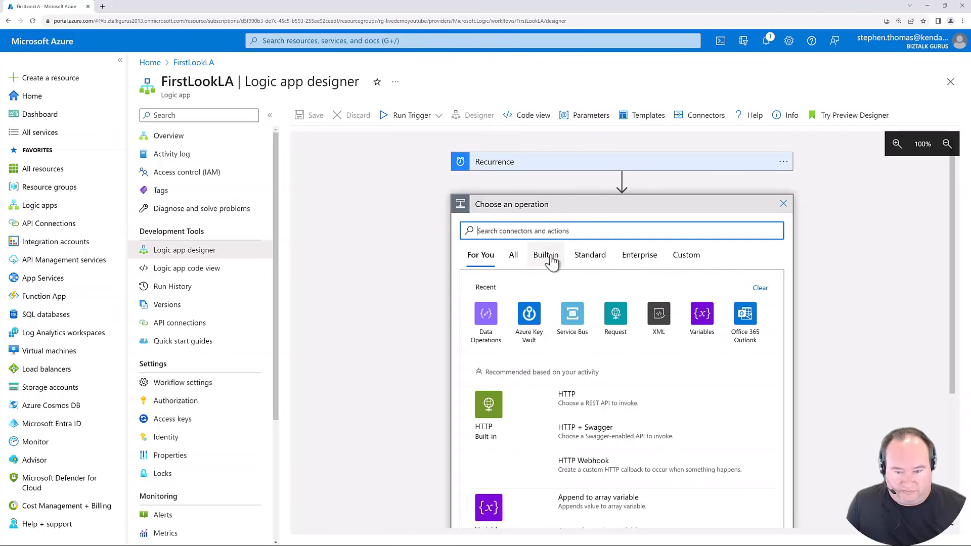
pyautogui.click(590, 256)
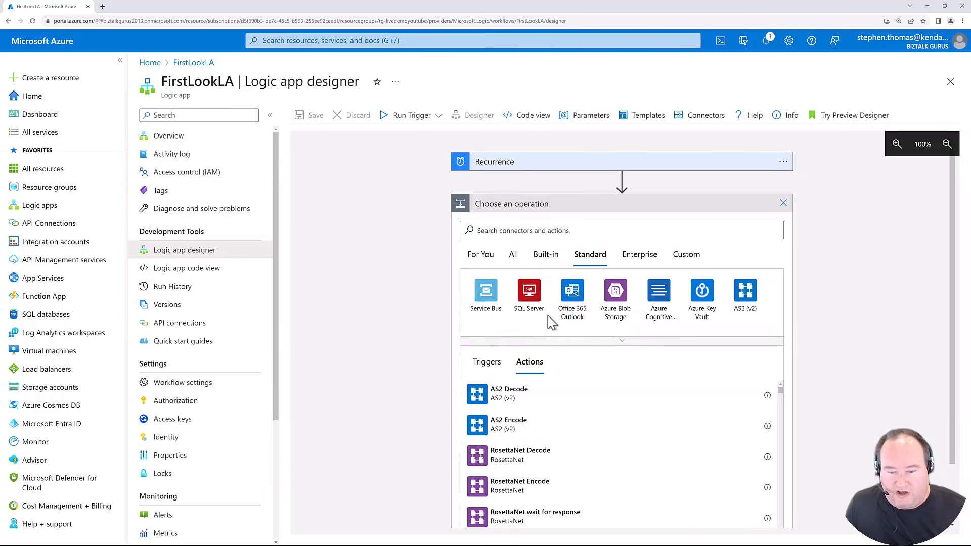
pyautogui.click(533, 304)
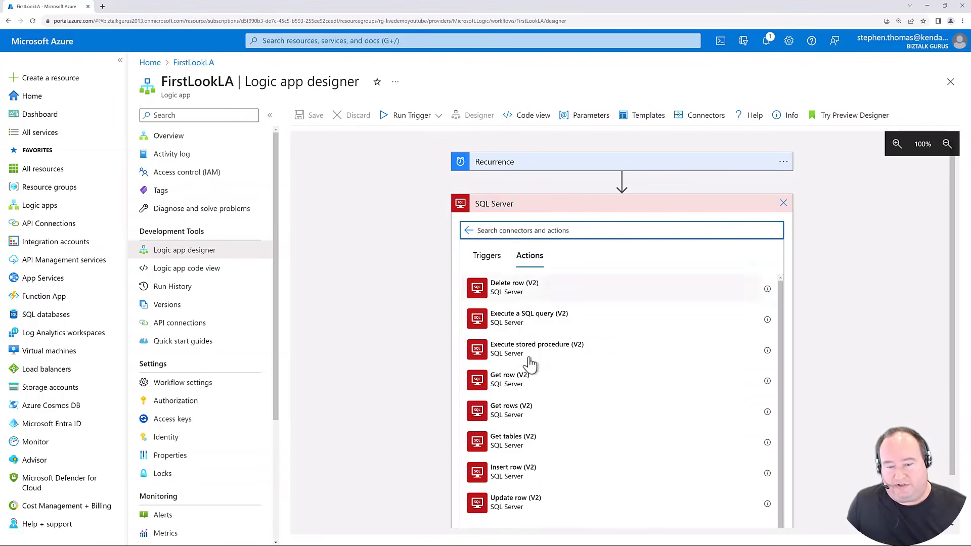
pyautogui.scroll(-3, 531, 385)
pyautogui.scroll(1, 529, 427)
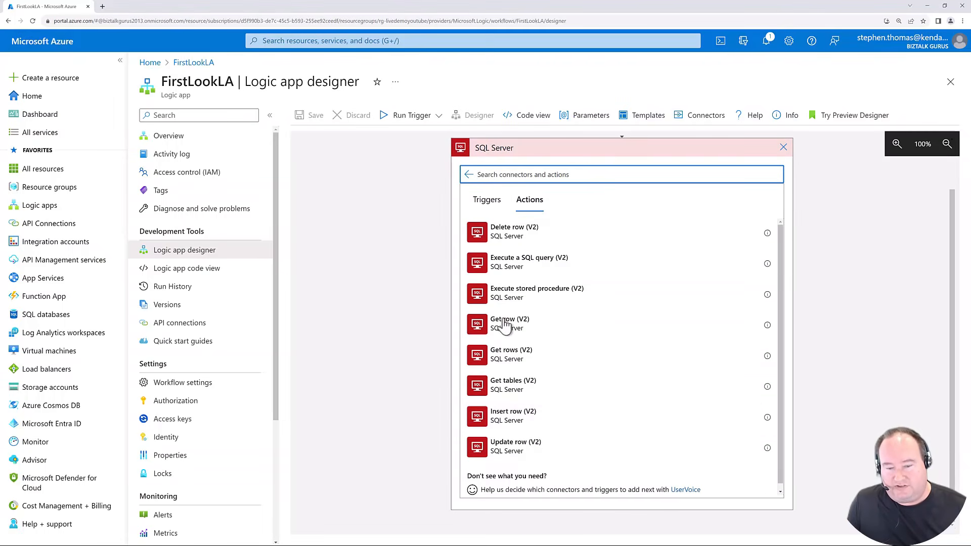
pyautogui.click(487, 202)
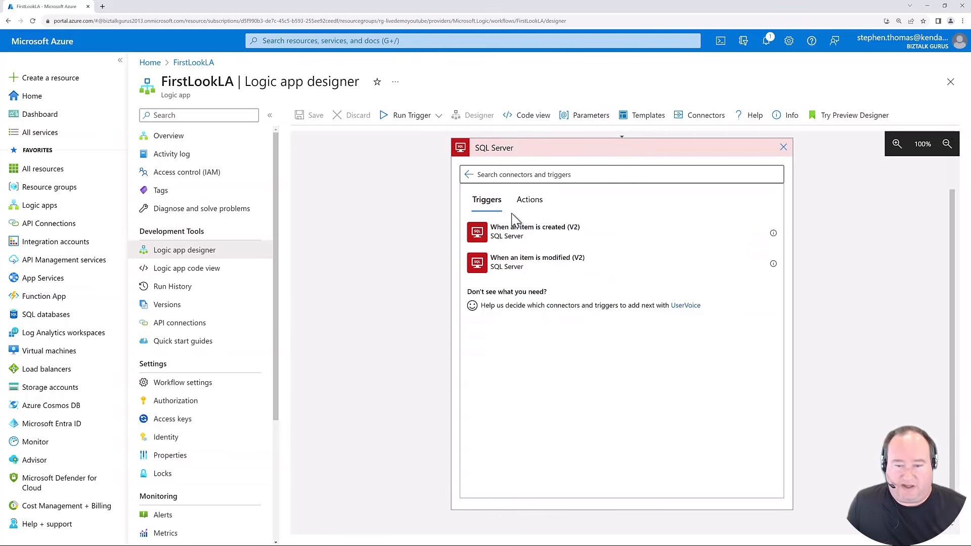
pyautogui.click(470, 176)
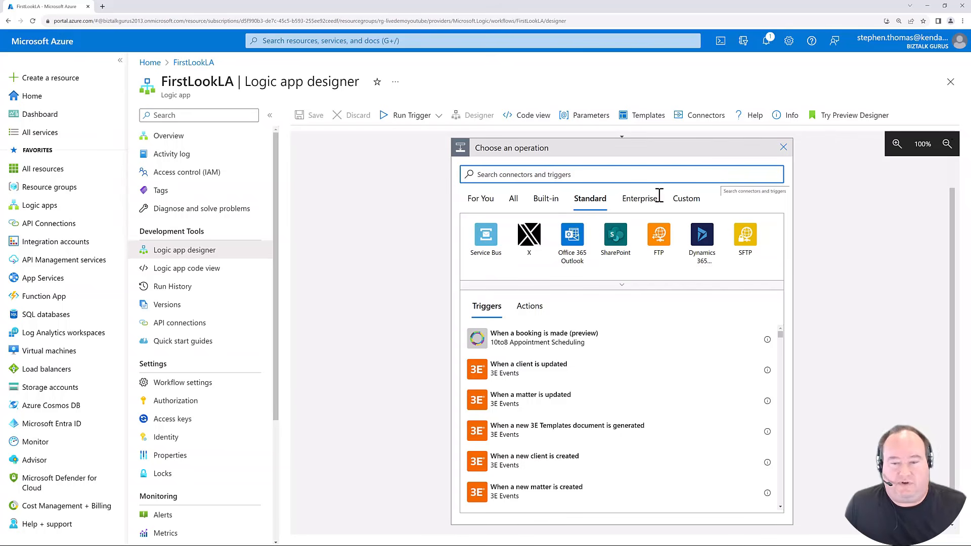
# Look through the operations recommended for you, including the HTTP, Variables and Control groups.
pyautogui.click(483, 201)
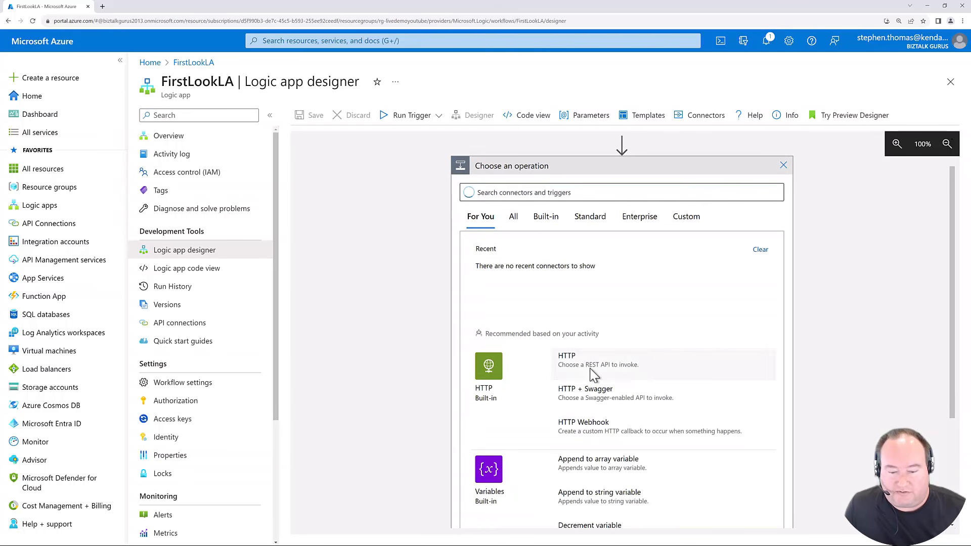
pyautogui.scroll(-2, 567, 371)
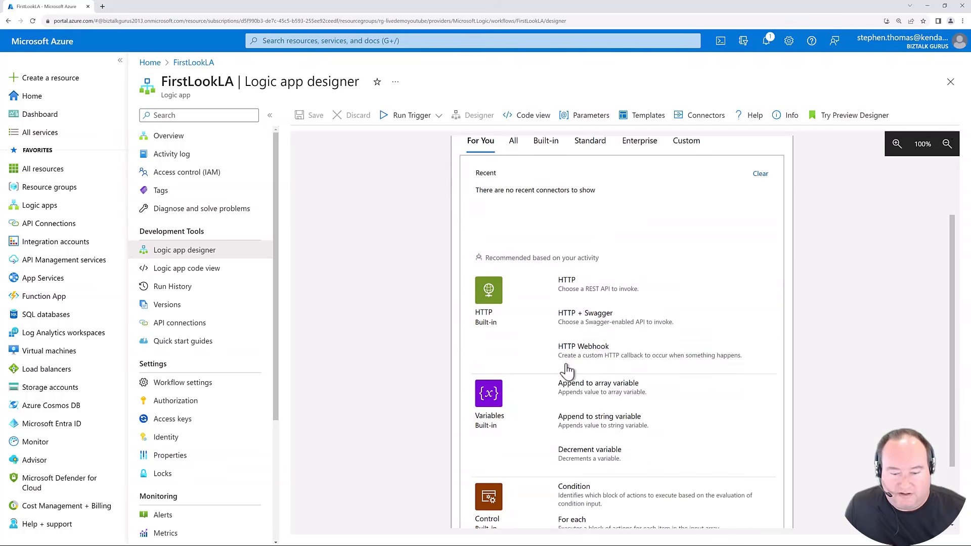
pyautogui.scroll(-1, 569, 375)
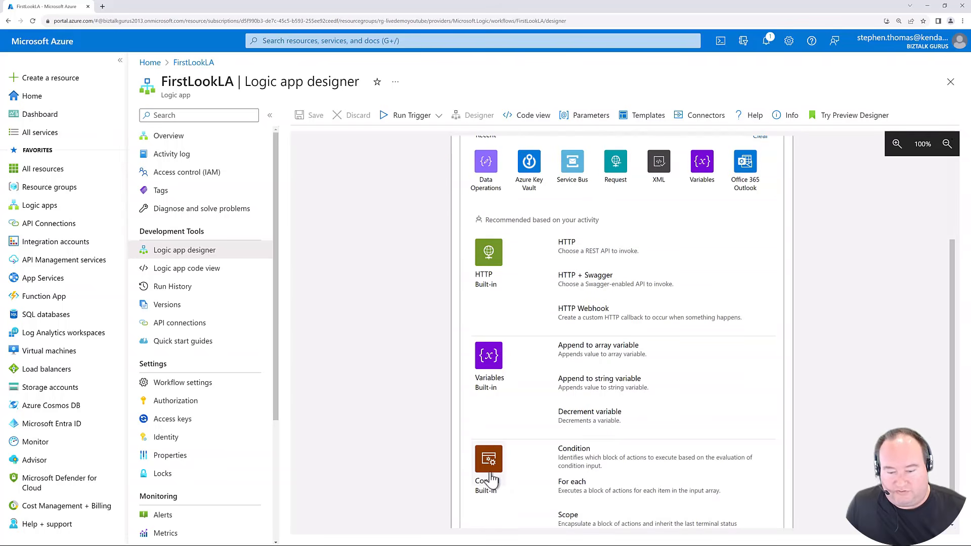
pyautogui.scroll(-1, 556, 487)
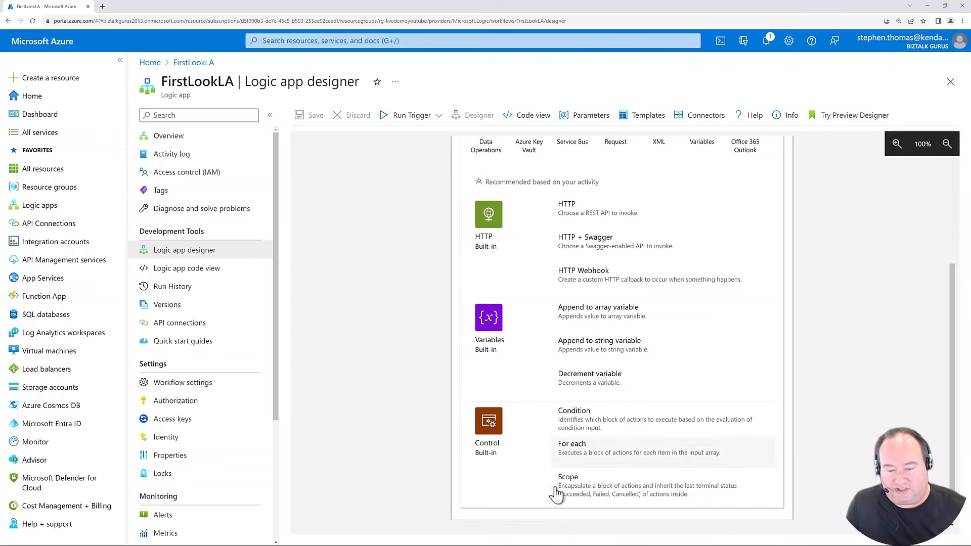
pyautogui.scroll(-1, 556, 493)
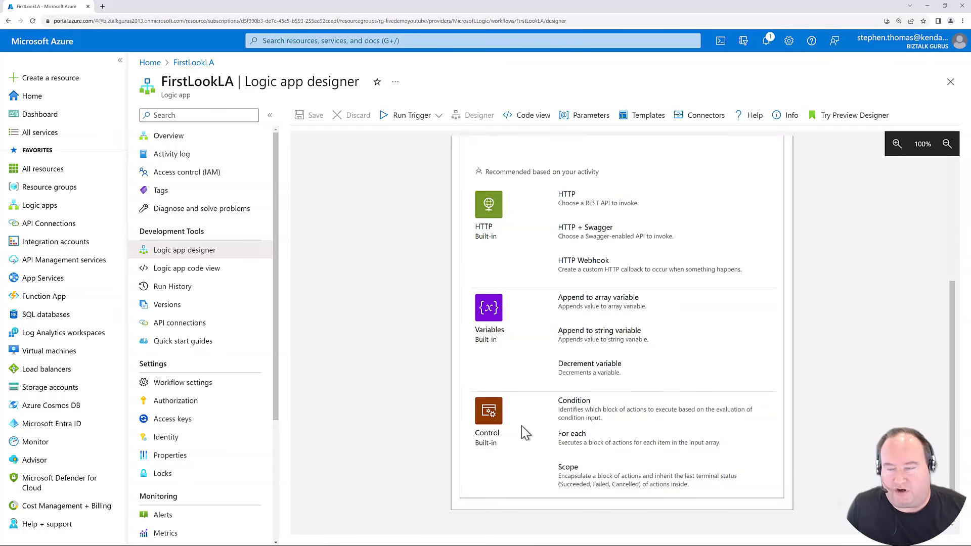
# Add a Compose action from Data Operations below the Recurrence trigger and set its input to "Hi".
pyautogui.scroll(4, 521, 426)
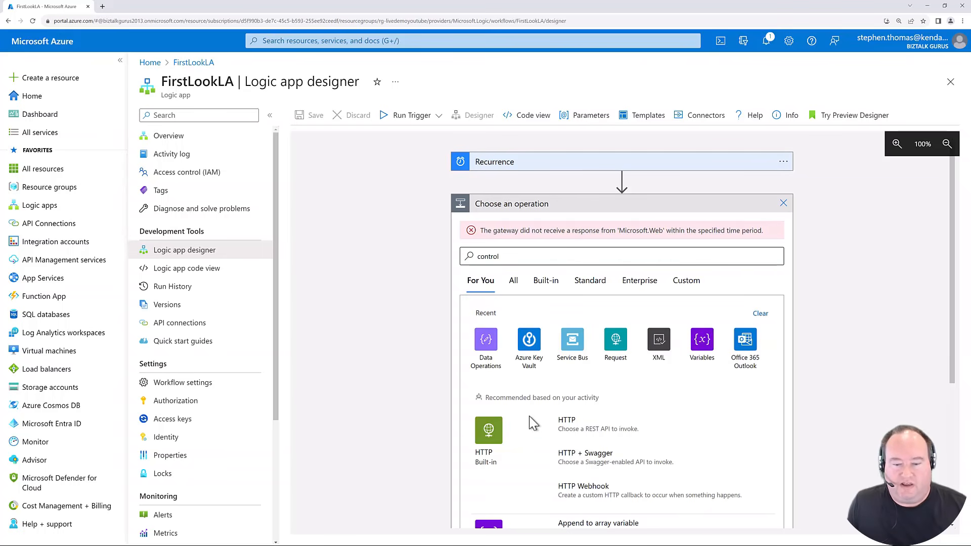
pyautogui.click(484, 360)
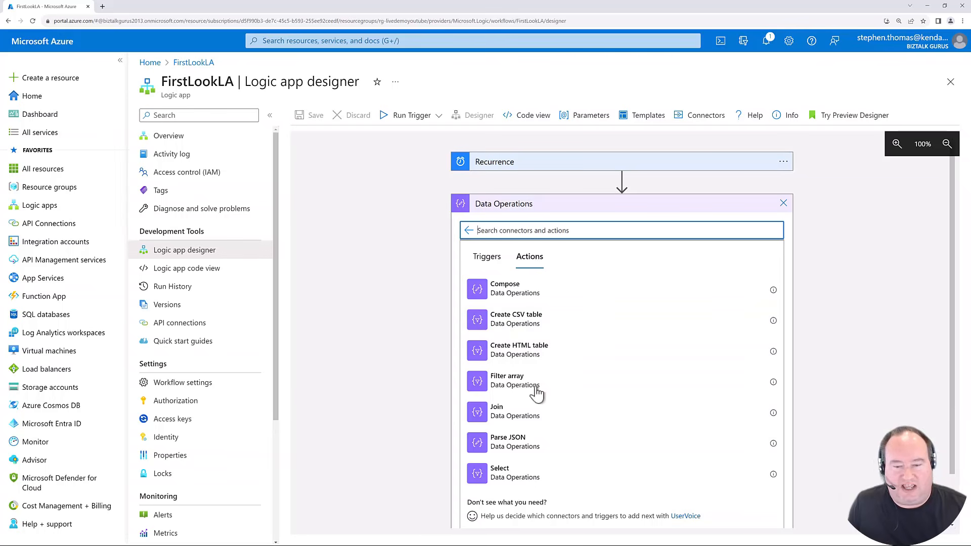
pyautogui.click(500, 293)
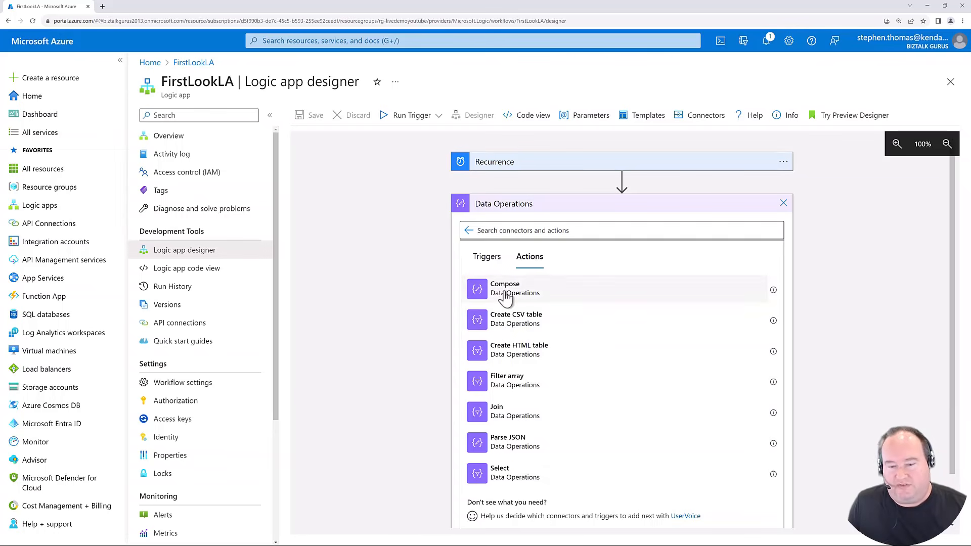
pyautogui.click(602, 226)
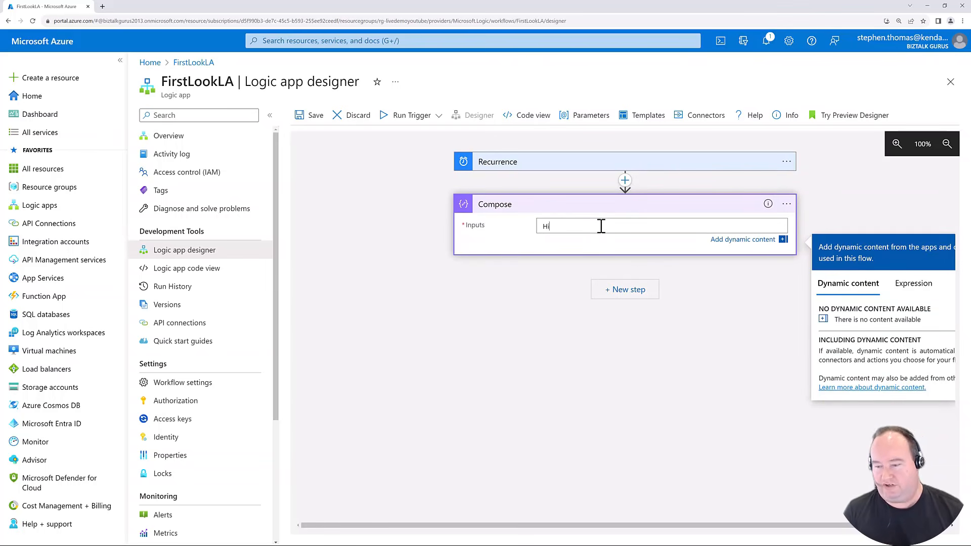
pyautogui.click(591, 338)
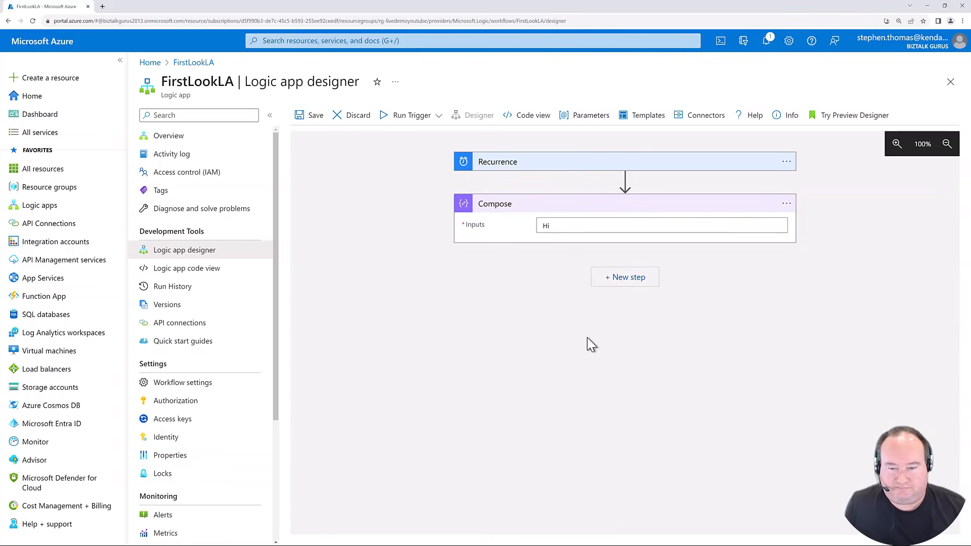
# Examine the dynamic content and the expression functions offered for the Compose action's input.
pyautogui.click(689, 225)
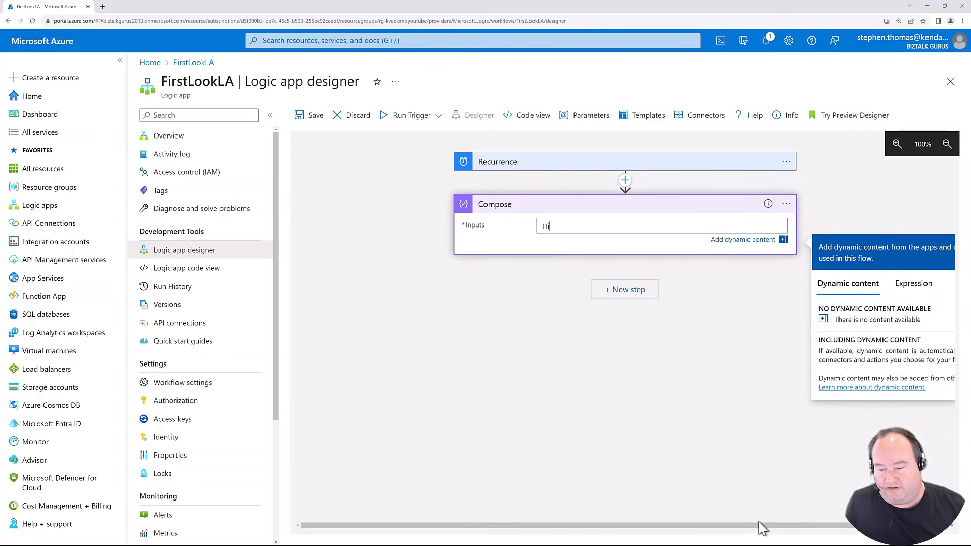
pyautogui.hscroll(2, 819, 527)
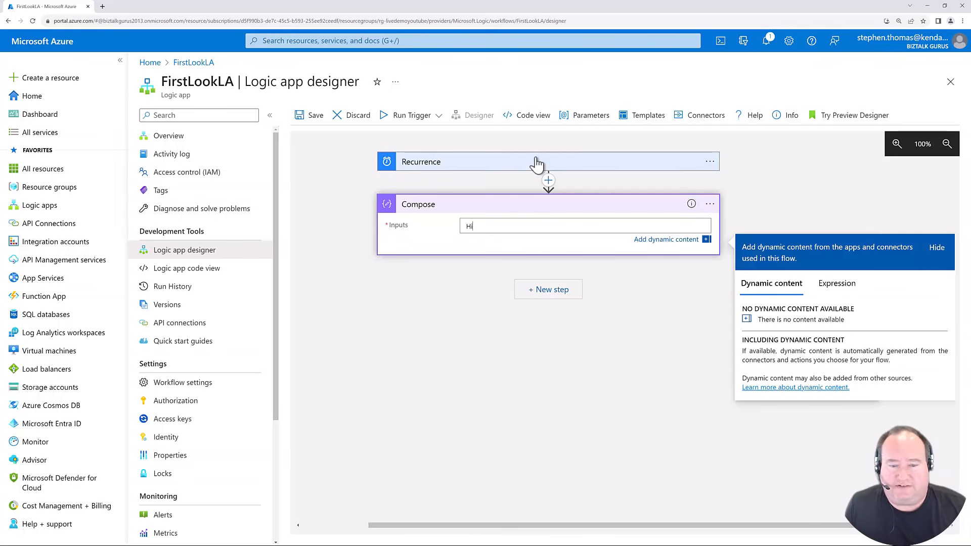
pyautogui.click(842, 293)
pyautogui.scroll(-5, 831, 392)
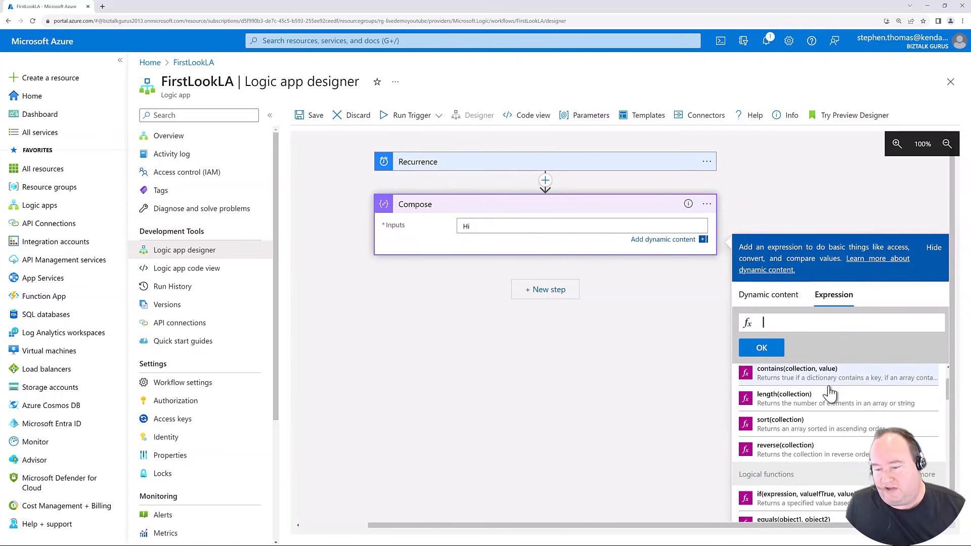
pyautogui.scroll(-10, 831, 392)
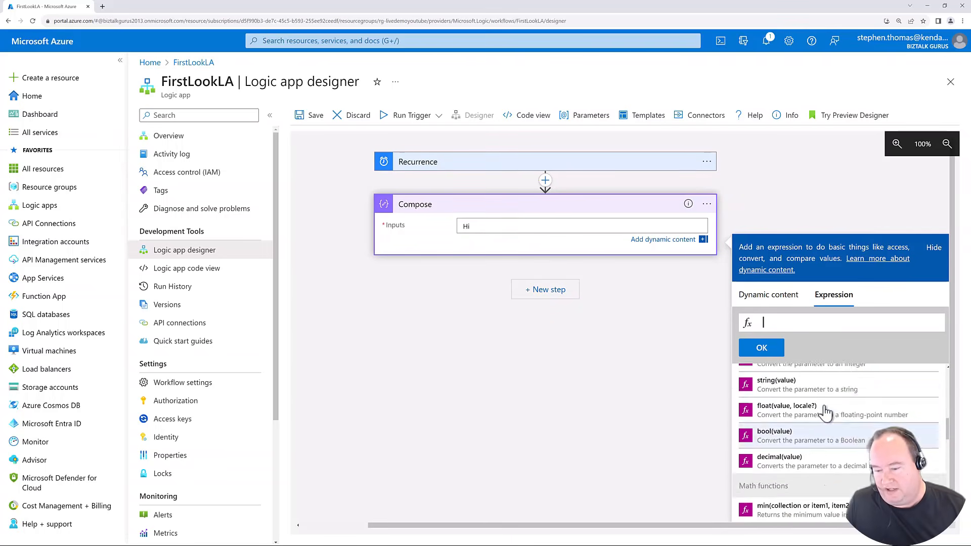
pyautogui.scroll(12, 825, 413)
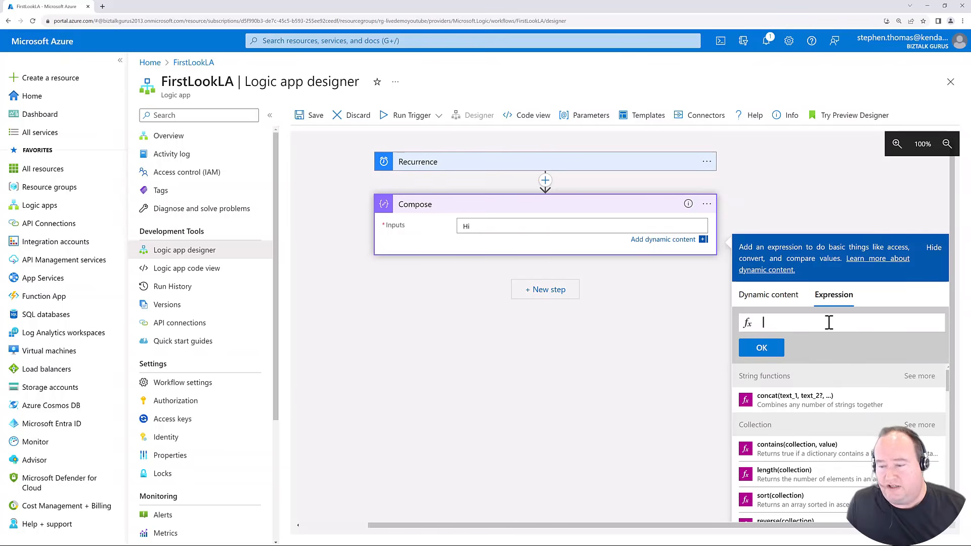
pyautogui.scroll(-2, 798, 420)
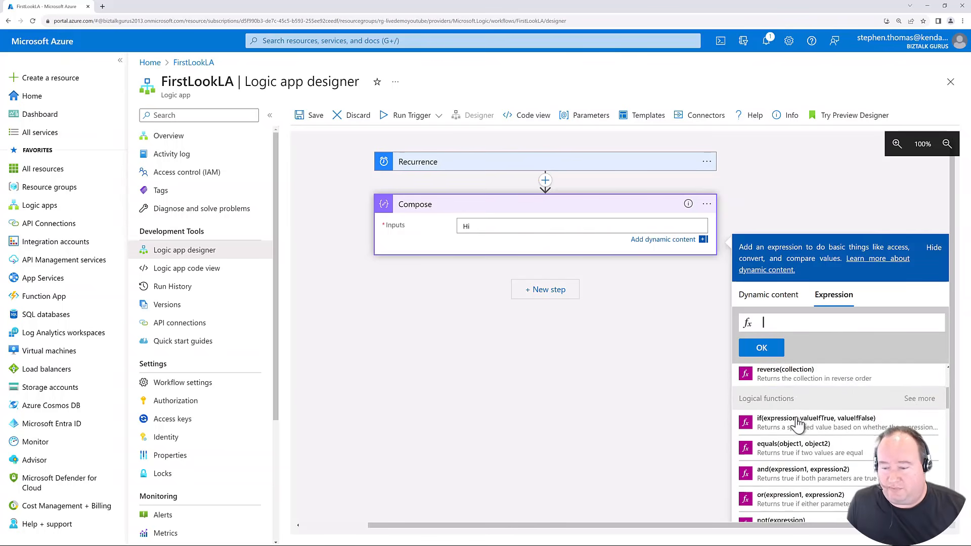
pyautogui.scroll(2, 797, 422)
# Leave the expression editor without adding an expression and save the workflow with its Compose action.
pyautogui.click(536, 445)
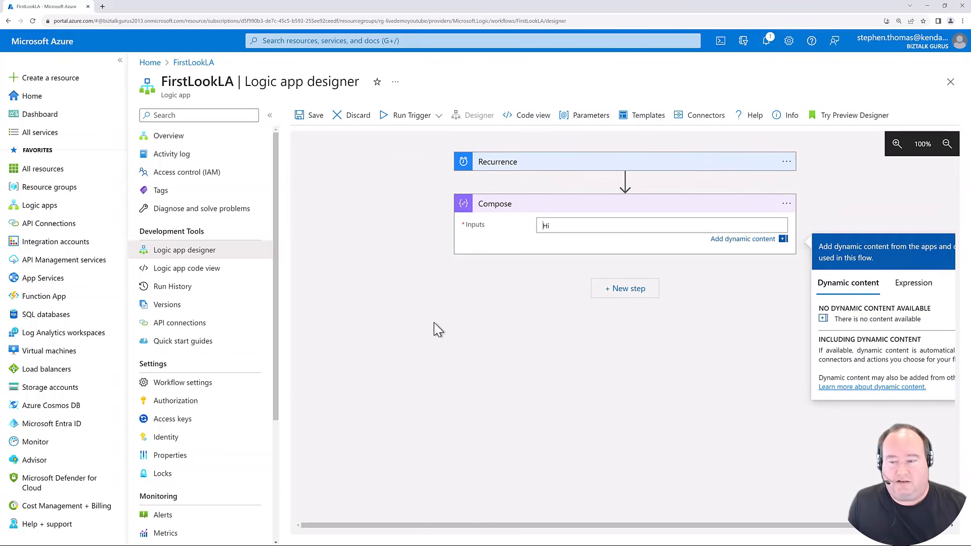
pyautogui.click(305, 118)
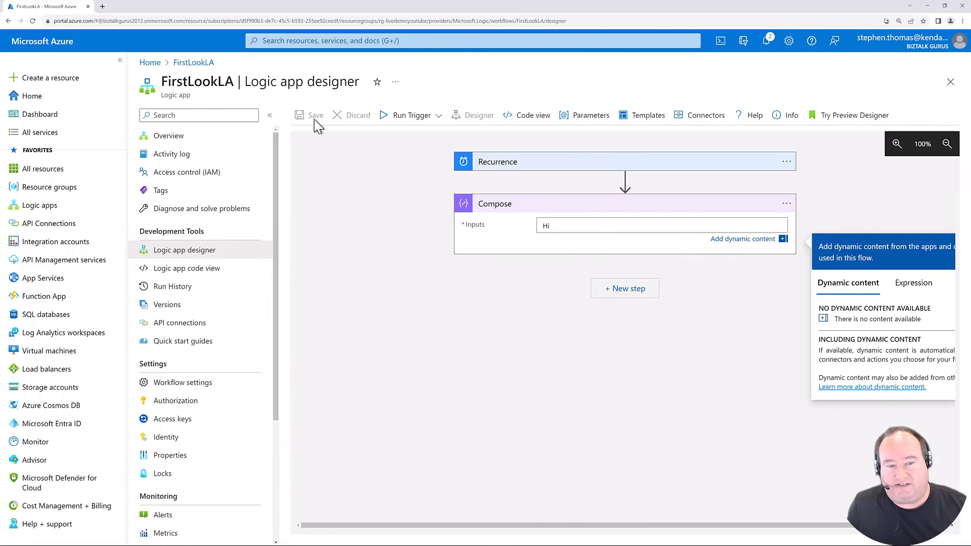
# Rename the Recurrence trigger to "Recurrencebb" in the logic app's JSON code and save the workflow.
pyautogui.click(203, 268)
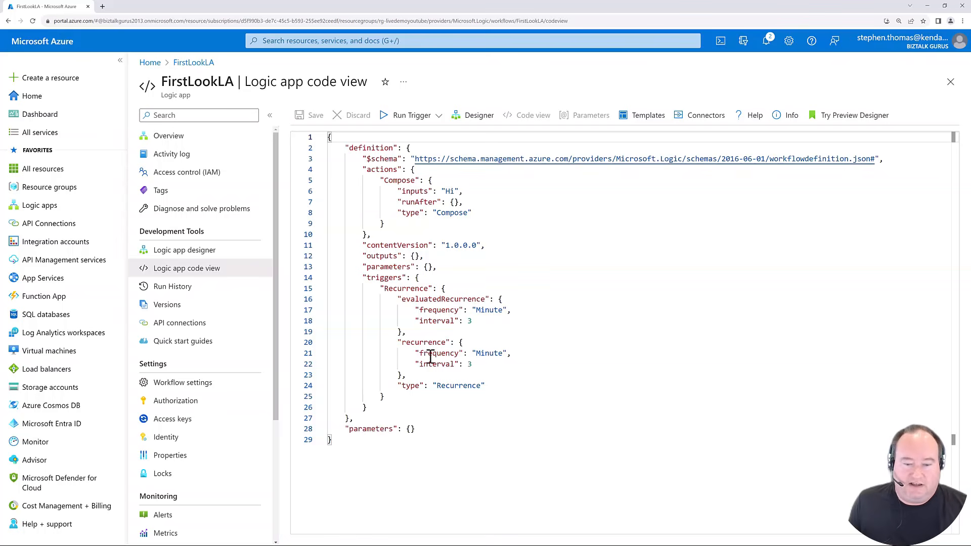
pyautogui.click(432, 288)
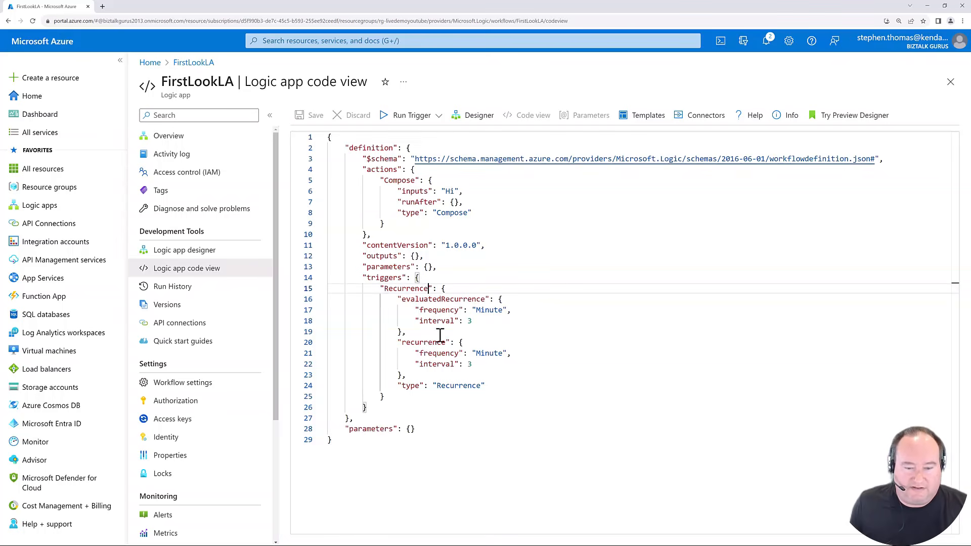
pyautogui.write('bb')
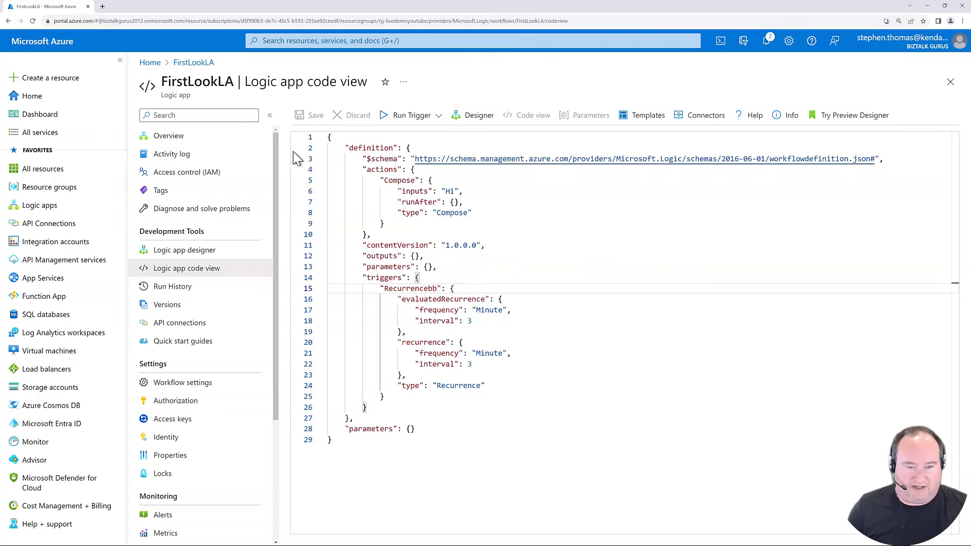
pyautogui.click(311, 117)
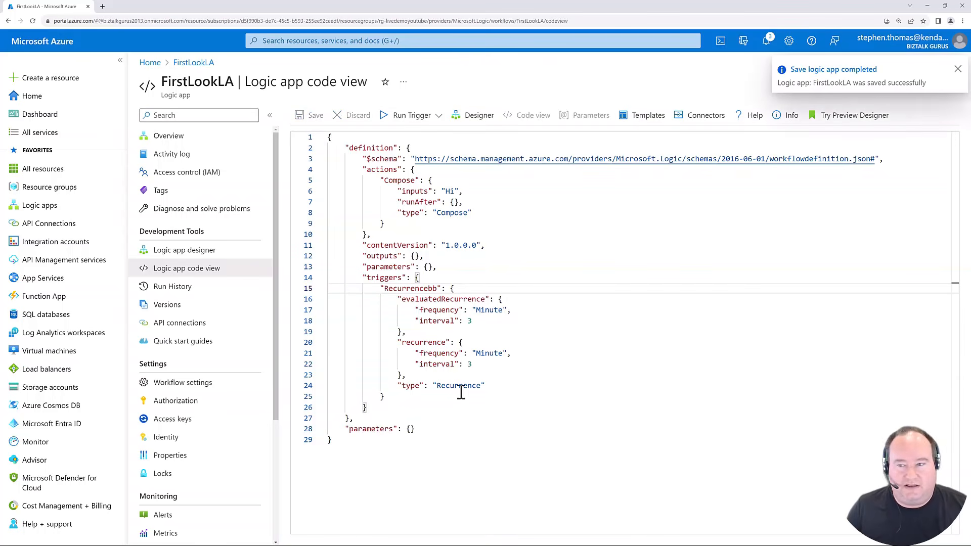
# Change the trigger name back to "Recurrence" in the code, add "vv" after the trigger's closing brace and try to save.
pyautogui.click(438, 291)
pyautogui.press('BackSpace')
pyautogui.press('BackSpace')
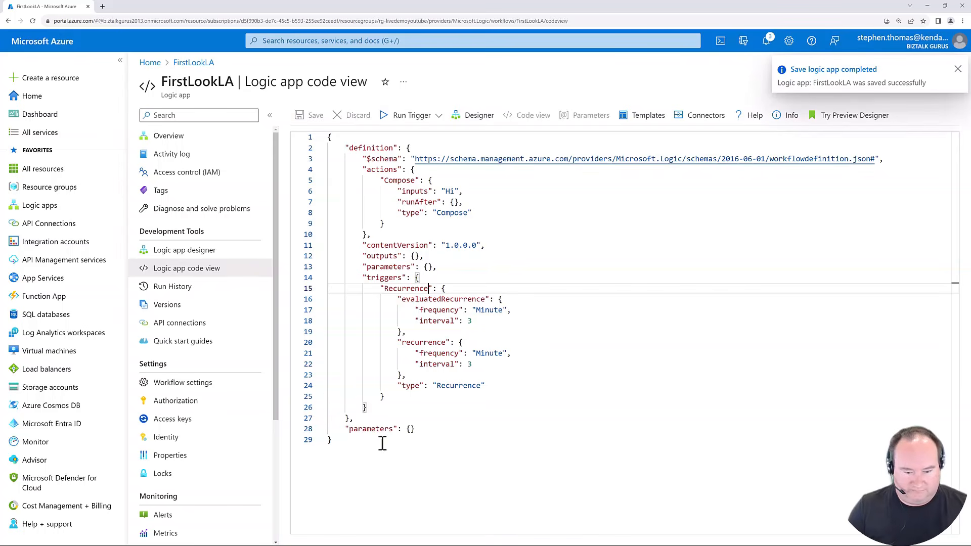
pyautogui.click(399, 397)
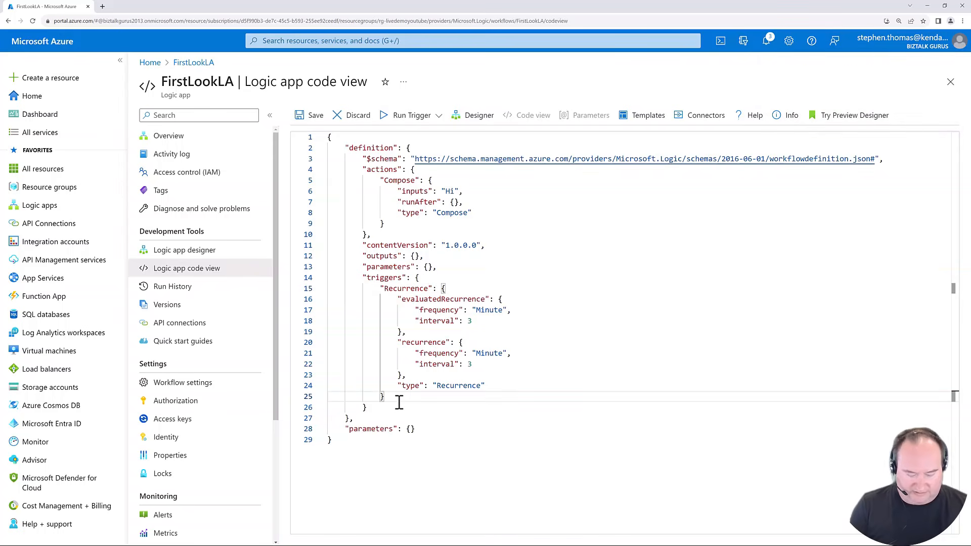
pyautogui.write('vv')
pyautogui.click(318, 117)
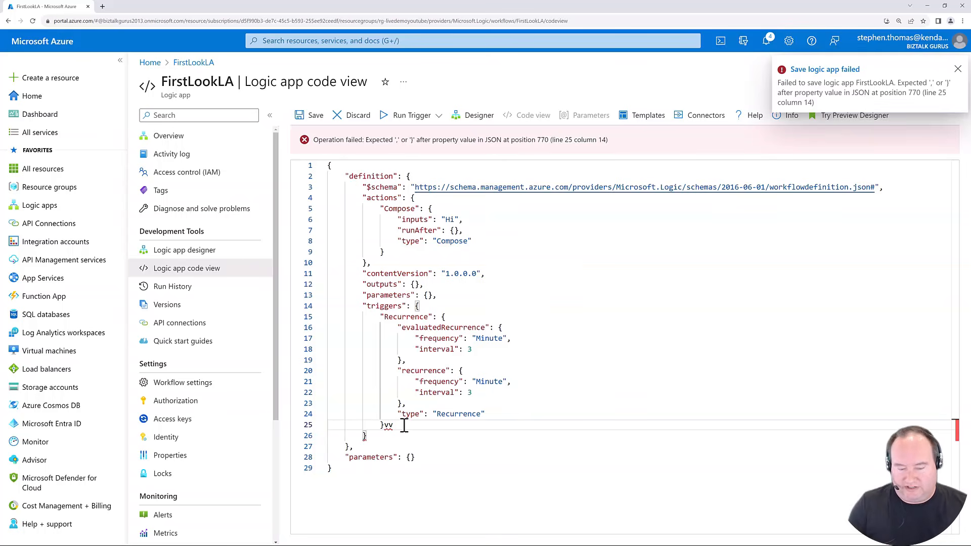
# Remove the "vv" text from the code and discard all unsaved edits.
pyautogui.press('BackSpace')
pyautogui.press('BackSpace')
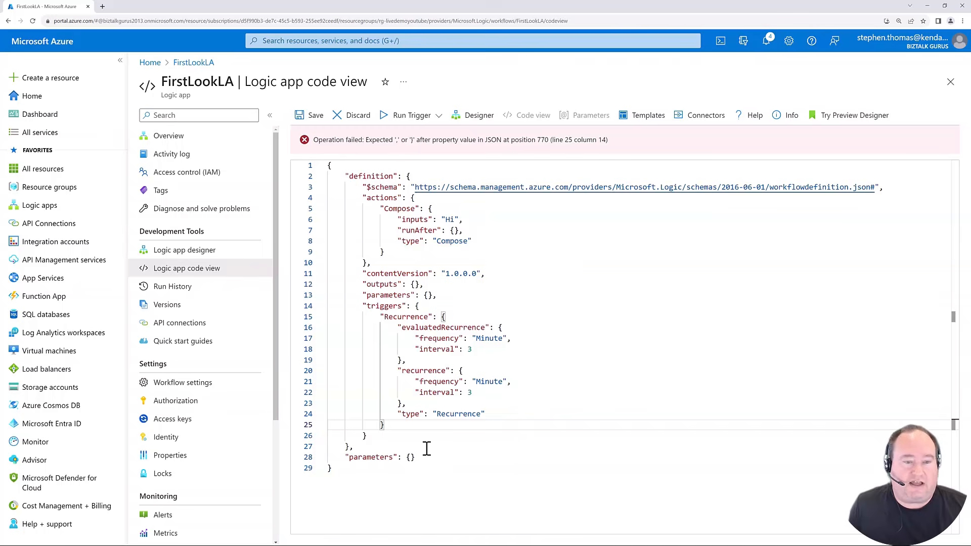
pyautogui.click(353, 115)
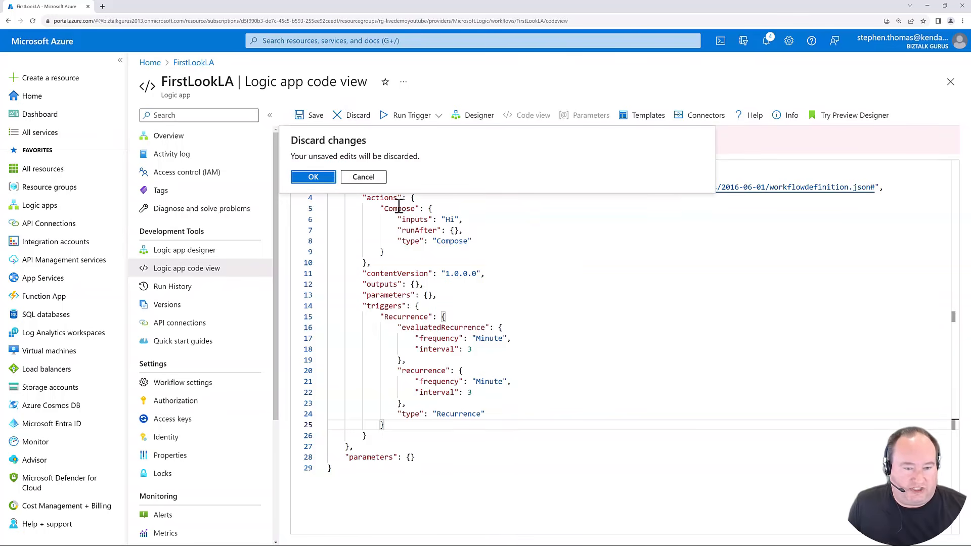
pyautogui.press('Return')
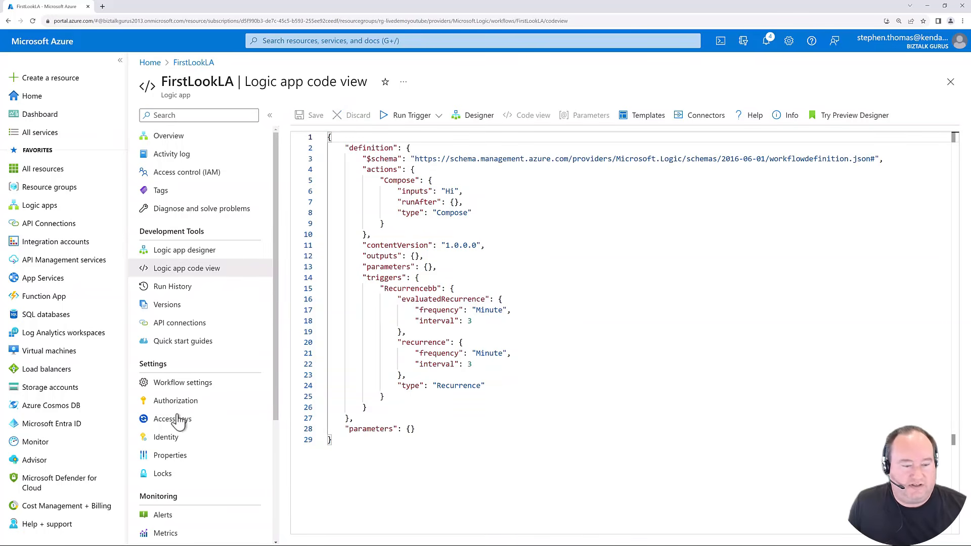
# View the 9:54 AM entry in the logic app's version history, and promote and save the 9:56 AM version as the current workflow.
pyautogui.click(163, 309)
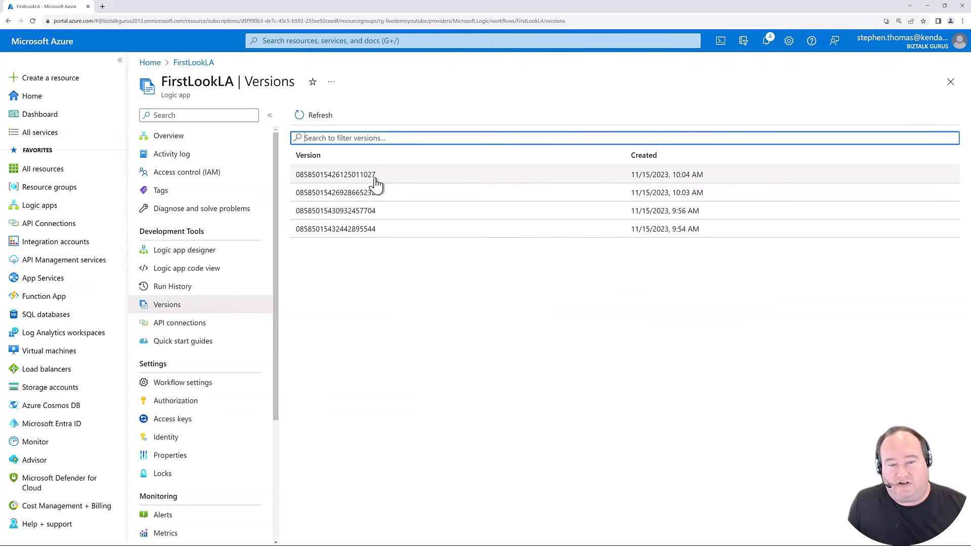
pyautogui.click(366, 234)
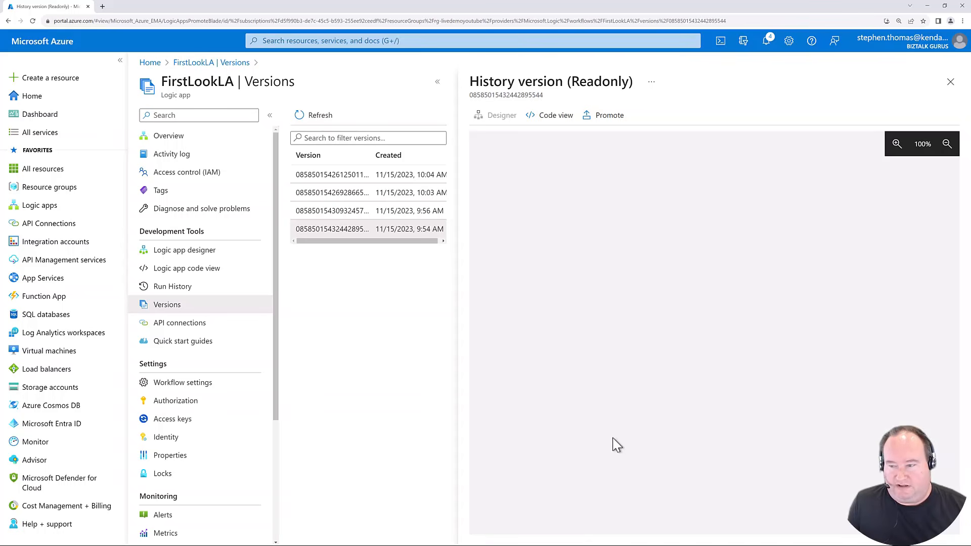
pyautogui.click(377, 212)
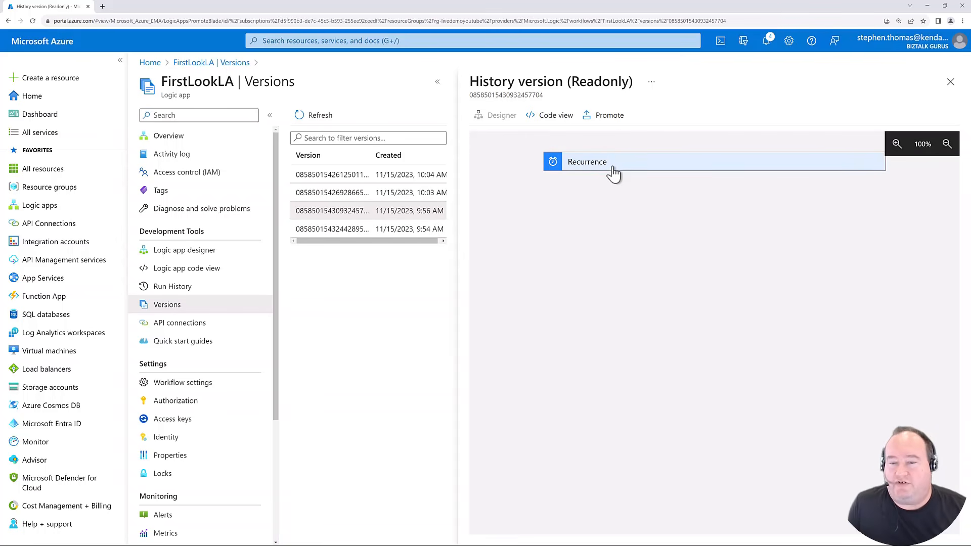
pyautogui.click(610, 115)
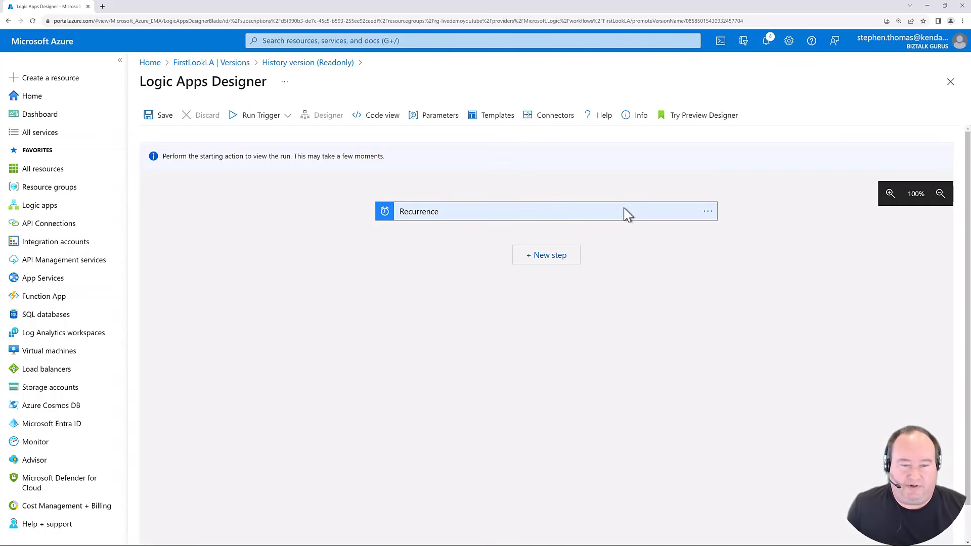
pyautogui.click(153, 120)
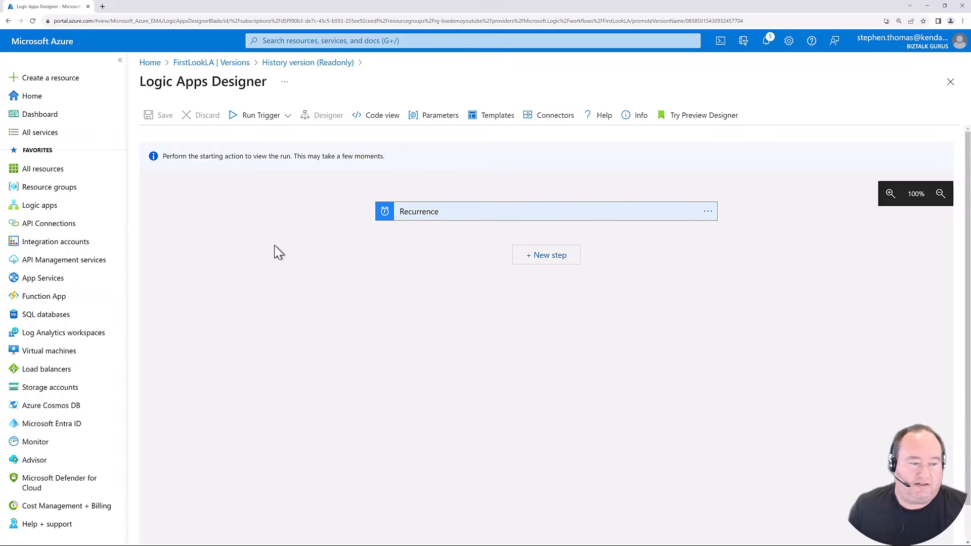
# Open the most recent run from FirstLookLA's runs history and inspect the inputs of its Recurrence trigger.
pyautogui.click(241, 65)
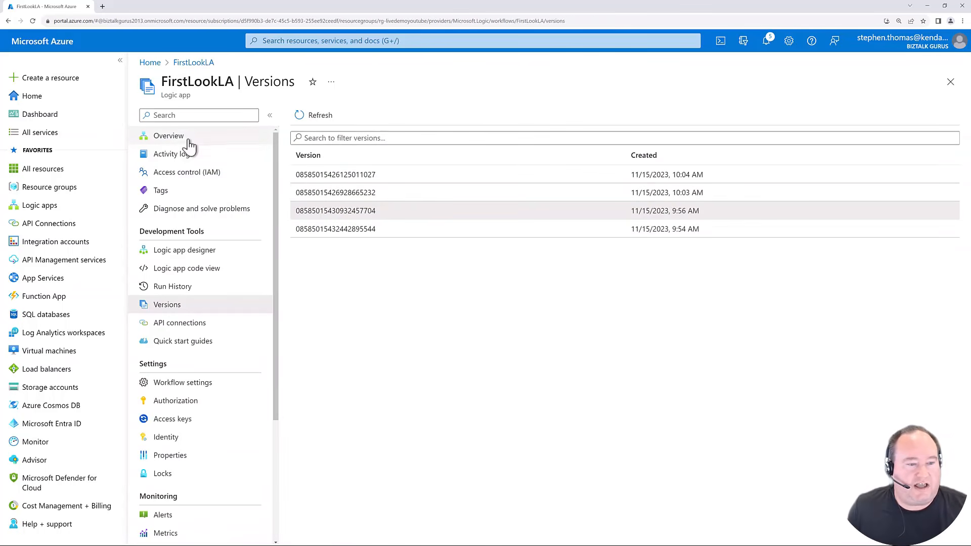
pyautogui.click(189, 141)
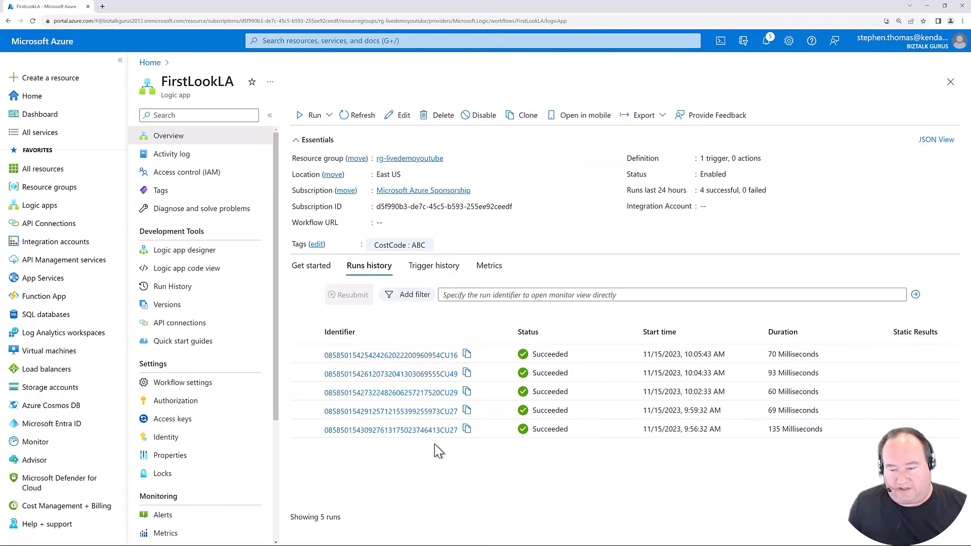
pyautogui.click(395, 360)
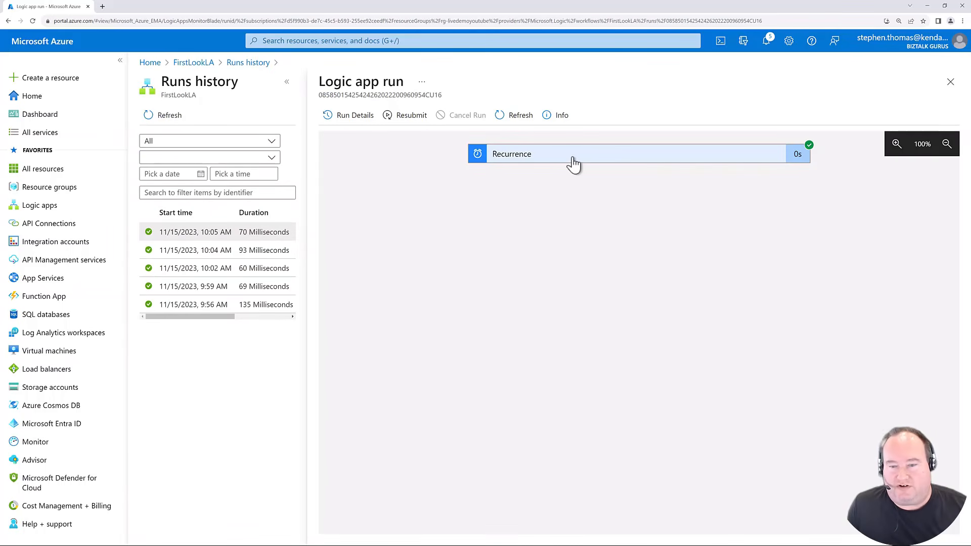
pyautogui.click(574, 162)
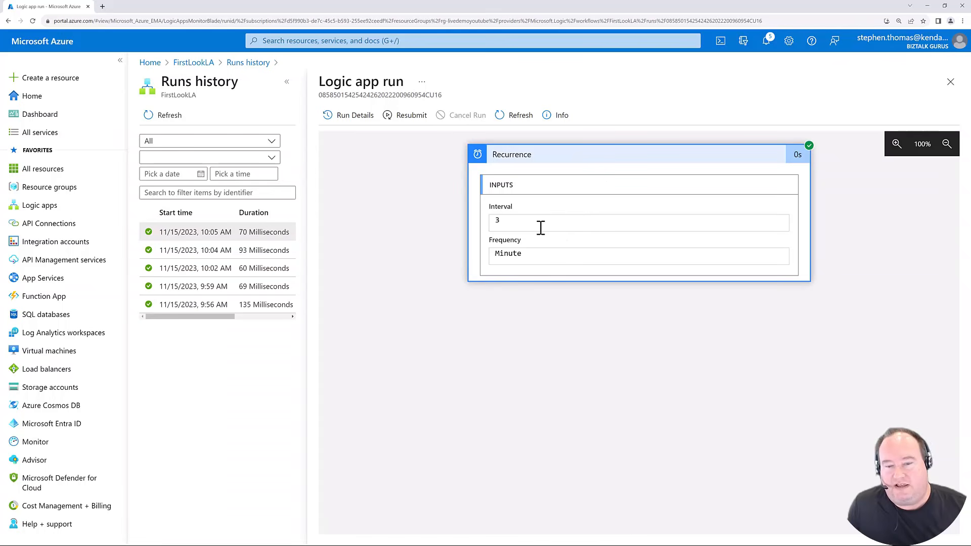
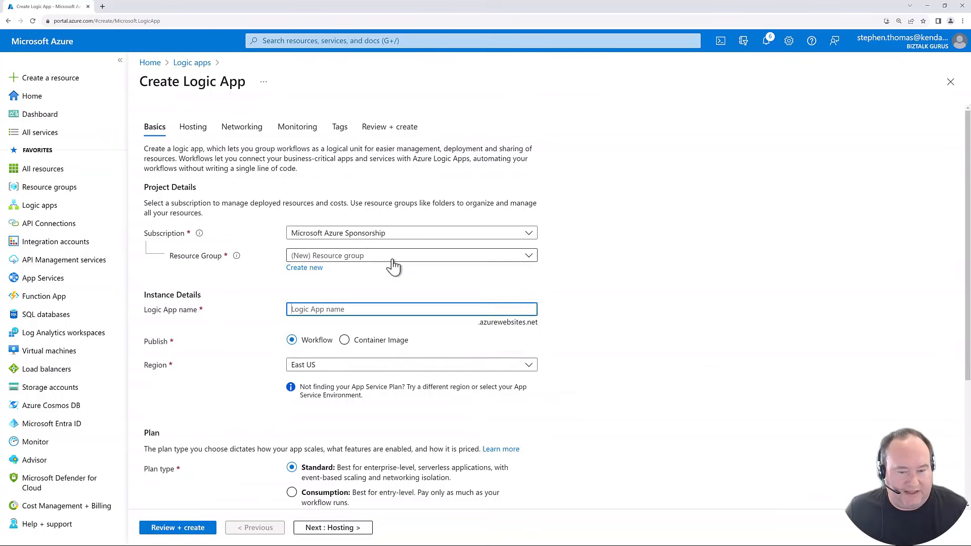
# Assign the new logic app to the ALiveDemo resource group and name it democon0505.
pyautogui.click(393, 258)
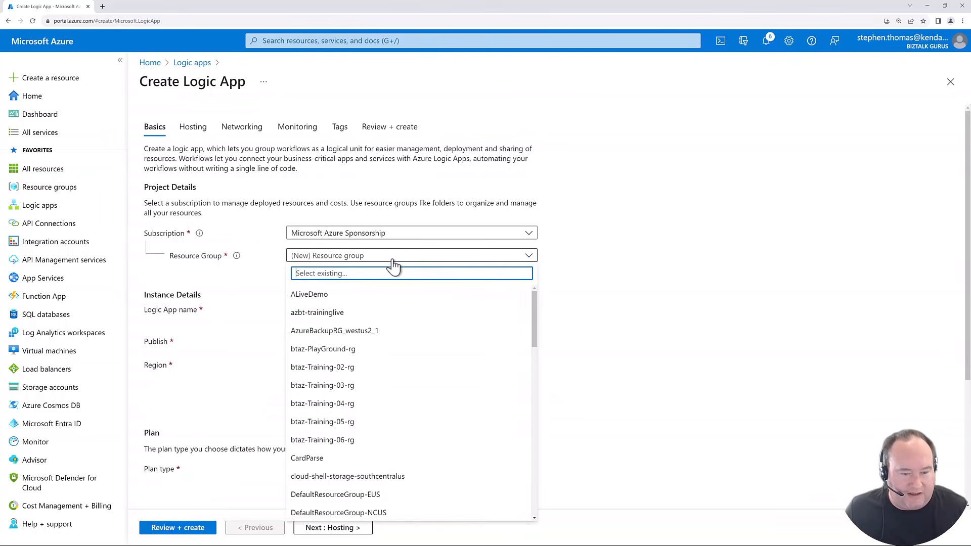
pyautogui.click(386, 299)
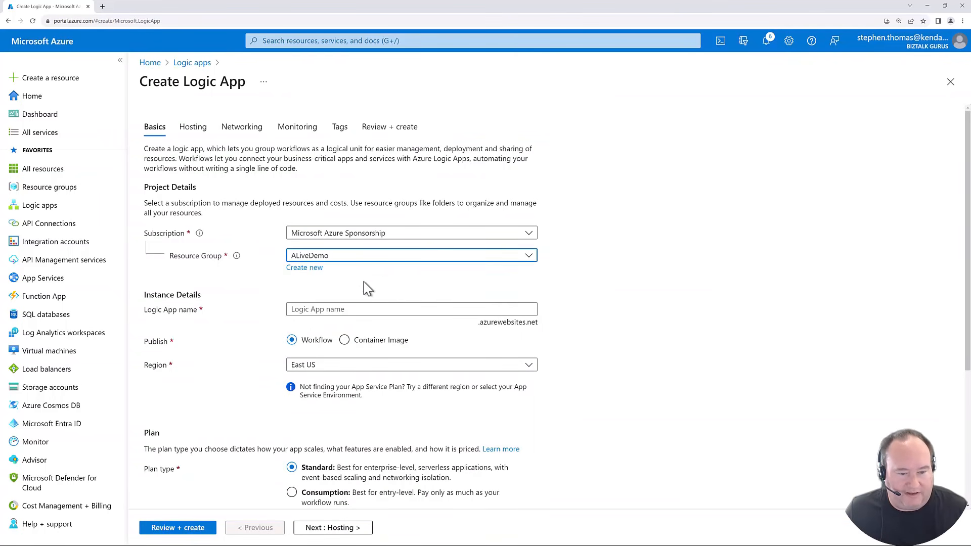
pyautogui.click(363, 309)
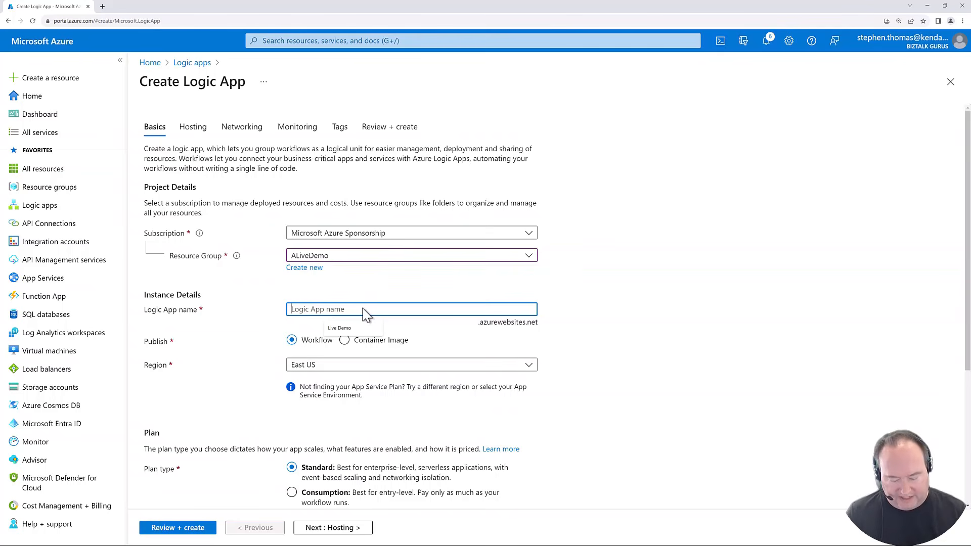
pyautogui.write('democo')
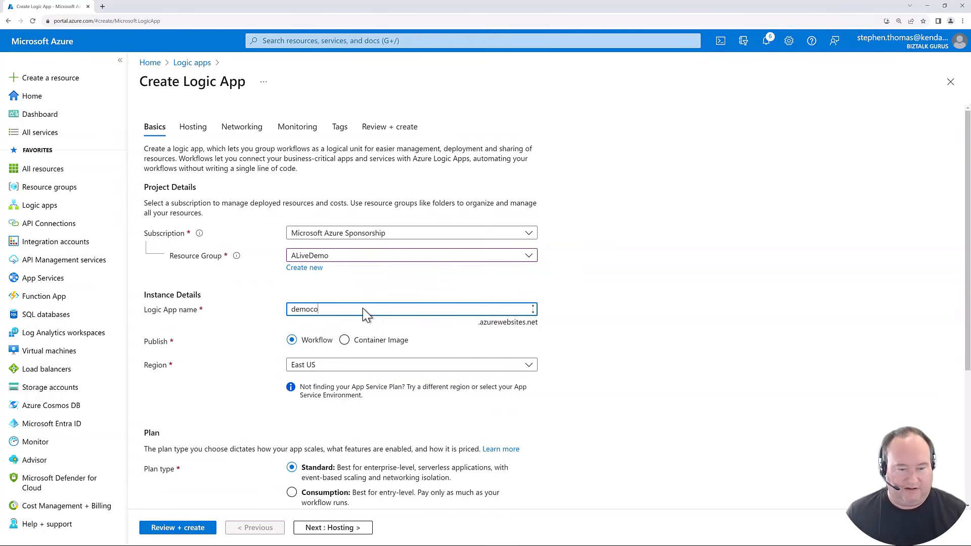
pyautogui.write('n')
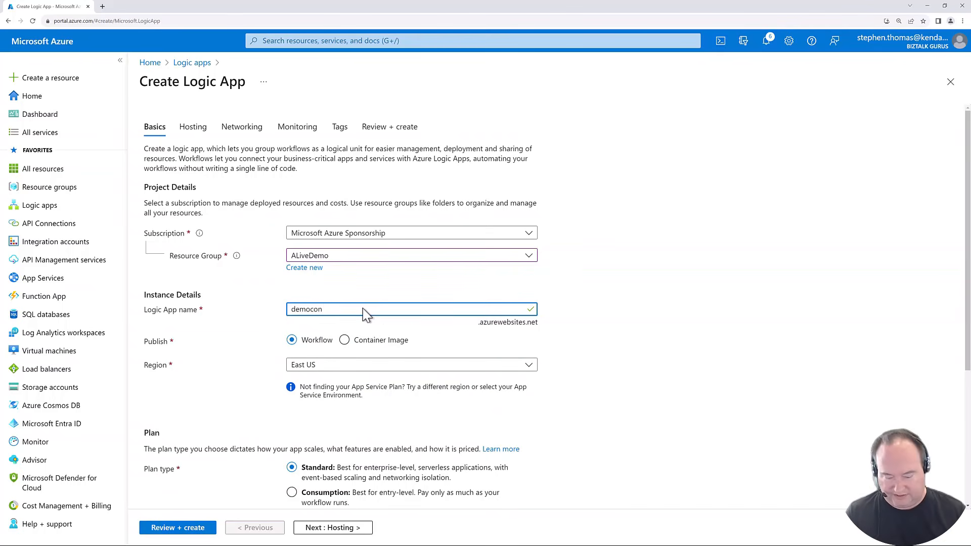
pyautogui.write('0505')
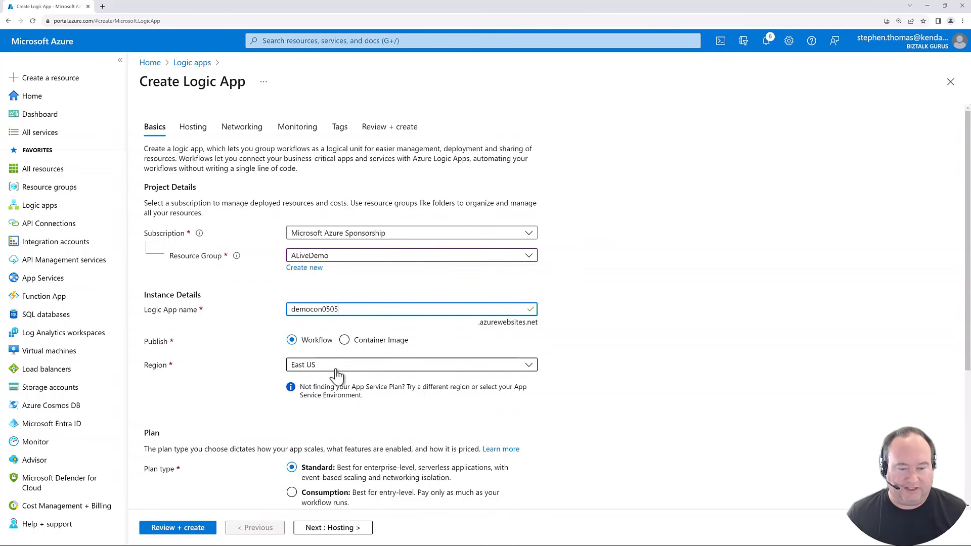
# Set the logic app's plan type to Consumption and check the remaining basic settings, including zone redundancy.
pyautogui.scroll(-1, 334, 384)
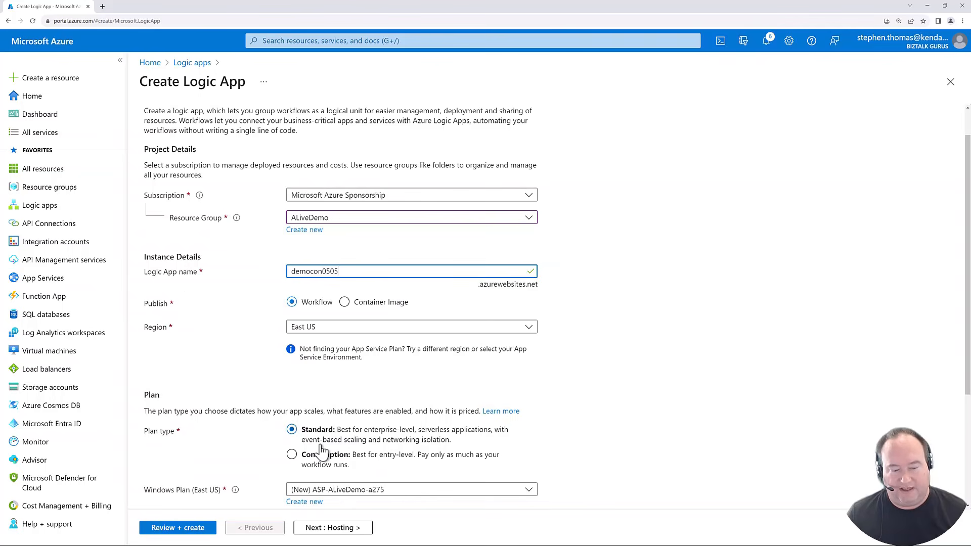
pyautogui.click(295, 458)
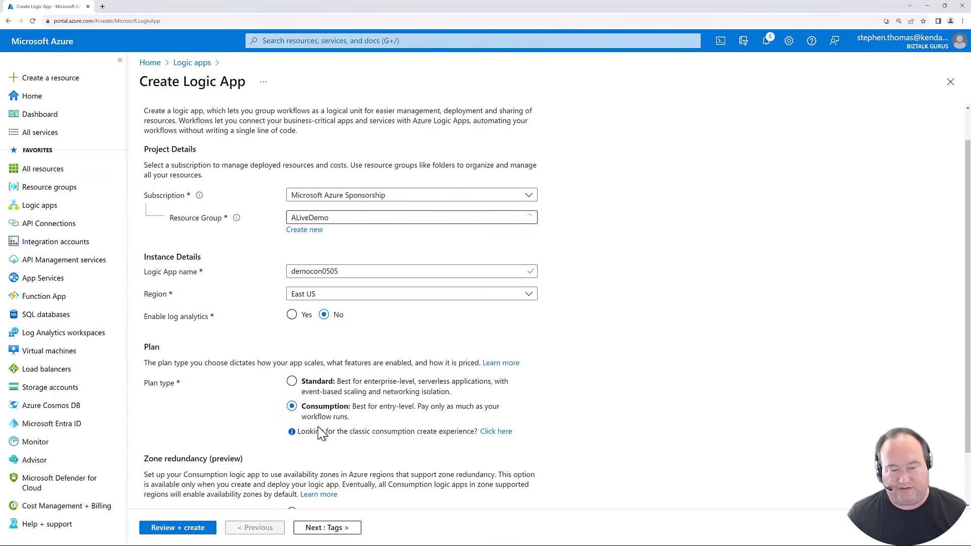
pyautogui.scroll(-1, 328, 427)
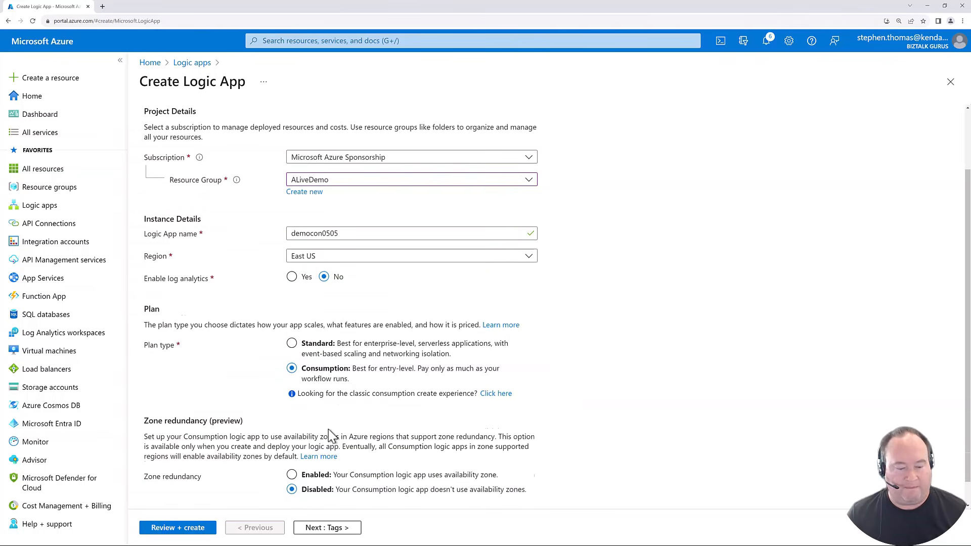
pyautogui.scroll(1, 328, 432)
pyautogui.scroll(-2, 328, 435)
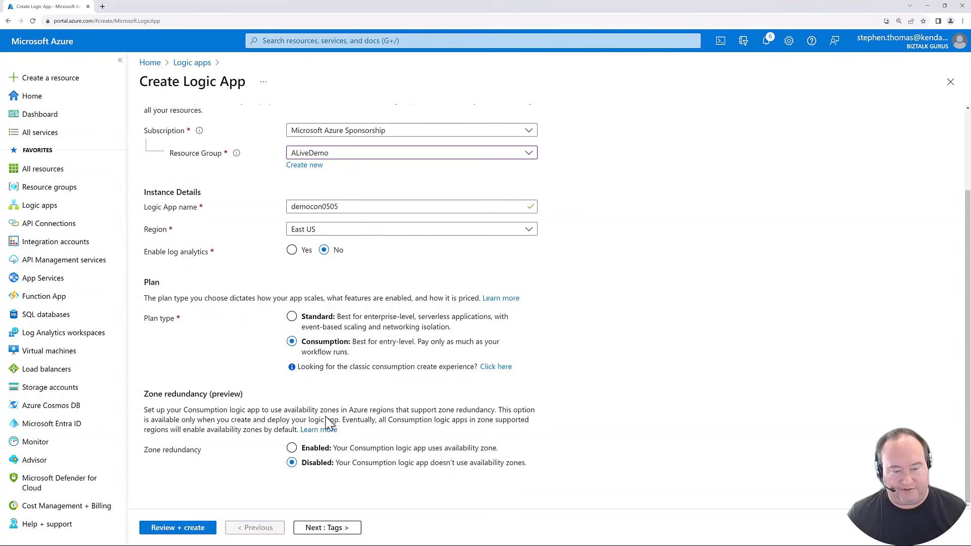
# Add a tag named CodeCenter with the value ABC to the logic app.
pyautogui.click(315, 529)
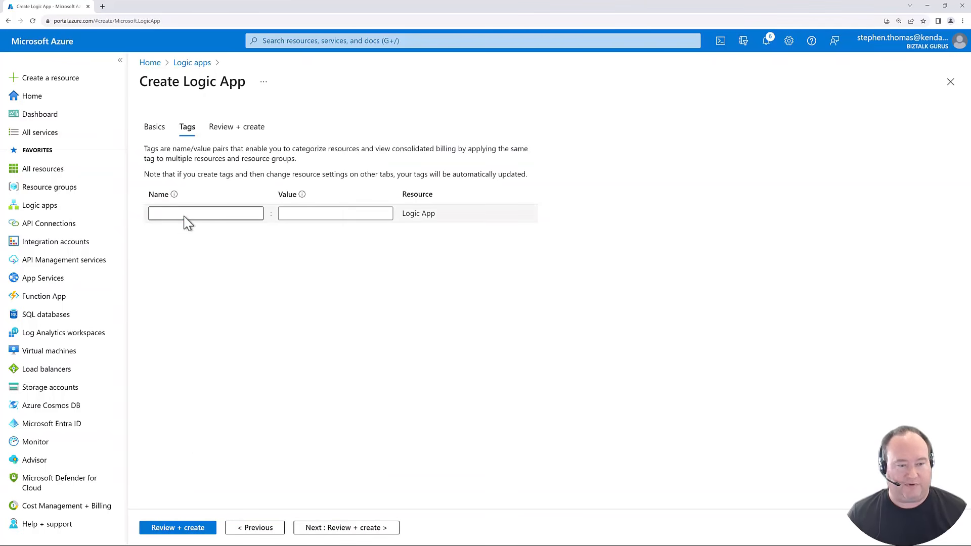
pyautogui.click(185, 217)
pyautogui.write('CodeCenter')
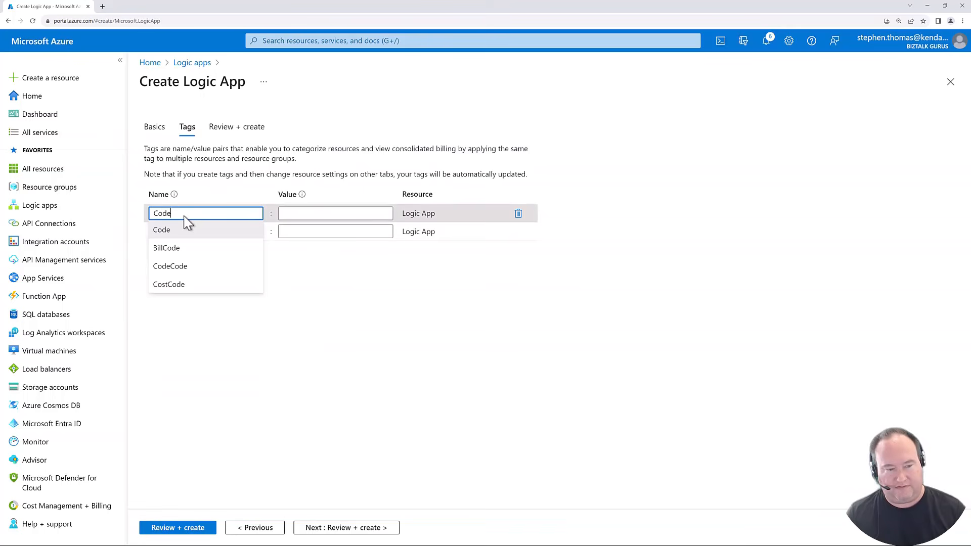
pyautogui.press('Tab')
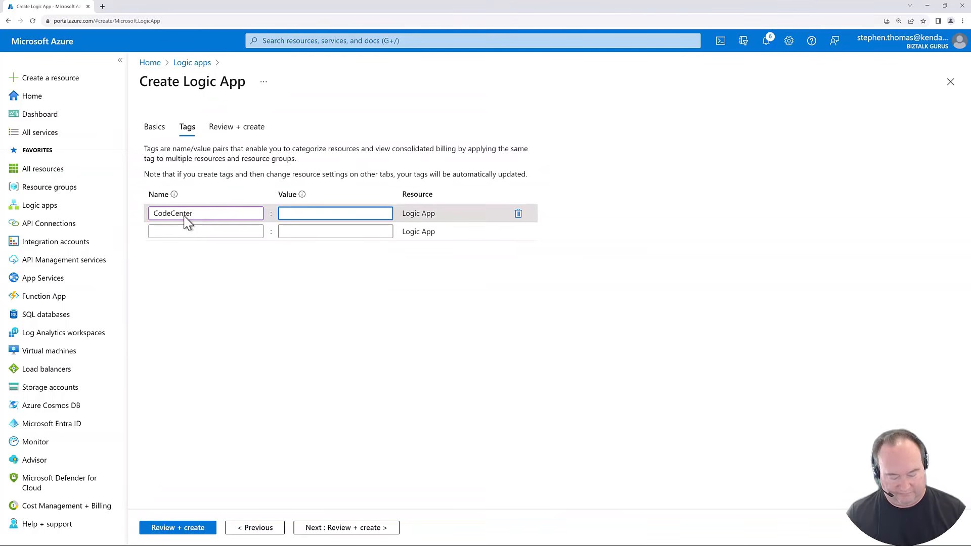
pyautogui.write('ABC')
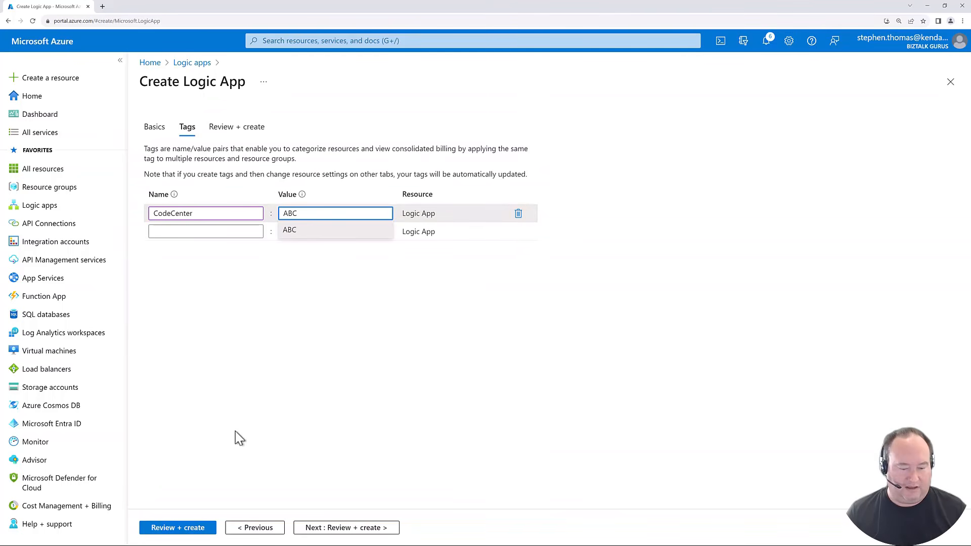
# Review and create democon0505, and open the deployed logic app to look over its overview and available settings.
pyautogui.click(357, 527)
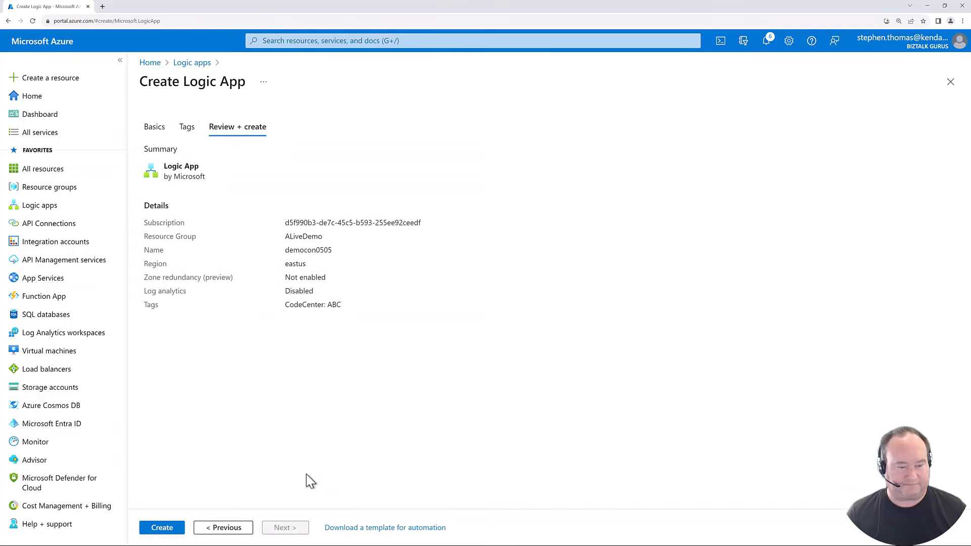
pyautogui.click(180, 529)
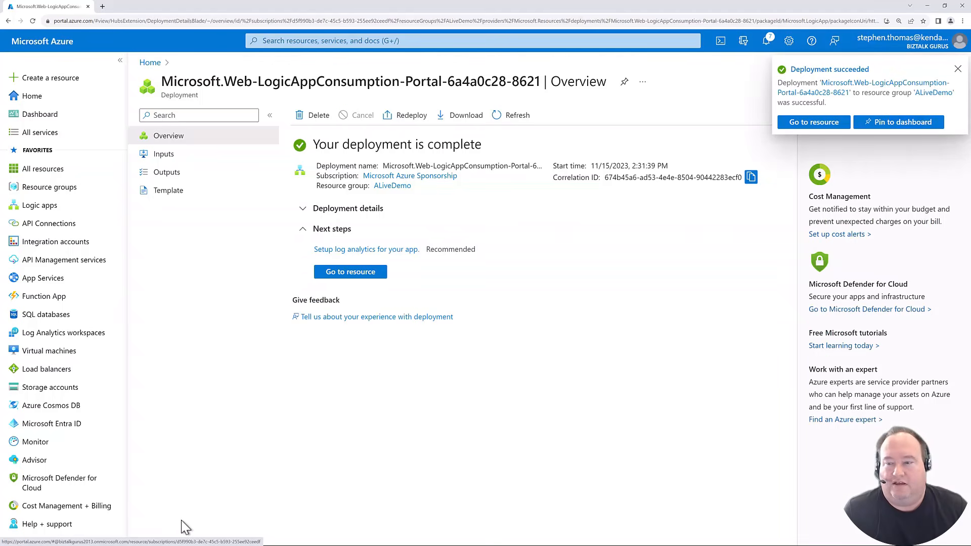
pyautogui.click(809, 128)
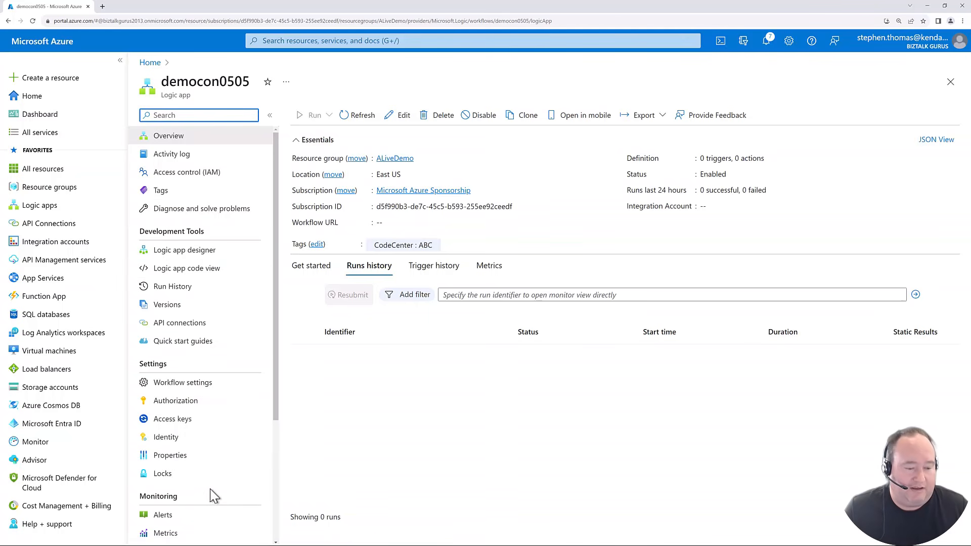
pyautogui.scroll(-3, 213, 495)
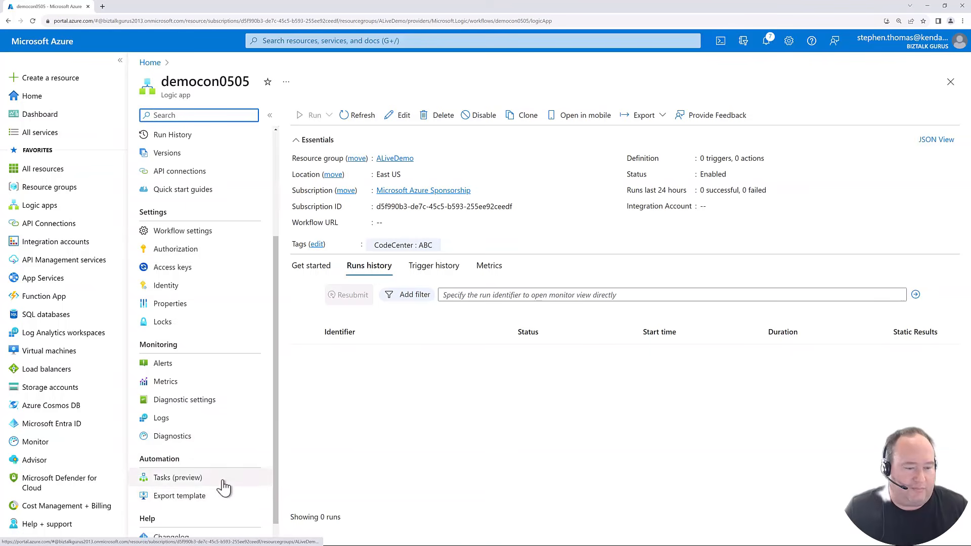
pyautogui.scroll(2, 222, 485)
pyautogui.scroll(2, 221, 483)
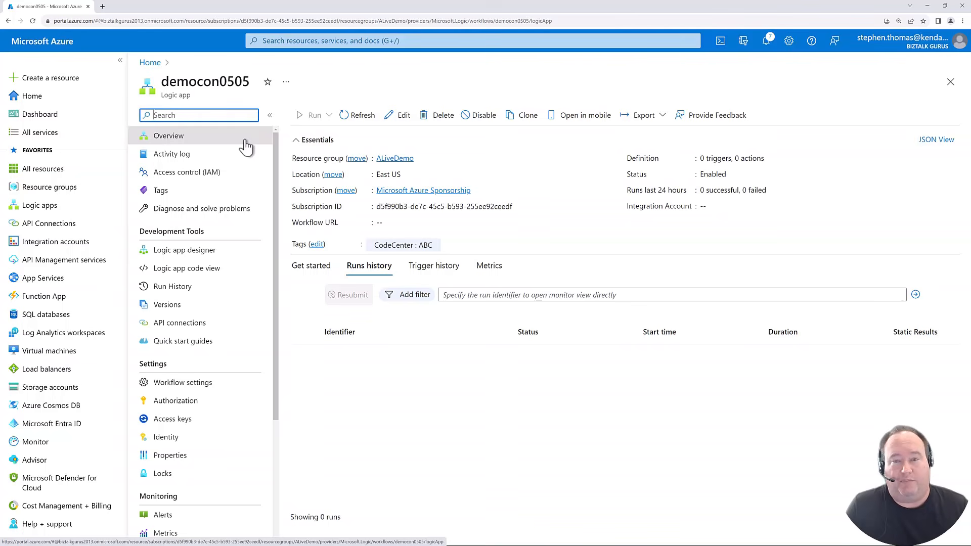
# Start another logic app from the Logic apps list, assigning it to the ALiveDemo resource group and naming it livelastandard.
pyautogui.click(150, 63)
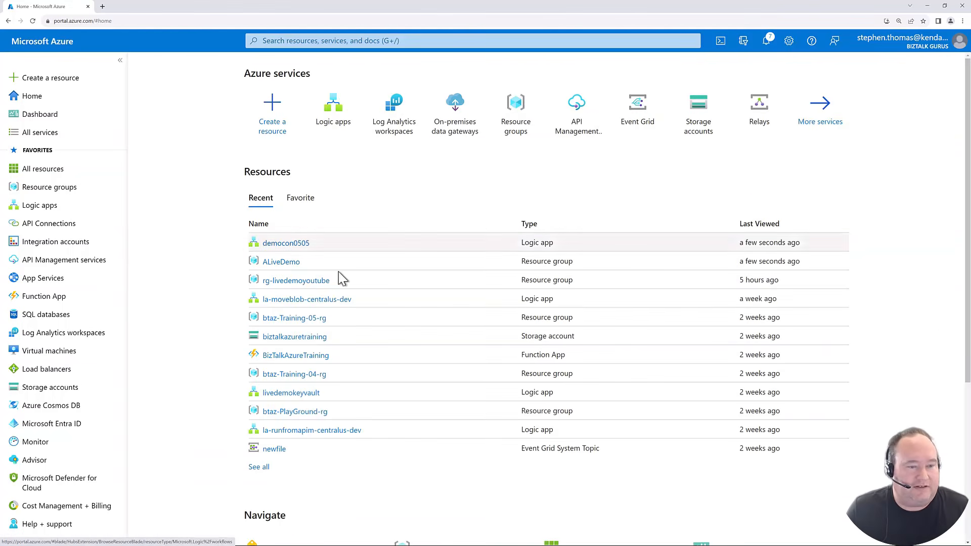
pyautogui.click(337, 124)
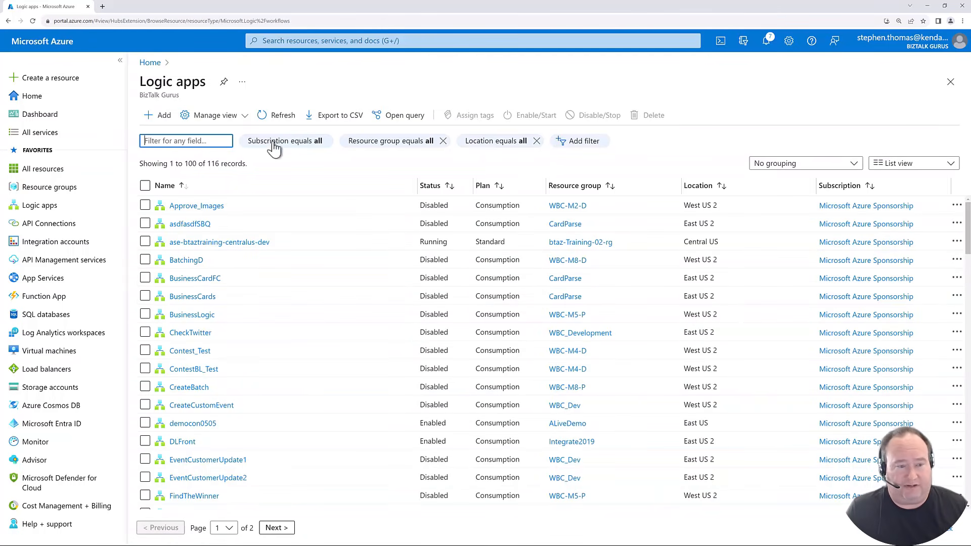
pyautogui.click(160, 117)
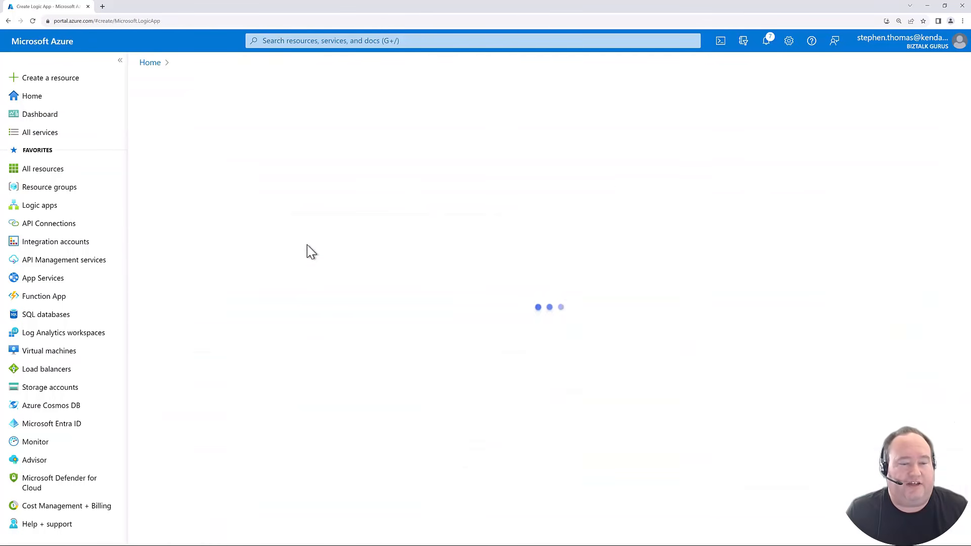
pyautogui.click(326, 259)
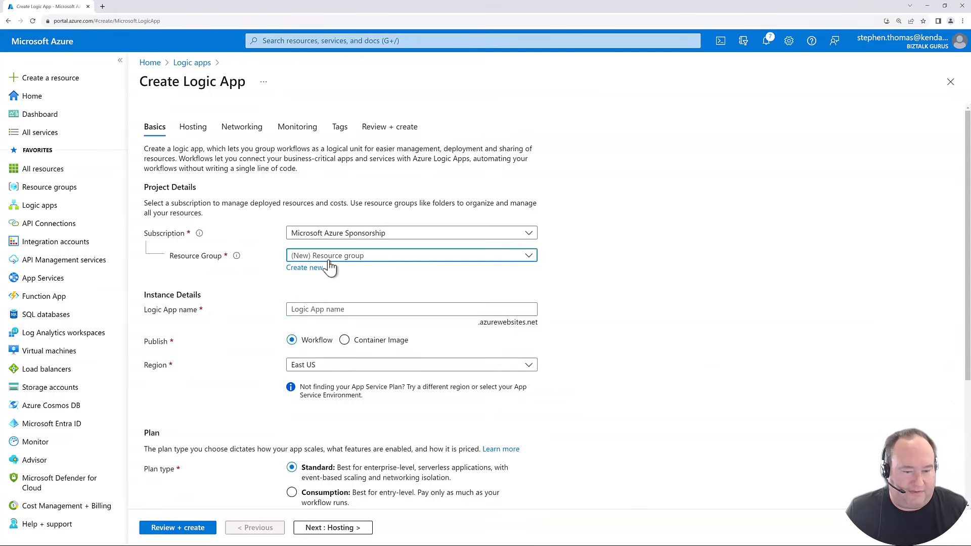
pyautogui.click(309, 295)
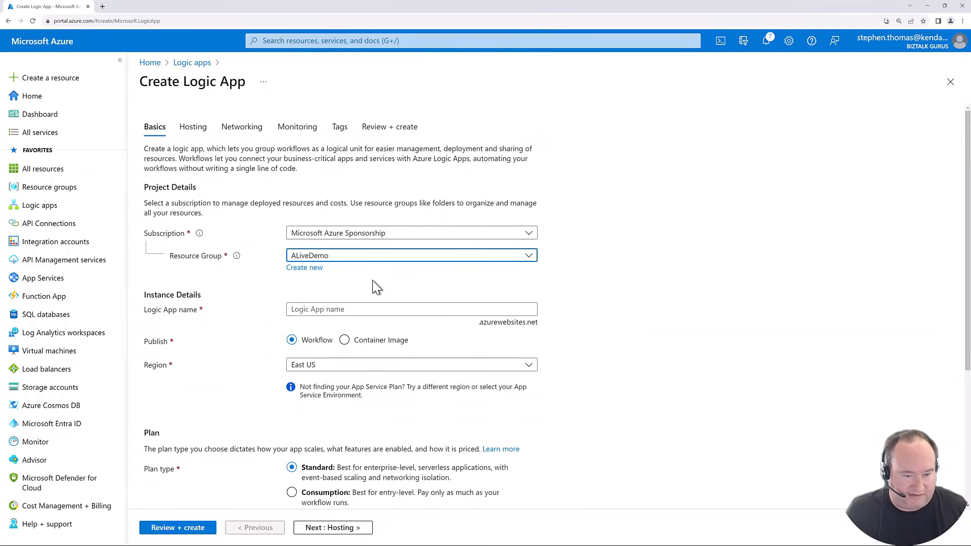
pyautogui.click(369, 310)
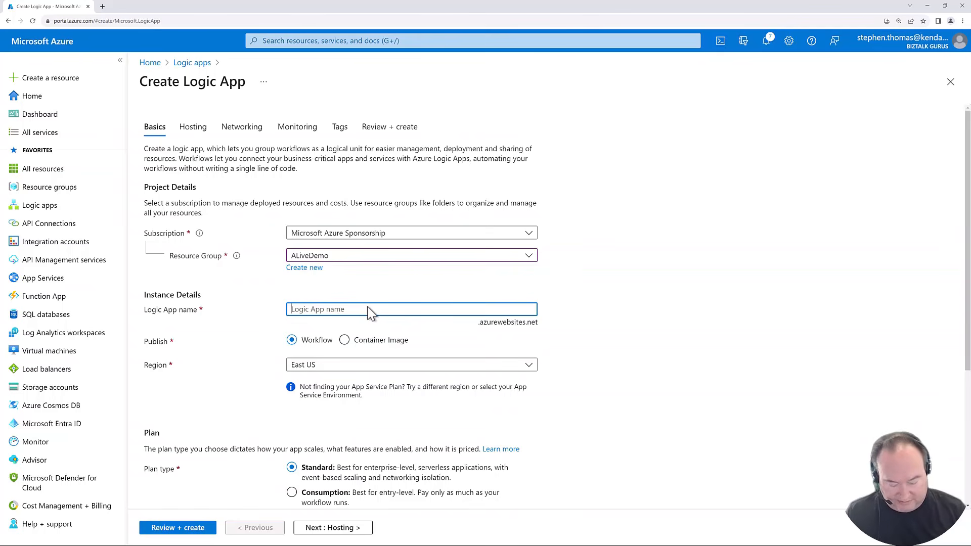
pyautogui.write('live')
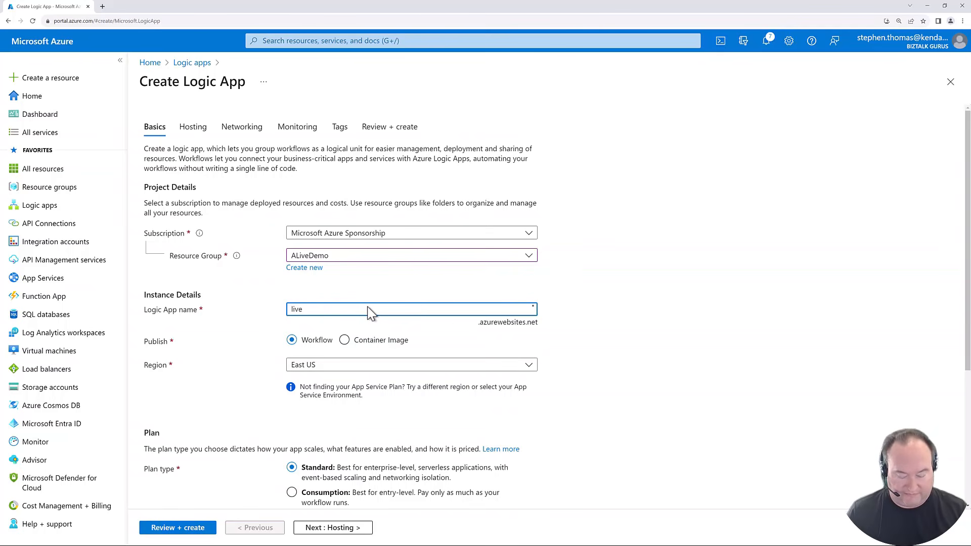
pyautogui.write('la')
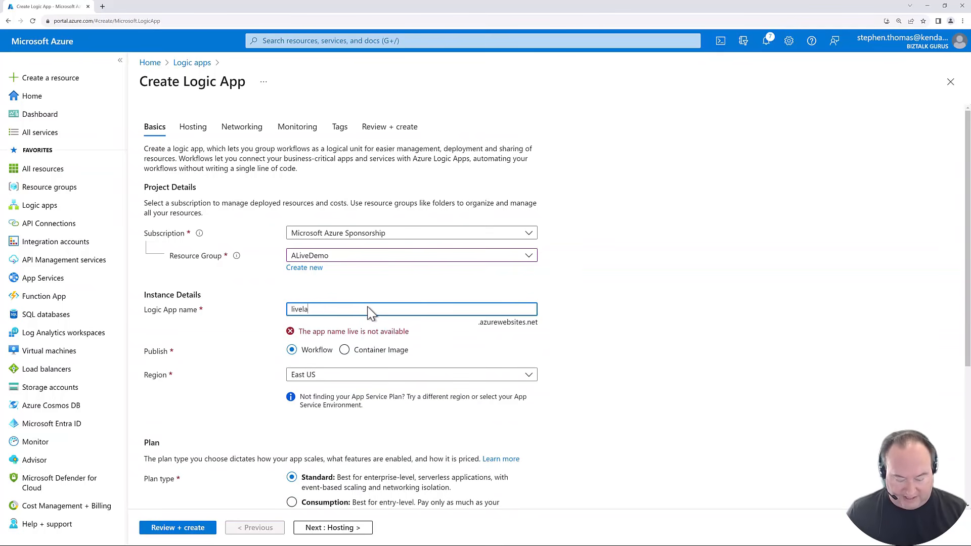
pyautogui.write('standard')
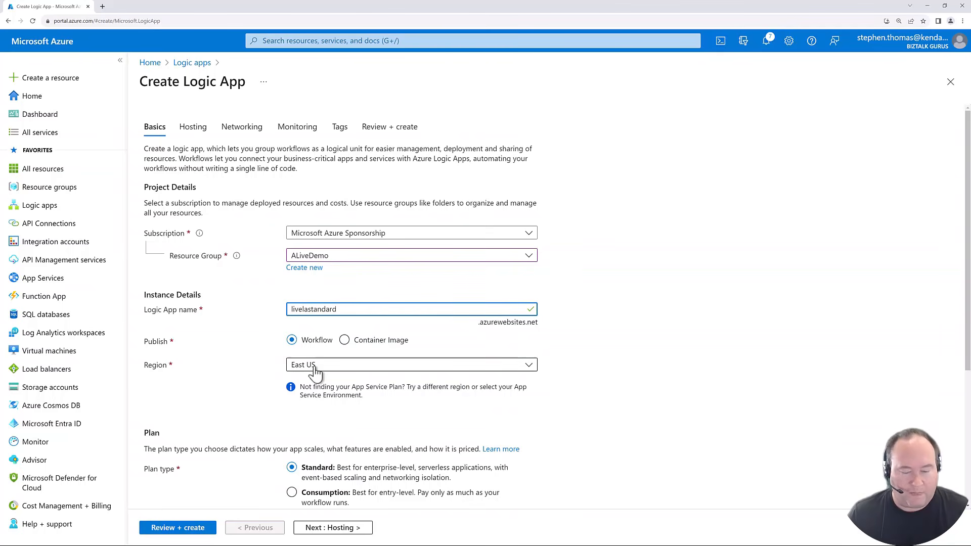
# Examine the Windows plan and pricing plan options offered for the Standard plan type.
pyautogui.scroll(-1, 369, 411)
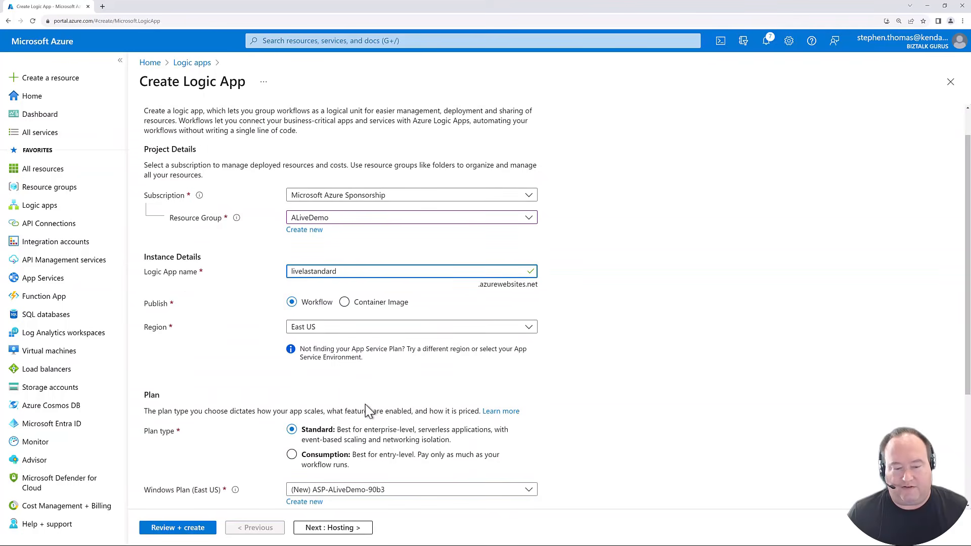
pyautogui.scroll(-1, 369, 411)
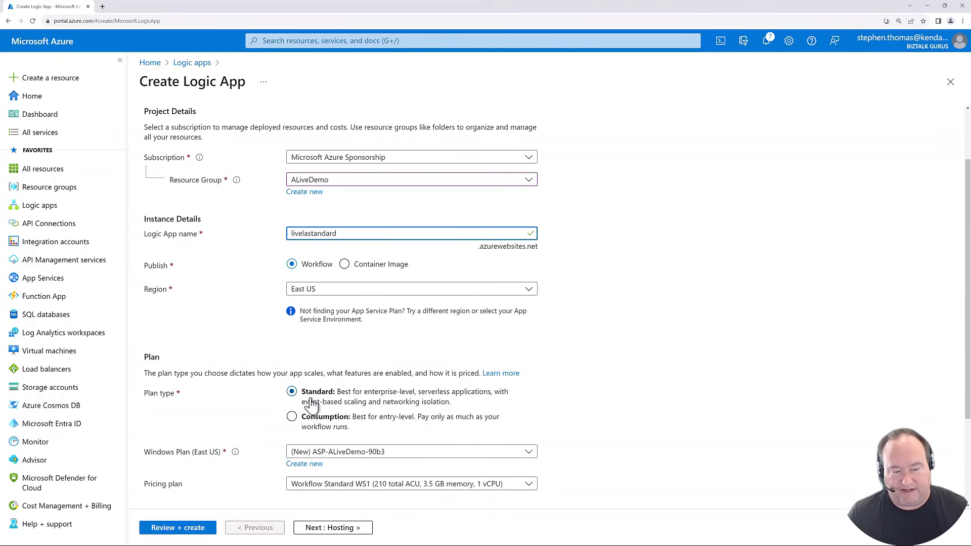
pyautogui.scroll(-1, 396, 436)
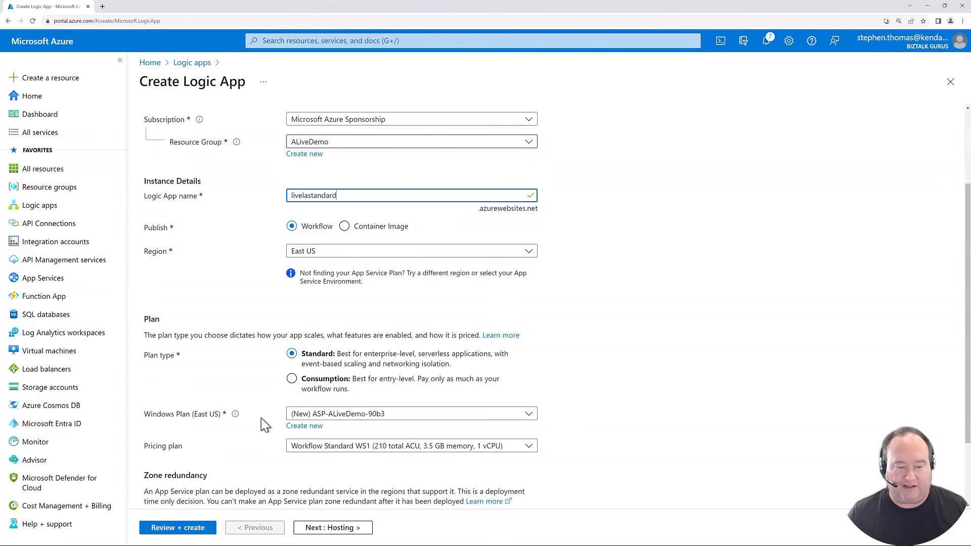
pyautogui.click(455, 417)
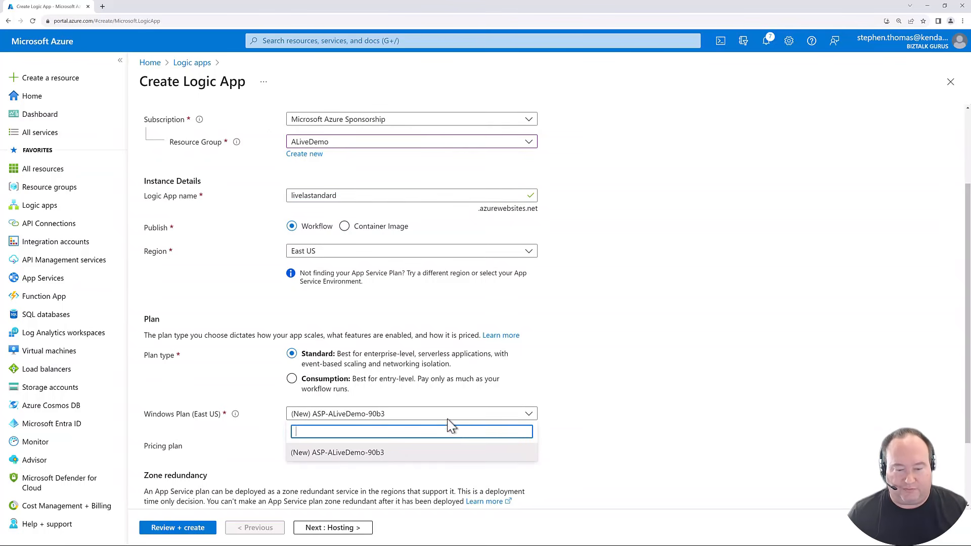
pyautogui.click(450, 412)
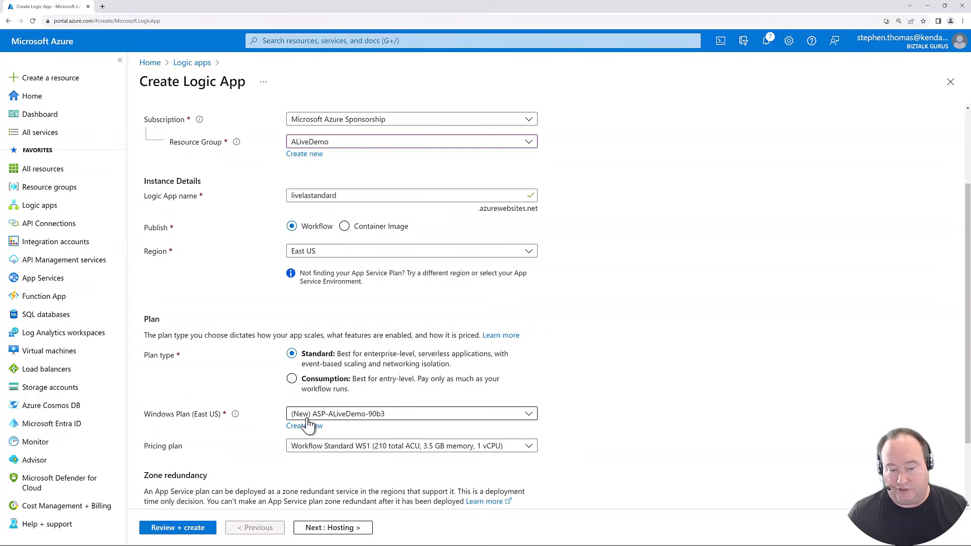
pyautogui.click(439, 450)
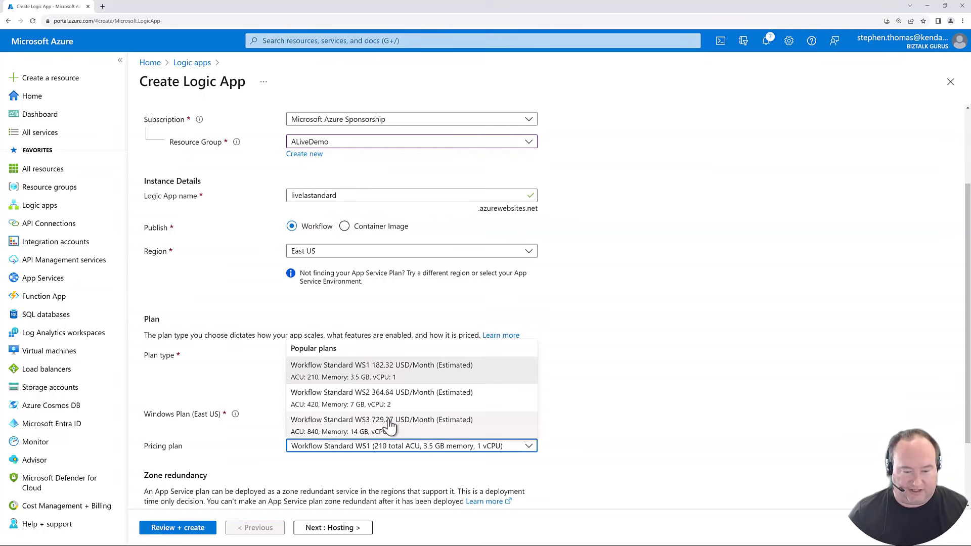
pyautogui.click(345, 471)
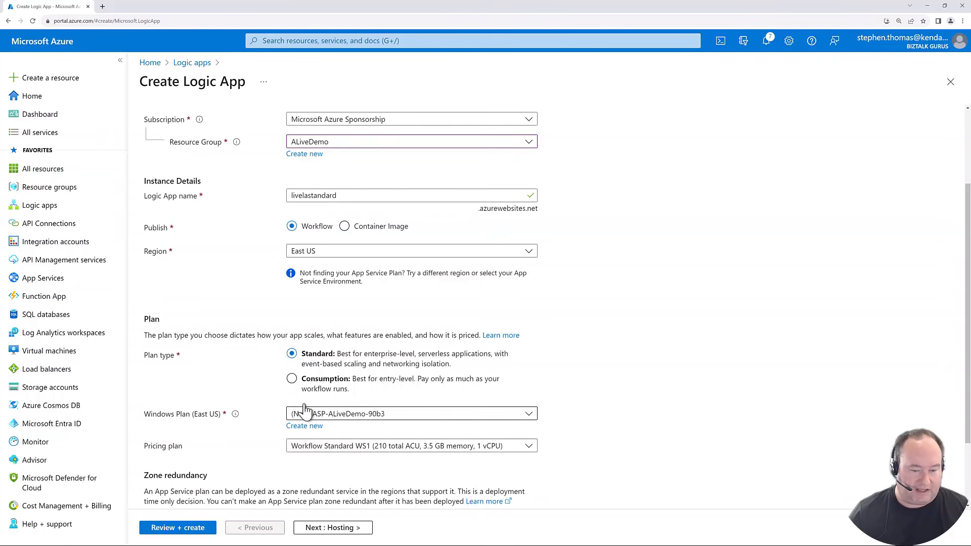
# Set the region of livelastandard to Central US, keeping the Standard plan type, and continue to the hosting settings.
pyautogui.click(312, 255)
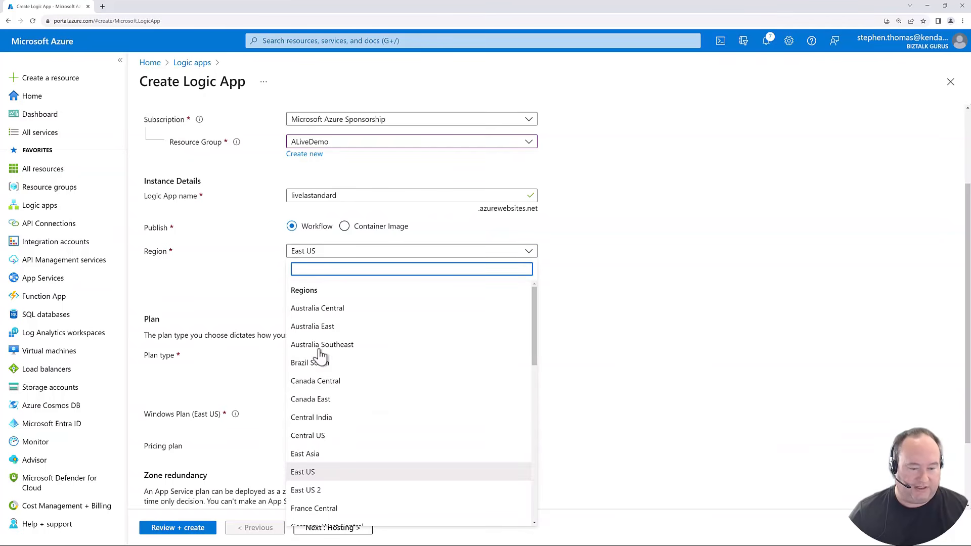
pyautogui.click(311, 438)
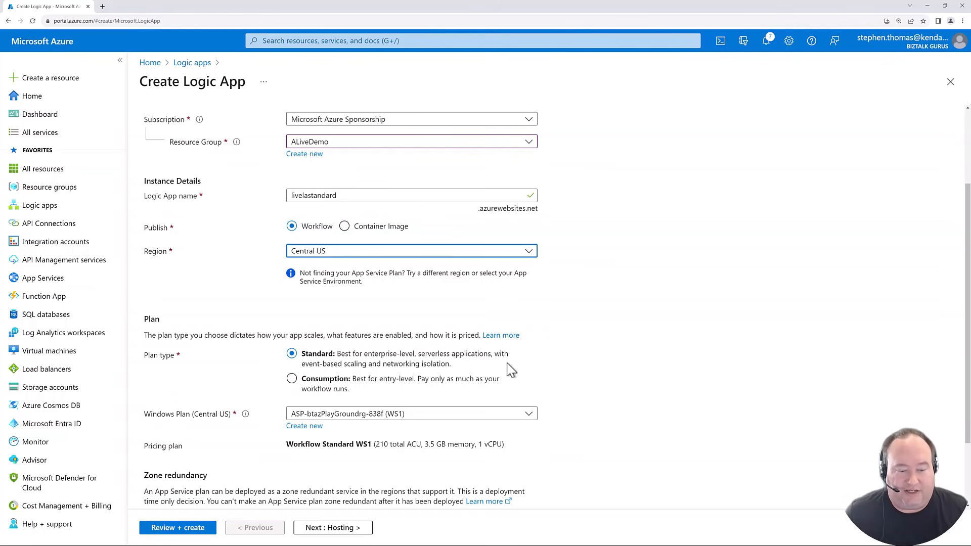
pyautogui.scroll(-1, 581, 401)
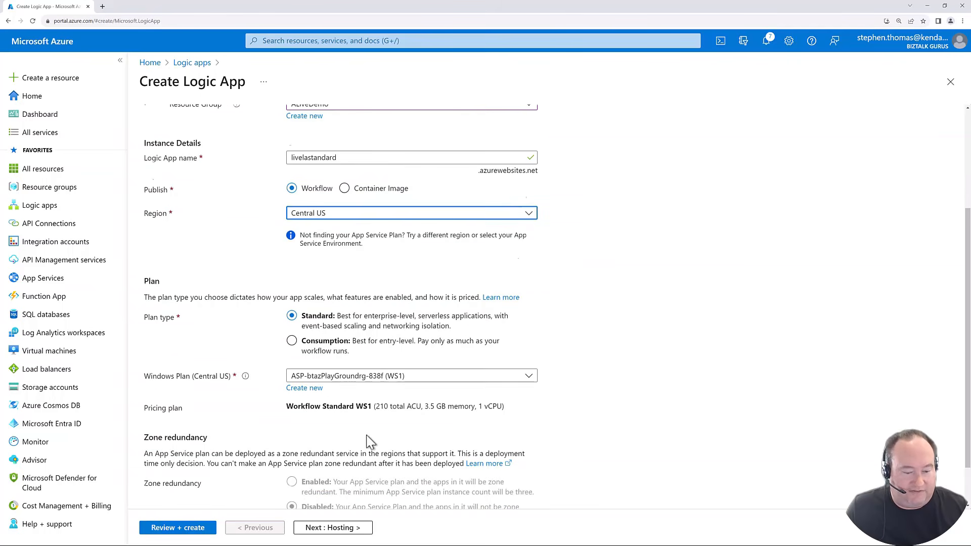
pyautogui.scroll(-1, 299, 430)
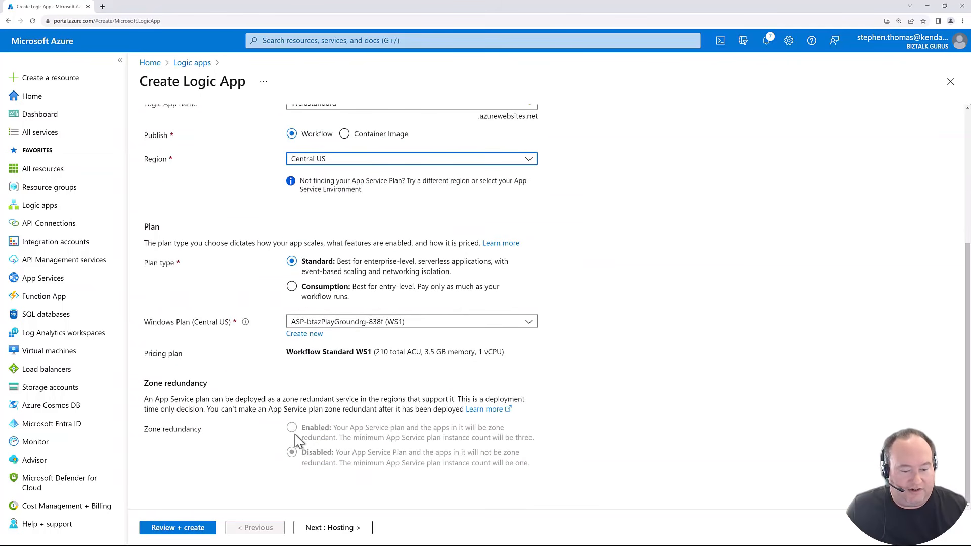
pyautogui.click(341, 529)
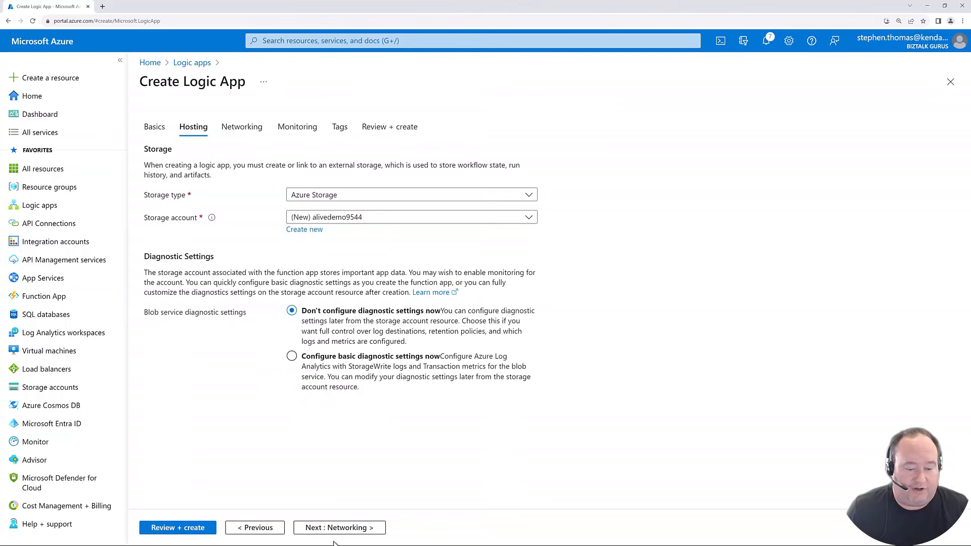
# Accept the default storage settings and turn off network injection for the logic app, leaving public access on.
pyautogui.click(354, 528)
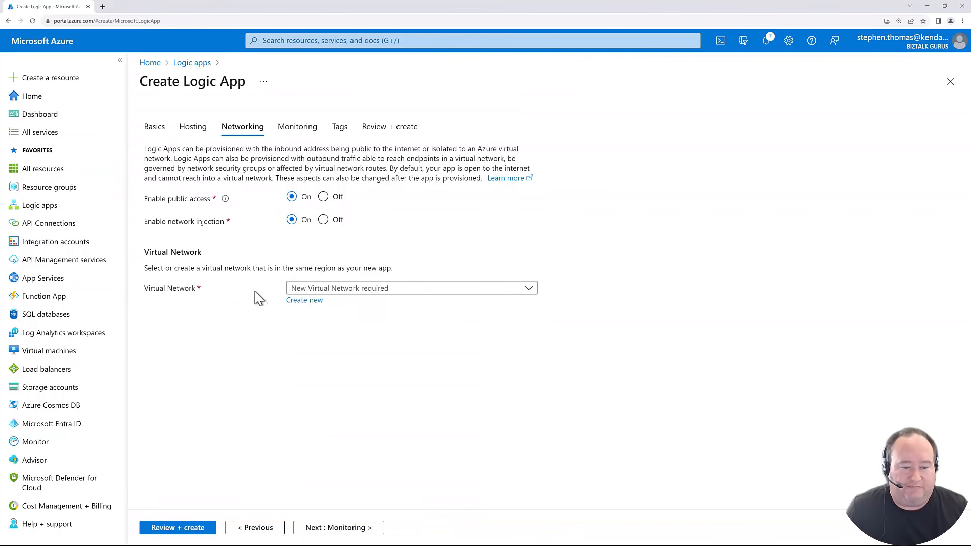
pyautogui.click(324, 221)
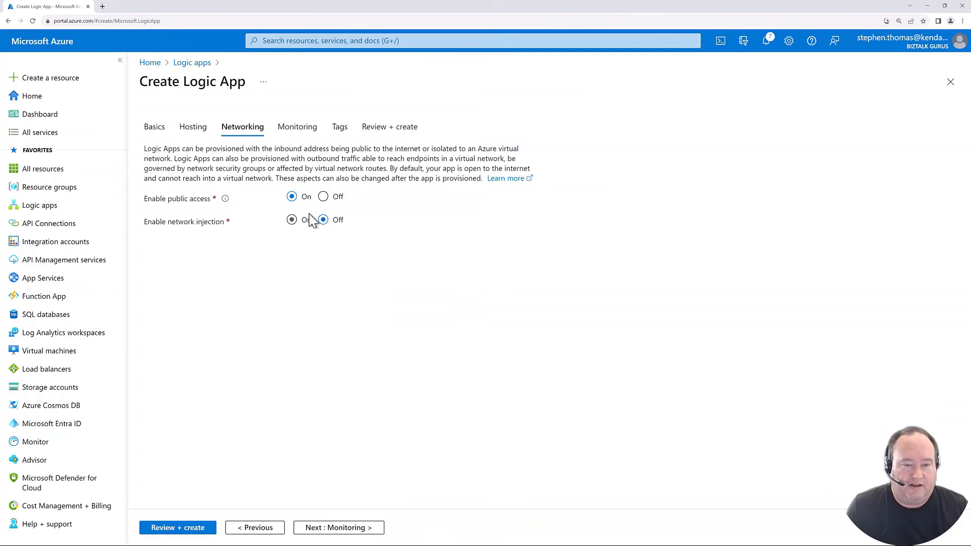
pyautogui.click(330, 527)
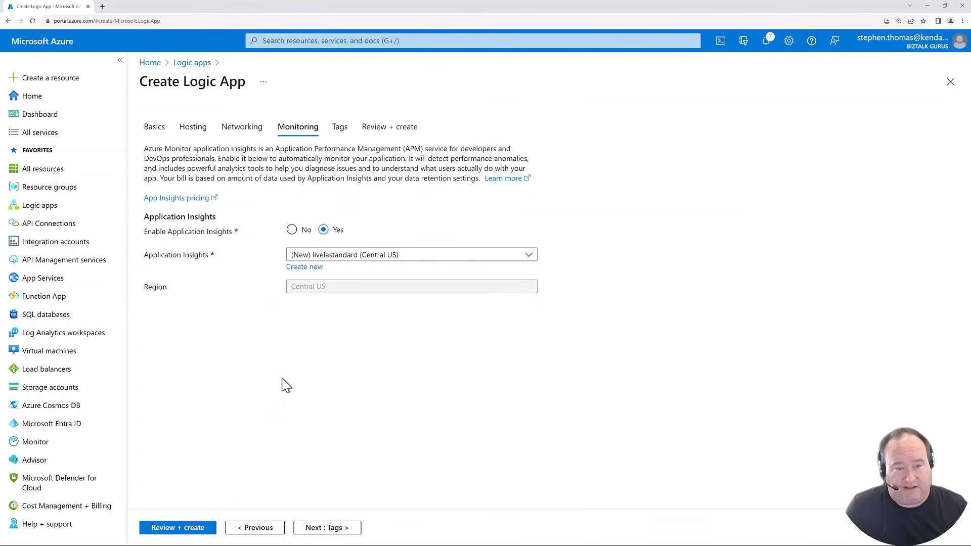
# Keep Application Insights enabled and add a tag named CodeCode with the value ABC.
pyautogui.click(329, 531)
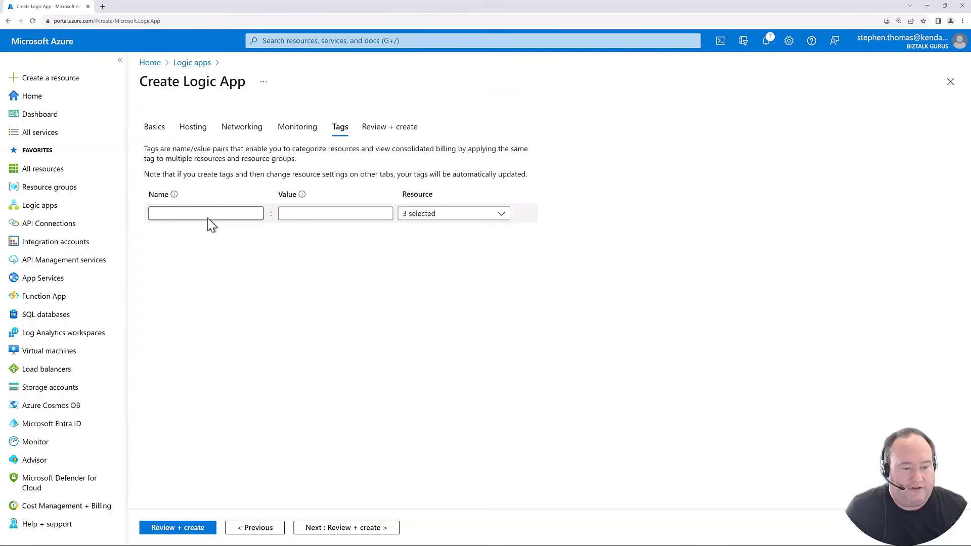
pyautogui.click(207, 217)
pyautogui.write('Code')
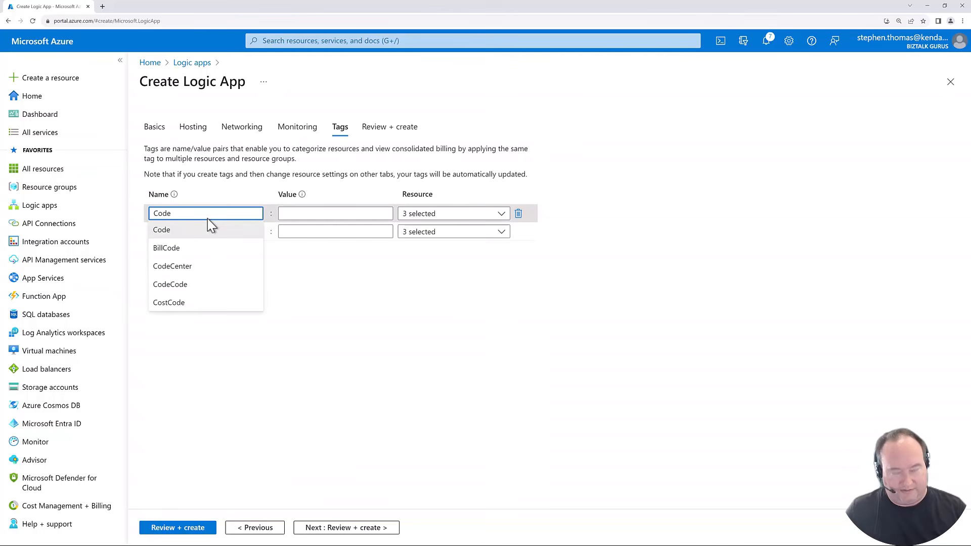
pyautogui.write('Code')
pyautogui.press('Tab')
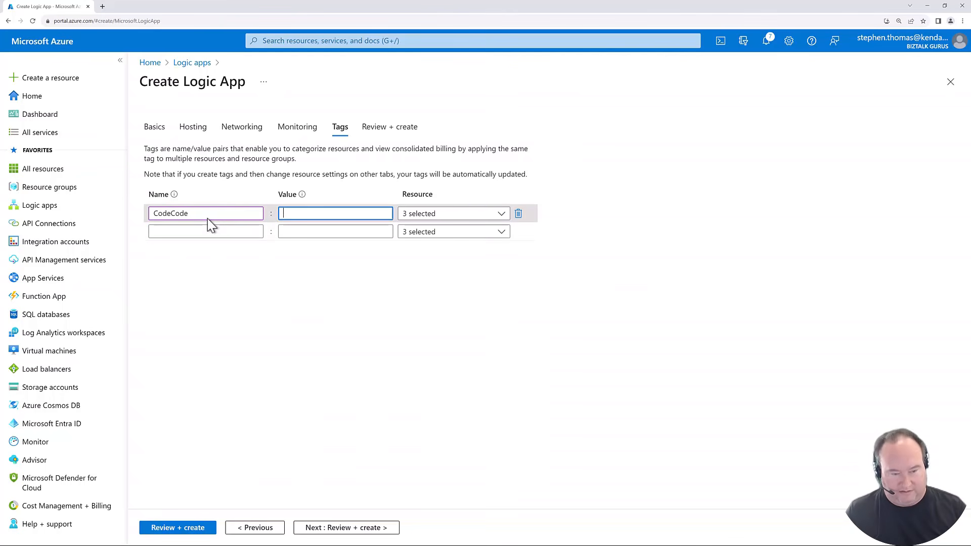
pyautogui.write('AB')
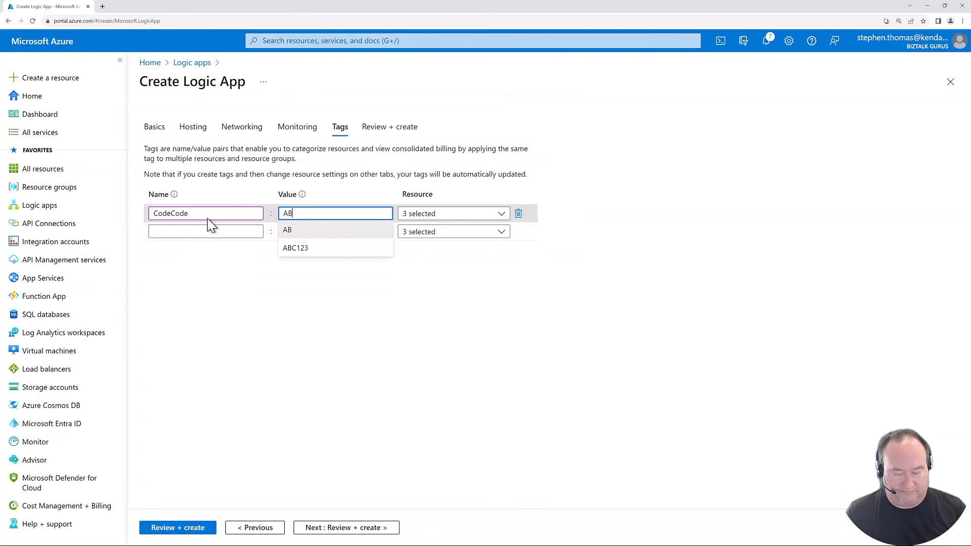
pyautogui.write('C')
# Review and create livelastandard, and open the deployed logic app.
pyautogui.click(362, 530)
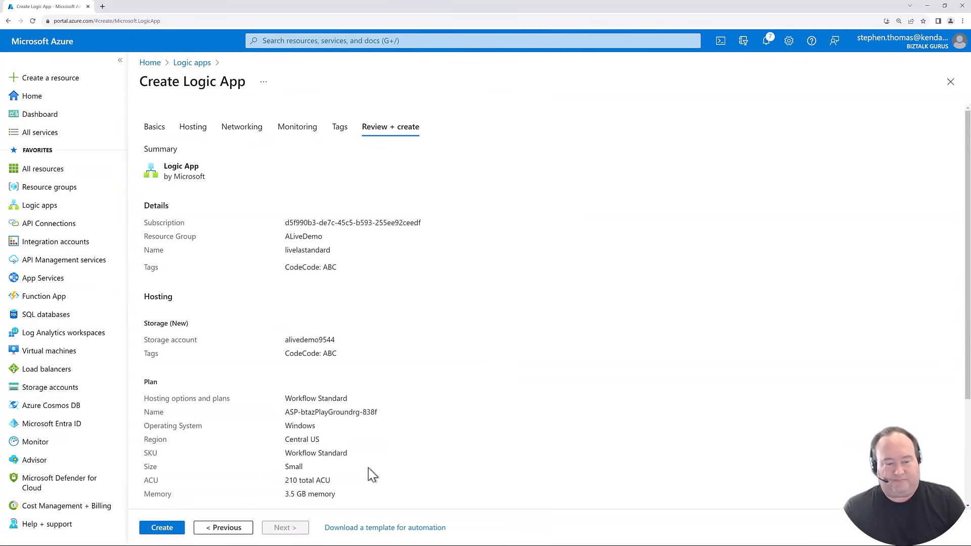
pyautogui.click(152, 528)
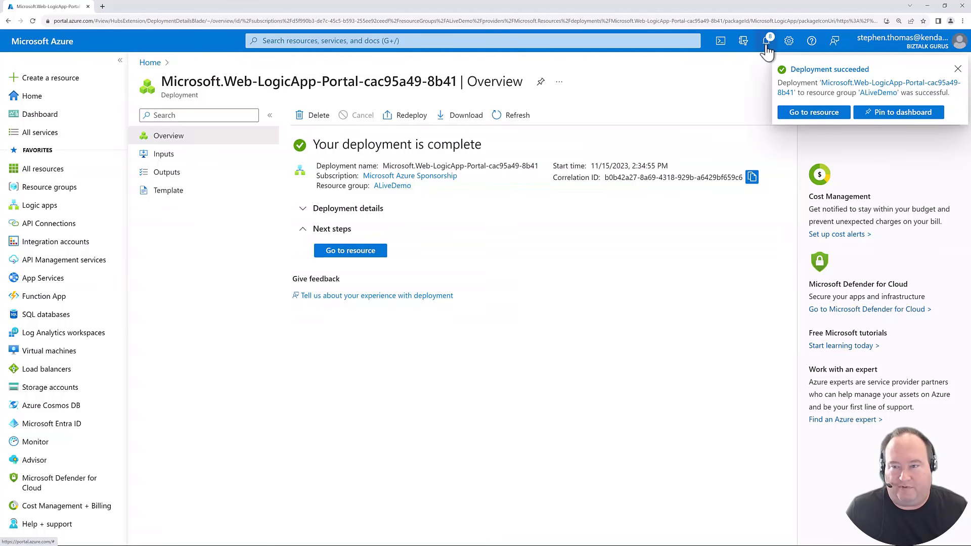
pyautogui.click(795, 113)
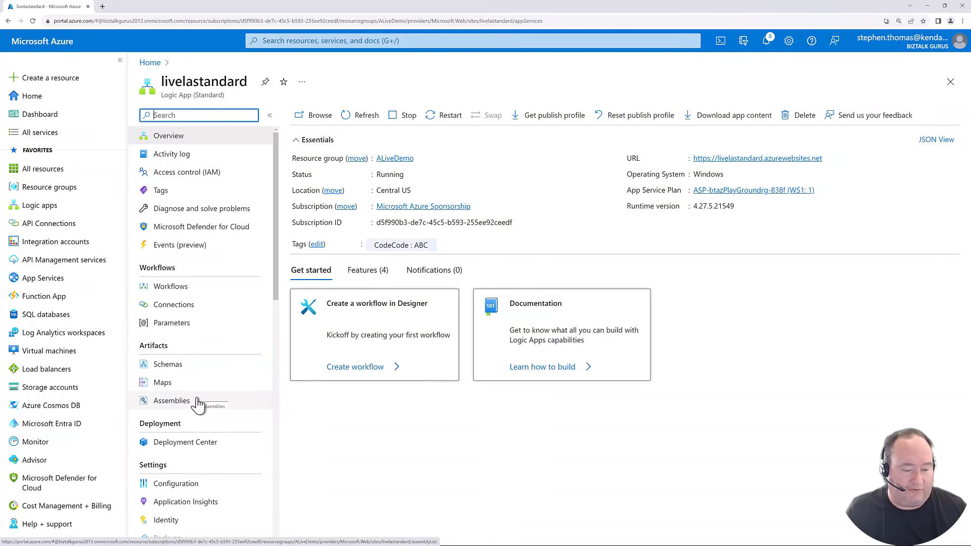
# Examine the settings available for the Standard logic app, including artifacts, scaling, App Service plan, development tools and monitoring.
pyautogui.scroll(-1, 199, 404)
pyautogui.scroll(-4, 200, 407)
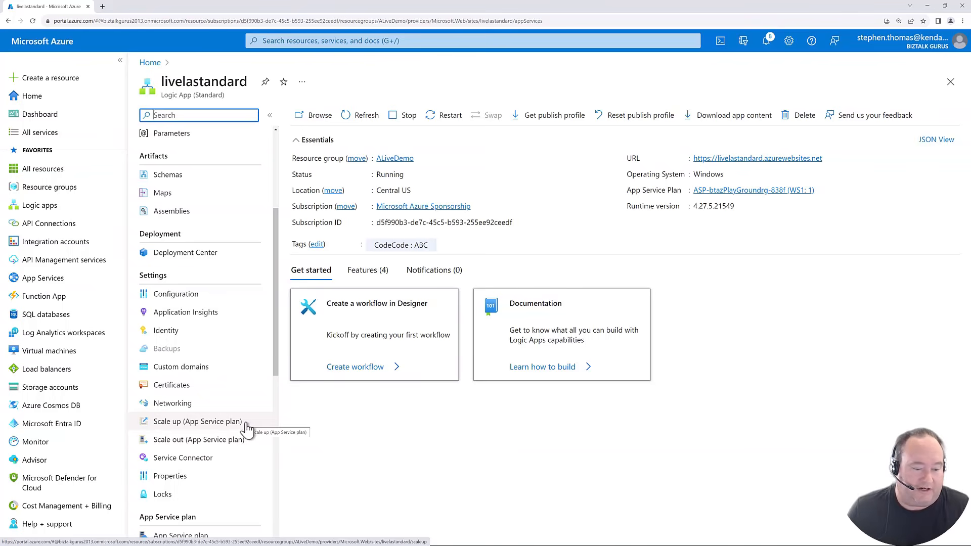
pyautogui.scroll(-3, 247, 430)
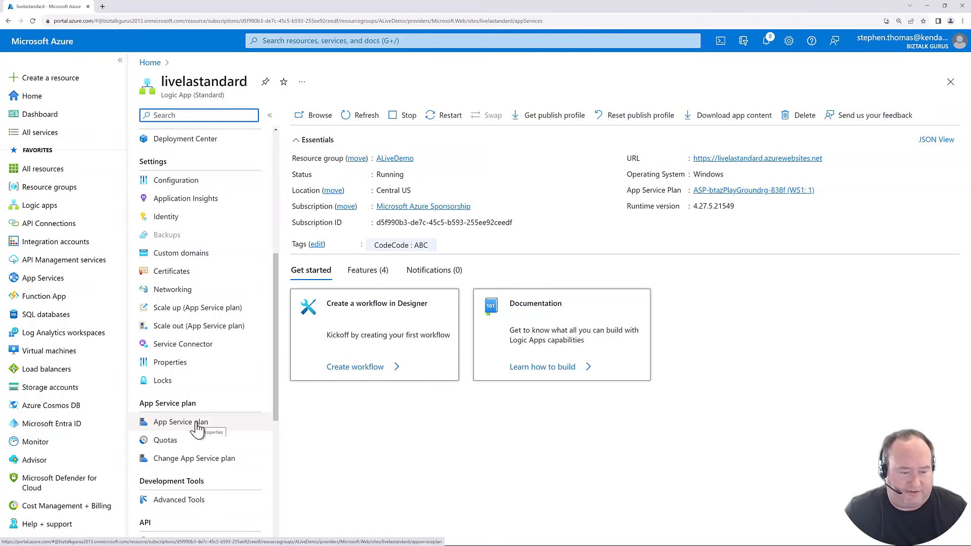
pyautogui.scroll(-1, 200, 435)
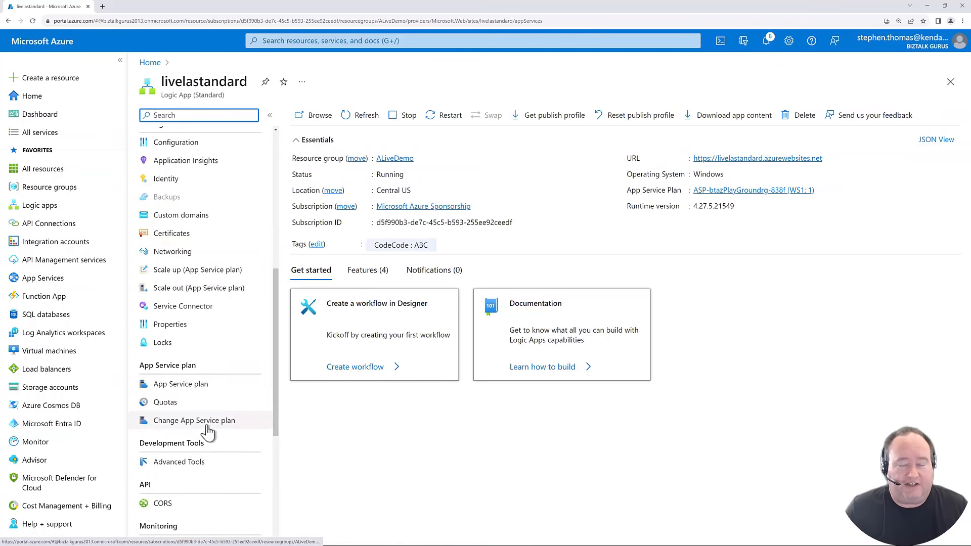
pyautogui.scroll(-1, 224, 462)
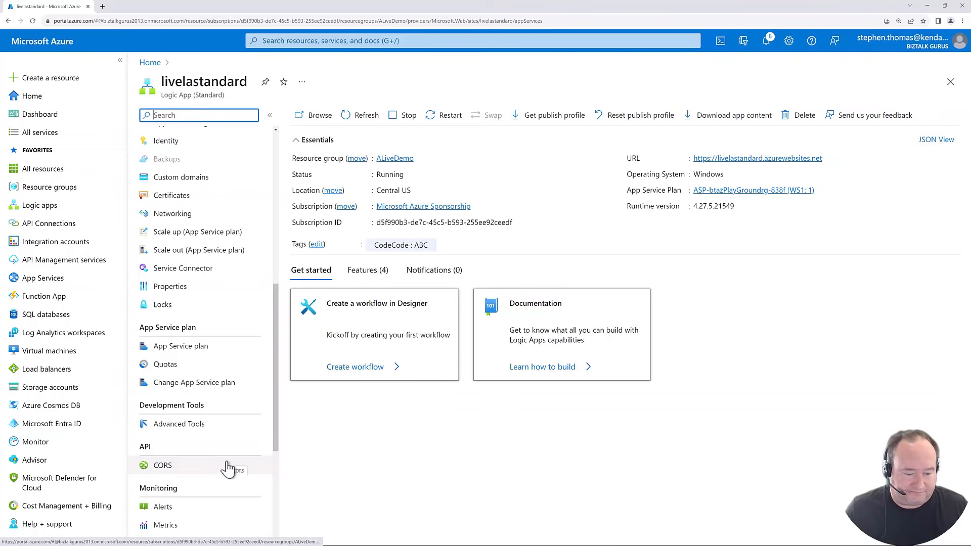
pyautogui.scroll(-2, 227, 465)
pyautogui.scroll(-2, 225, 468)
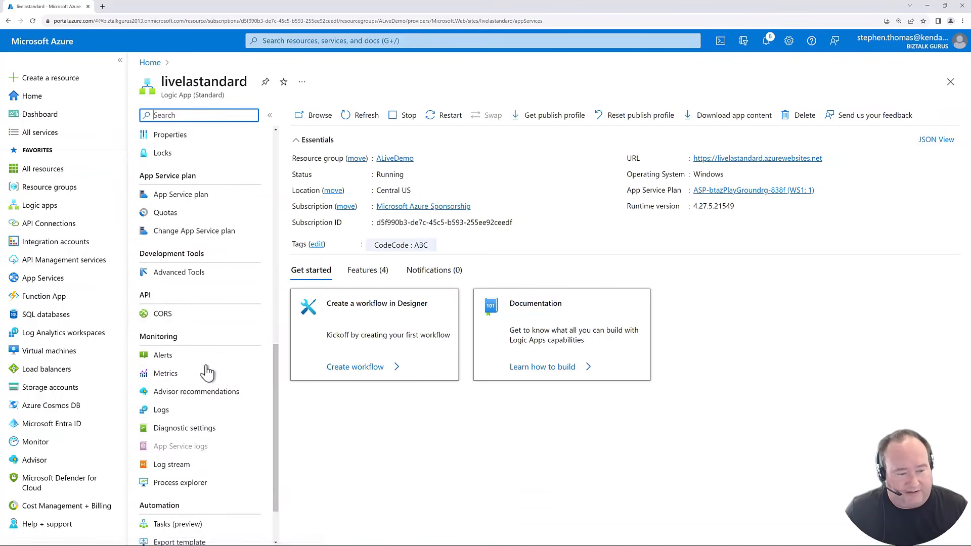
pyautogui.scroll(-2, 219, 403)
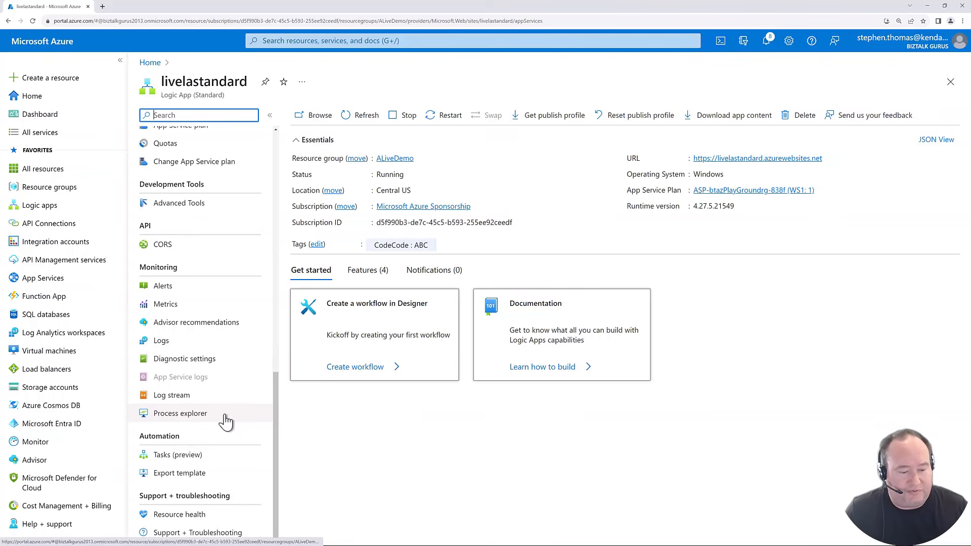
pyautogui.scroll(6, 245, 450)
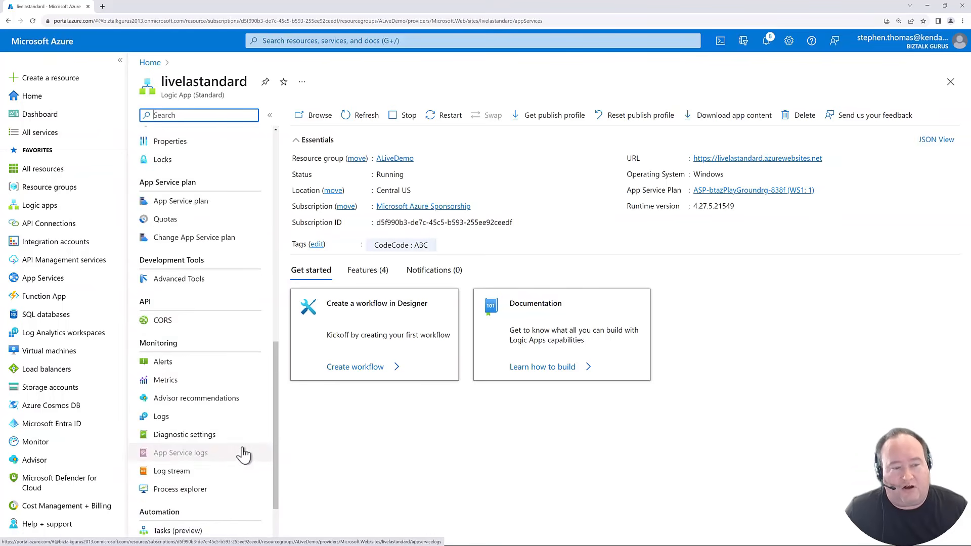
pyautogui.scroll(10, 244, 443)
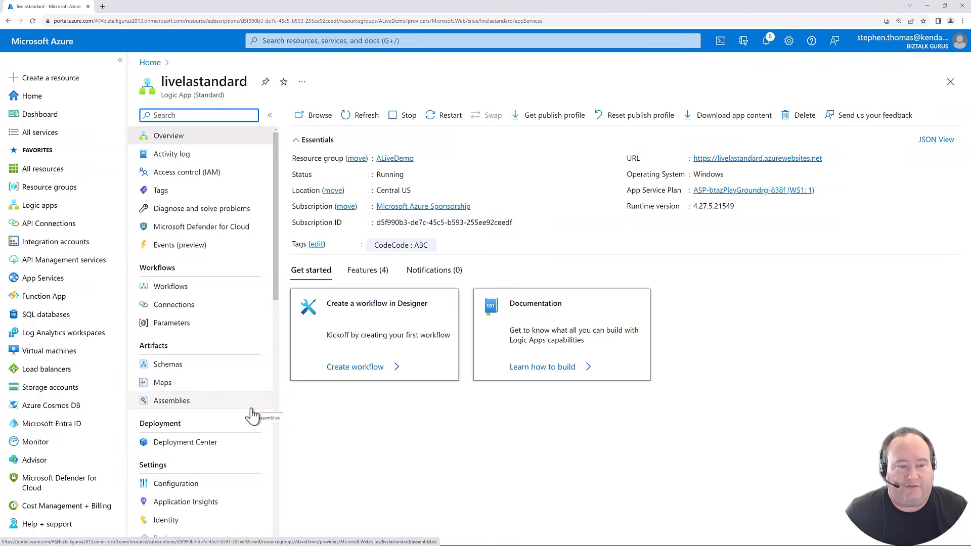
# Create a workflow named livedemo in livelastandard with the Stateful state type.
pyautogui.click(178, 292)
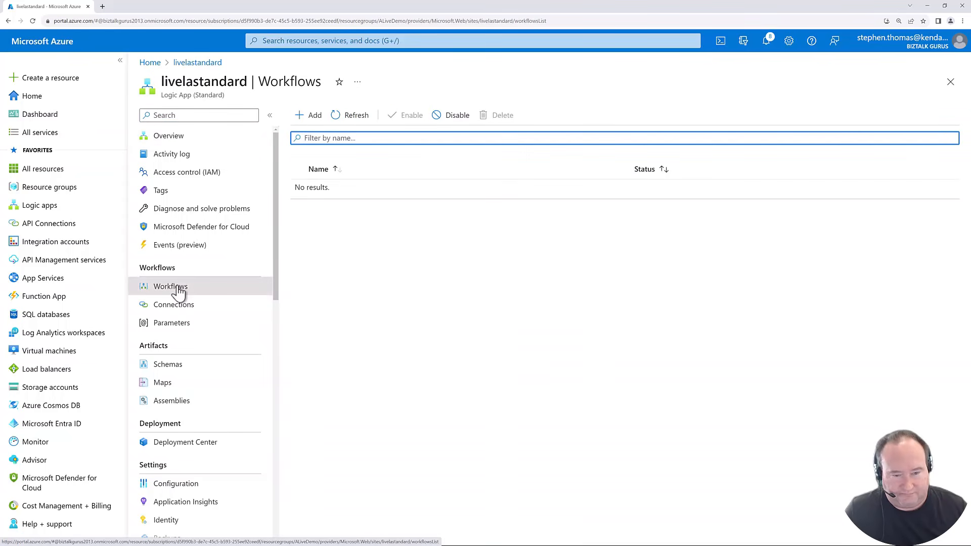
pyautogui.click(314, 117)
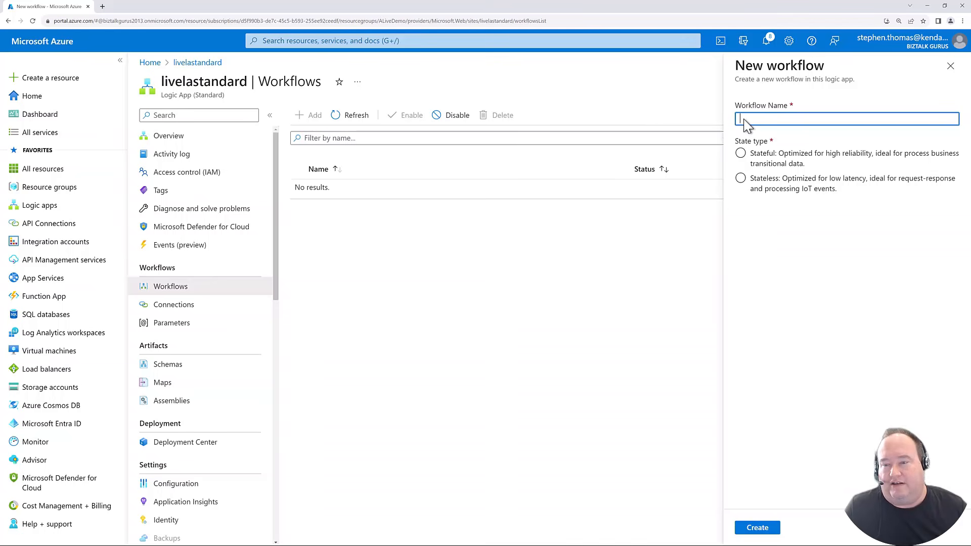
pyautogui.write('livedemo')
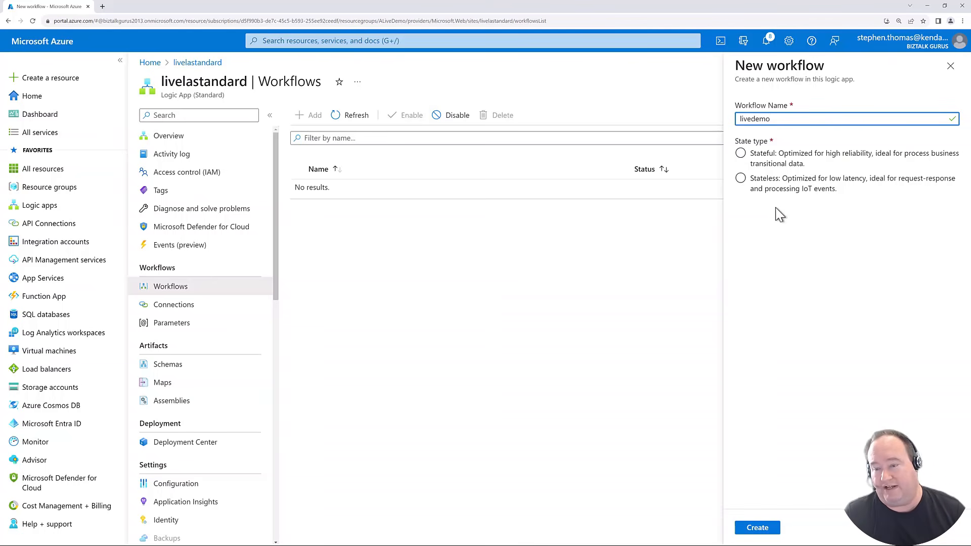
pyautogui.click(743, 179)
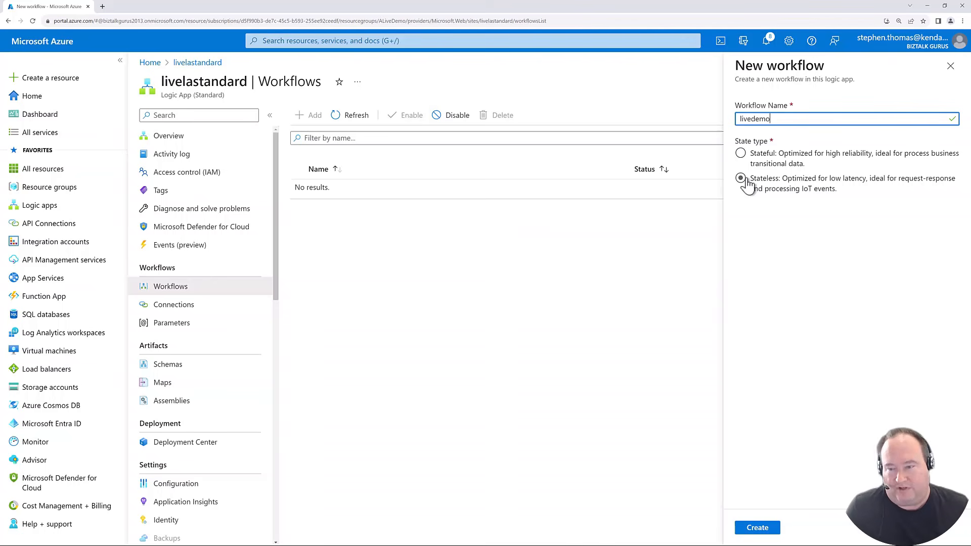
pyautogui.click(761, 193)
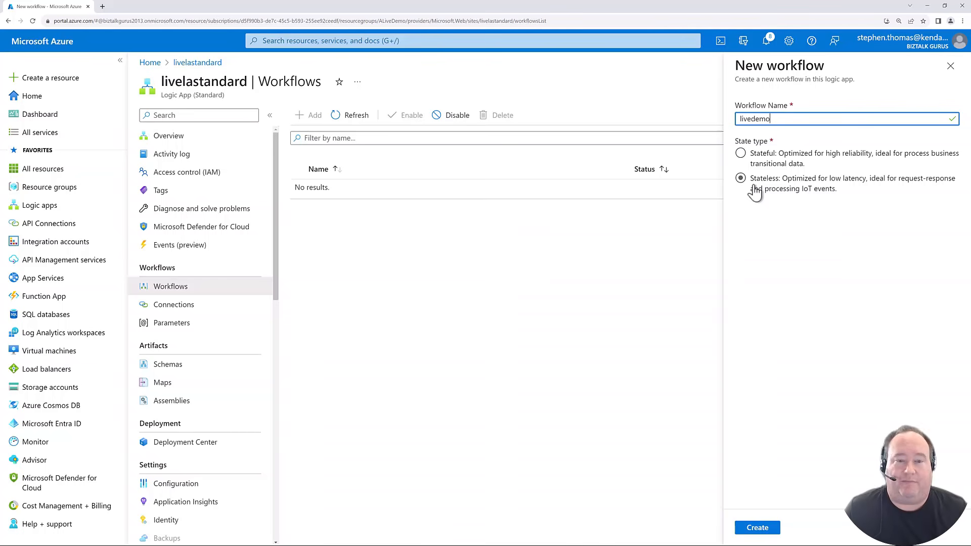
pyautogui.click(740, 153)
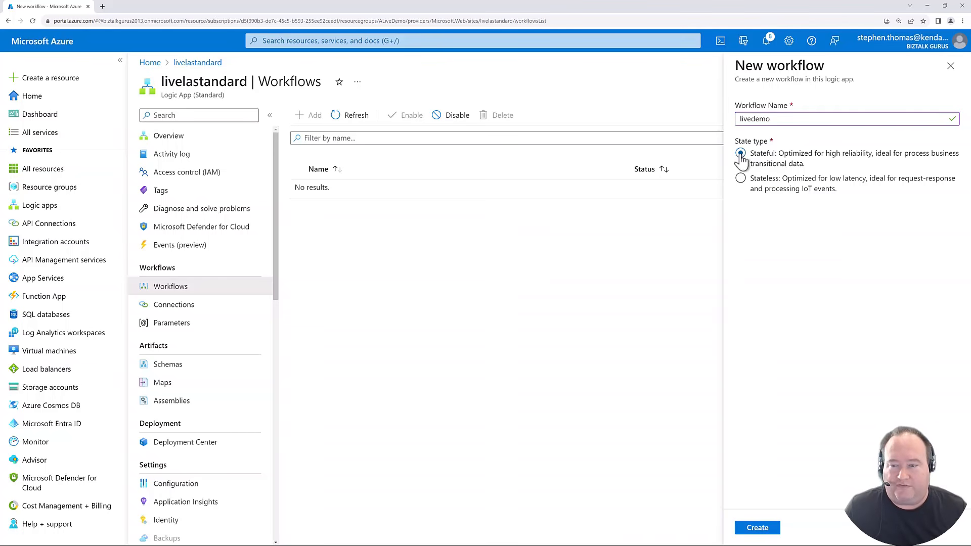
pyautogui.click(758, 528)
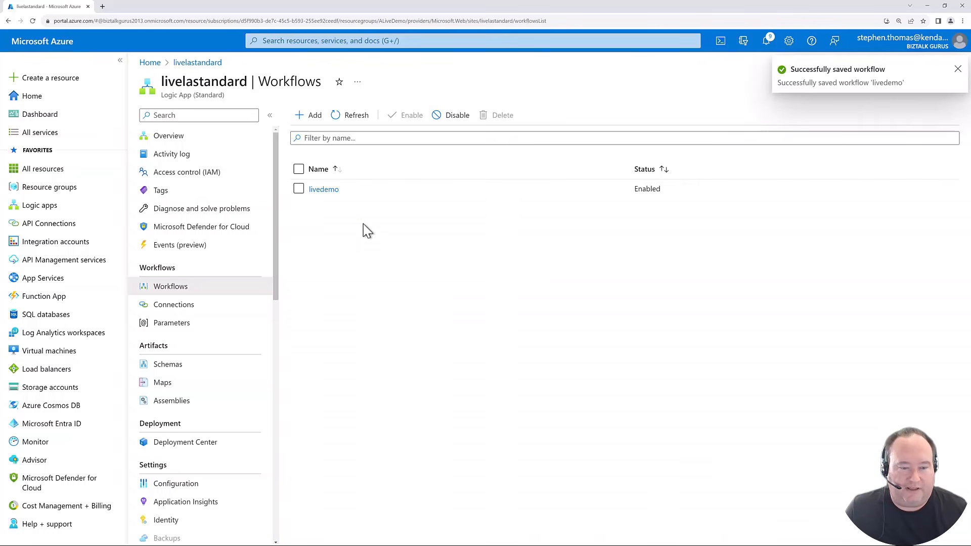
# Open the livedemo workflow in the designer and filter the connectors for its new trigger to the In-App runtime.
pyautogui.click(332, 191)
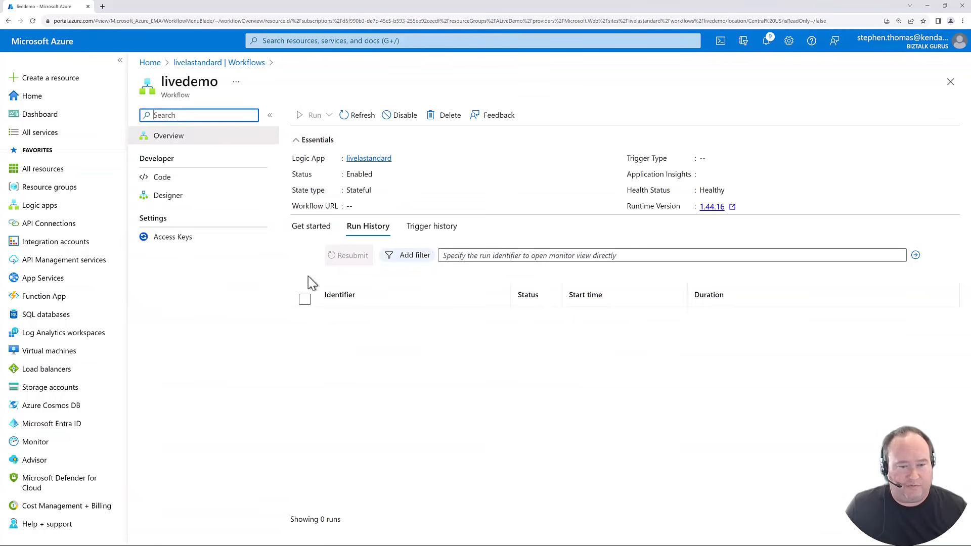
pyautogui.click(169, 199)
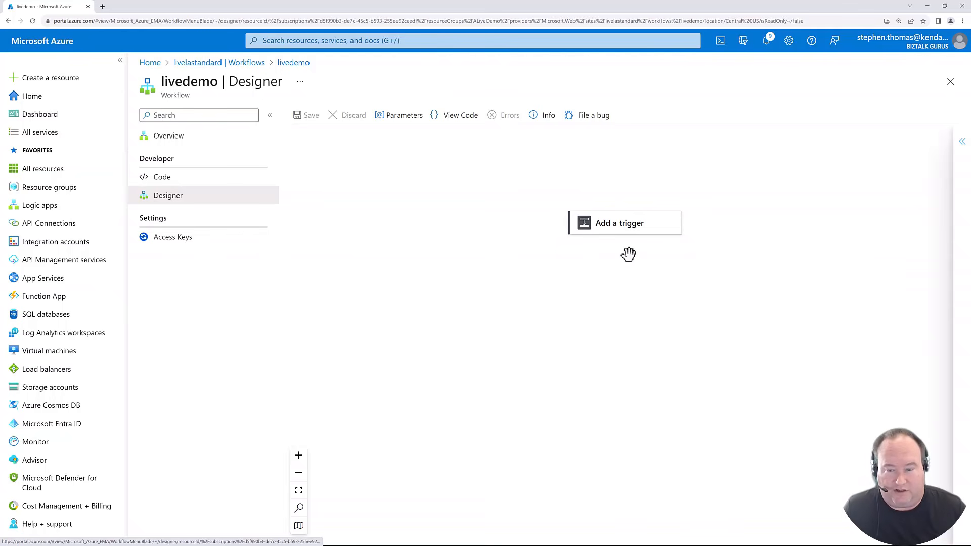
pyautogui.click(617, 228)
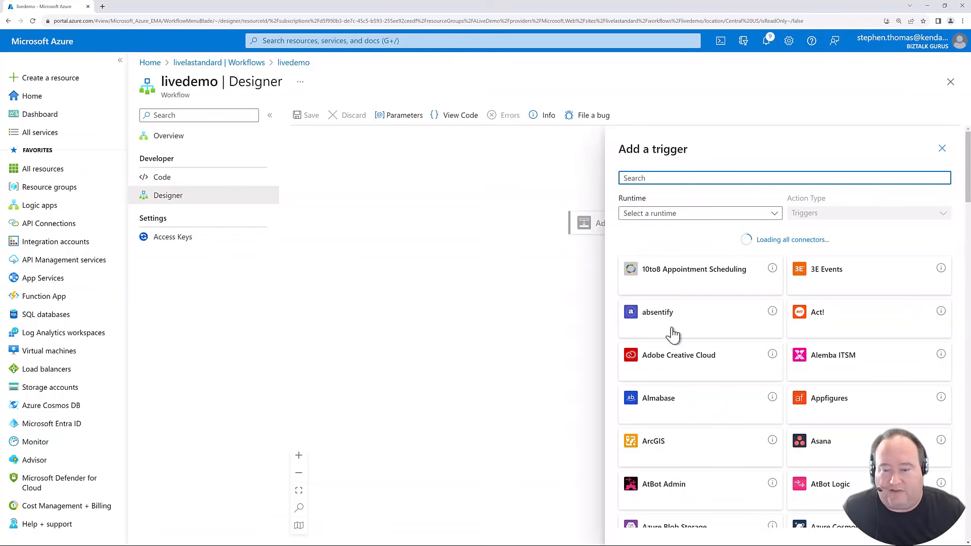
pyautogui.click(775, 215)
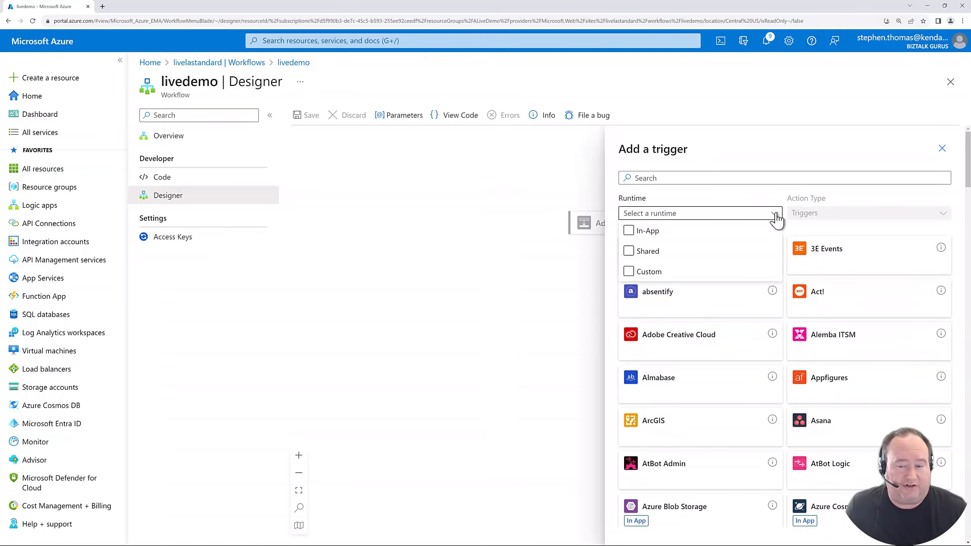
pyautogui.click(629, 232)
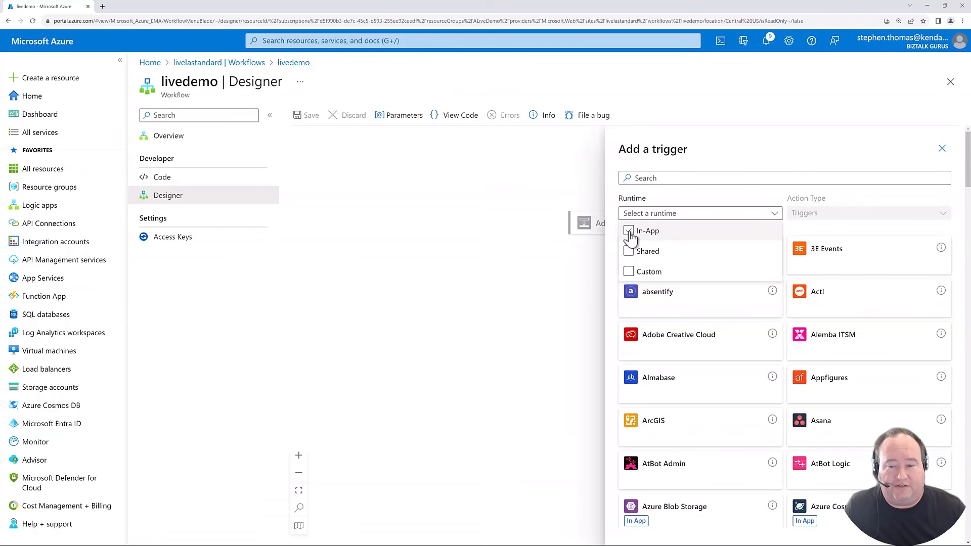
# Filter the trigger connectors to the In-App runtime and add the Schedule connector's Recurrence trigger to the livedemo workflow.
pyautogui.click(574, 304)
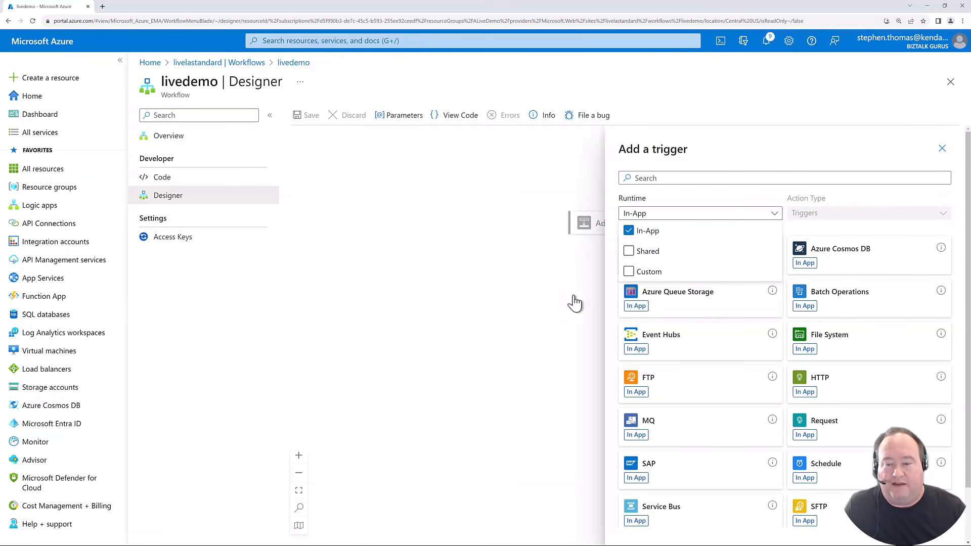
pyautogui.click(575, 302)
pyautogui.click(595, 234)
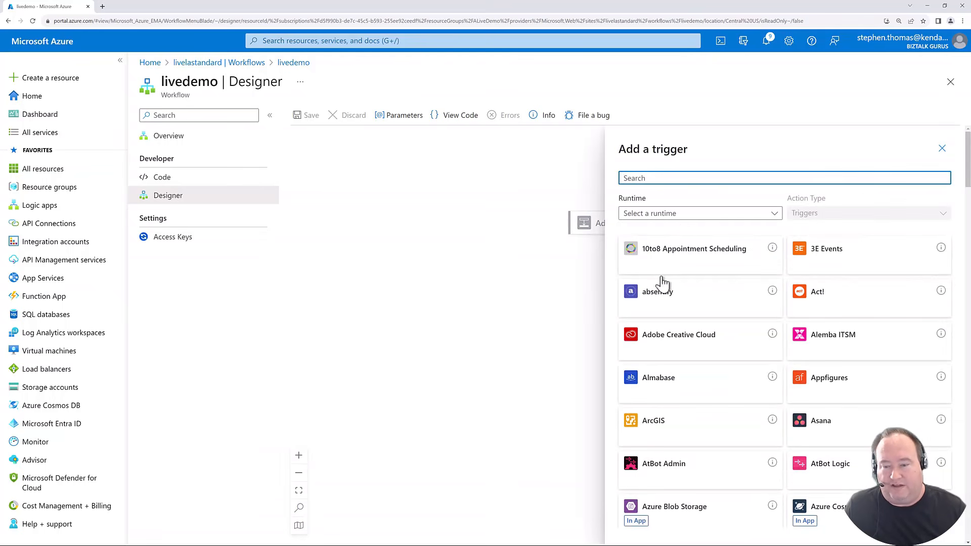
pyautogui.click(689, 215)
pyautogui.click(641, 234)
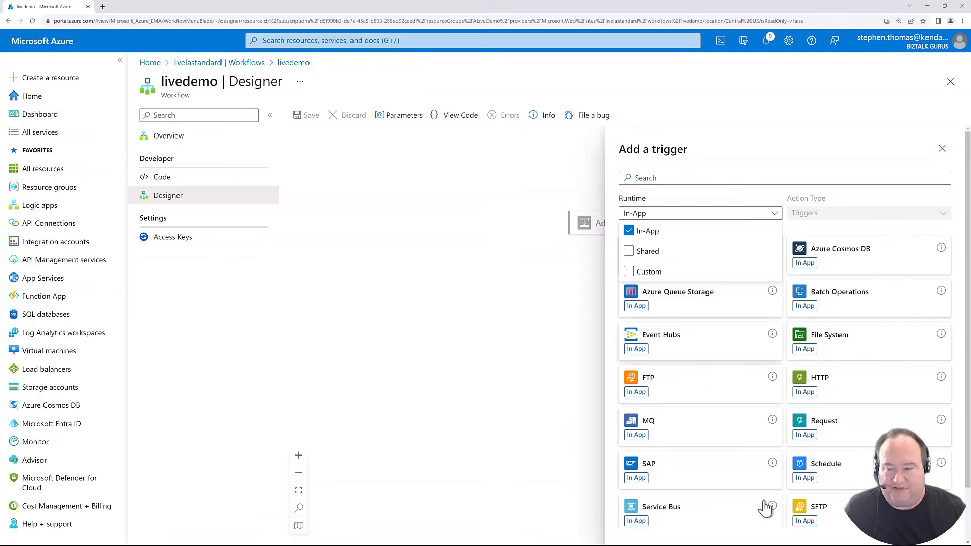
pyautogui.click(858, 475)
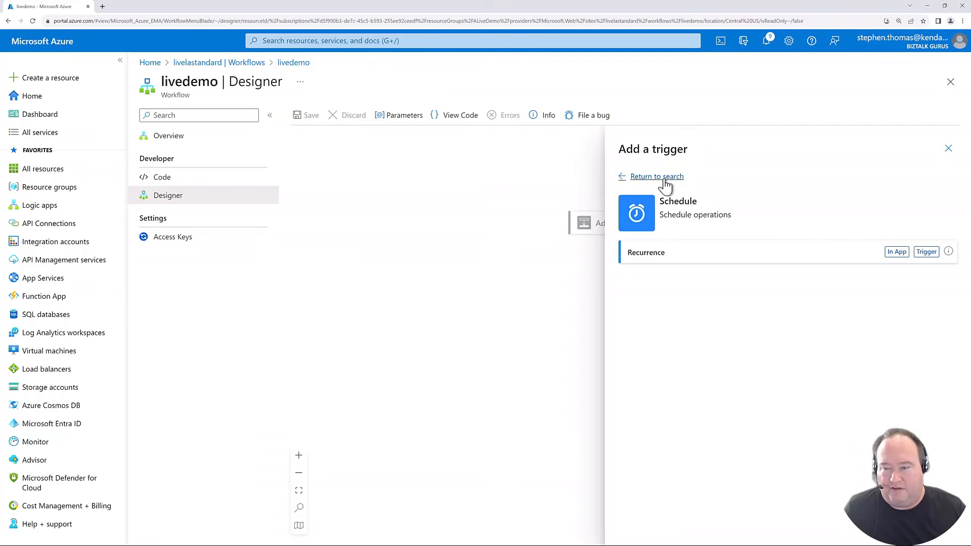
pyautogui.click(694, 253)
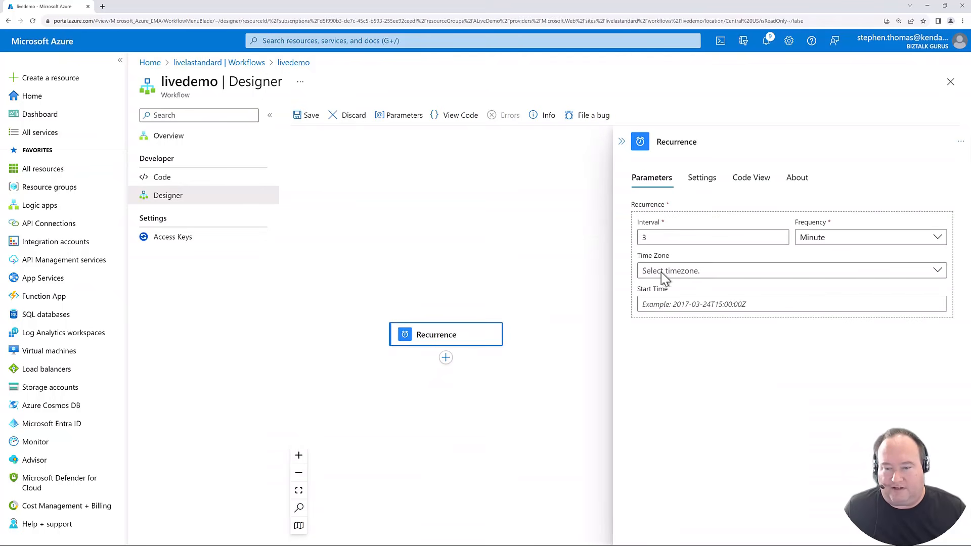
pyautogui.click(622, 142)
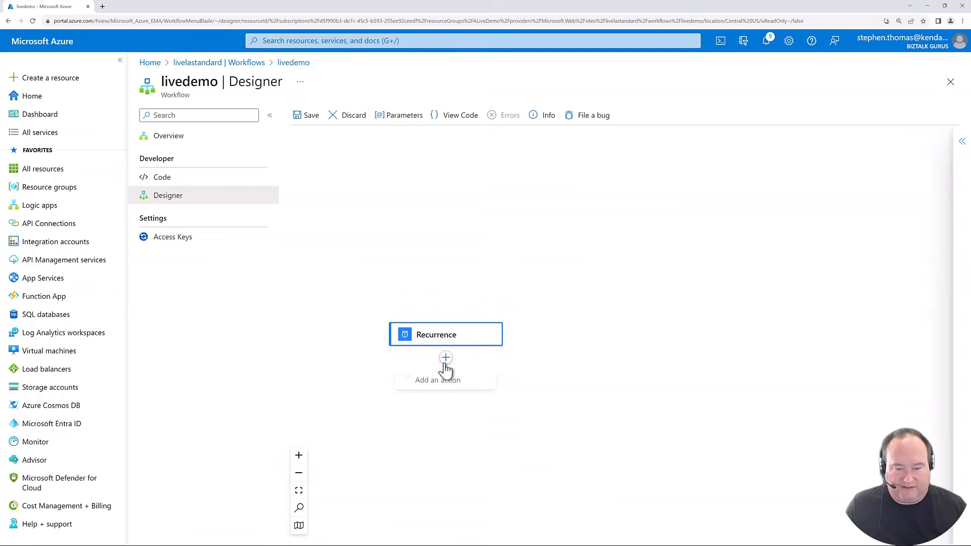
# Start adding an action after the Recurrence trigger and filter the available connectors to the Shared runtime.
pyautogui.click(456, 389)
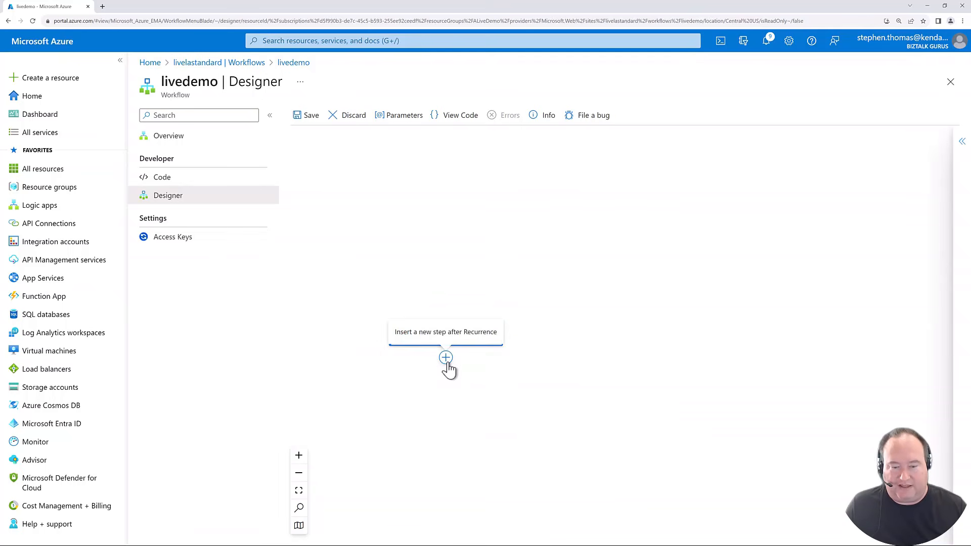
pyautogui.click(446, 359)
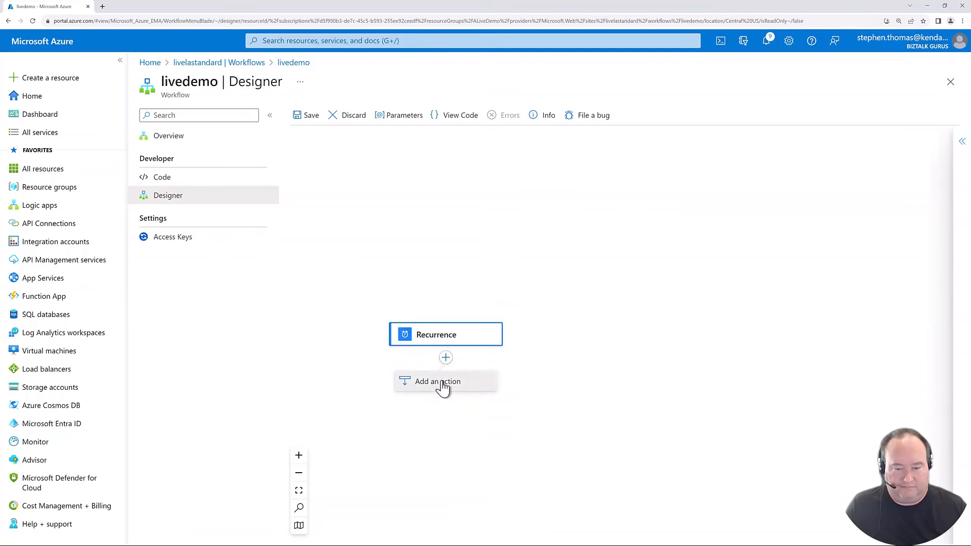
pyautogui.click(444, 384)
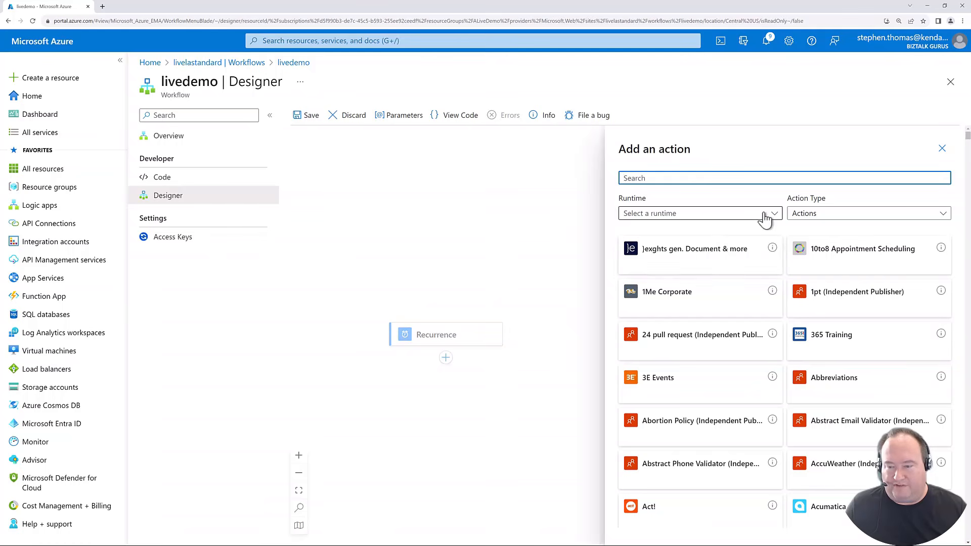
pyautogui.click(761, 215)
pyautogui.click(631, 254)
pyautogui.click(633, 254)
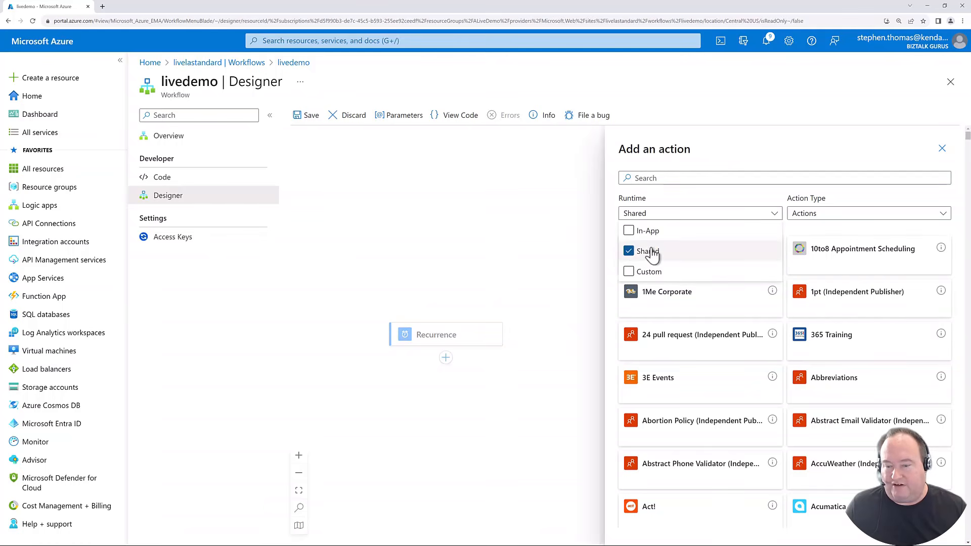
# Examine the Shared connectors offered for the new action, from the first entries through the Azure ones.
pyautogui.scroll(-3, 867, 323)
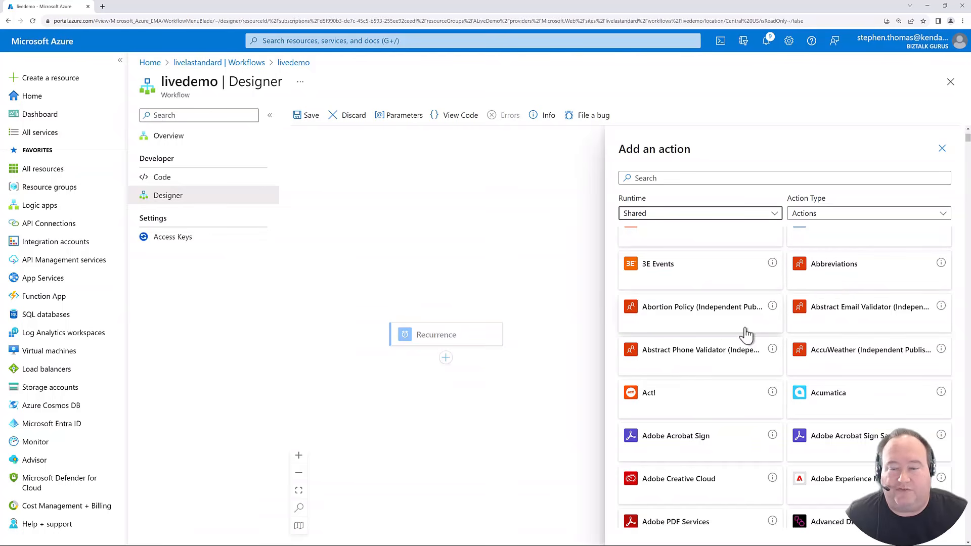
pyautogui.scroll(-1, 723, 344)
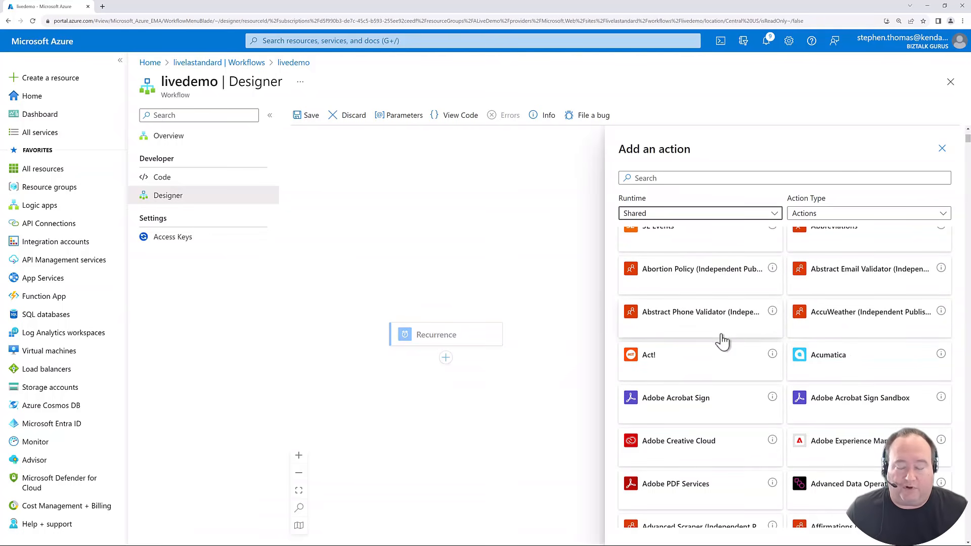
pyautogui.scroll(-2, 727, 345)
pyautogui.scroll(-20, 684, 493)
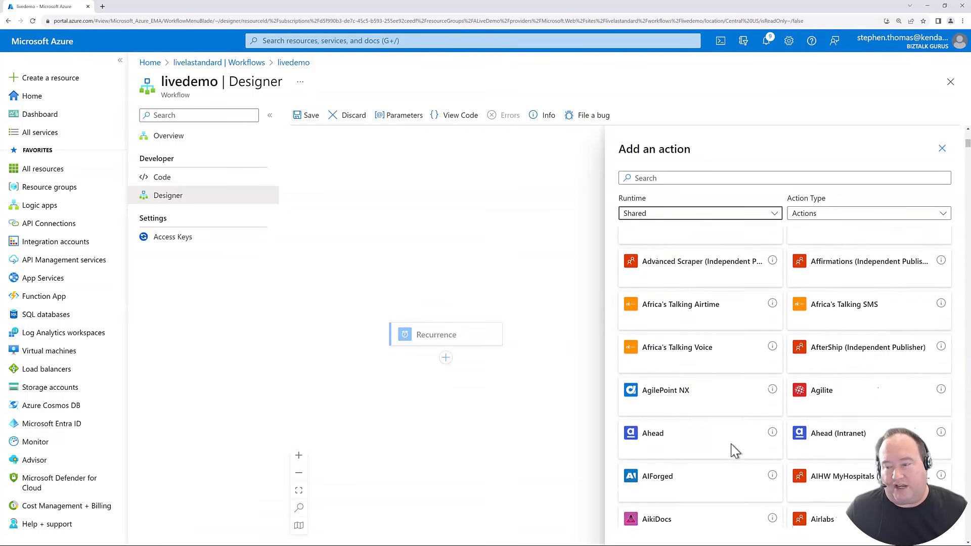
pyautogui.scroll(-8, 731, 448)
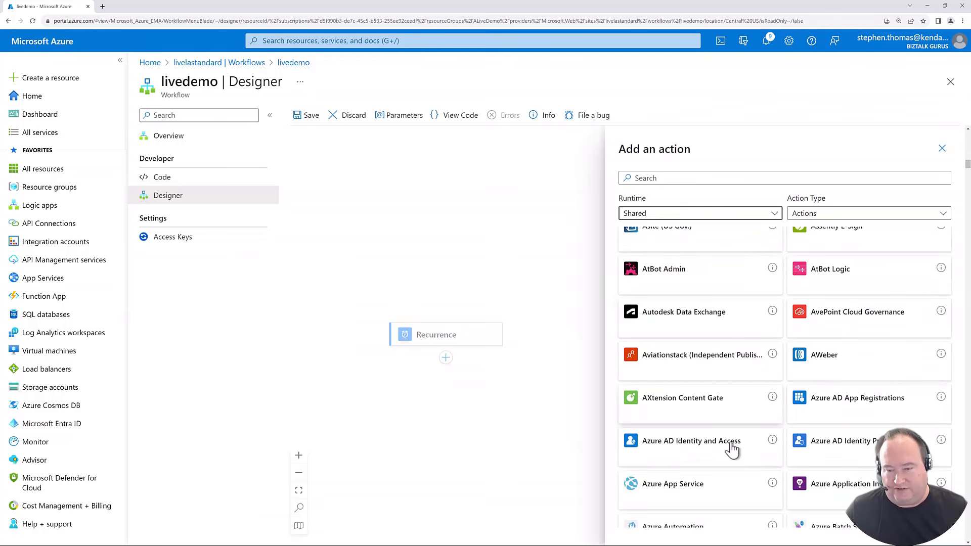
pyautogui.scroll(-1, 728, 445)
pyautogui.scroll(12, 728, 444)
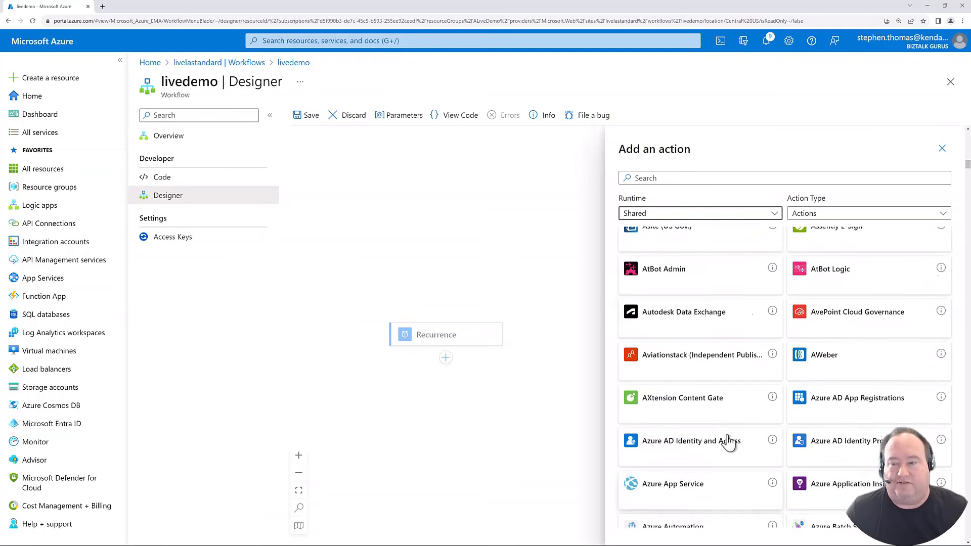
pyautogui.scroll(7, 723, 424)
# Leave the connector selection without adding an action and save the livedemo workflow with its Recurrence trigger.
pyautogui.click(525, 346)
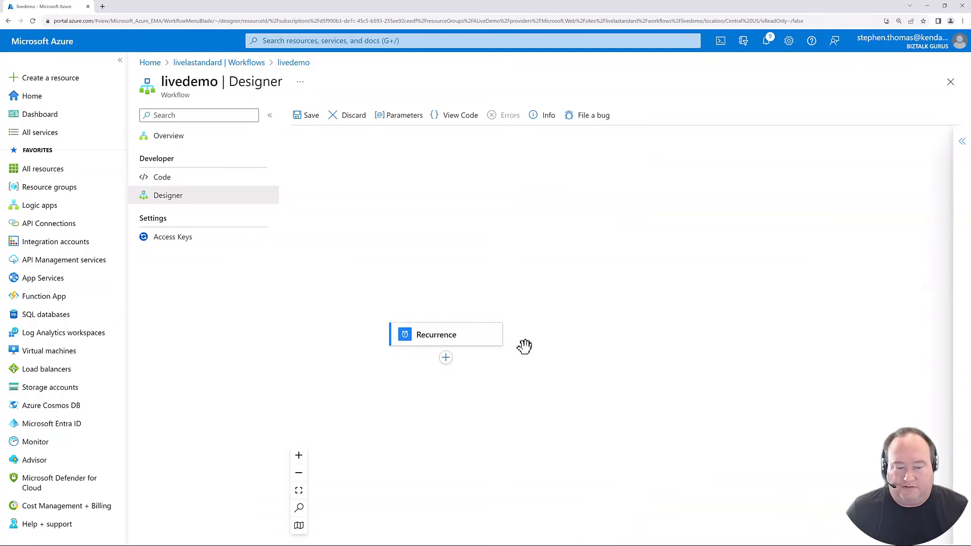
pyautogui.click(299, 124)
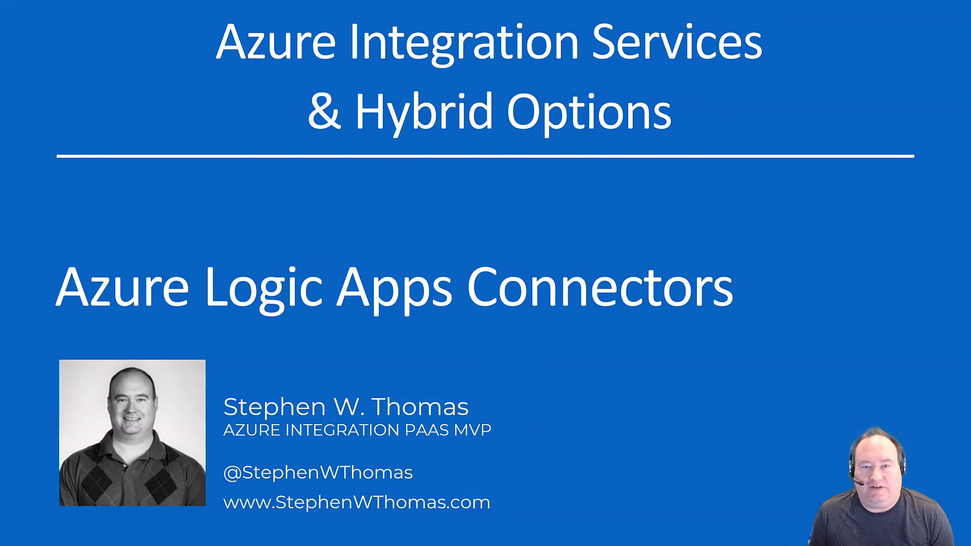
pyautogui.press('Right')
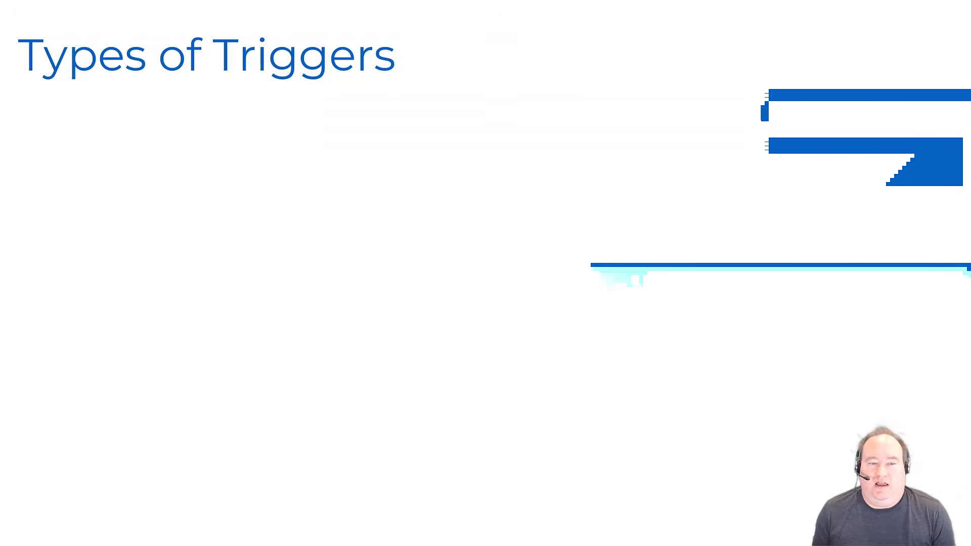
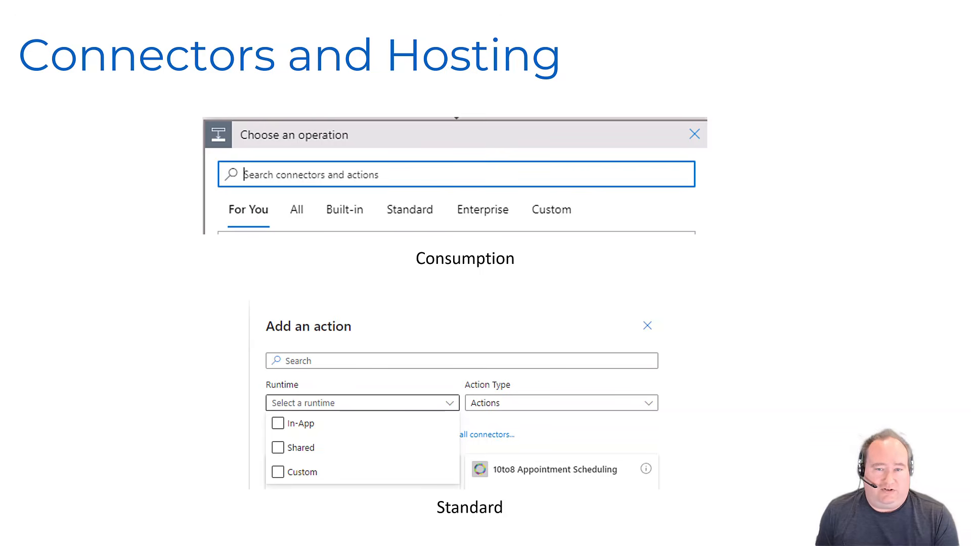
pyautogui.press('Right')
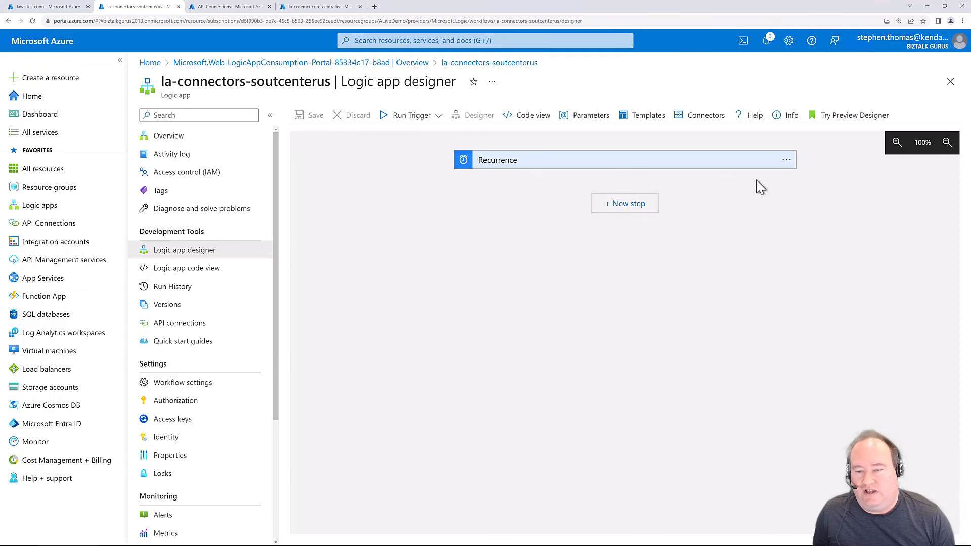
# Start adding a step after the Recurrence trigger in la-connectors-soutcenterus and look over the Built-in operations.
pyautogui.click(615, 212)
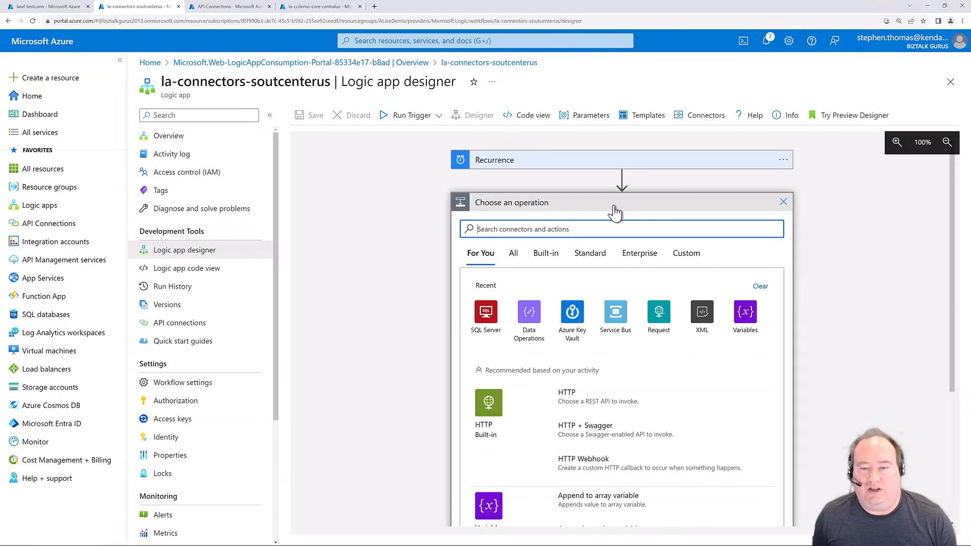
pyautogui.click(545, 255)
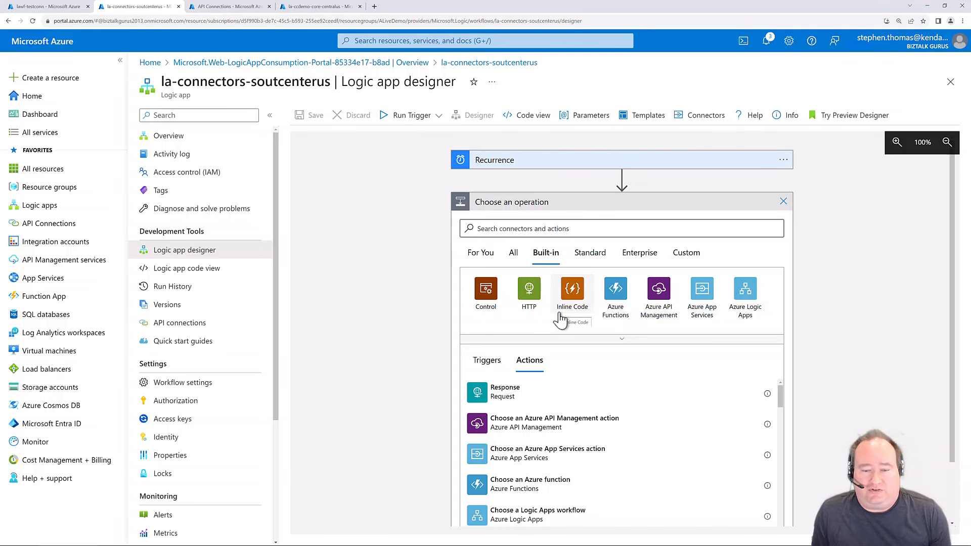
pyautogui.click(481, 252)
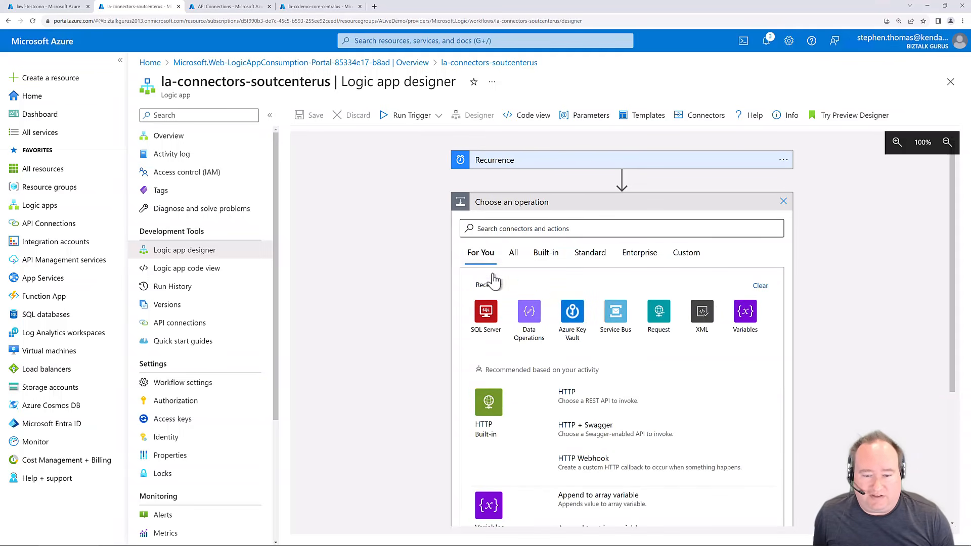
# Find the Office 365 Outlook connector, add its Send email with options action, and create the connection by signing in with the existing account.
pyautogui.click(495, 232)
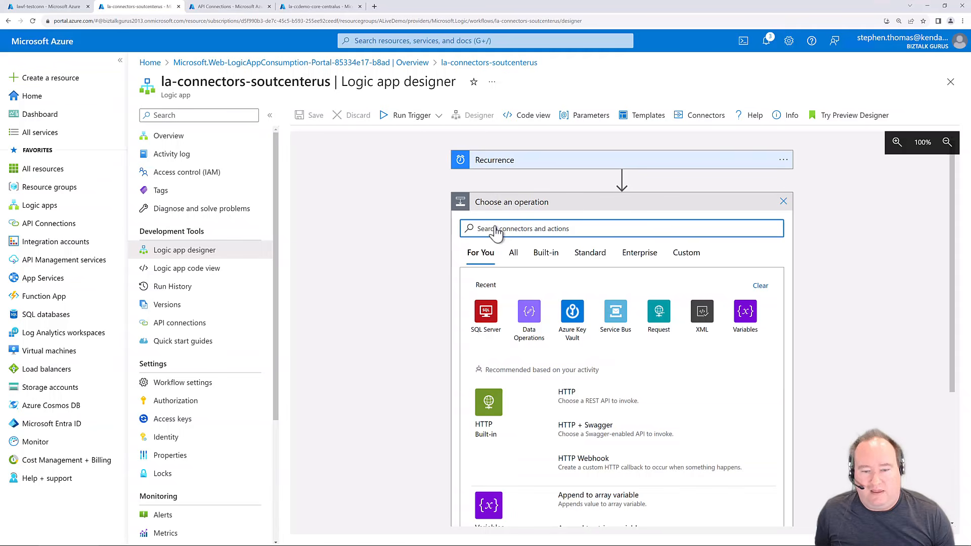
pyautogui.write('out')
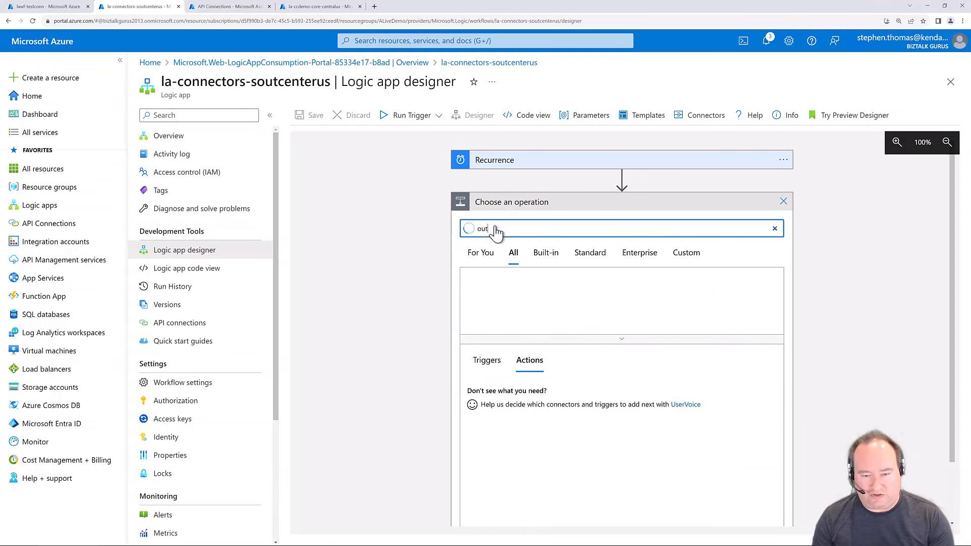
pyautogui.write('look')
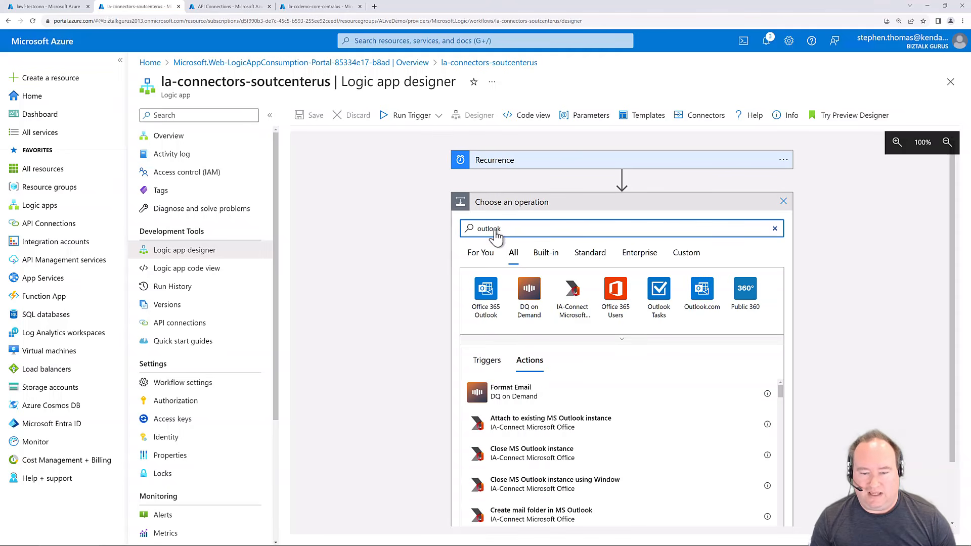
pyautogui.click(487, 299)
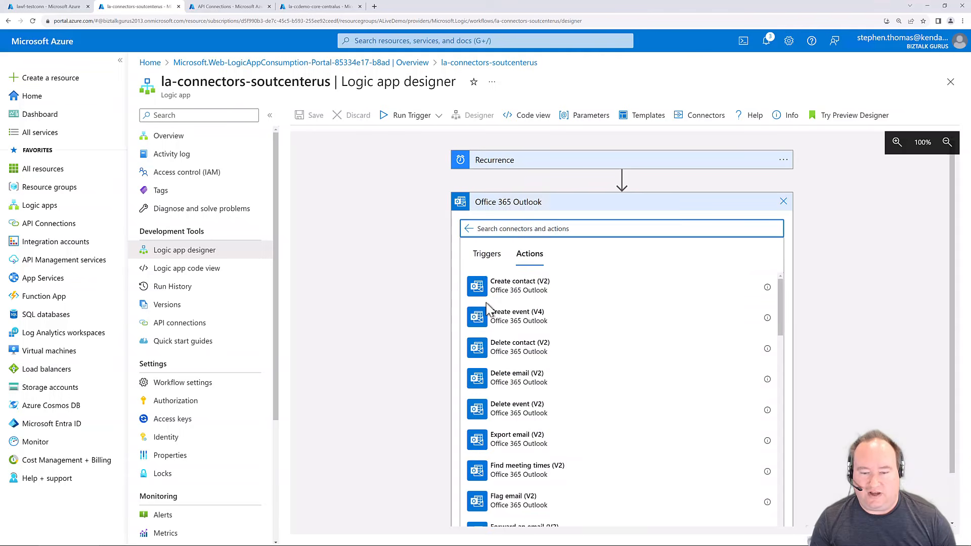
pyautogui.scroll(-5, 540, 438)
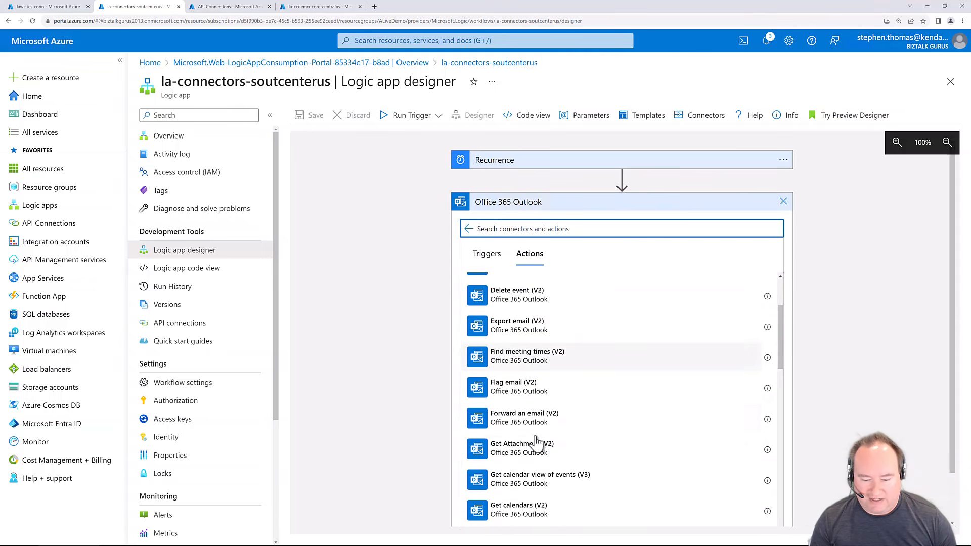
pyautogui.scroll(-12, 536, 443)
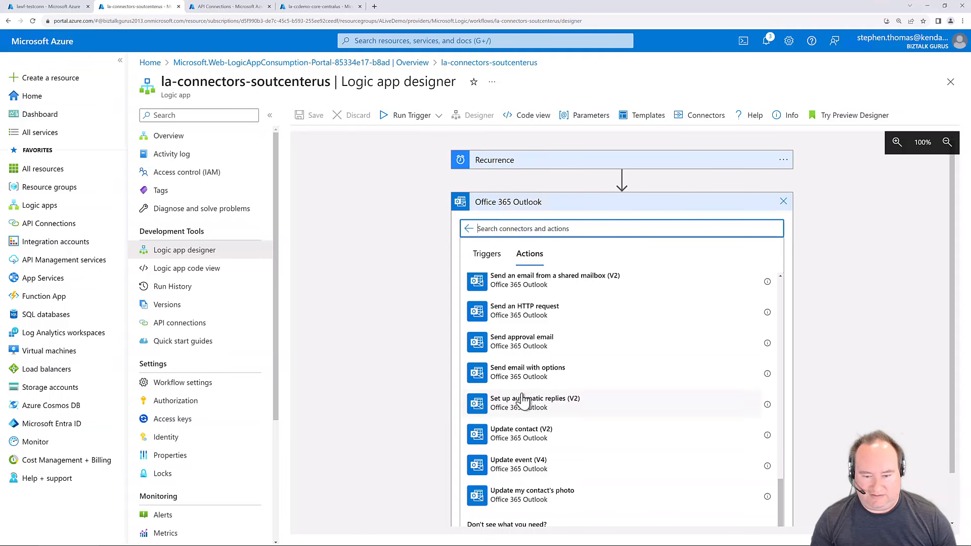
pyautogui.click(521, 379)
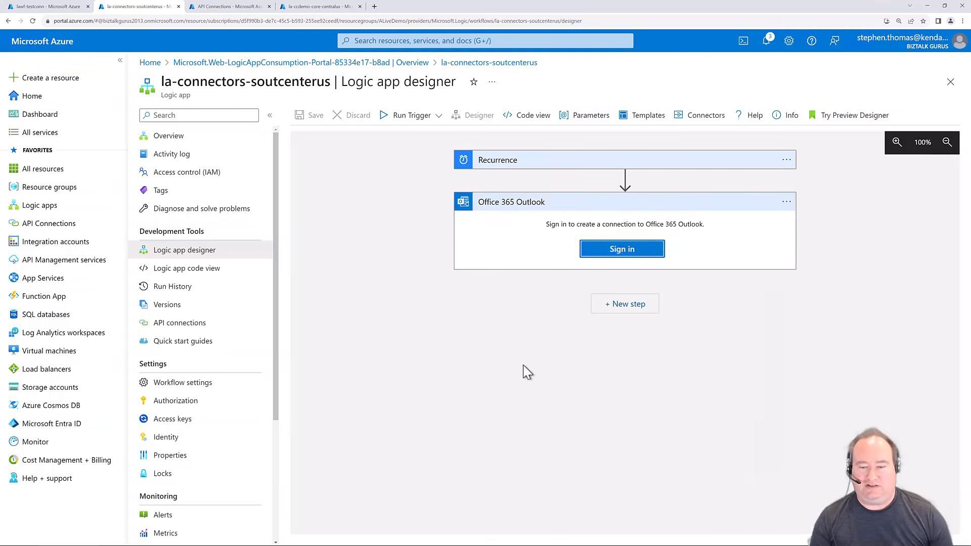
pyautogui.click(632, 256)
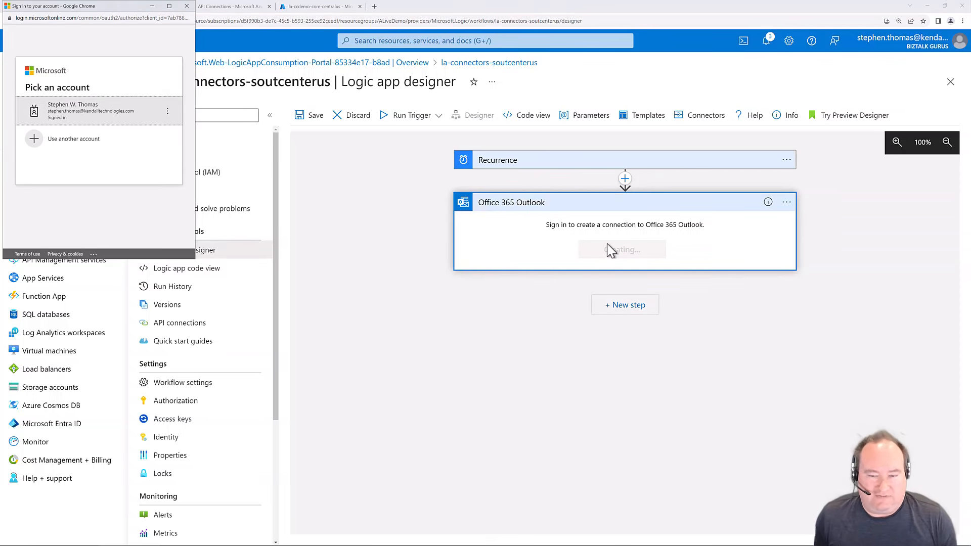
pyautogui.click(74, 126)
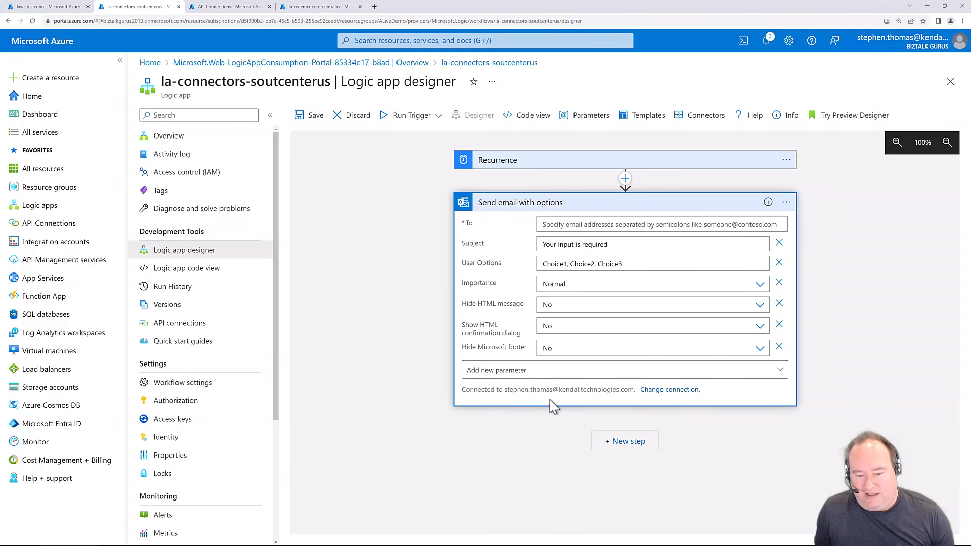
# Enter the recipient's e-mail address in the Send email with options action and save the logic app.
pyautogui.click(580, 225)
pyautogui.write('fo')
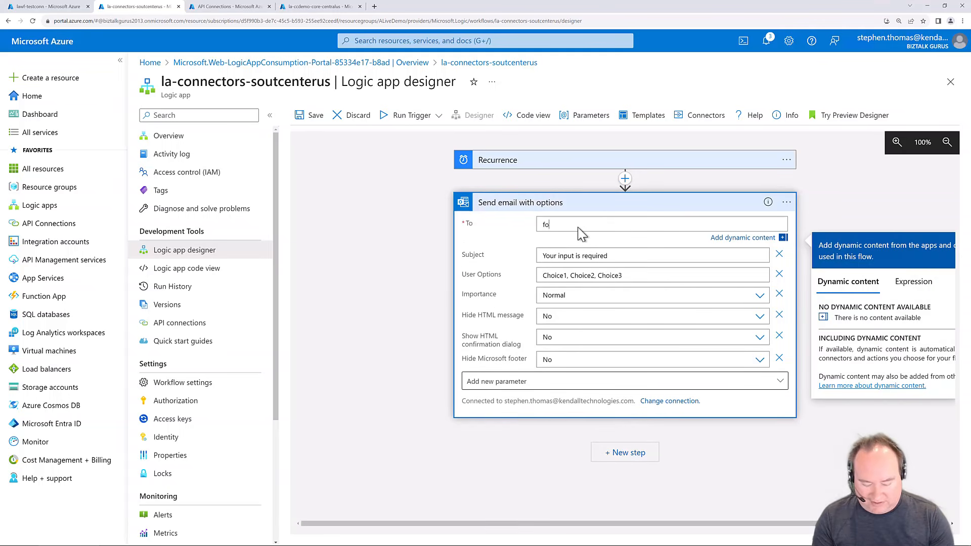
pyautogui.write('@foo.com')
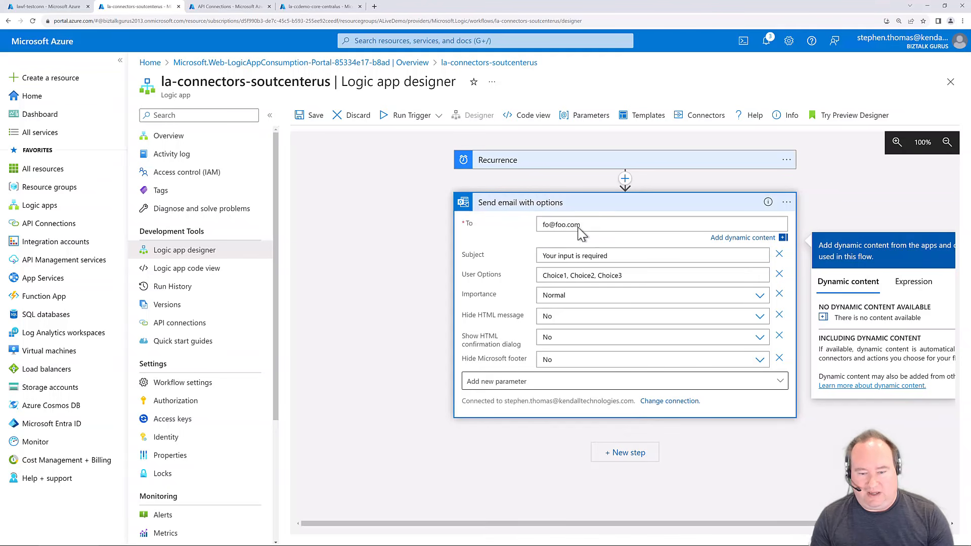
pyautogui.click(314, 126)
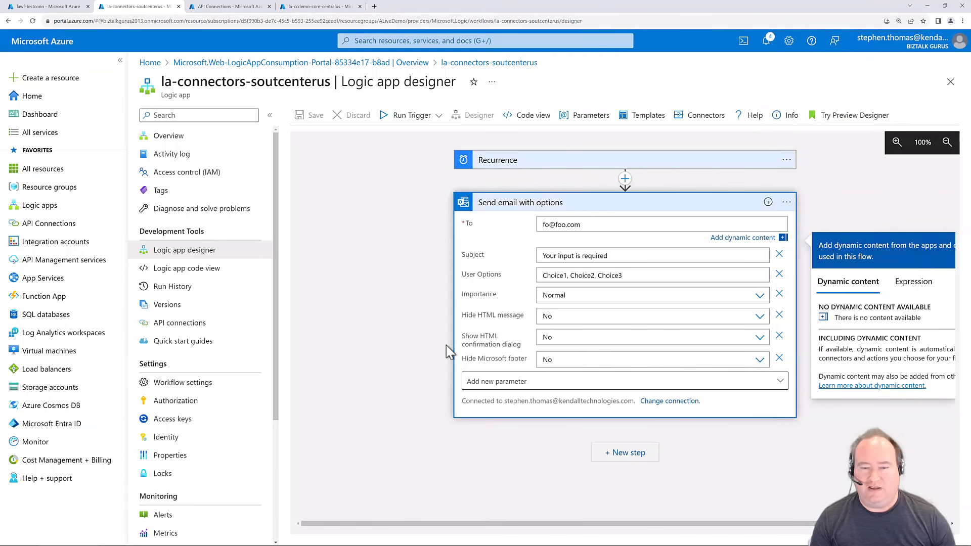
# Review the e-mail action's available connections without changing them, and view the API connections associated with the logic app.
pyautogui.click(653, 401)
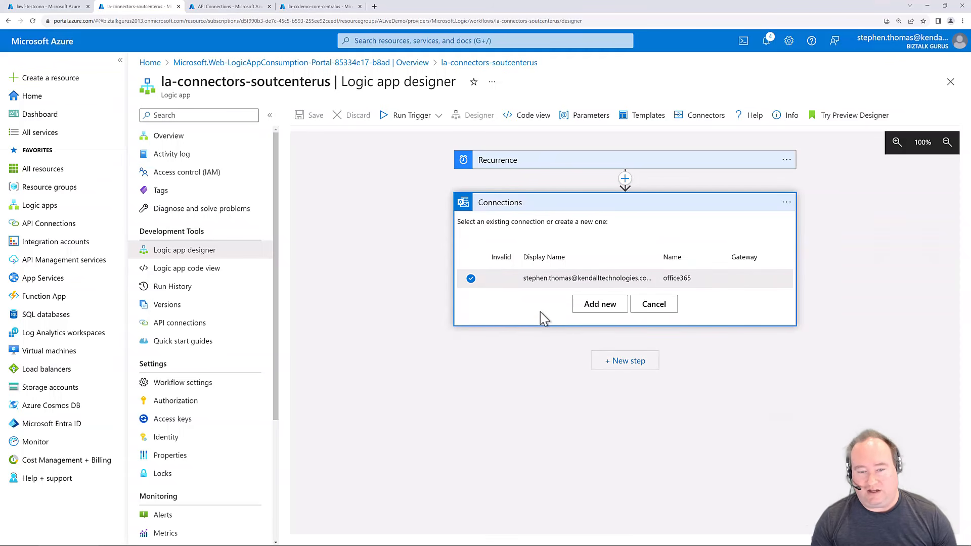
pyautogui.click(658, 305)
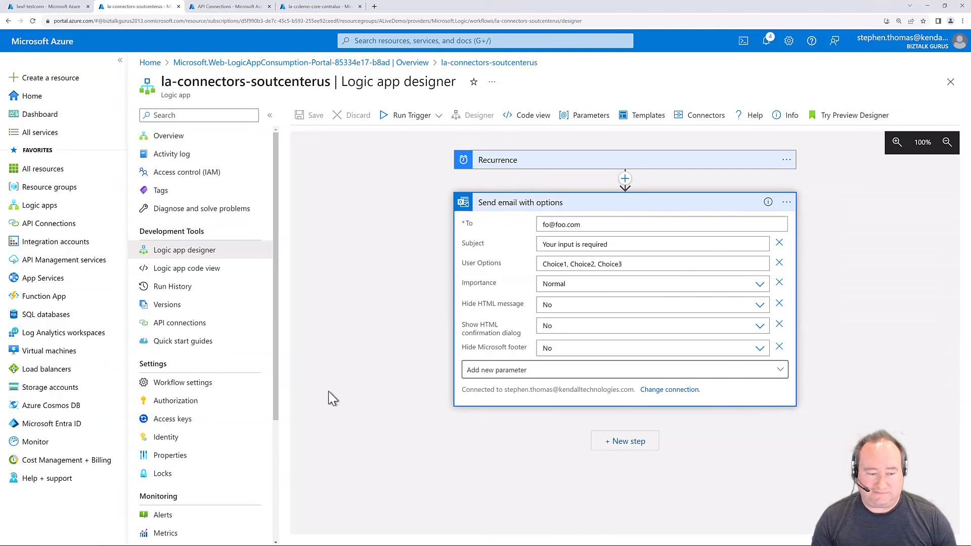
pyautogui.click(188, 326)
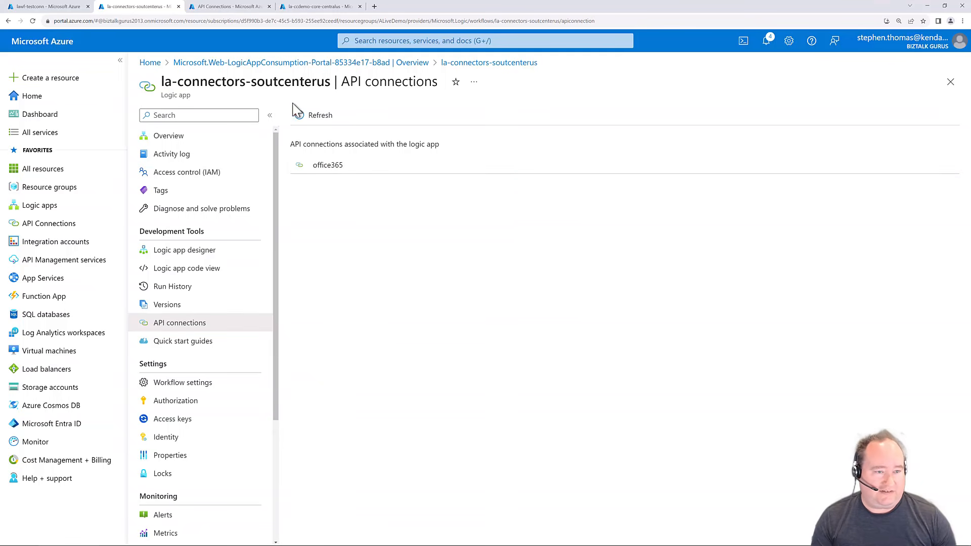
# Refresh the portal-wide API Connections list and filter it to the alivedemo resource group.
pyautogui.click(226, 10)
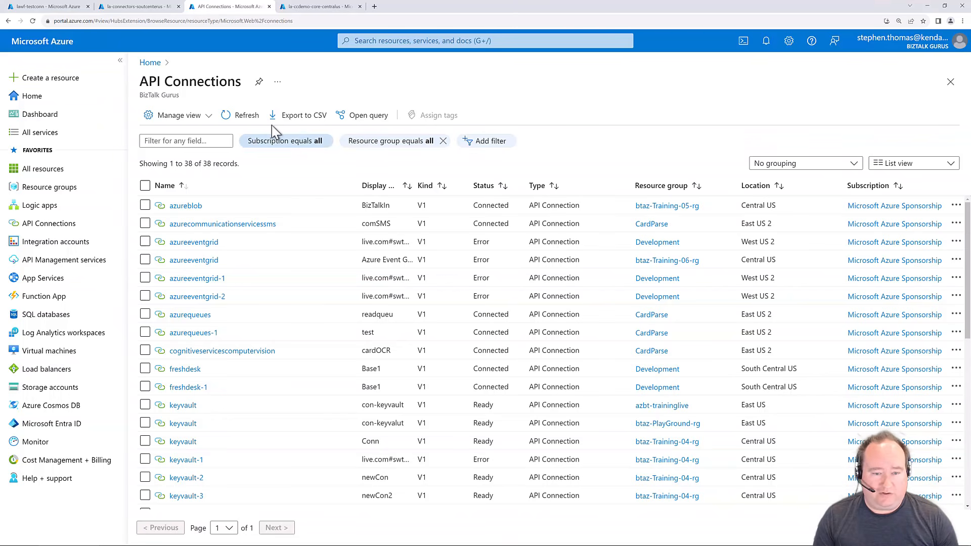
pyautogui.click(248, 122)
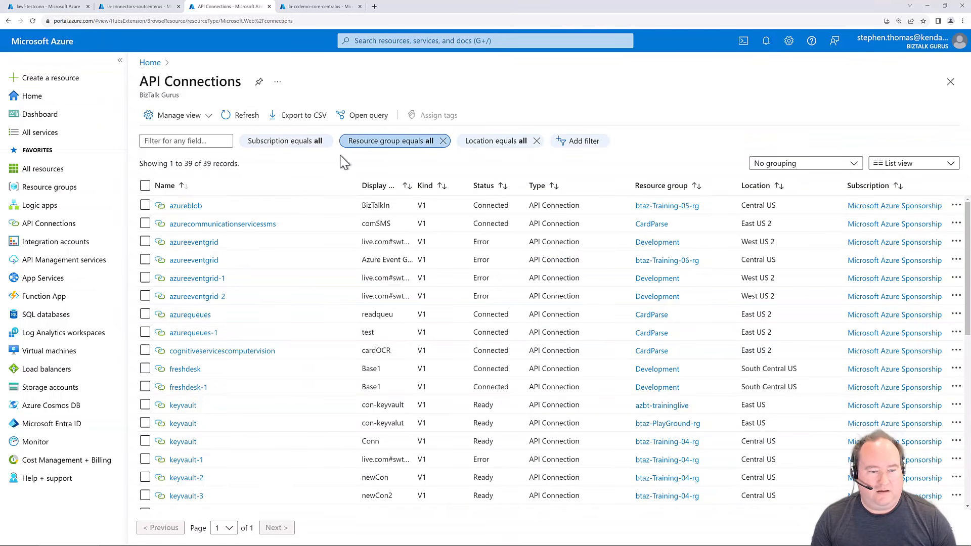
pyautogui.click(366, 147)
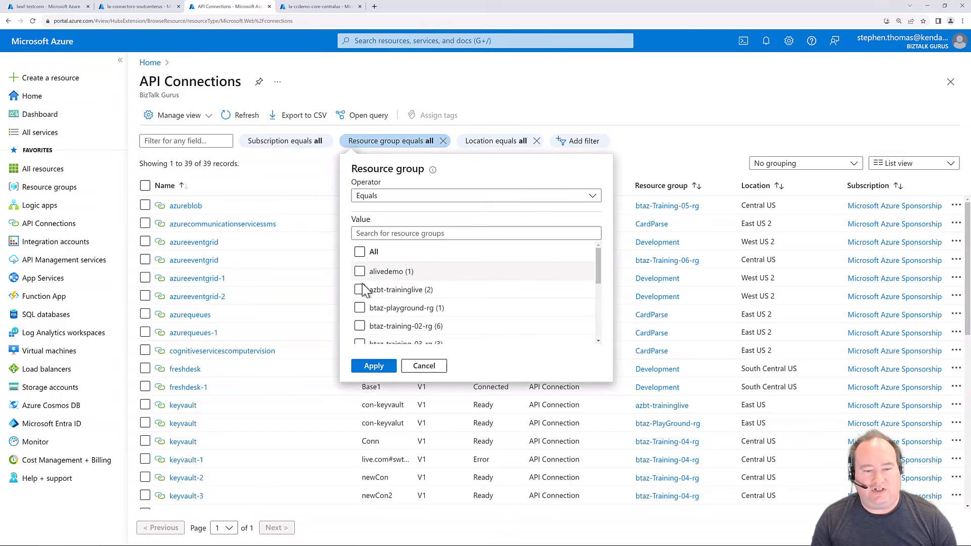
pyautogui.click(359, 365)
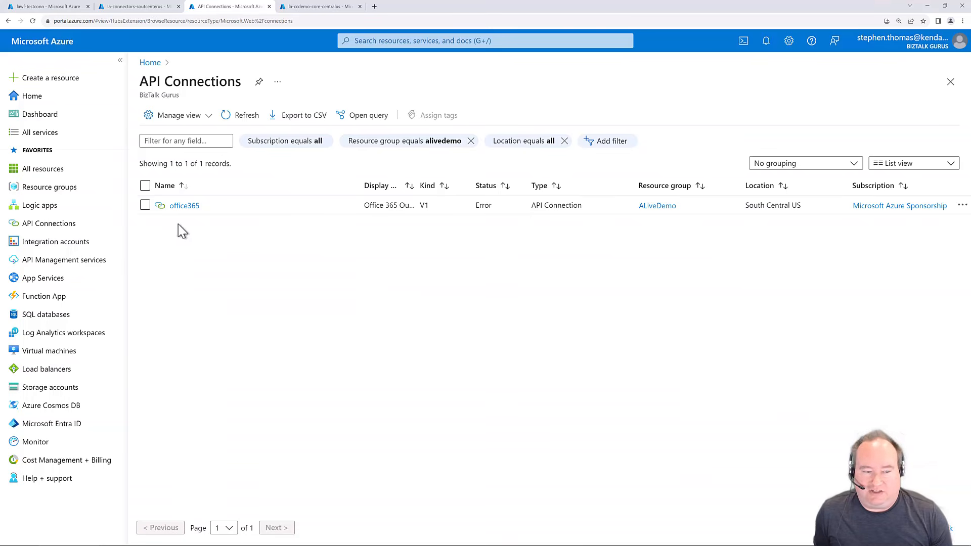
# Open the office365 API connection and examine its properties and its editing options for display name and authorization.
pyautogui.click(182, 207)
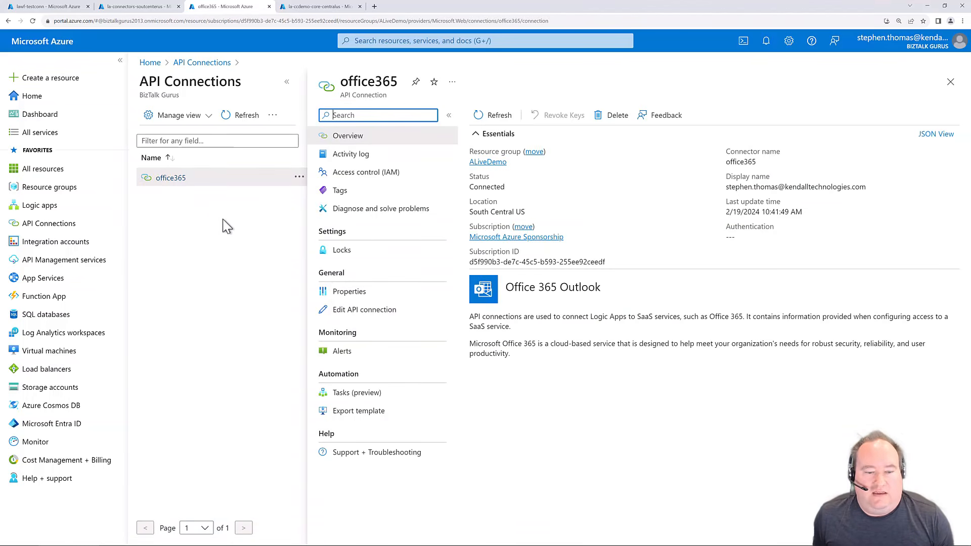
pyautogui.click(344, 291)
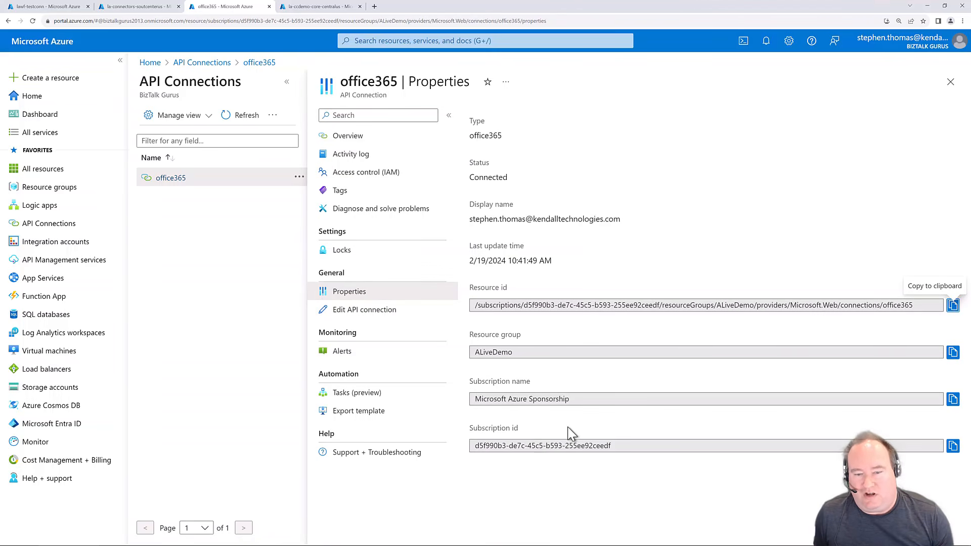
pyautogui.click(338, 316)
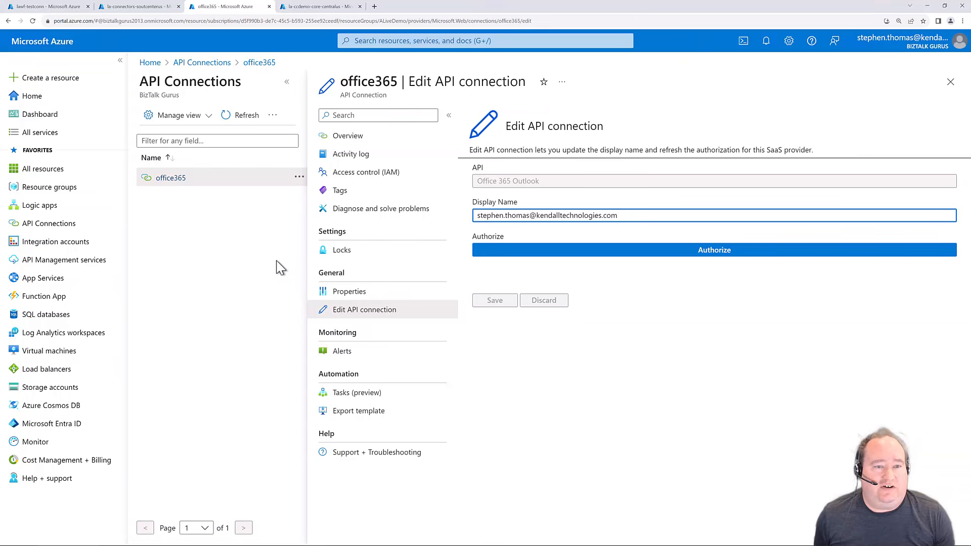
# Start adding an action after Send an email (V2) in the lawf-testconn workflow and review the runtime filter choices.
pyautogui.click(36, 7)
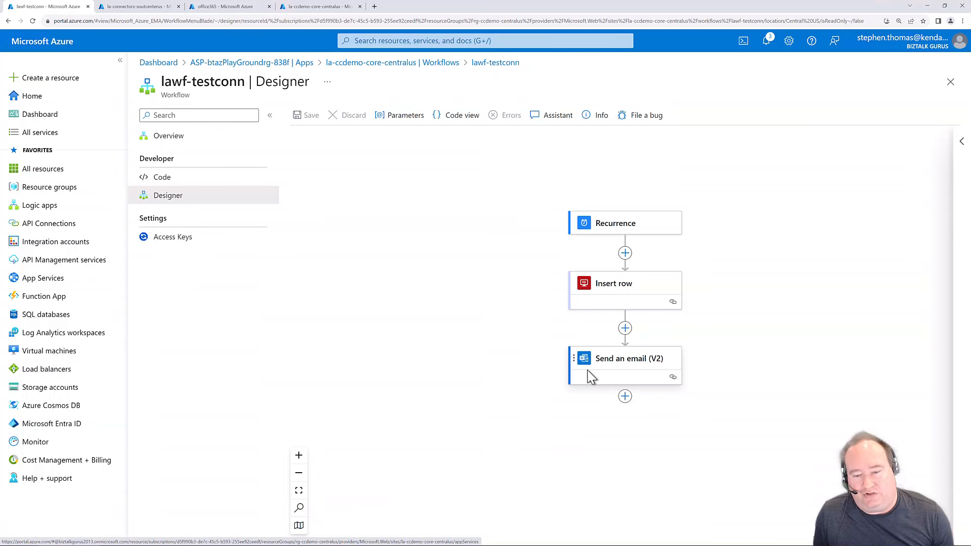
pyautogui.click(625, 396)
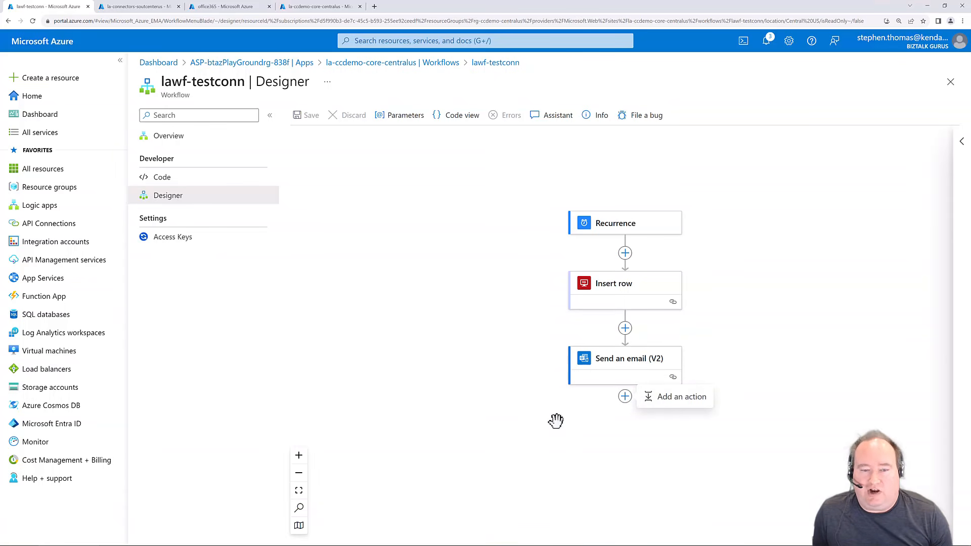
pyautogui.click(673, 398)
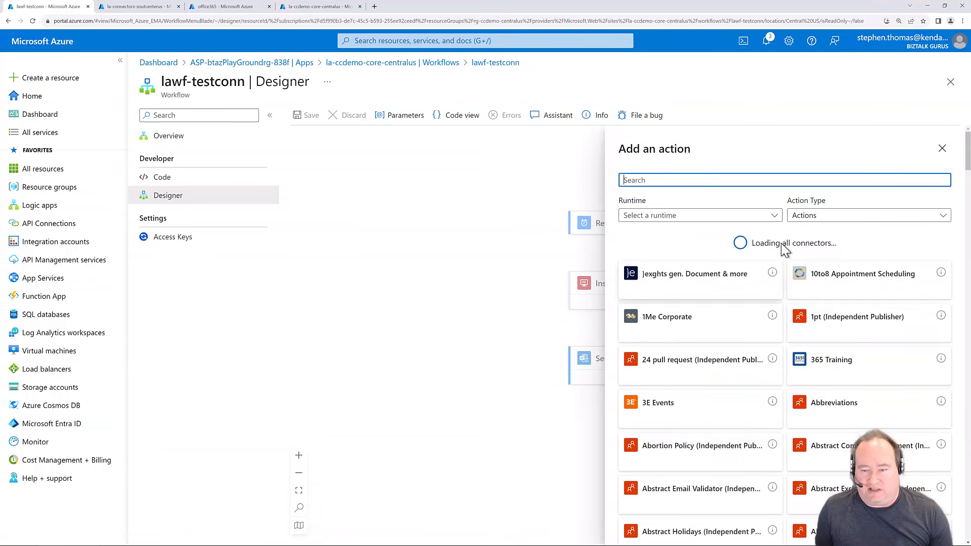
pyautogui.click(775, 216)
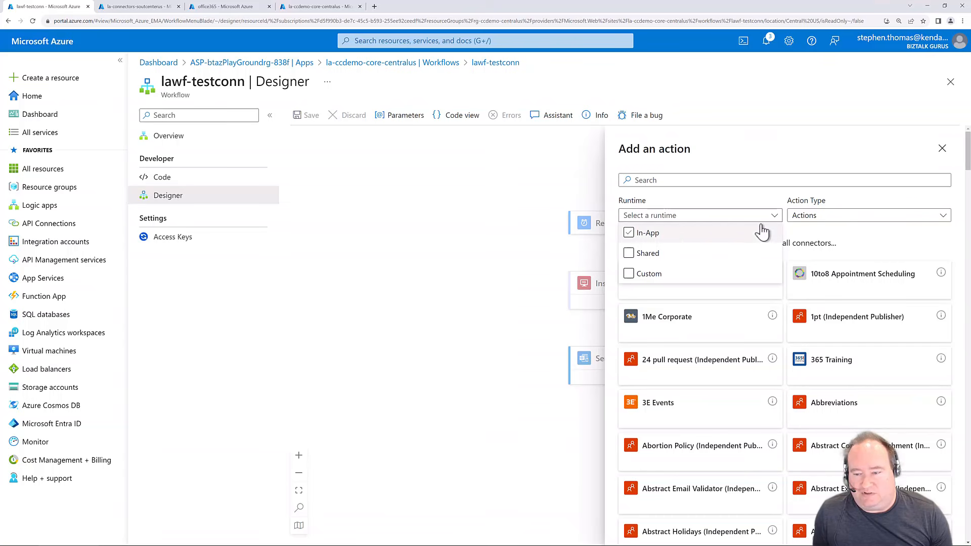
pyautogui.click(637, 236)
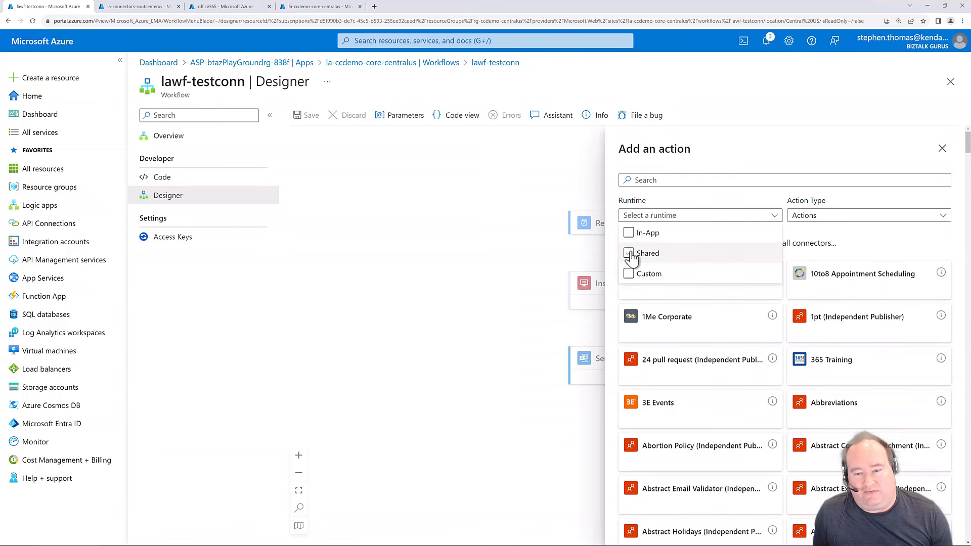
pyautogui.click(632, 234)
# Search the available actions for "service bus" and compare the In App and shared versions of the Service Bus connector.
pyautogui.click(648, 183)
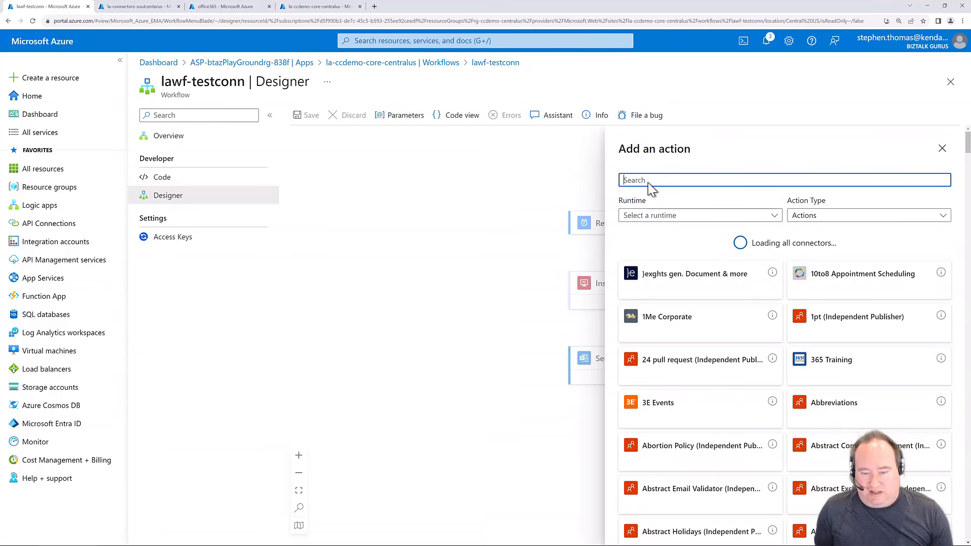
pyautogui.write('service bus')
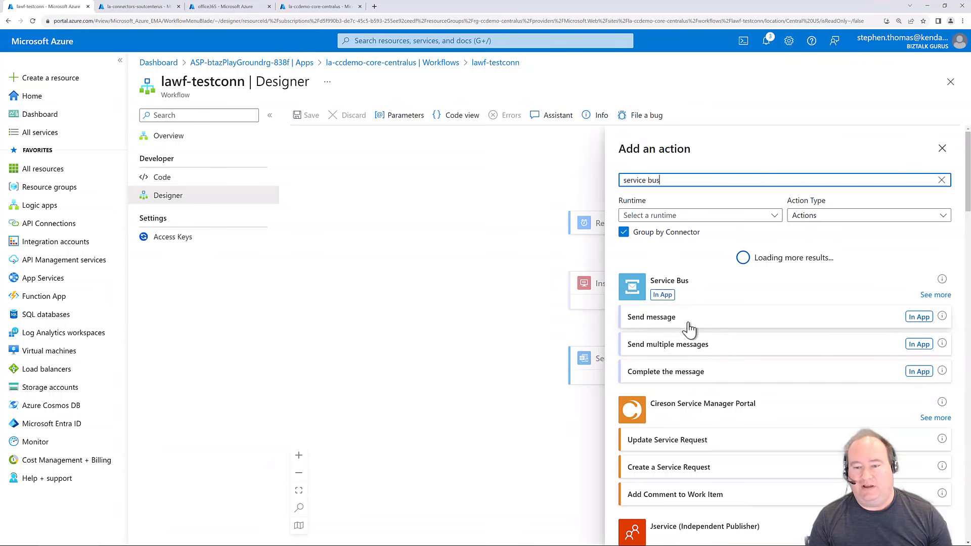
pyautogui.scroll(-2, 688, 331)
pyautogui.scroll(2, 688, 334)
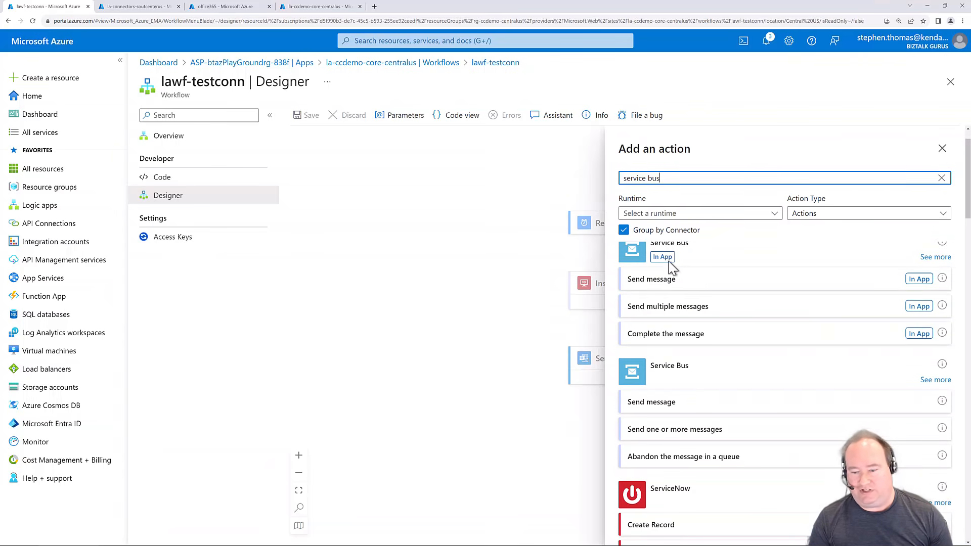
pyautogui.scroll(1, 673, 266)
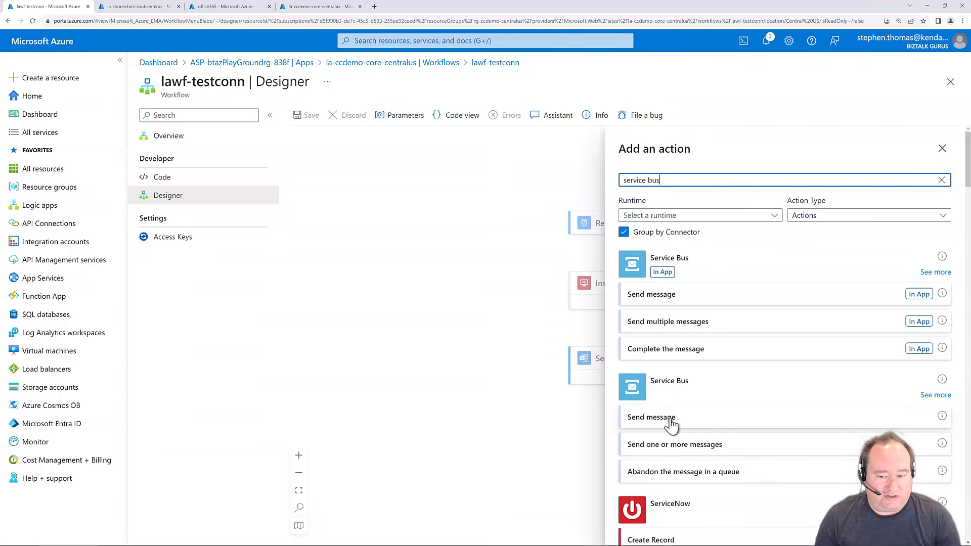
# Cancel adding the action and review the settings and connections of the Insert row and Send an email (V2) actions.
pyautogui.click(514, 315)
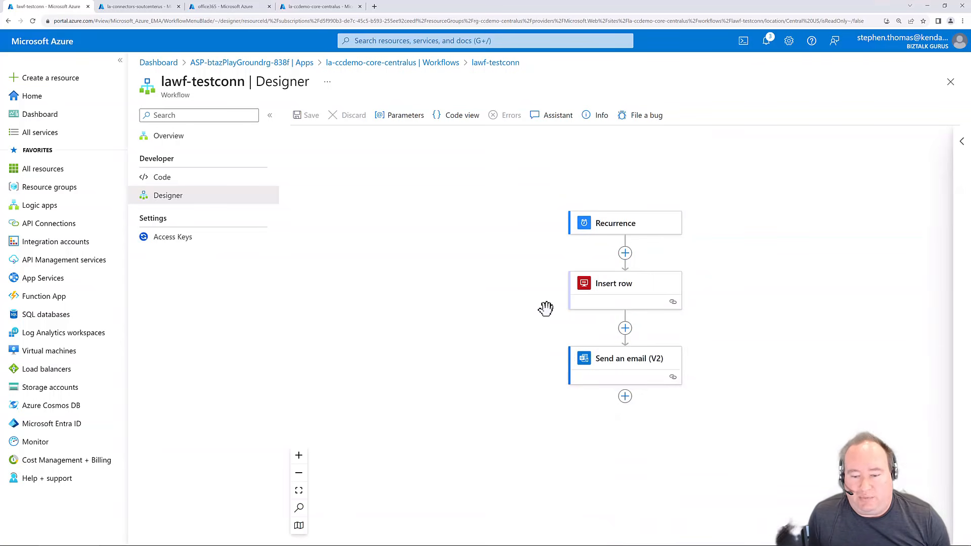
pyautogui.click(609, 298)
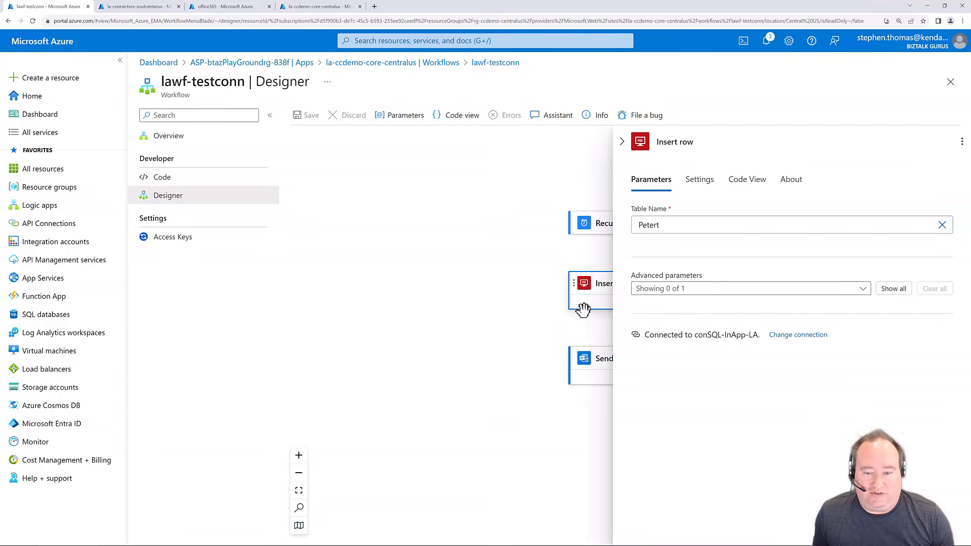
pyautogui.click(598, 372)
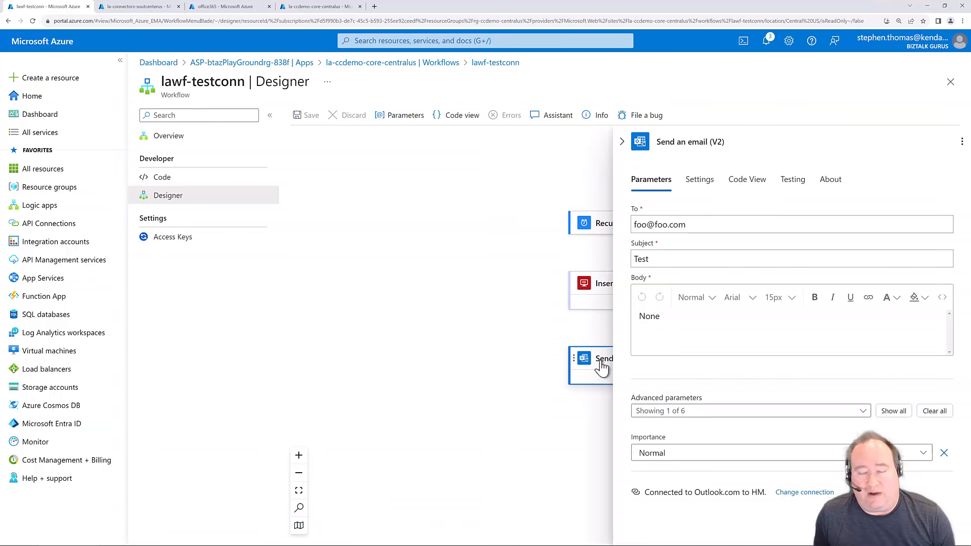
pyautogui.click(524, 347)
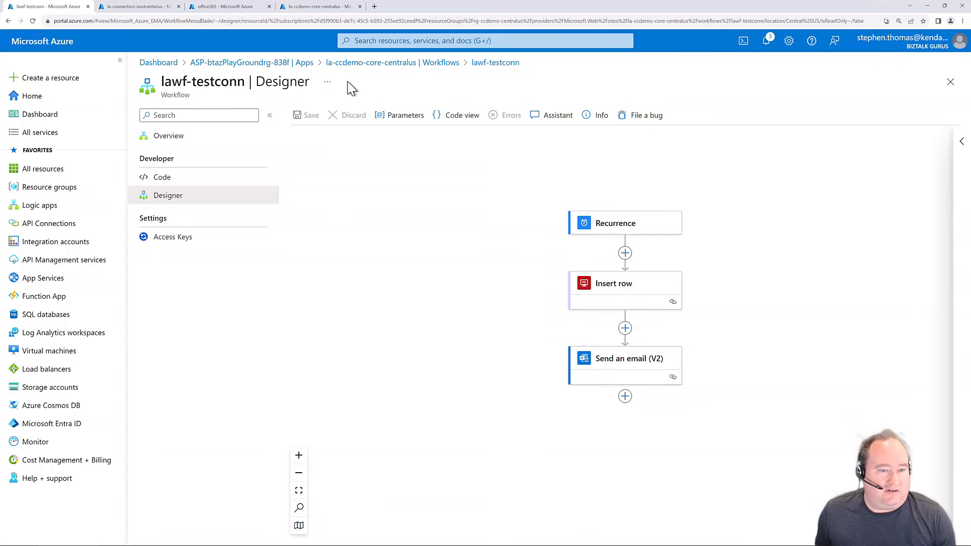
# Open the connections of the la-ccdemo-core-centralus logic app and compare its API connections with its service provider connections.
pyautogui.click(347, 63)
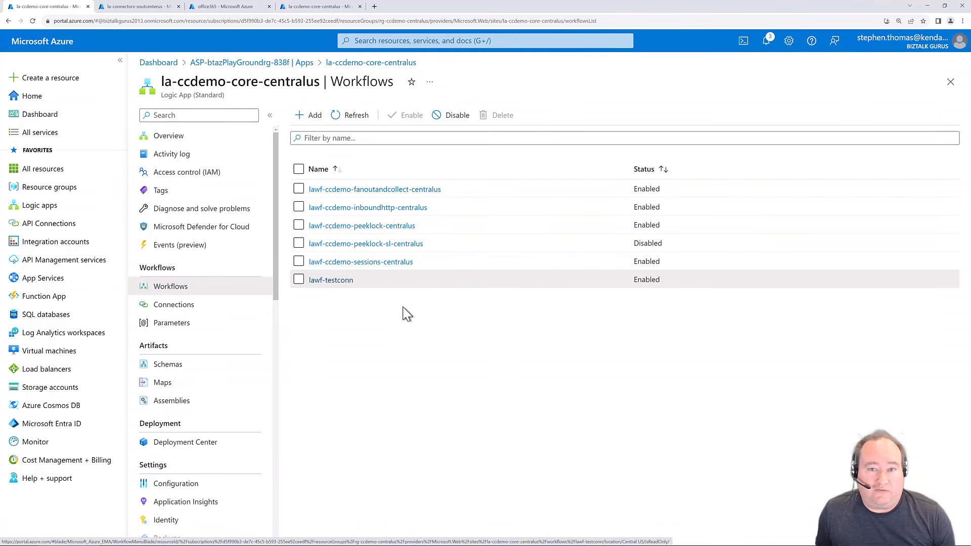
pyautogui.click(177, 306)
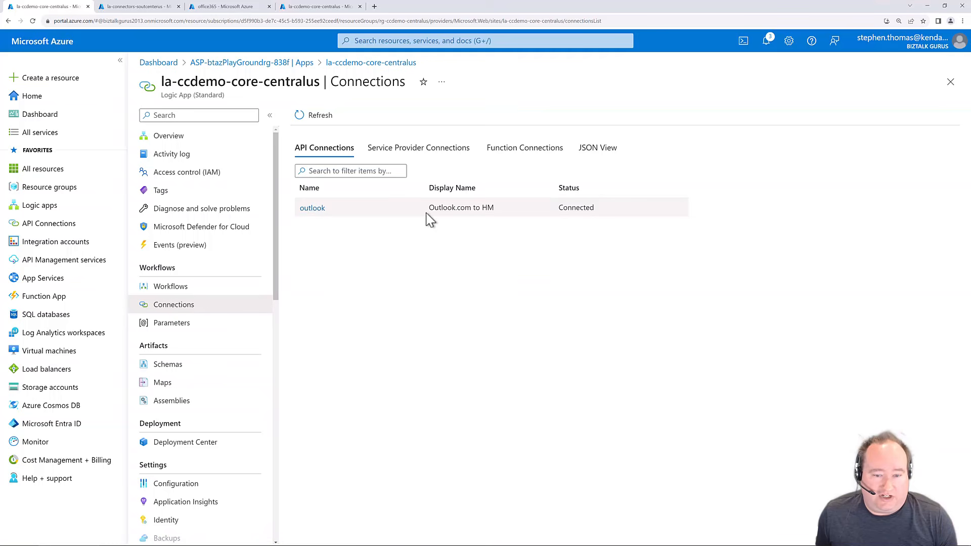
pyautogui.click(434, 151)
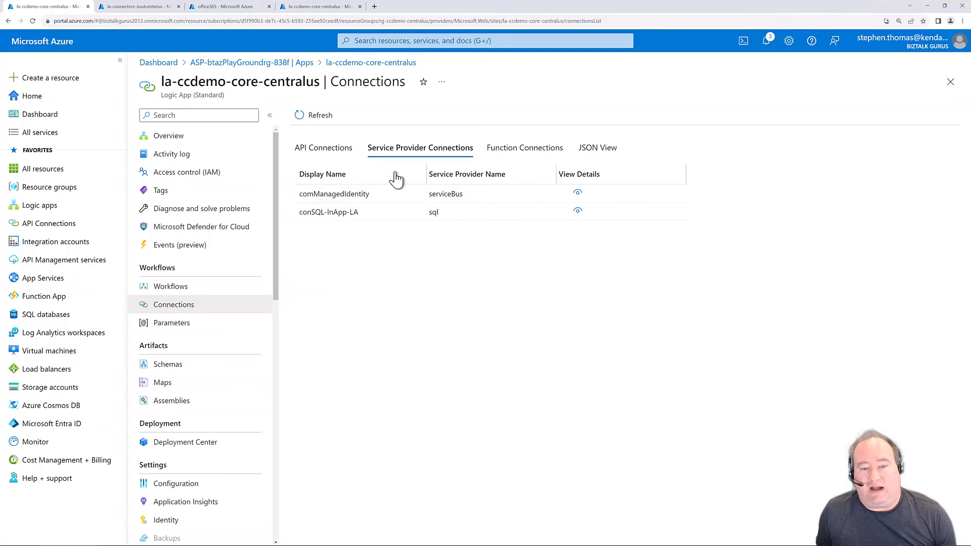
pyautogui.click(328, 149)
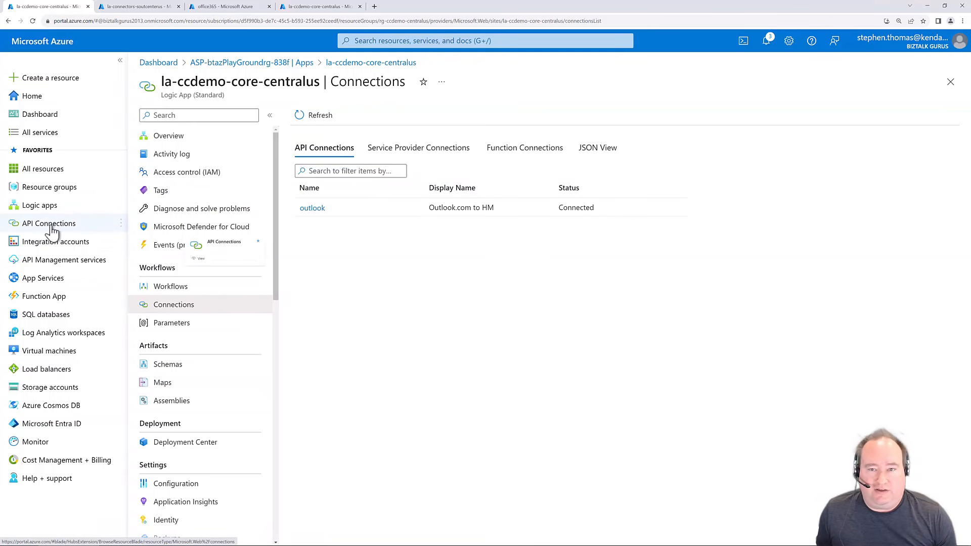
pyautogui.moveTo(53, 229)
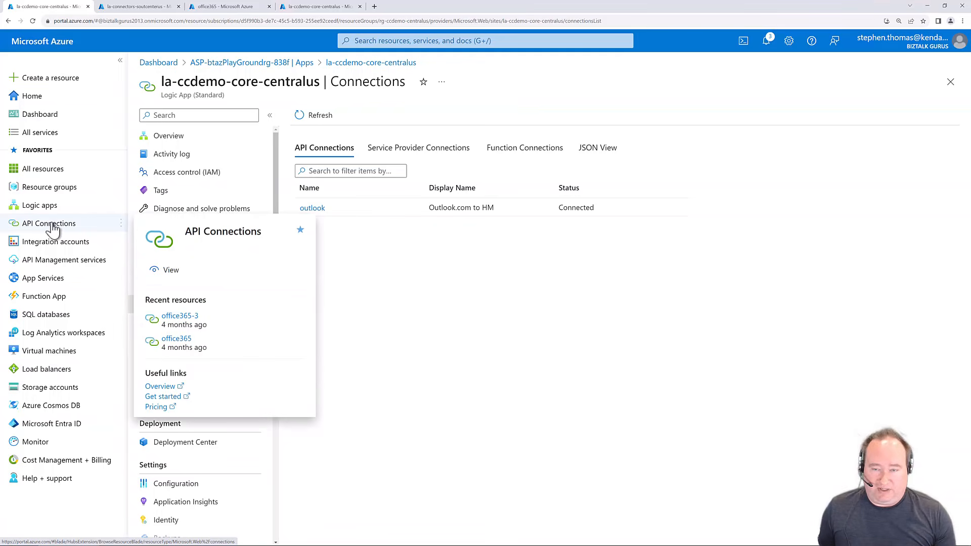
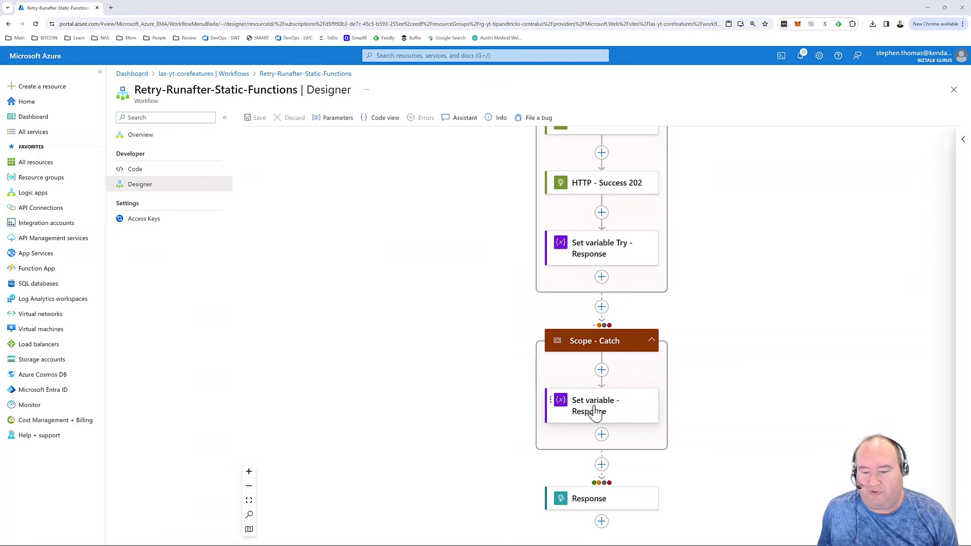
# Review the parameters of the Set variable Try - Response action and the networking settings of the HTTP - Error 404 action.
pyautogui.click(600, 252)
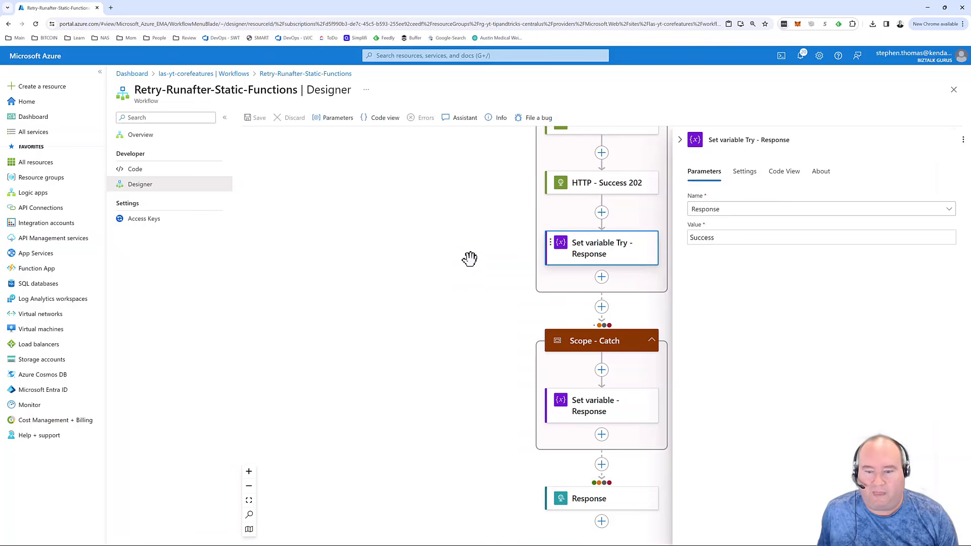
pyautogui.click(468, 258)
pyautogui.scroll(3, 488, 282)
pyautogui.scroll(4, 483, 283)
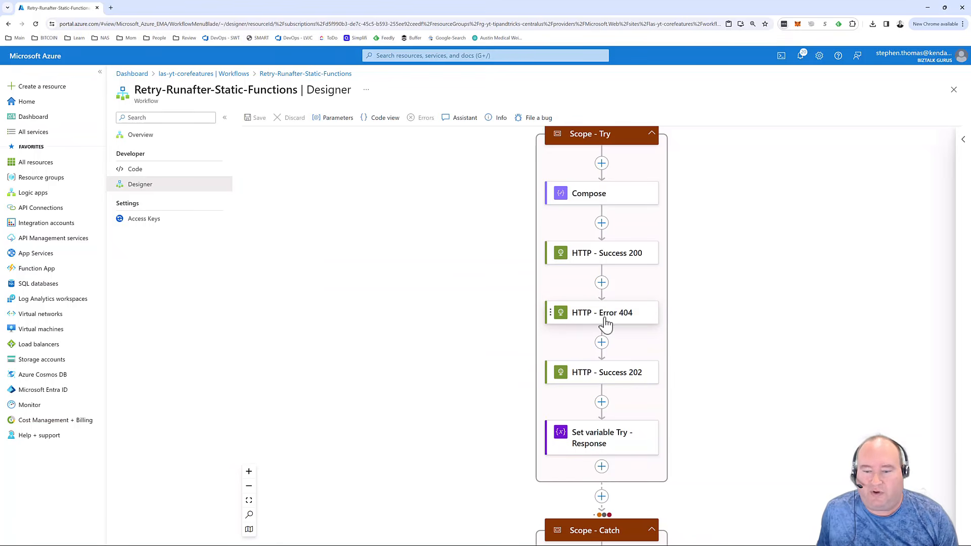
pyautogui.rightClick(626, 317)
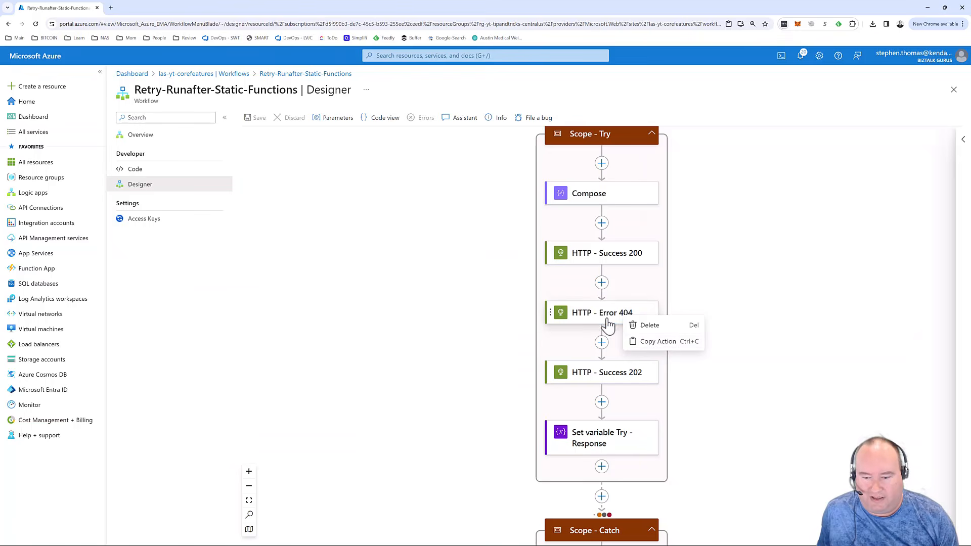
pyautogui.click(609, 320)
pyautogui.click(744, 172)
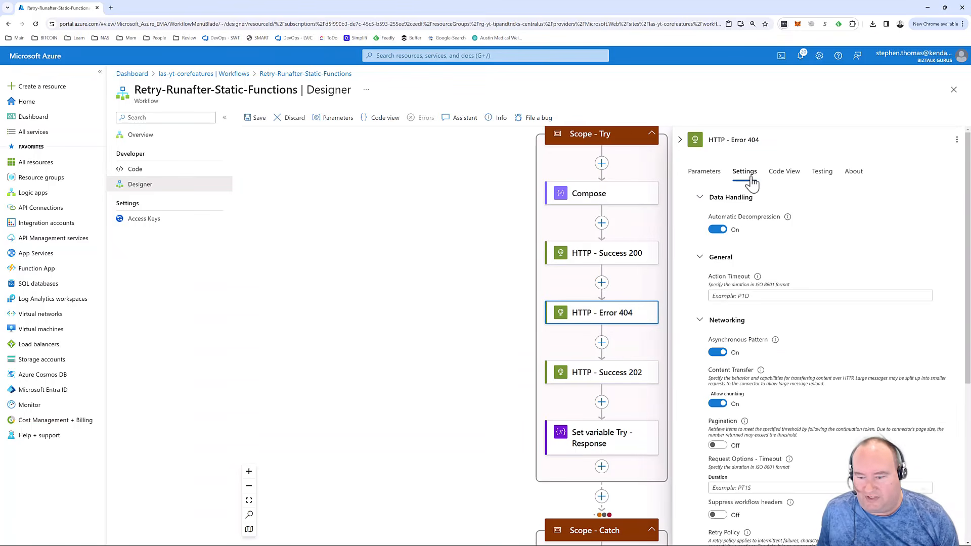
pyautogui.scroll(-2, 832, 420)
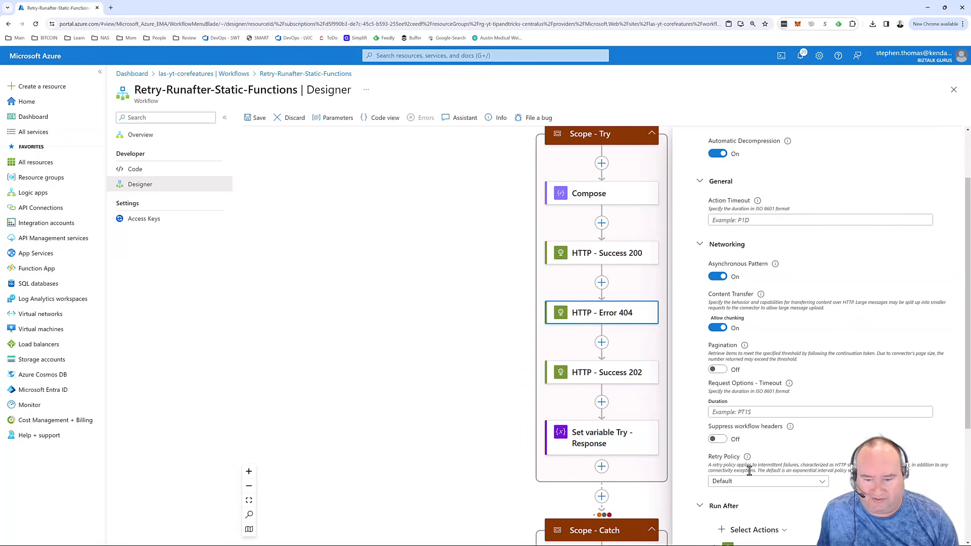
pyautogui.scroll(-1, 830, 480)
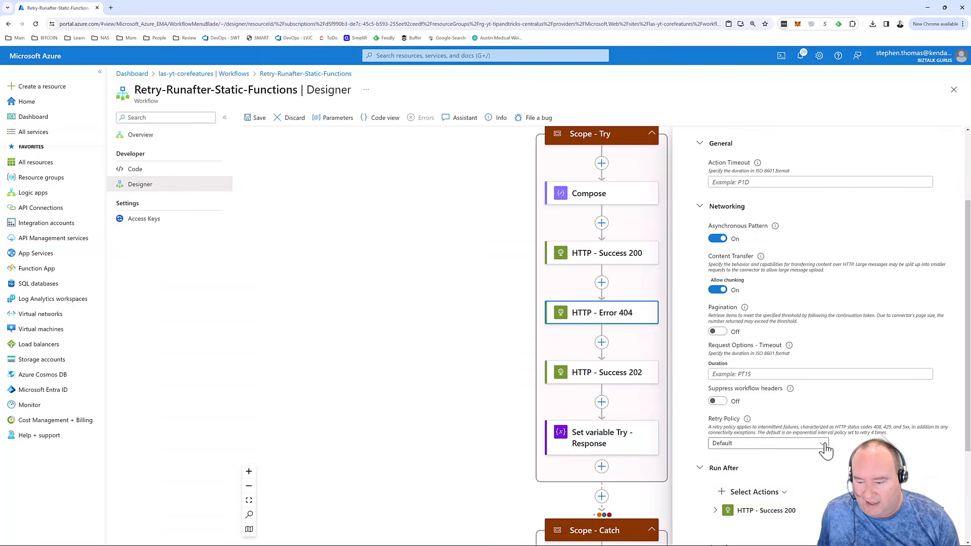
# Try the Fixed Interval retry policy on the HTTP - Error 404 action, return it to Default and close the action's details.
pyautogui.click(825, 447)
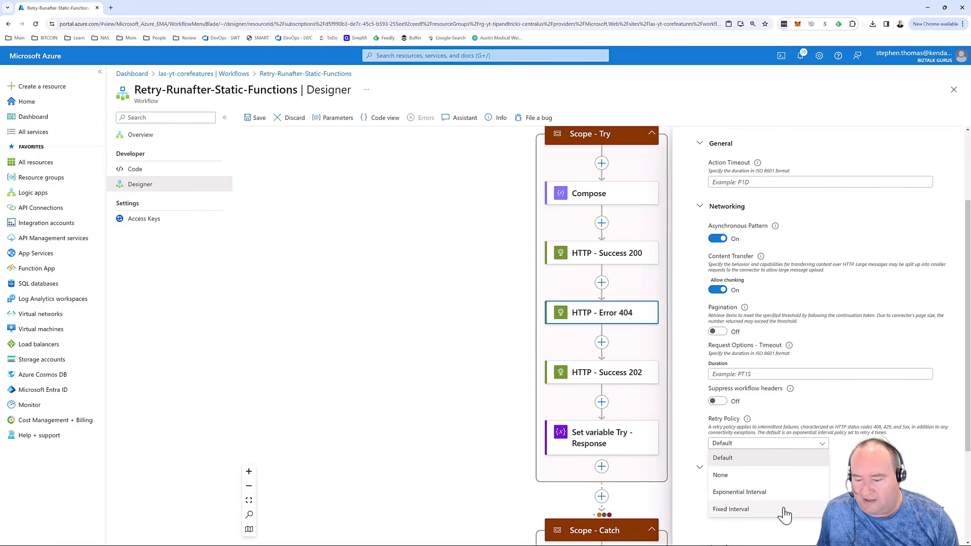
pyautogui.click(727, 509)
pyautogui.scroll(-2, 736, 430)
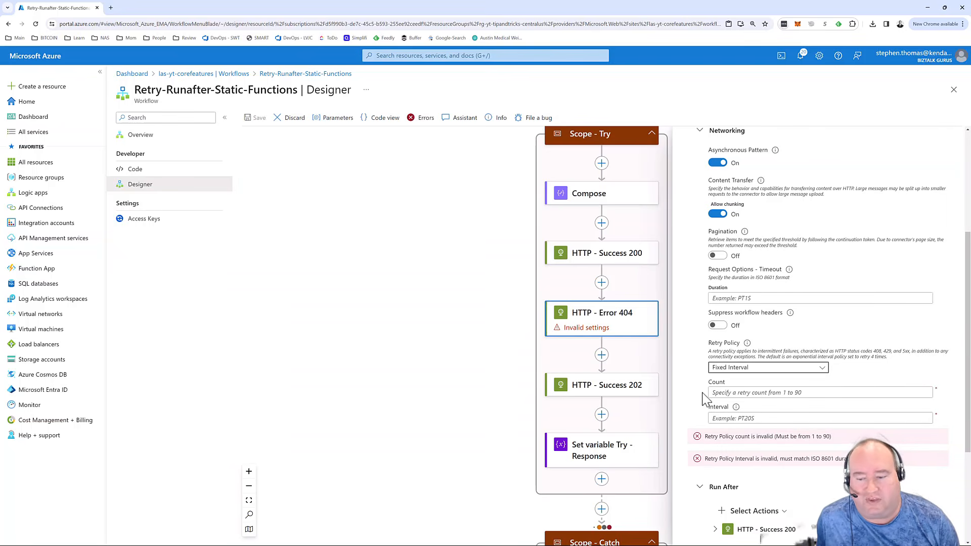
pyautogui.click(739, 369)
pyautogui.click(730, 390)
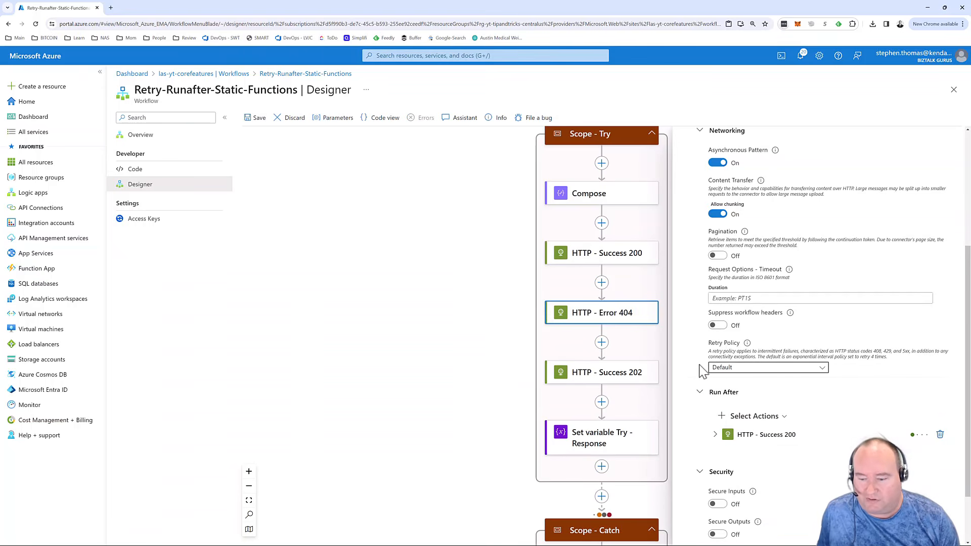
pyautogui.click(502, 325)
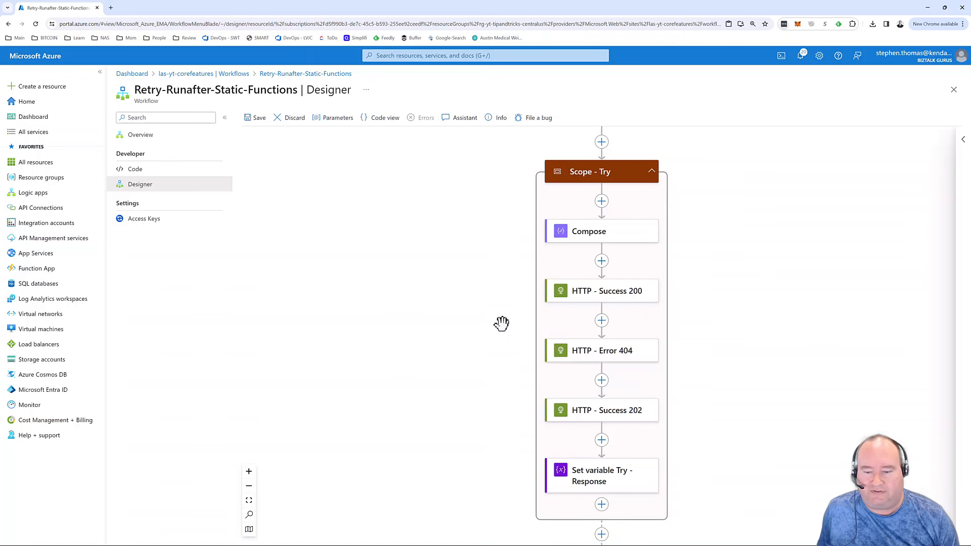
# Examine the Run After settings of Scope - Catch, including the selectable actions and the outcome conditions for Scope - Try.
pyautogui.scroll(-5, 502, 325)
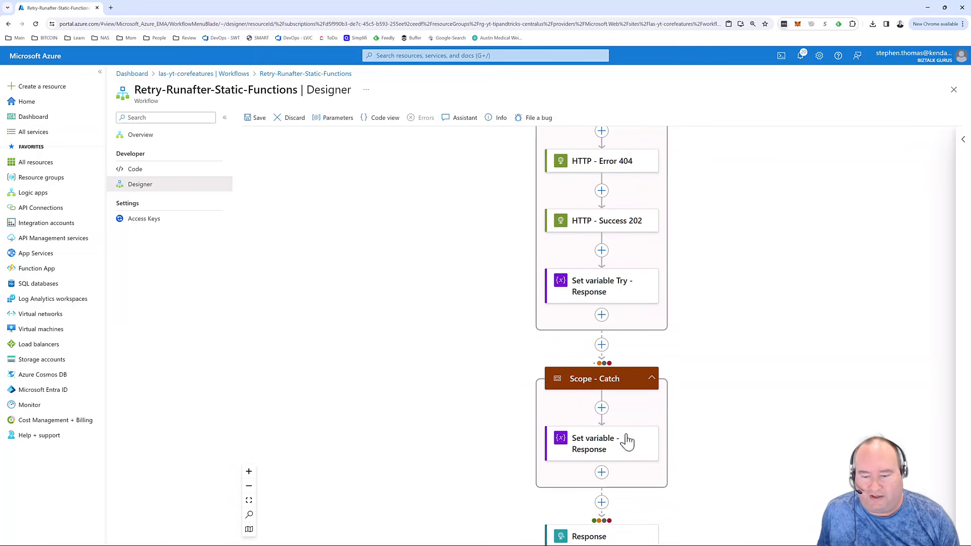
pyautogui.click(586, 389)
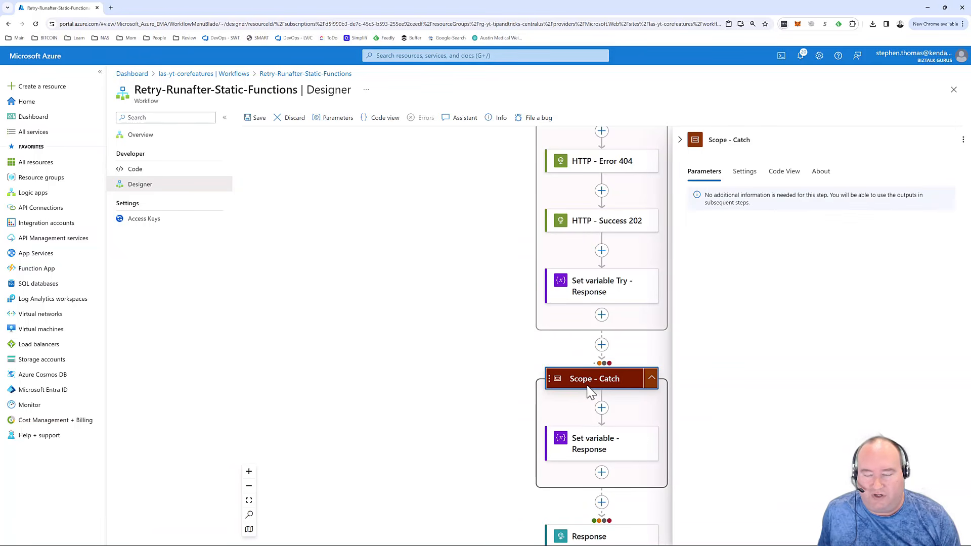
pyautogui.click(749, 174)
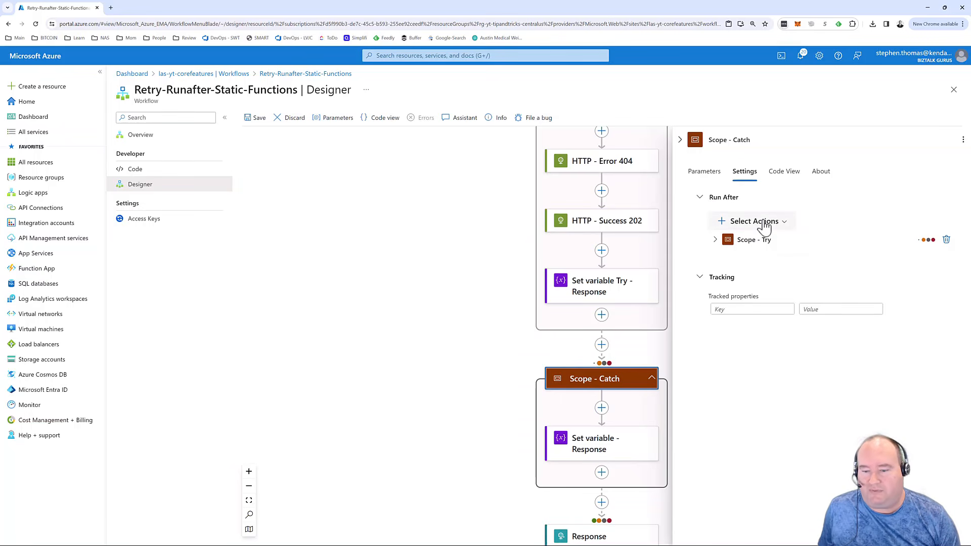
pyautogui.click(723, 223)
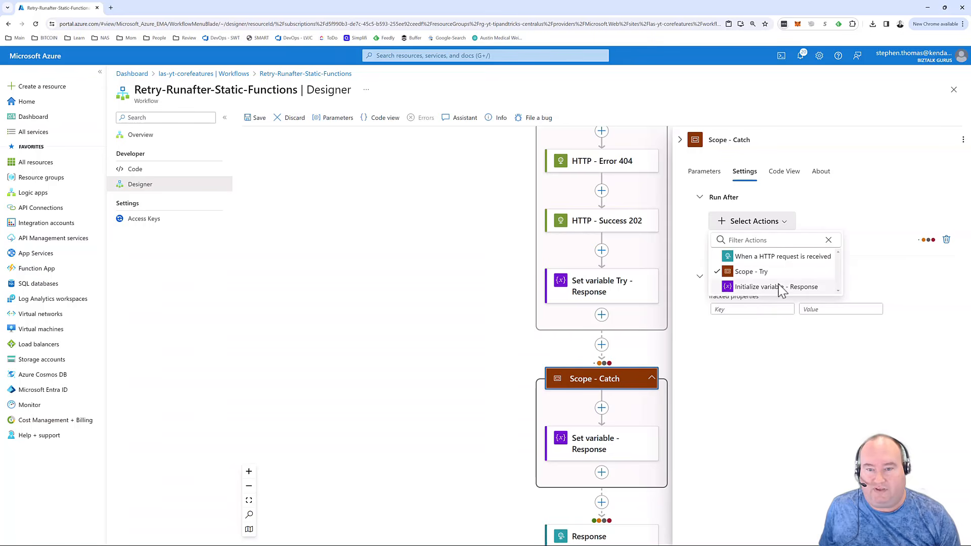
pyautogui.click(686, 248)
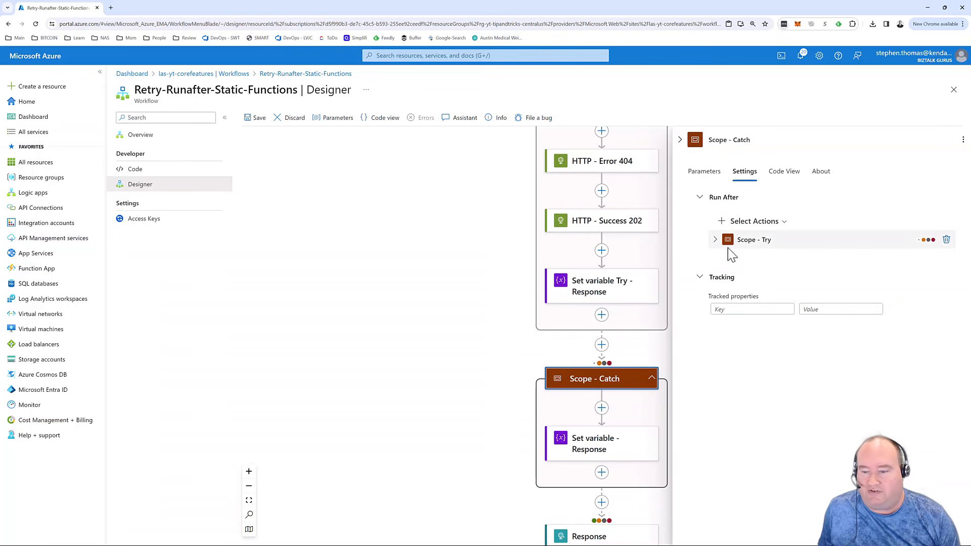
pyautogui.click(715, 240)
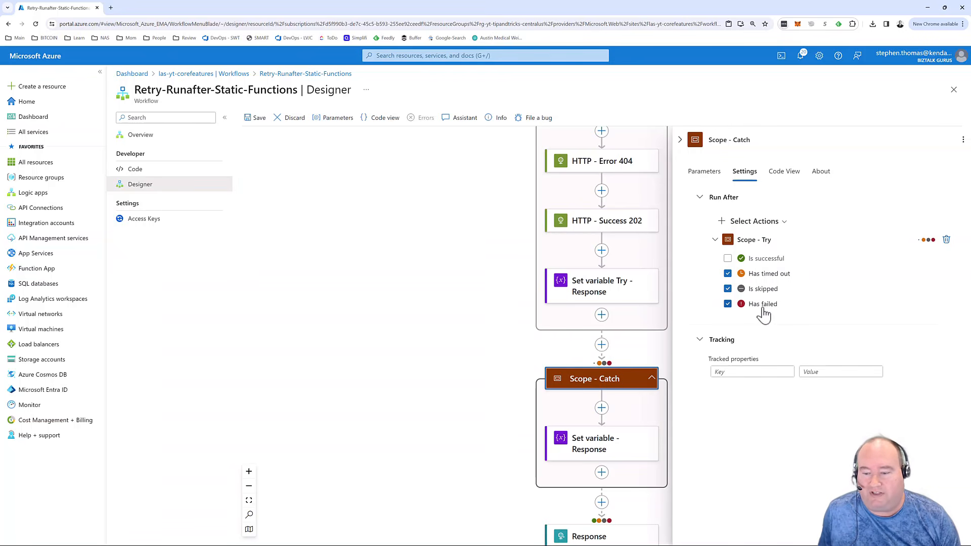
pyautogui.click(715, 240)
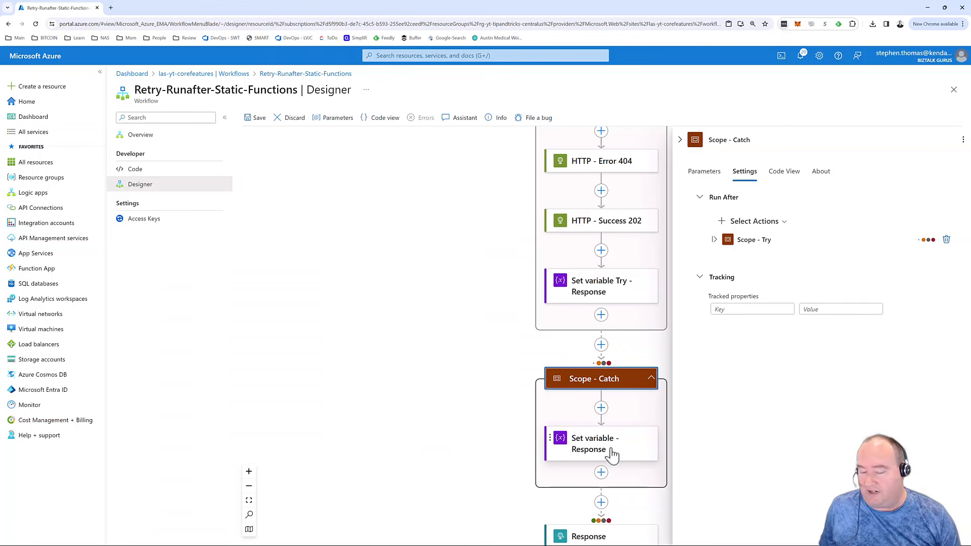
# Switch to Postman and send the Basics-1 request to the Retry-Runafter-Static-Functions workflow.
pyautogui.hotkey('alt', 'Tab')
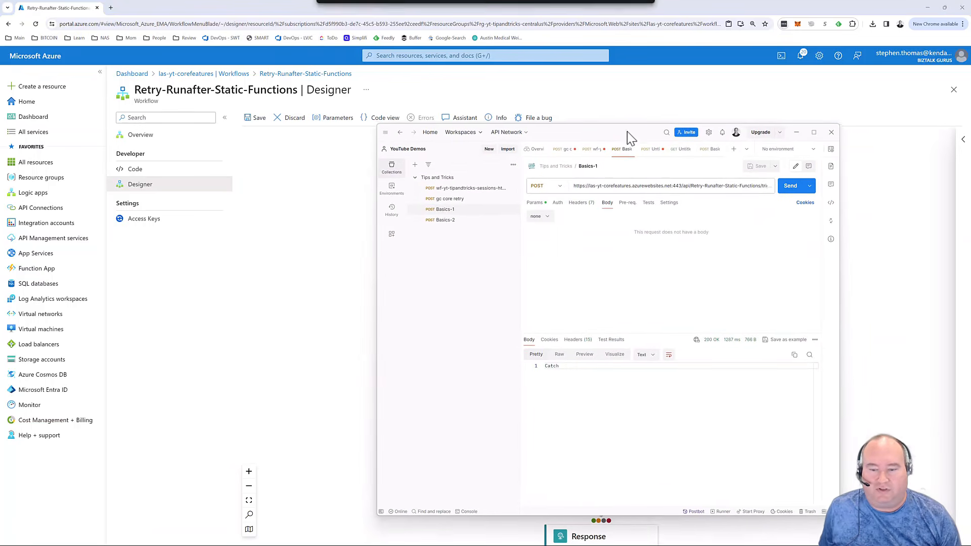
pyautogui.moveTo(627, 132); pyautogui.dragTo(630, 133)
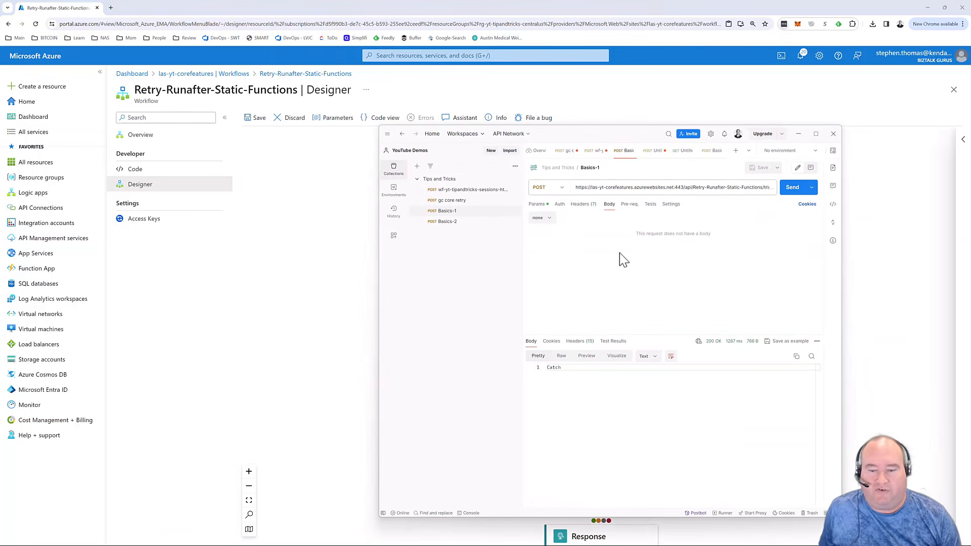
pyautogui.click(789, 197)
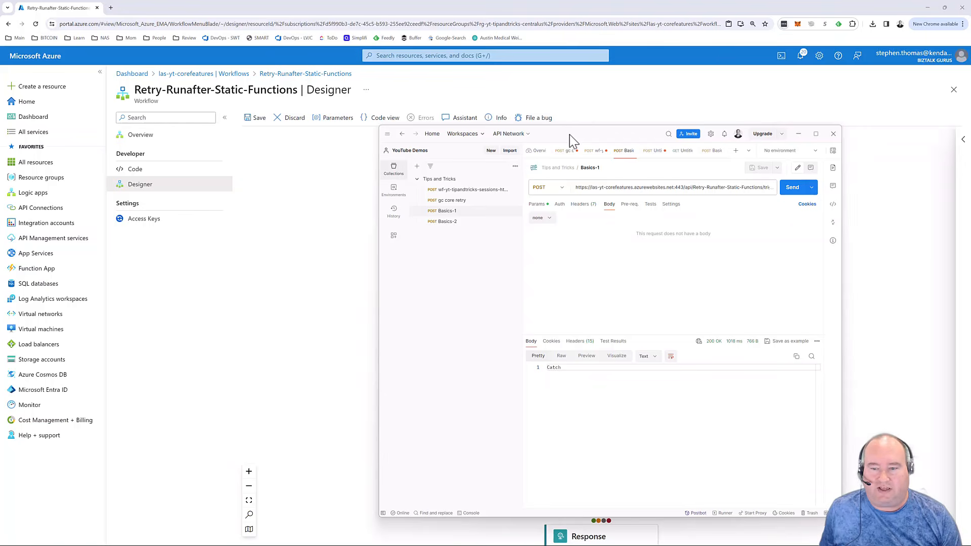
# Return to the Azure portal, leave the designer discarding unsaved edits, and examine the status of each action in the latest run.
pyautogui.hotkey('alt', 'Tab')
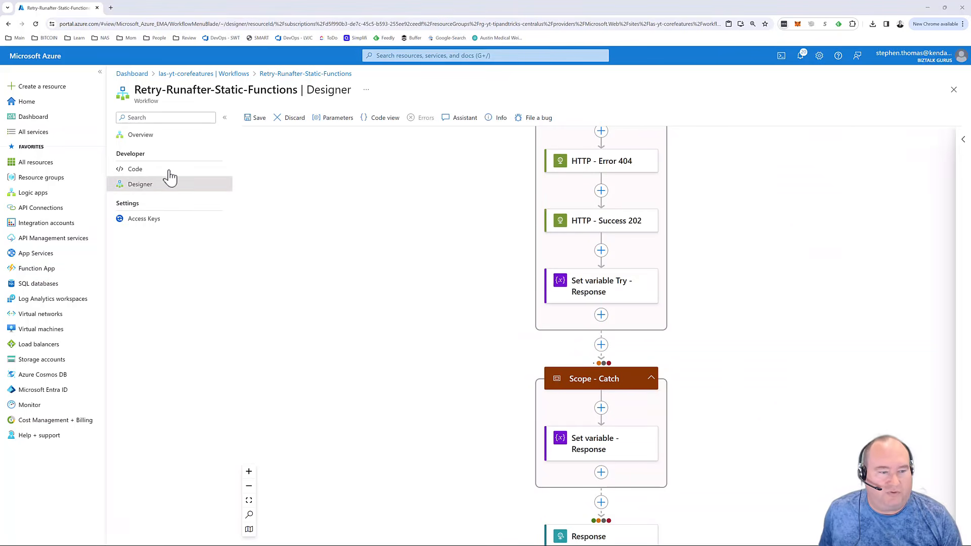
pyautogui.click(140, 135)
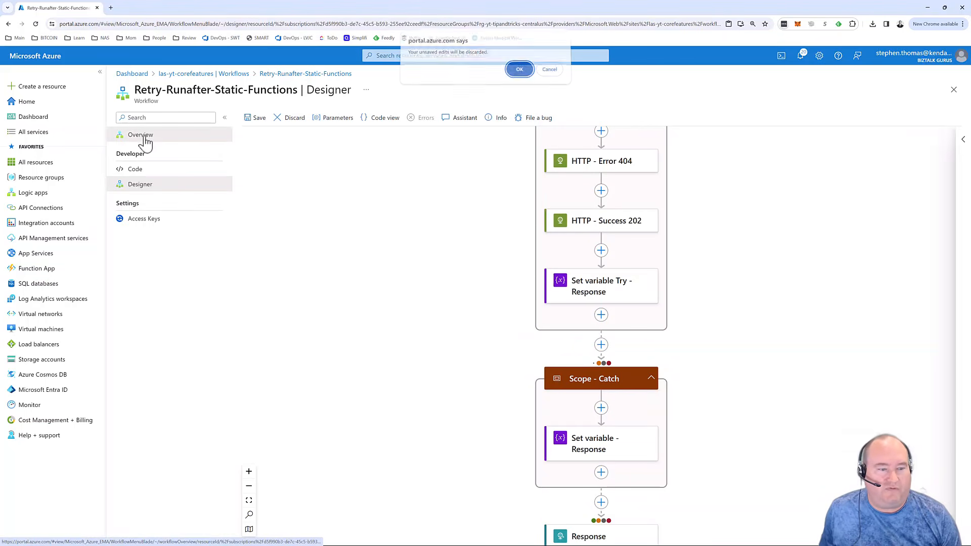
pyautogui.click(520, 72)
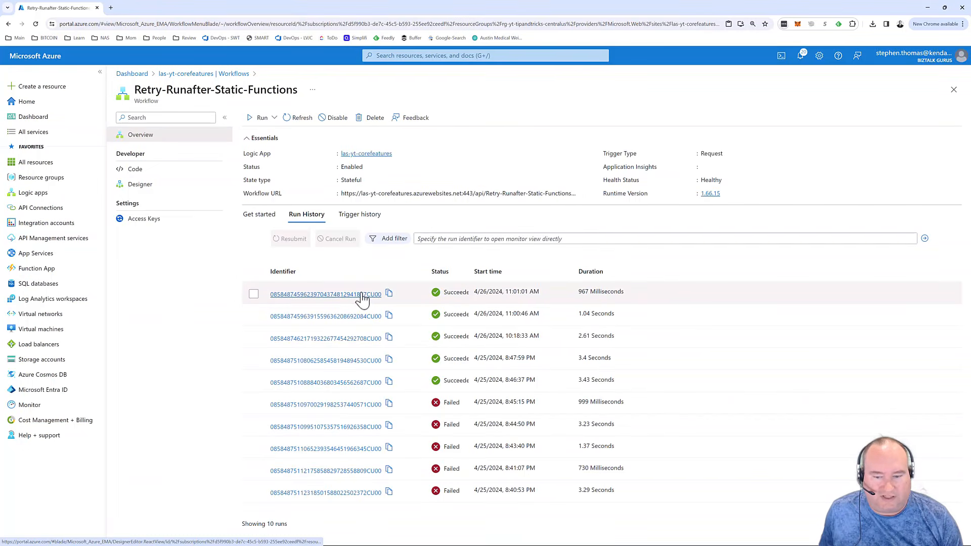
pyautogui.click(363, 298)
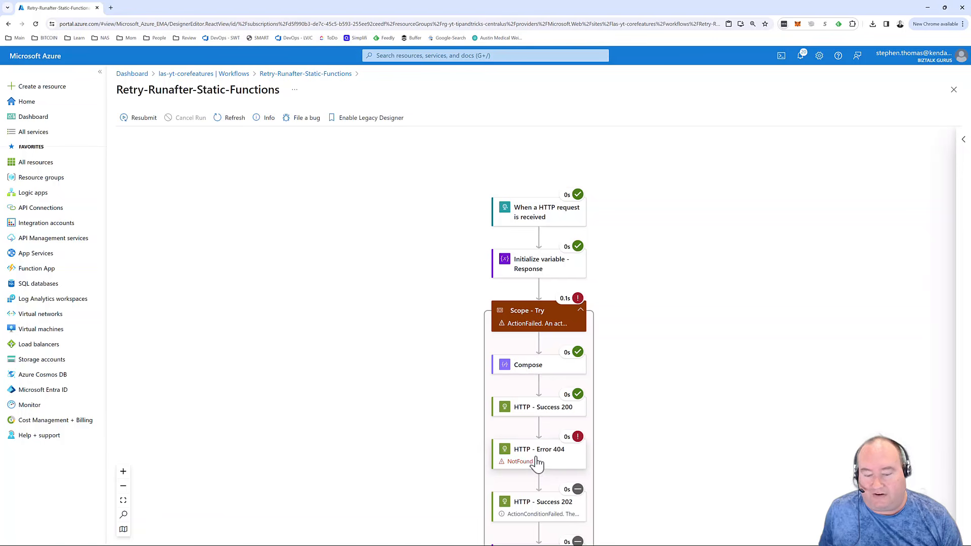
pyautogui.scroll(-4, 537, 463)
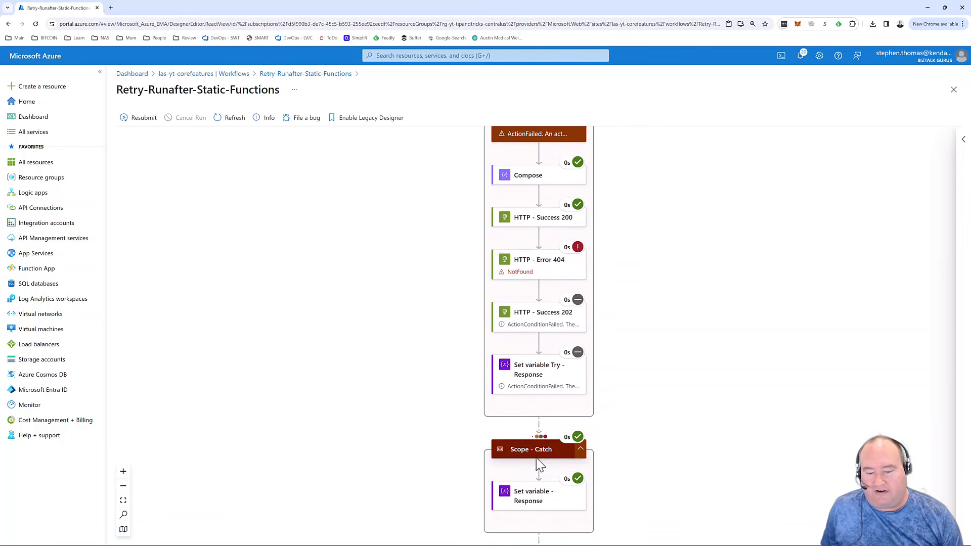
pyautogui.scroll(-2, 538, 463)
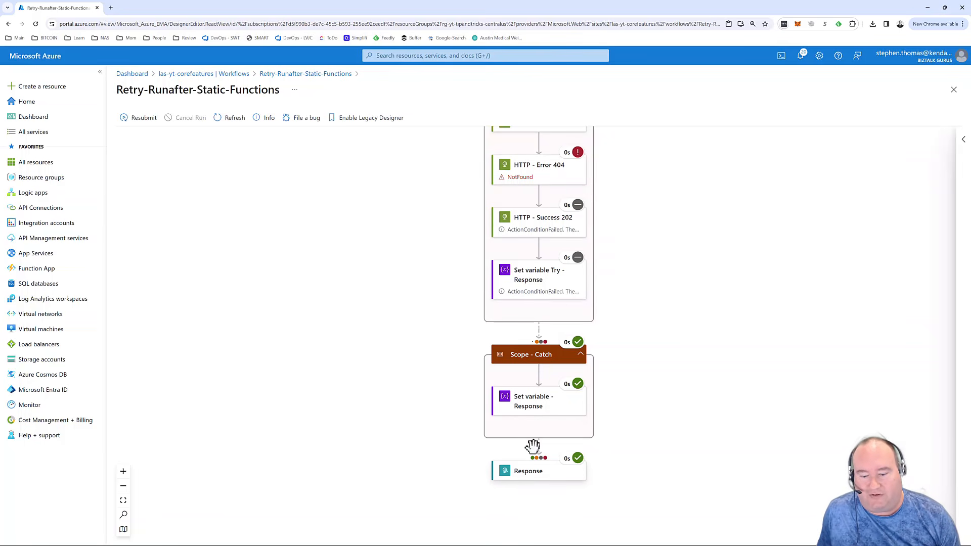
pyautogui.scroll(1, 469, 436)
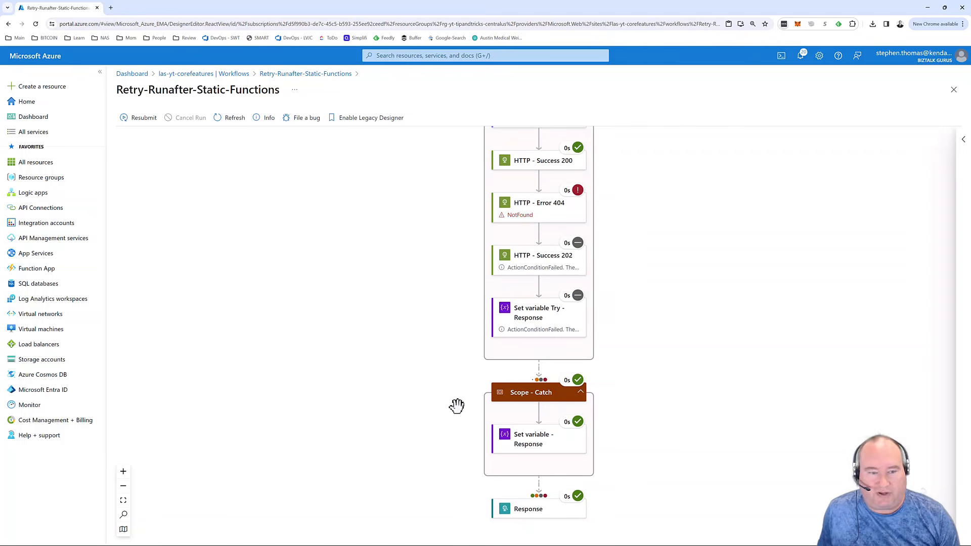
# Reopen the workflow in the designer and rename the HTTP - Error 404 action as HTTP - Error 429.
pyautogui.click(303, 75)
pyautogui.click(147, 185)
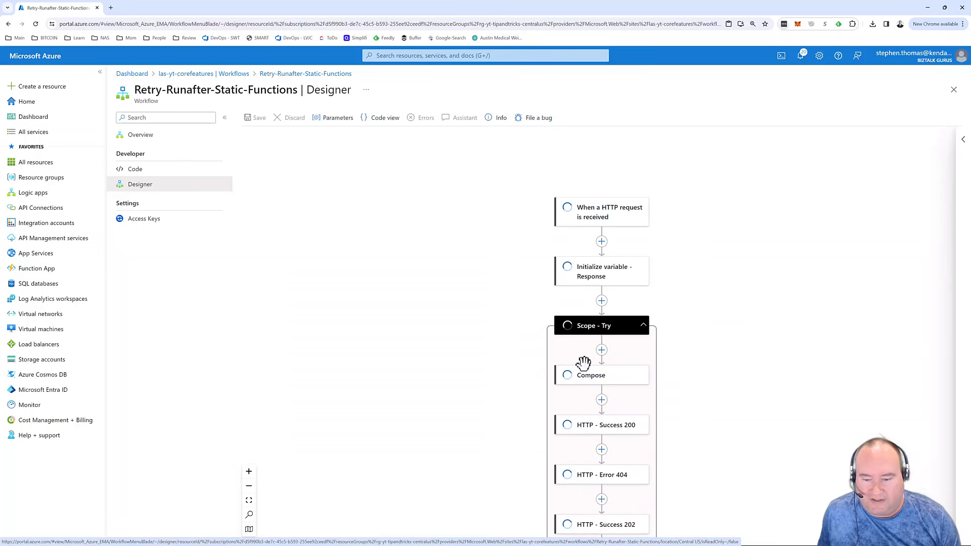
pyautogui.click(614, 483)
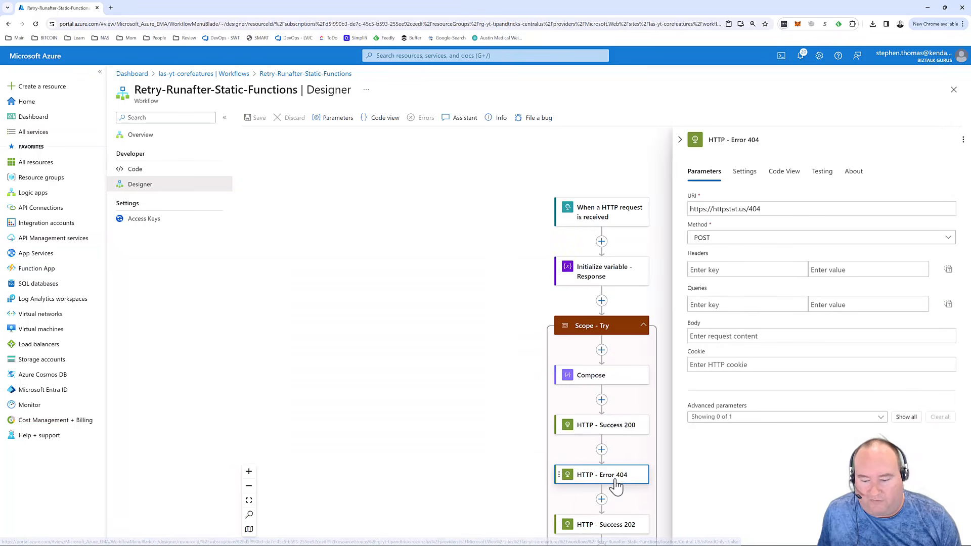
pyautogui.click(781, 137)
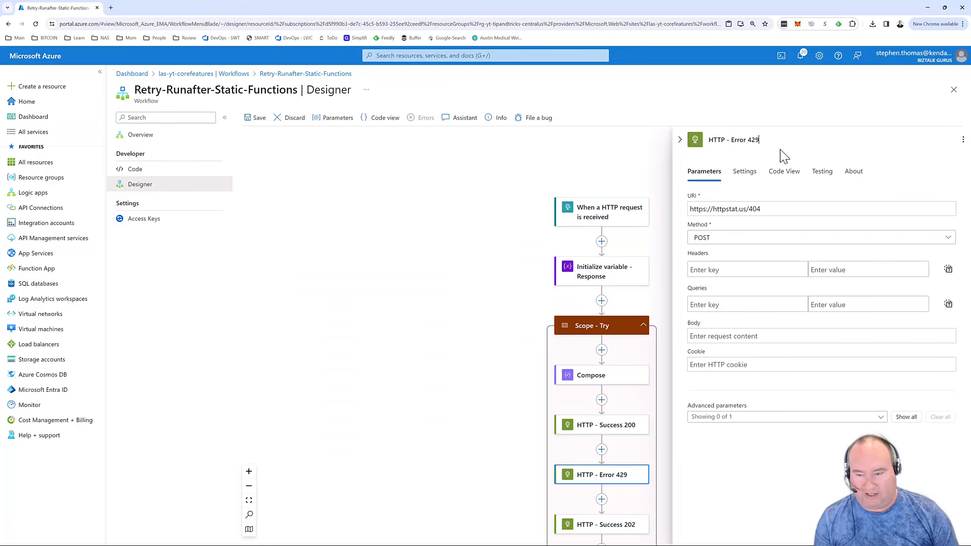
# Change the status code in the HTTP - Error 429 action's httpstat.us URI to match its name and save the workflow.
pyautogui.click(785, 209)
pyautogui.press('BackSpace')
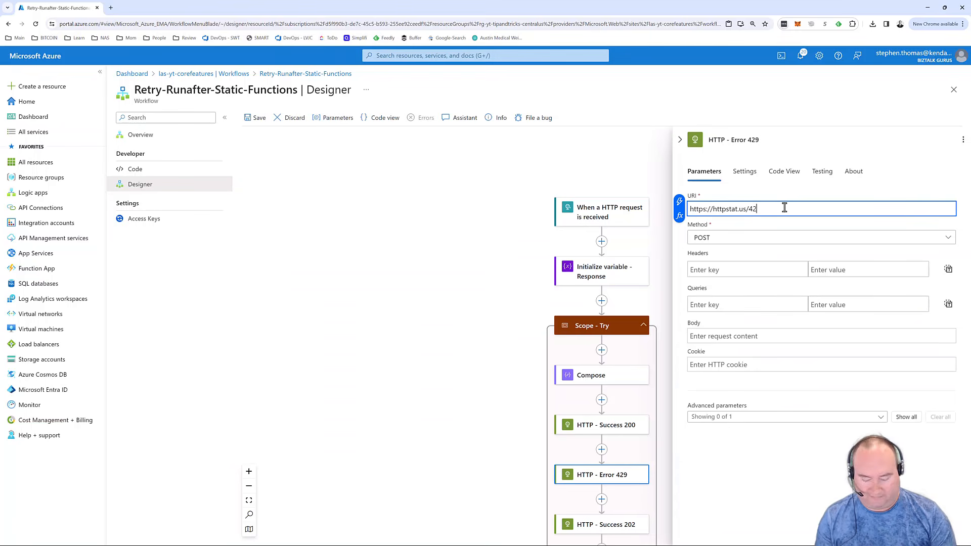
pyautogui.click(521, 174)
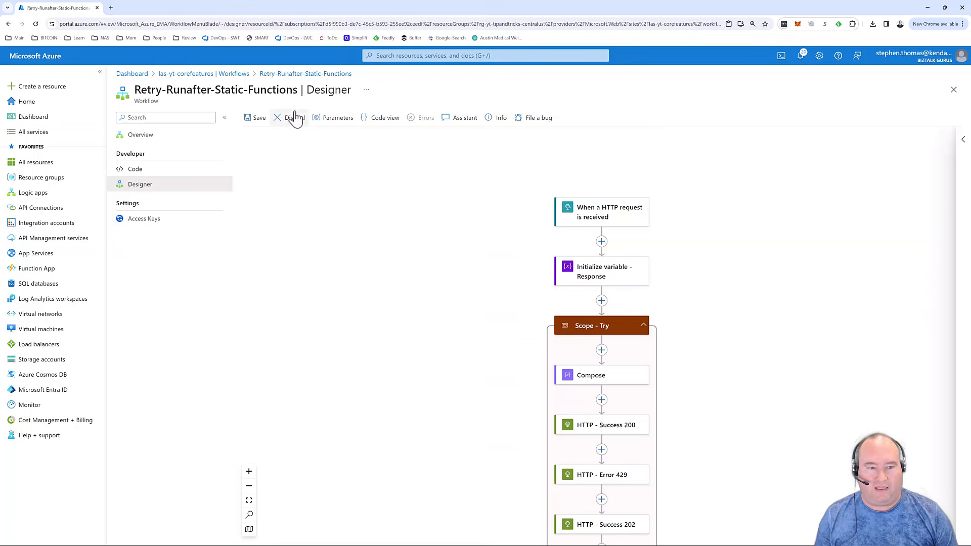
pyautogui.click(255, 122)
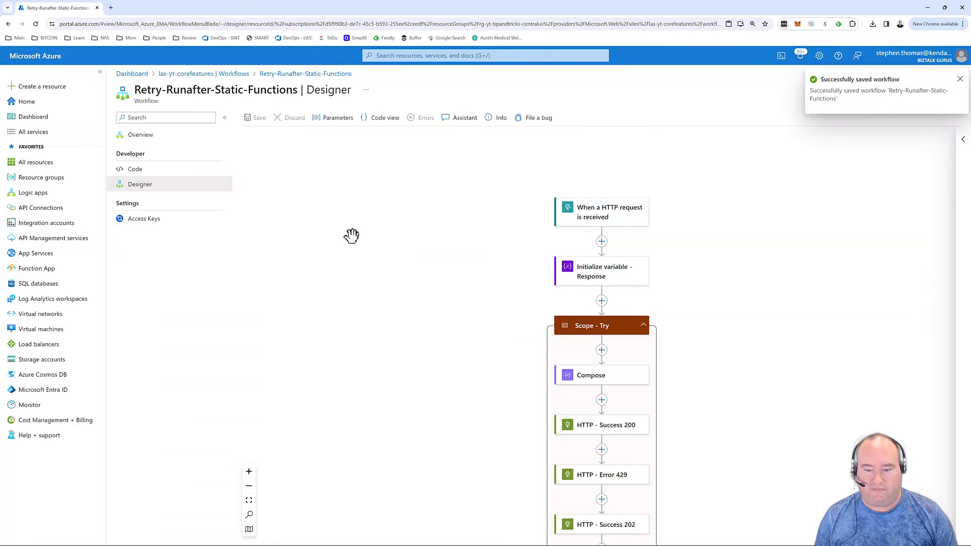
# Switch to Postman and send the Basics-1 request again to run the saved workflow.
pyautogui.scroll(-1, 375, 271)
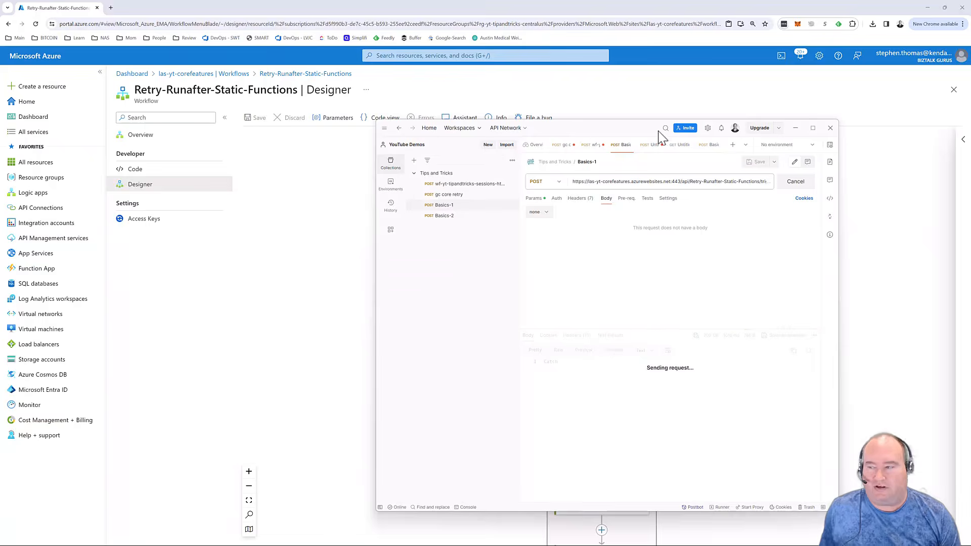
pyautogui.moveTo(658, 132); pyautogui.dragTo(0, 132)
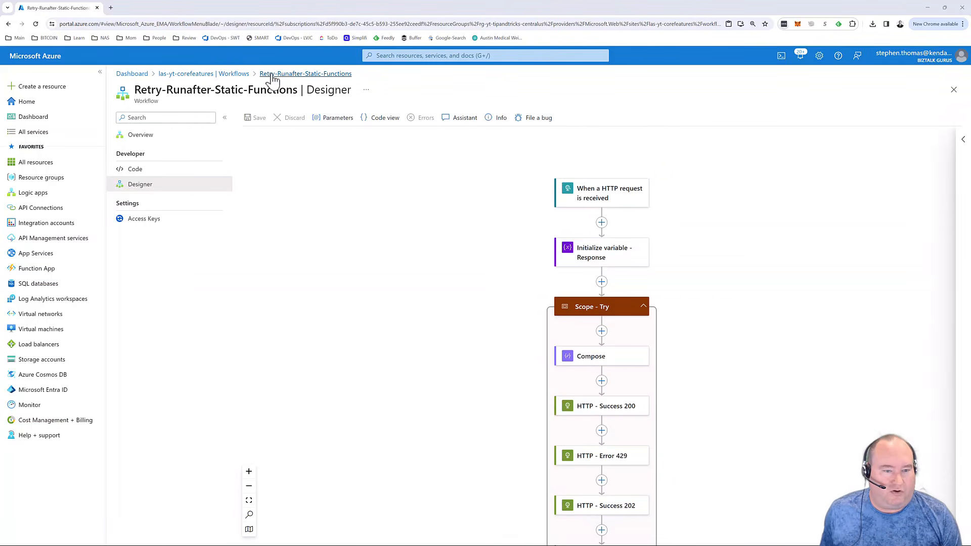
# Open the running entry in the workflow's run history and examine the status of each action in the Try and Catch scopes.
pyautogui.click(130, 135)
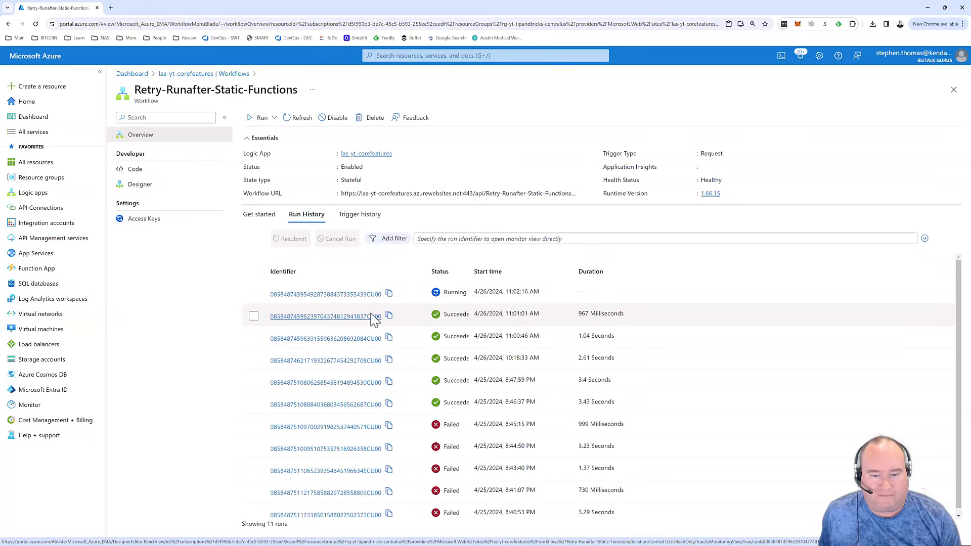
pyautogui.click(354, 302)
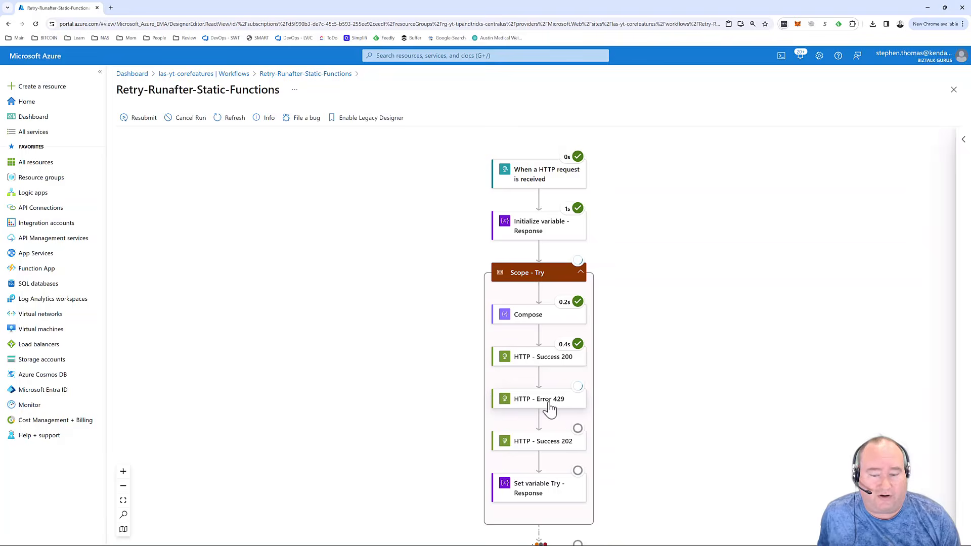
pyautogui.scroll(-2, 544, 427)
pyautogui.scroll(-1, 542, 514)
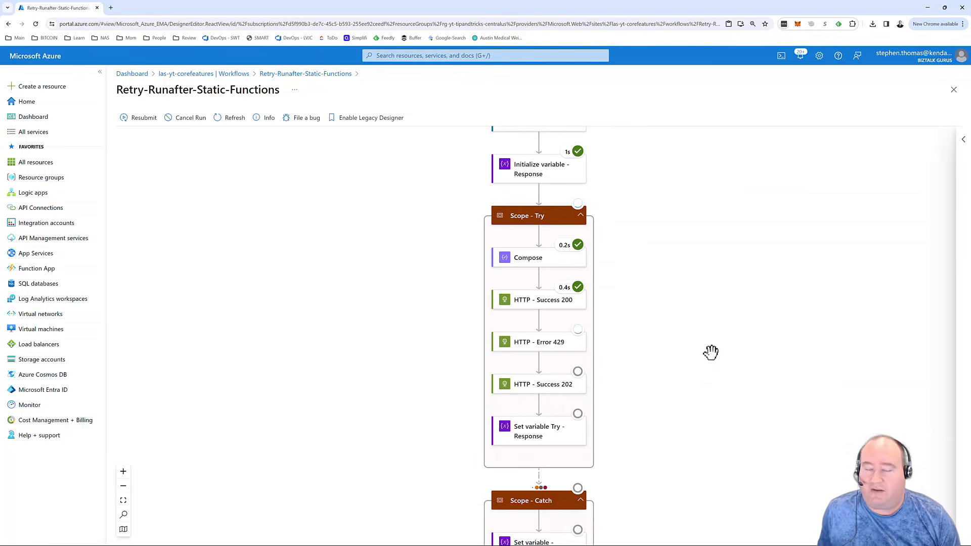
pyautogui.scroll(2, 694, 345)
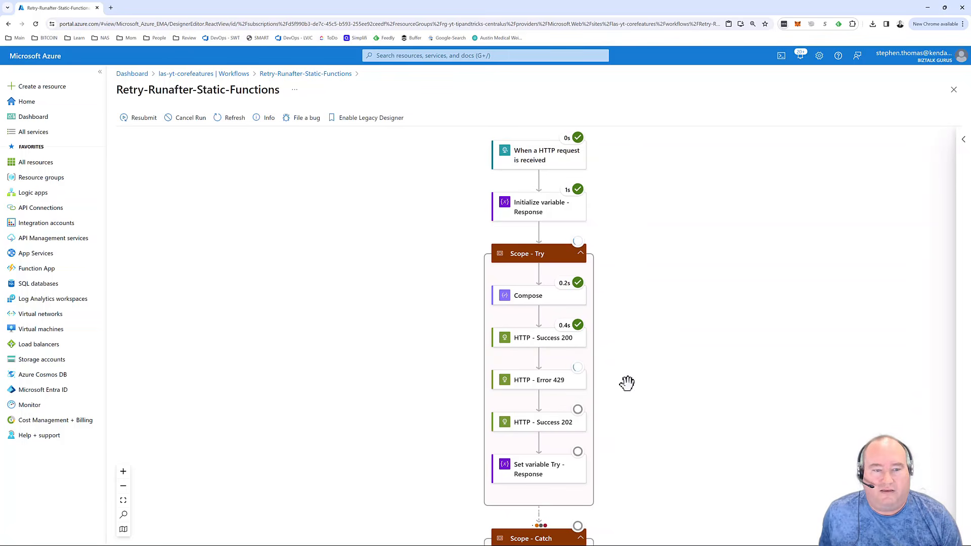
# Reopen the Retry-Runafter-Static-Functions workflow in the designer and open the expression editor for the Compose action's Inputs.
pyautogui.click(230, 75)
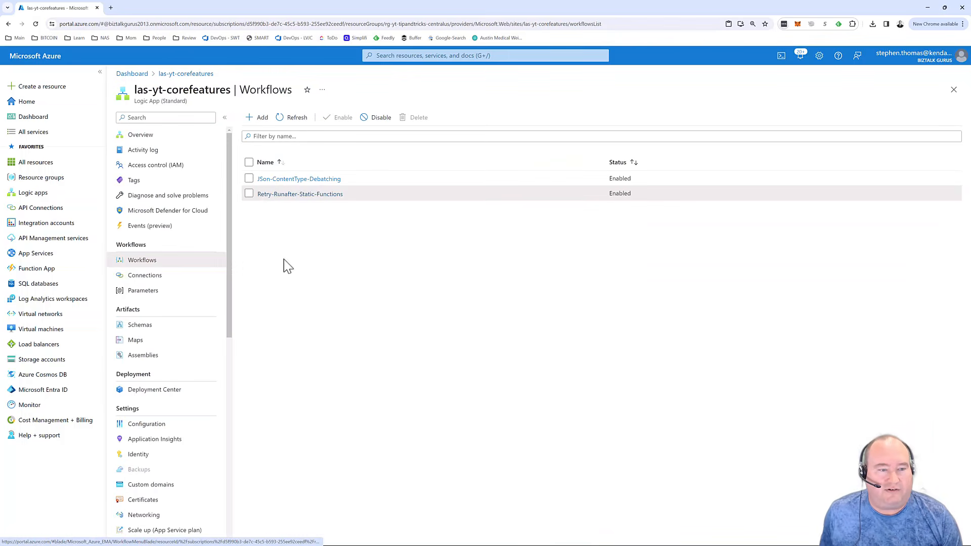
pyautogui.click(289, 196)
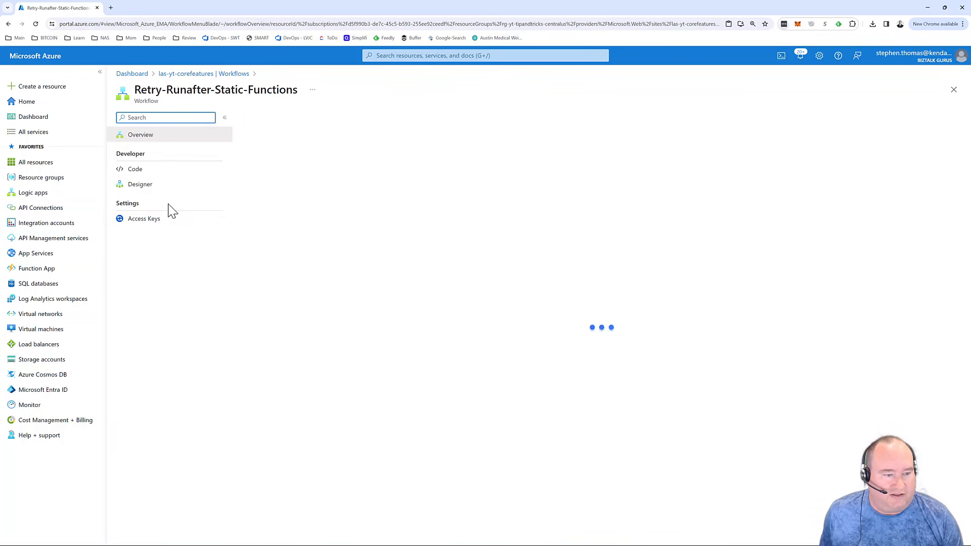
pyautogui.click(142, 185)
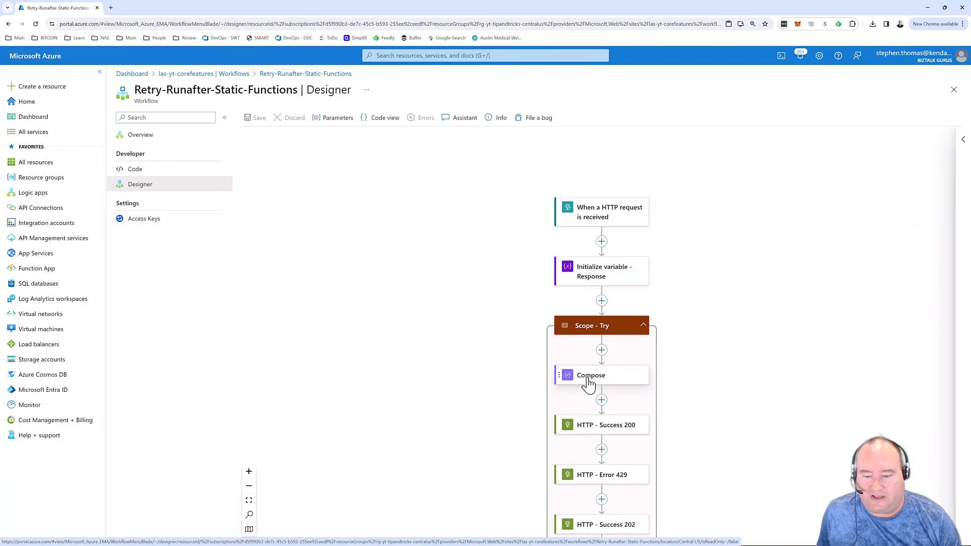
pyautogui.click(588, 383)
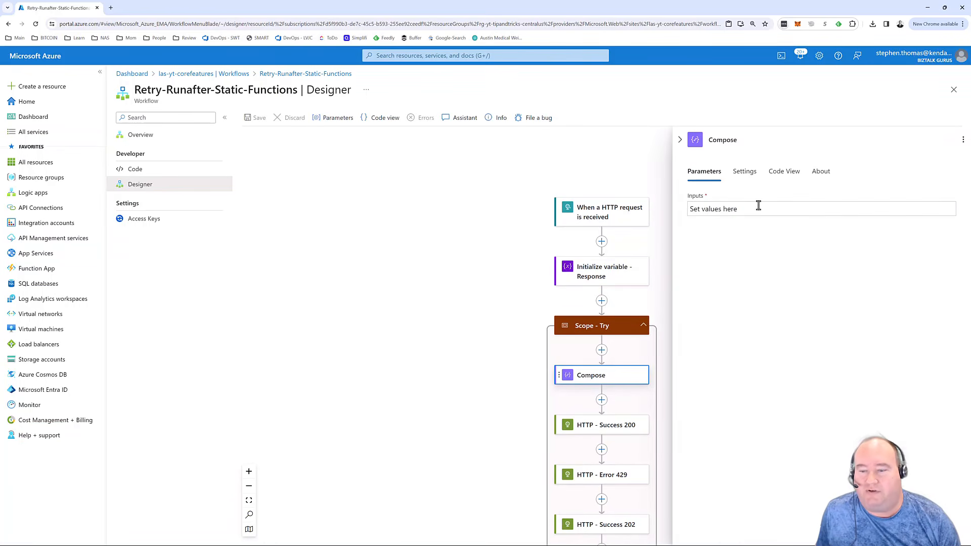
pyautogui.click(759, 208)
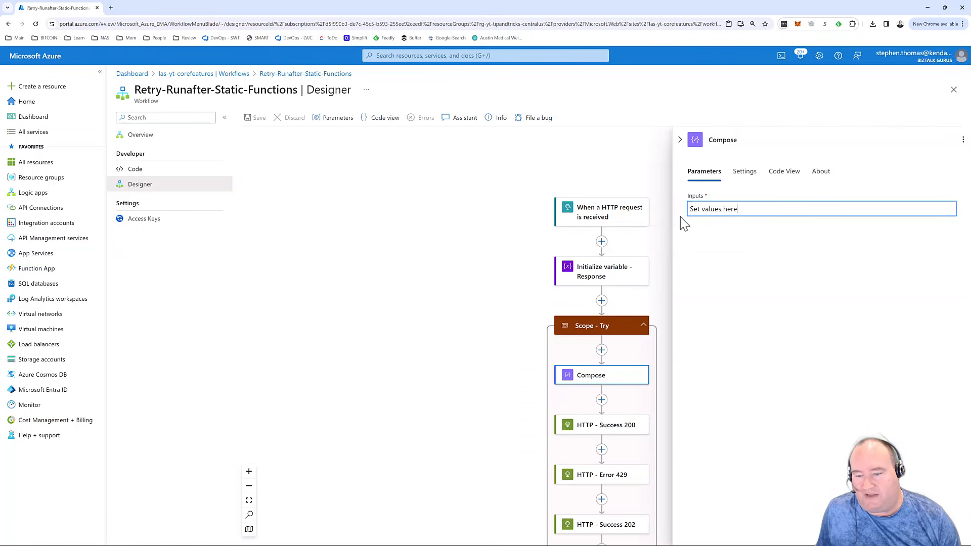
pyautogui.click(680, 216)
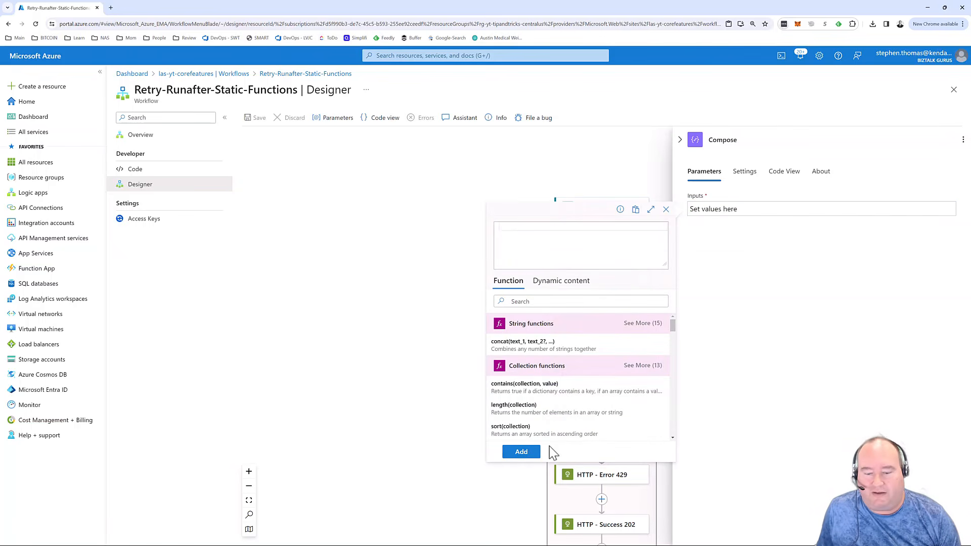
# Examine the available dynamic content and the function categories from String to Manipulation functions, and close the expression editor without adding anything.
pyautogui.click(552, 283)
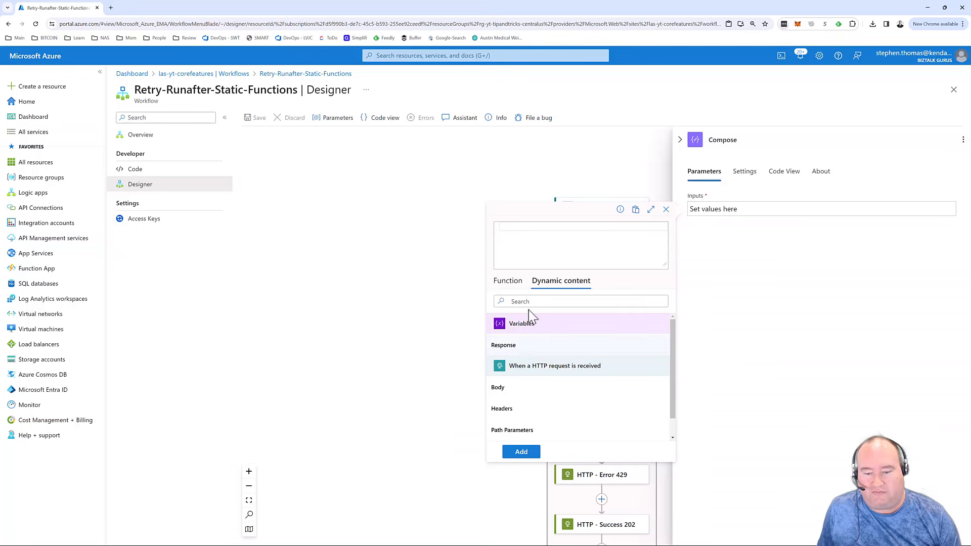
pyautogui.click(510, 285)
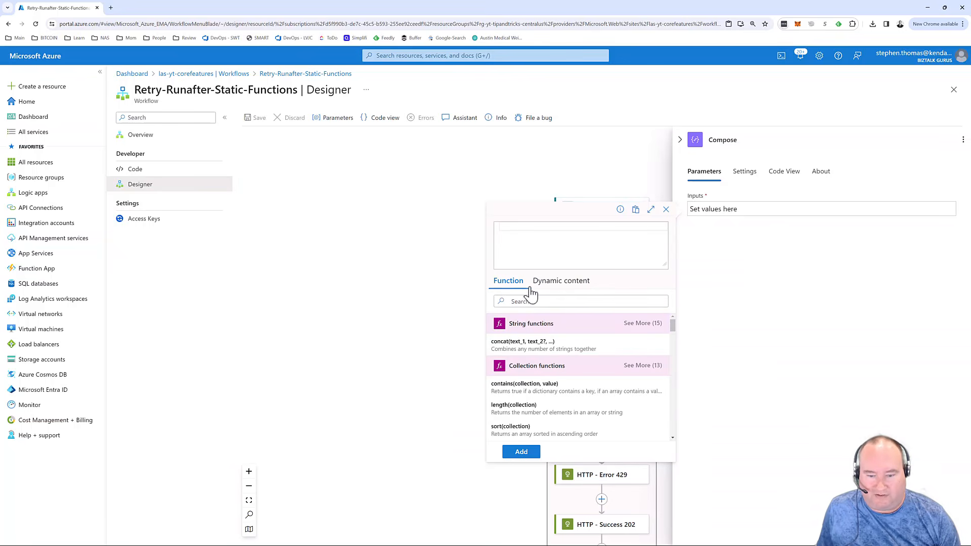
pyautogui.click(640, 324)
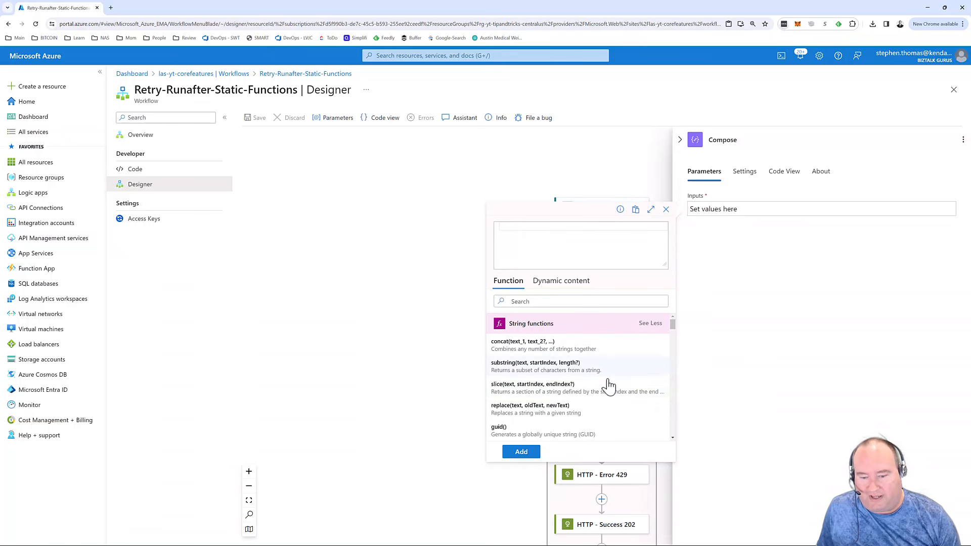
pyautogui.scroll(-2, 576, 392)
pyautogui.scroll(-8, 576, 392)
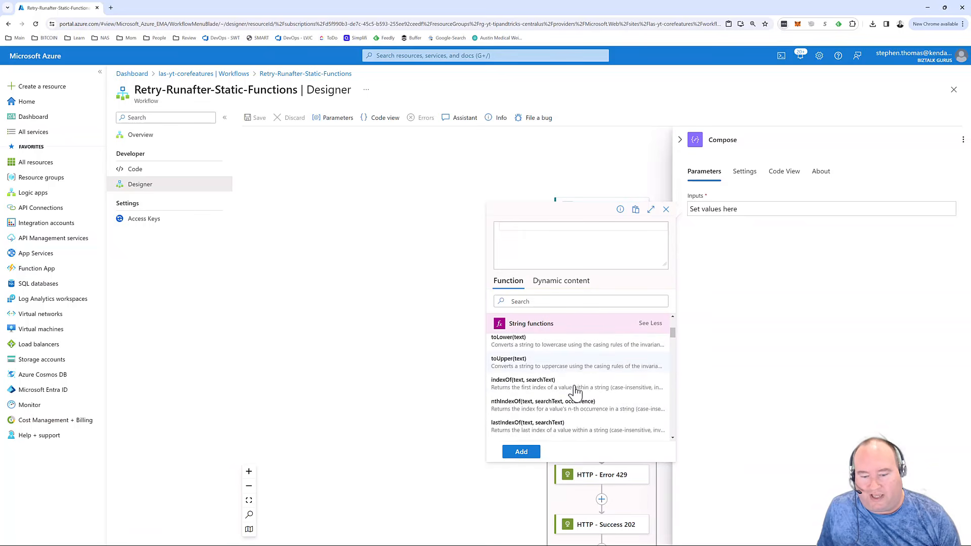
pyautogui.scroll(-1, 573, 392)
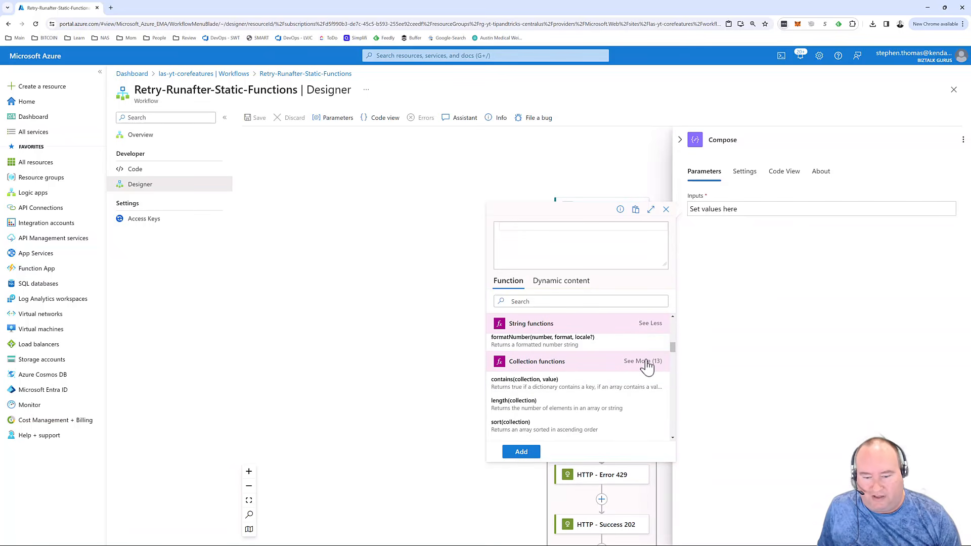
pyautogui.scroll(-5, 606, 387)
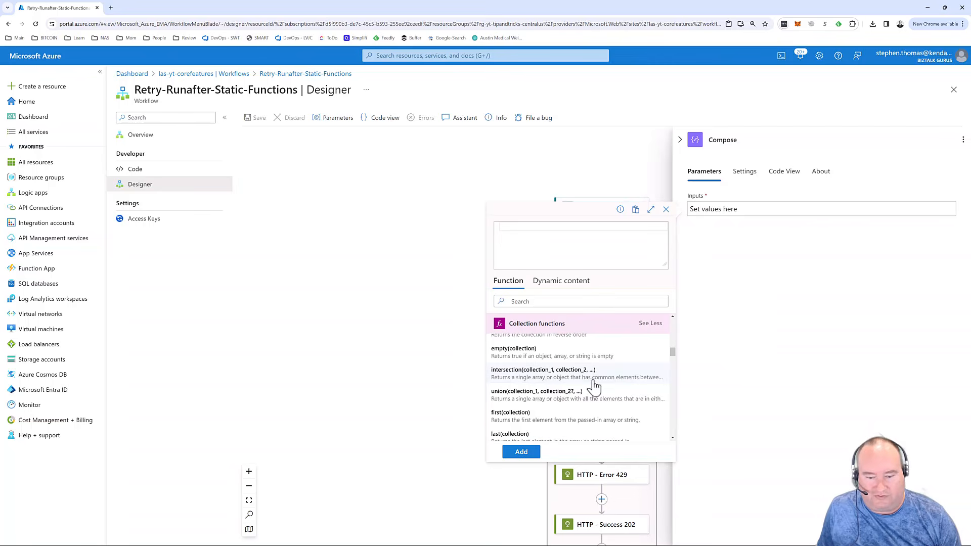
pyautogui.scroll(-6, 592, 384)
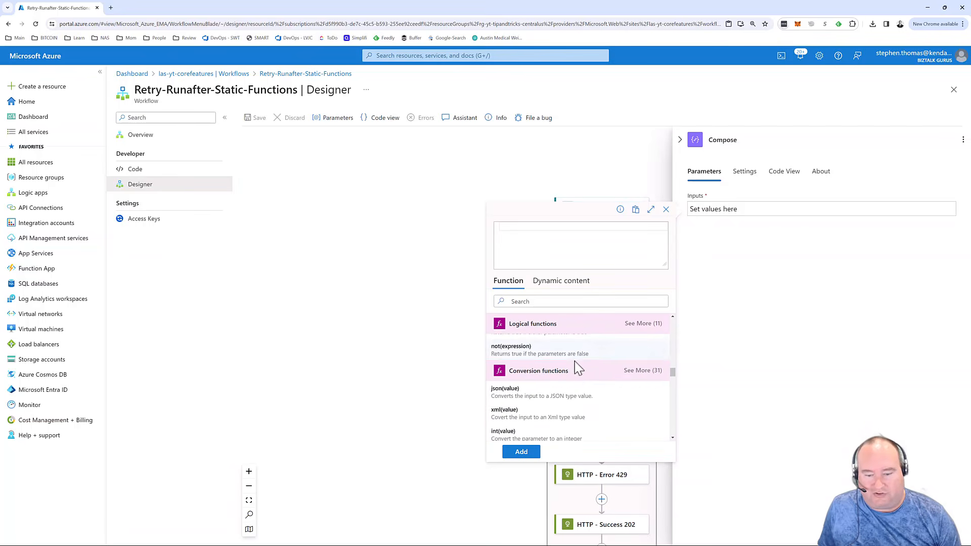
pyautogui.scroll(-5, 581, 381)
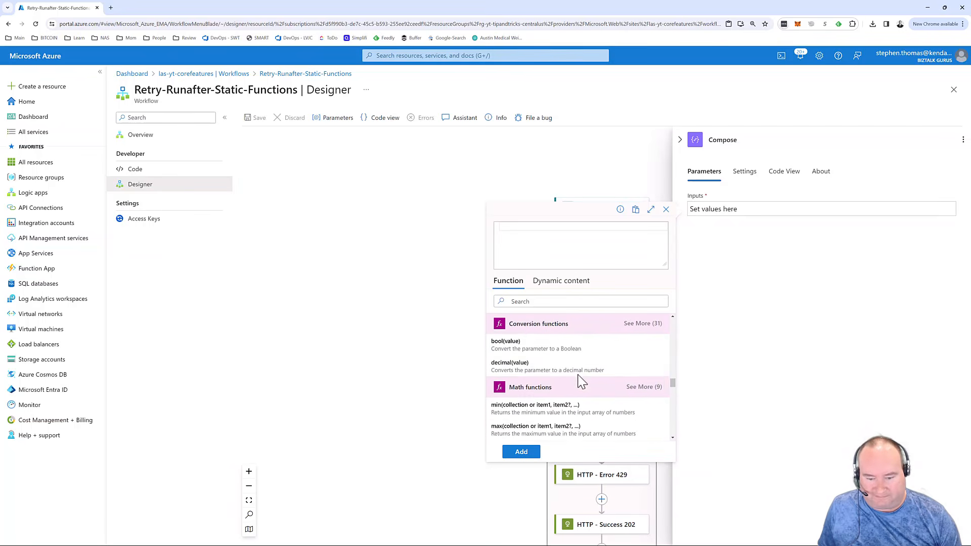
pyautogui.scroll(-5, 576, 382)
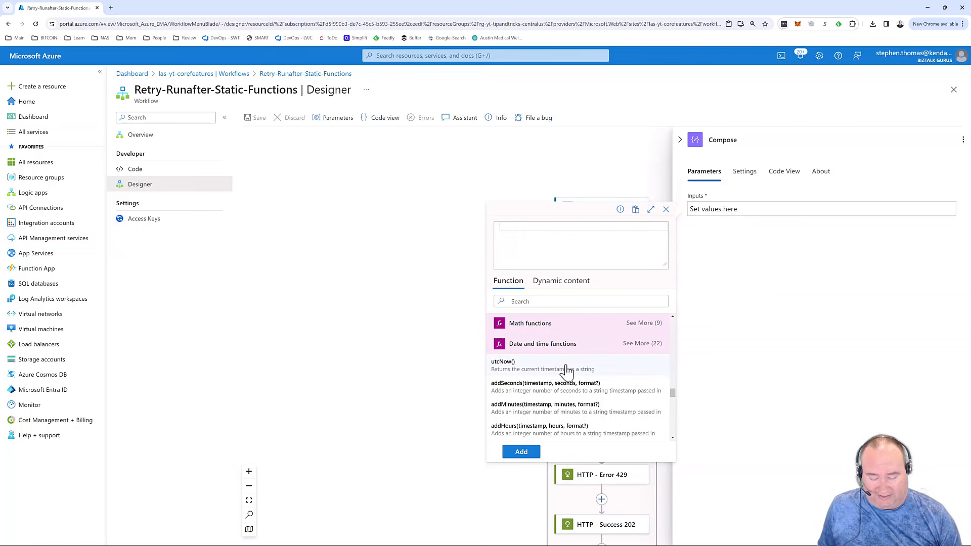
pyautogui.scroll(-3, 566, 387)
pyautogui.scroll(-1, 561, 397)
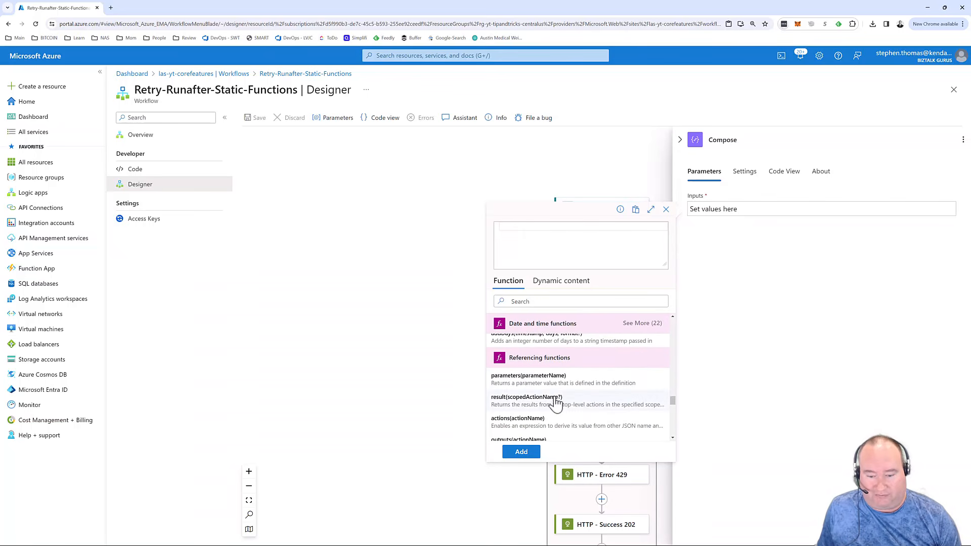
pyautogui.scroll(-6, 570, 399)
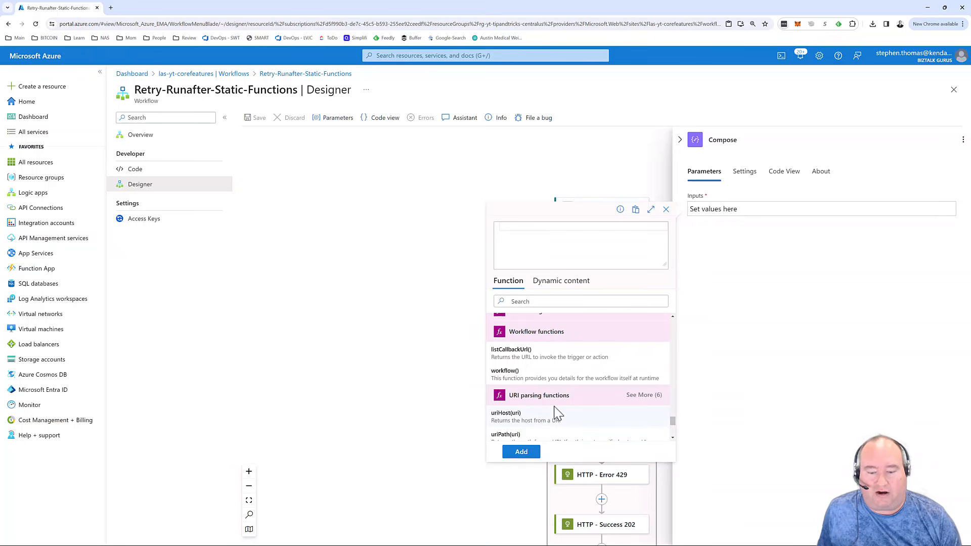
pyautogui.scroll(-3, 557, 414)
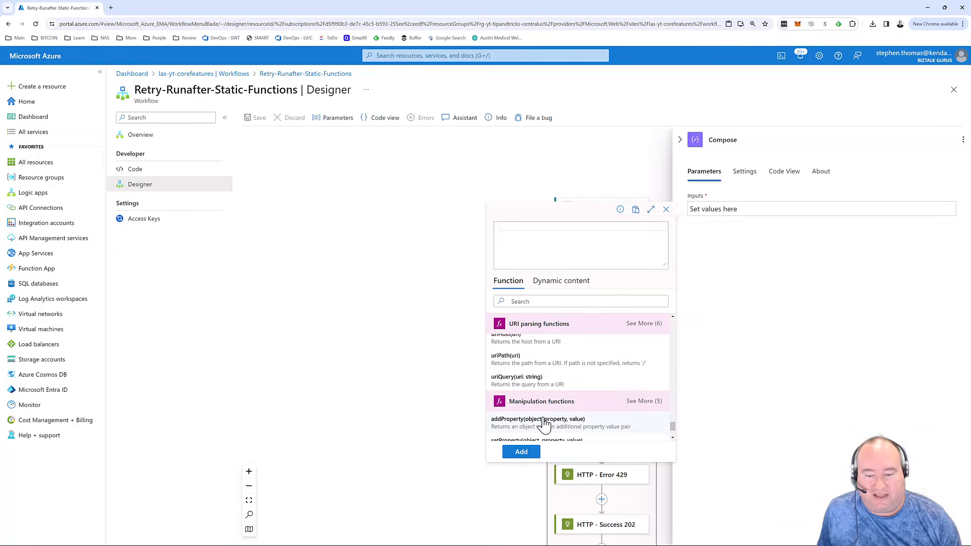
pyautogui.scroll(-1, 546, 424)
pyautogui.scroll(2, 558, 399)
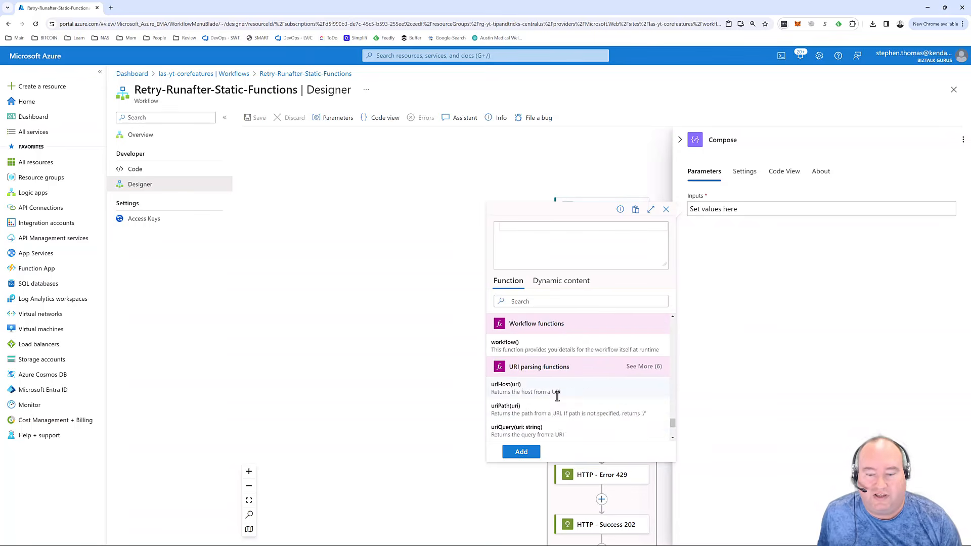
pyautogui.scroll(3, 557, 397)
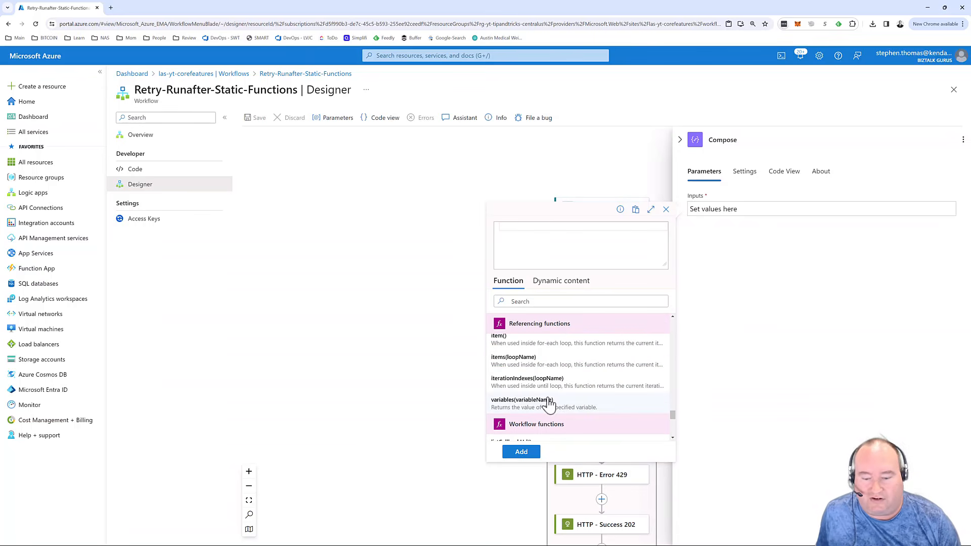
pyautogui.scroll(10, 549, 403)
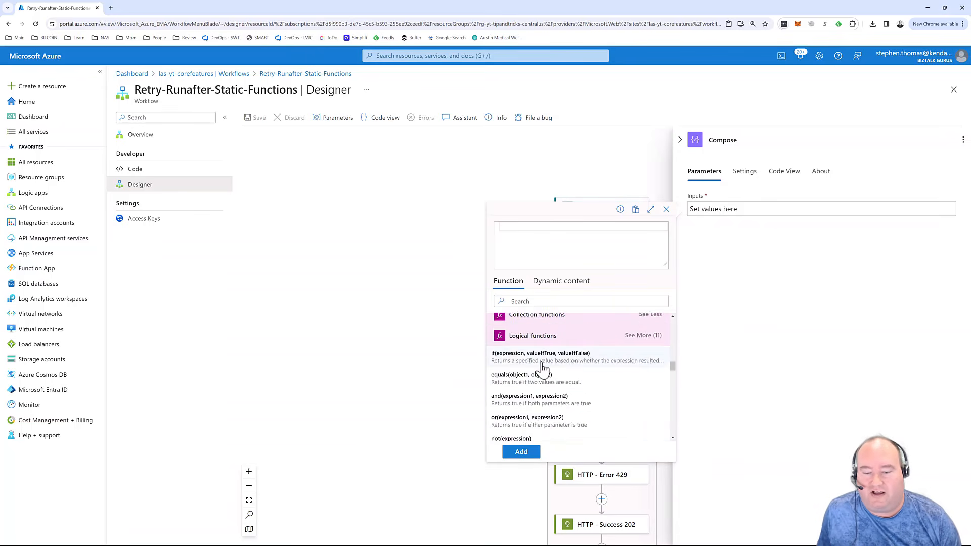
pyautogui.scroll(5, 542, 369)
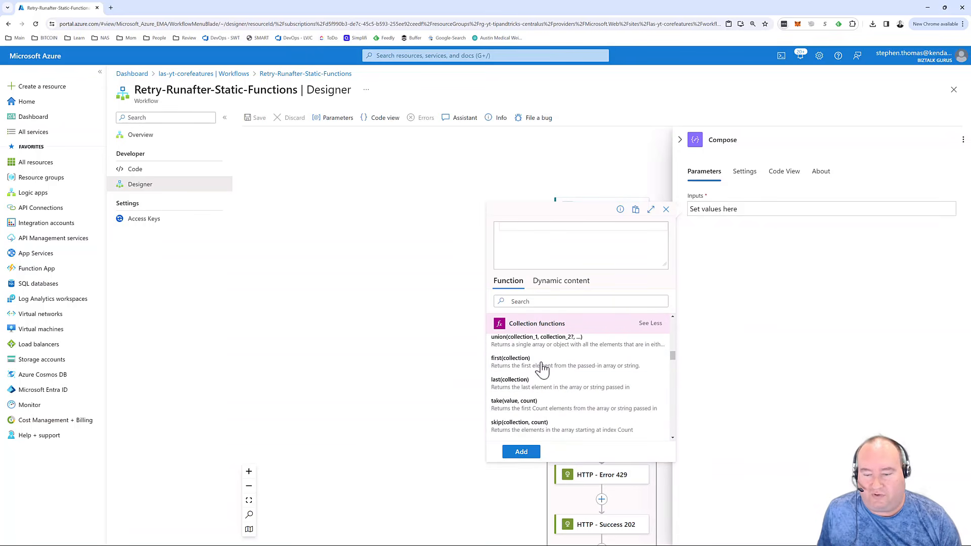
pyautogui.click(538, 301)
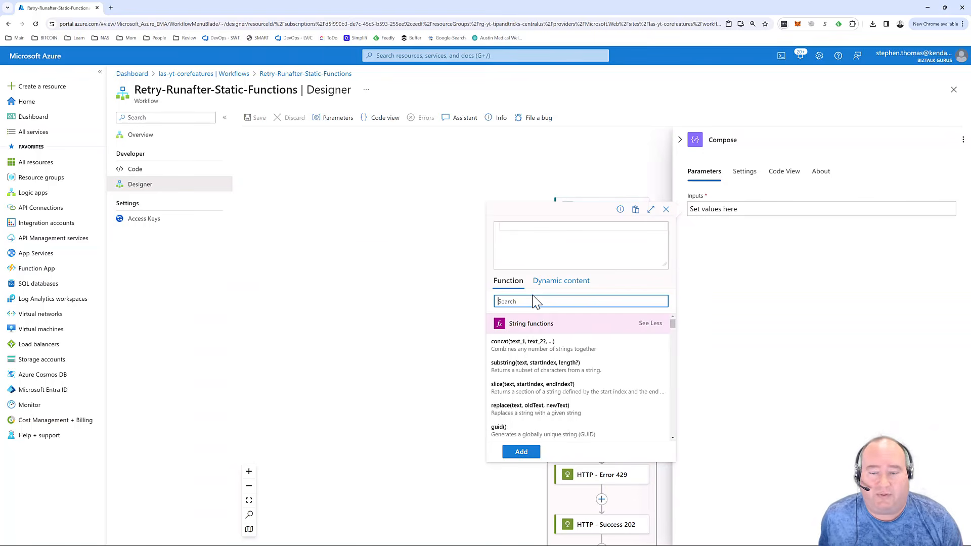
pyautogui.click(402, 266)
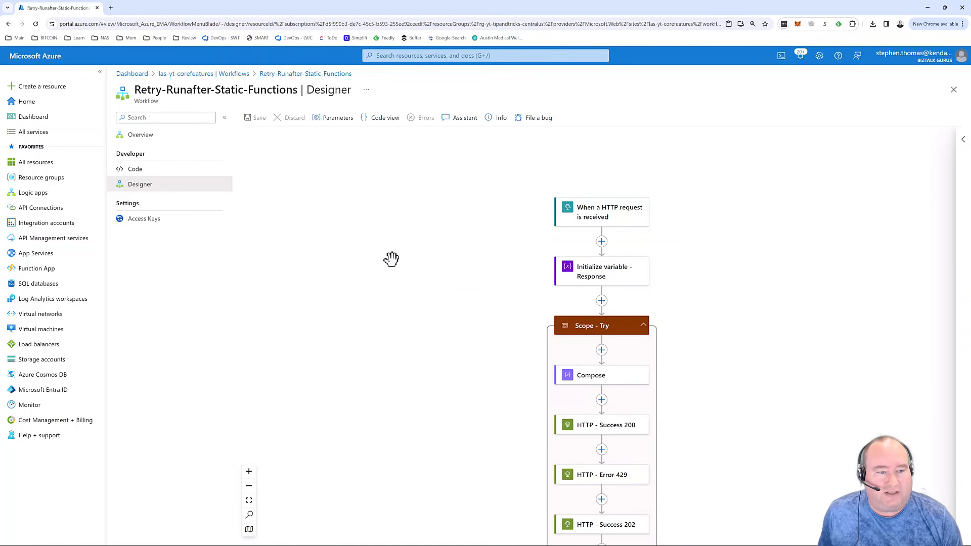
# Return to the logic app's workflow list and open the JSon-ContentType-Debatching workflow in the designer.
pyautogui.click(200, 75)
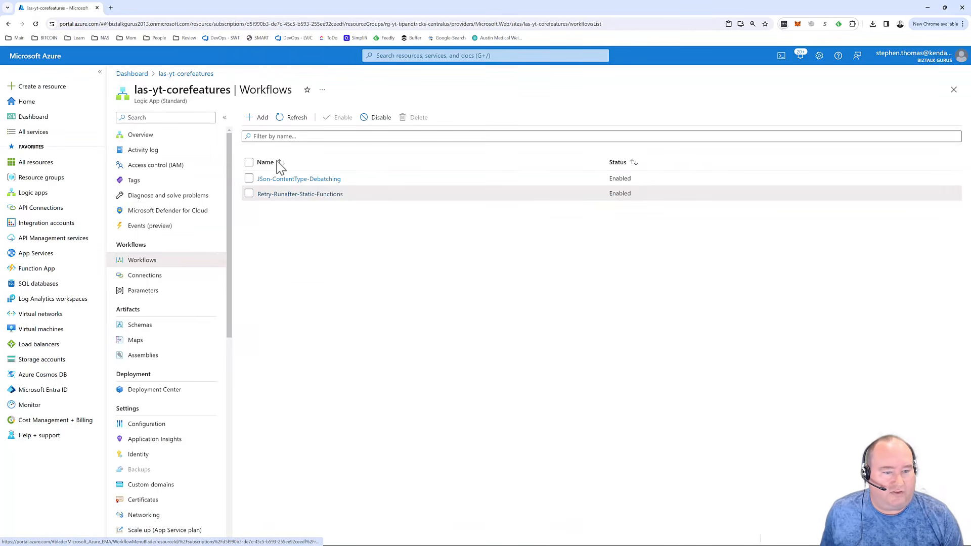
pyautogui.click(284, 180)
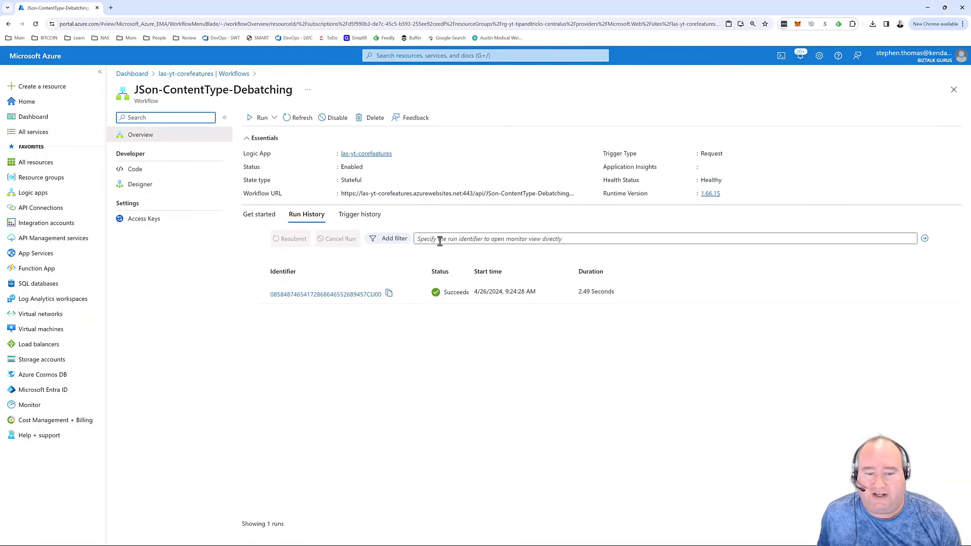
pyautogui.click(142, 187)
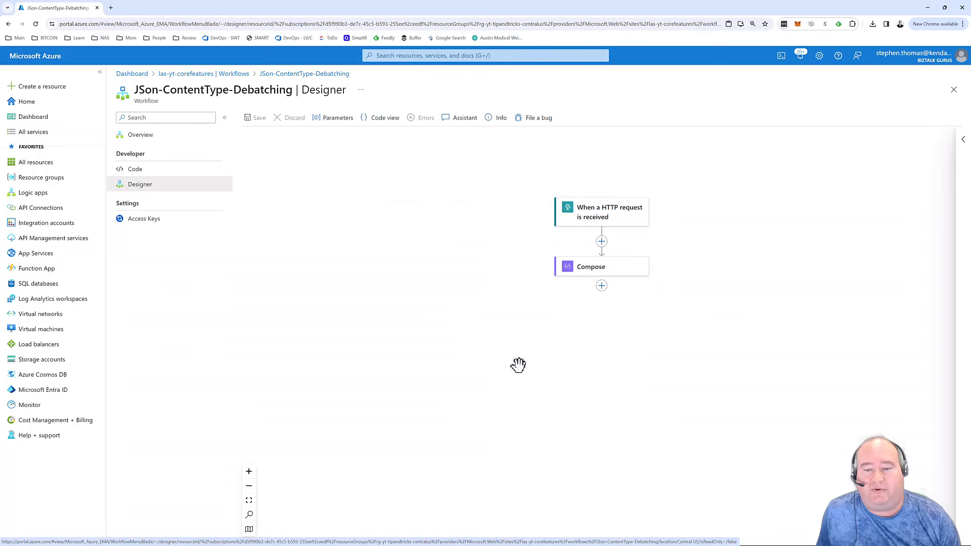
# Search the actions for "resp" and add a Response action after the Compose action.
pyautogui.click(601, 286)
pyautogui.click(600, 286)
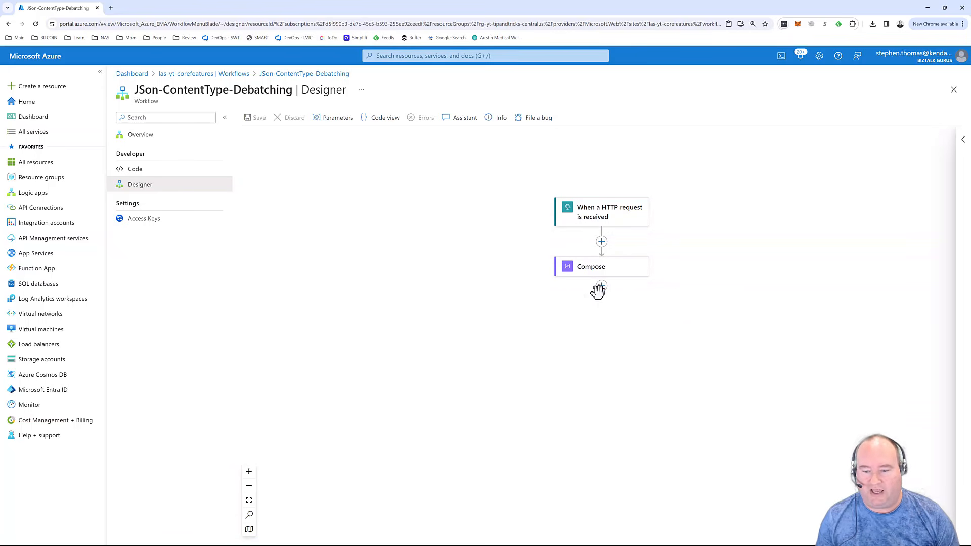
pyautogui.click(601, 286)
pyautogui.click(633, 277)
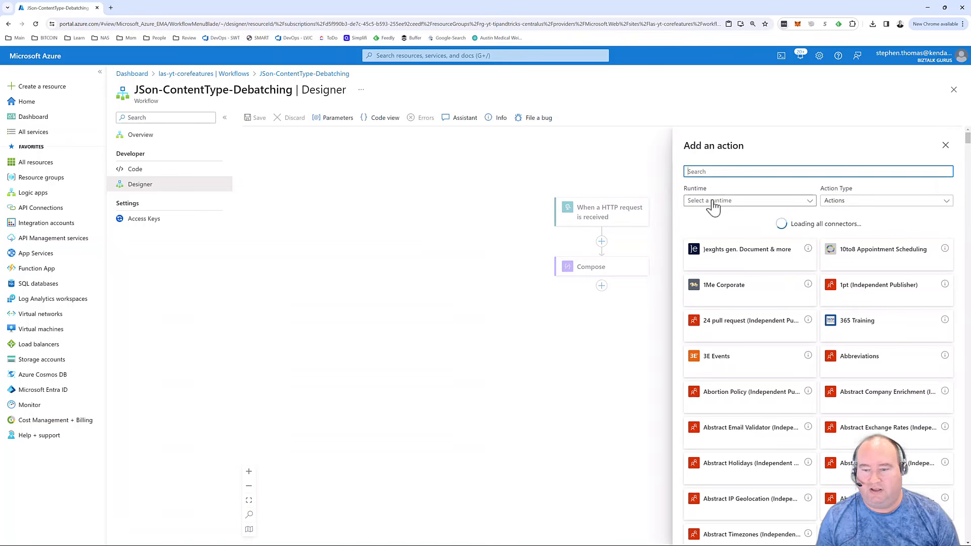
pyautogui.write('res')
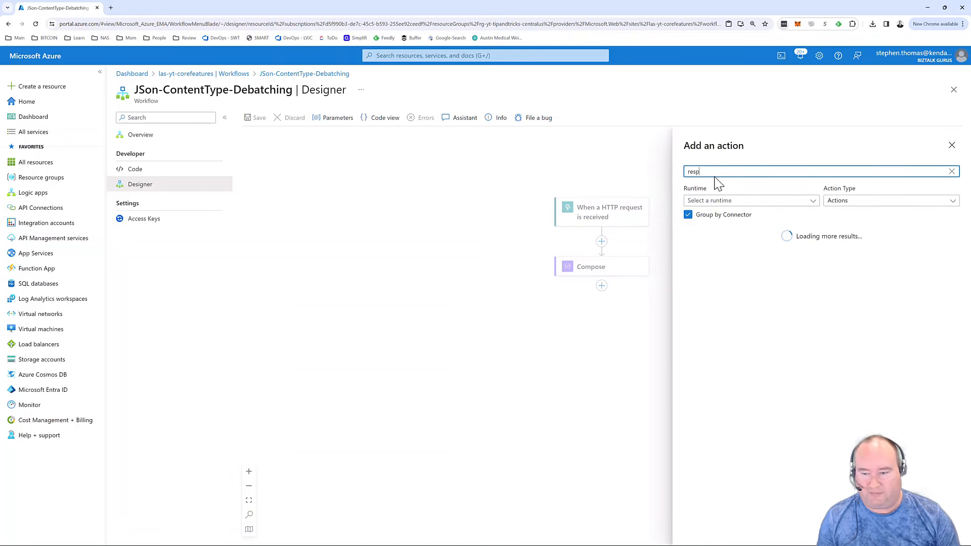
pyautogui.write('p')
pyautogui.click(705, 282)
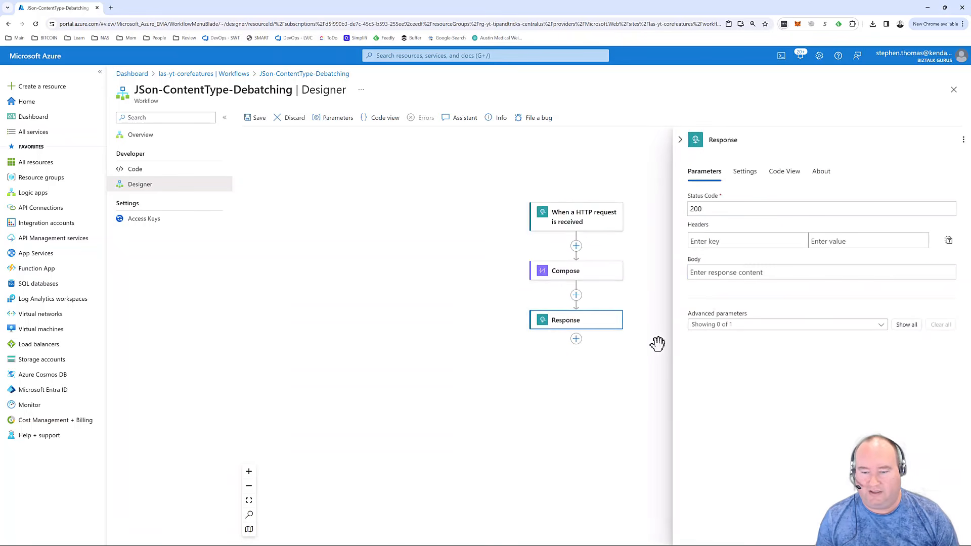
# Set the Response action's Body to the Outputs of the Compose action.
pyautogui.click(698, 275)
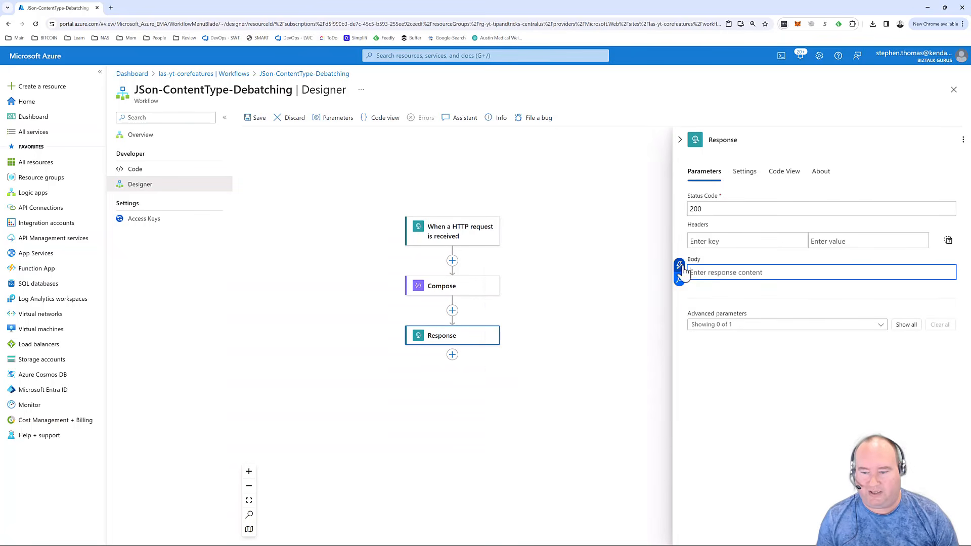
pyautogui.click(679, 265)
pyautogui.click(511, 336)
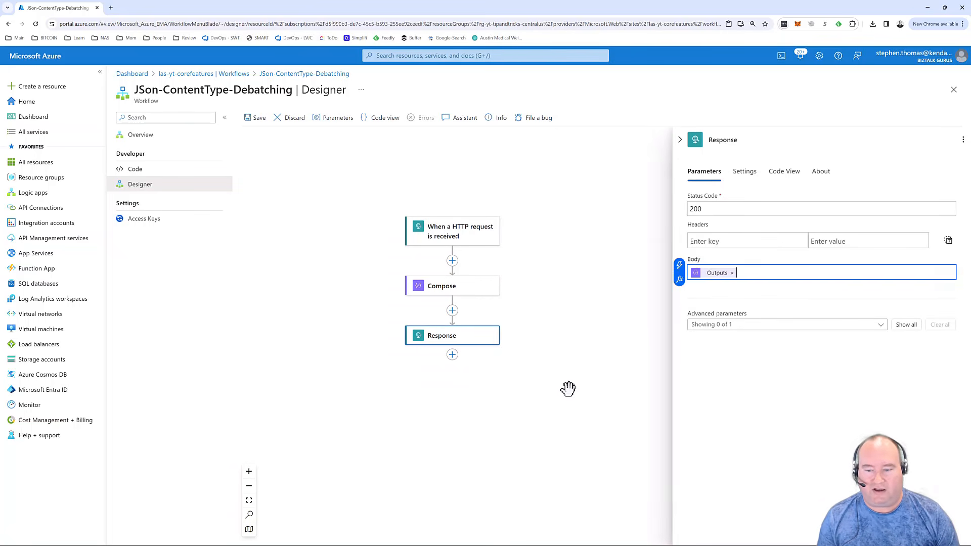
pyautogui.click(503, 343)
# Generate the HTTP request trigger's body schema from the copied sample payload: a Pizza with topping cheese, size small and price 12.5.
pyautogui.click(449, 289)
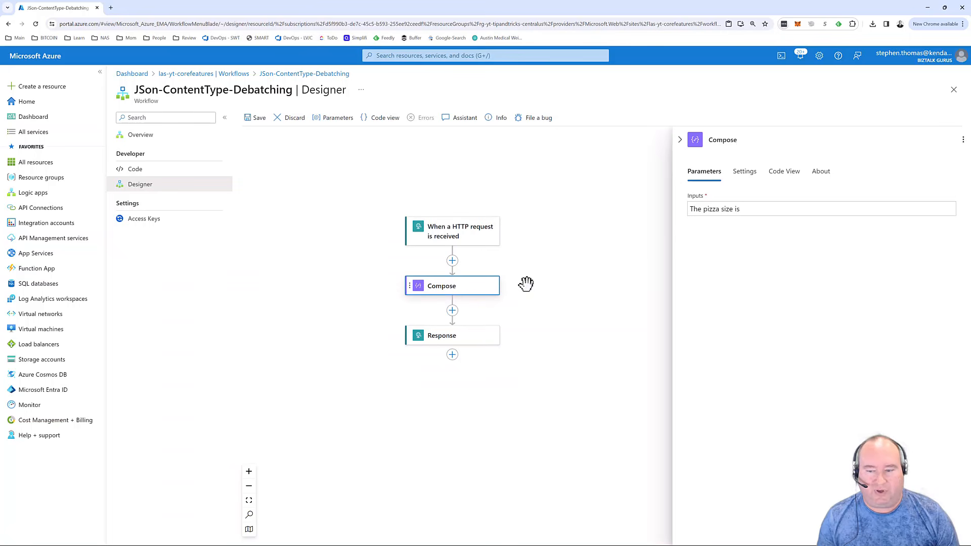
pyautogui.click(761, 212)
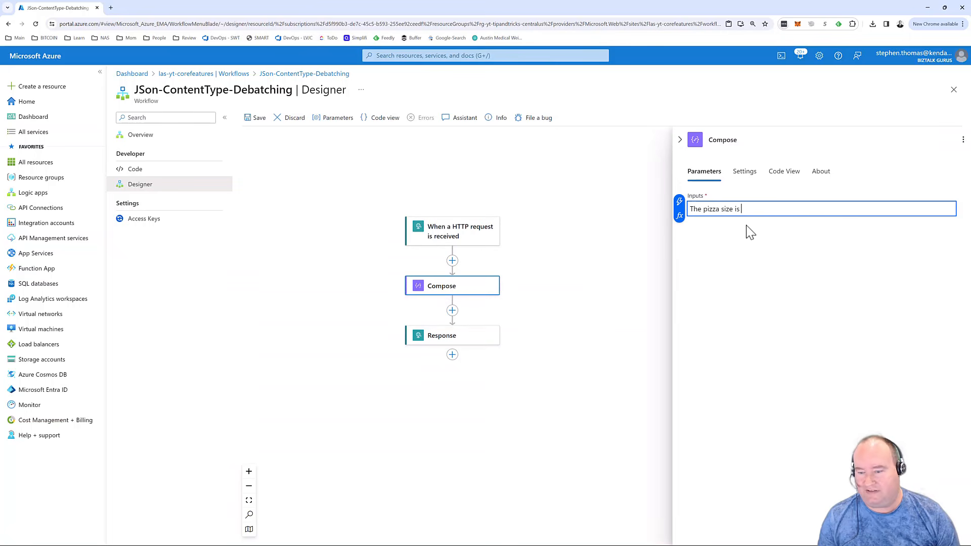
pyautogui.click(457, 244)
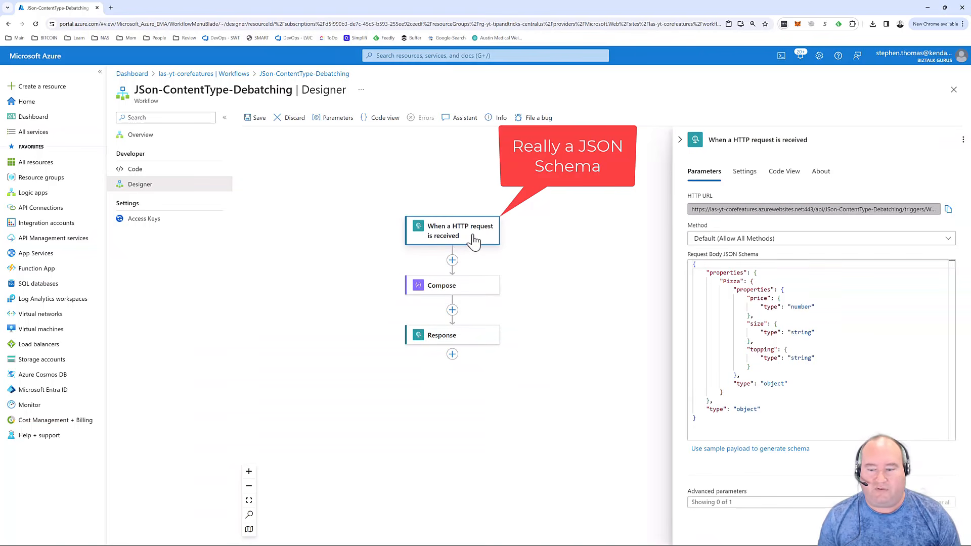
pyautogui.click(706, 449)
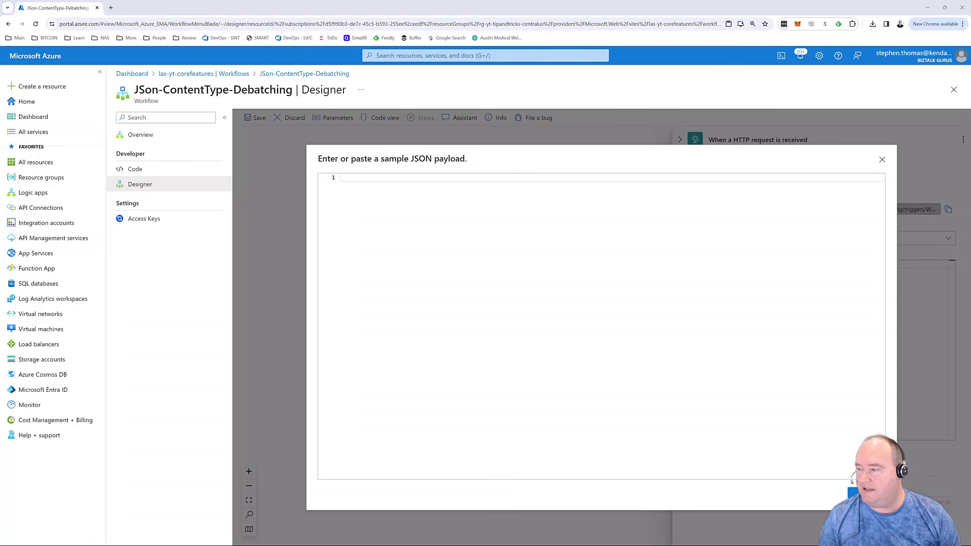
pyautogui.click(607, 264)
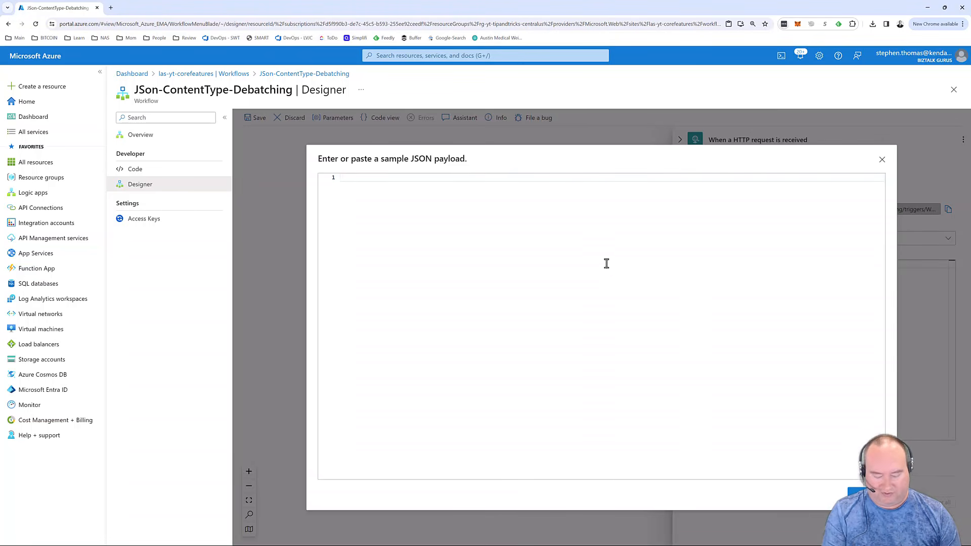
pyautogui.write('{   "Pizza": {     "topping": "cheese",     "size": "small",     "price": 12.5   } }')
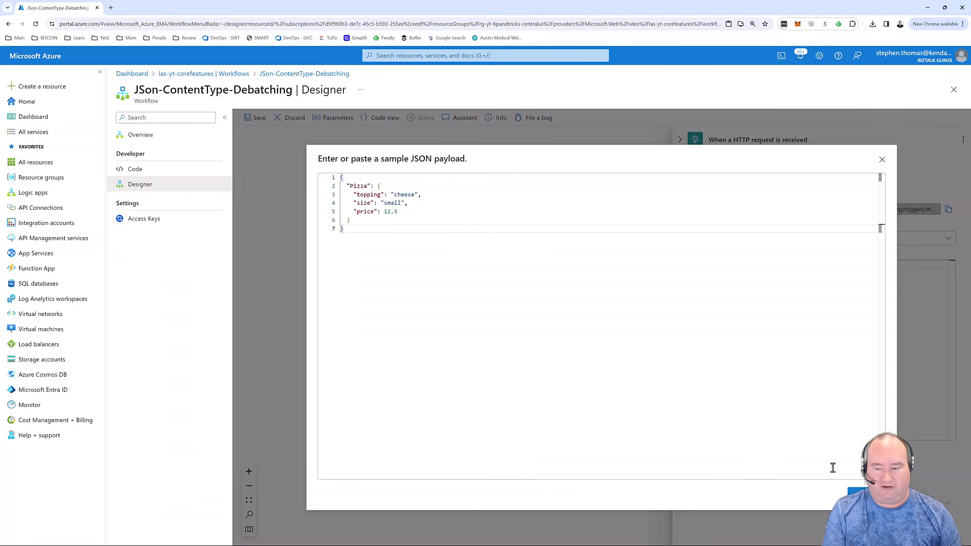
pyautogui.click(858, 494)
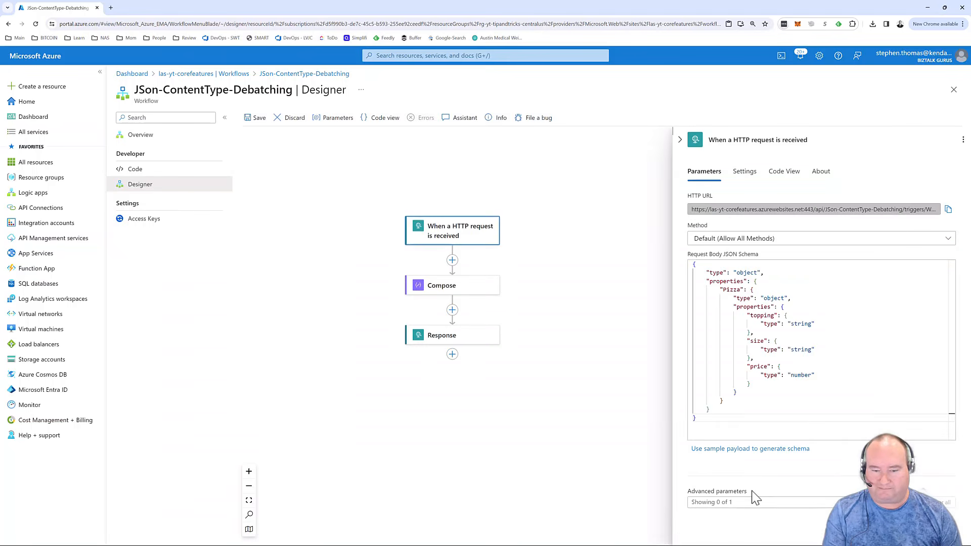
# Append the trigger's size value to "The pizza size is" in the Compose action's Inputs and save the workflow.
pyautogui.click(531, 263)
pyautogui.click(446, 285)
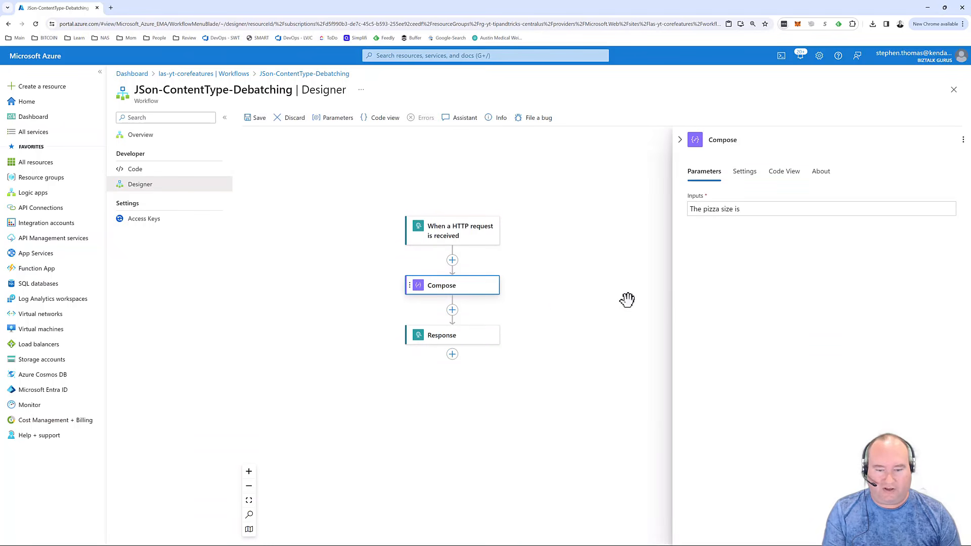
pyautogui.click(765, 209)
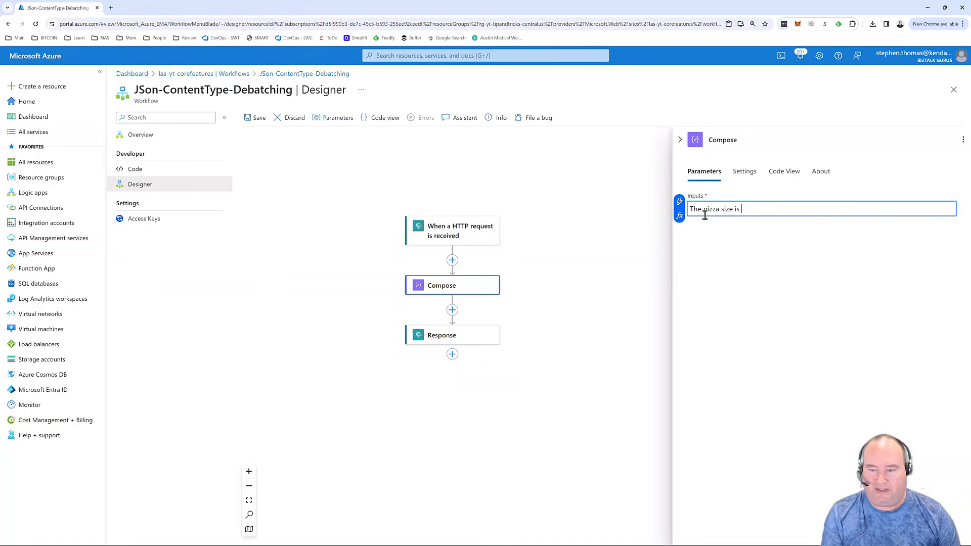
pyautogui.click(680, 202)
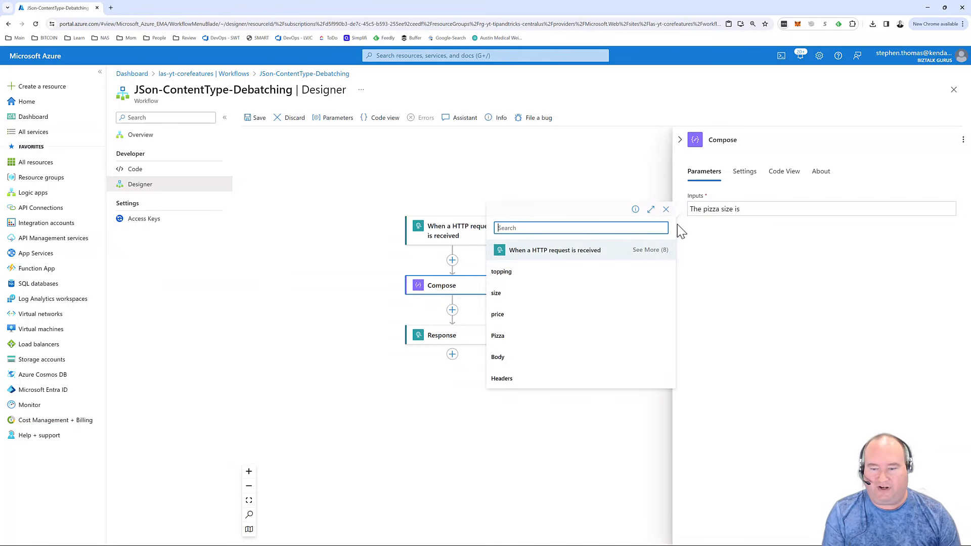
pyautogui.click(497, 296)
pyautogui.click(543, 367)
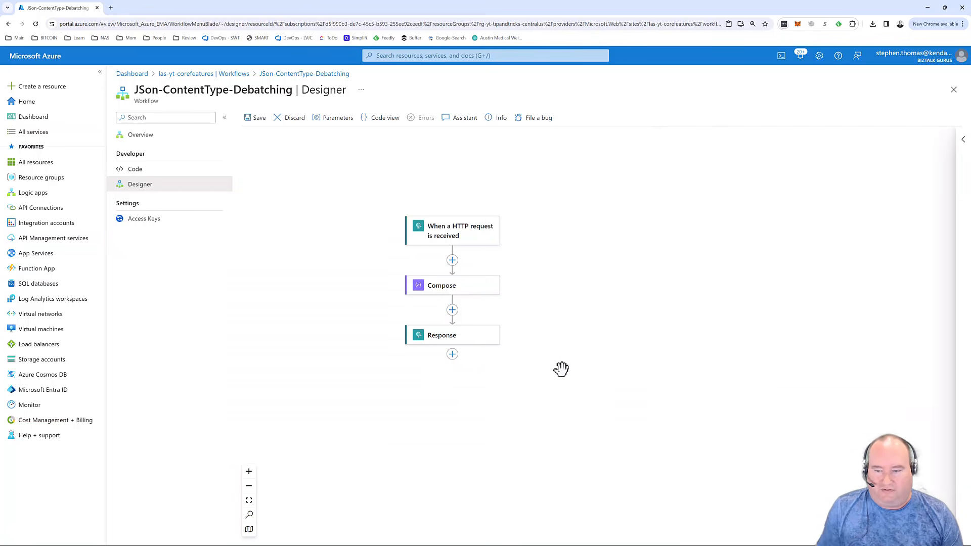
pyautogui.click(257, 118)
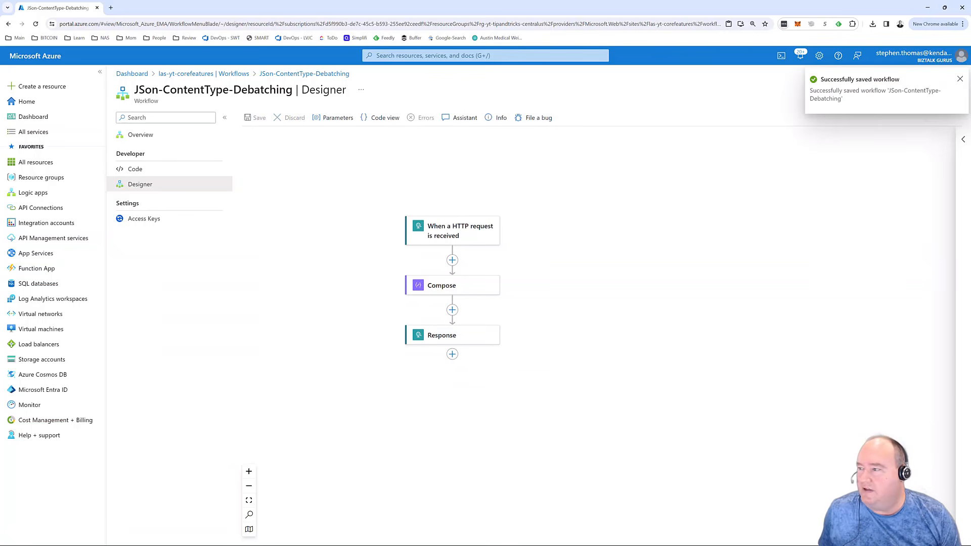
# Switch to Postman and send the Basics-2 request first without the Content-Type header and again with application/json enabled.
pyautogui.moveTo(970, 126); pyautogui.dragTo(693, 104)
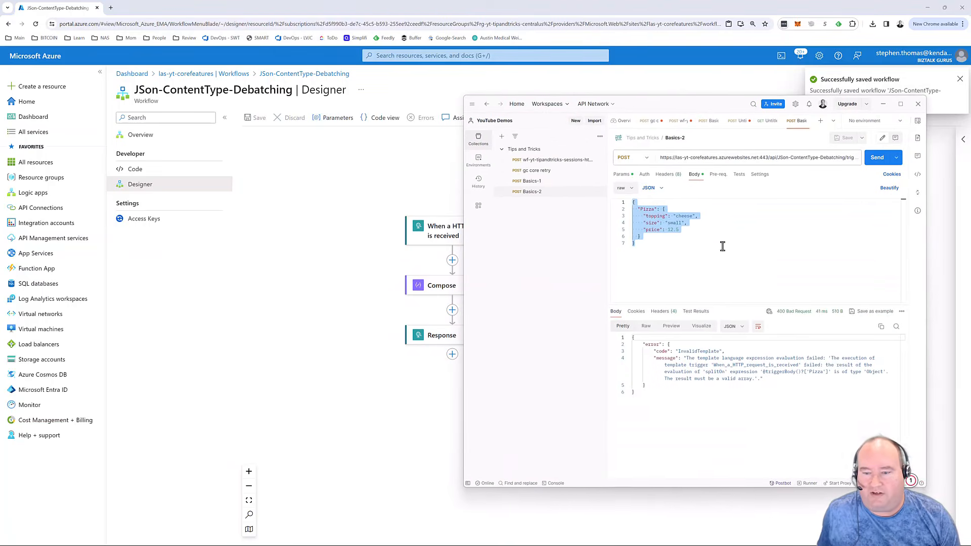
pyautogui.click(722, 244)
pyautogui.click(664, 175)
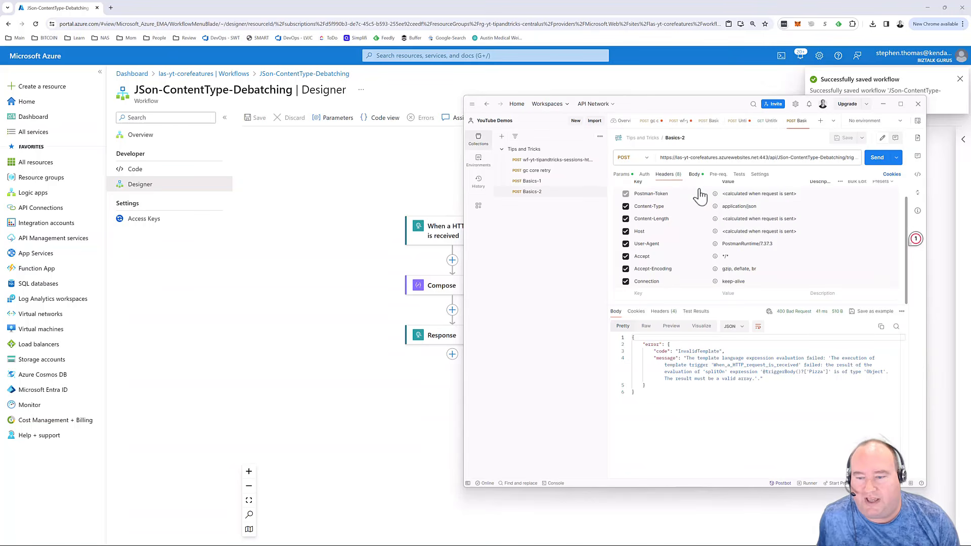
pyautogui.click(626, 207)
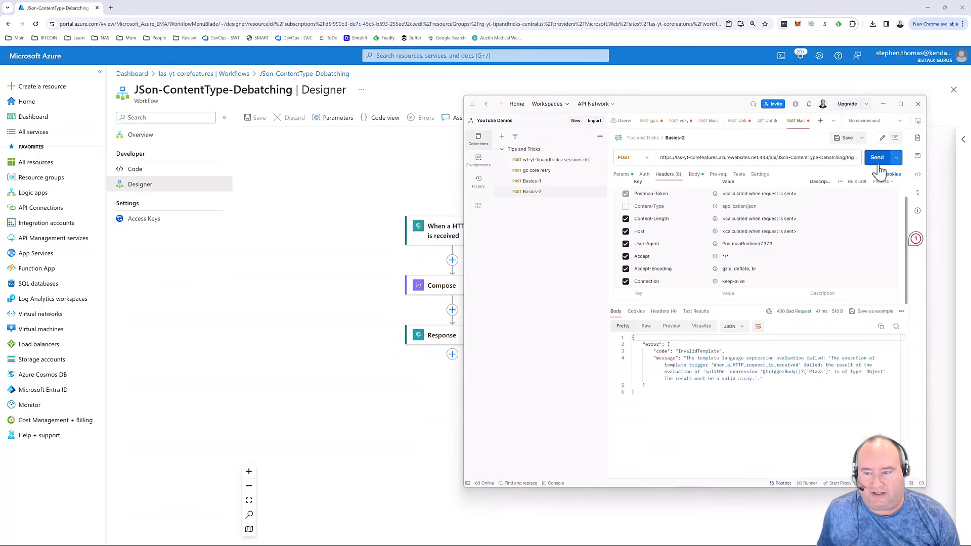
pyautogui.click(878, 159)
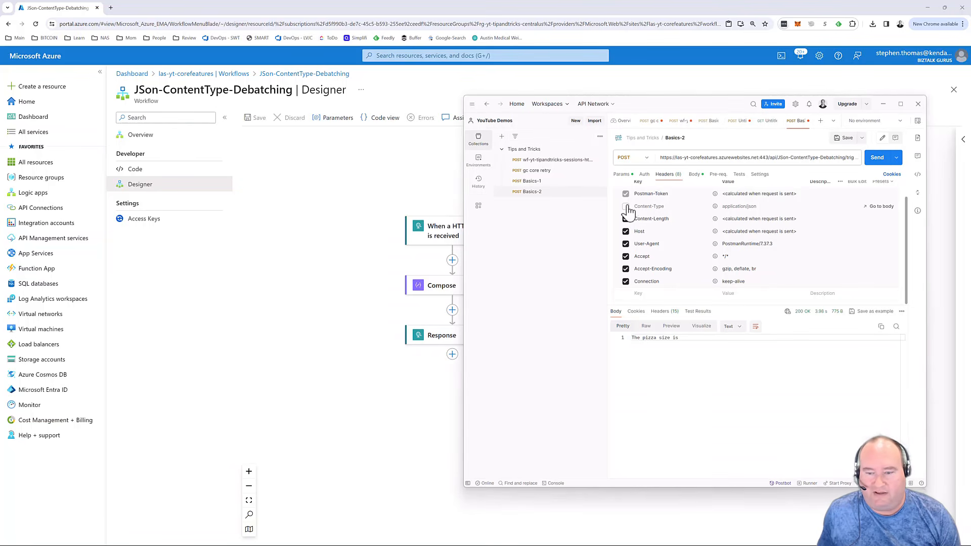
pyautogui.click(874, 161)
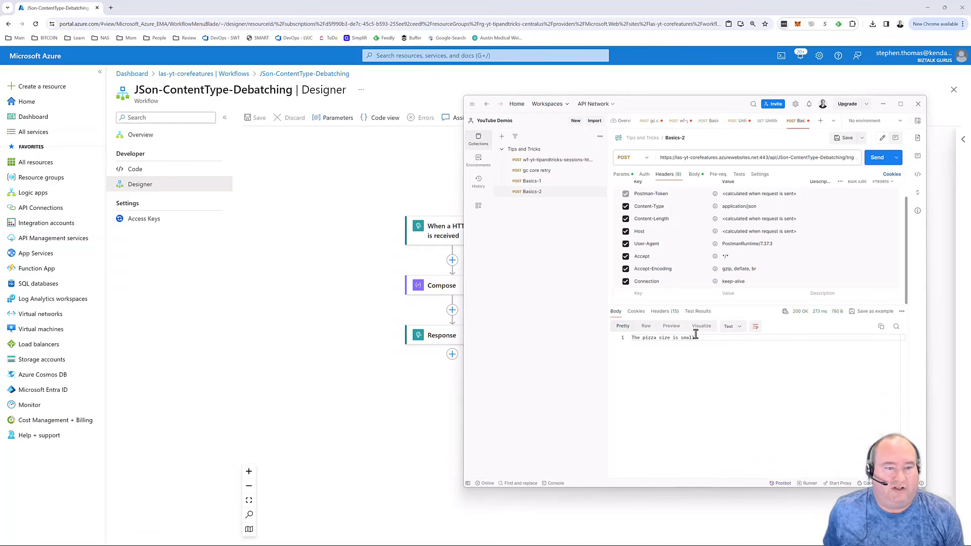
# Switch back to the Azure portal and open the Retry-Runafter-Static-Functions workflow in the designer.
pyautogui.click(228, 75)
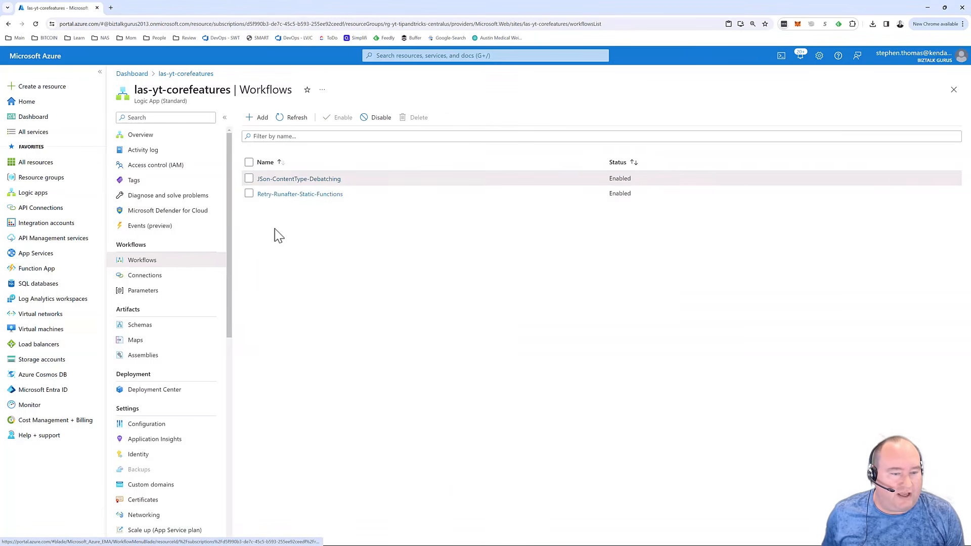
pyautogui.click(283, 194)
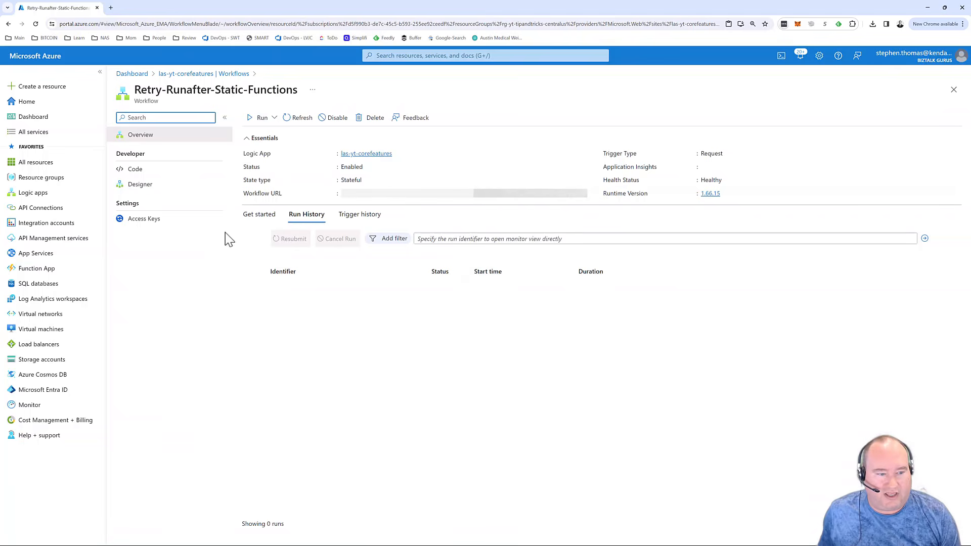
pyautogui.click(160, 186)
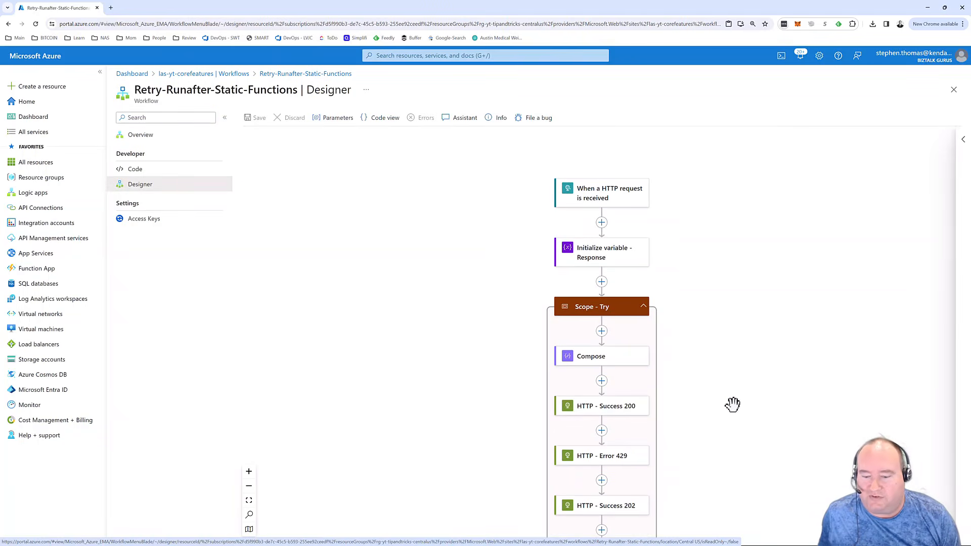
# Enable a static result for HTTP - Error 429 with status Succeeded and Outputs included with status code OK, and save it.
pyautogui.click(589, 463)
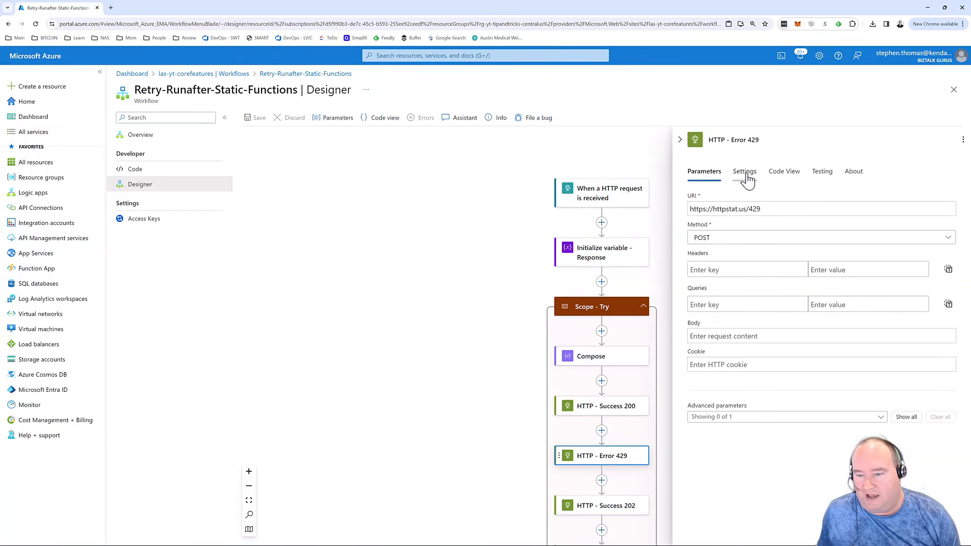
pyautogui.click(822, 175)
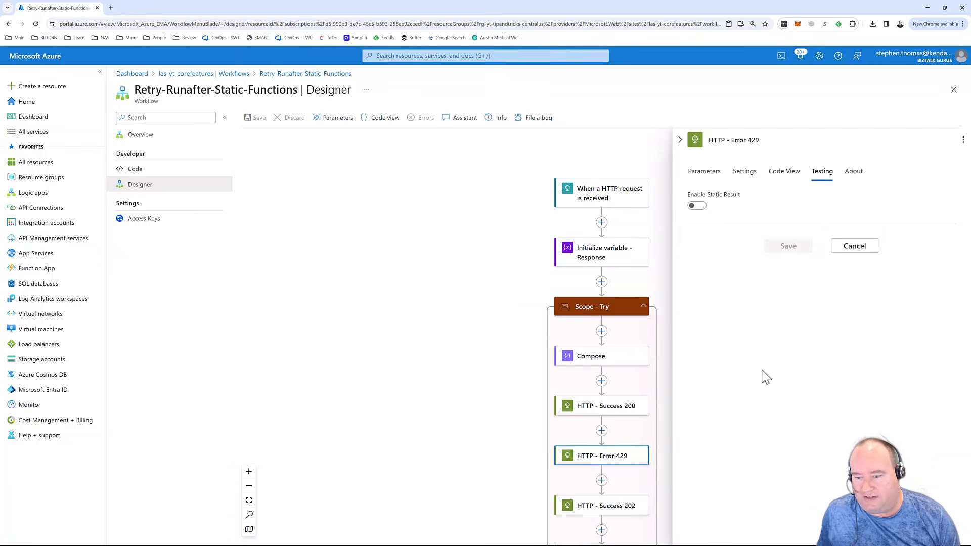
pyautogui.click(701, 206)
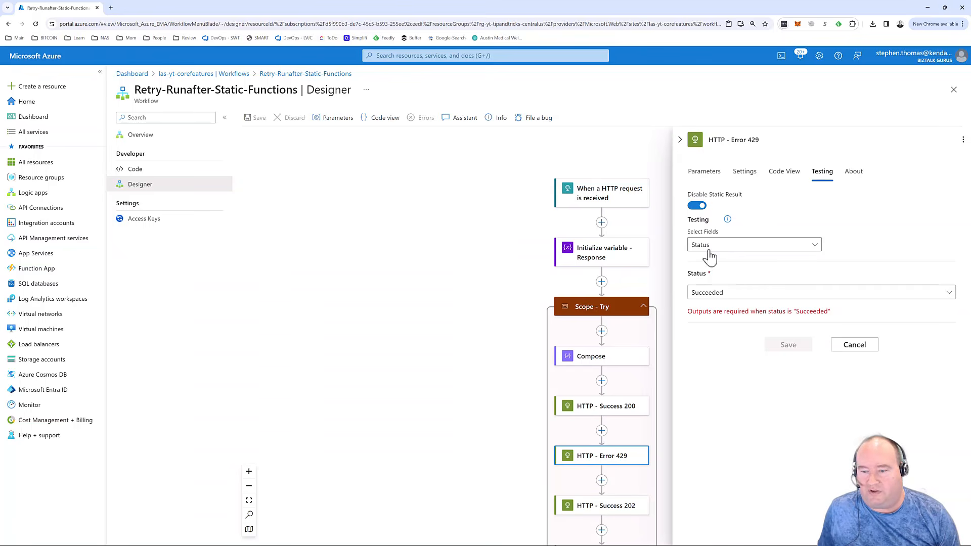
pyautogui.click(715, 247)
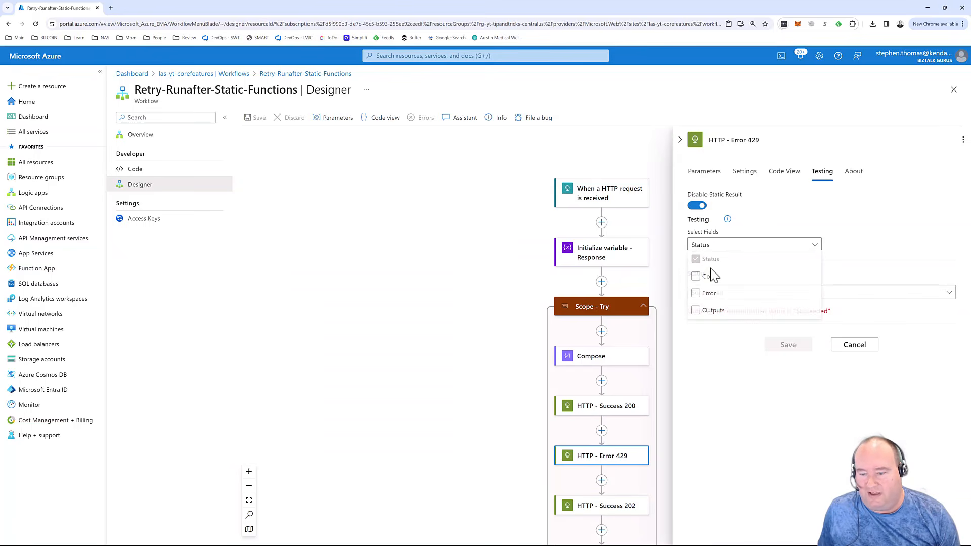
pyautogui.click(697, 311)
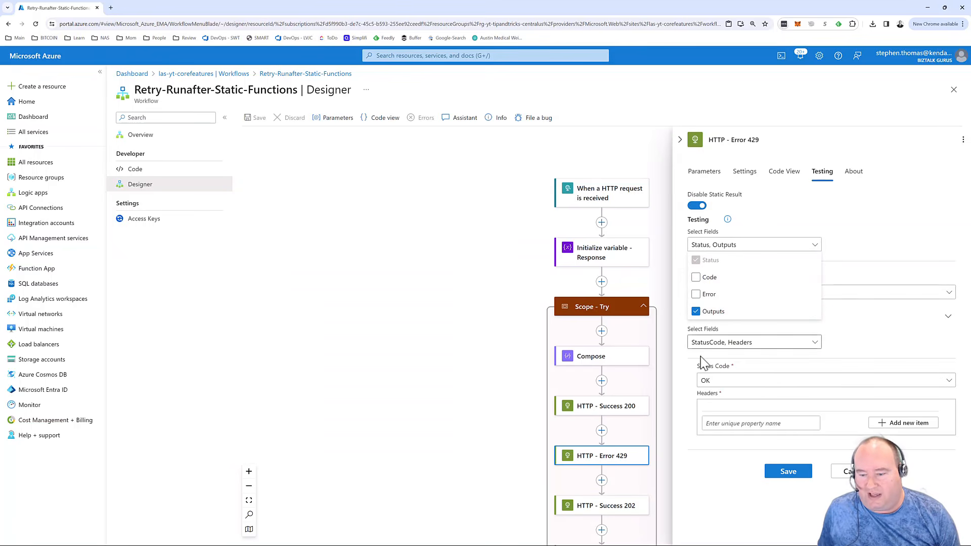
pyautogui.click(686, 397)
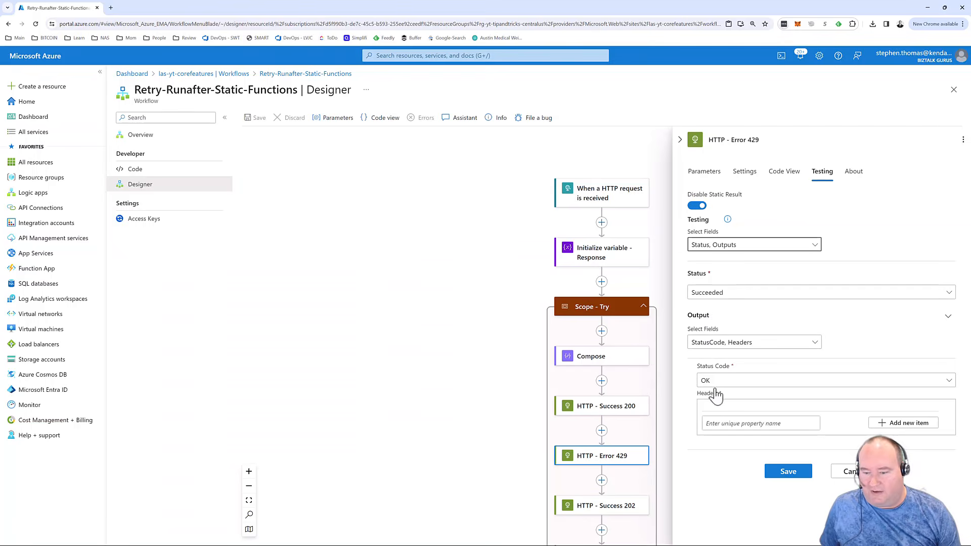
pyautogui.click(787, 471)
# Switch to Postman, send the Basics-1 request to test the static result, and return to the workflow designer.
pyautogui.hotkey('alt', 'Tab')
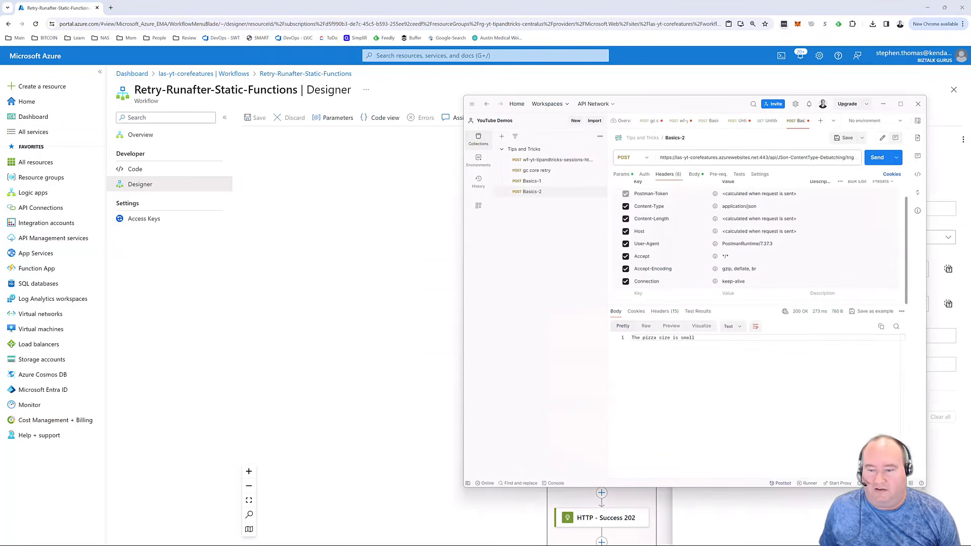
pyautogui.click(526, 181)
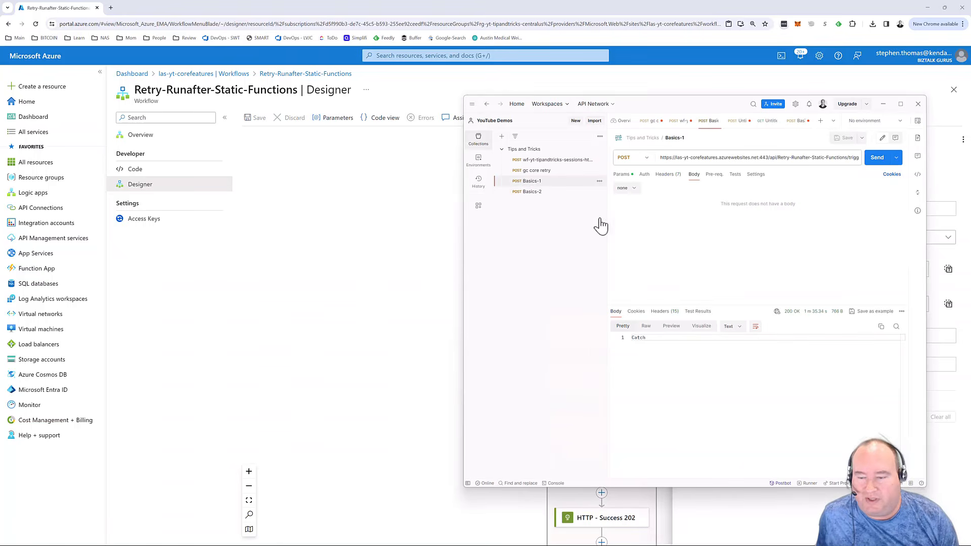
pyautogui.click(877, 158)
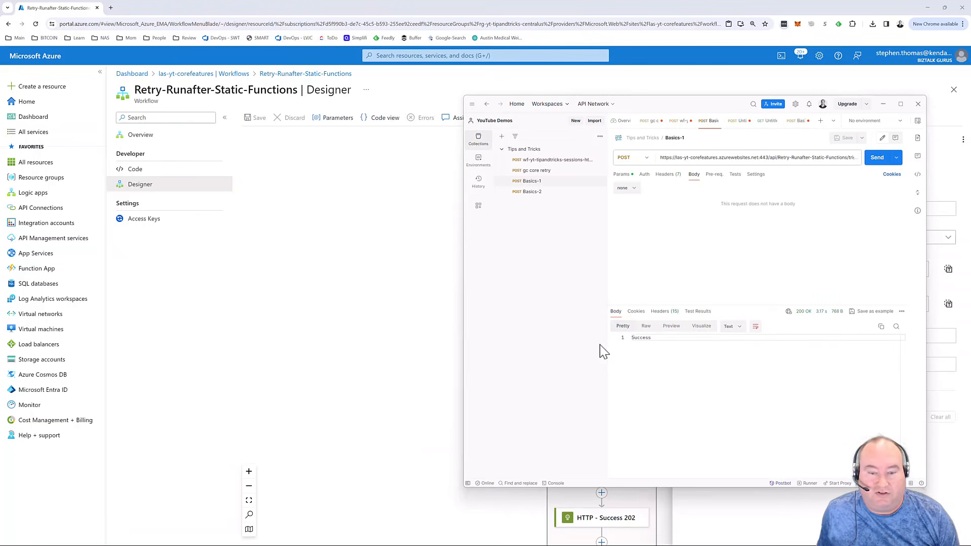
pyautogui.click(414, 290)
pyautogui.click(413, 286)
pyautogui.scroll(-1, 633, 432)
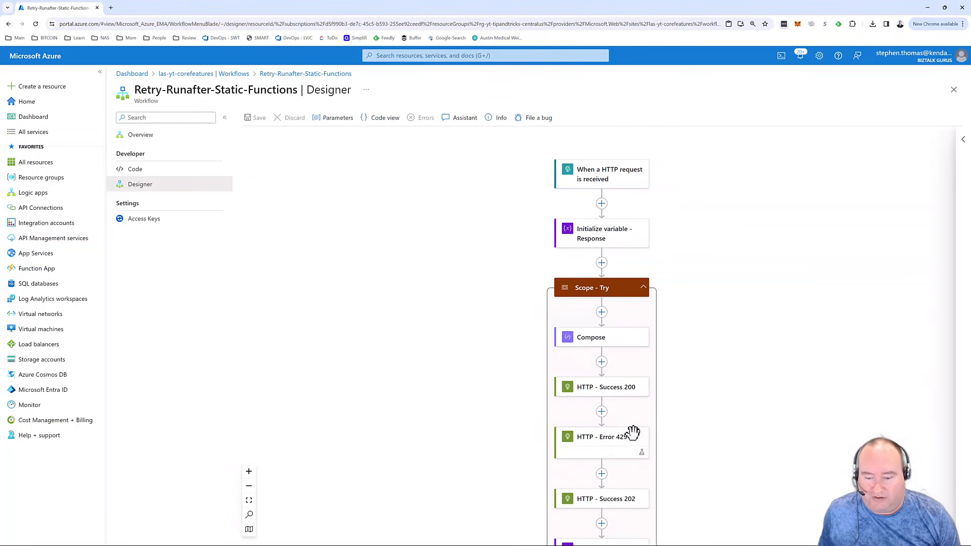
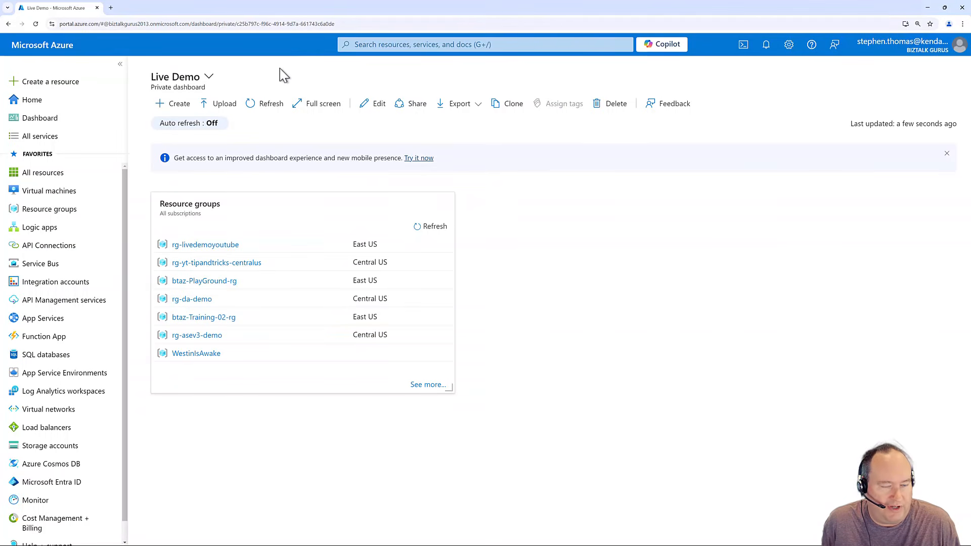
# Open the rg-livedemoyoutube resource group, find Service Bus in the Marketplace and start creating a Service Bus namespace.
pyautogui.click(218, 244)
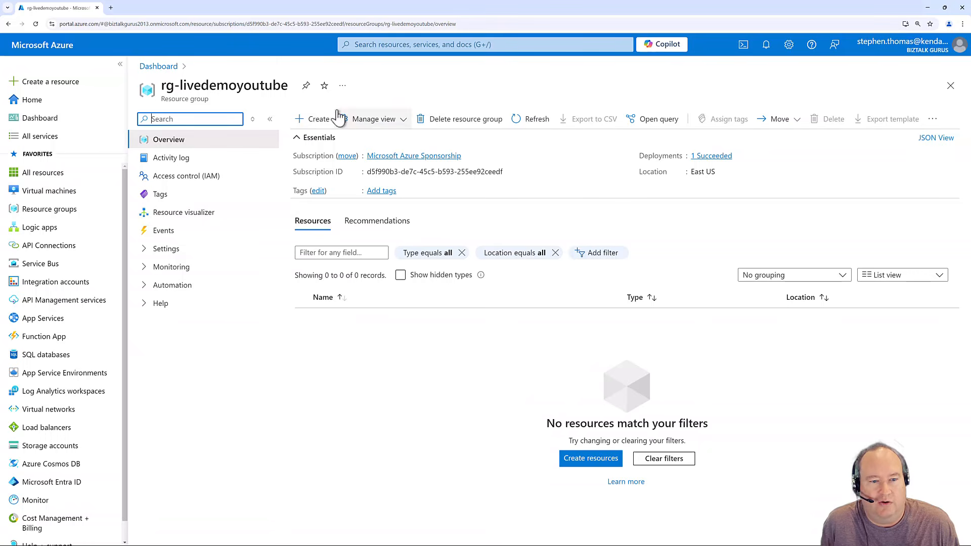
pyautogui.click(319, 123)
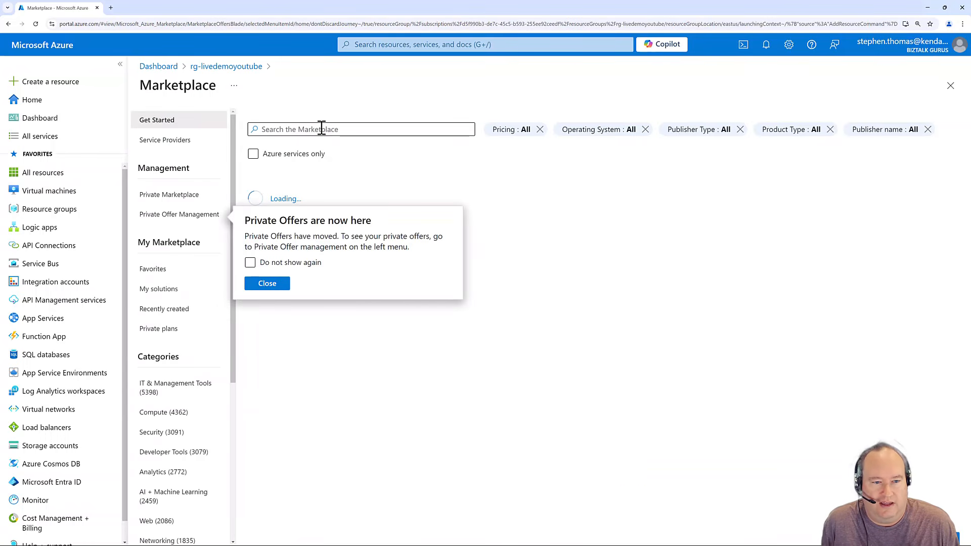
pyautogui.click(322, 128)
pyautogui.write('se')
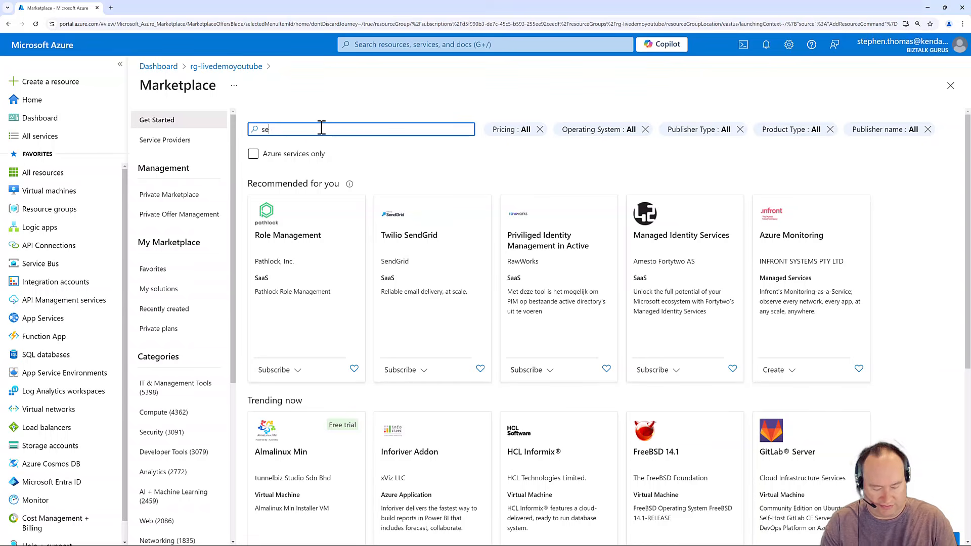
pyautogui.write('rvice bus')
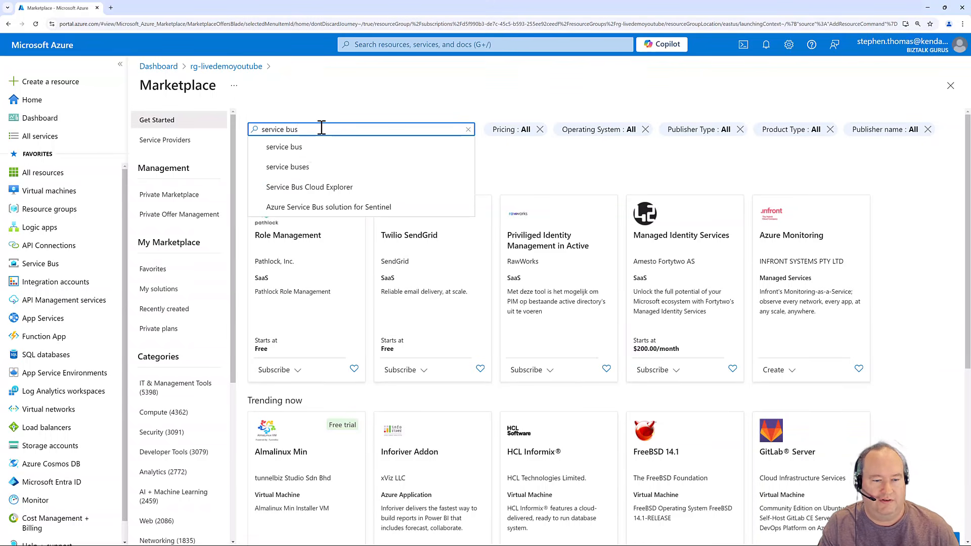
pyautogui.click(306, 148)
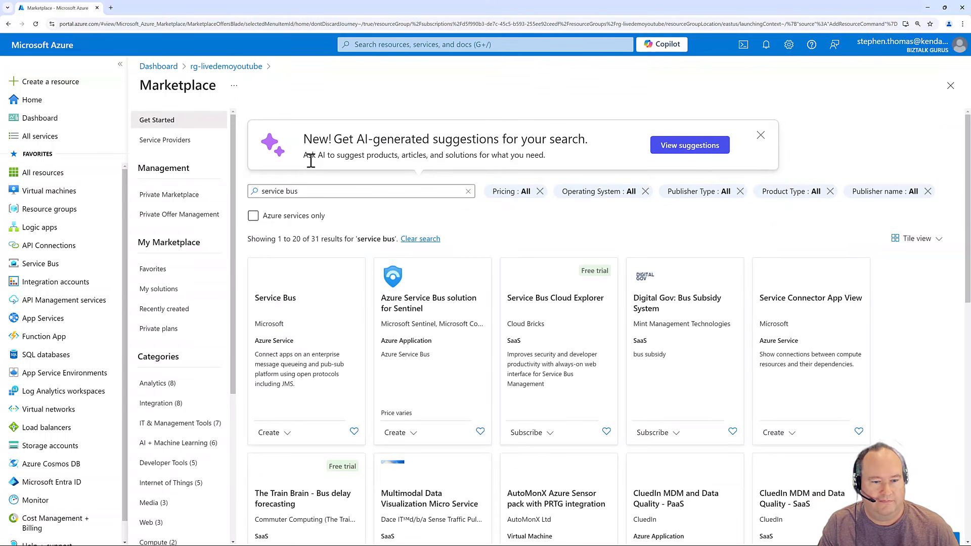
pyautogui.click(276, 439)
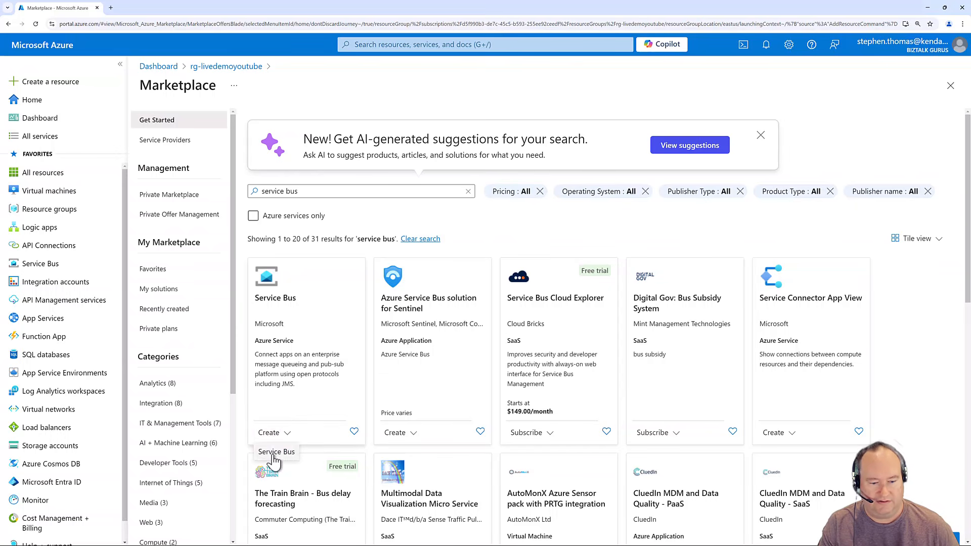
pyautogui.click(273, 450)
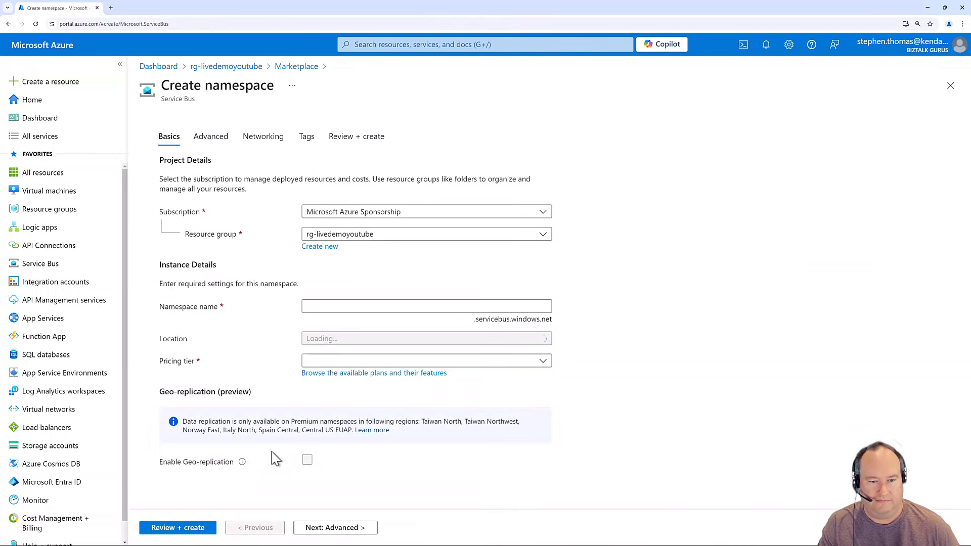
# Name the namespace livedemo08252024, set its location to East US and choose the Standard pricing tier.
pyautogui.click(323, 305)
pyautogui.write('livedemo')
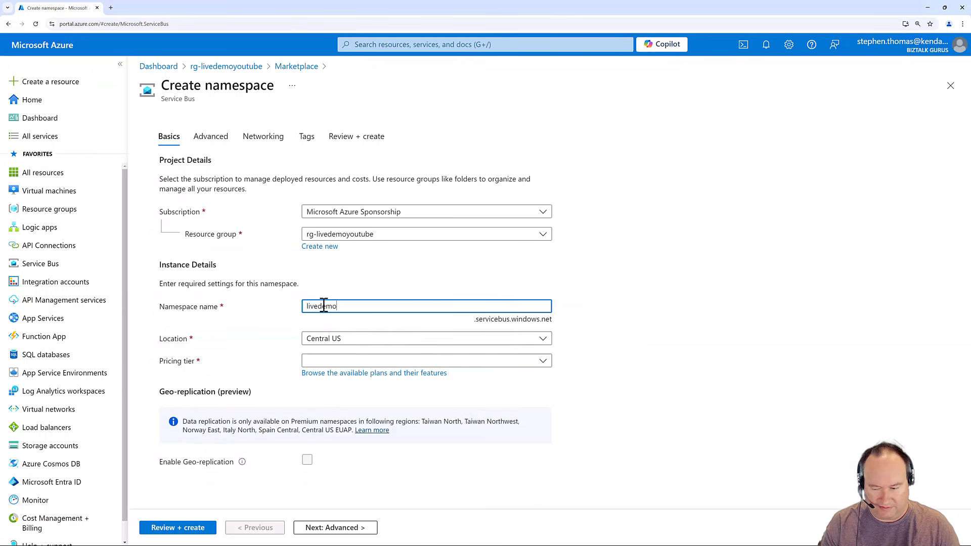
pyautogui.write('082')
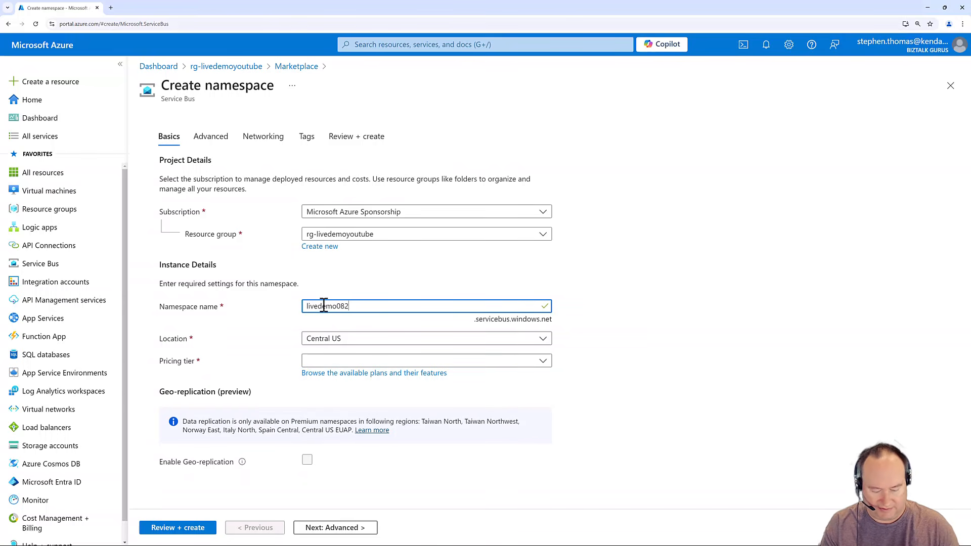
pyautogui.write('52024')
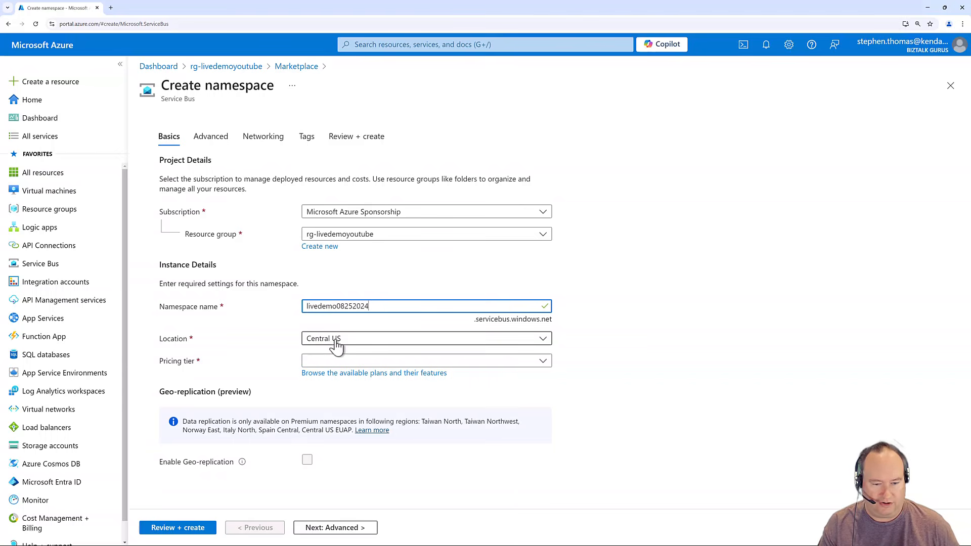
pyautogui.click(336, 343)
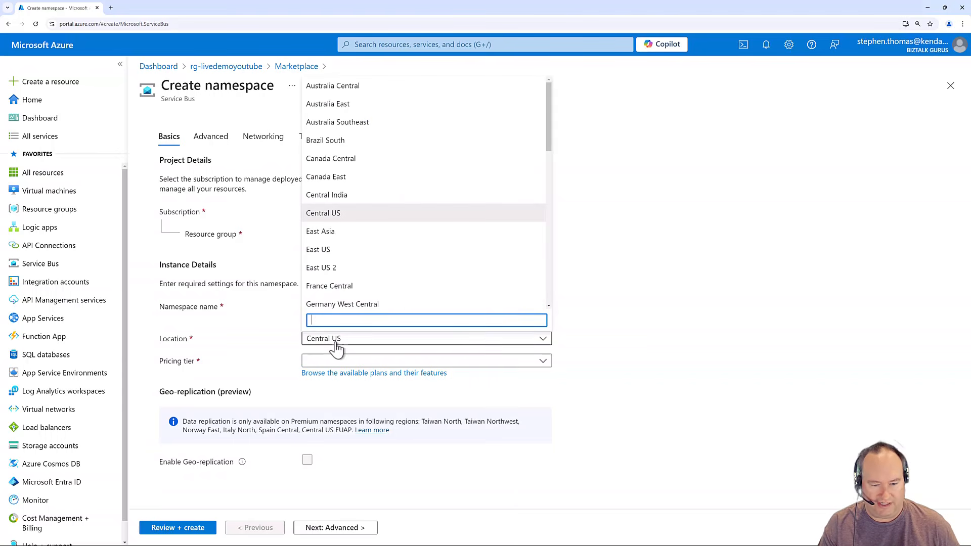
pyautogui.click(330, 253)
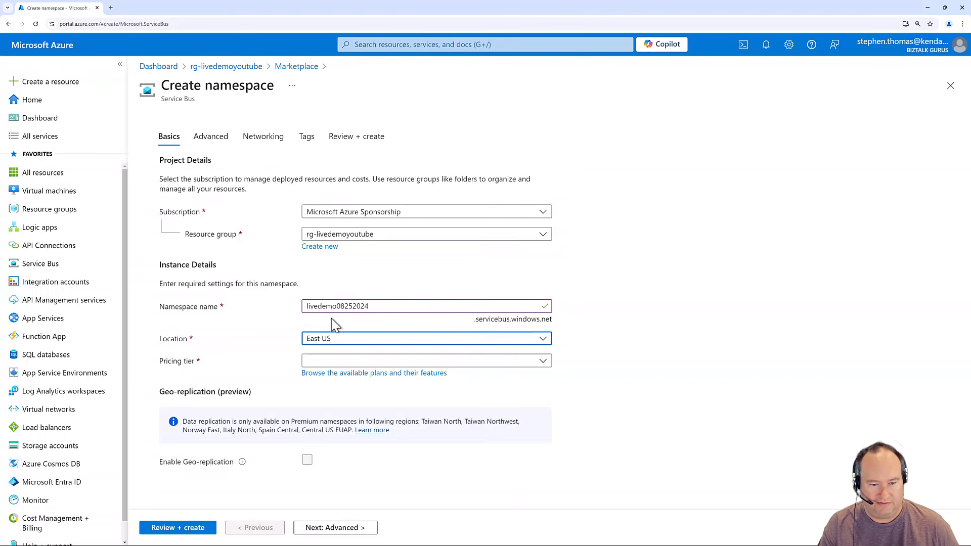
pyautogui.click(340, 363)
pyautogui.click(299, 367)
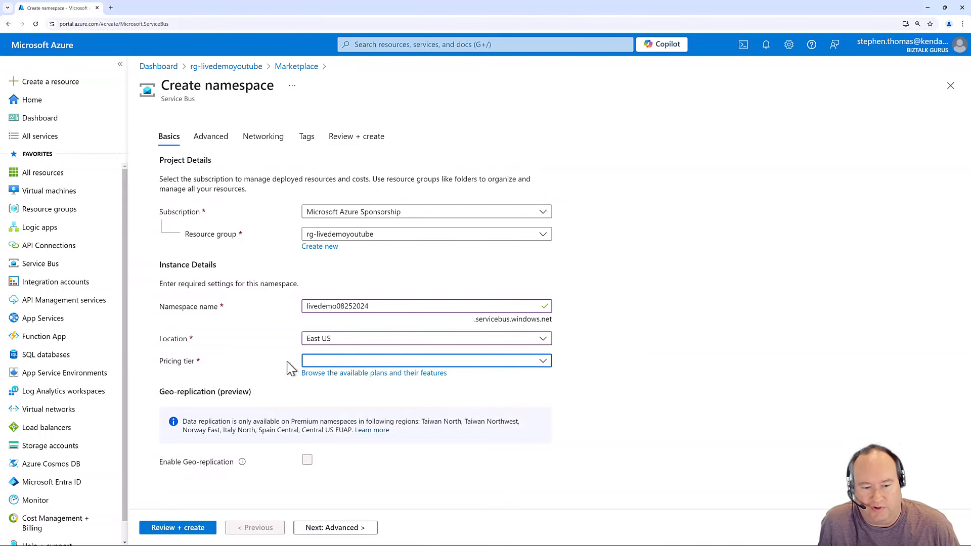
pyautogui.click(322, 363)
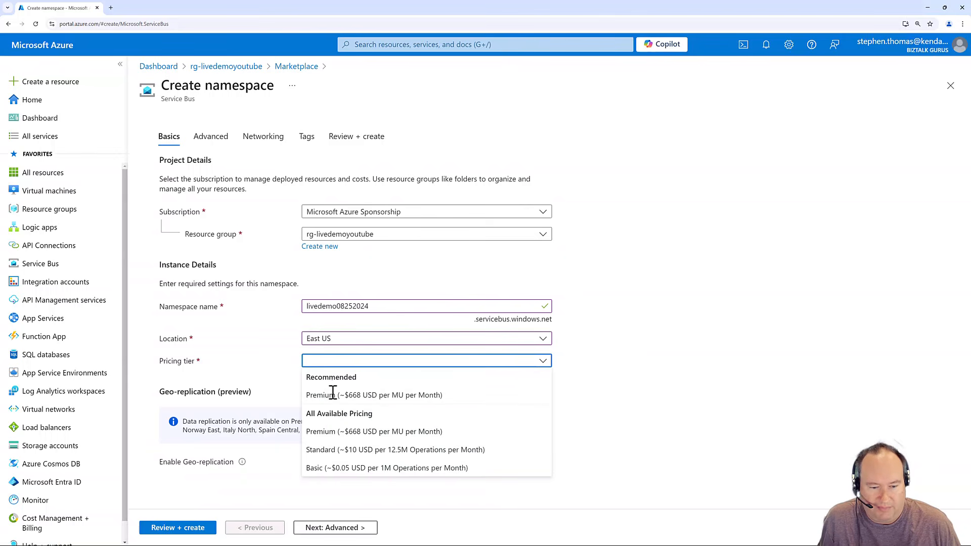
pyautogui.click(322, 451)
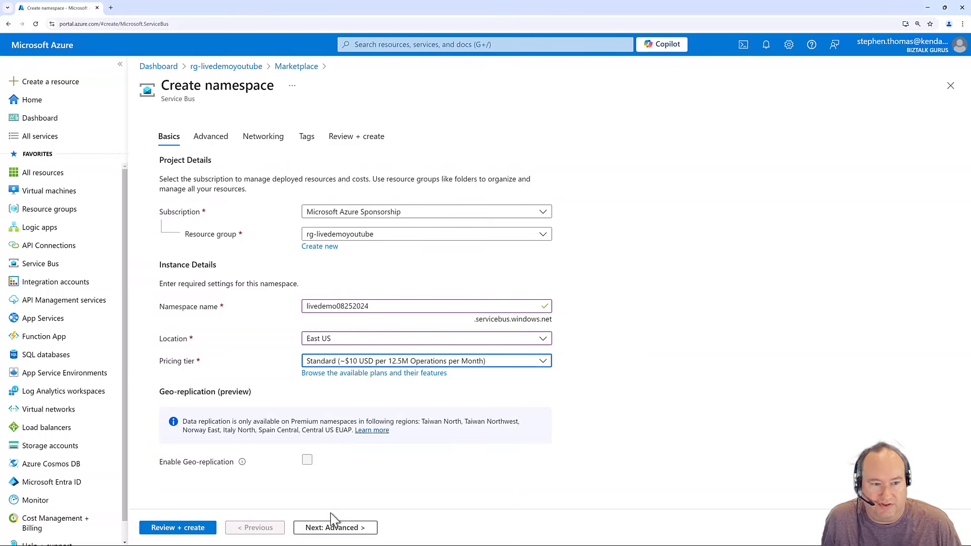
# Keep the default advanced and networking settings and add a tag named CodeCenter with the value ABC.
pyautogui.click(330, 529)
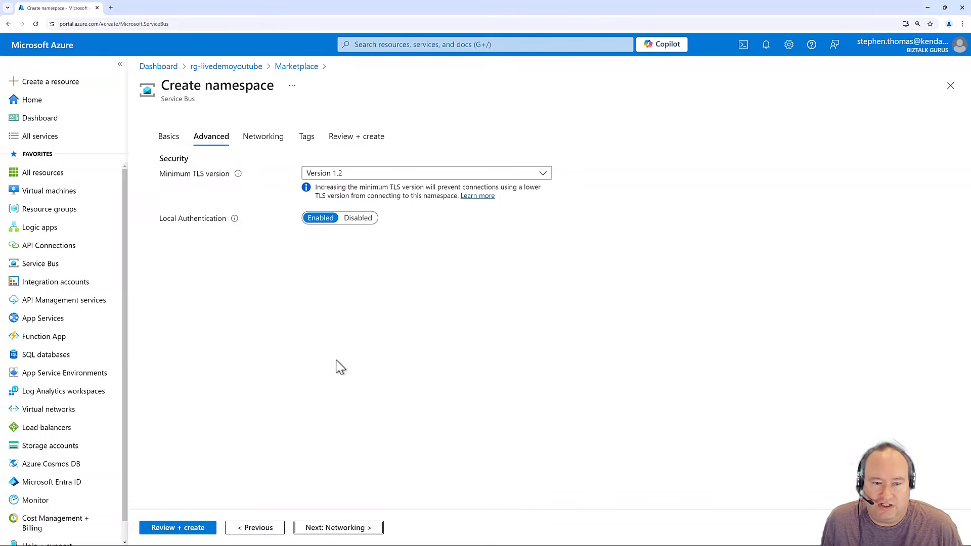
pyautogui.click(346, 528)
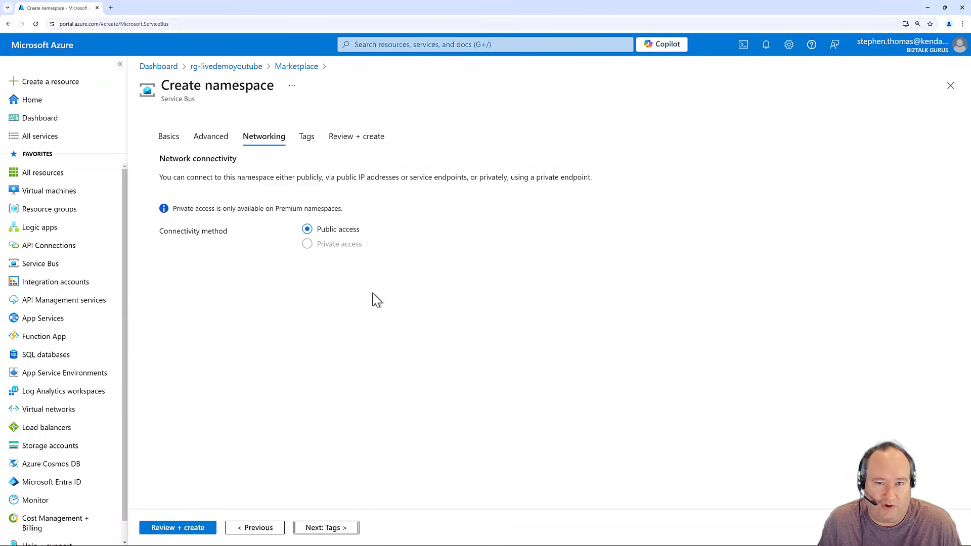
pyautogui.click(322, 528)
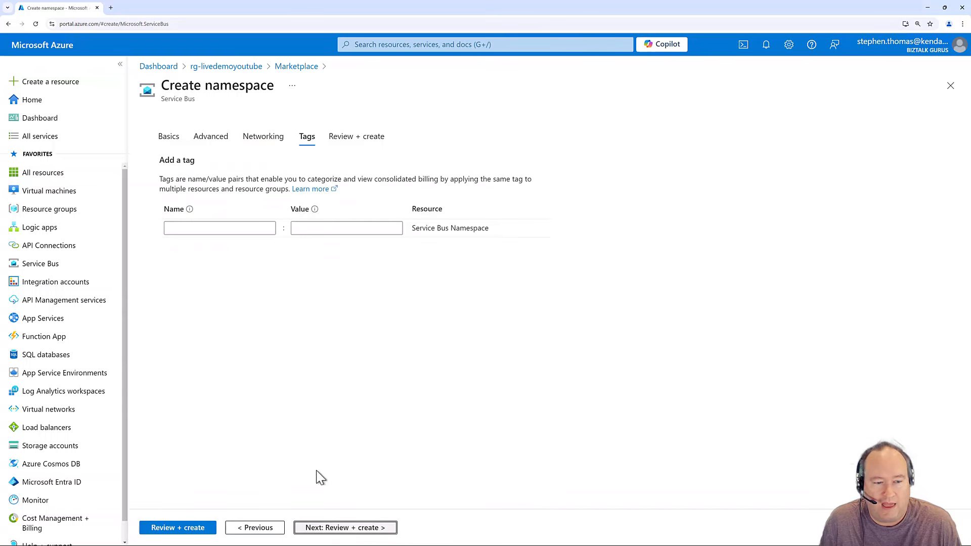
pyautogui.click(256, 233)
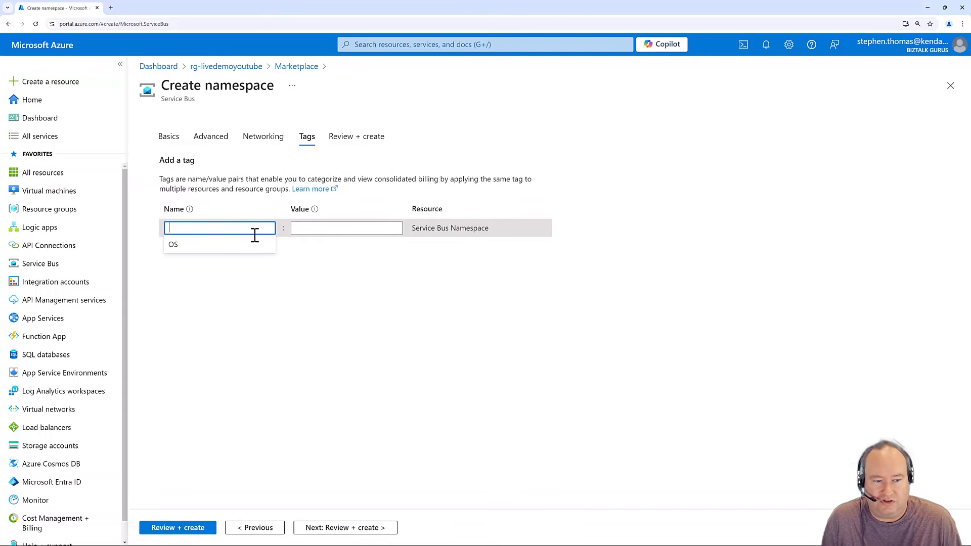
pyautogui.write('Code')
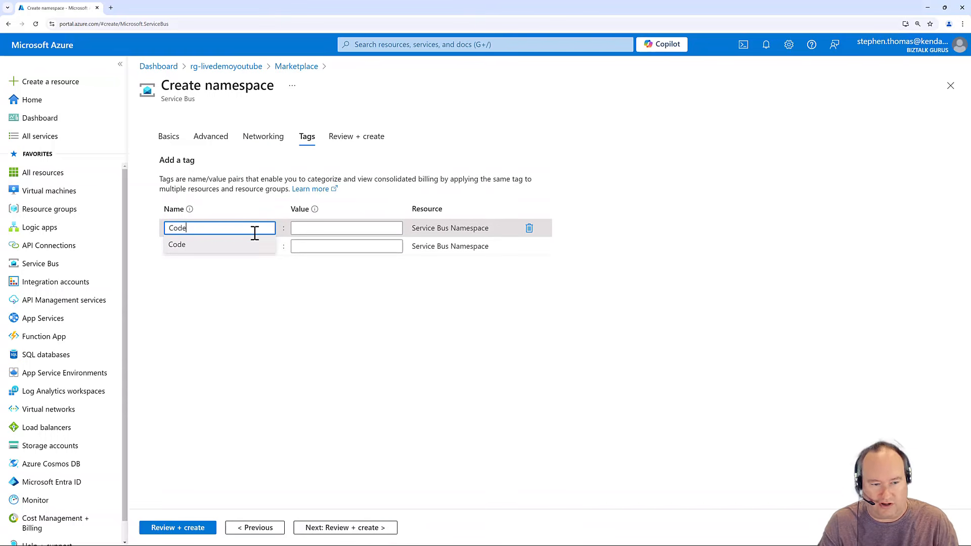
pyautogui.write('Center')
pyautogui.press('Tab')
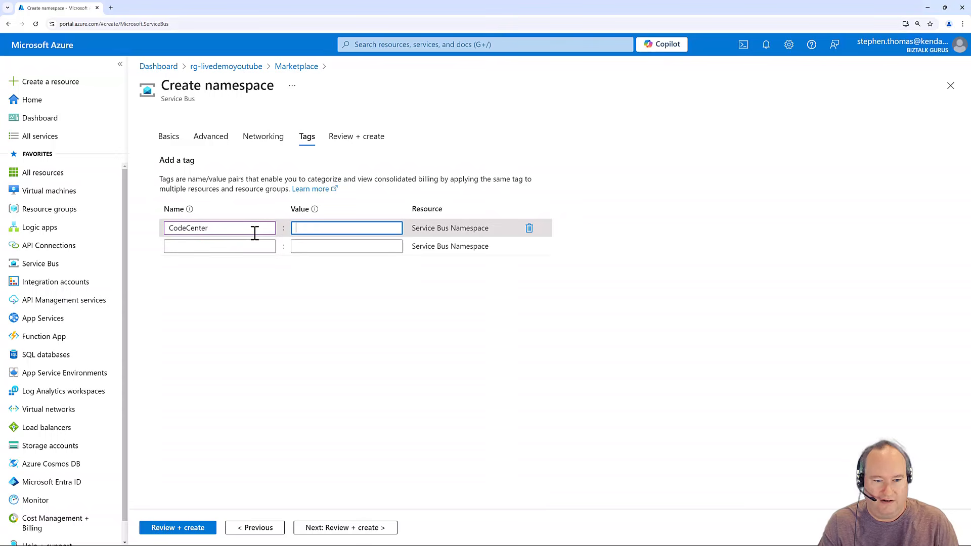
pyautogui.write('ABC')
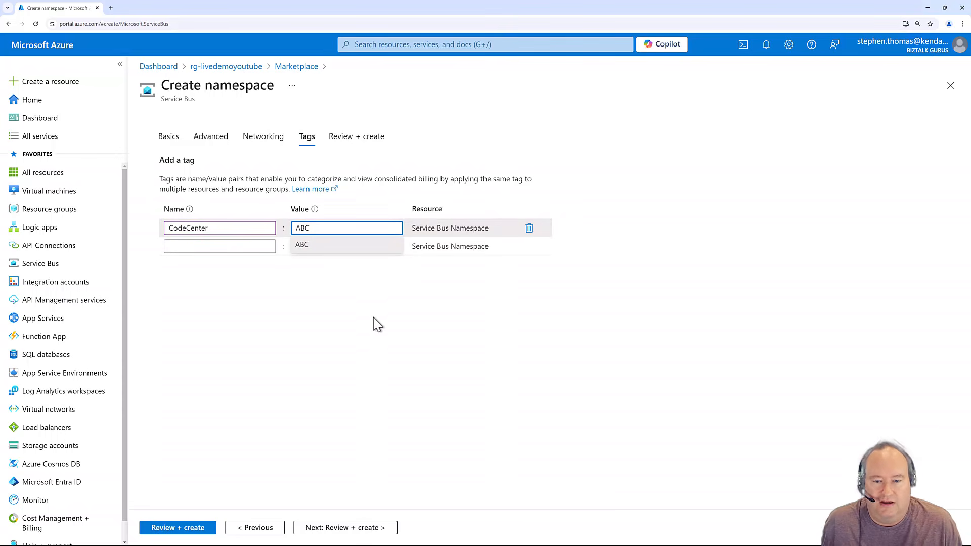
pyautogui.click(379, 320)
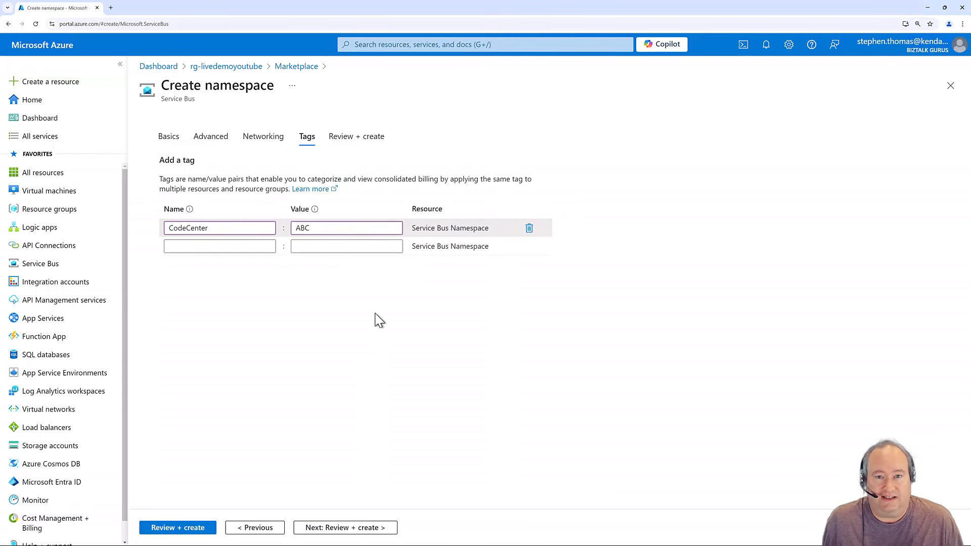
# Review and create the Service Bus namespace, and open the deployed resource.
pyautogui.click(318, 529)
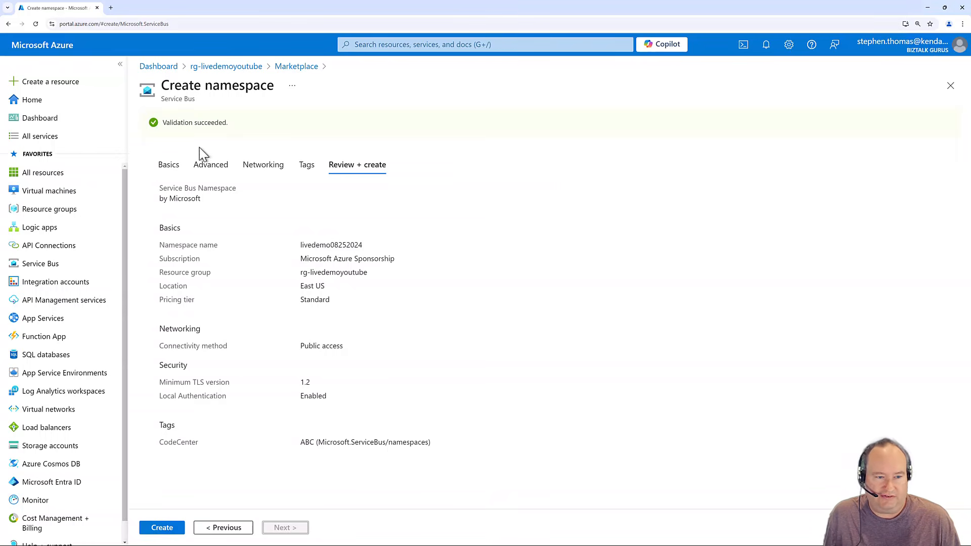
pyautogui.click(174, 531)
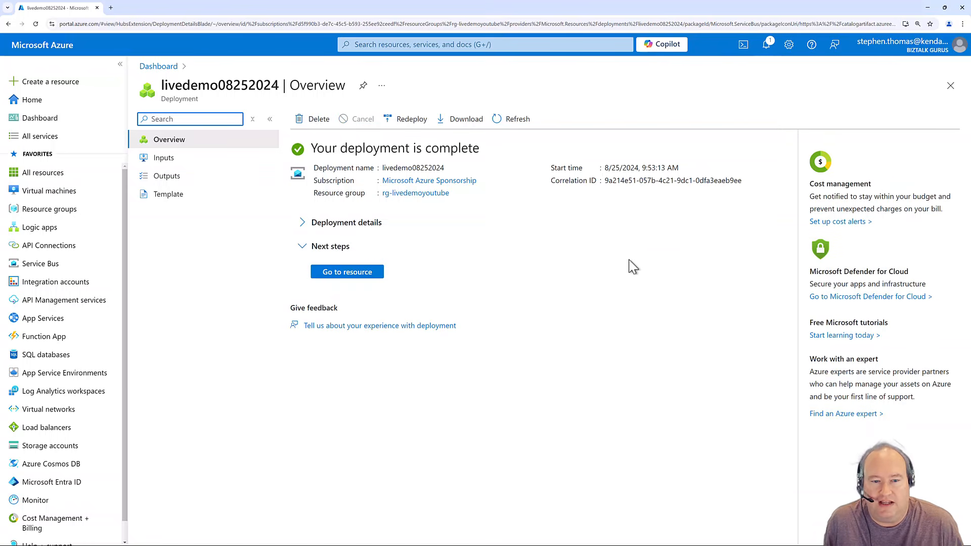
pyautogui.click(368, 282)
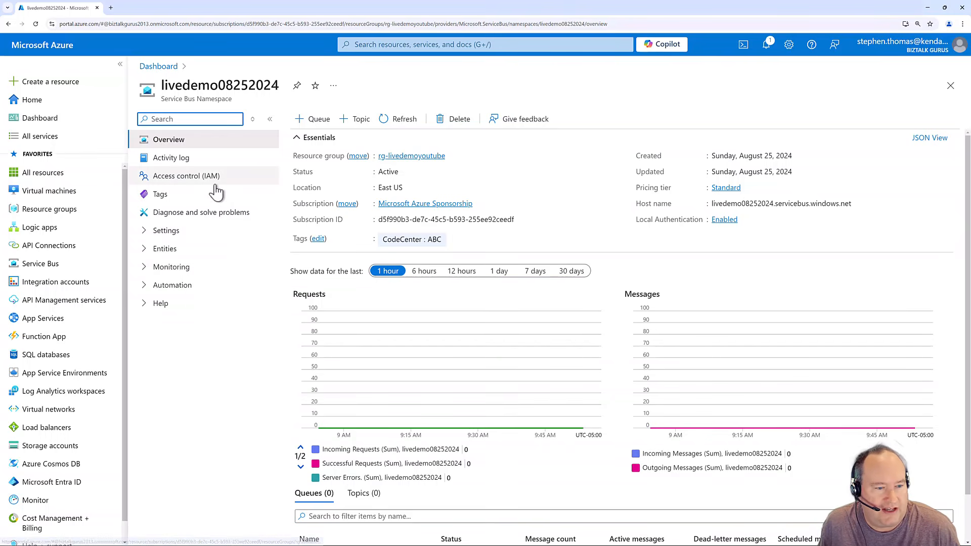
# View the namespace's access control page and its shared access policies.
pyautogui.click(186, 185)
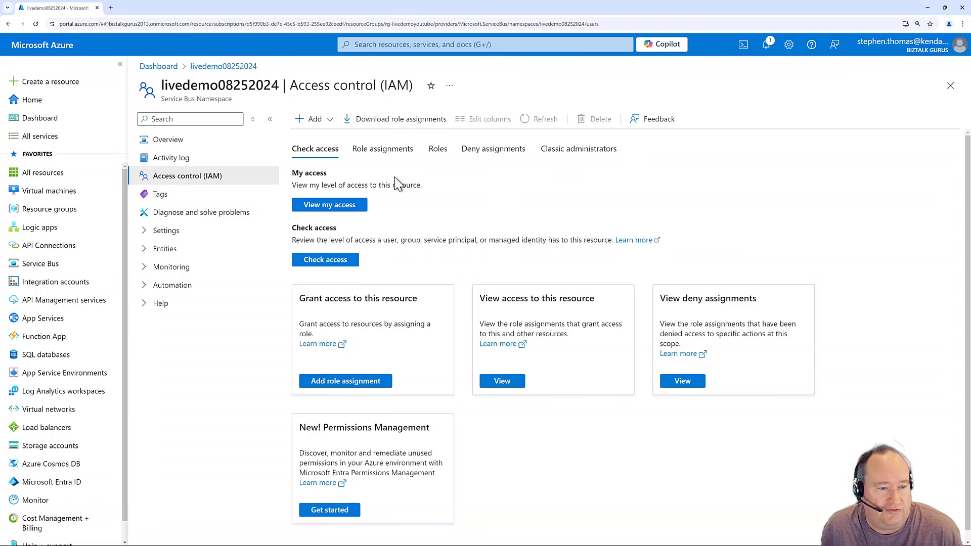
pyautogui.click(147, 233)
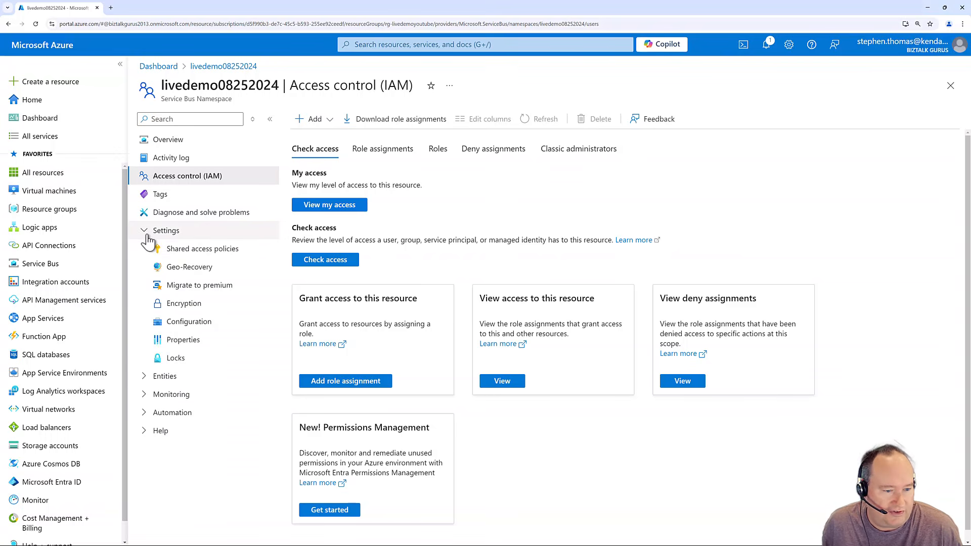
pyautogui.click(184, 250)
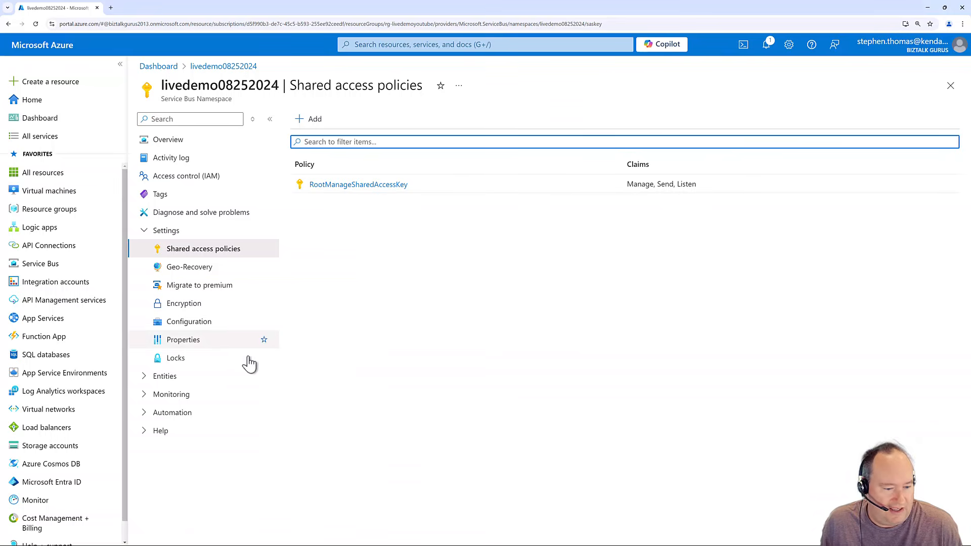
# Start a new queue in the Service Bus namespace, name it demo08 and keep its maximum size at 1 GB.
pyautogui.click(144, 378)
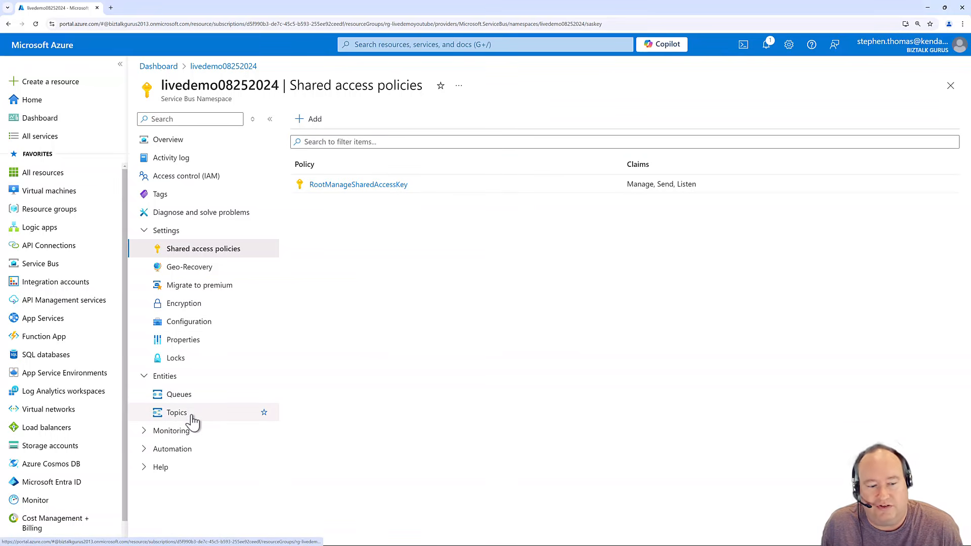
pyautogui.click(183, 404)
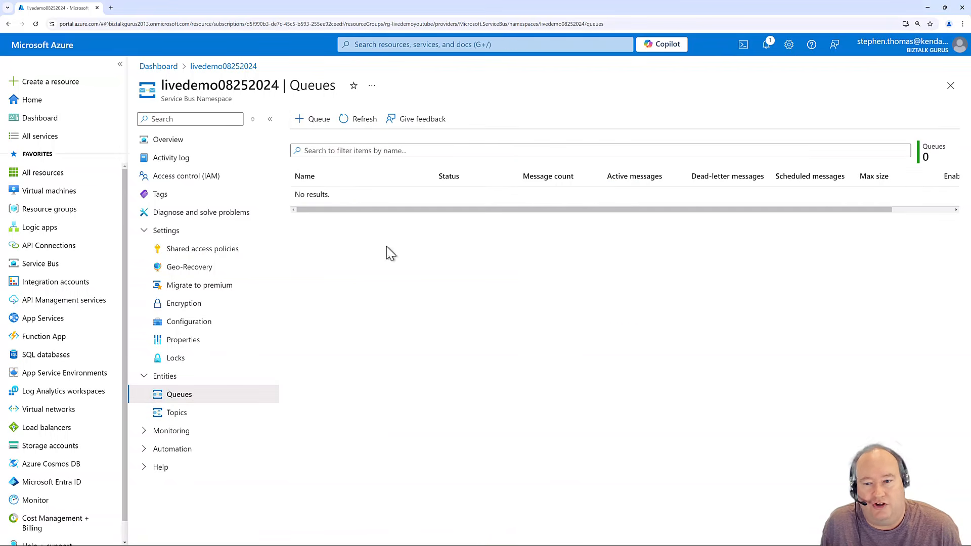
pyautogui.click(317, 121)
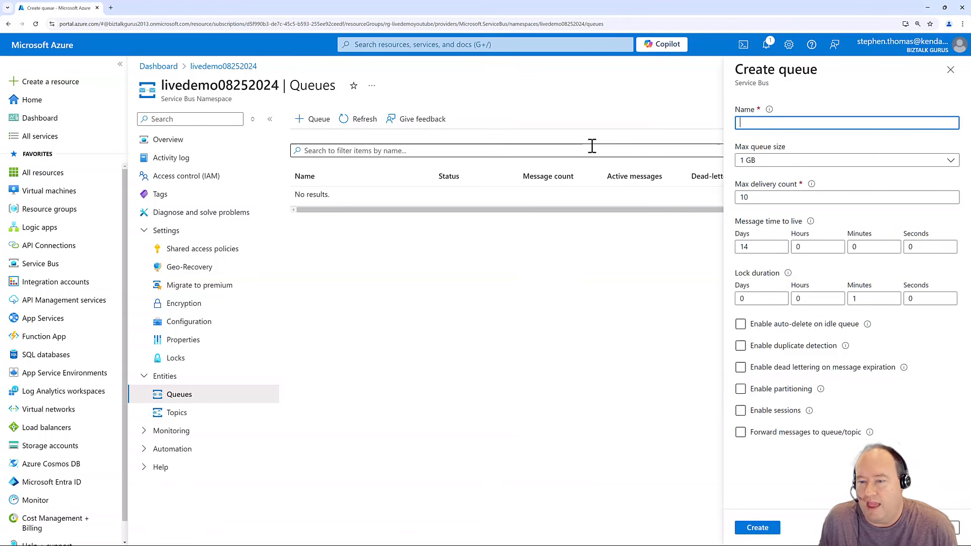
pyautogui.write('demo08')
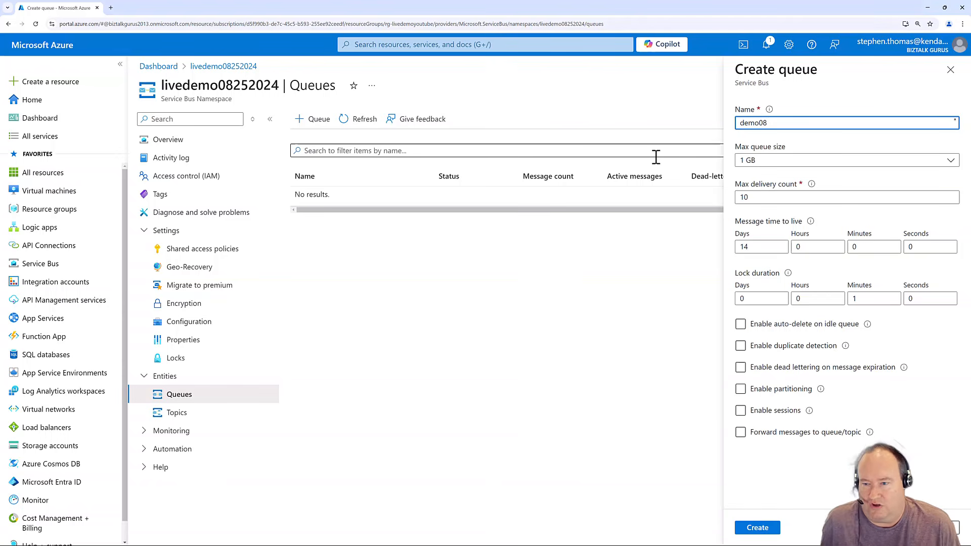
pyautogui.click(747, 161)
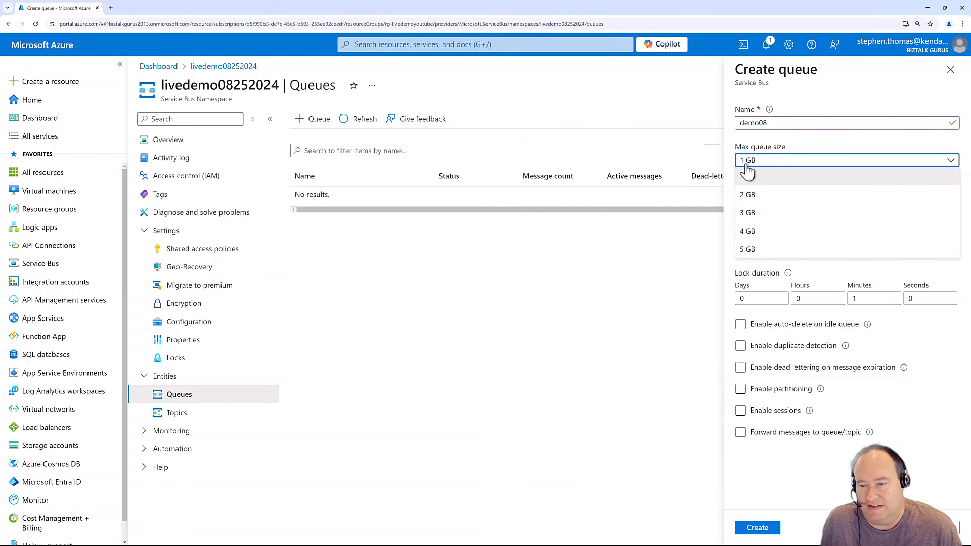
pyautogui.click(747, 176)
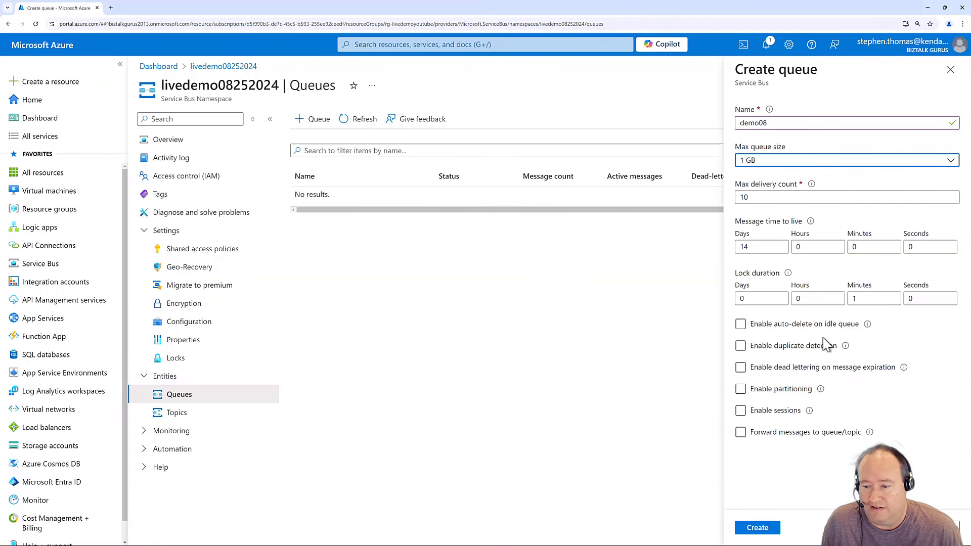
pyautogui.click(787, 351)
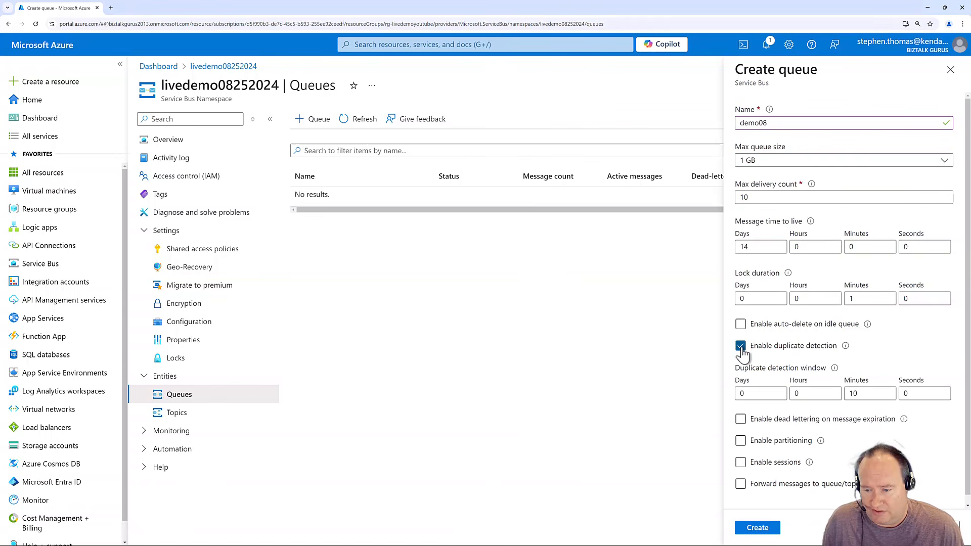
pyautogui.click(741, 424)
pyautogui.scroll(-1, 759, 420)
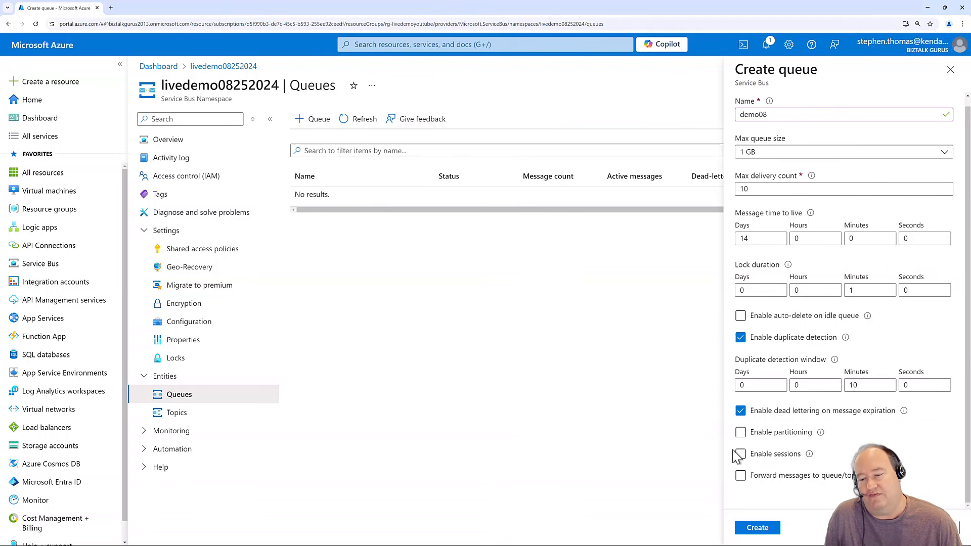
pyautogui.click(741, 434)
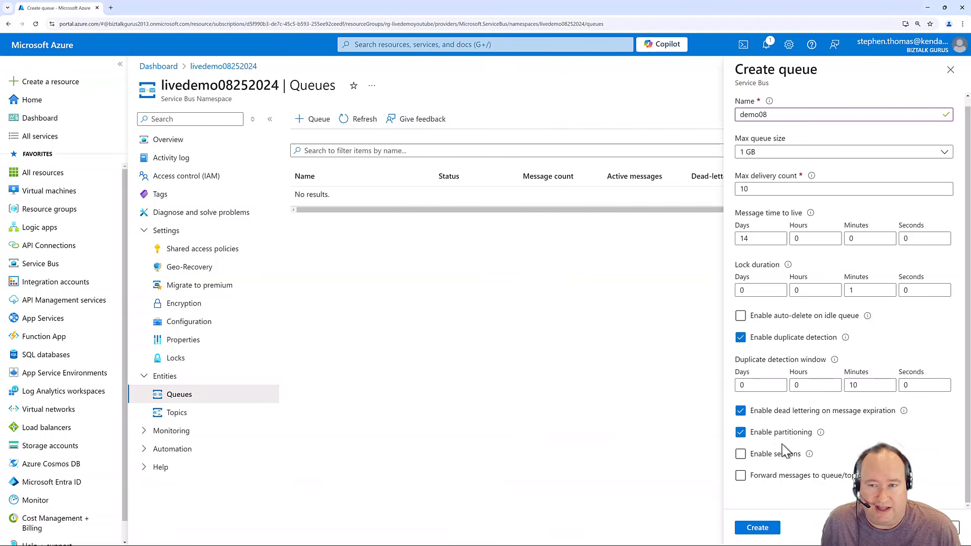
pyautogui.click(741, 434)
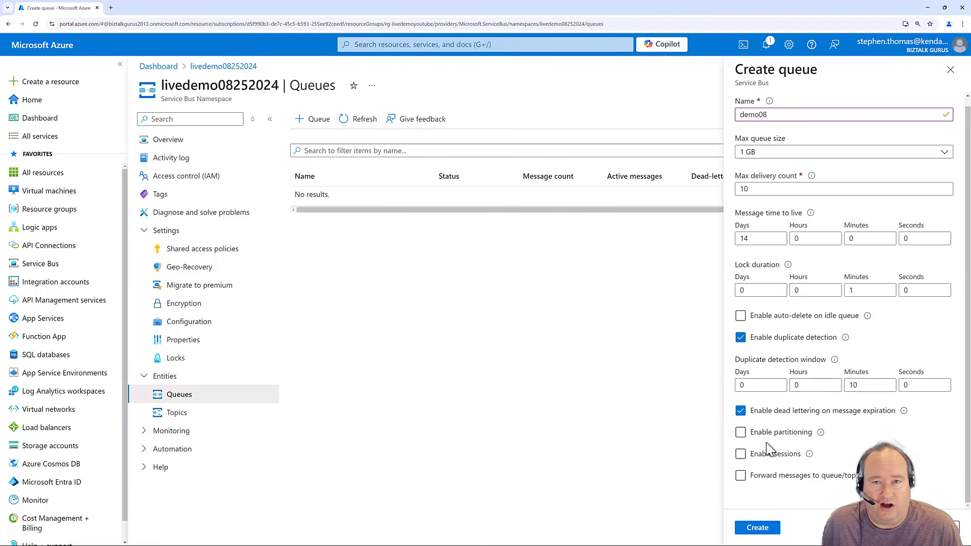
pyautogui.click(741, 455)
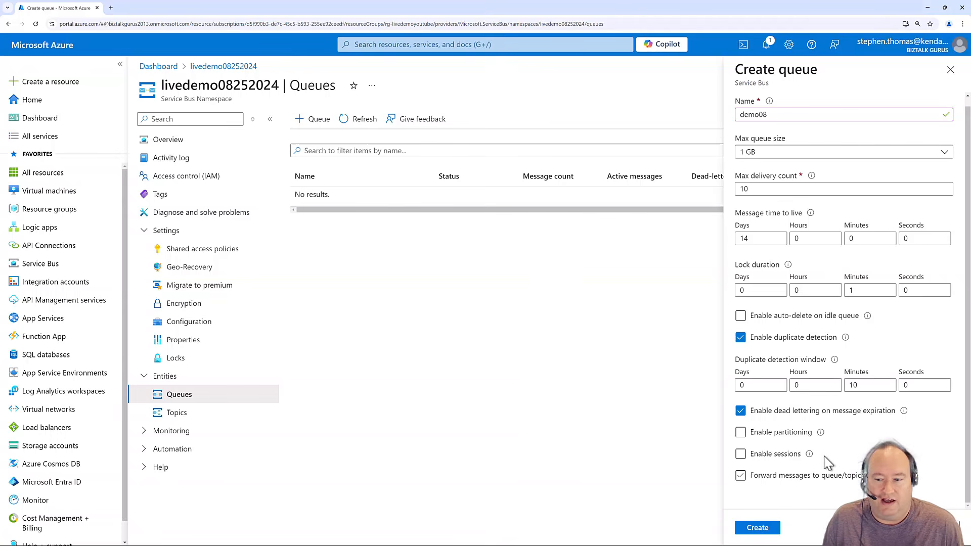
pyautogui.click(740, 408)
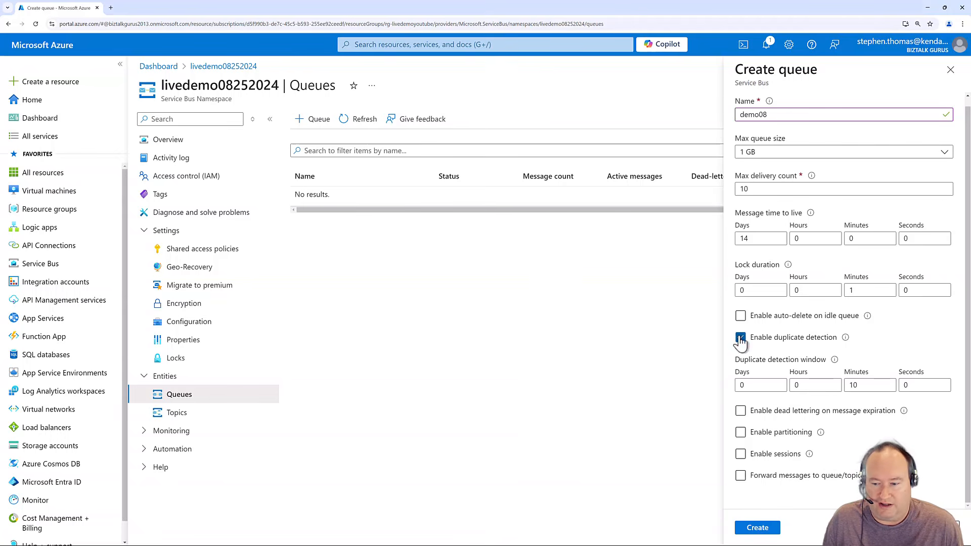
pyautogui.click(740, 338)
pyautogui.click(770, 412)
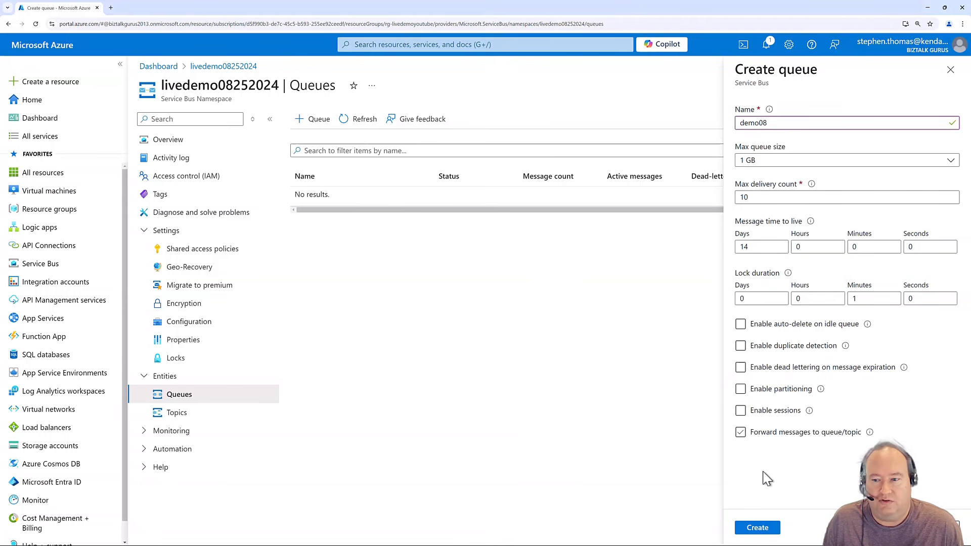
# Create the queue with all optional features disabled and open demo08 from the queue list.
pyautogui.click(756, 529)
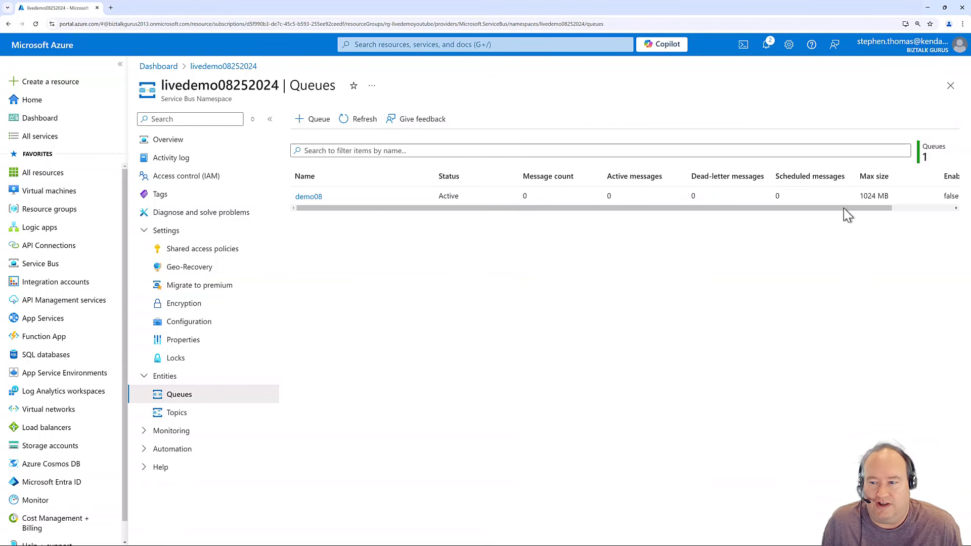
pyautogui.moveTo(860, 197)
pyautogui.mouseDown()
pyautogui.moveTo(881, 210)
pyautogui.moveTo(861, 200)
pyautogui.mouseUp()
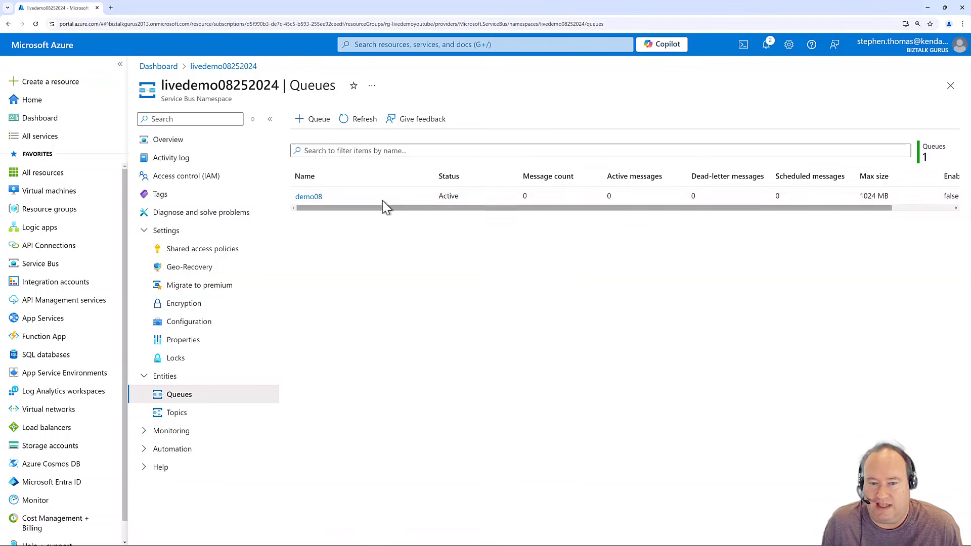
pyautogui.click(307, 197)
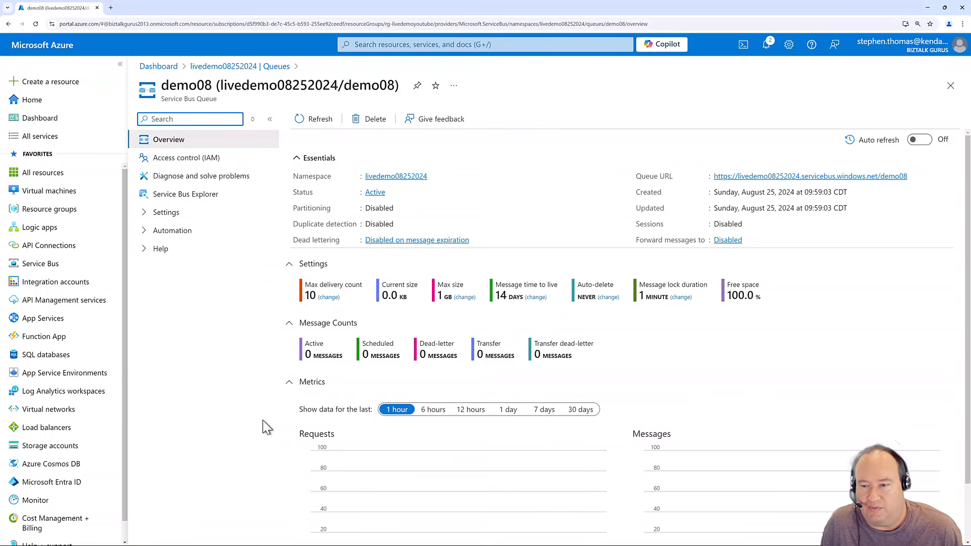
# View the demo08 queue's Service Bus Explorer, its shared access policies and its access control page.
pyautogui.click(198, 201)
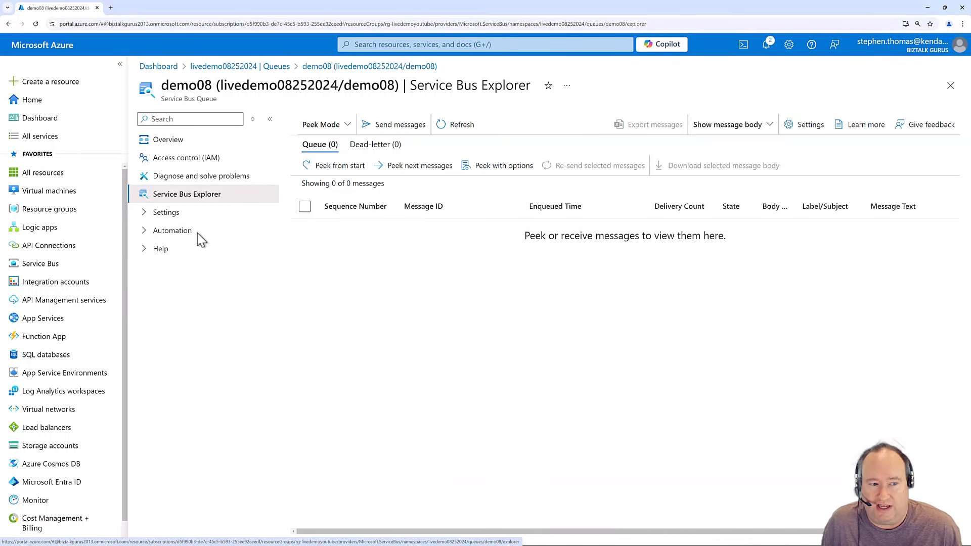
pyautogui.click(149, 213)
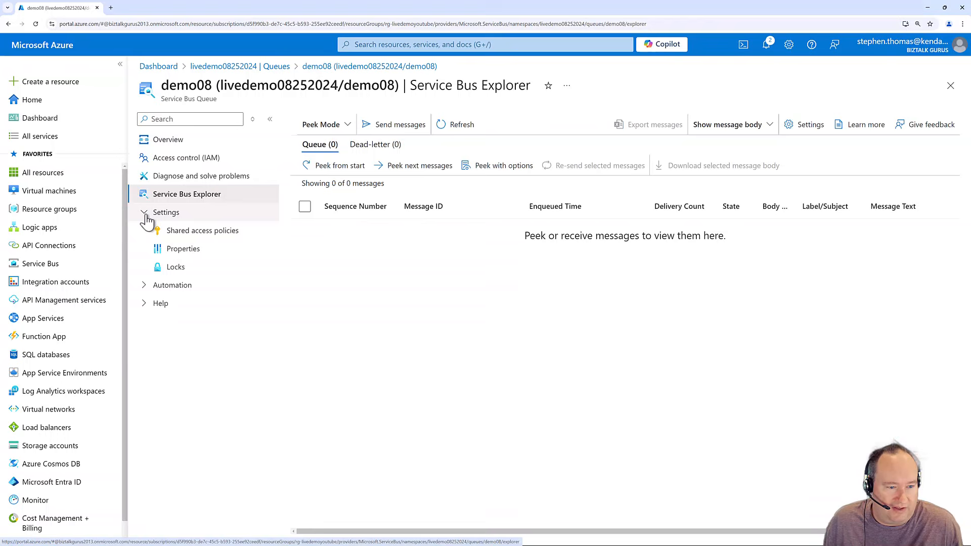
pyautogui.click(196, 232)
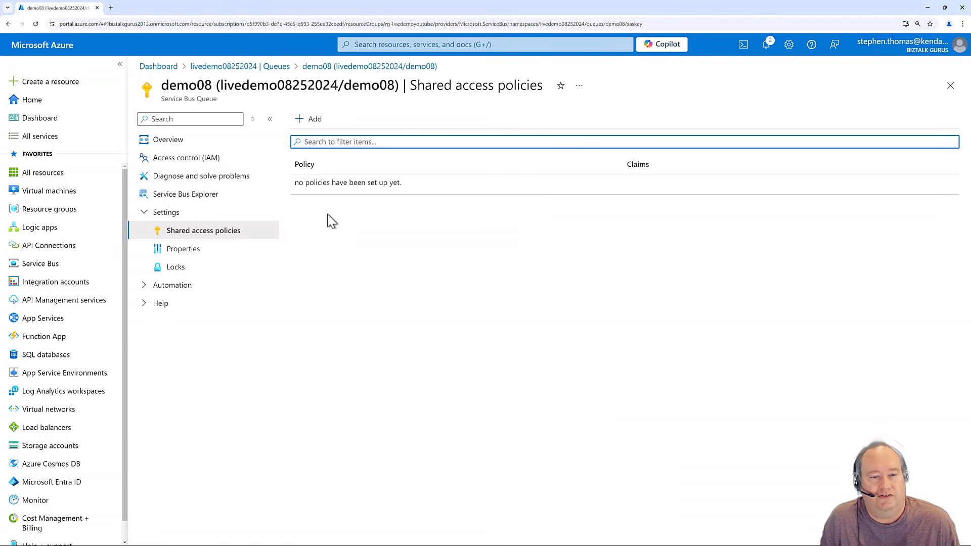
pyautogui.click(158, 158)
pyautogui.click(161, 158)
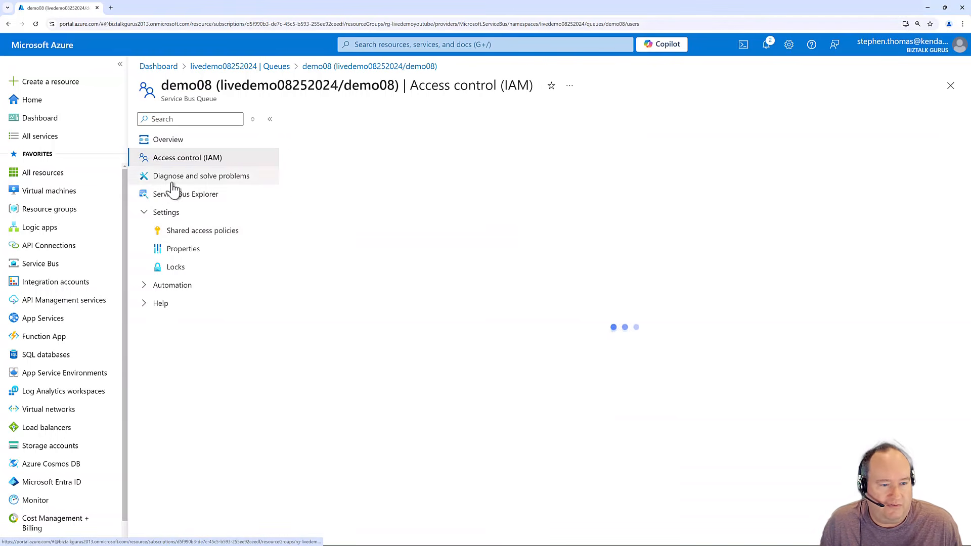
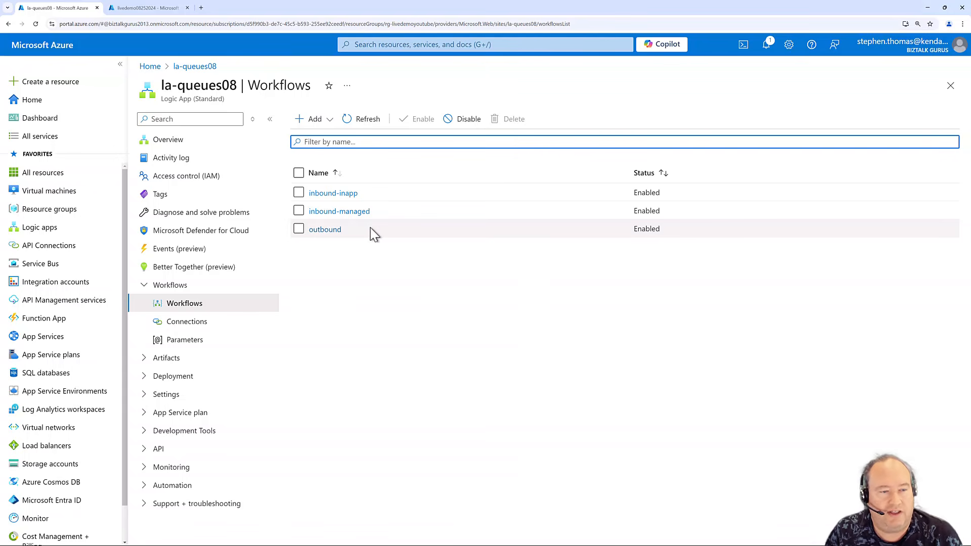
# View the livedemo08252024 namespace's queues and start a role assignment on the namespace with the Azure Service Bus Data Owner role.
pyautogui.click(162, 9)
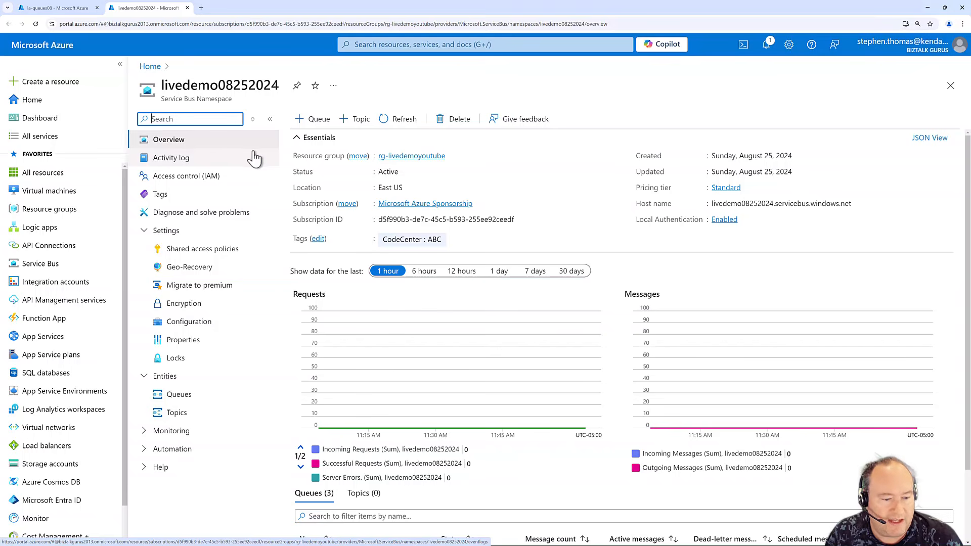
pyautogui.click(191, 404)
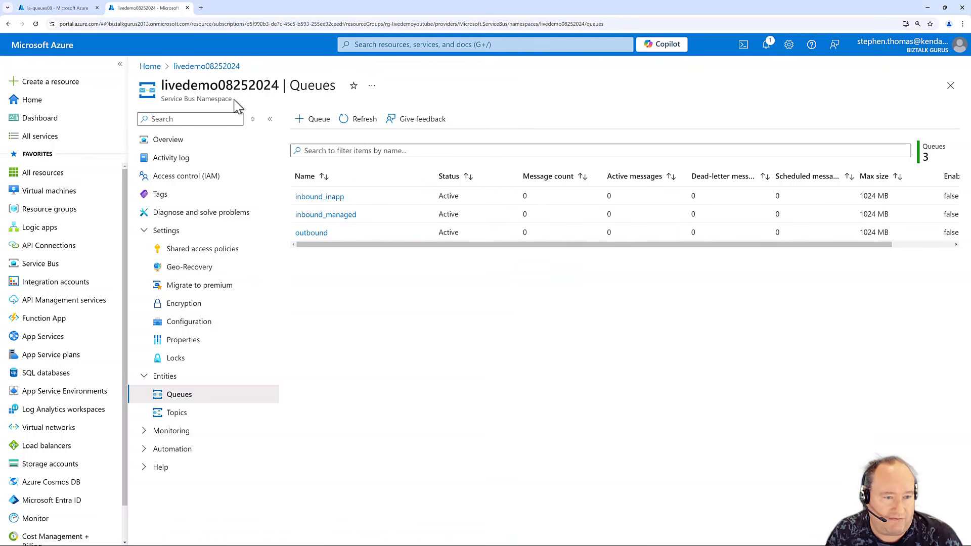
pyautogui.click(190, 178)
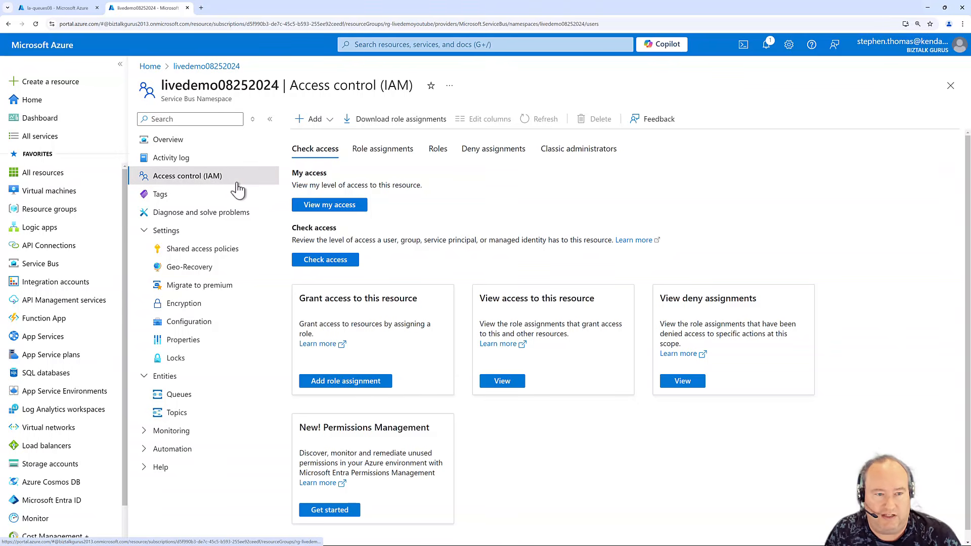
pyautogui.click(320, 124)
pyautogui.click(324, 136)
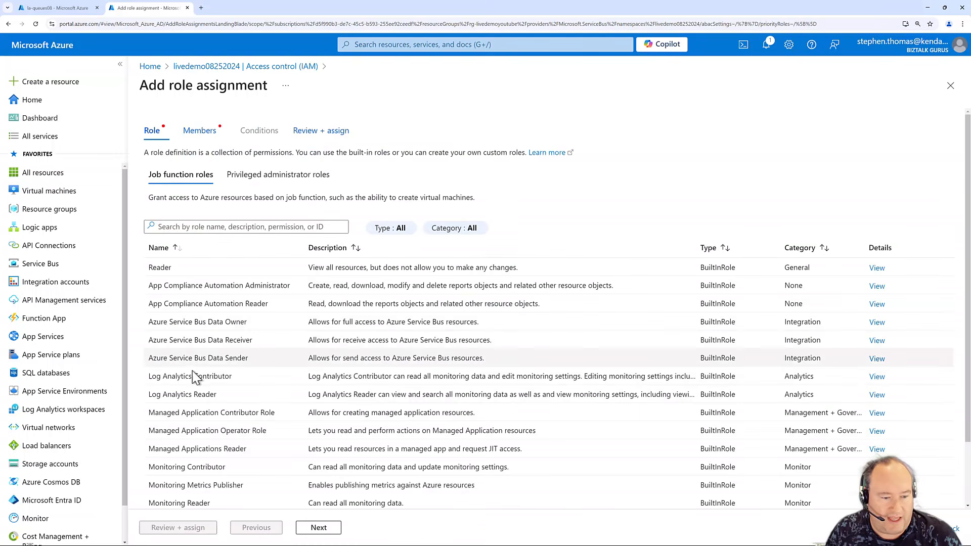
pyautogui.click(195, 327)
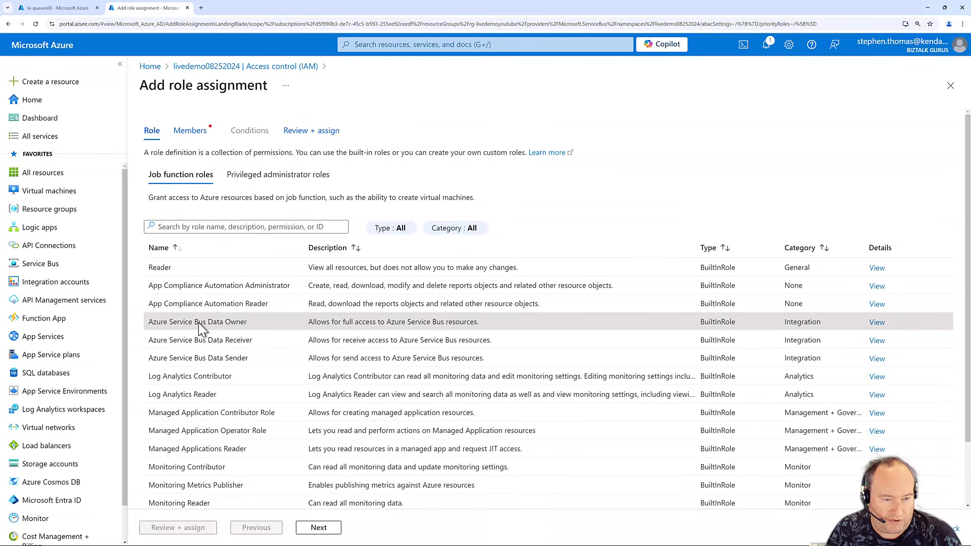
pyautogui.click(316, 528)
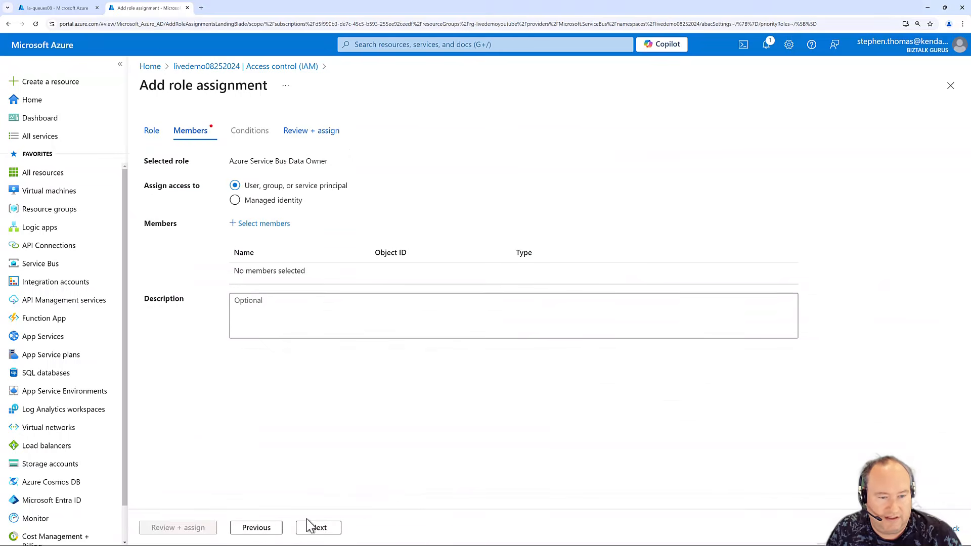
# Choose the managed identity of the la-queues08 Logic App (Standard) as member and complete the role assignment.
pyautogui.click(235, 201)
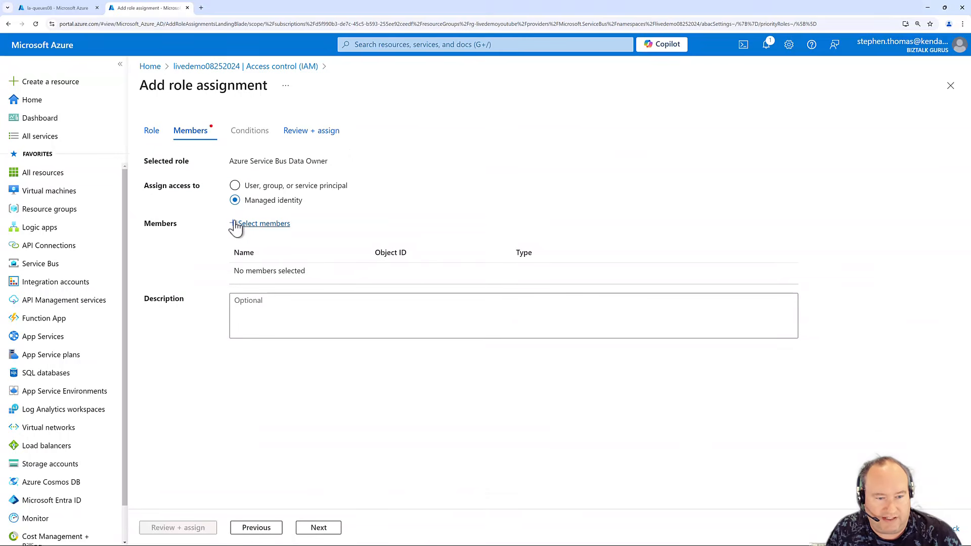
pyautogui.click(236, 224)
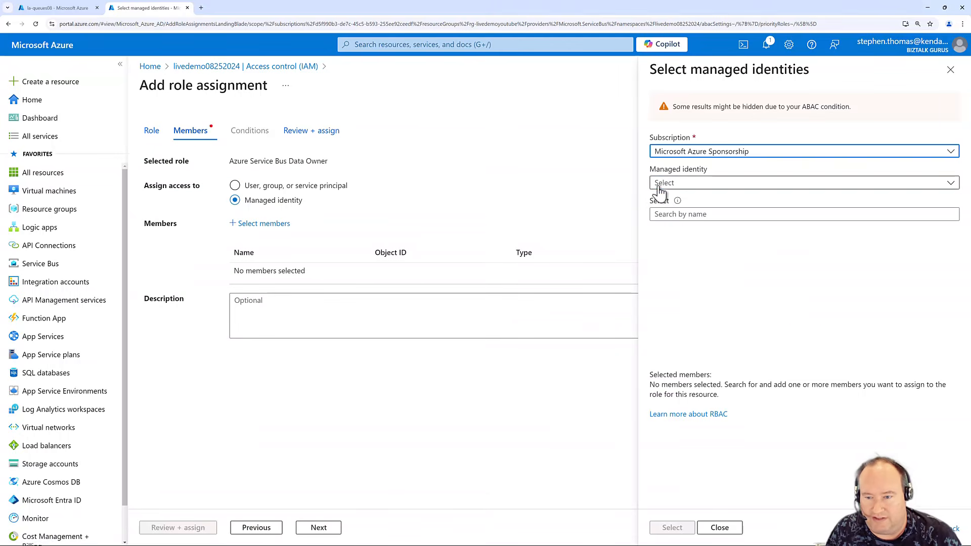
pyautogui.click(661, 186)
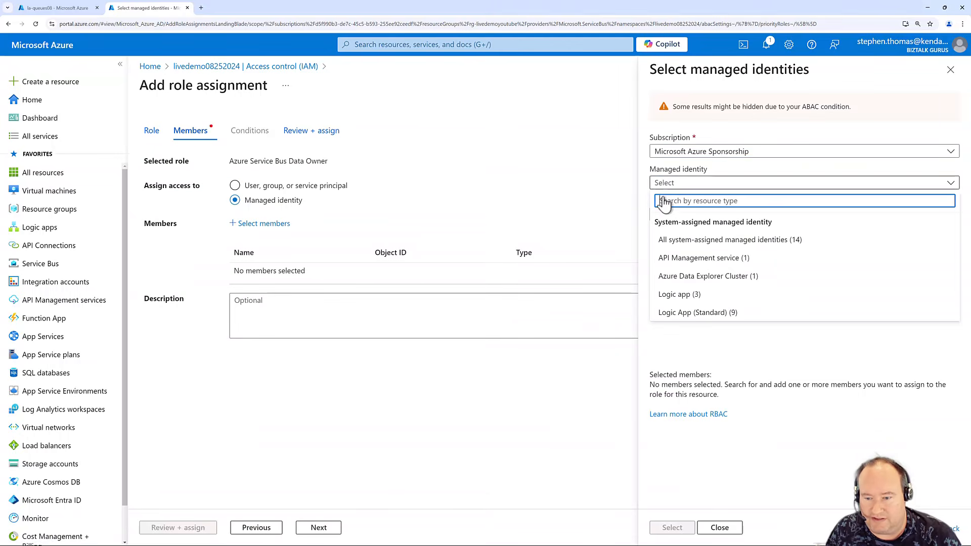
pyautogui.click(670, 314)
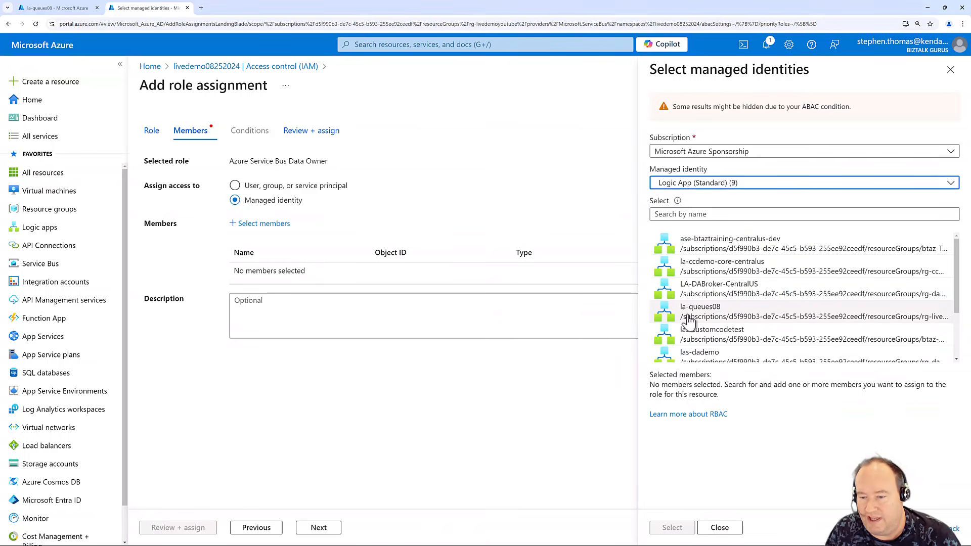
pyautogui.click(706, 313)
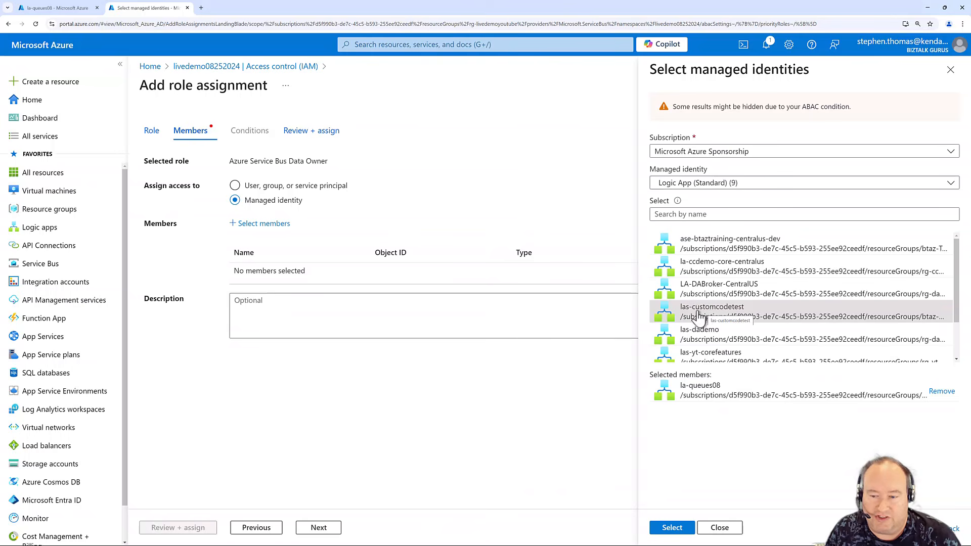
pyautogui.click(658, 530)
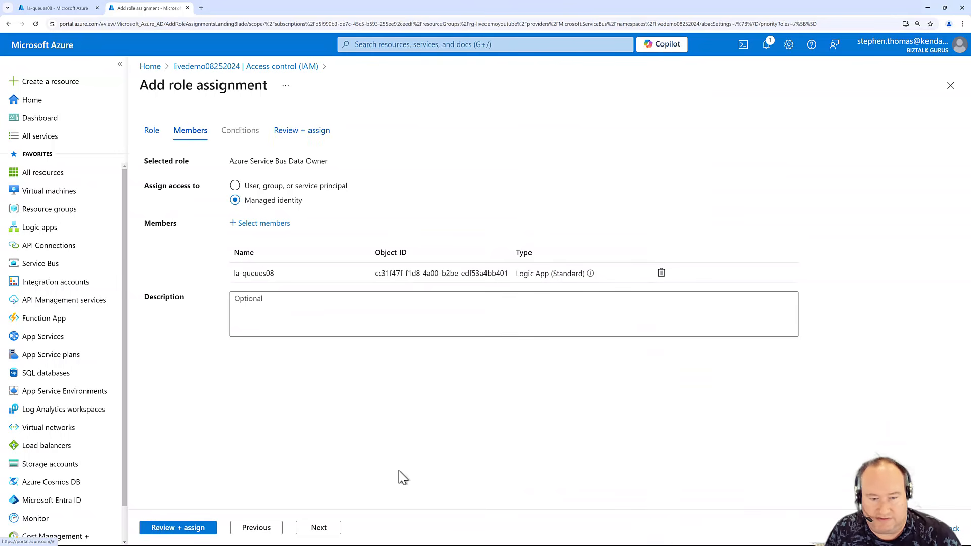
pyautogui.click(201, 532)
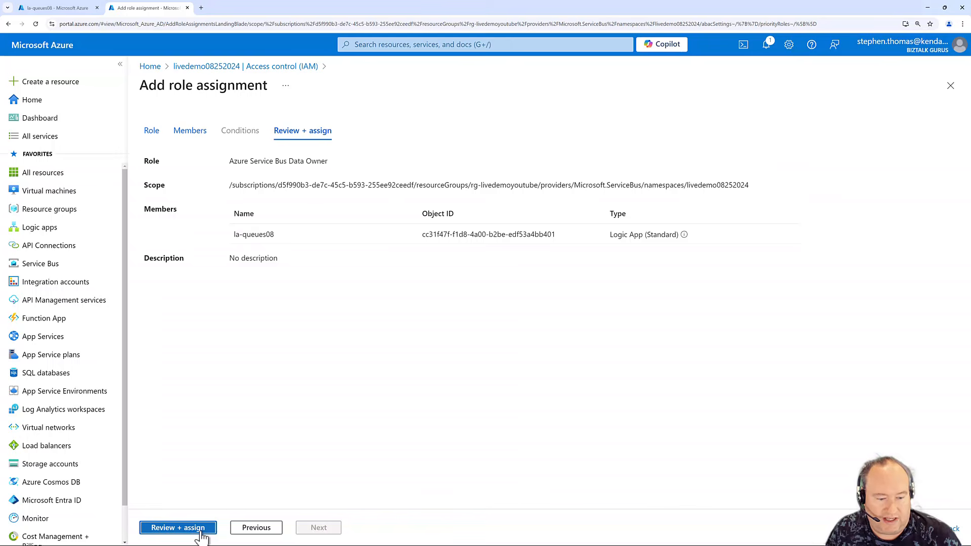
pyautogui.click(201, 532)
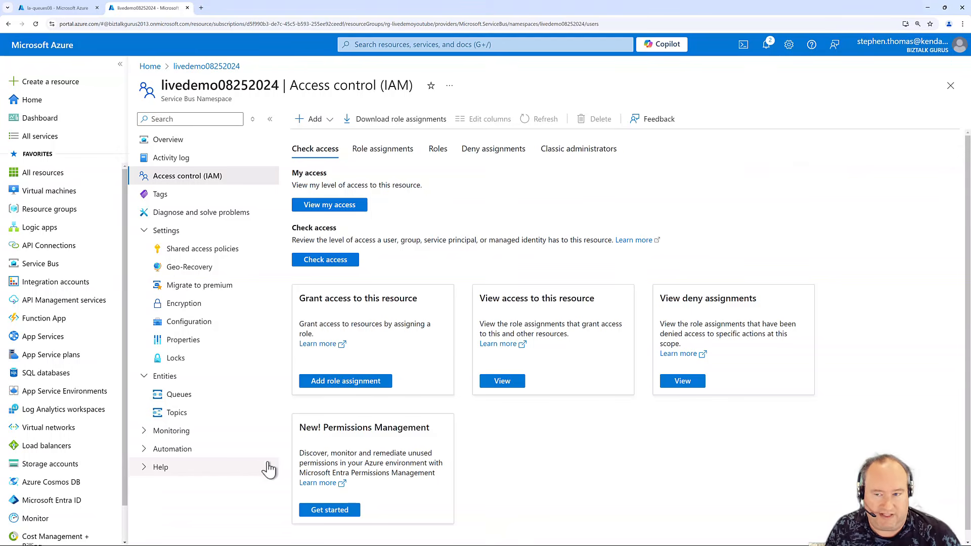
# Copy the Service Bus namespace's host name from its overview and paste it into Notepad, followed by a blank line.
pyautogui.click(170, 145)
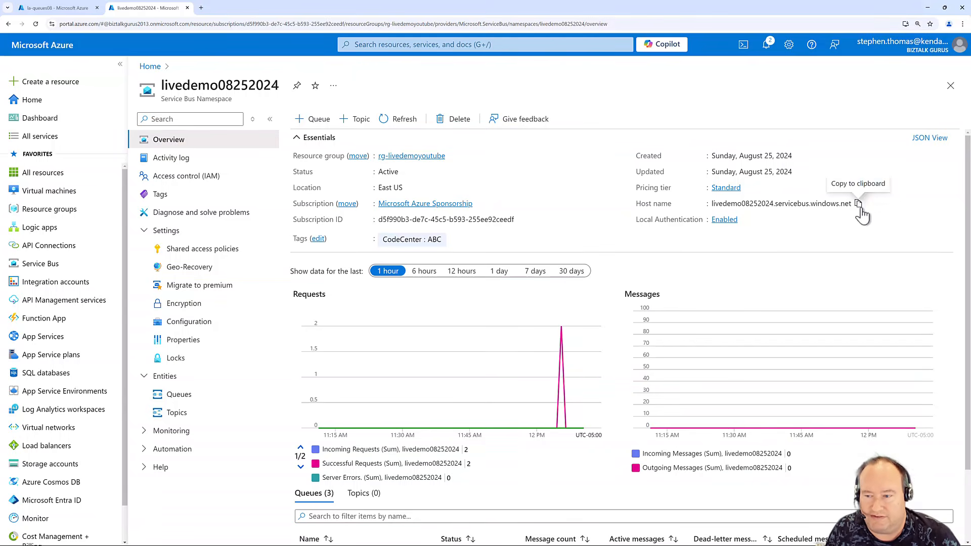
pyautogui.click(859, 207)
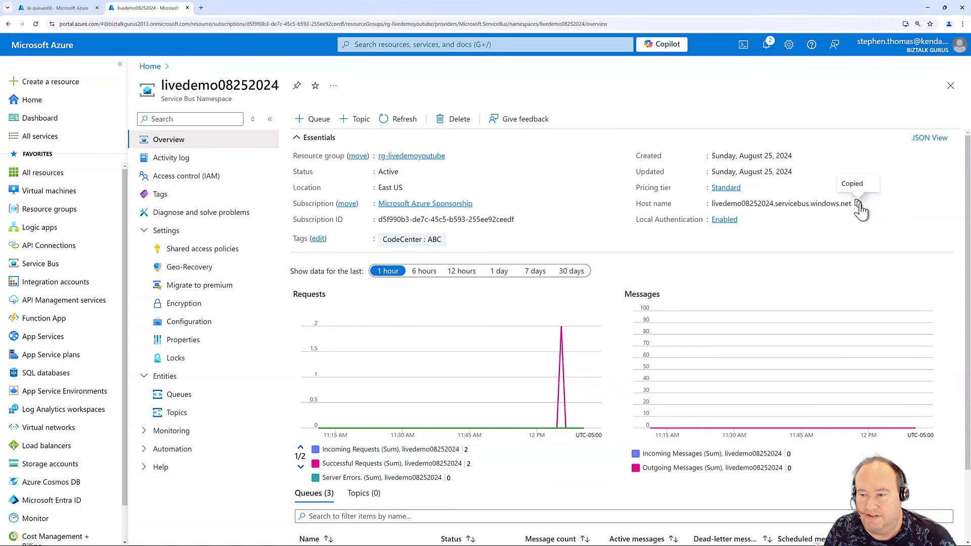
pyautogui.moveTo(607, 545)
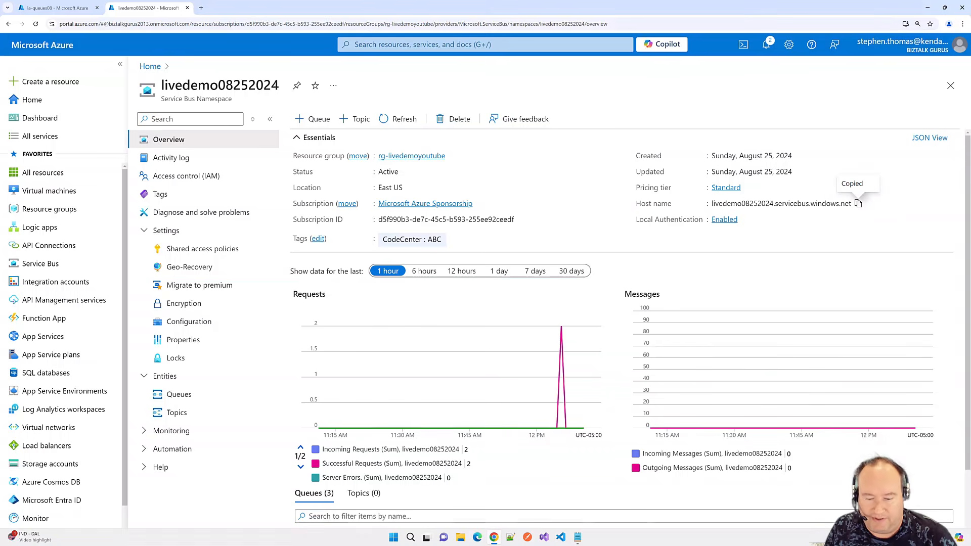
pyautogui.click(578, 539)
pyautogui.hotkey('ctrl', 'v')
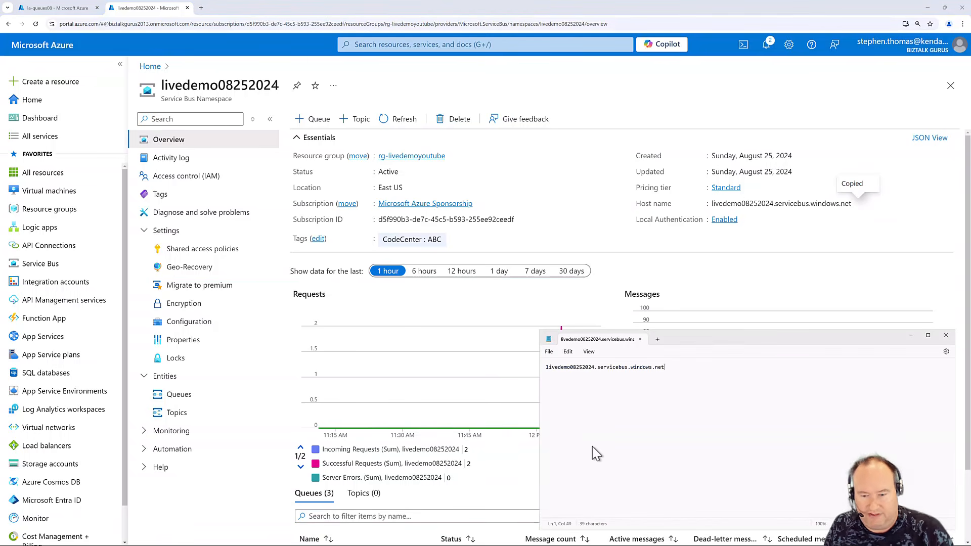
pyautogui.press('Return')
pyautogui.press('Return')
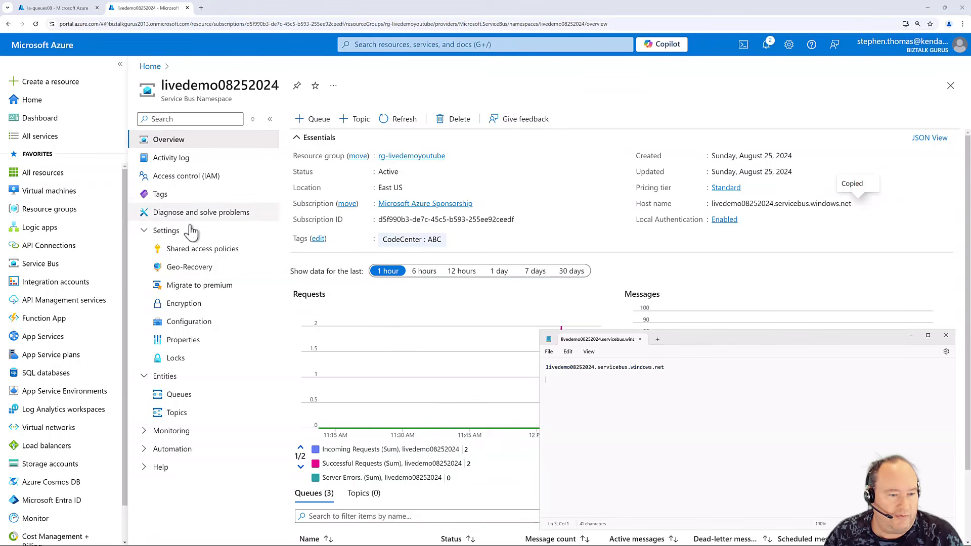
# Copy the primary connection string of the namespace's lademo shared access policy and paste it into Notepad below the host name.
pyautogui.click(183, 252)
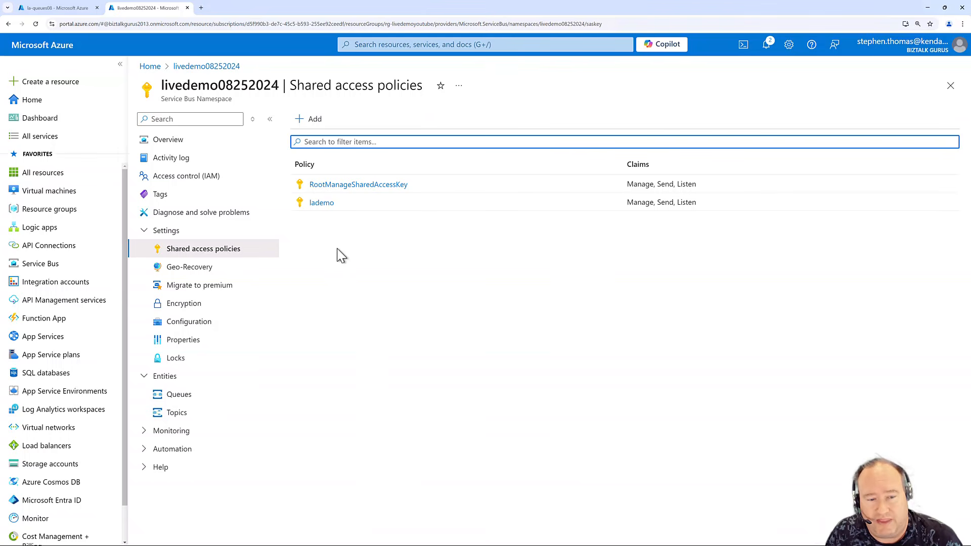
pyautogui.click(325, 204)
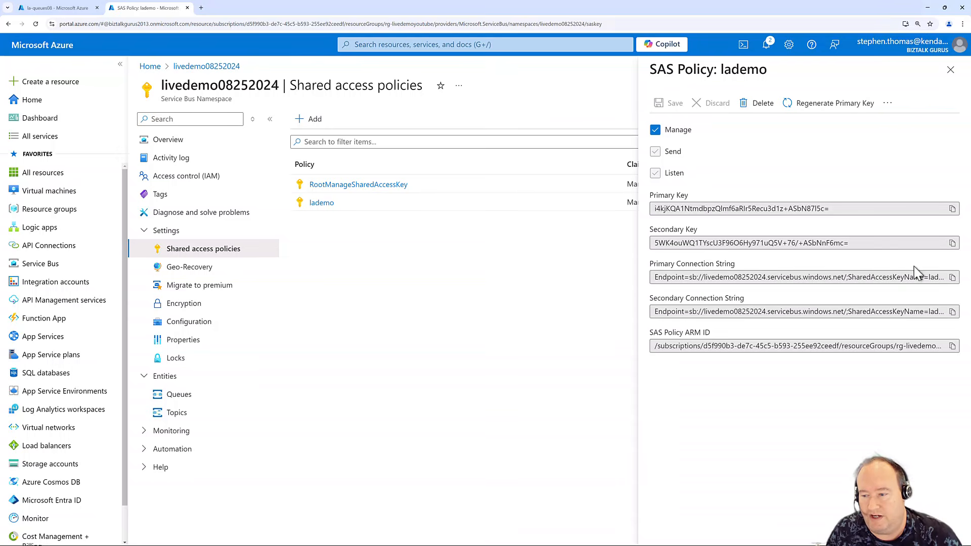
pyautogui.click(952, 278)
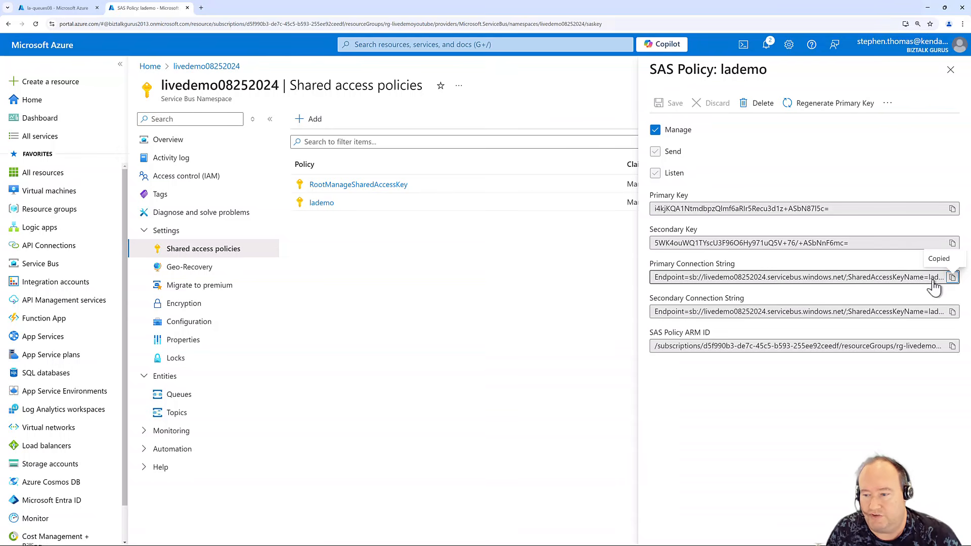
pyautogui.moveTo(748, 545)
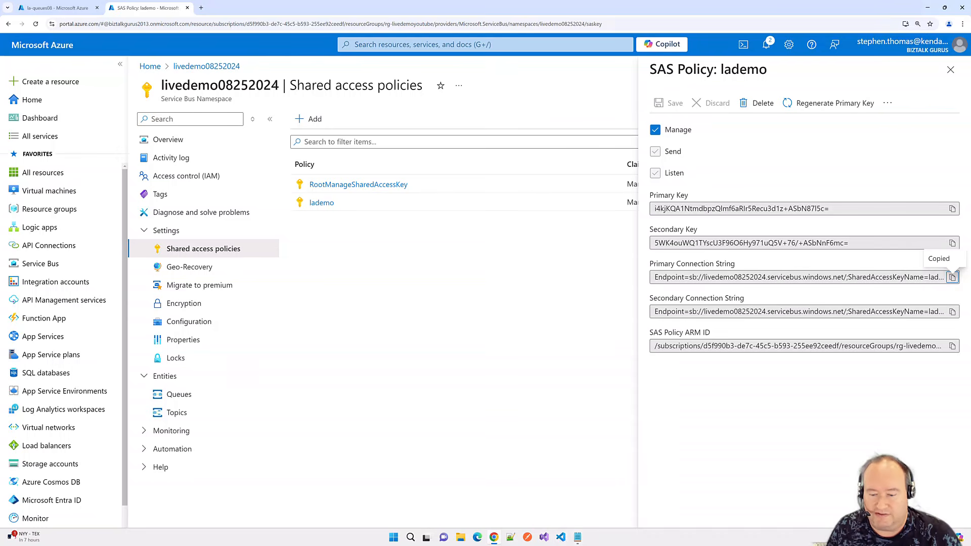
pyautogui.click(577, 537)
pyautogui.hotkey('ctrl', 'v')
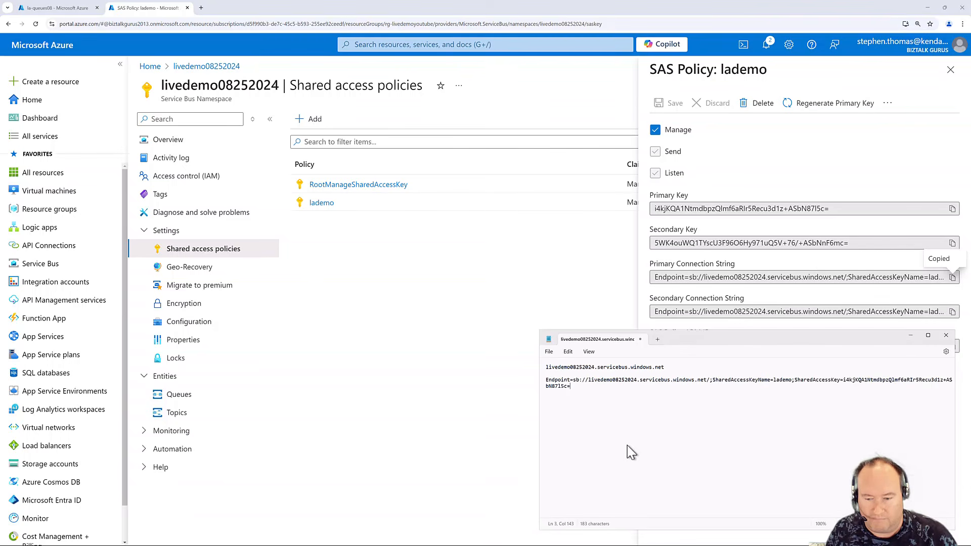
pyautogui.click(366, 411)
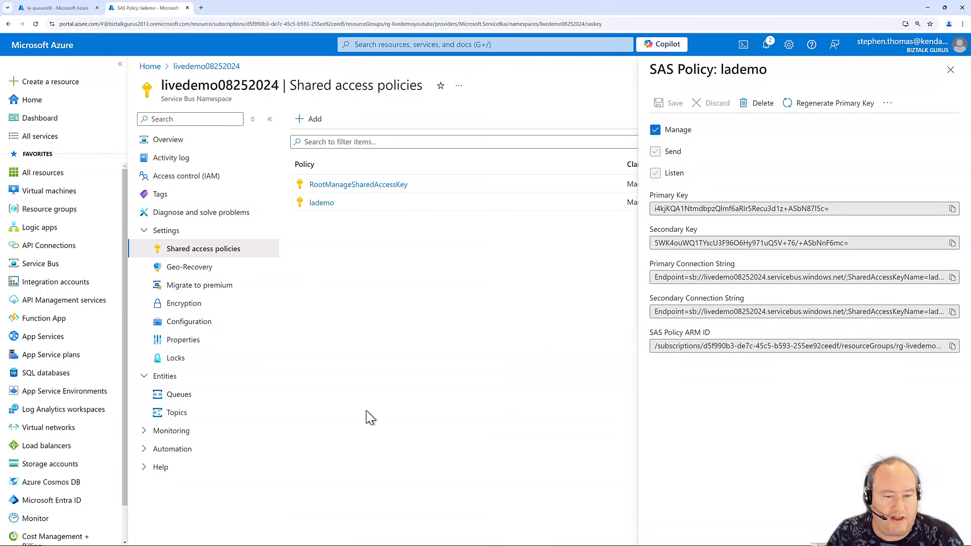
# Open la-queues08's inbound-managed workflow in the designer and add the managed Service Bus trigger When a message is received in a queue (auto-complete).
pyautogui.click(69, 11)
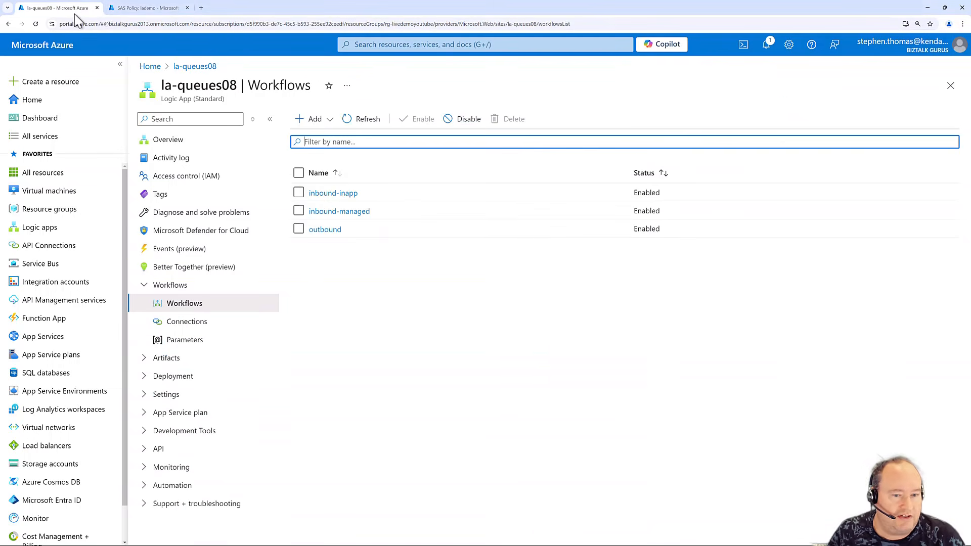
pyautogui.click(335, 213)
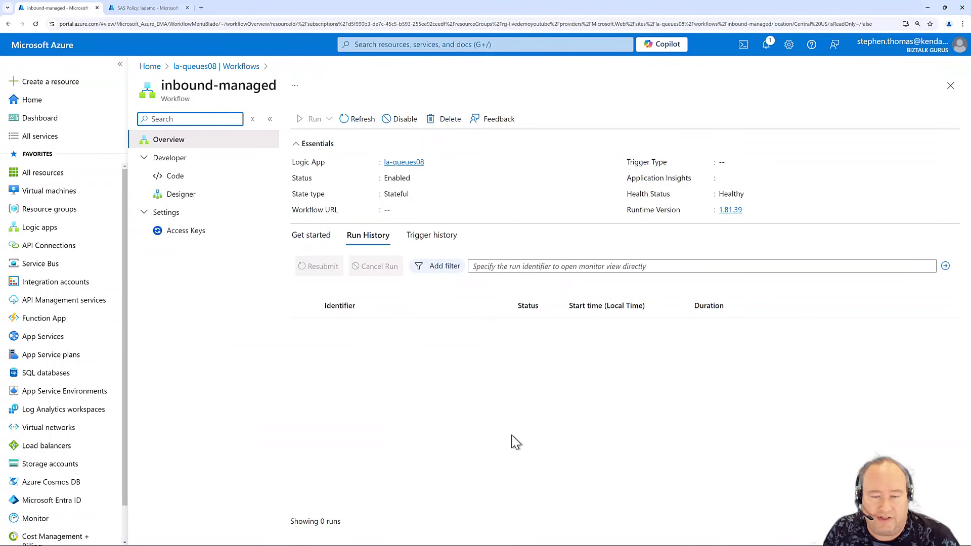
pyautogui.click(172, 197)
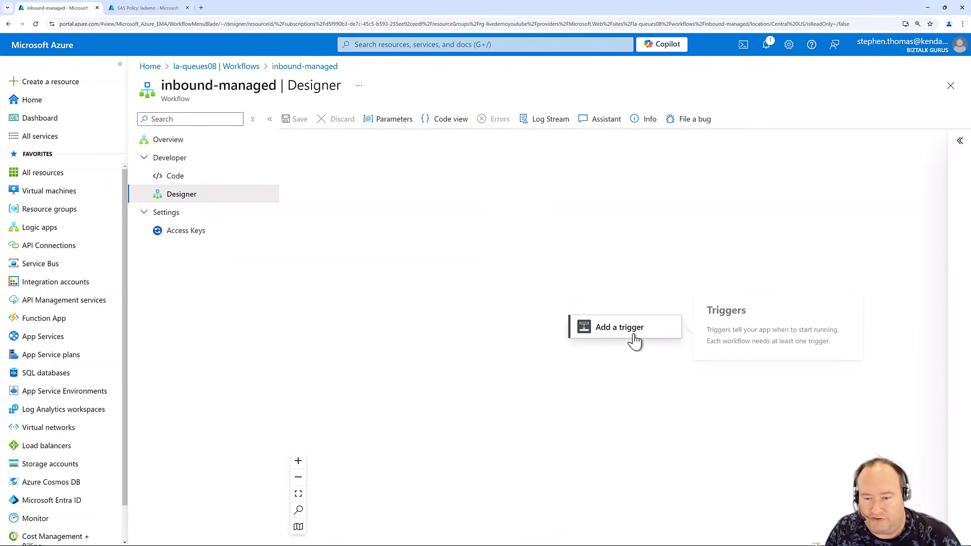
pyautogui.click(635, 334)
pyautogui.click(695, 183)
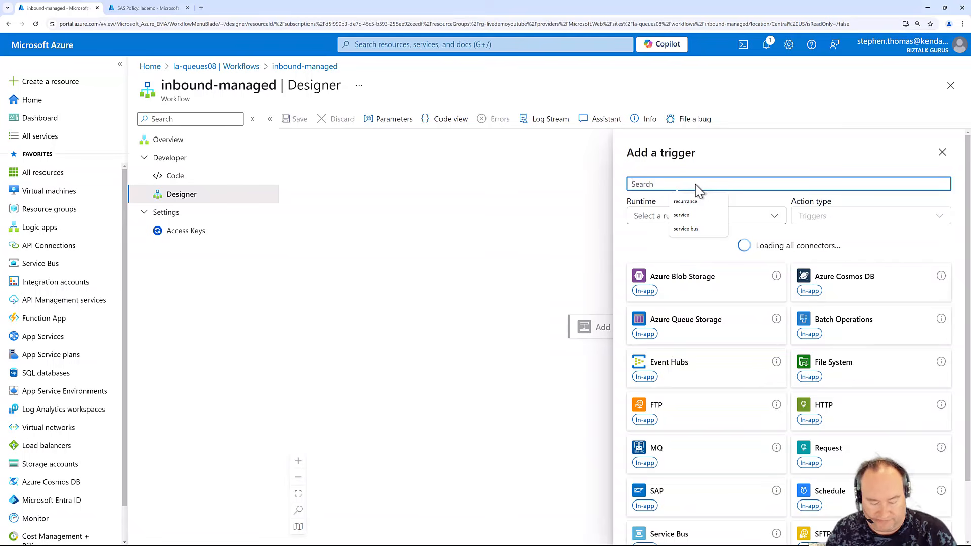
pyautogui.write('service bus')
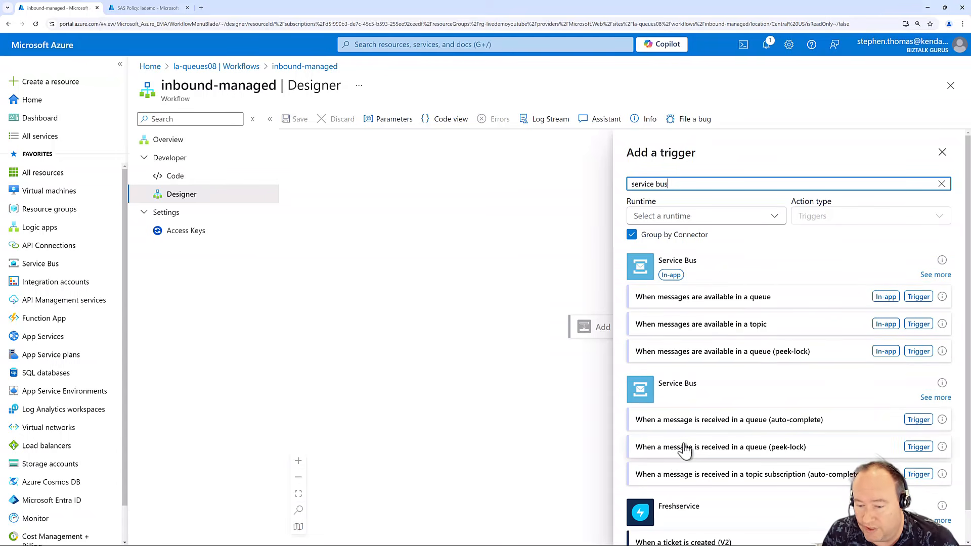
pyautogui.click(688, 421)
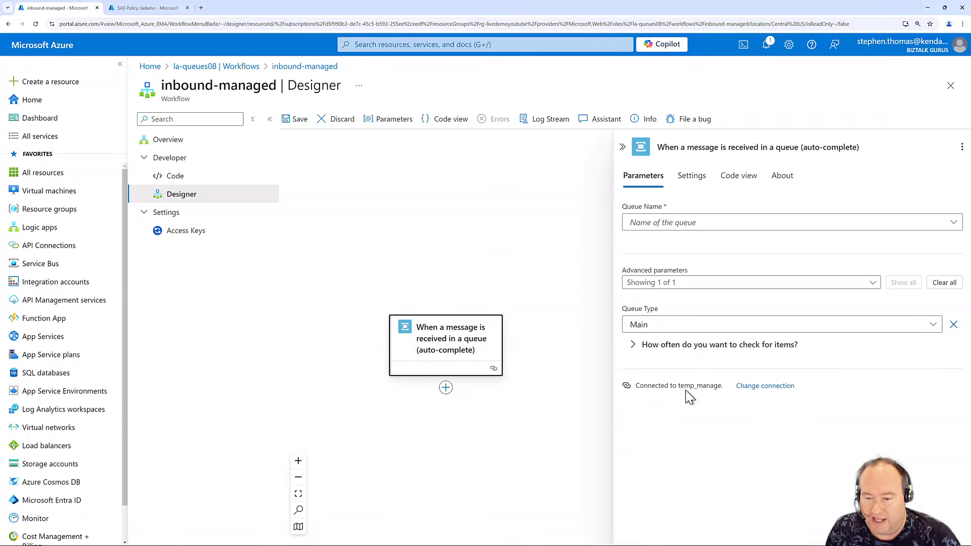
# Create a new connection for the queue trigger named temp_man, using Access Key authentication and the copied Service Bus connection string.
pyautogui.click(743, 386)
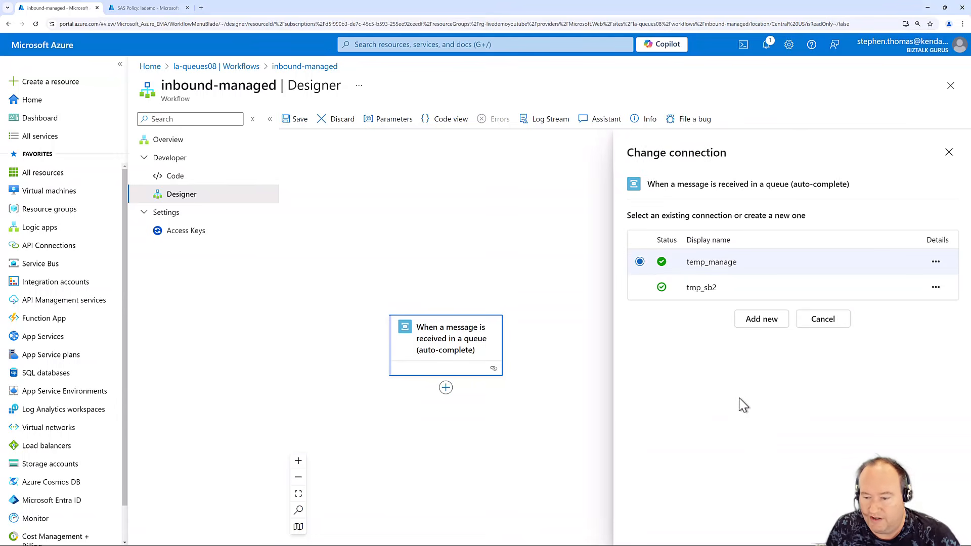
pyautogui.click(745, 321)
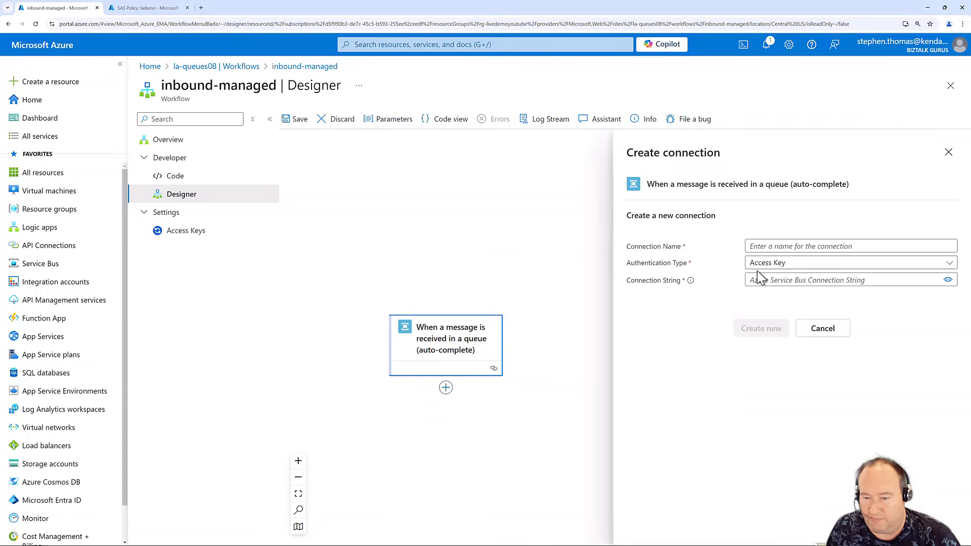
pyautogui.click(772, 251)
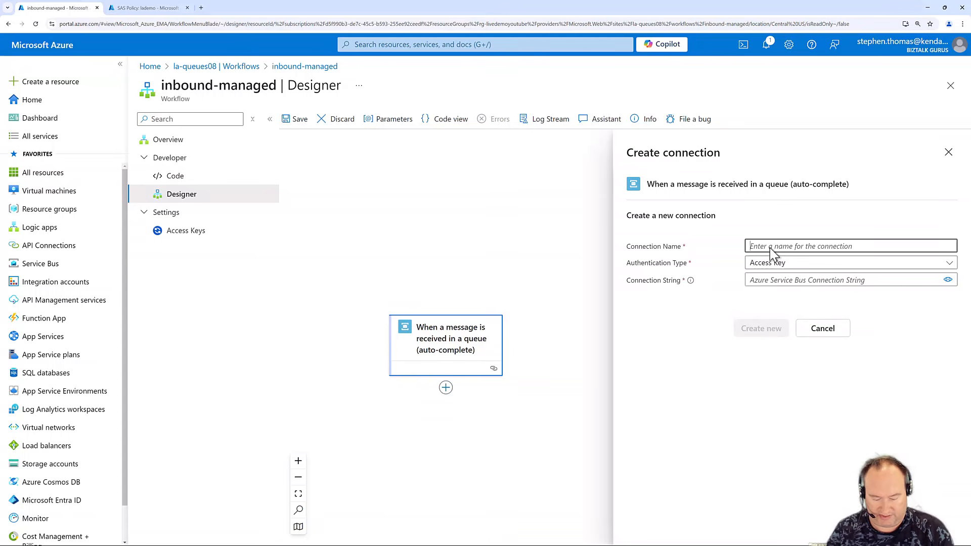
pyautogui.write('temp_man')
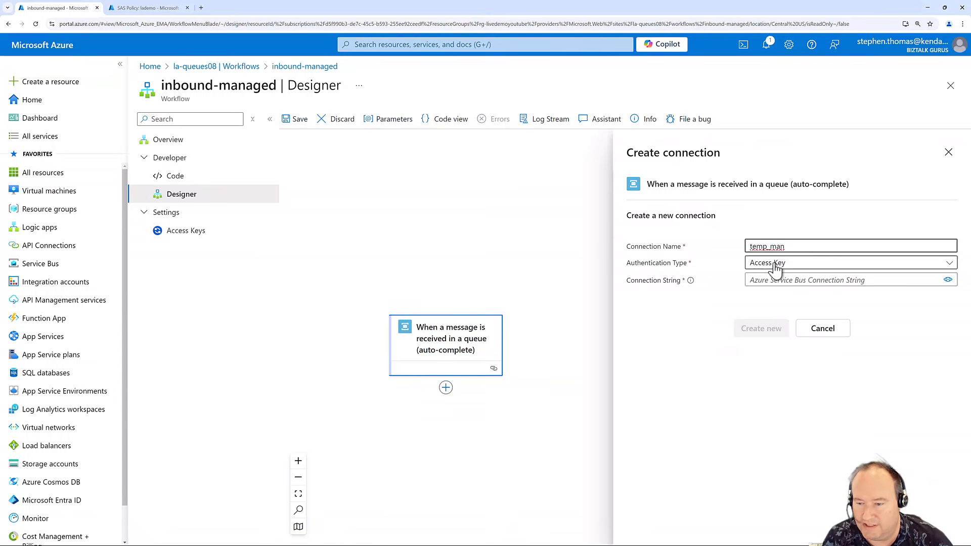
pyautogui.click(770, 263)
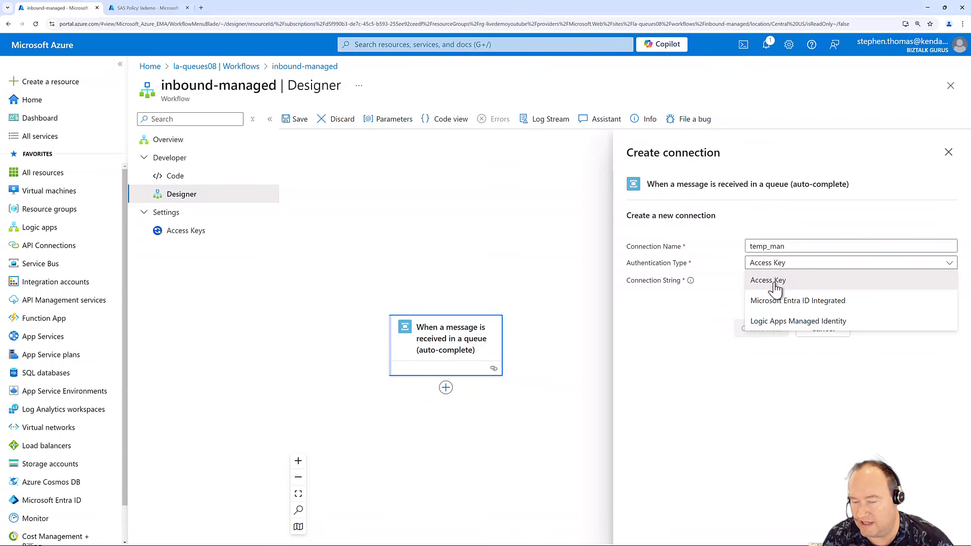
pyautogui.click(769, 283)
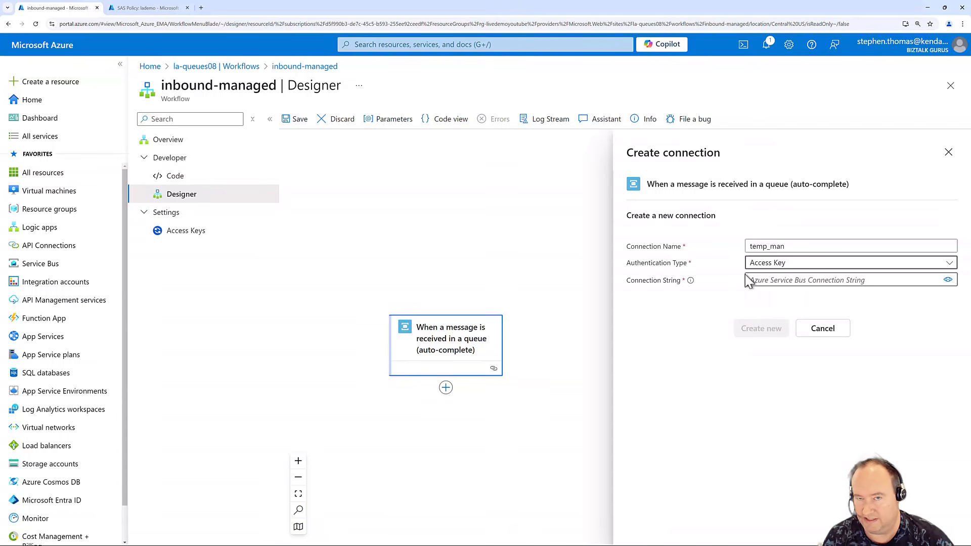
pyautogui.click(763, 281)
pyautogui.hotkey('ctrl', 'v')
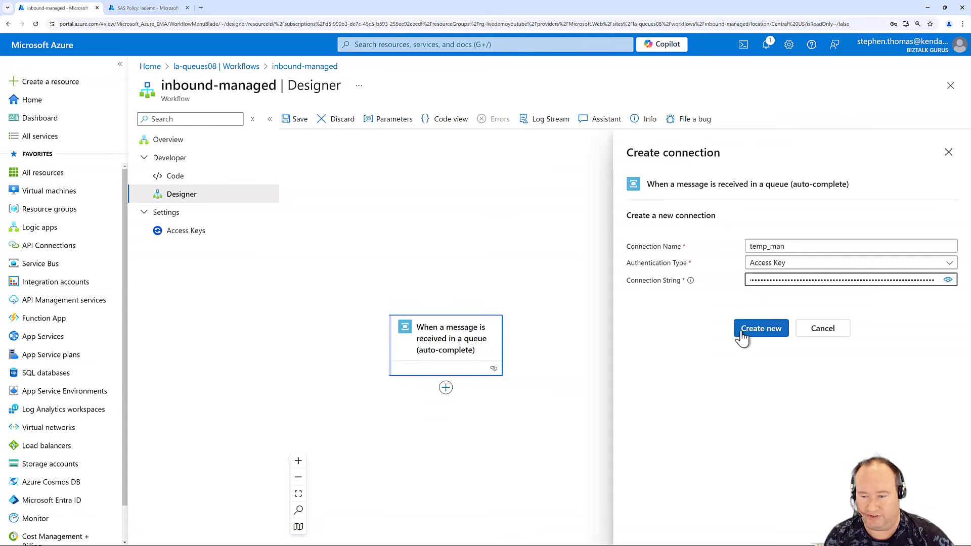
pyautogui.click(742, 335)
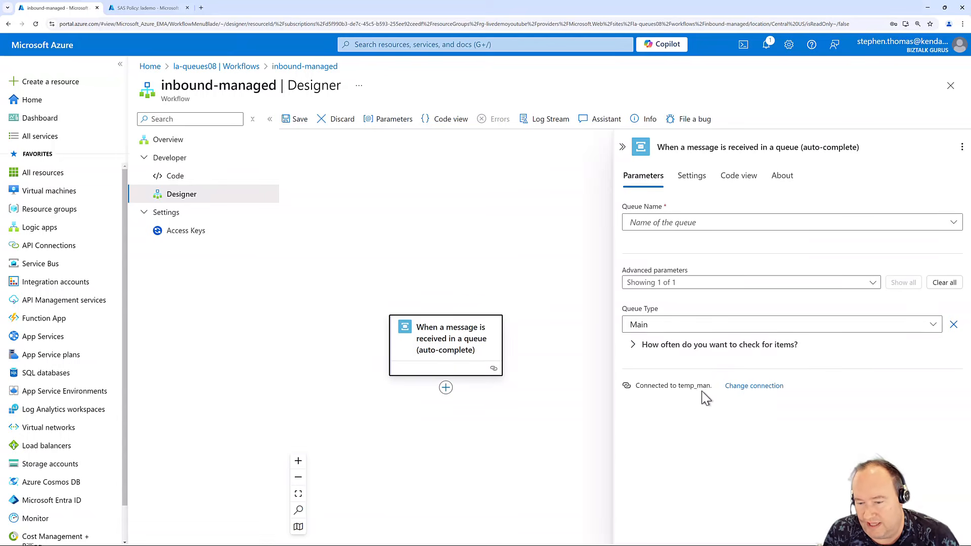
# Set the trigger to check the inbound_managed queue at frequency Day, save the workflow and return to its overview.
pyautogui.click(808, 223)
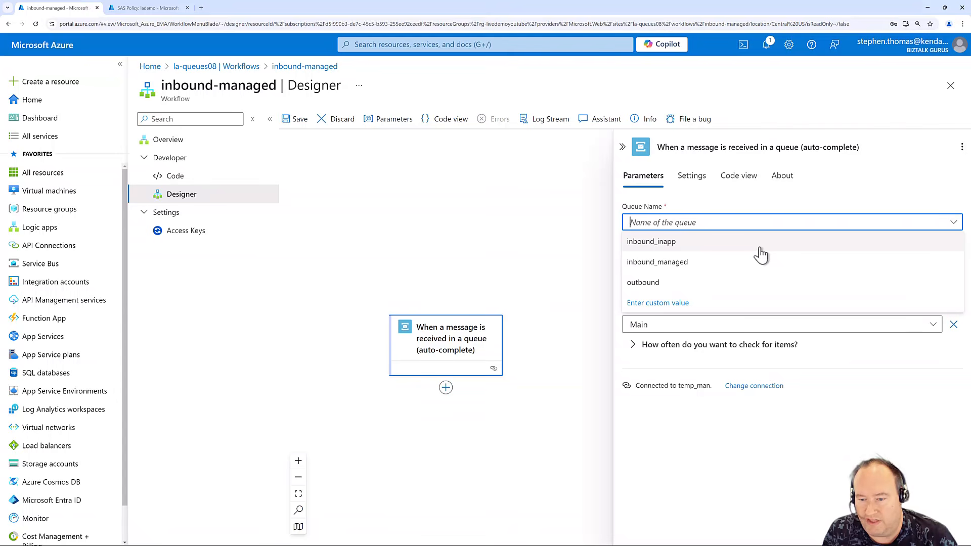
pyautogui.click(671, 263)
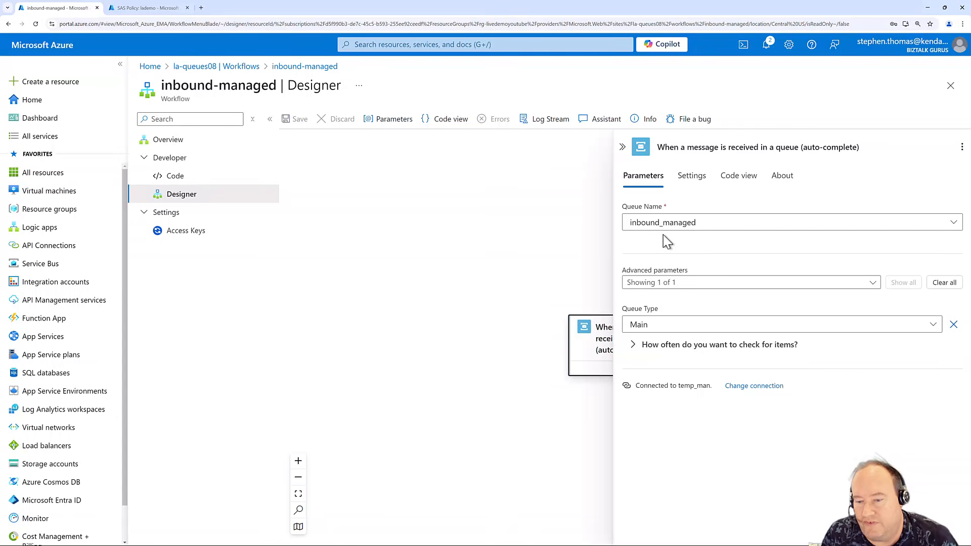
pyautogui.click(633, 349)
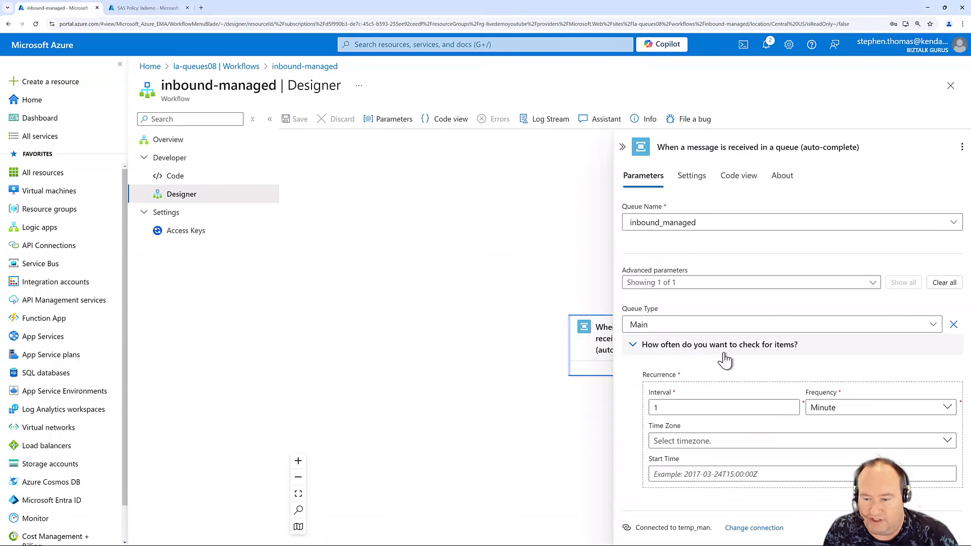
pyautogui.click(819, 419)
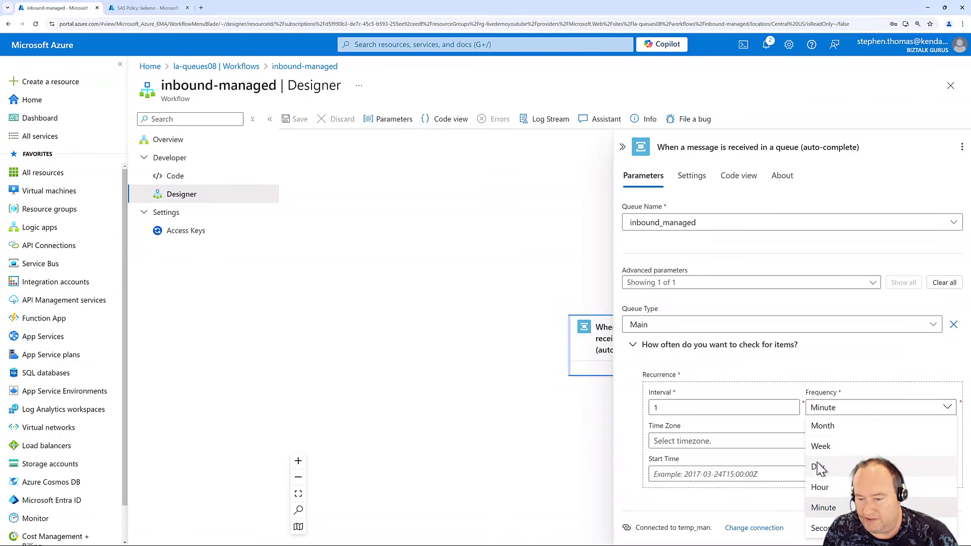
pyautogui.click(819, 468)
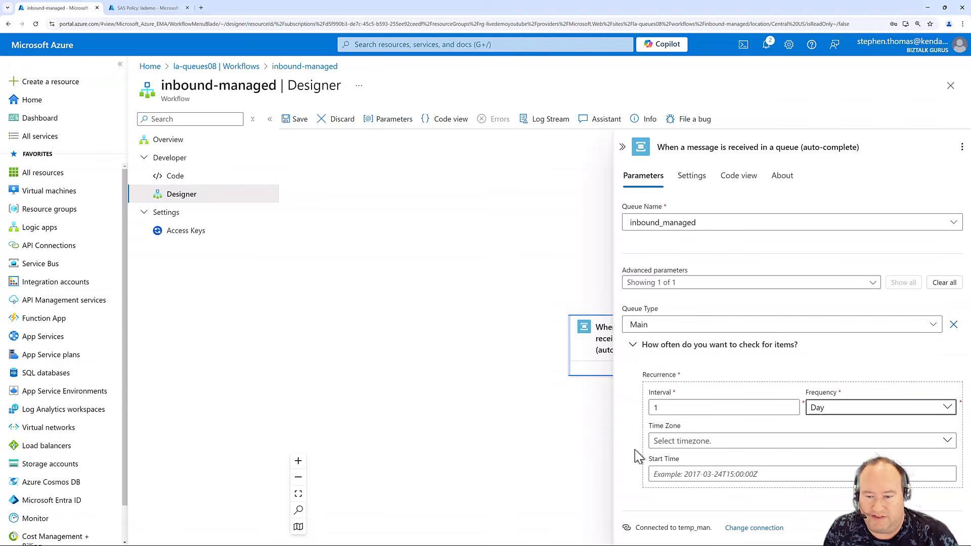
pyautogui.click(296, 121)
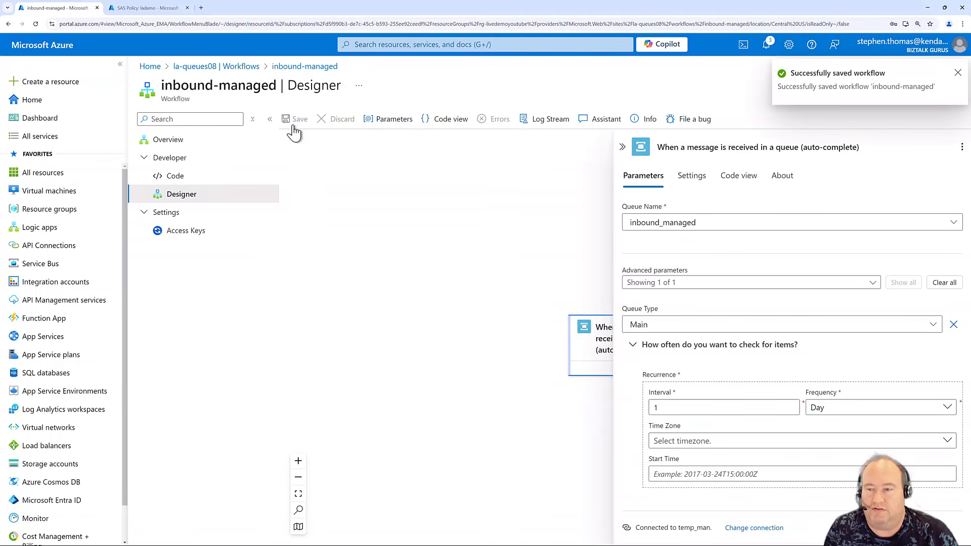
pyautogui.click(195, 146)
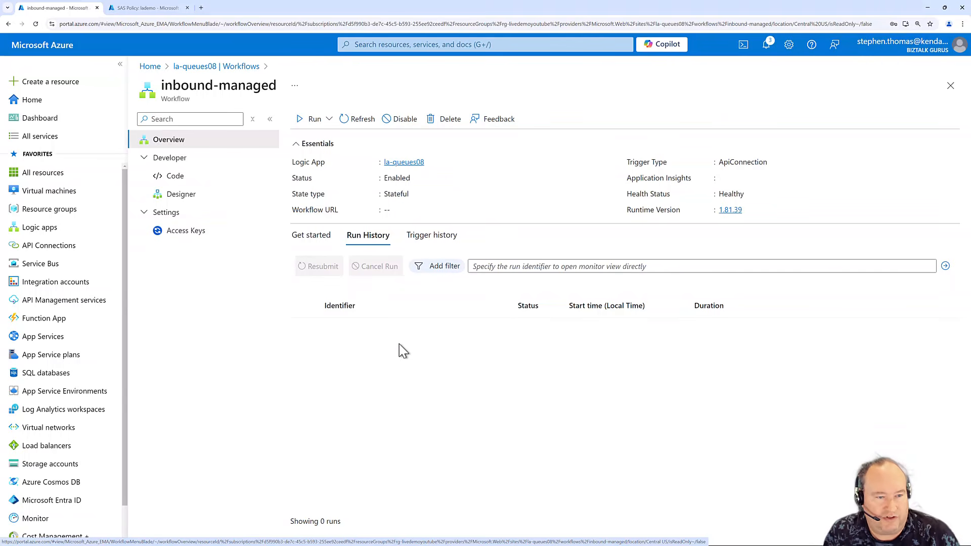
# Open the inbound_managed queue of the Service Bus namespace in Service Bus Explorer and send a text/plain message with body 12:15:40.
pyautogui.click(147, 7)
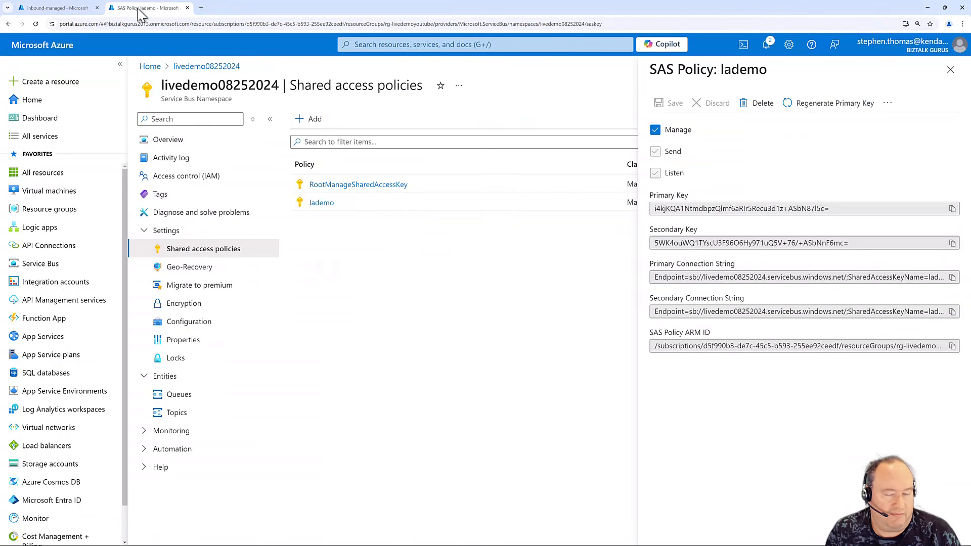
pyautogui.click(180, 396)
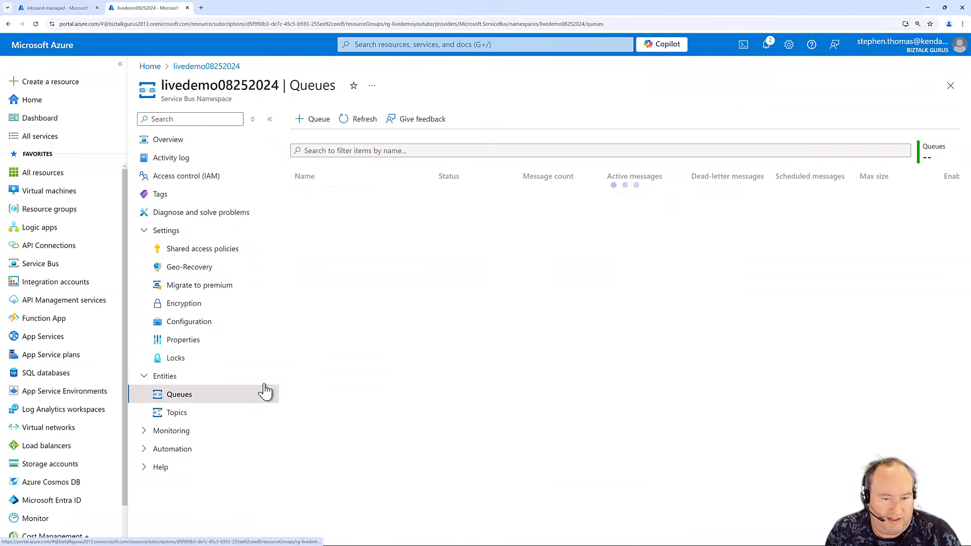
pyautogui.click(326, 214)
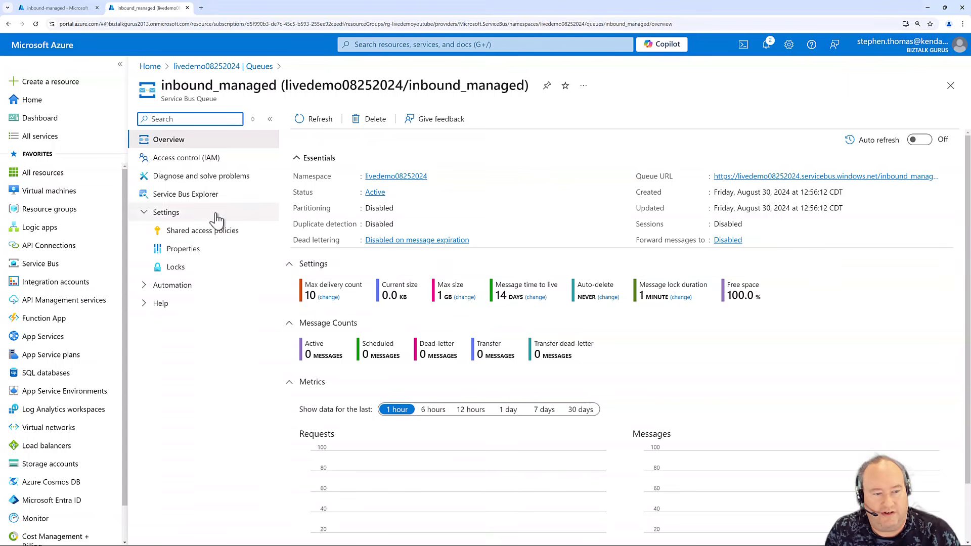
pyautogui.click(176, 195)
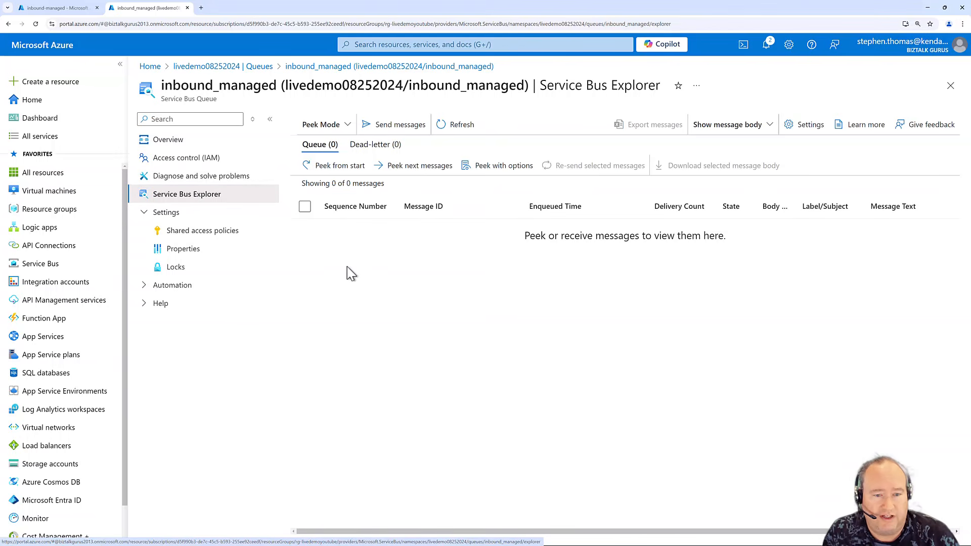
pyautogui.click(392, 125)
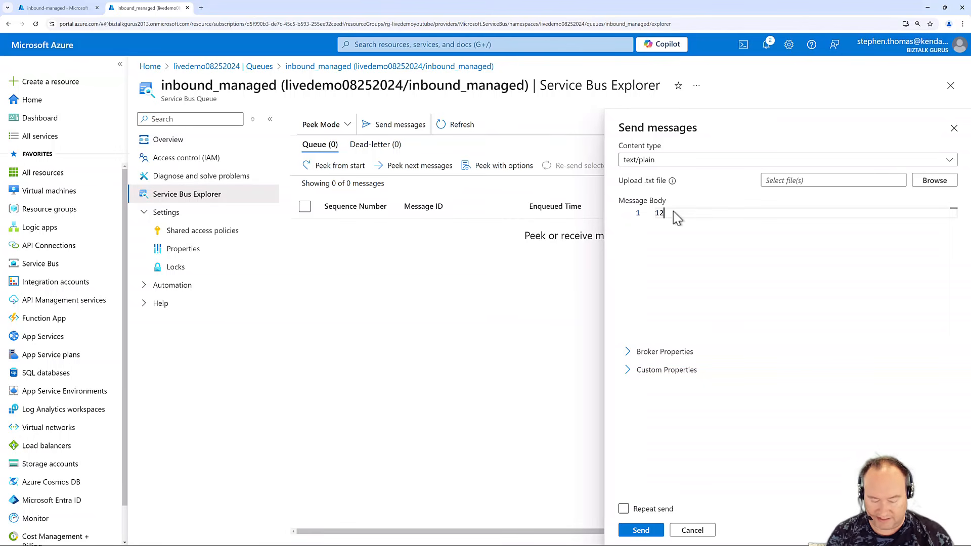
pyautogui.write(':15:40')
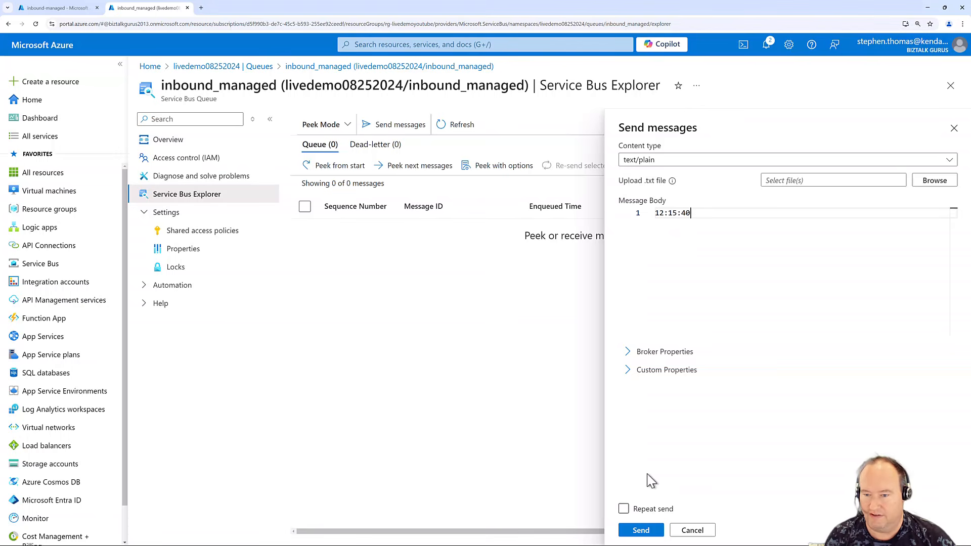
pyautogui.click(635, 535)
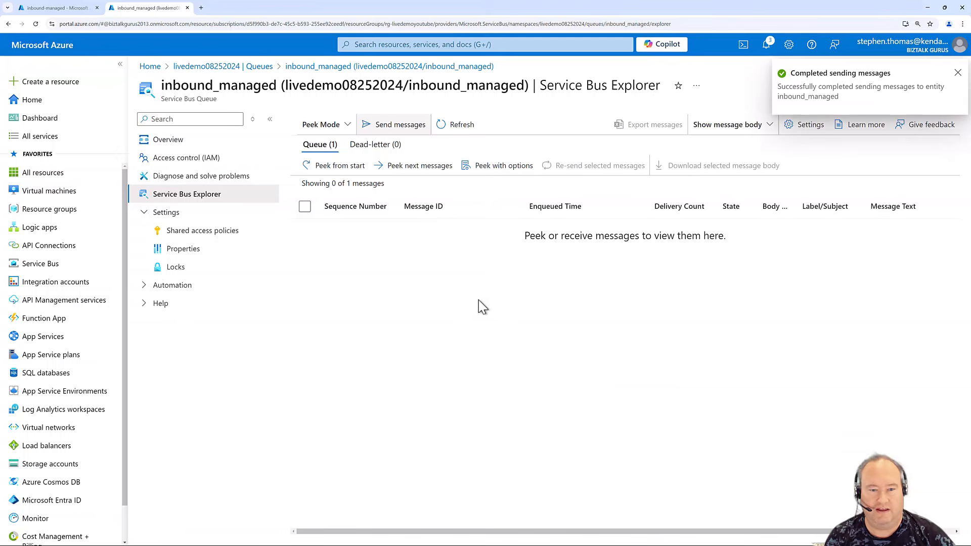
# Refresh the inbound_managed queue and peek its messages from the start in Peek Mode.
pyautogui.click(463, 126)
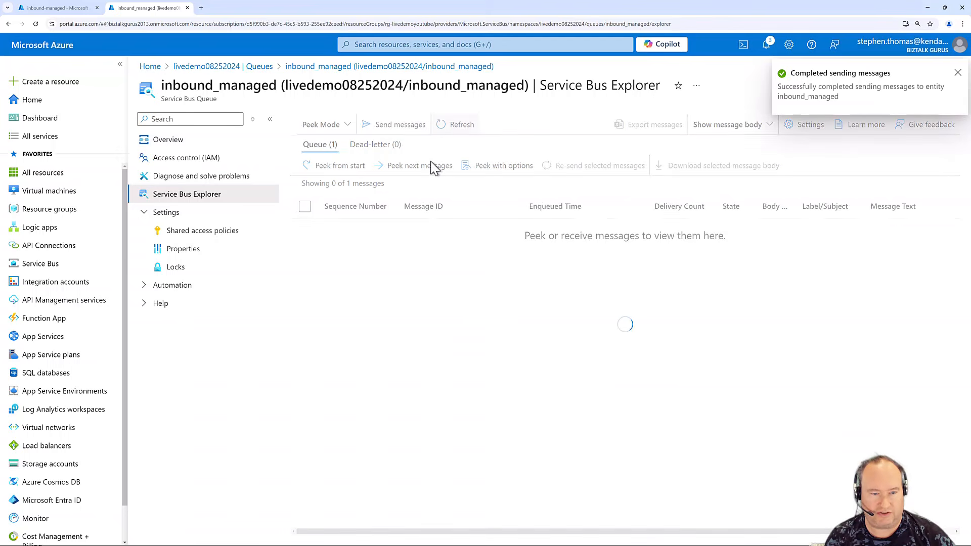
pyautogui.click(319, 127)
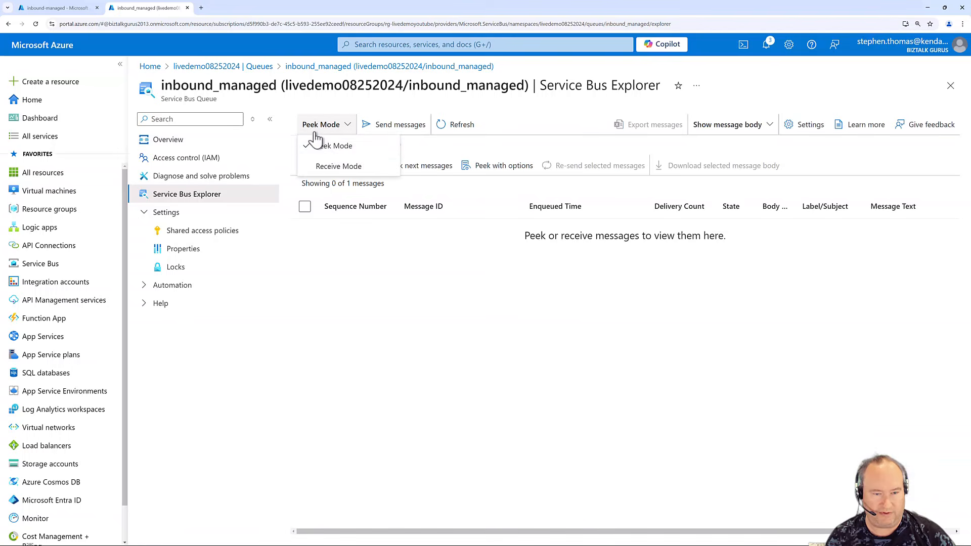
pyautogui.click(320, 147)
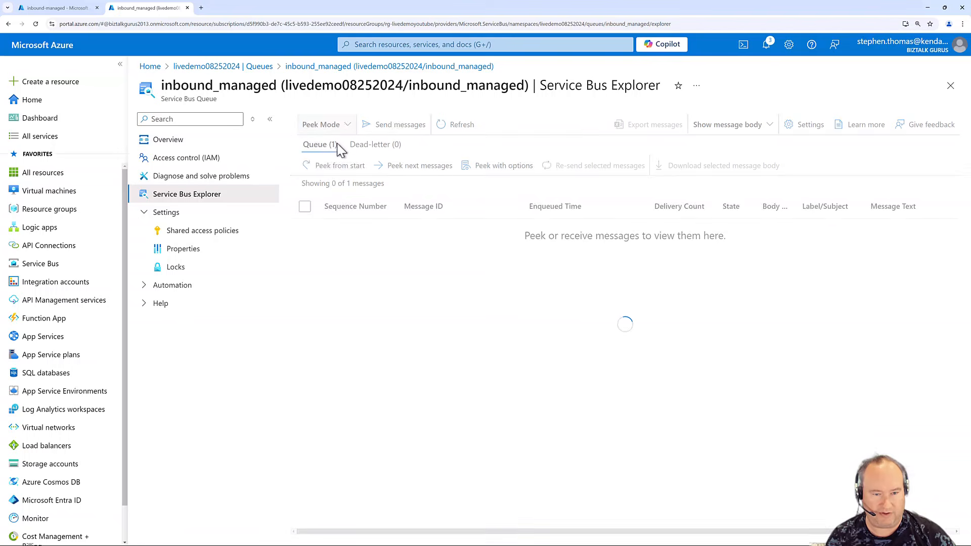
pyautogui.click(327, 169)
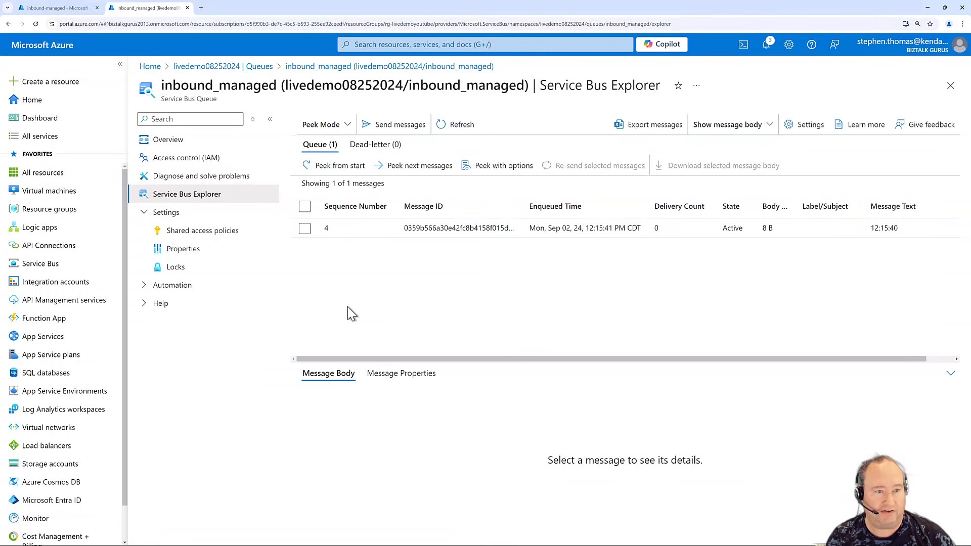
# Run the inbound-managed workflow's trigger manually from its overview and refresh the run history.
pyautogui.click(53, 7)
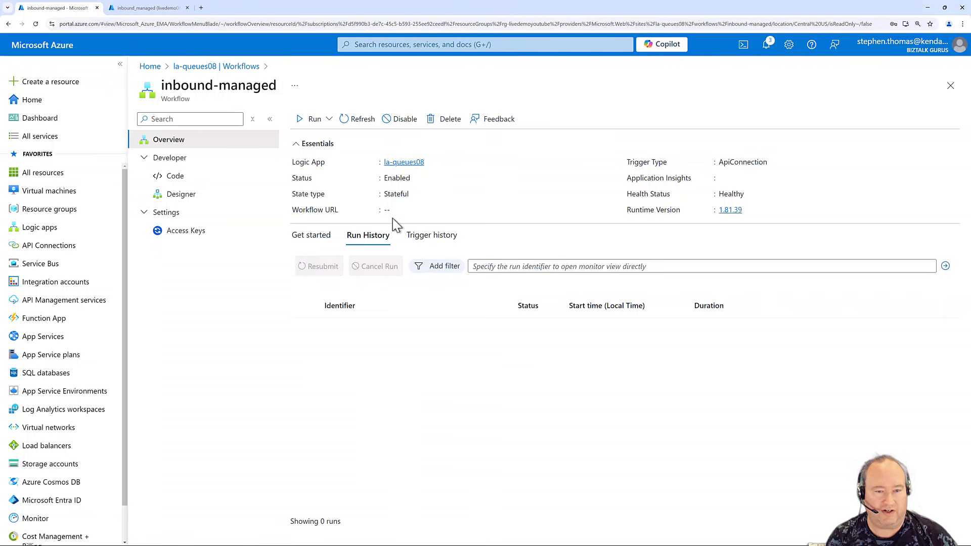
pyautogui.click(350, 123)
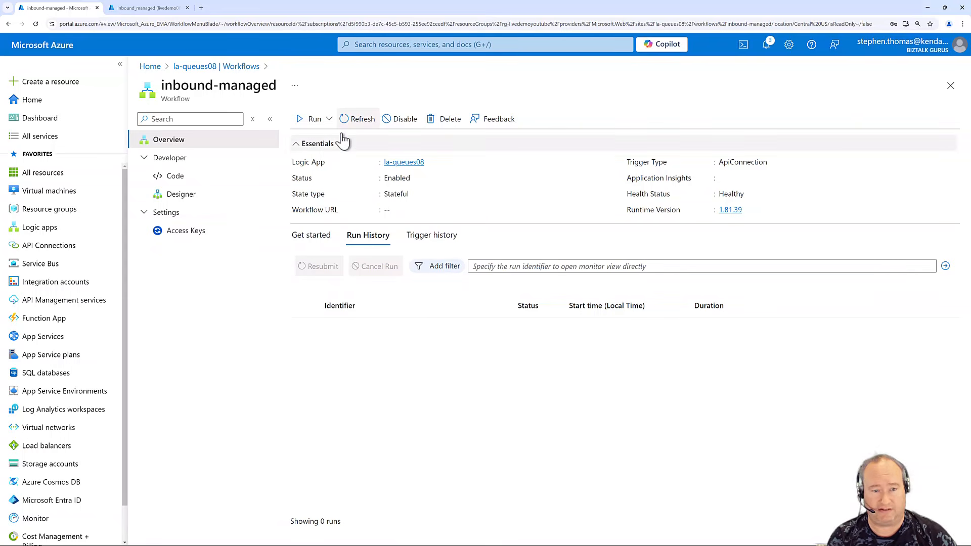
pyautogui.click(306, 121)
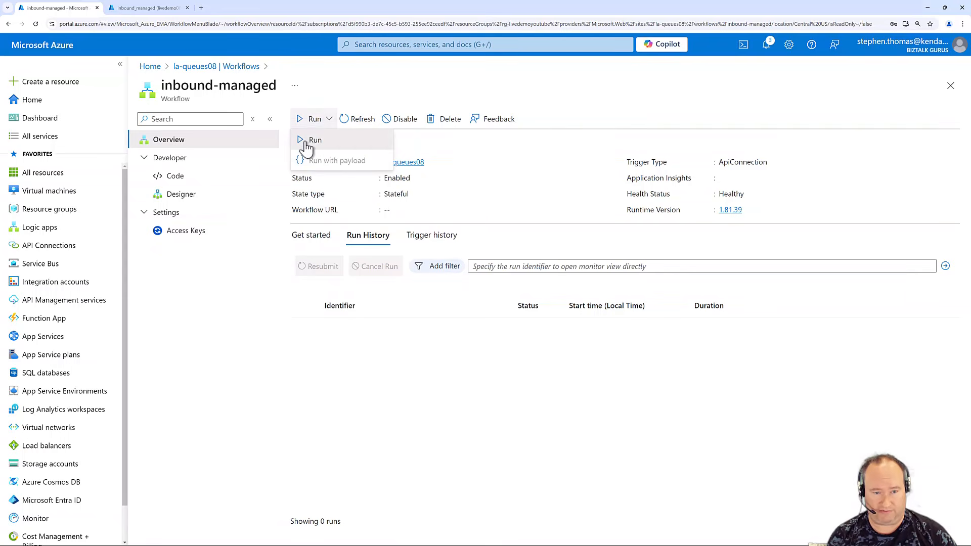
pyautogui.click(307, 143)
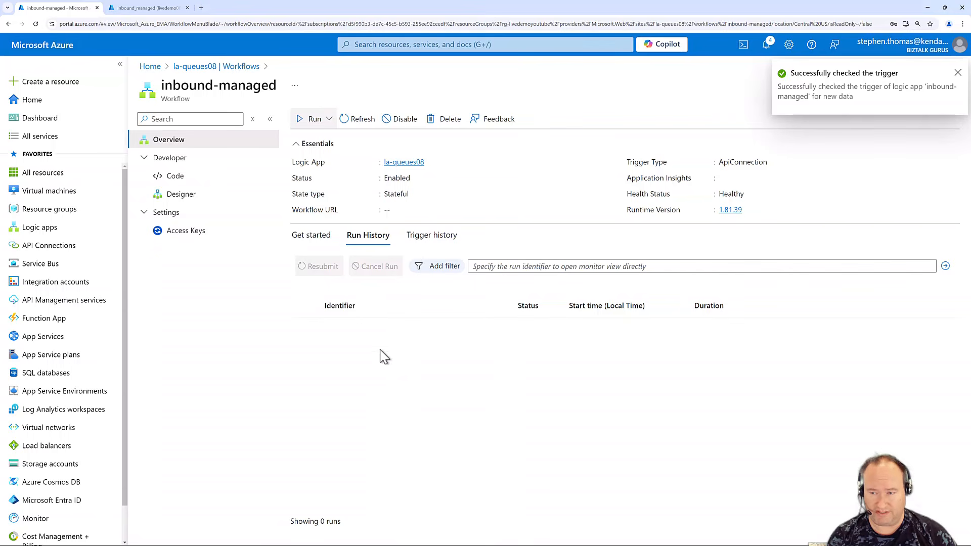
pyautogui.click(348, 120)
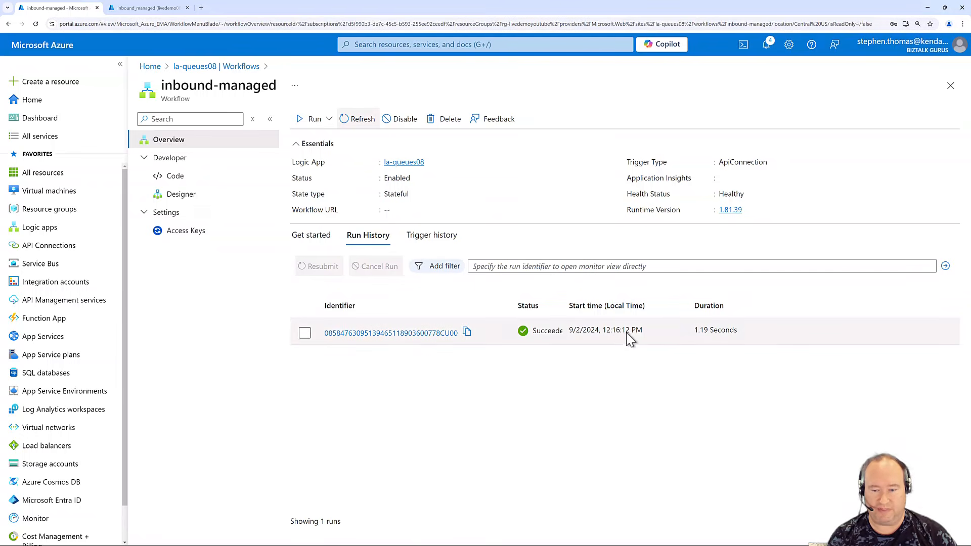
# Refresh the inbound_managed queue, send it a text/plain message with body 12:16:34, and refresh the inbound-managed workflow's run history.
pyautogui.click(167, 8)
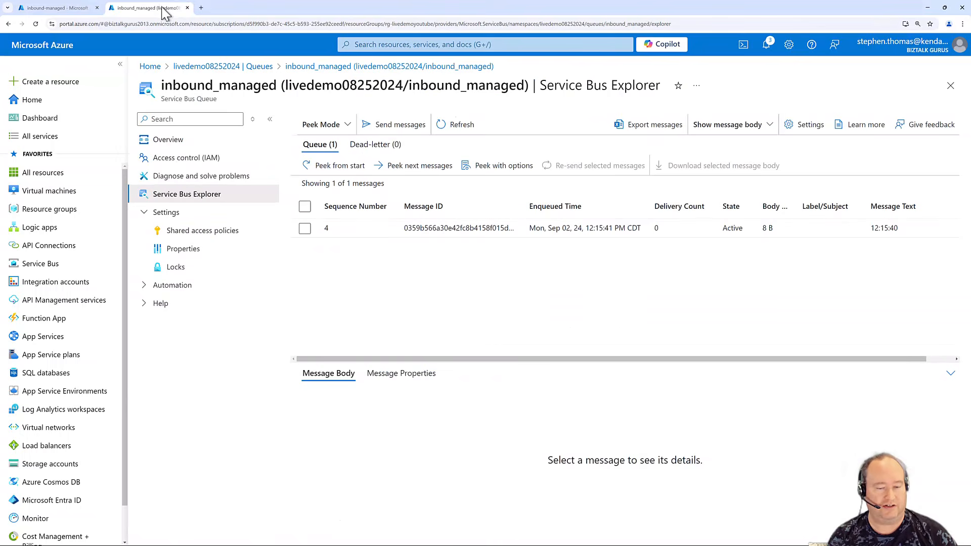
pyautogui.click(451, 125)
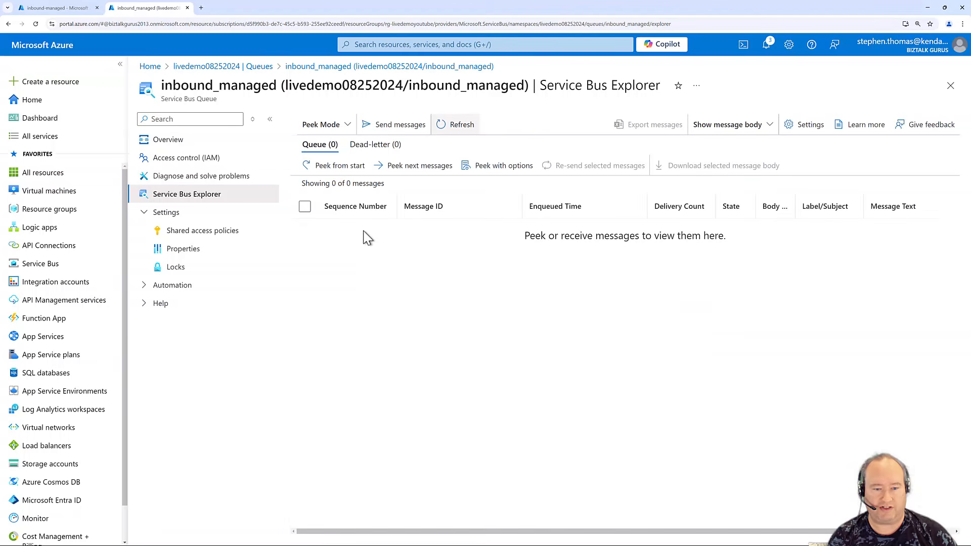
pyautogui.click(397, 127)
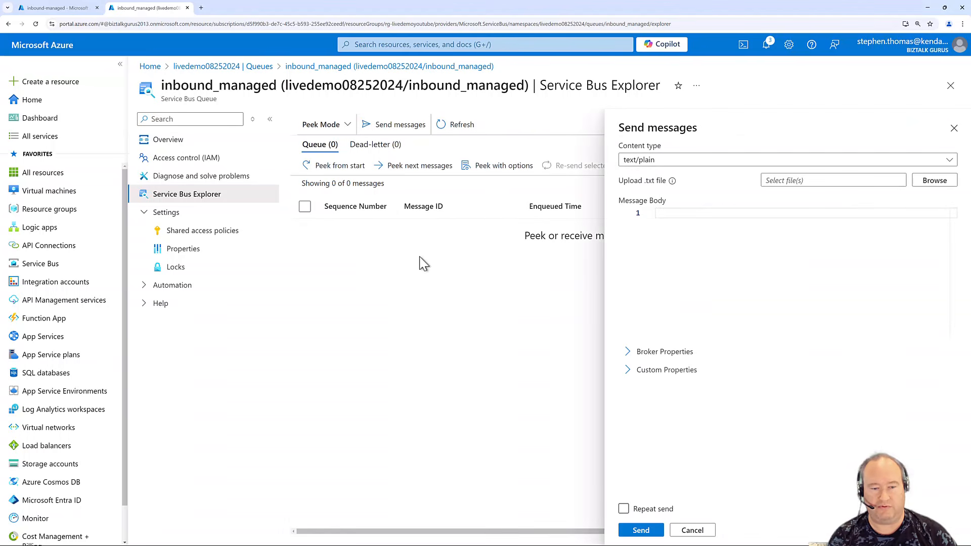
pyautogui.write('12:16:34')
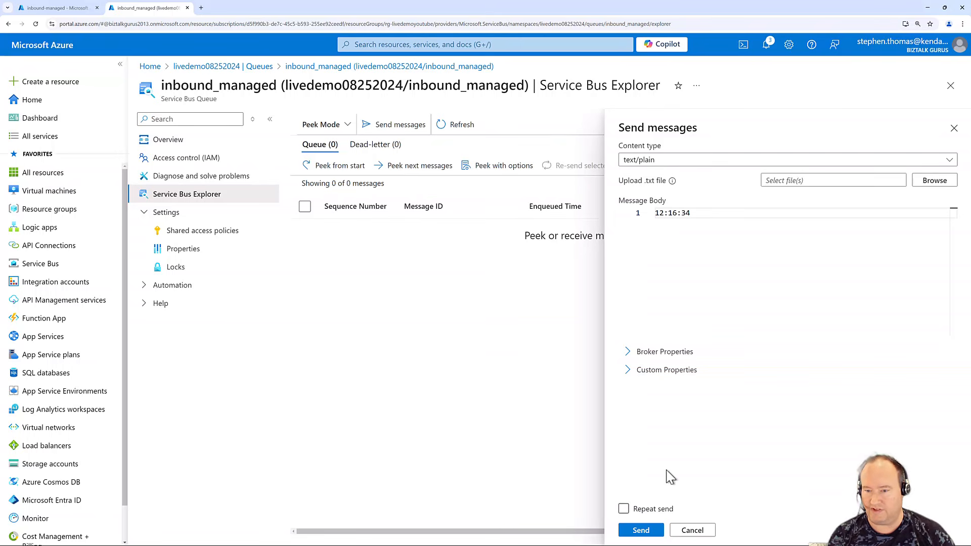
pyautogui.click(641, 531)
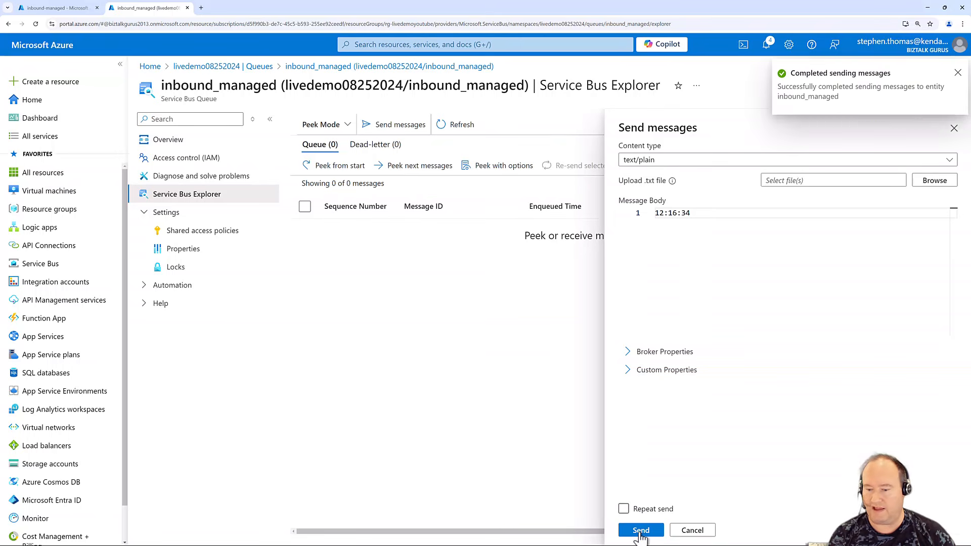
pyautogui.click(66, 8)
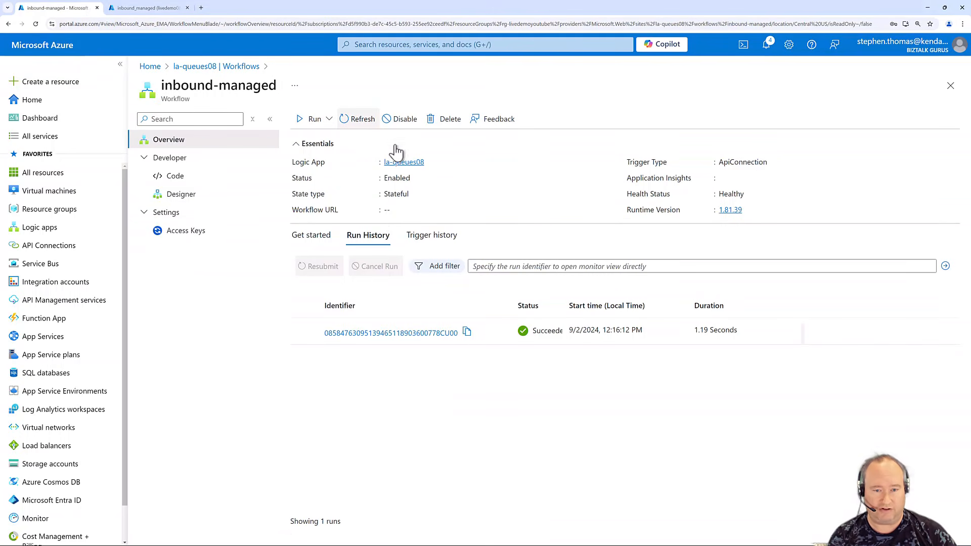
pyautogui.click(357, 119)
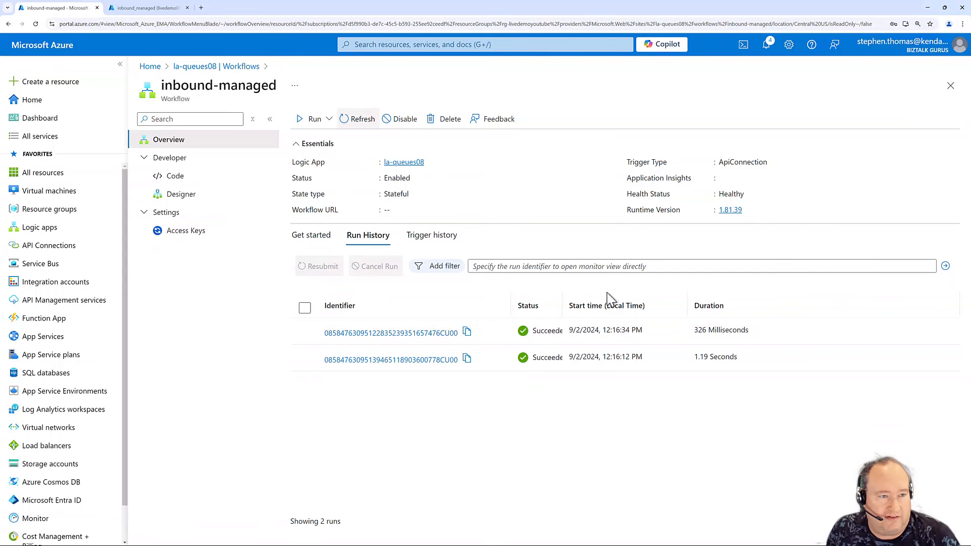
# Send another text/plain message with body 12:17:25 to the inbound_managed queue and refresh the inbound-managed run history.
pyautogui.click(135, 9)
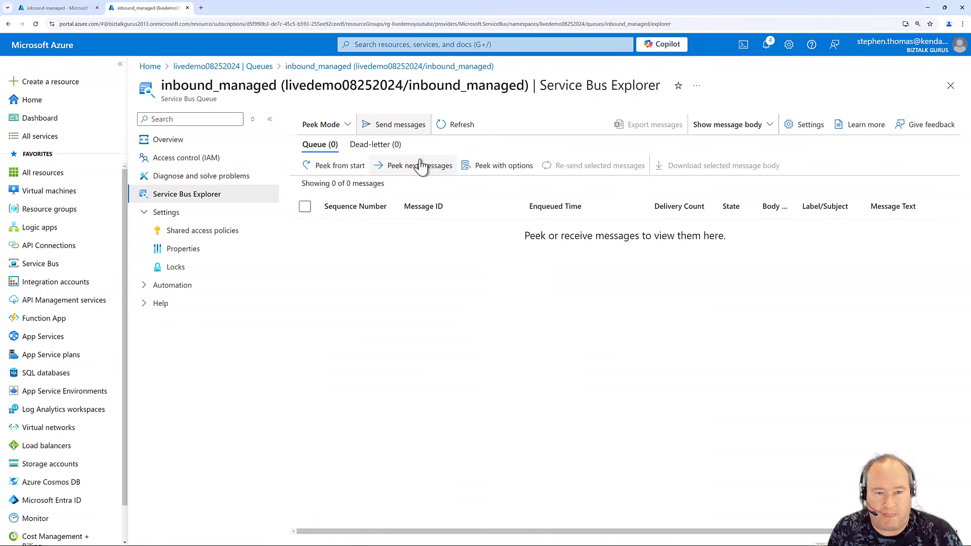
pyautogui.click(458, 131)
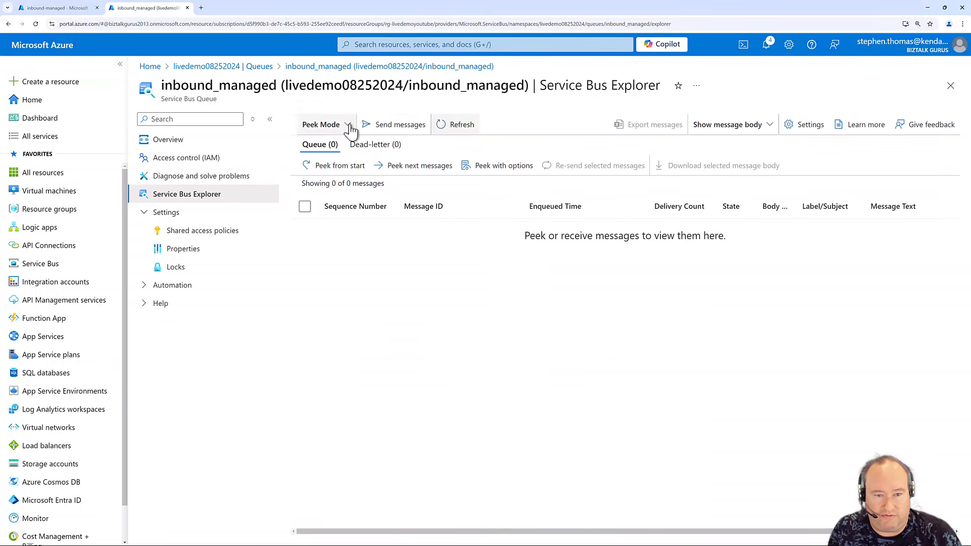
pyautogui.click(383, 125)
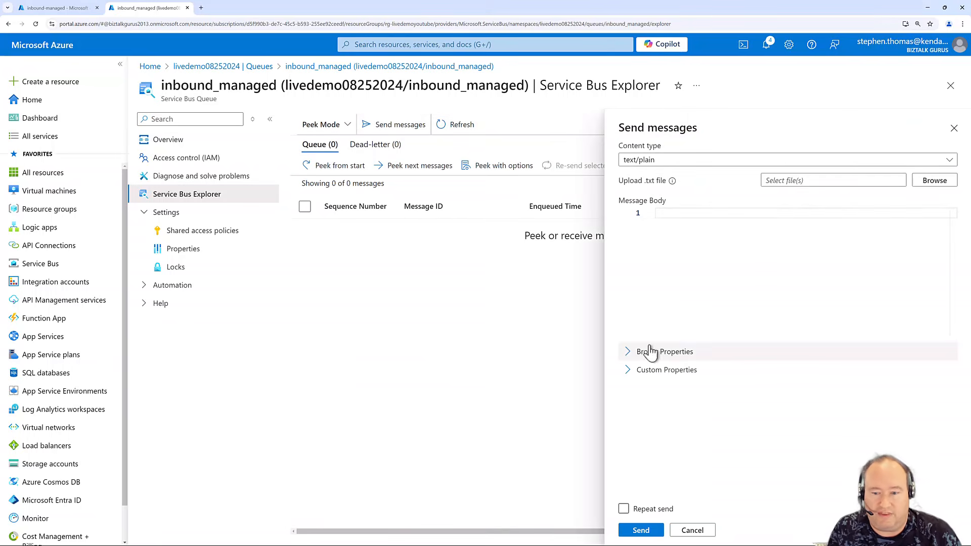
pyautogui.click(674, 213)
pyautogui.write('12:17:25')
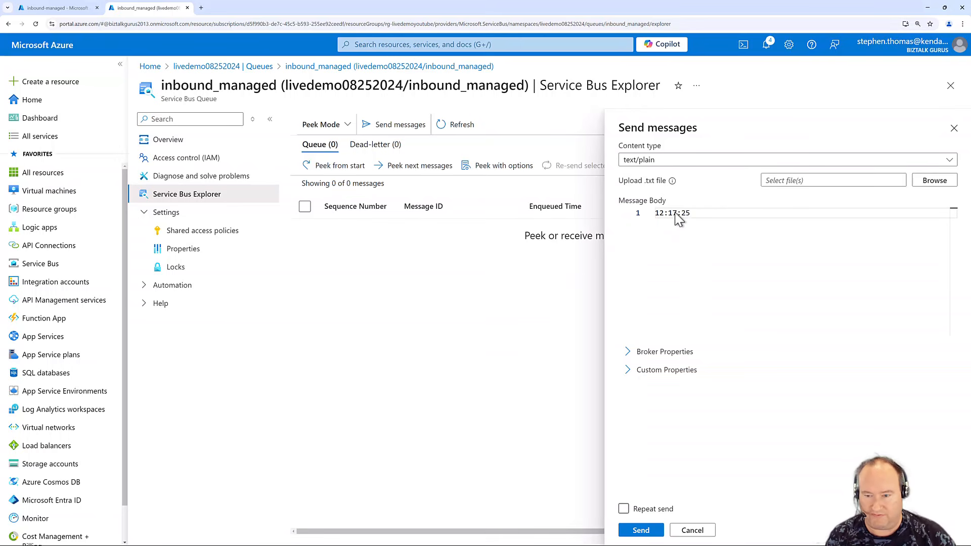
pyautogui.click(638, 531)
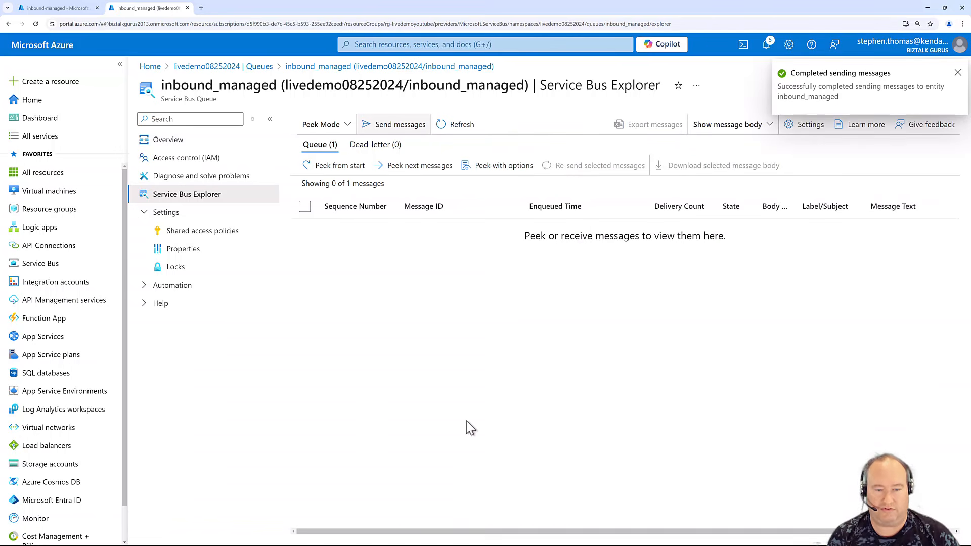
pyautogui.click(54, 9)
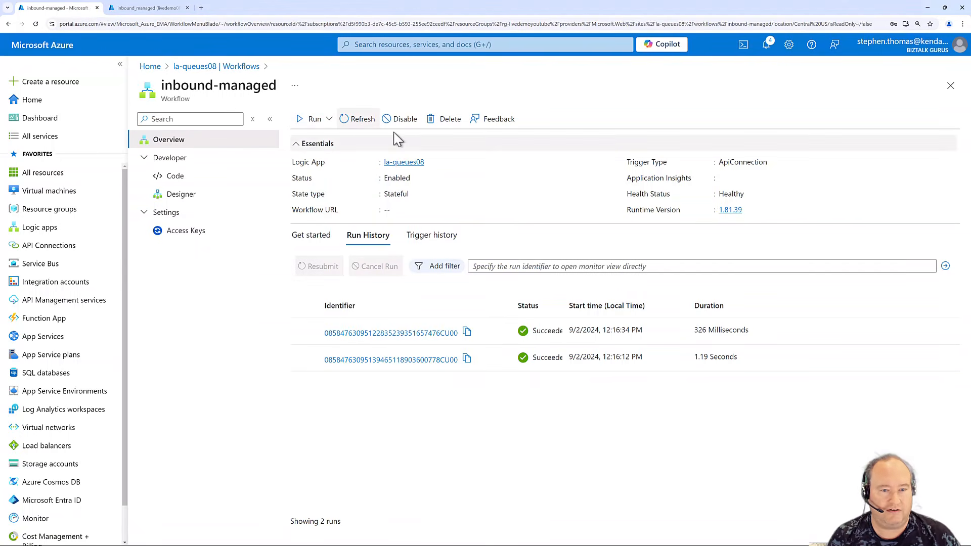
pyautogui.click(347, 128)
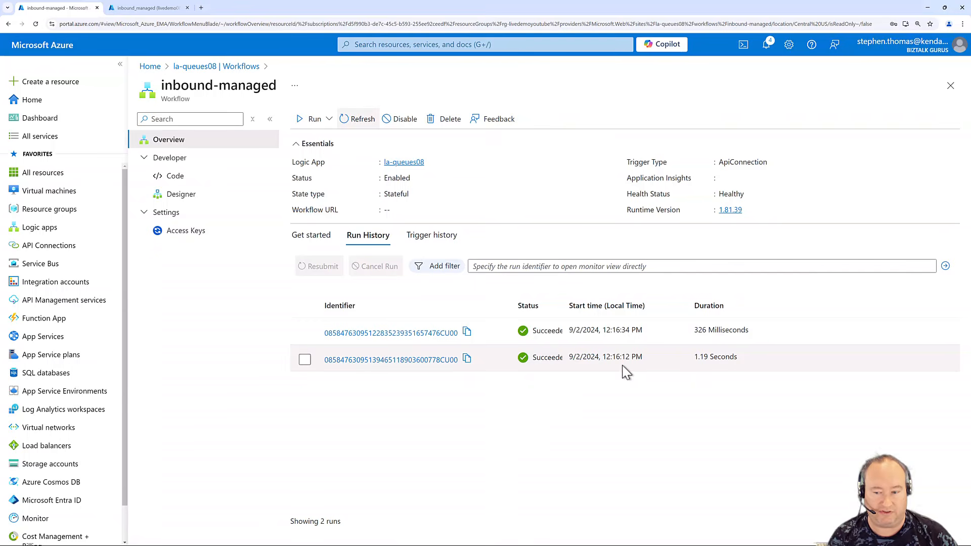
# Run the inbound-managed workflow's trigger manually and refresh its run history.
pyautogui.click(312, 121)
pyautogui.click(313, 138)
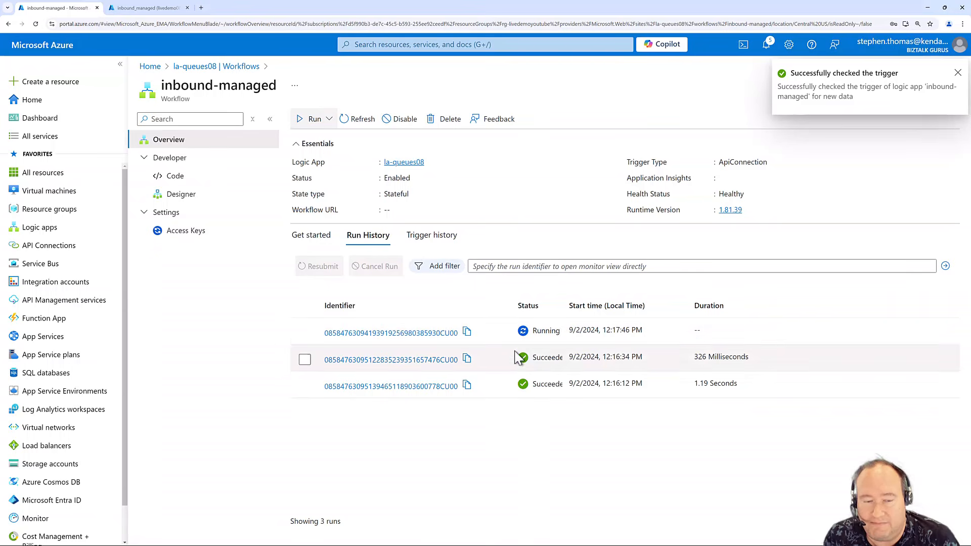
pyautogui.click(352, 122)
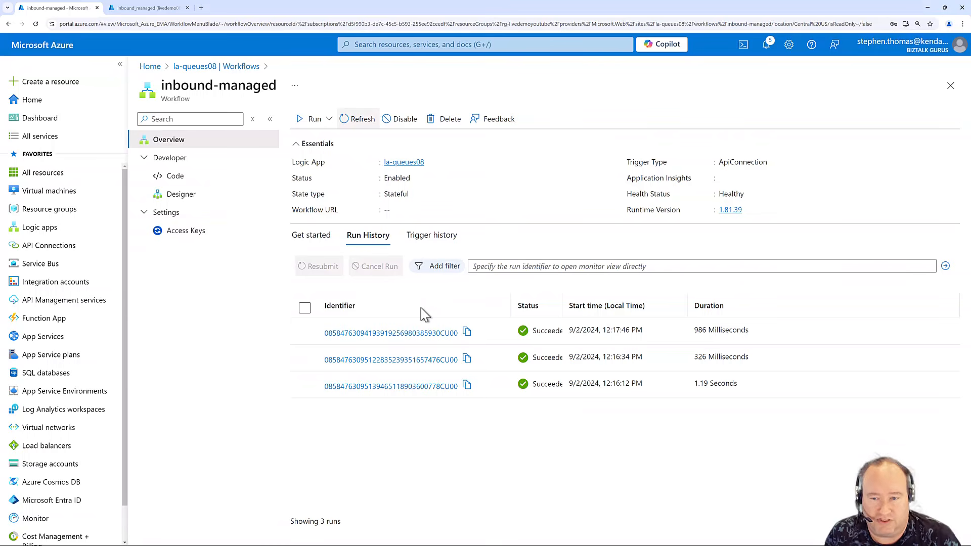
pyautogui.click(144, 8)
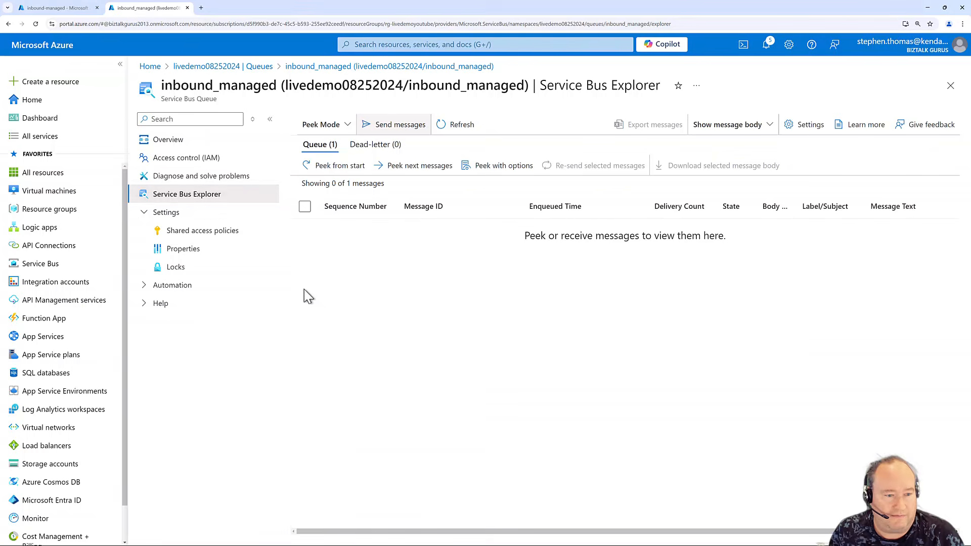
pyautogui.click(63, 6)
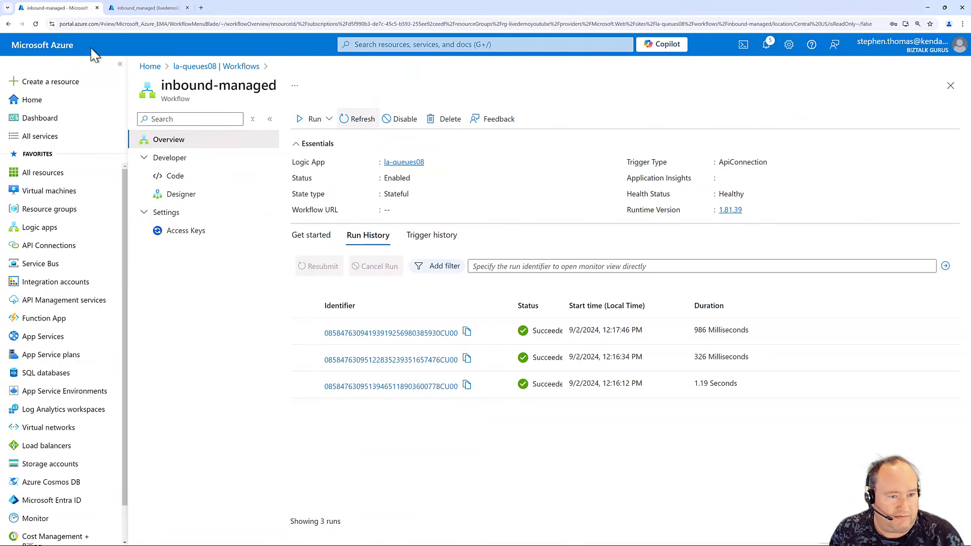
# Open the inbound-inapp workflow of la-queues08 in the designer.
pyautogui.click(205, 68)
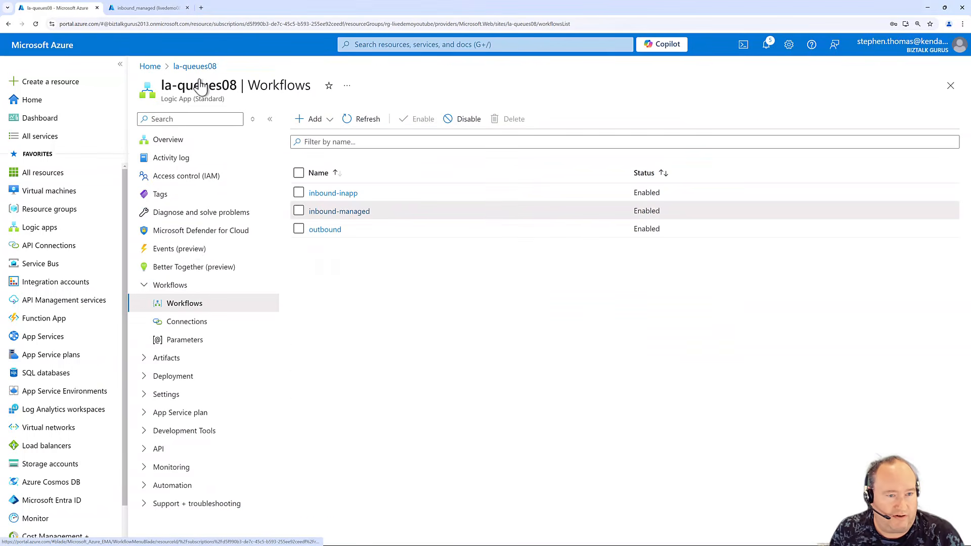
pyautogui.click(338, 195)
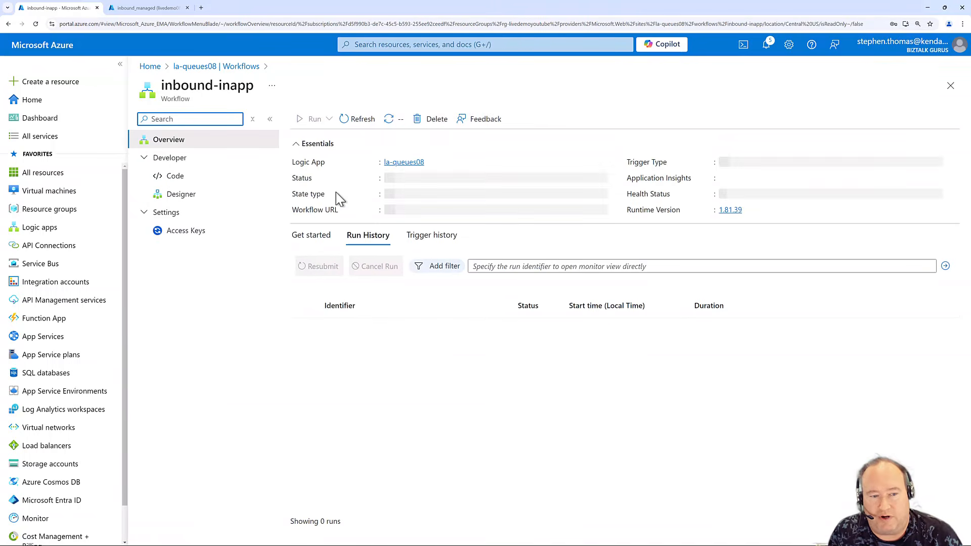
pyautogui.click(181, 195)
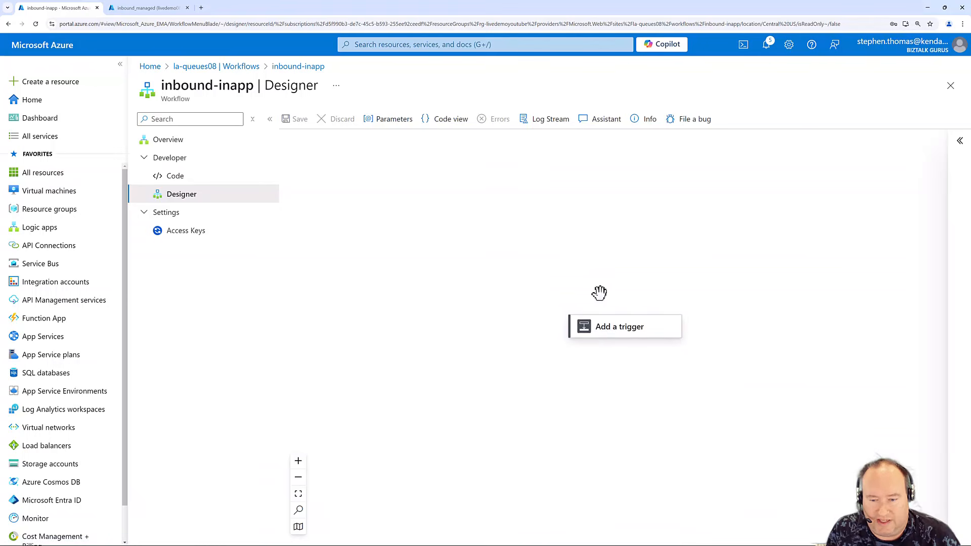
# Search the triggers for service bus, filter to the In-app runtime, and add "When messages are available in a queue".
pyautogui.click(607, 334)
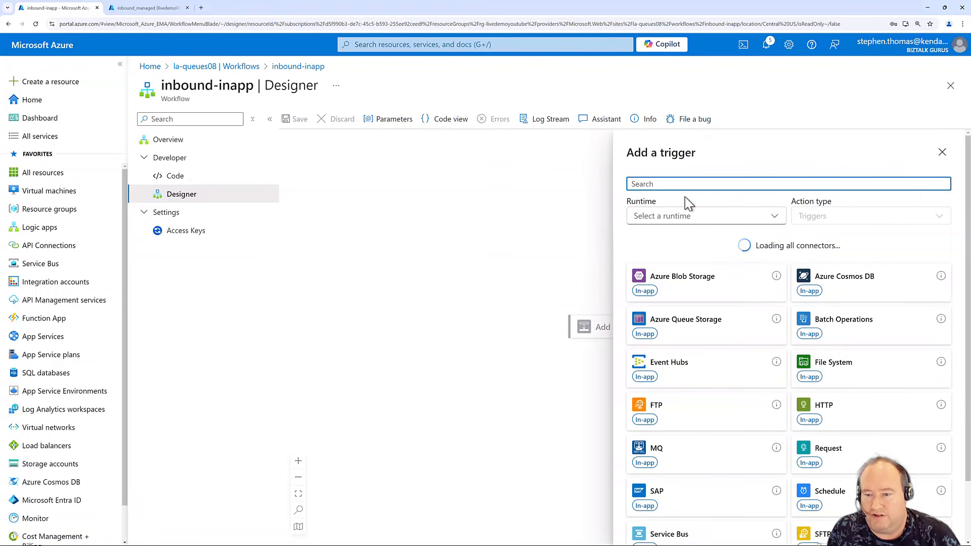
pyautogui.write('servi')
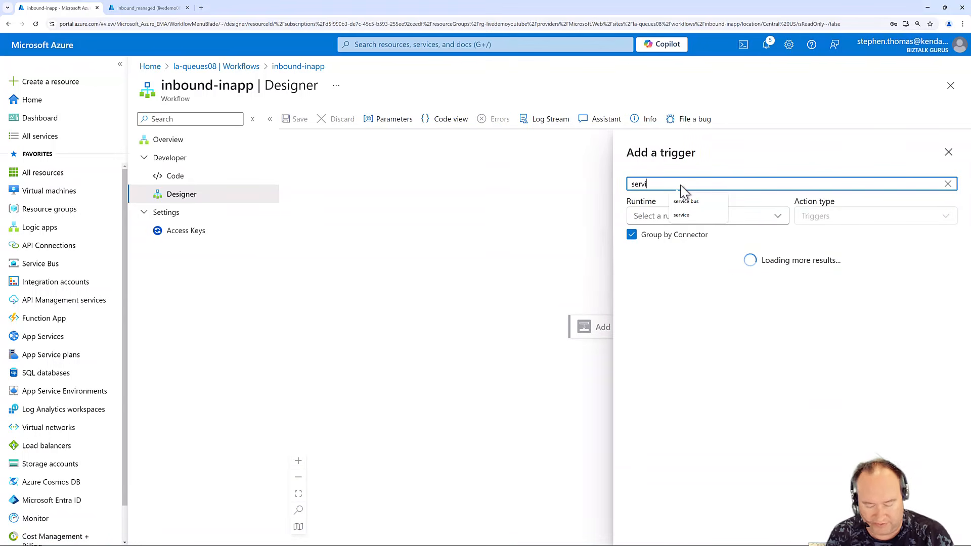
pyautogui.write('ce bus')
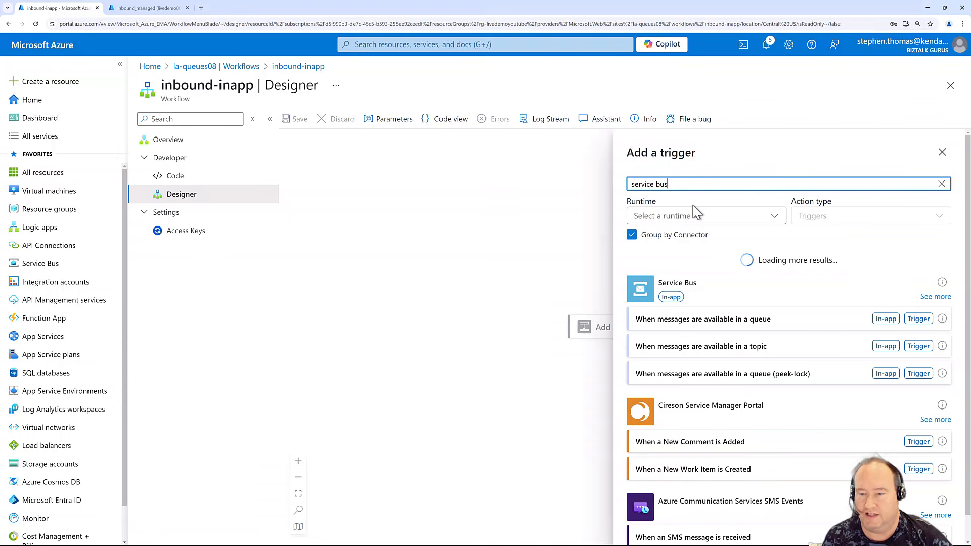
pyautogui.click(718, 218)
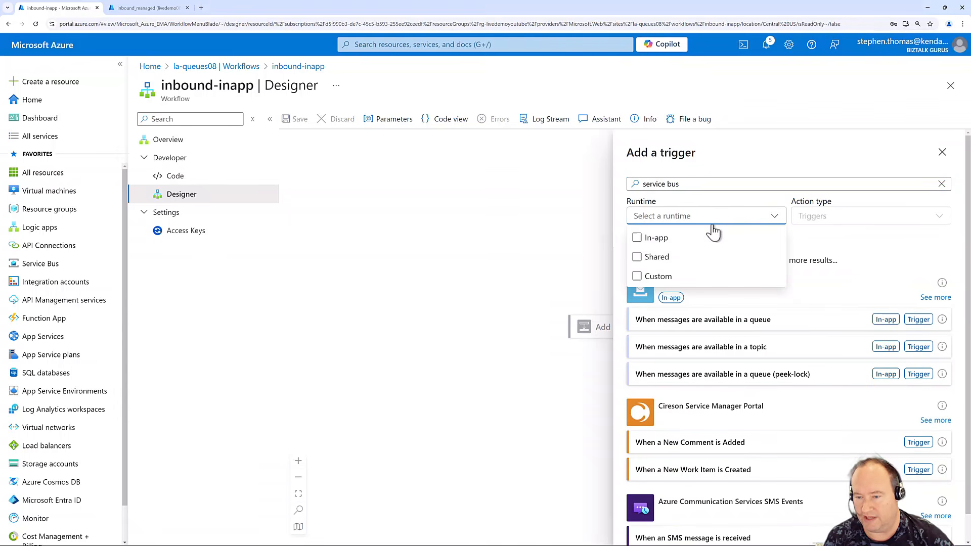
pyautogui.click(641, 238)
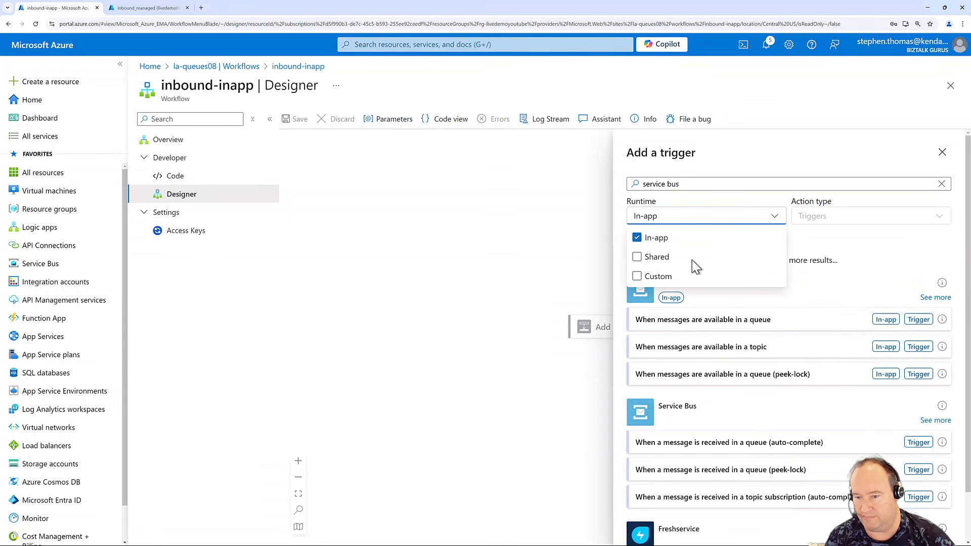
pyautogui.click(869, 283)
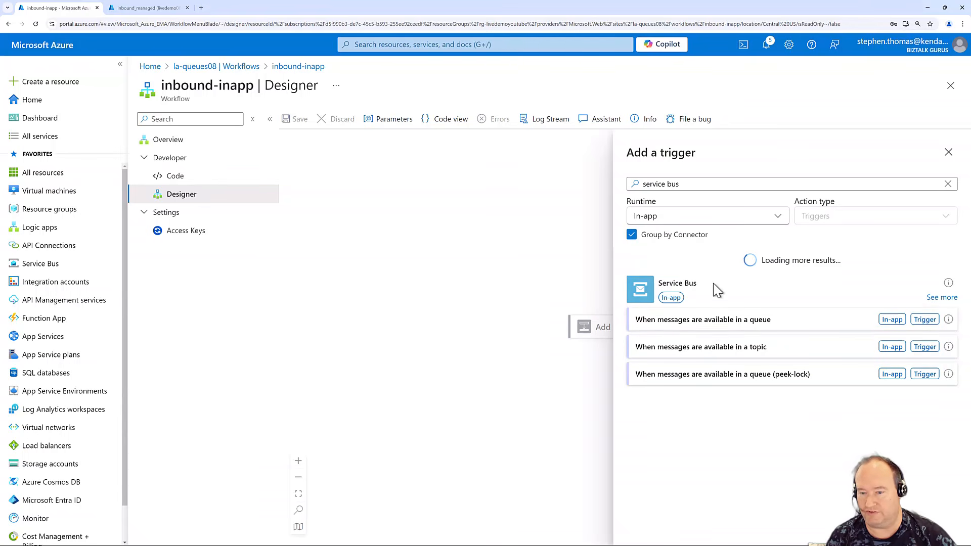
pyautogui.click(715, 326)
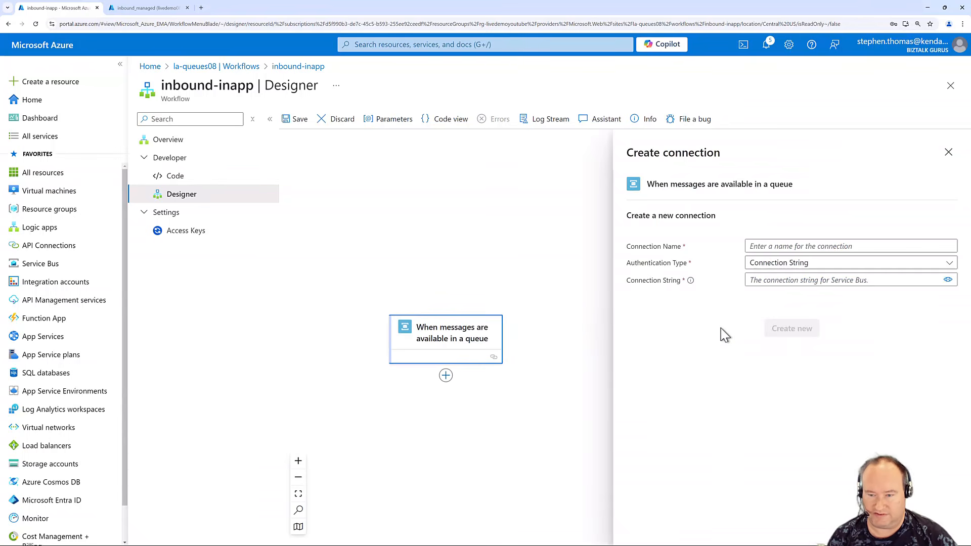
# Create connection temp_inapp with Managed identity authentication and namespace livedemo08252024.servicebus.windows.net, copying the namespace from the Notepad notes.
pyautogui.click(771, 247)
pyautogui.write('temp_inapp')
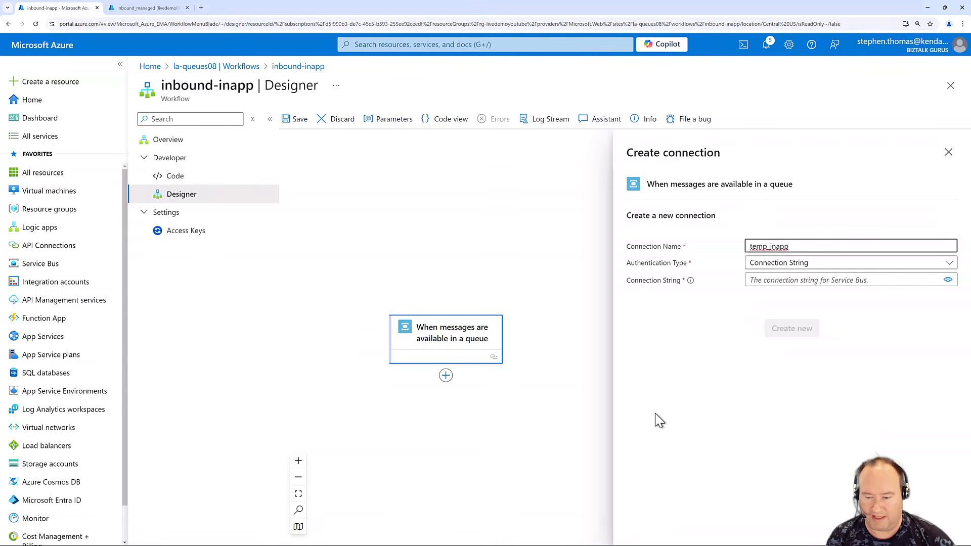
pyautogui.click(770, 268)
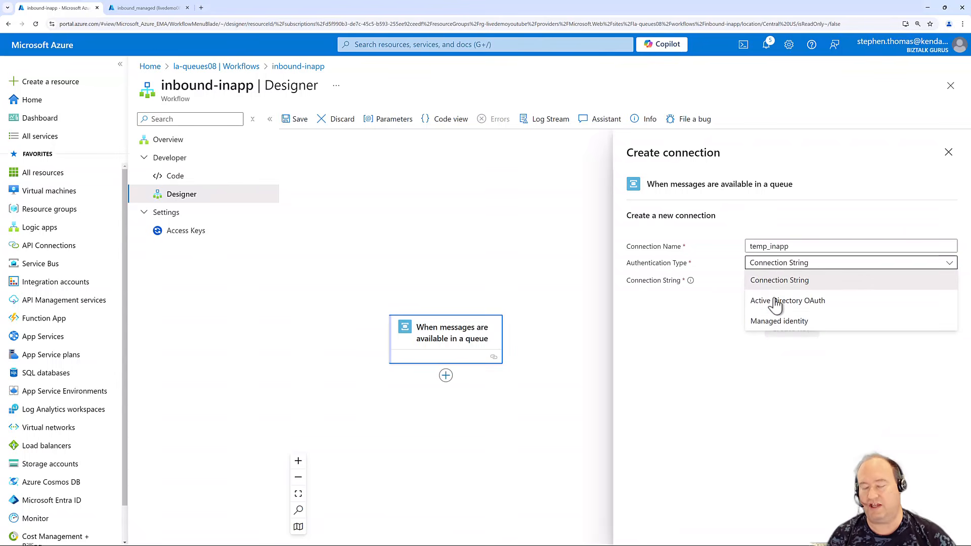
pyautogui.click(763, 324)
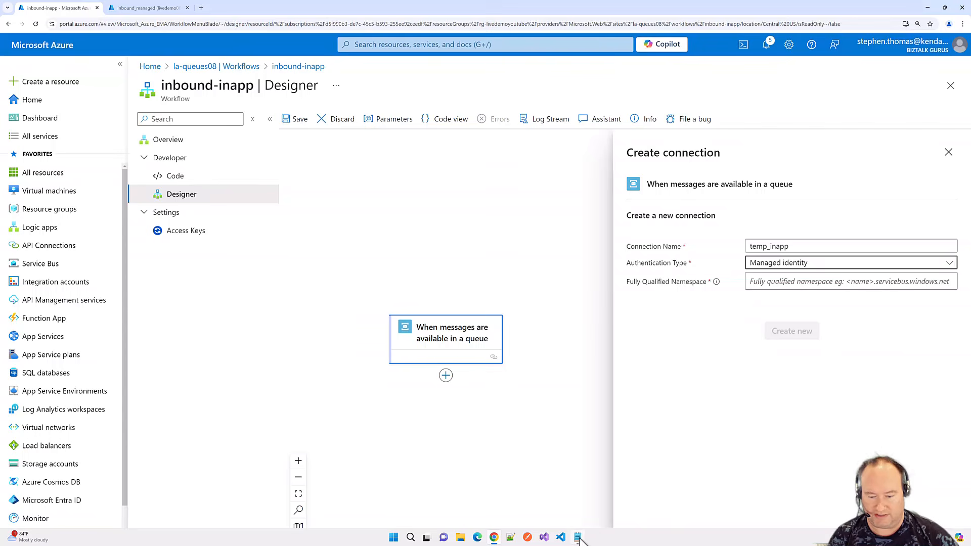
pyautogui.click(578, 537)
pyautogui.moveTo(665, 368); pyautogui.dragTo(521, 369)
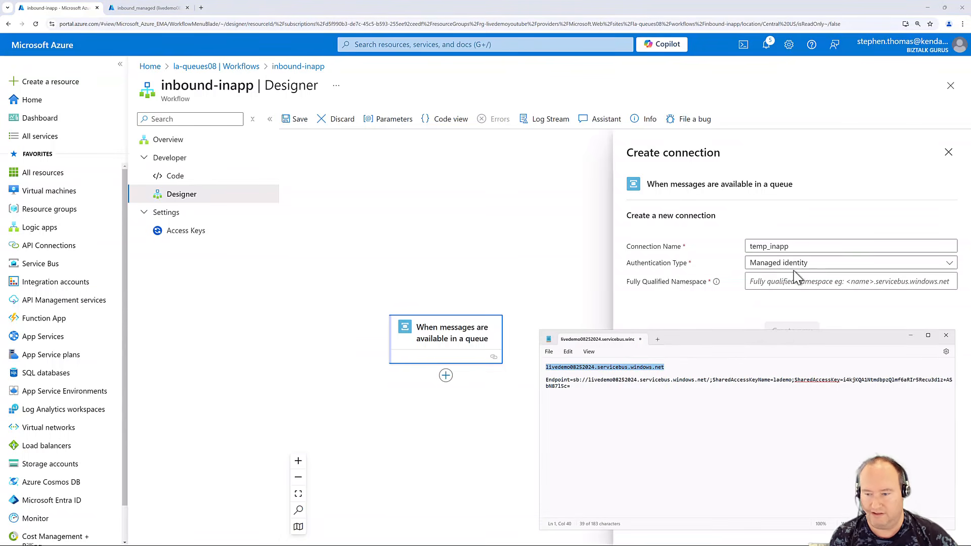
pyautogui.click(786, 283)
pyautogui.hotkey('ctrl', 'v')
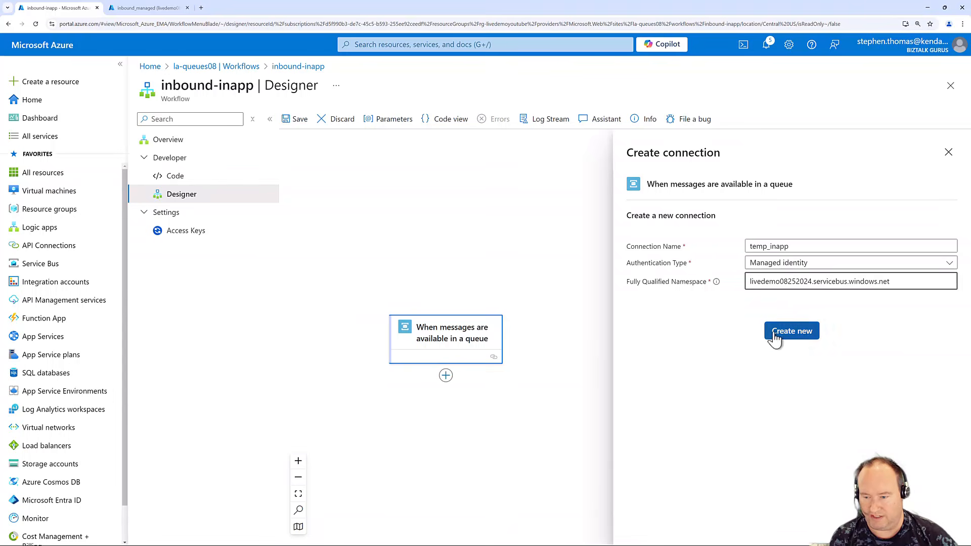
pyautogui.click(774, 335)
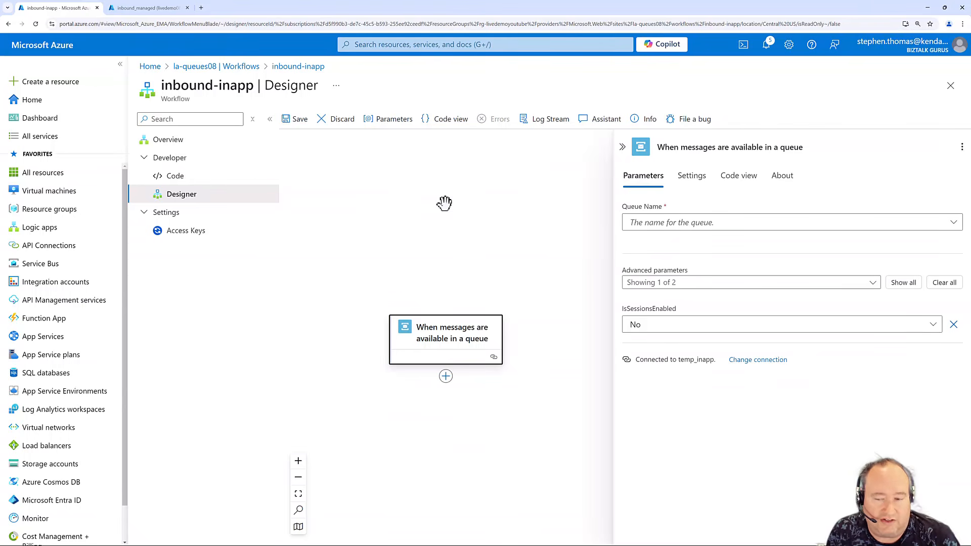
# Set the trigger's queue name to inbound_inapp and save the workflow.
pyautogui.click(685, 232)
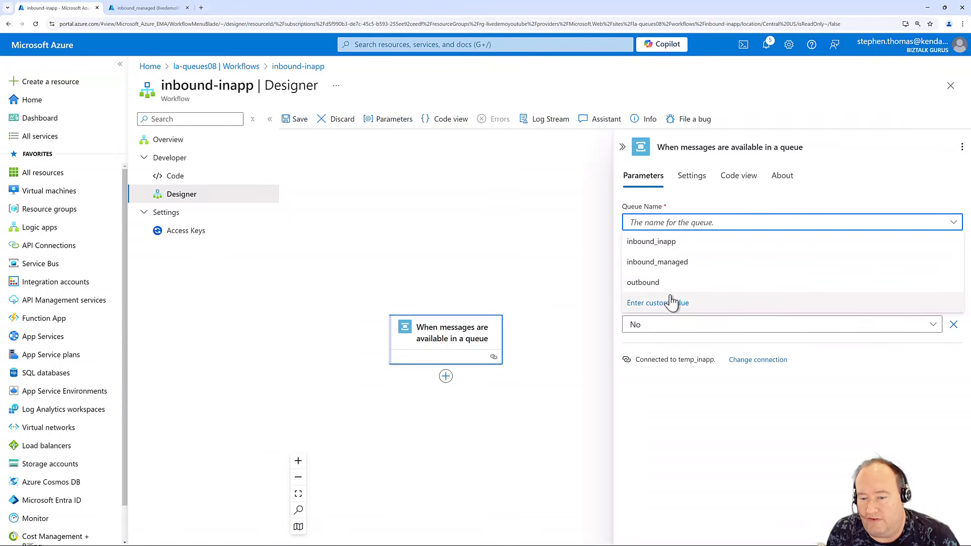
pyautogui.click(637, 245)
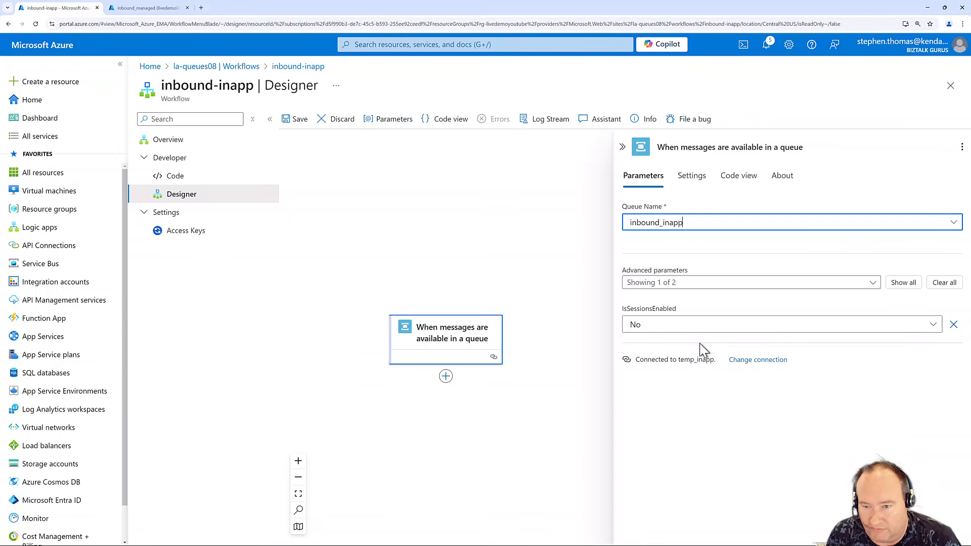
pyautogui.click(301, 121)
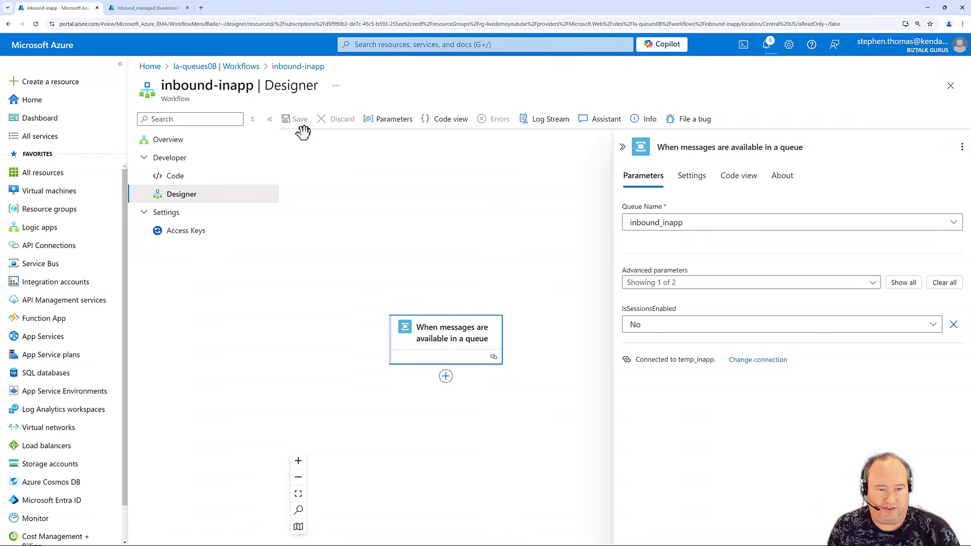
# Open Service Bus Explorer for the inbound_inapp queue in the livedemo08252024 namespace.
pyautogui.click(133, 9)
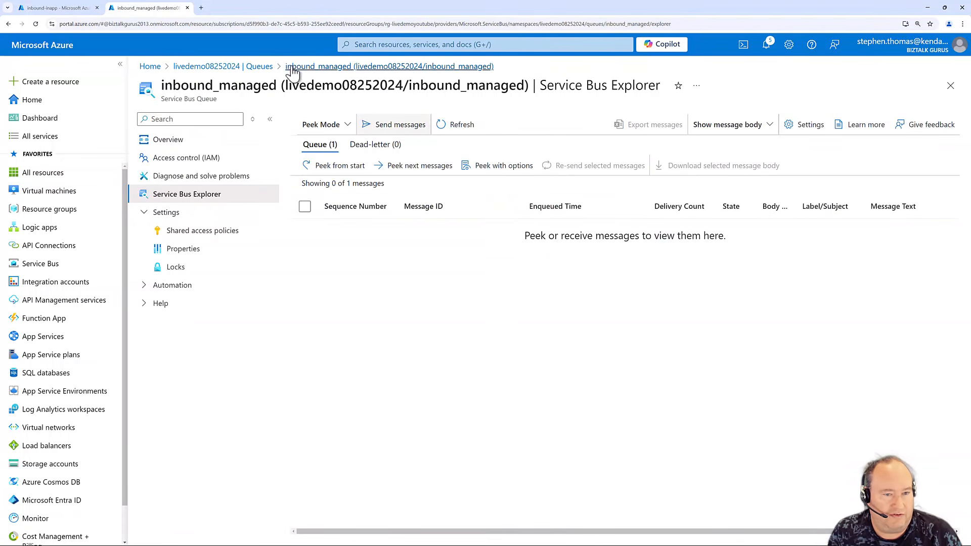
pyautogui.click(259, 67)
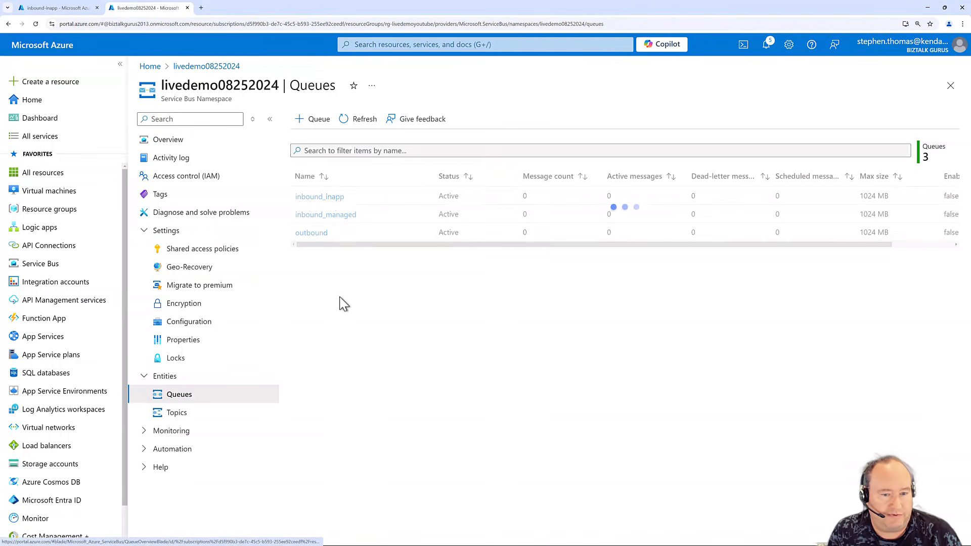
pyautogui.click(335, 197)
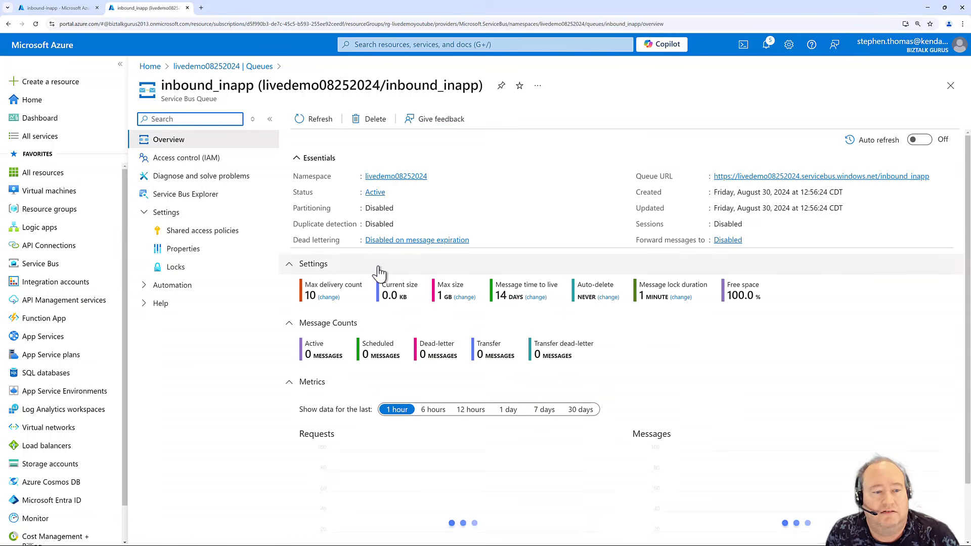
pyautogui.click(207, 195)
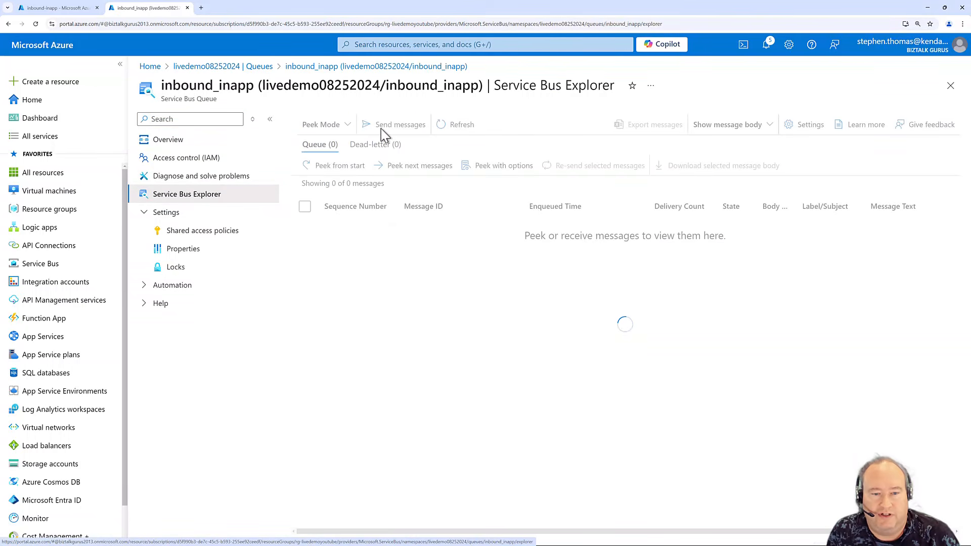
# Send a text/plain message with the body 12:19:50 to the inbound_inapp queue.
pyautogui.click(382, 126)
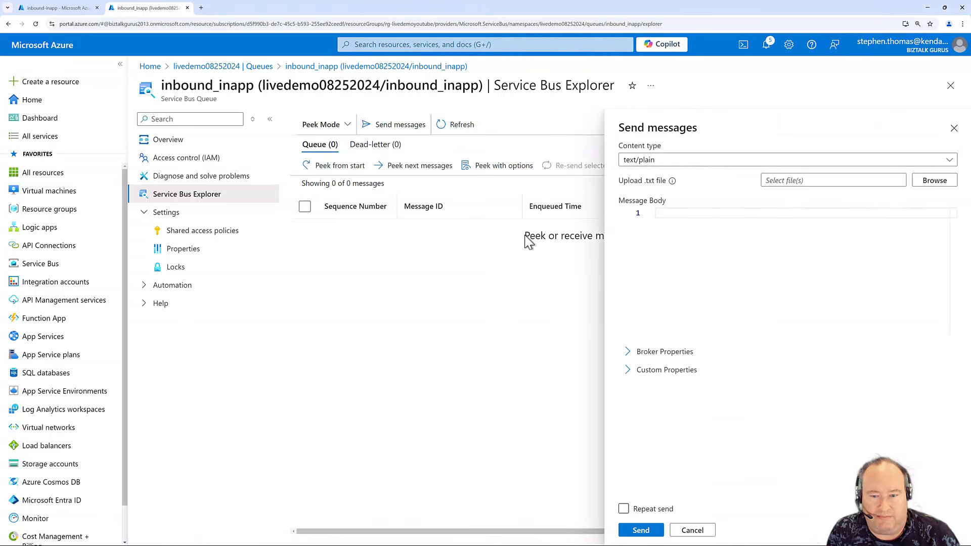
pyautogui.click(706, 211)
pyautogui.write('12')
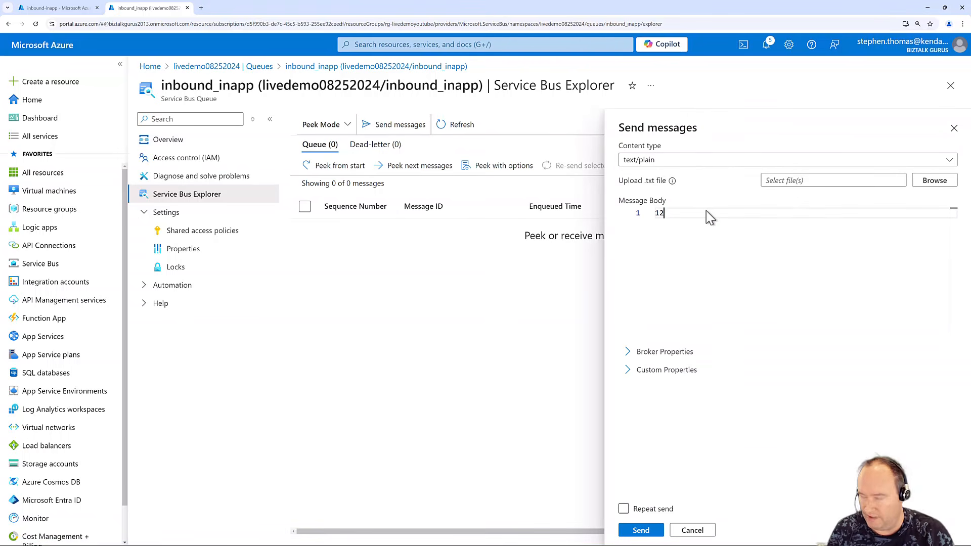
pyautogui.write(':19')
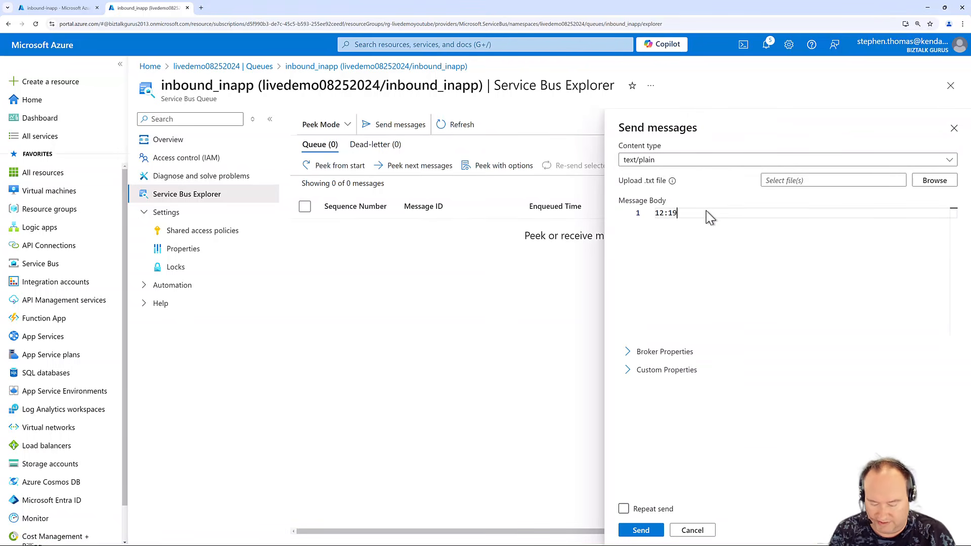
pyautogui.write(':50')
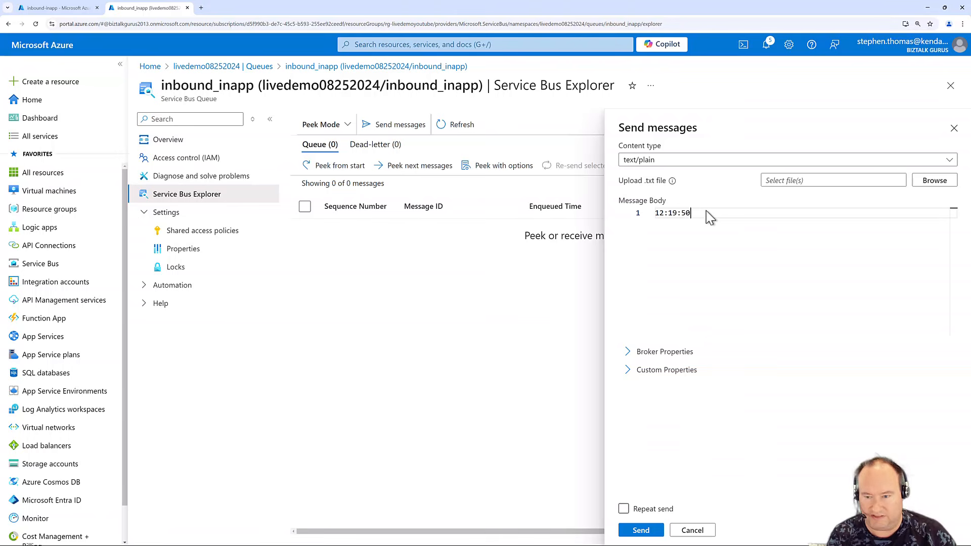
pyautogui.click(647, 537)
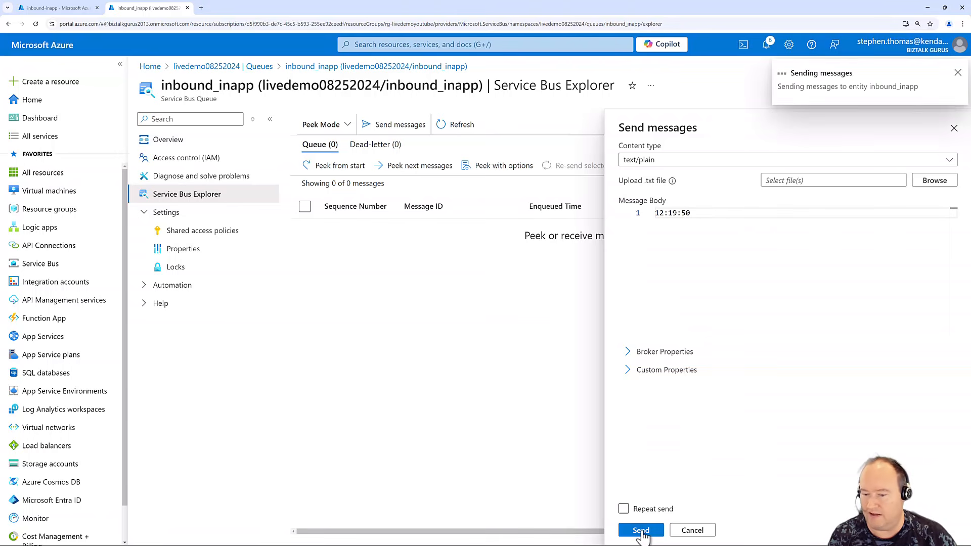
# Refresh the inbound_inapp queue and check the inbound-inapp workflow's run history.
pyautogui.click(462, 125)
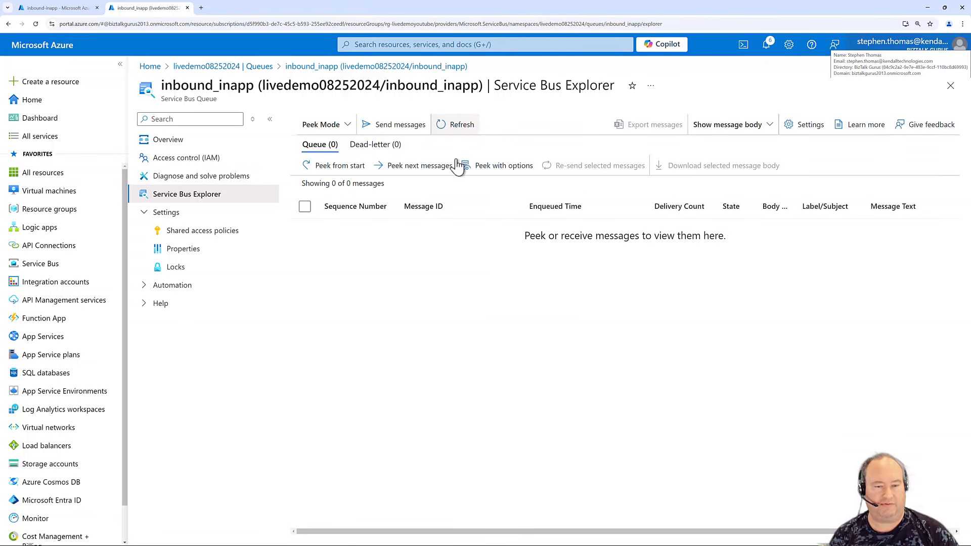
pyautogui.click(47, 10)
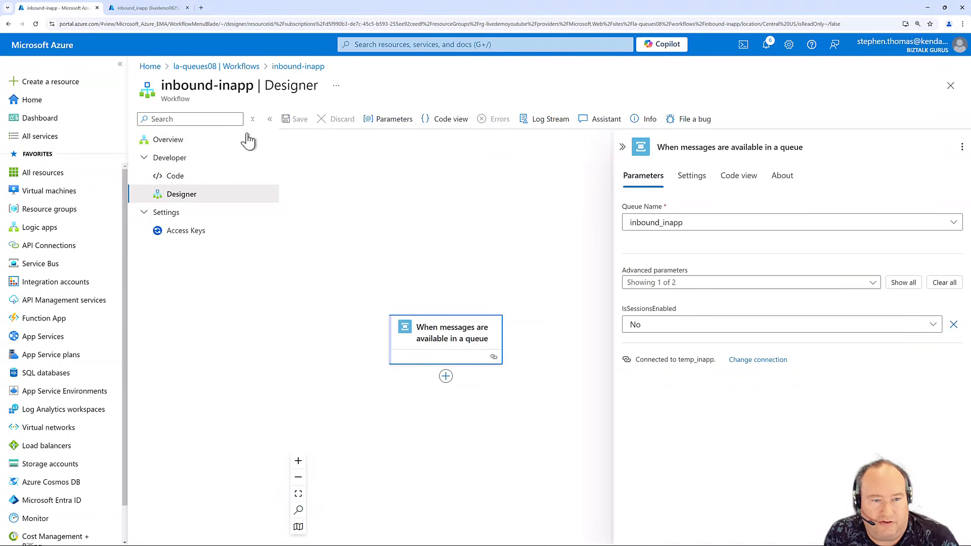
pyautogui.click(161, 145)
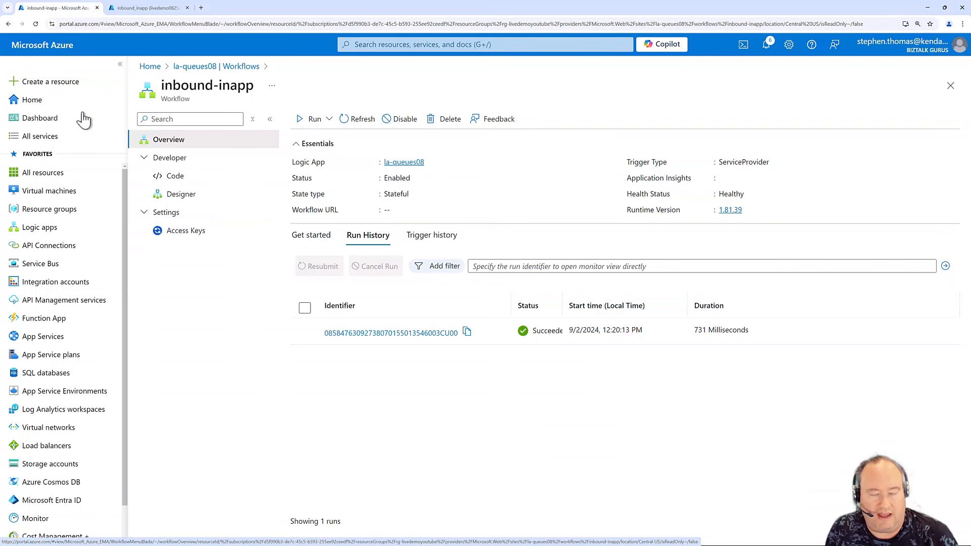
# Send another message with the body 12:20:54 to the inbound_inapp queue.
pyautogui.click(144, 7)
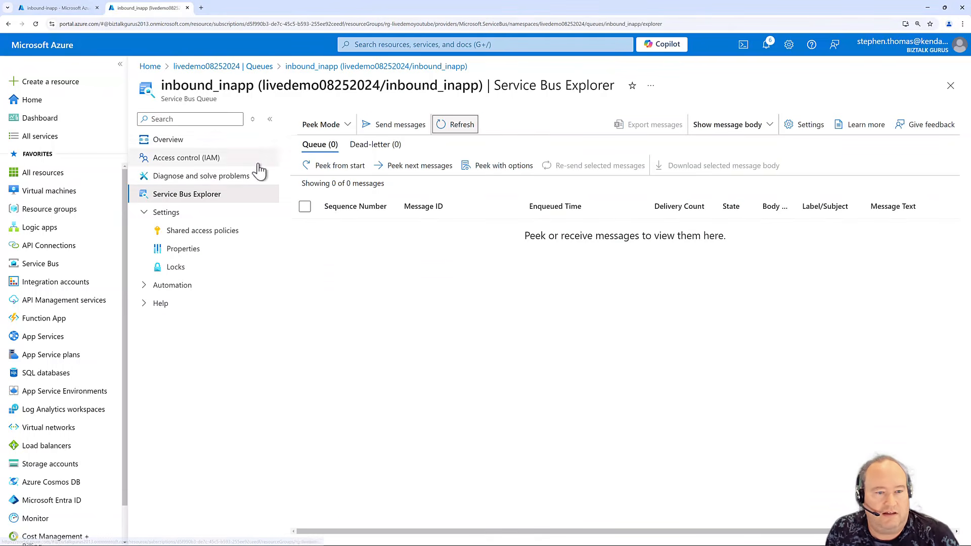
pyautogui.click(395, 125)
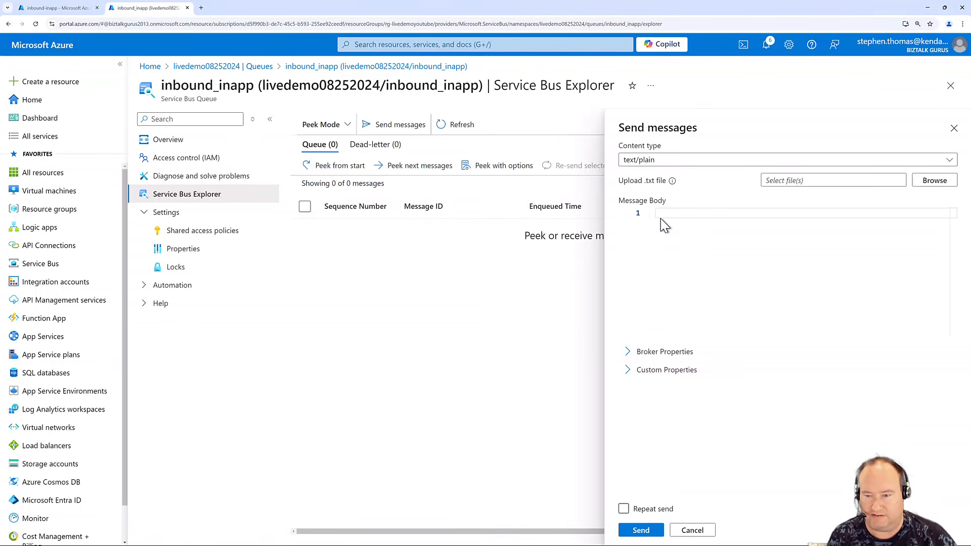
pyautogui.write('12:20:54')
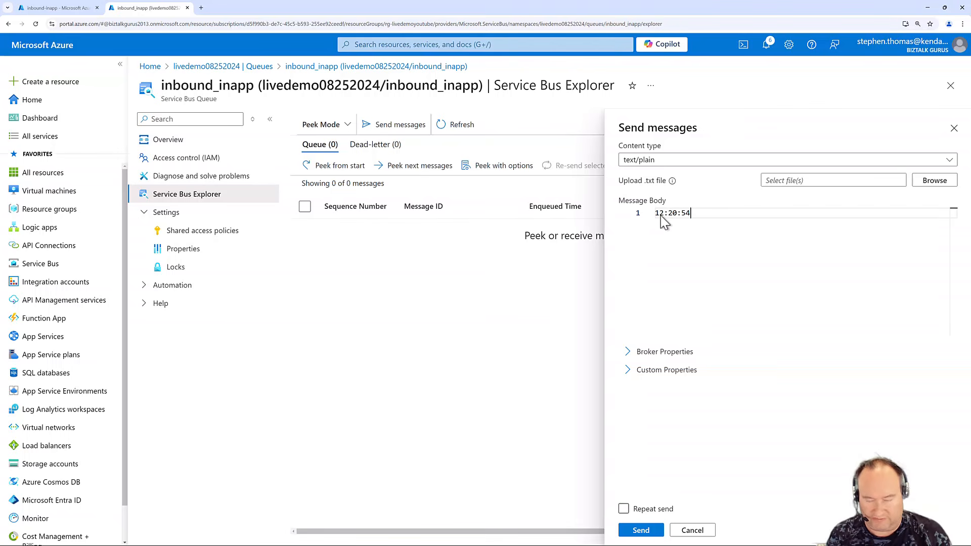
pyautogui.click(640, 531)
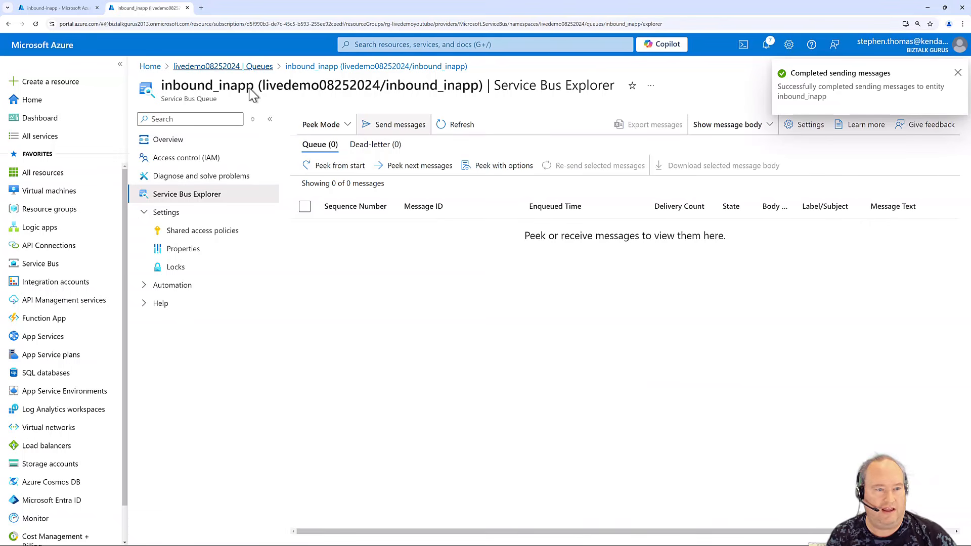
# Refresh the inbound_inapp queue again, as well as the inbound-inapp workflow's run history.
pyautogui.click(448, 127)
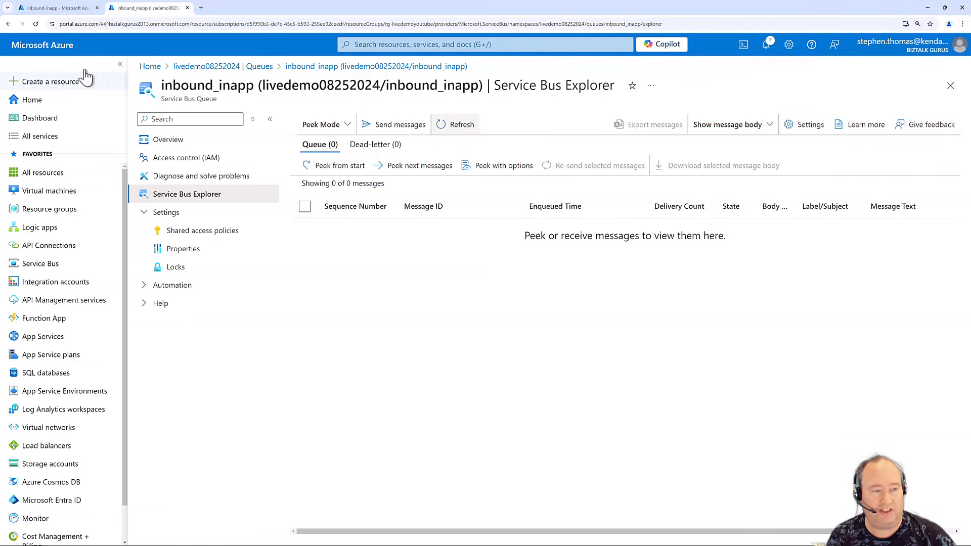
pyautogui.click(63, 8)
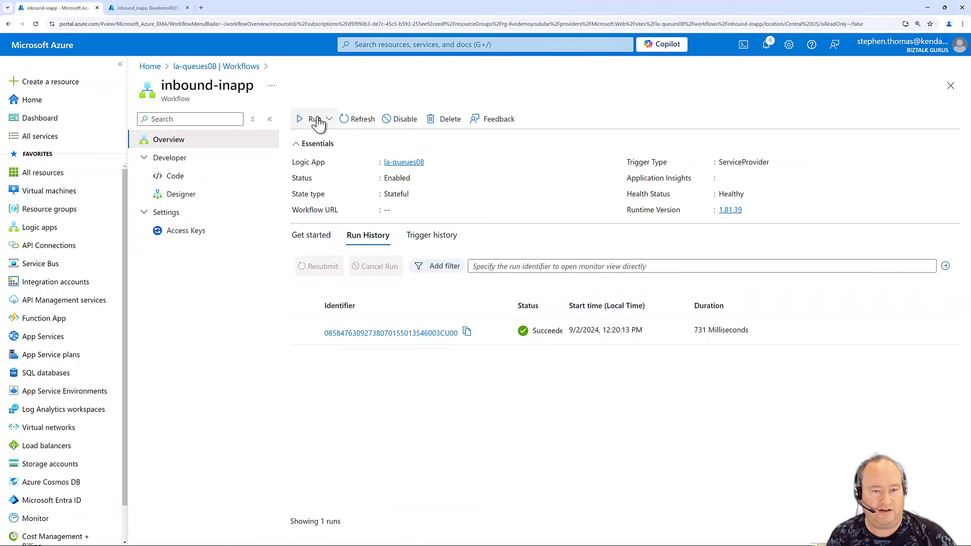
pyautogui.click(355, 120)
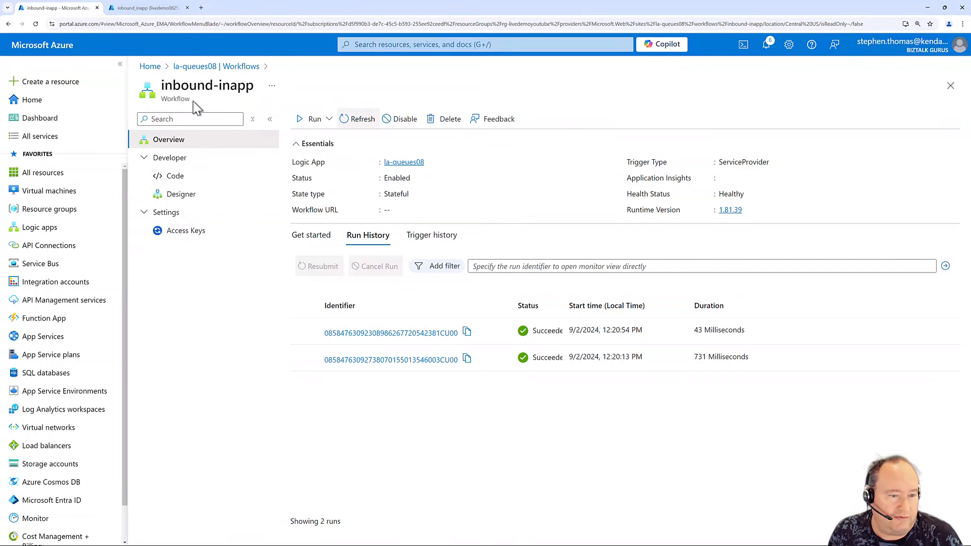
# Open the outbound workflow of la-queues08 in the designer.
pyautogui.click(196, 71)
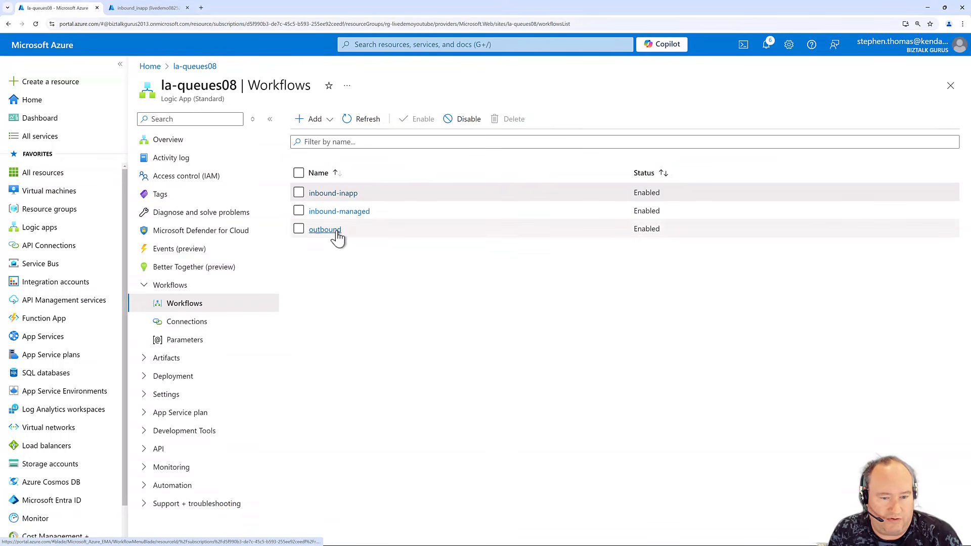
pyautogui.click(334, 230)
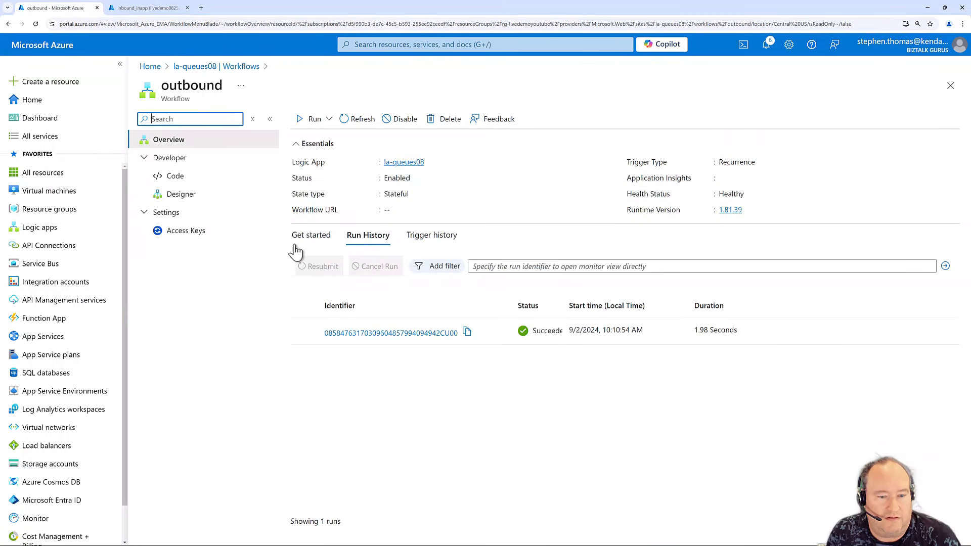
pyautogui.click(171, 205)
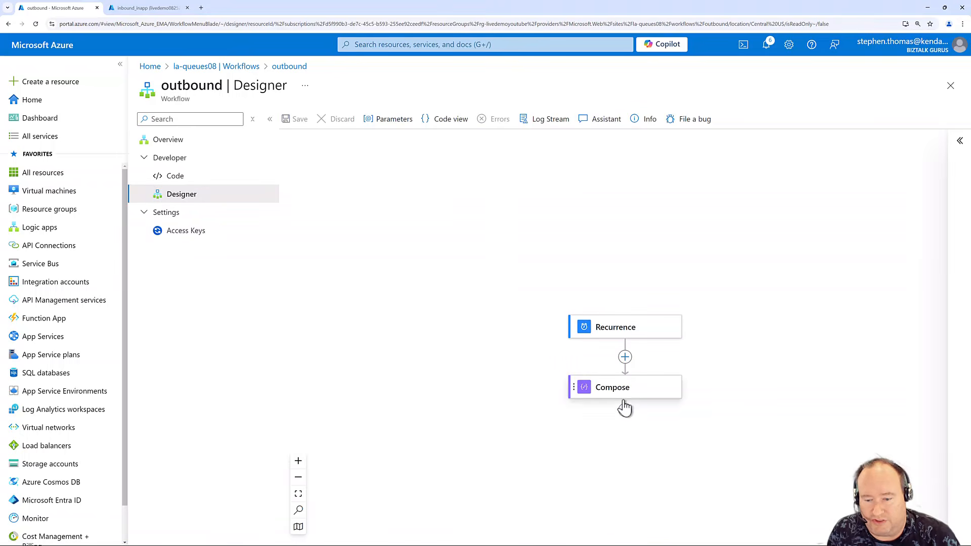
# Examine the Compose action's inputs and collapse its details.
pyautogui.click(623, 397)
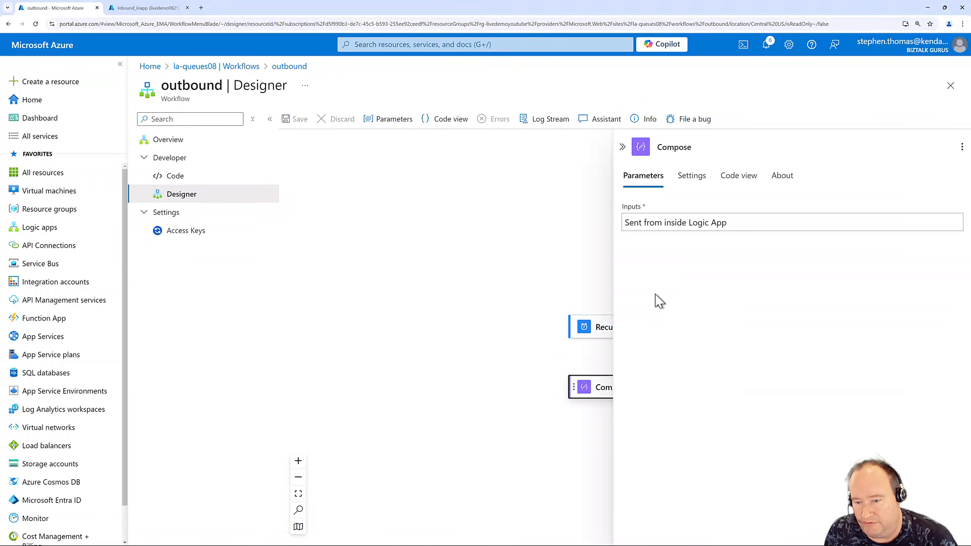
pyautogui.click(523, 358)
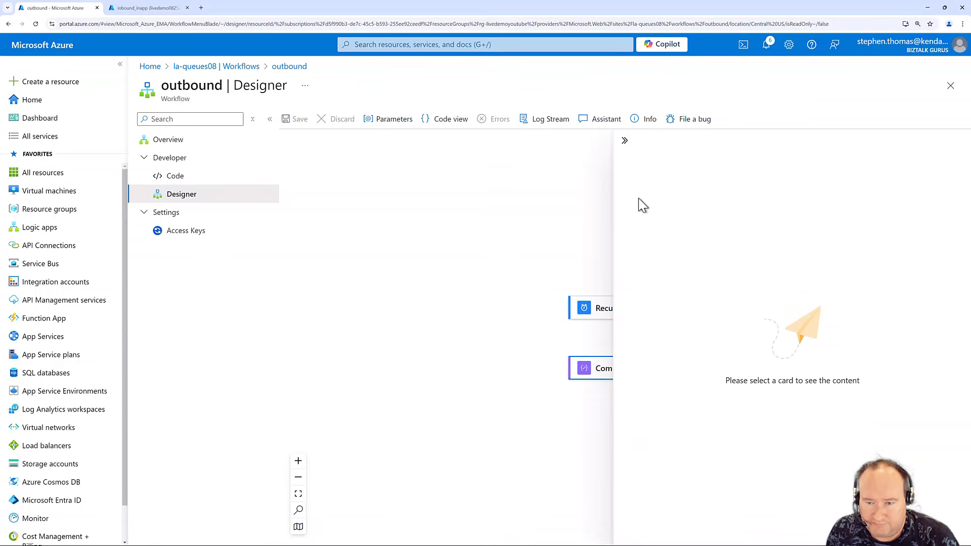
pyautogui.click(625, 141)
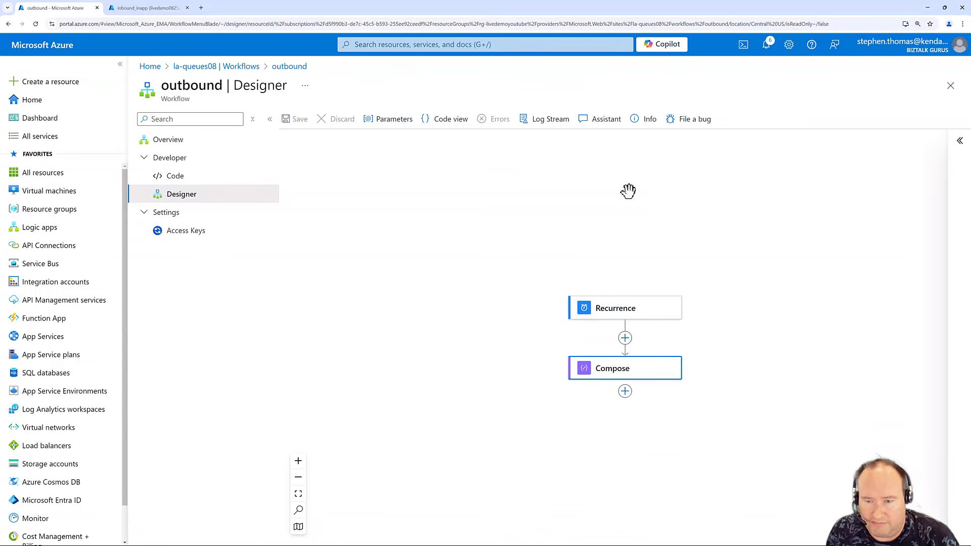
# Search the actions for service bus and add the in-app Send message action after Compose.
pyautogui.click(625, 397)
pyautogui.click(645, 394)
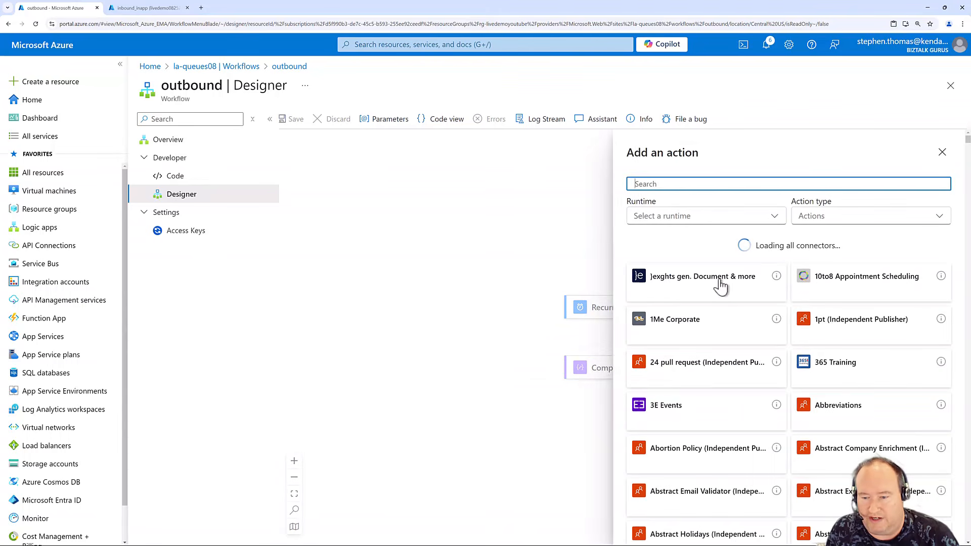
pyautogui.write('servic')
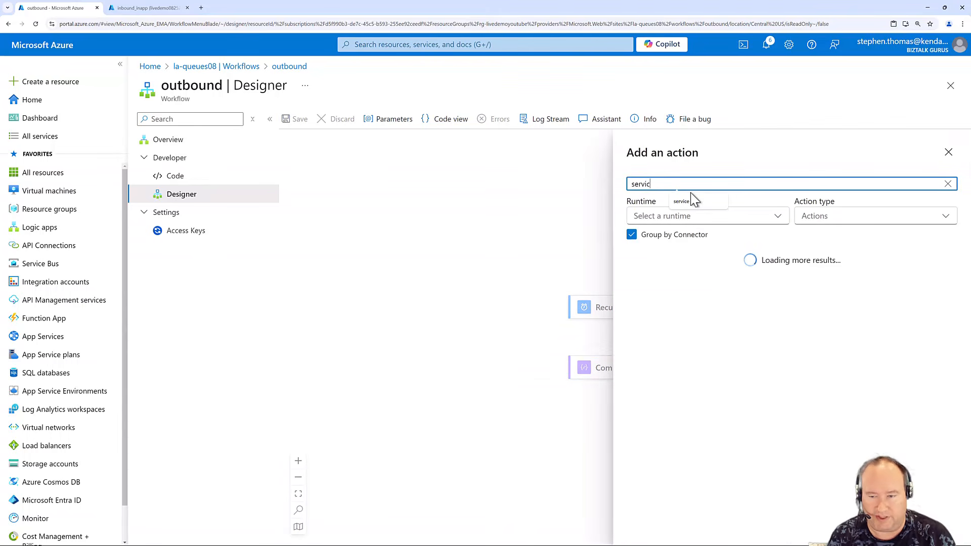
pyautogui.write('e bus')
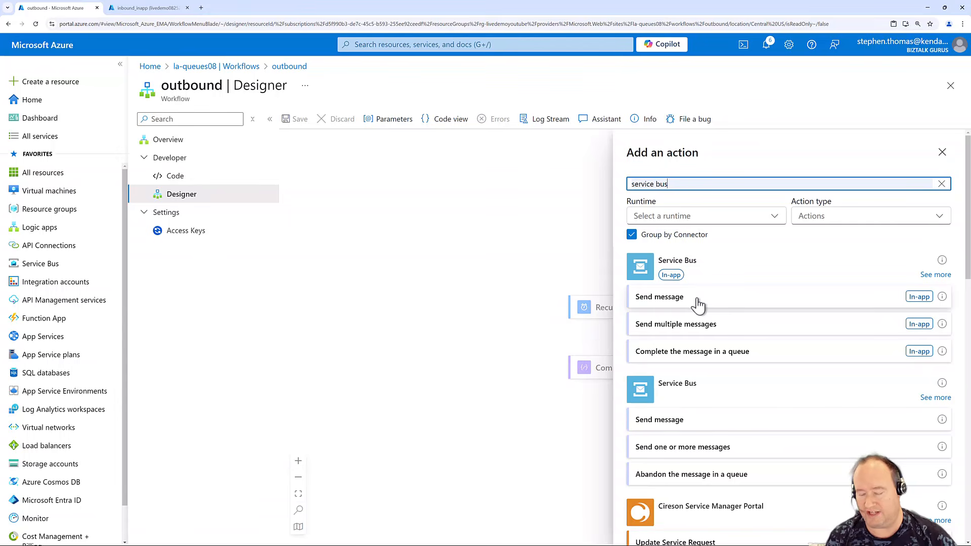
pyautogui.click(647, 306)
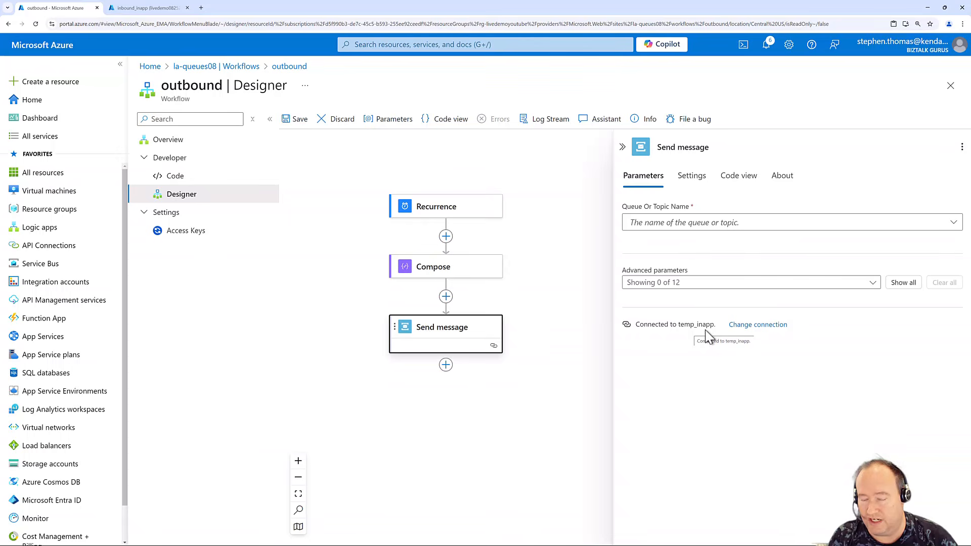
# Set the Send message action's queue to outbound and enable its Content advanced parameter.
pyautogui.click(707, 225)
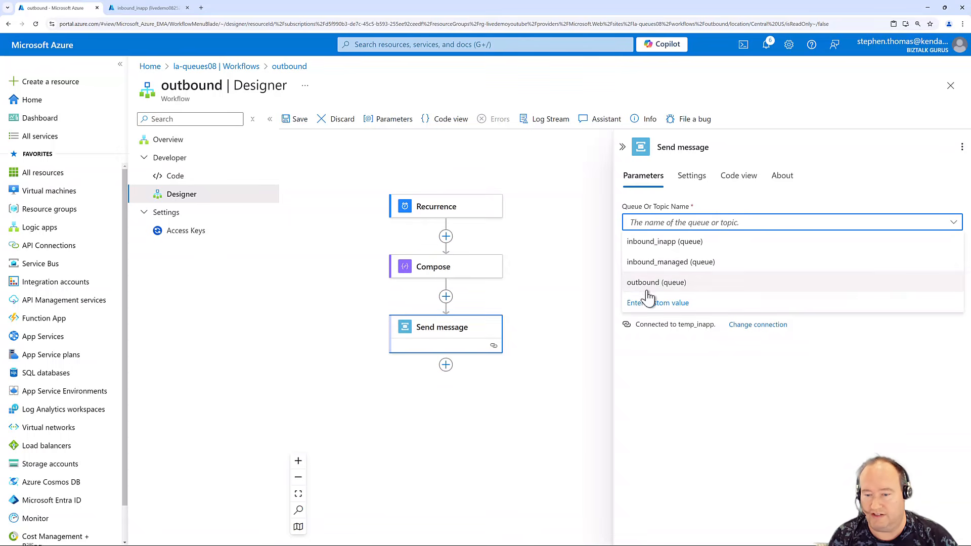
pyautogui.click(641, 292)
pyautogui.click(633, 287)
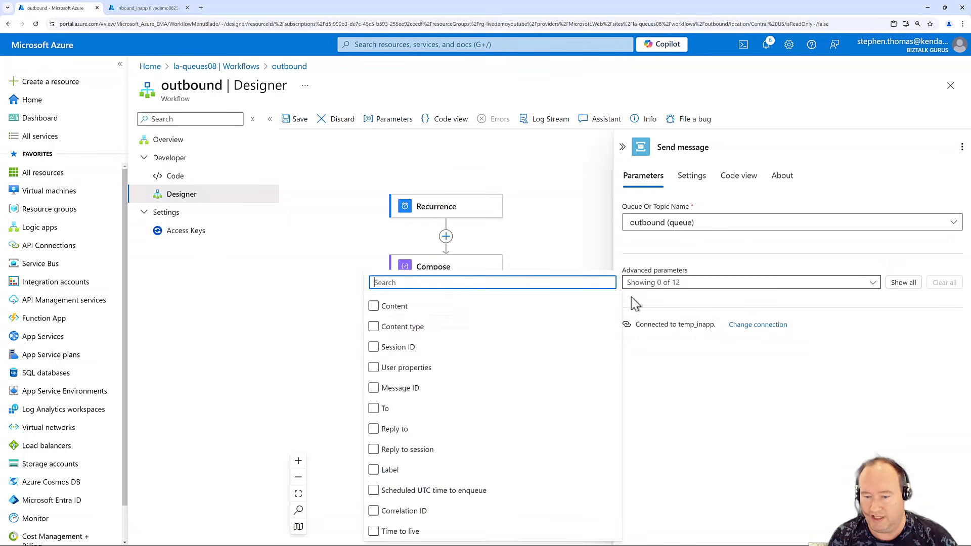
pyautogui.click(374, 309)
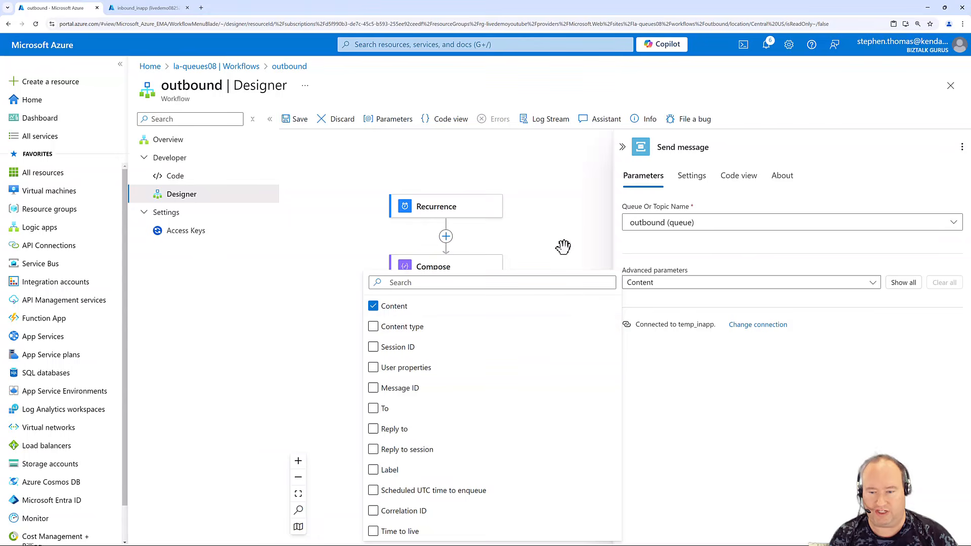
# Set the Send message action's content to the Compose action's Outputs and save the outbound workflow.
pyautogui.click(652, 302)
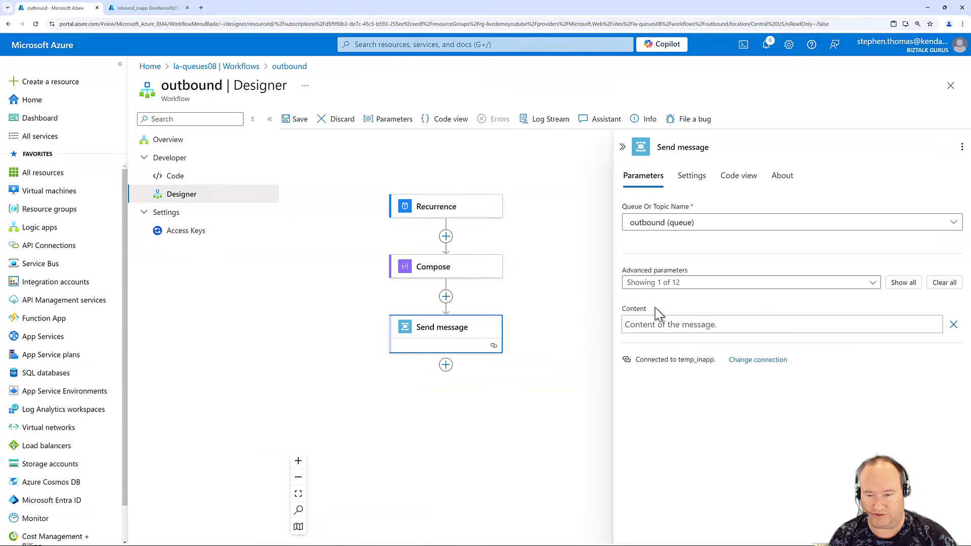
pyautogui.click(672, 326)
pyautogui.click(613, 317)
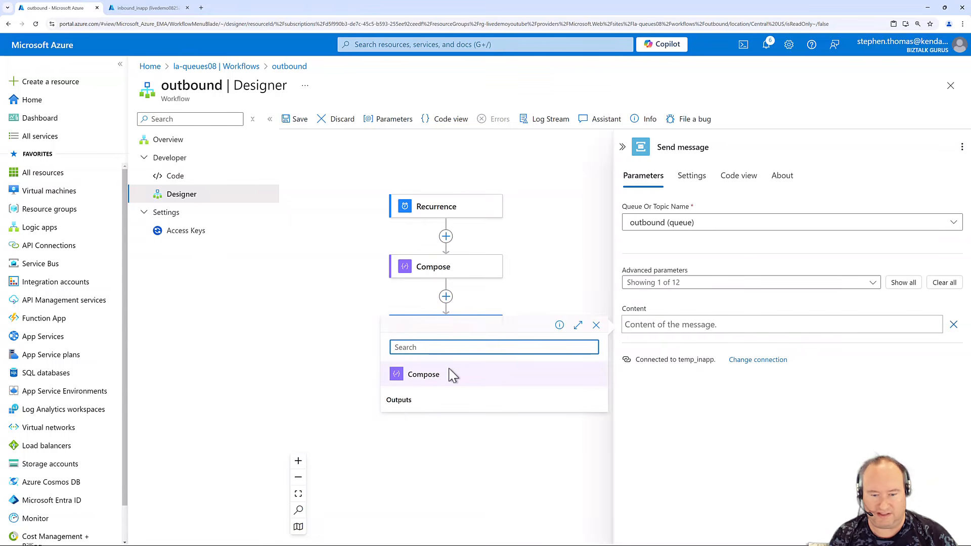
pyautogui.click(399, 400)
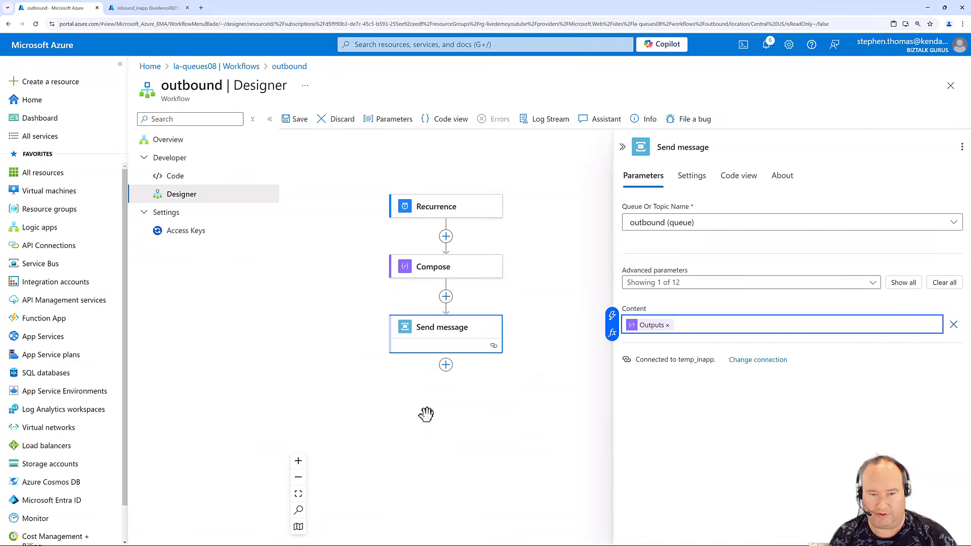
pyautogui.click(293, 122)
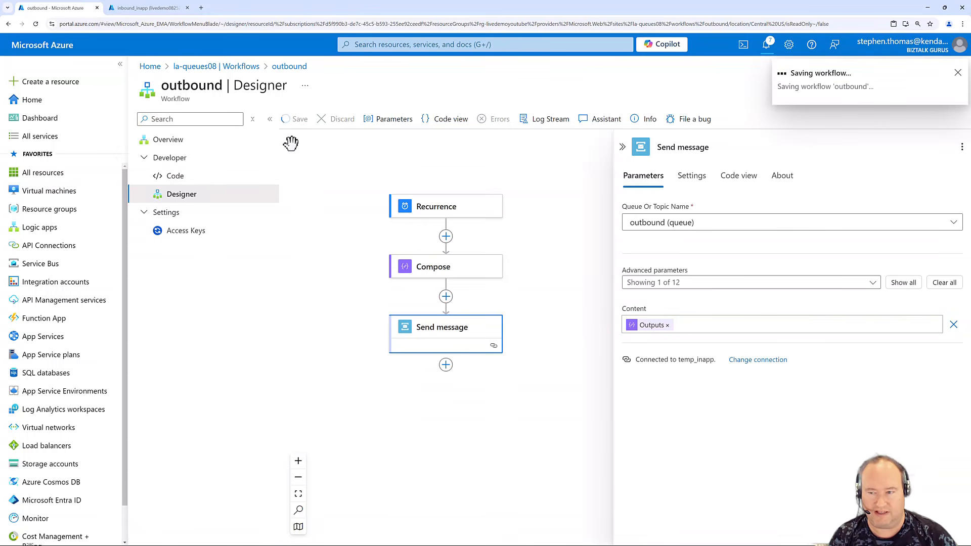
# Run the outbound workflow without a payload from its overview page.
pyautogui.click(193, 141)
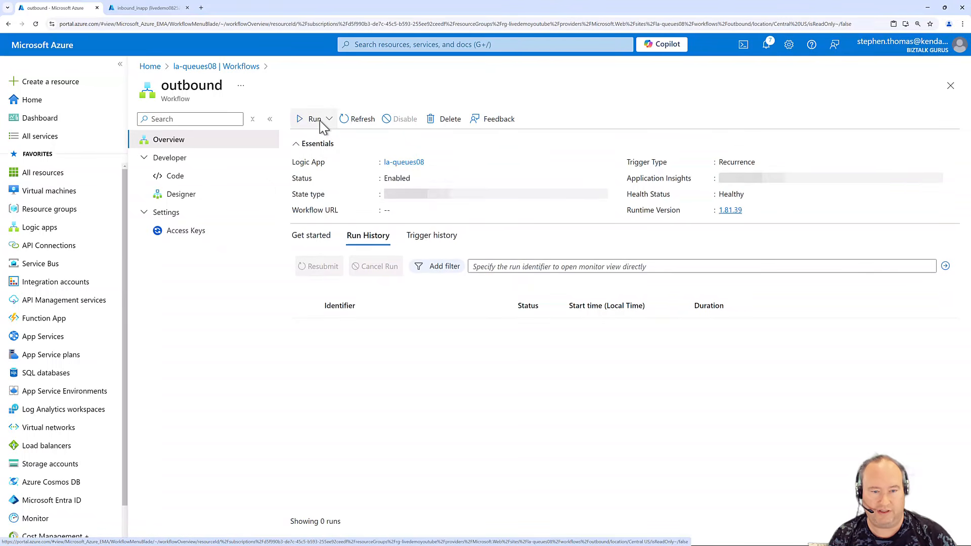
pyautogui.click(321, 122)
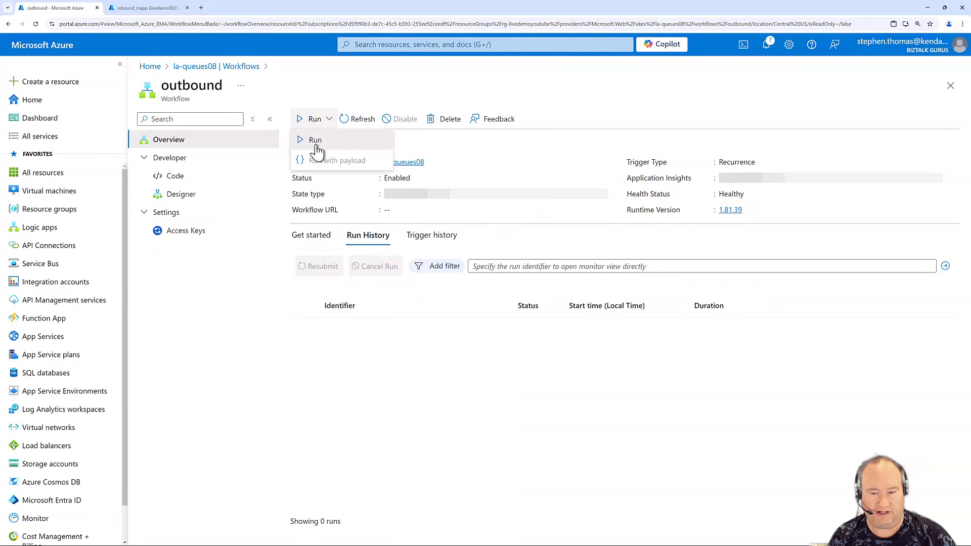
pyautogui.click(317, 144)
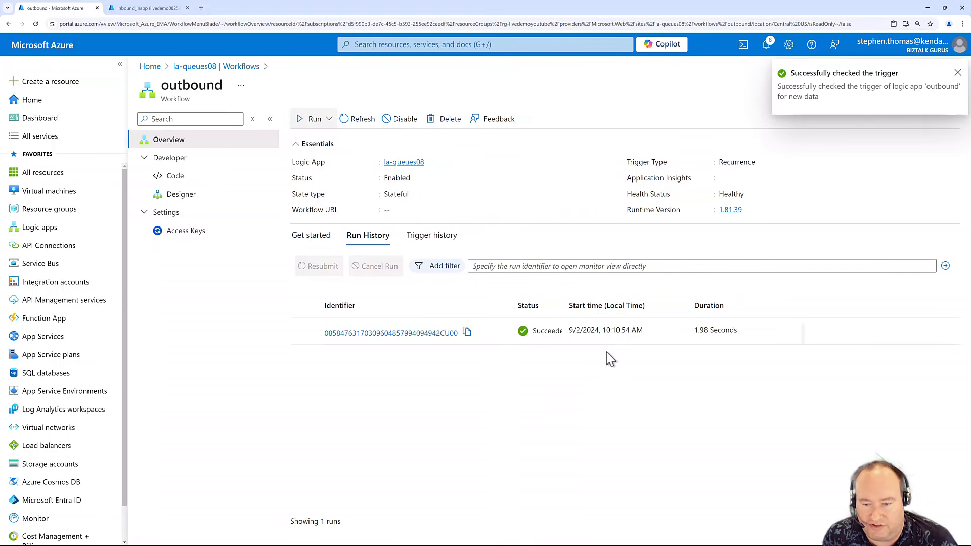
# Open the outbound queue of the livedemo08252024 namespace in Service Bus Explorer and peek its messages from the start.
pyautogui.click(148, 8)
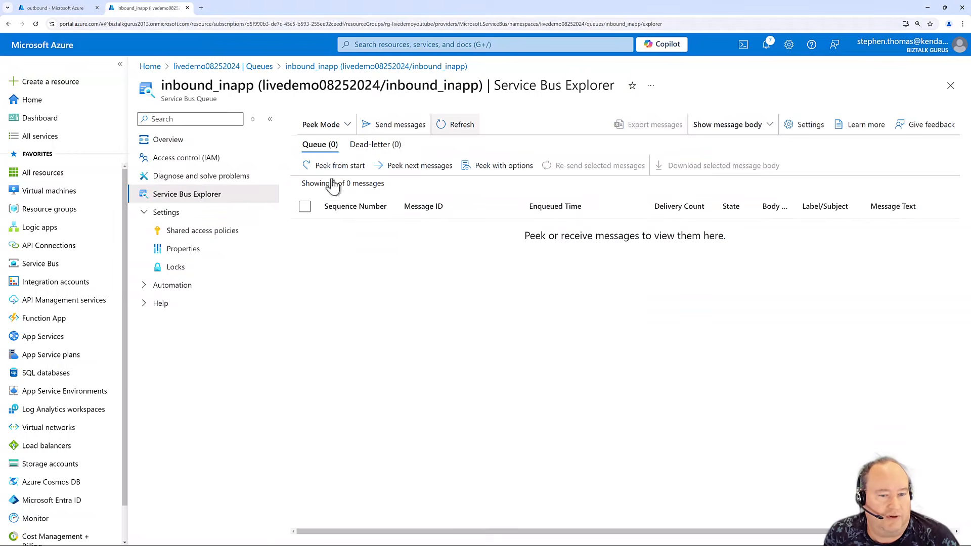
pyautogui.click(254, 68)
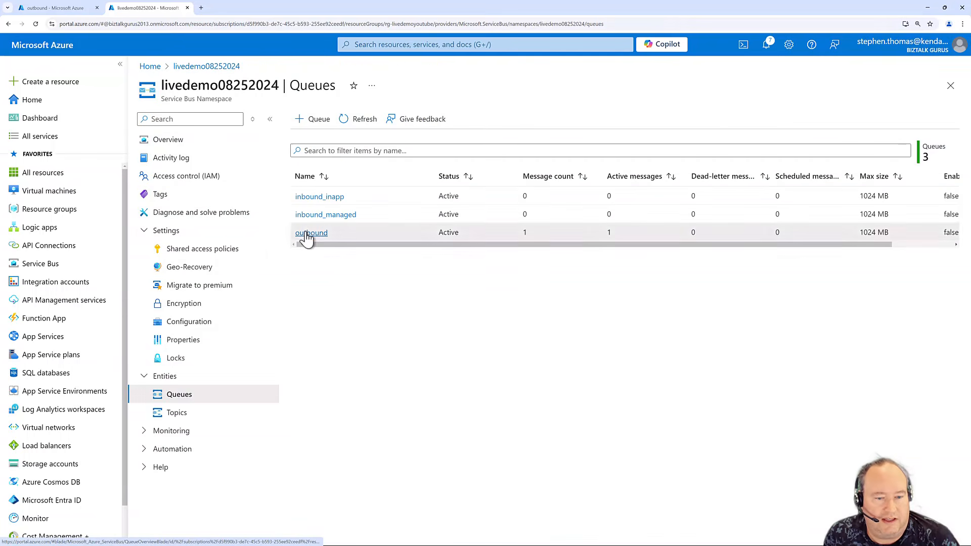
pyautogui.click(303, 230)
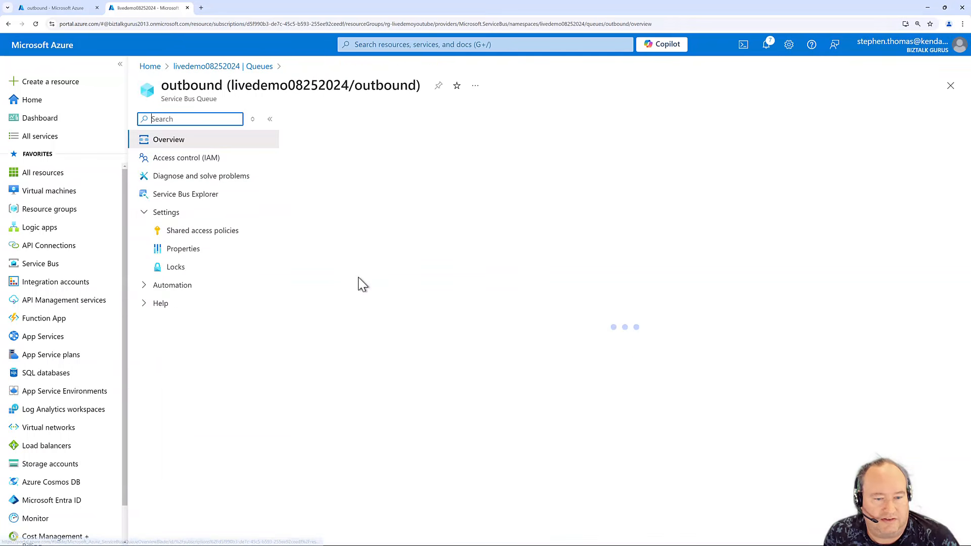
pyautogui.click(184, 195)
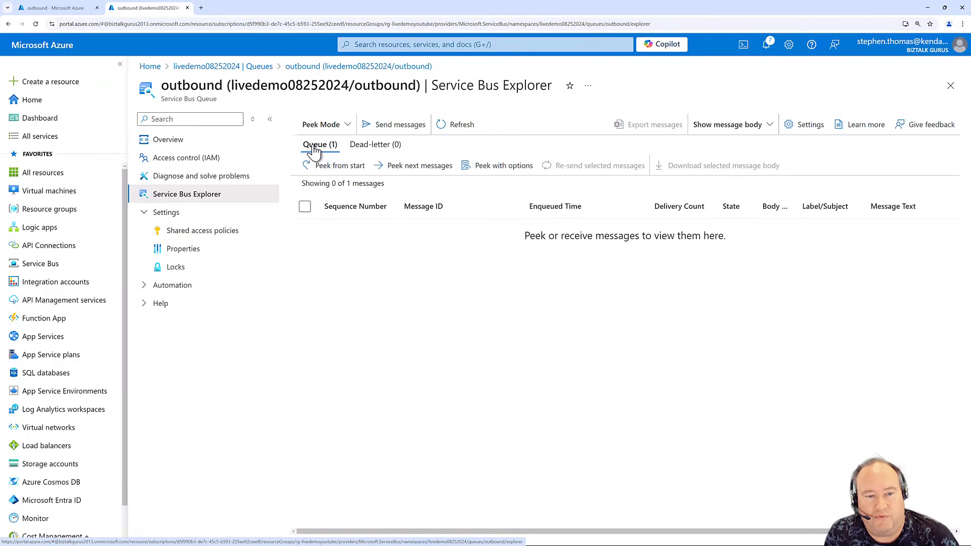
pyautogui.click(330, 169)
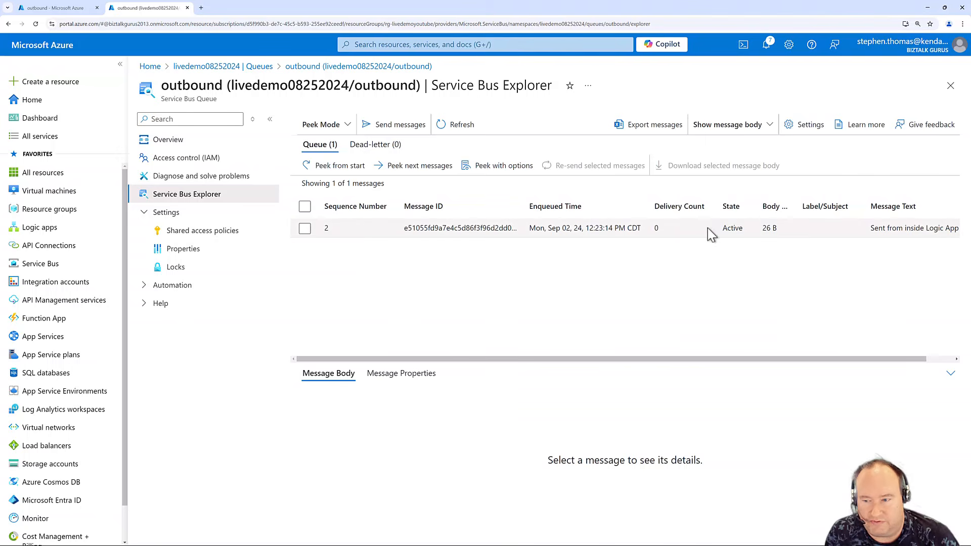
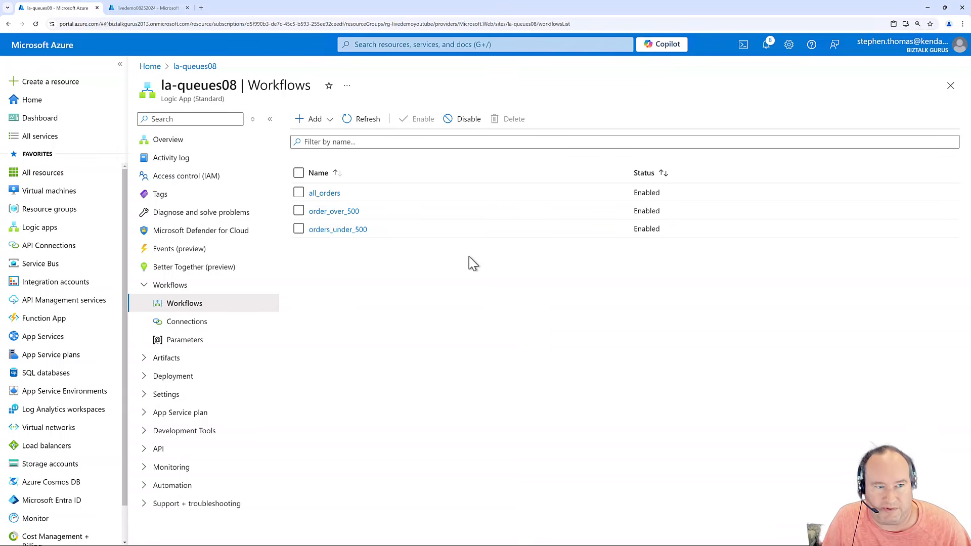
# Create a topic named inboundorder in the livedemo08252024 Service Bus namespace, keeping the default settings.
pyautogui.click(121, 8)
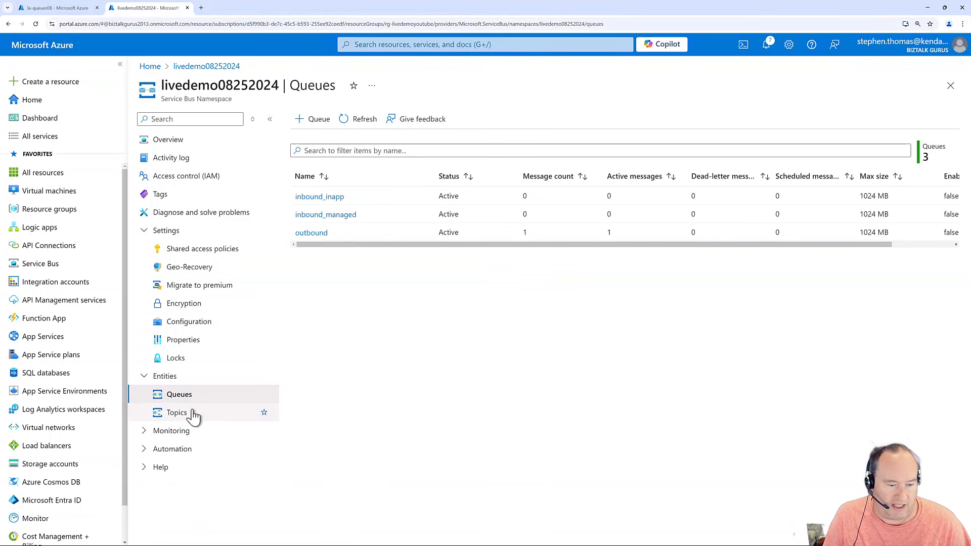
pyautogui.click(178, 417)
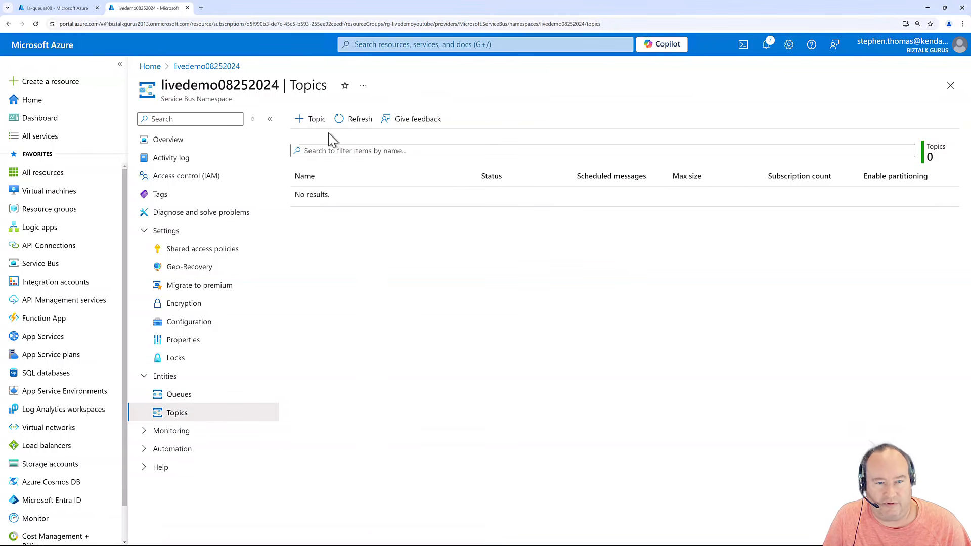
pyautogui.click(315, 121)
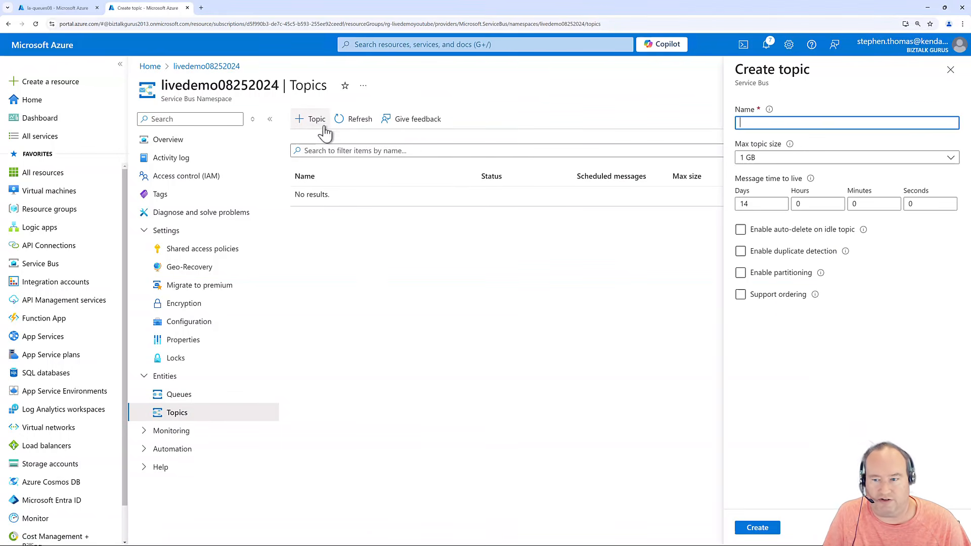
pyautogui.write('on')
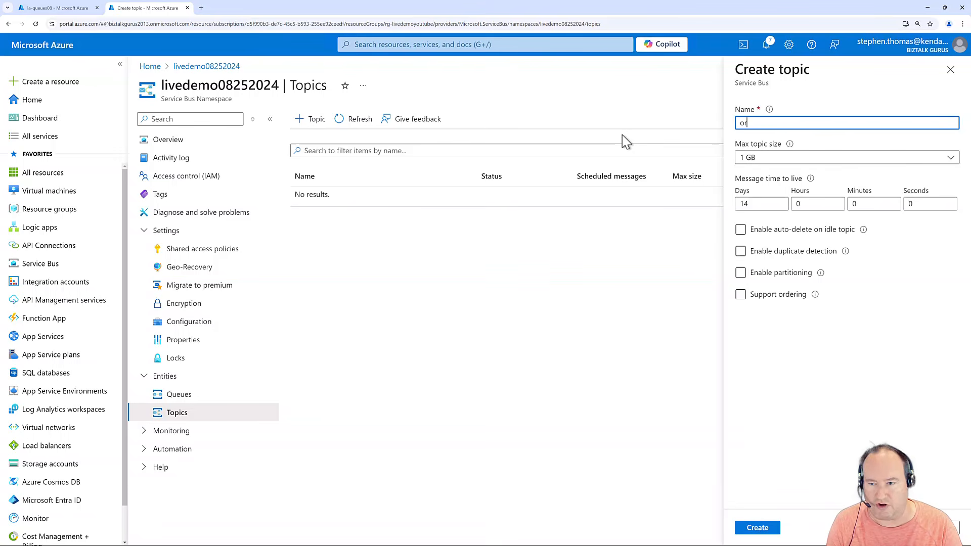
pyautogui.press('BackSpace')
pyautogui.press('BackSpace')
pyautogui.write('inboundorder')
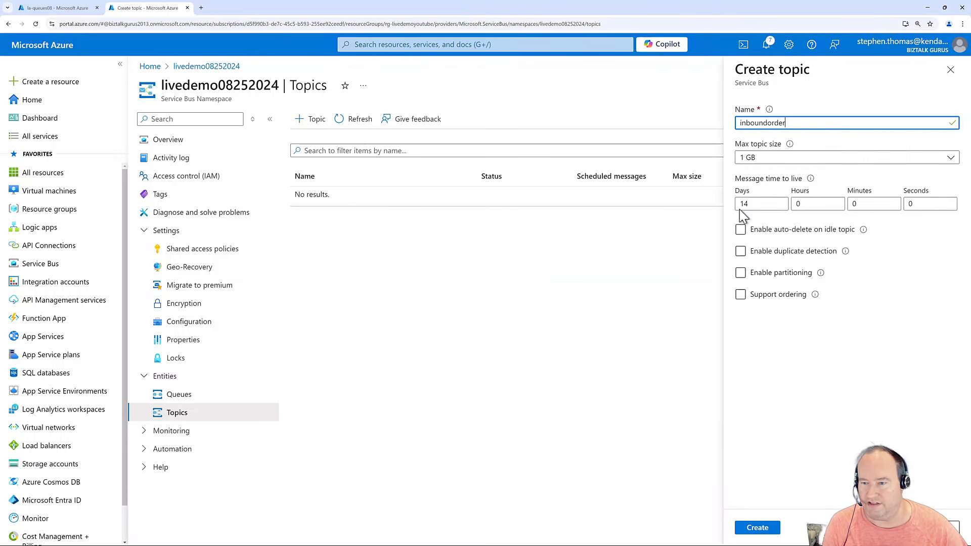
pyautogui.click(756, 531)
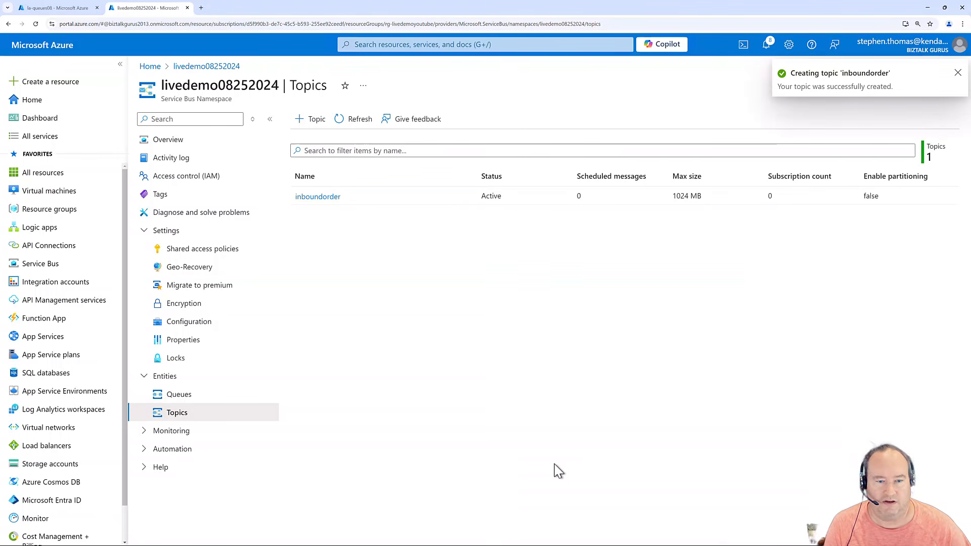
# Create a subscription named all_order on the inboundorder topic, keeping the default settings.
pyautogui.click(318, 197)
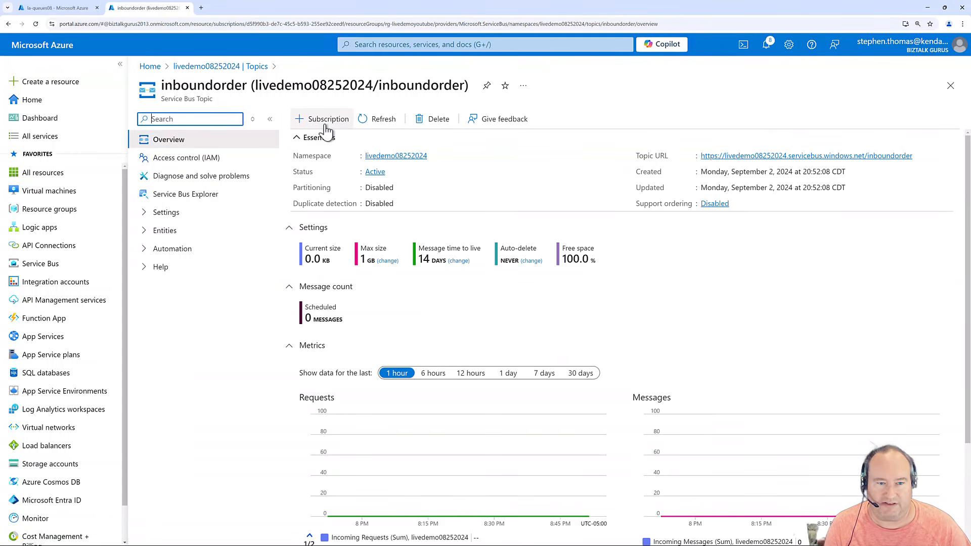
pyautogui.click(319, 121)
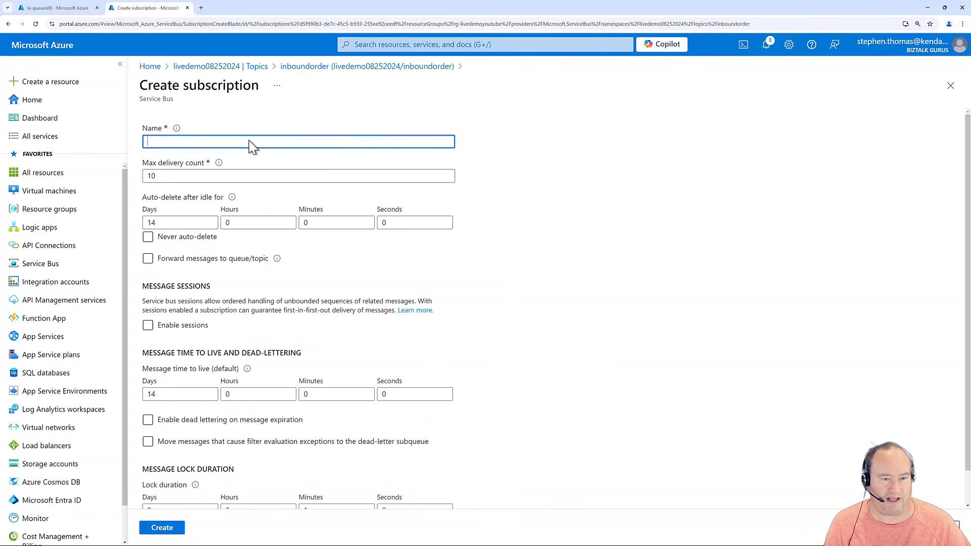
pyautogui.write('all')
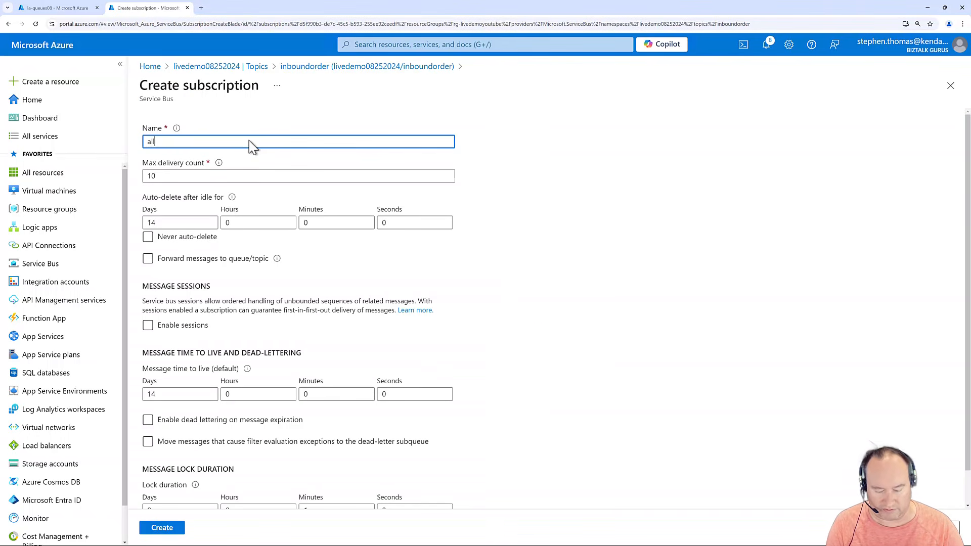
pyautogui.write('_order')
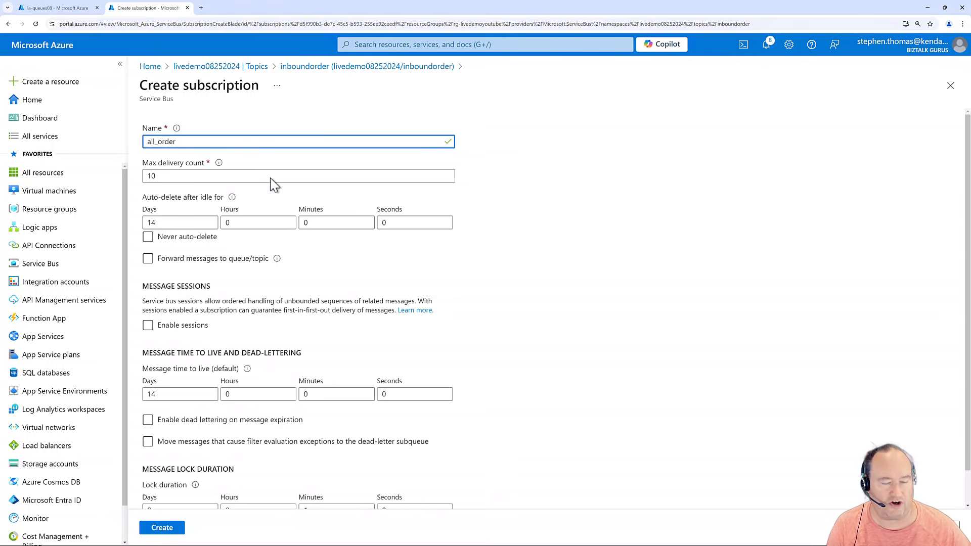
pyautogui.scroll(-1, 296, 309)
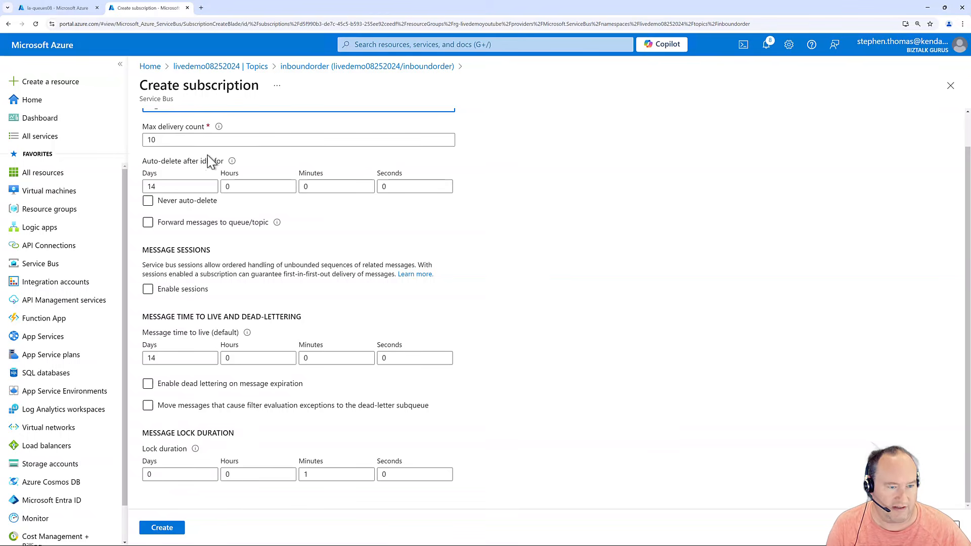
pyautogui.click(162, 528)
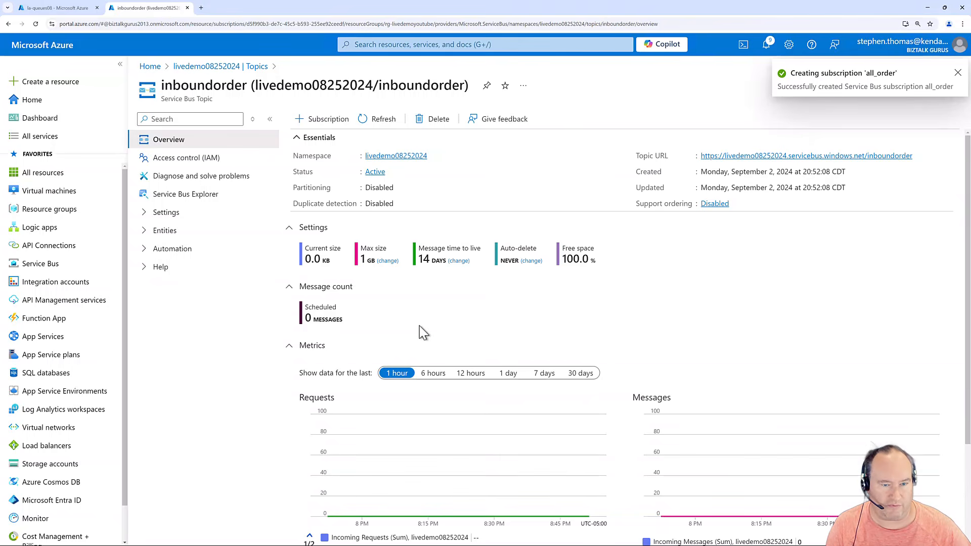
# Examine the expression of the all_order subscription's $Default SQL filter.
pyautogui.scroll(-3, 421, 331)
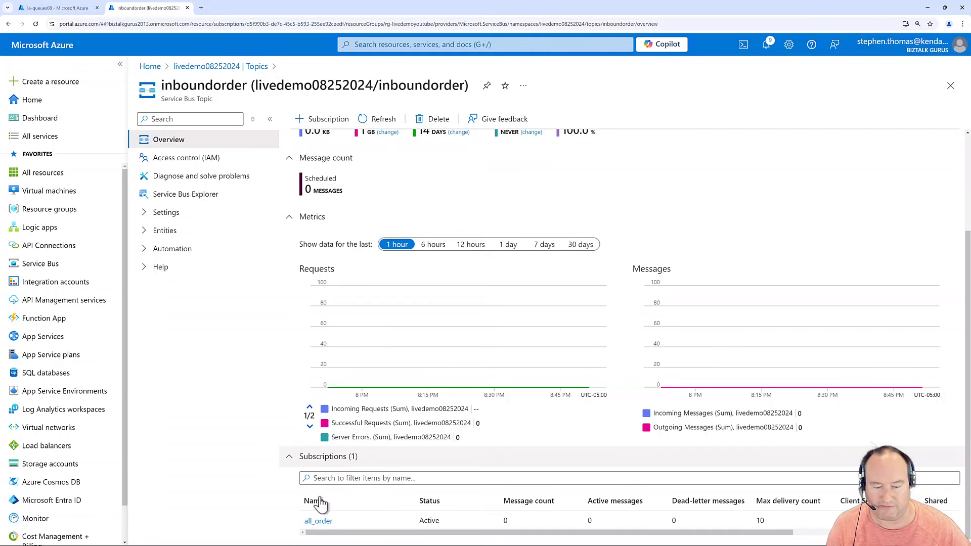
pyautogui.click(318, 522)
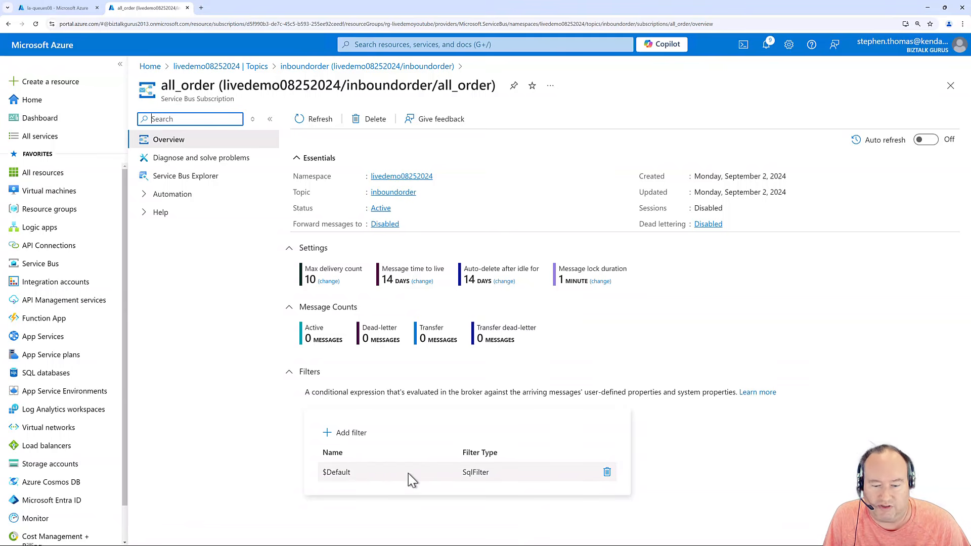
pyautogui.click(333, 474)
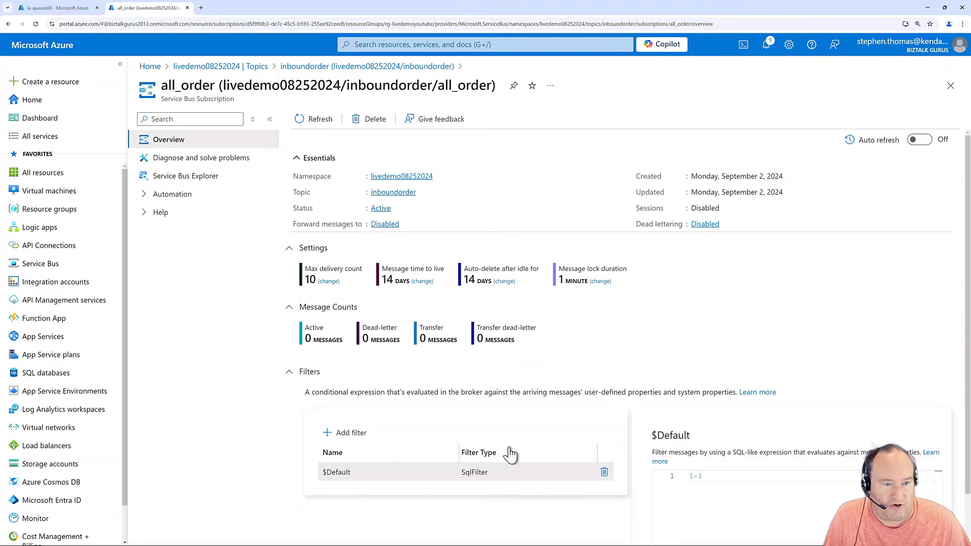
# Create a subscription named small_orders on the inboundorder topic with default settings.
pyautogui.click(256, 67)
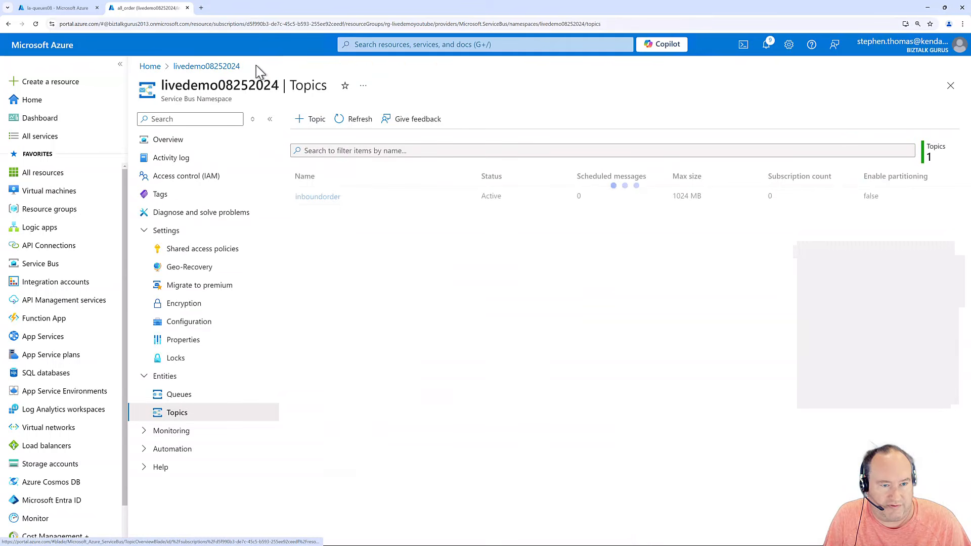
pyautogui.click(318, 198)
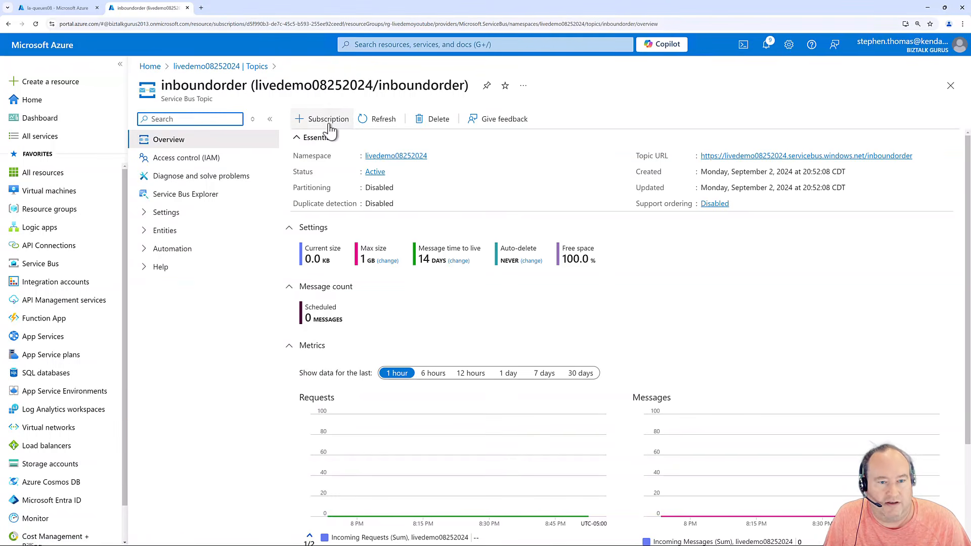
pyautogui.click(328, 119)
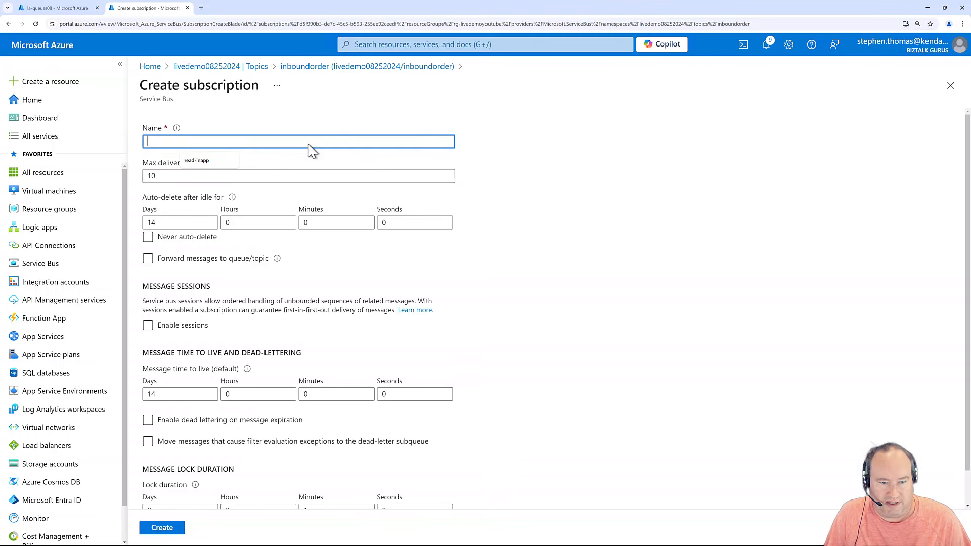
pyautogui.write('small_orders')
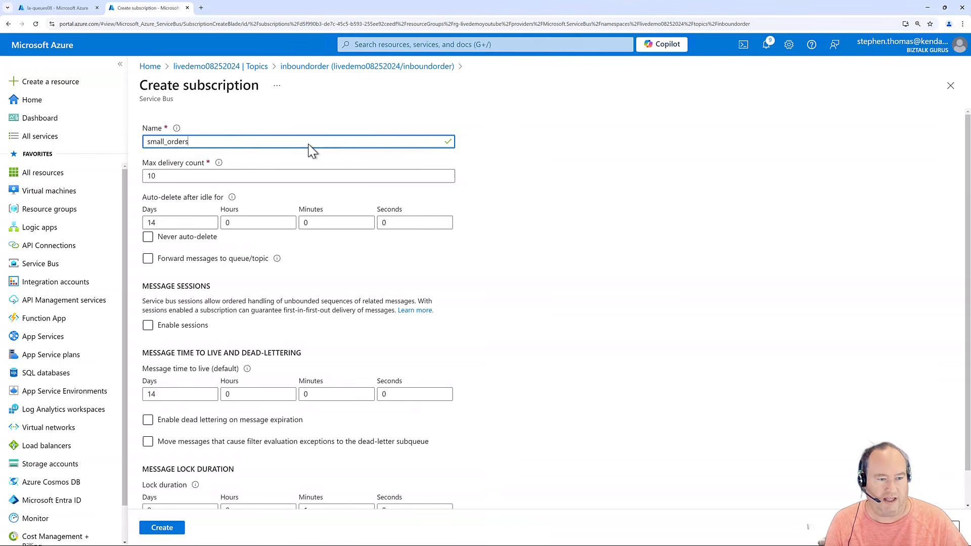
pyautogui.click(178, 531)
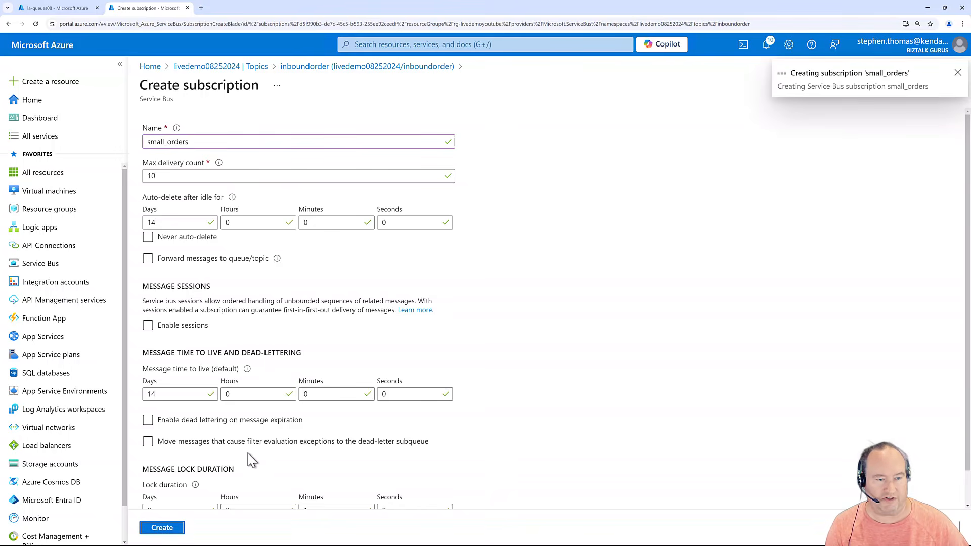
# Create a subscription named large_orders on the inboundorder topic with default settings.
pyautogui.click(323, 119)
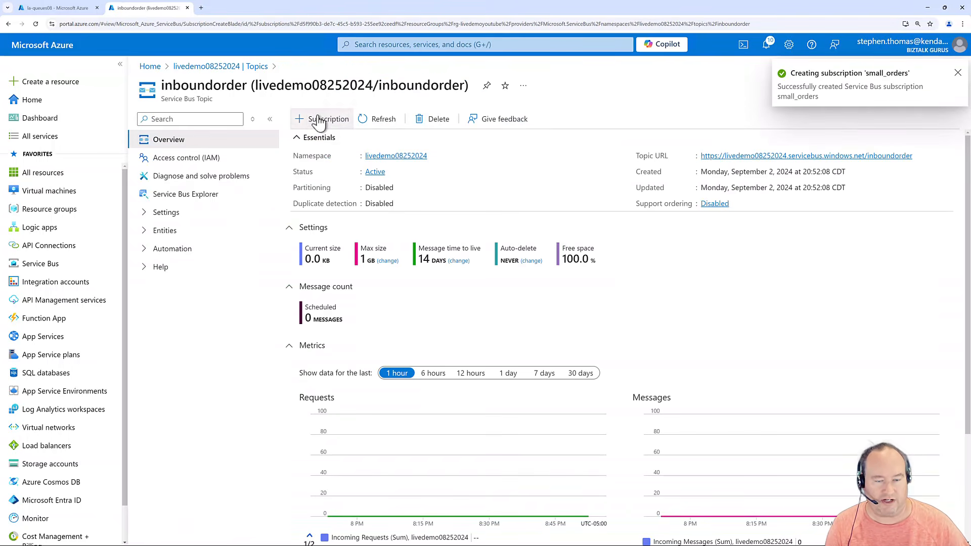
pyautogui.write('la')
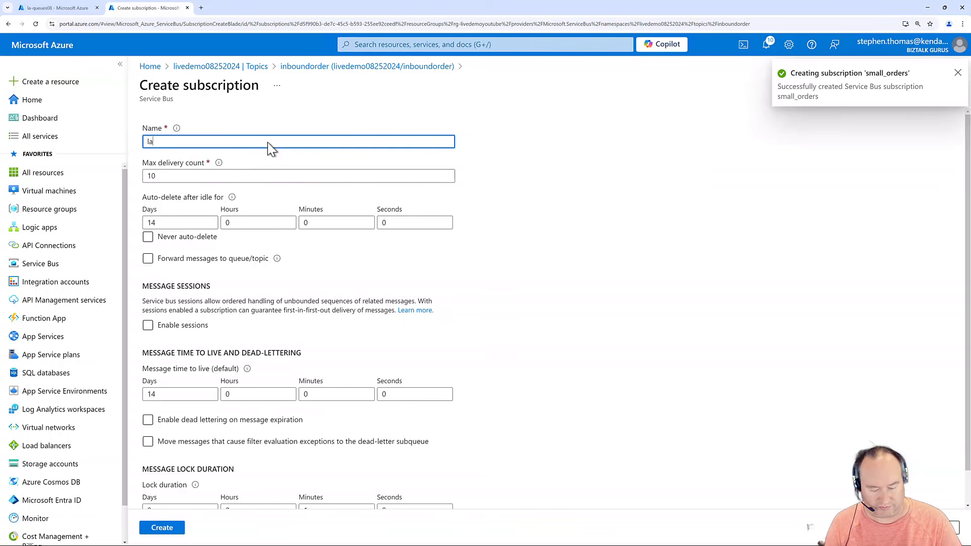
pyautogui.write('rge_orders')
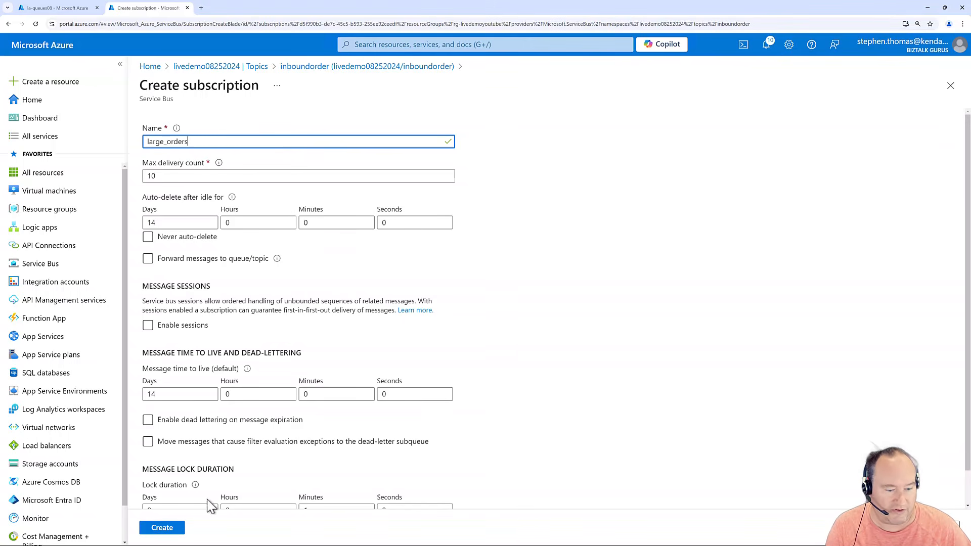
pyautogui.click(172, 529)
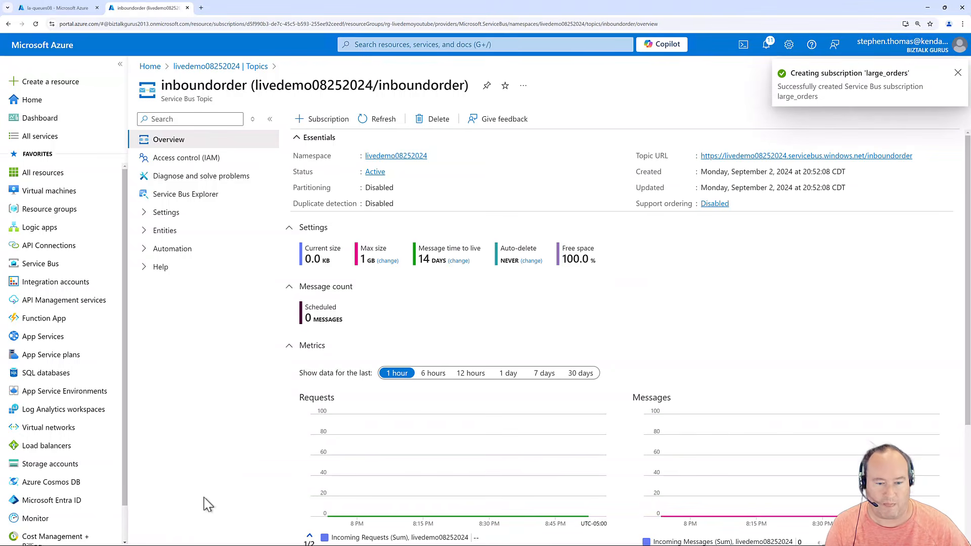
# Delete the $Default filter from the inboundorder topic's small_orders subscription.
pyautogui.scroll(-3, 298, 433)
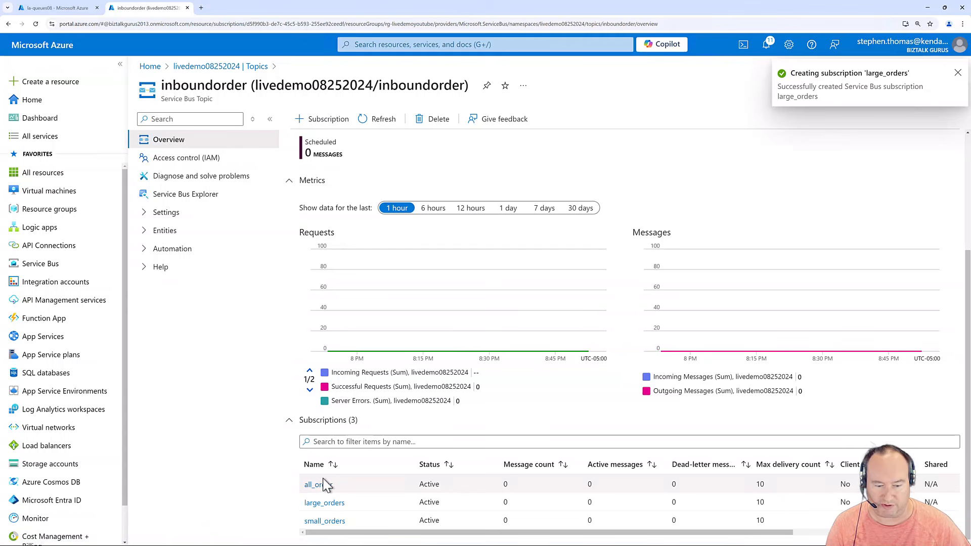
pyautogui.click(320, 522)
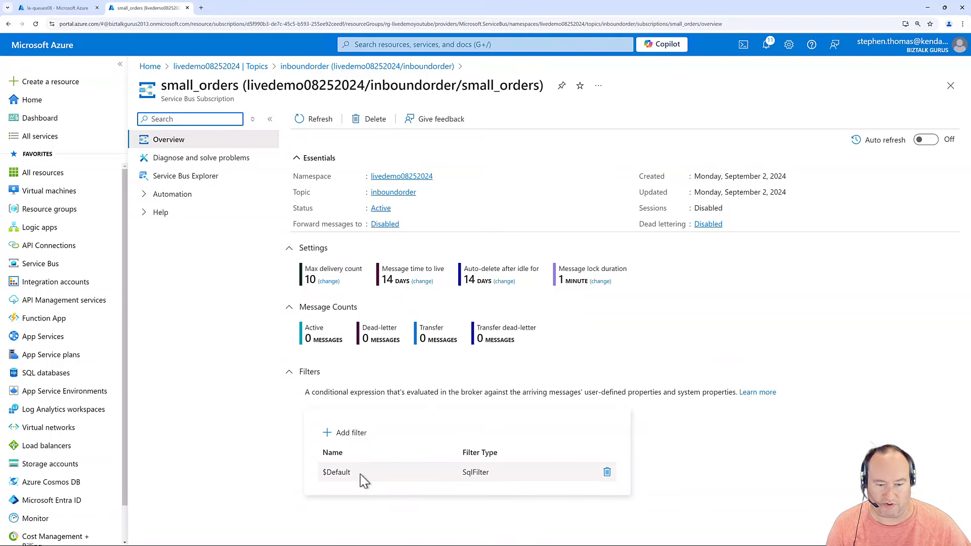
pyautogui.click(606, 473)
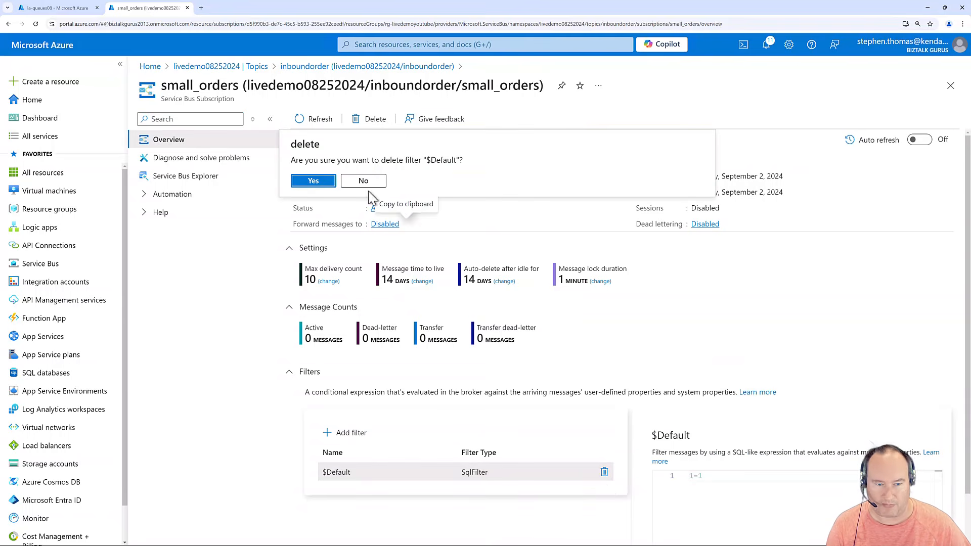
pyautogui.click(314, 181)
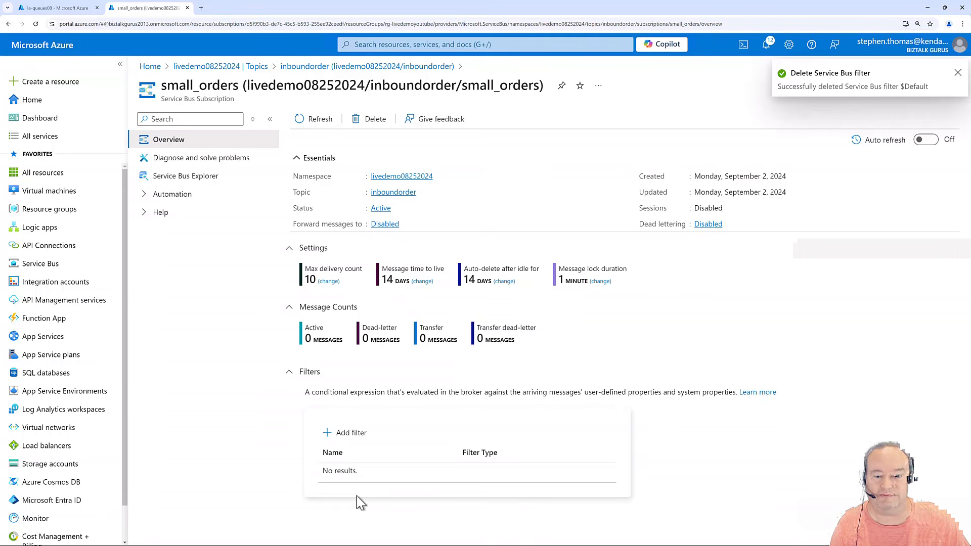
# Add a filter named order_amount to the small_orders subscription.
pyautogui.click(329, 433)
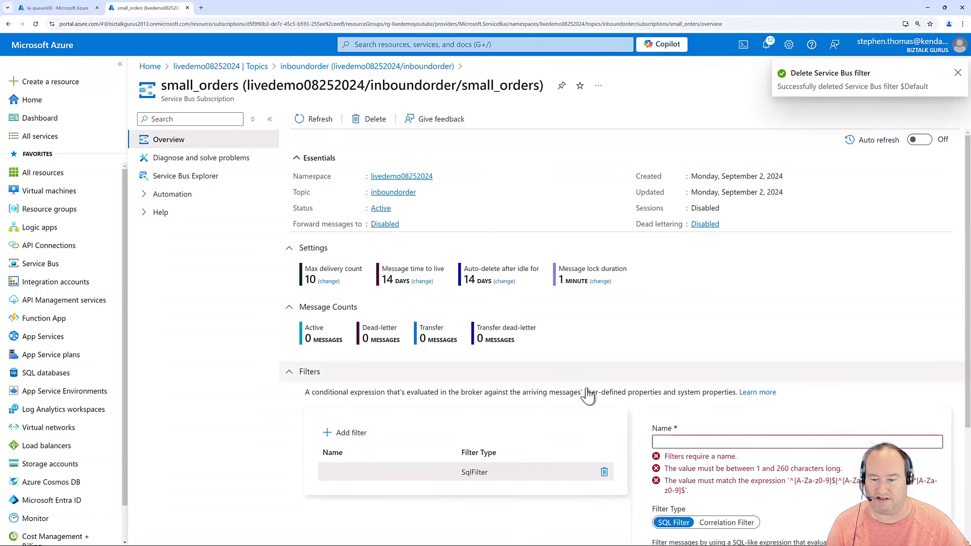
pyautogui.scroll(-2, 673, 445)
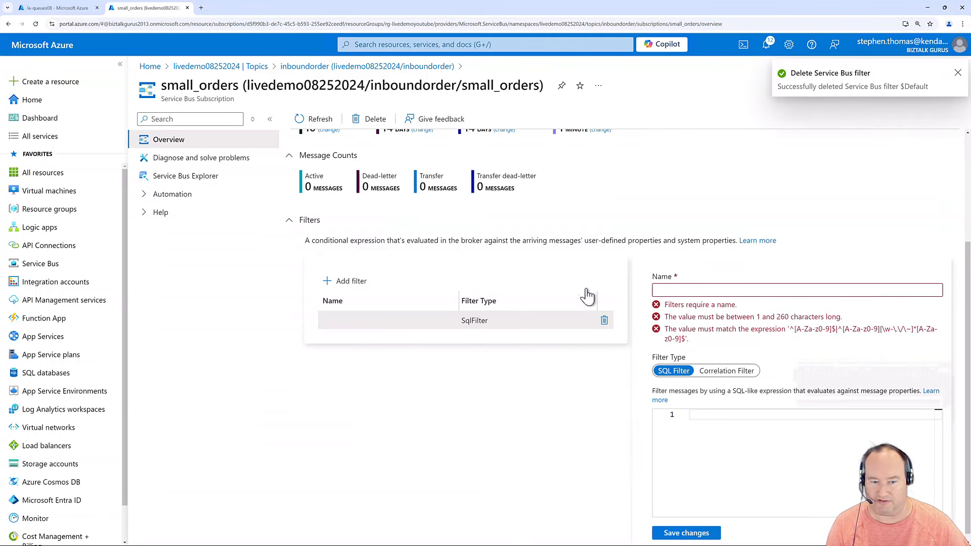
pyautogui.click(672, 291)
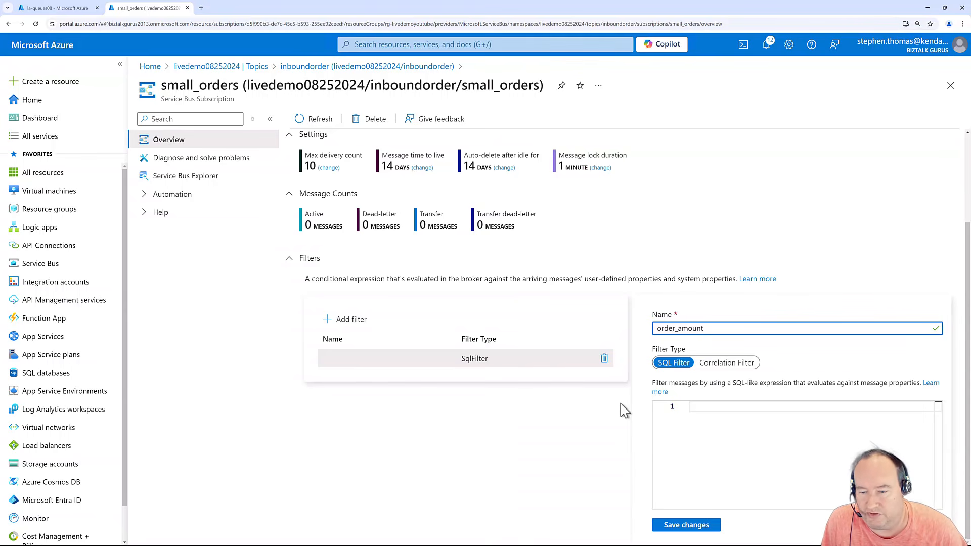
# Switch the filter type to Correlation Filter and examine the system property keys it offers.
pyautogui.click(730, 371)
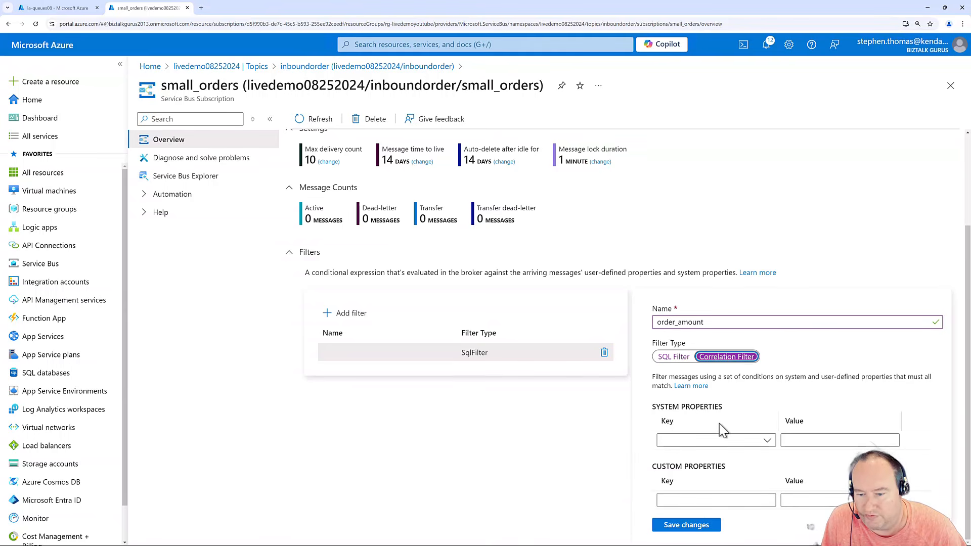
pyautogui.click(767, 443)
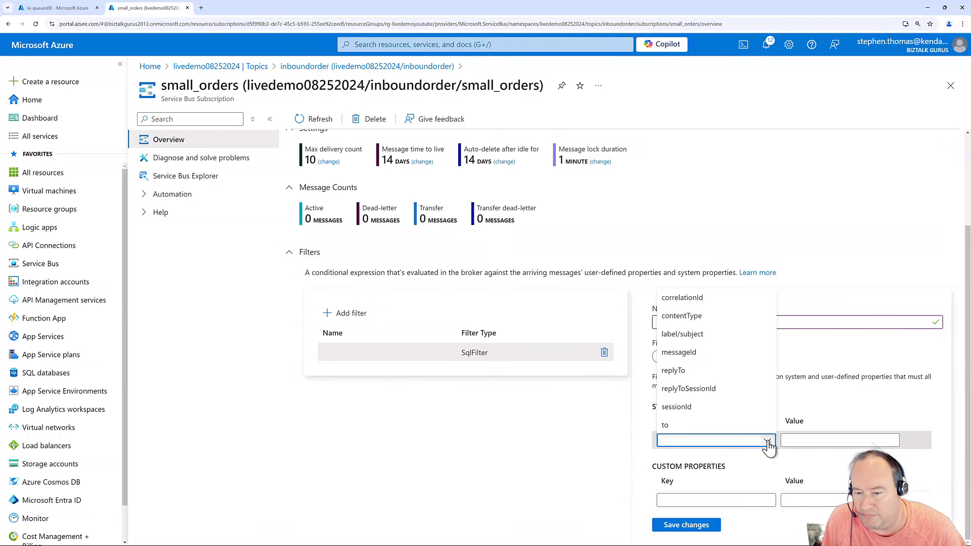
pyautogui.click(768, 444)
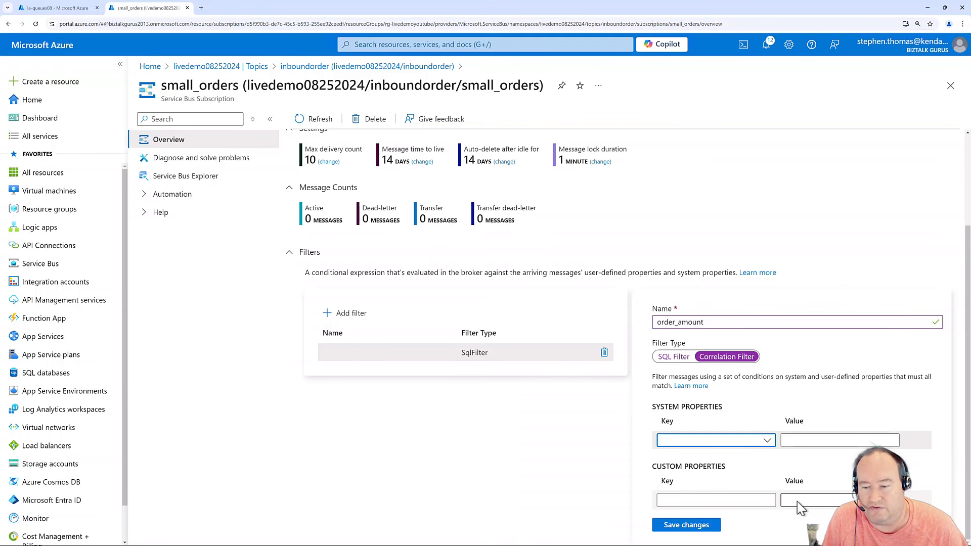
pyautogui.click(759, 502)
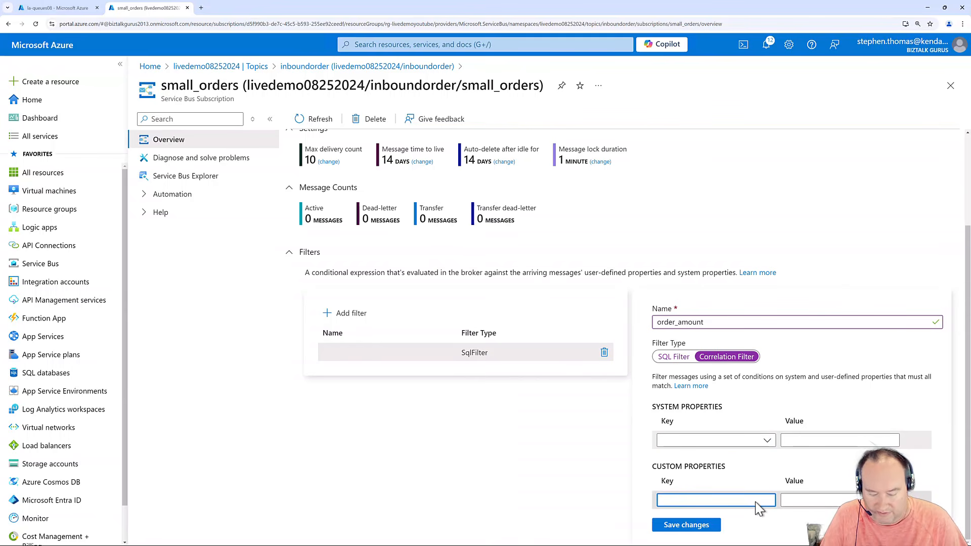
pyautogui.write('order')
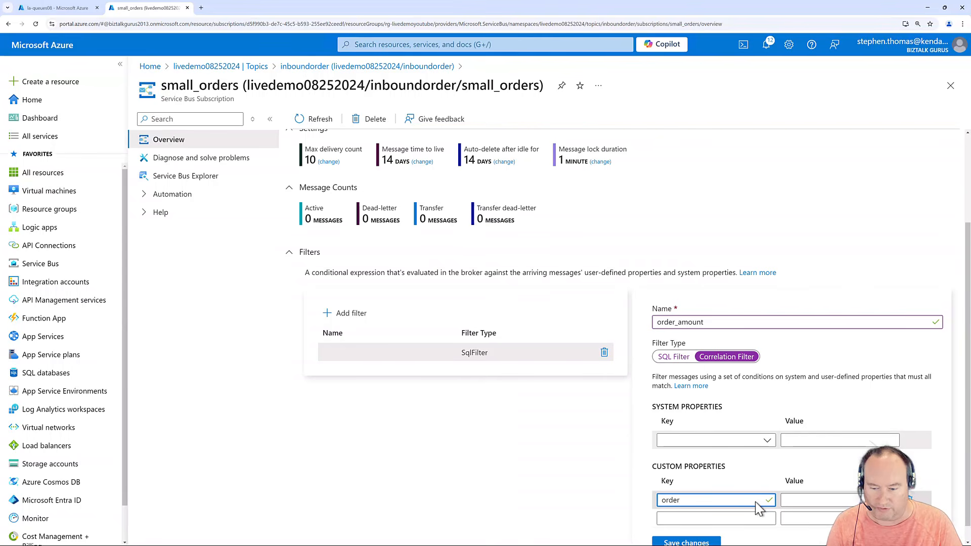
pyautogui.write('amount')
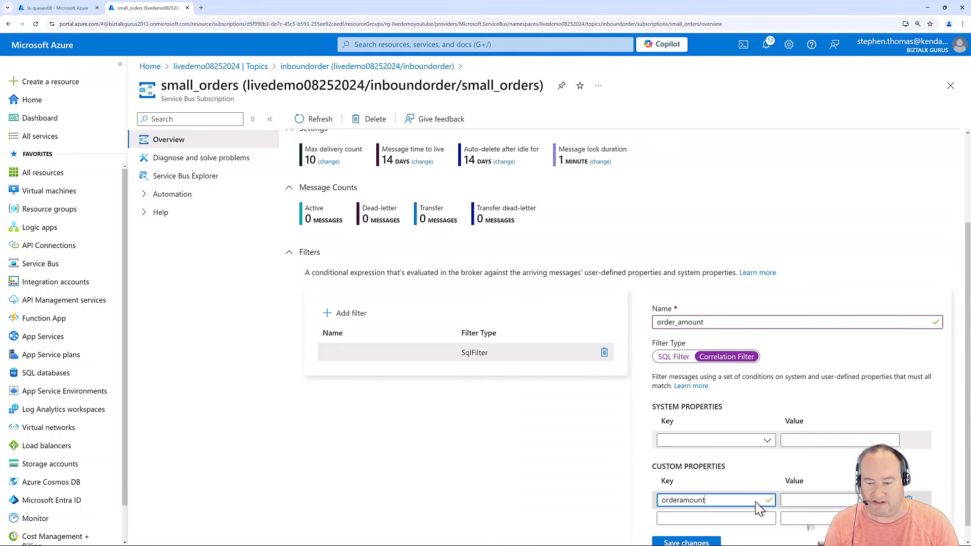
pyautogui.press('BackSpace')
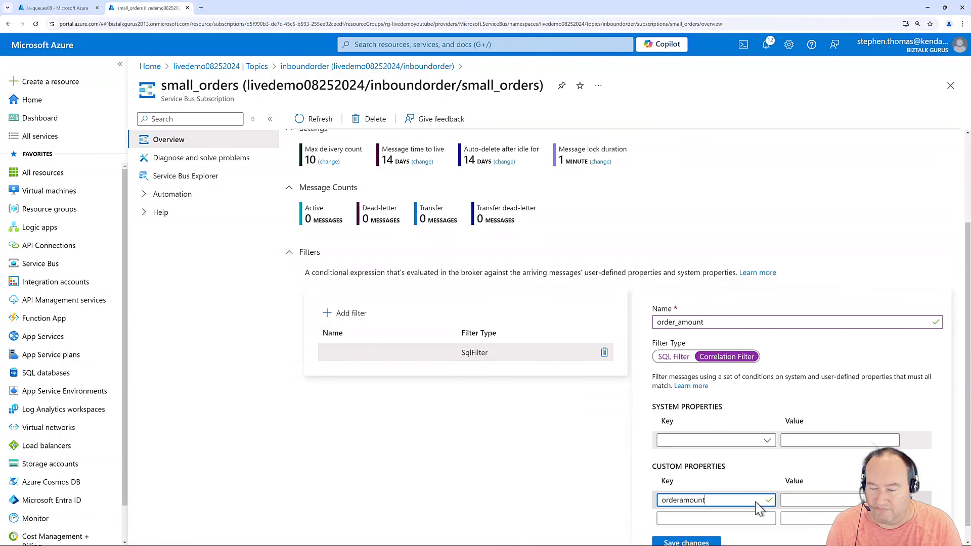
pyautogui.press('BackSpace')
pyautogui.press('BackSpace')
pyautogui.press('BackSpace')
pyautogui.press('BackSpace')
pyautogui.press('BackSpace')
pyautogui.press('BackSpace')
pyautogui.press('BackSpace')
pyautogui.press('BackSpace')
pyautogui.press('BackSpace')
pyautogui.press('BackSpace')
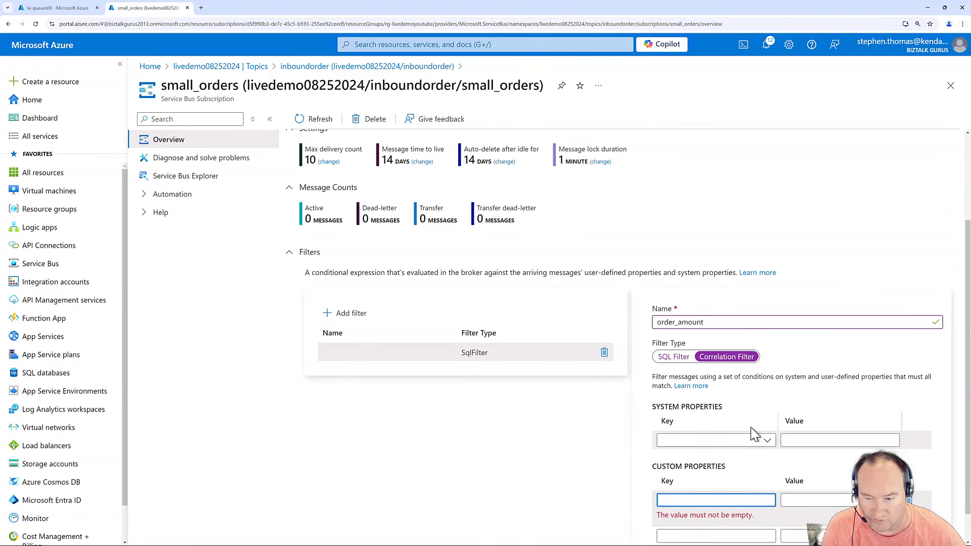
pyautogui.scroll(-1, 712, 354)
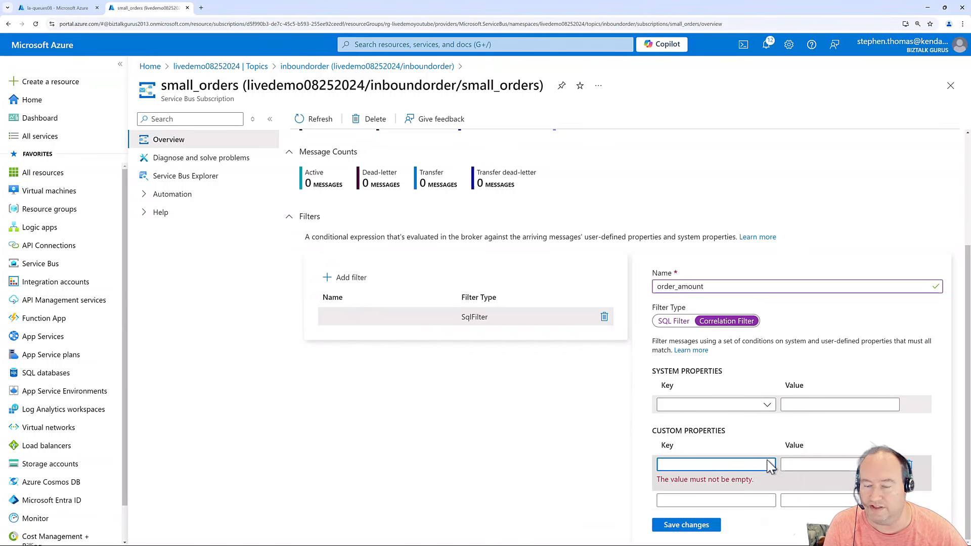
pyautogui.click(676, 322)
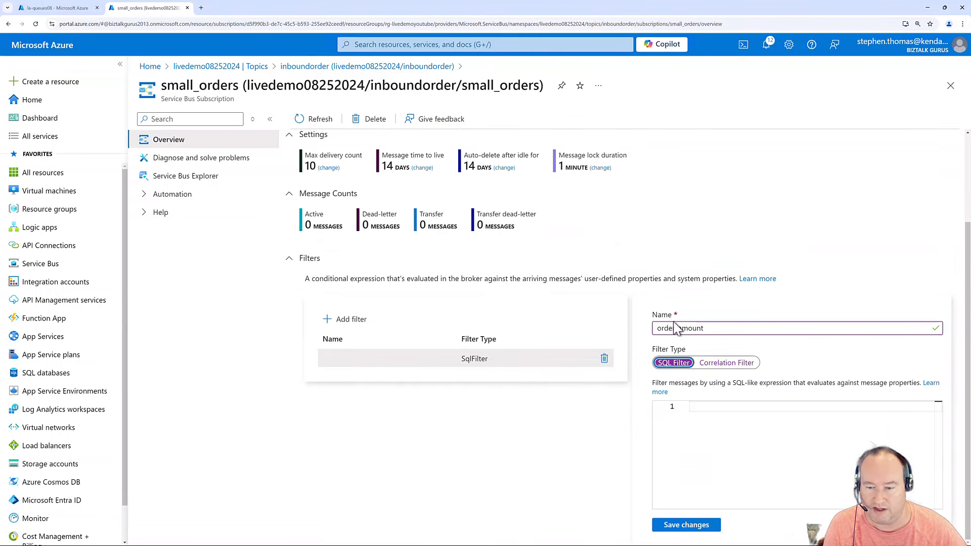
# Set the small_orders filter's SQL expression to user.orderamount <= 500 and save the filter.
pyautogui.click(705, 402)
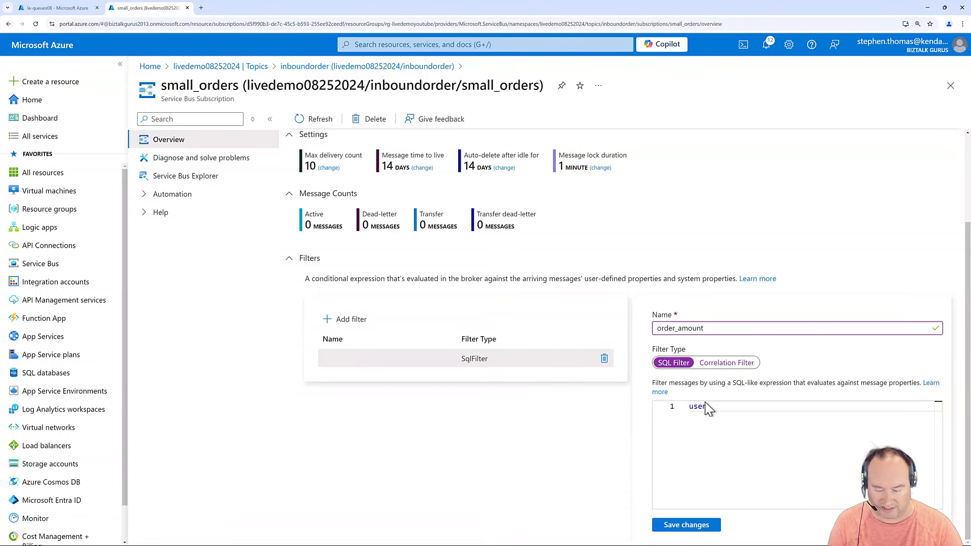
pyautogui.write('user.orderamount <= 500')
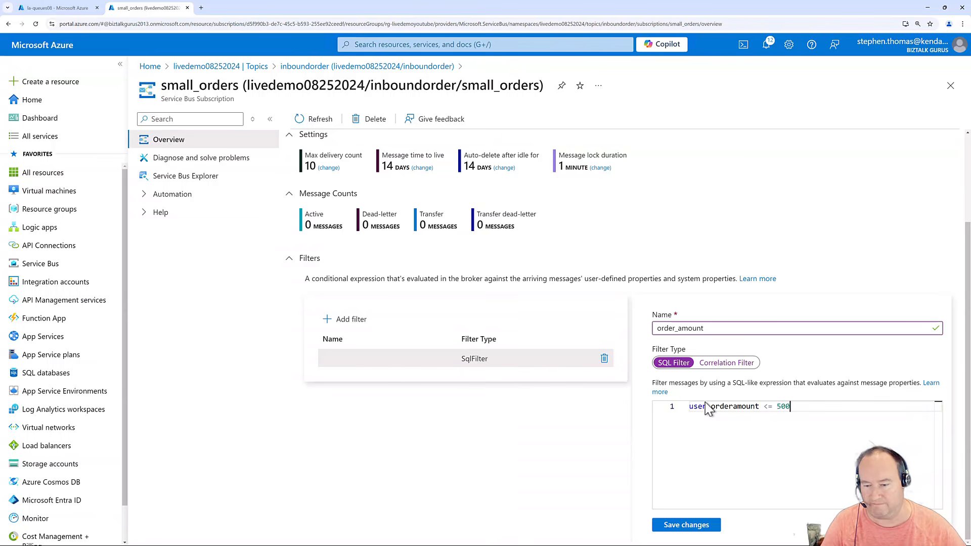
pyautogui.click(690, 526)
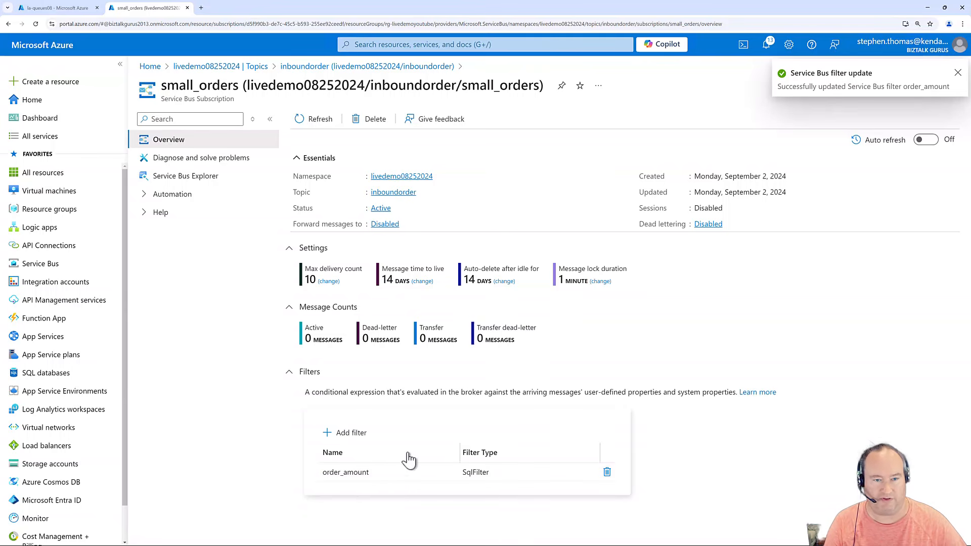
# Delete the $Default filter from the inboundorder topic's large_orders subscription.
pyautogui.click(293, 67)
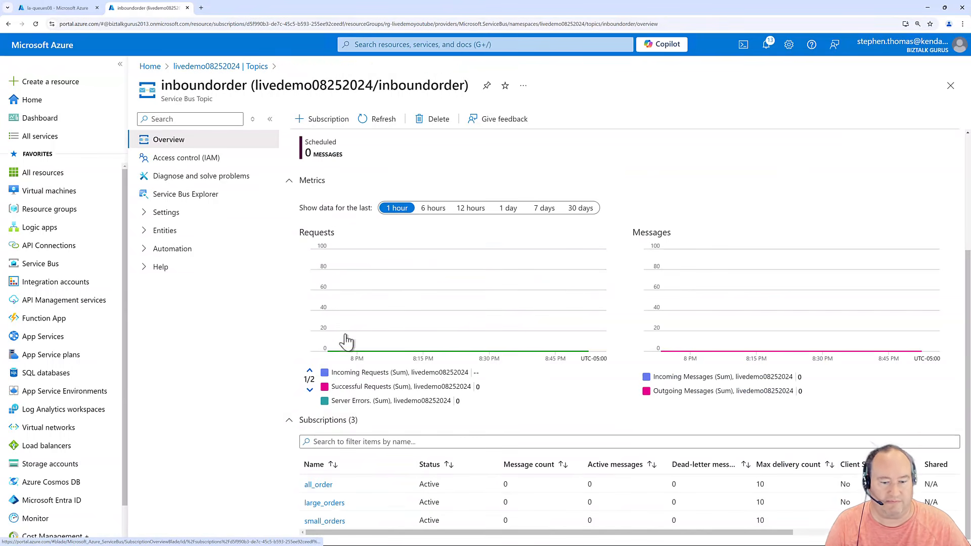
pyautogui.click(324, 504)
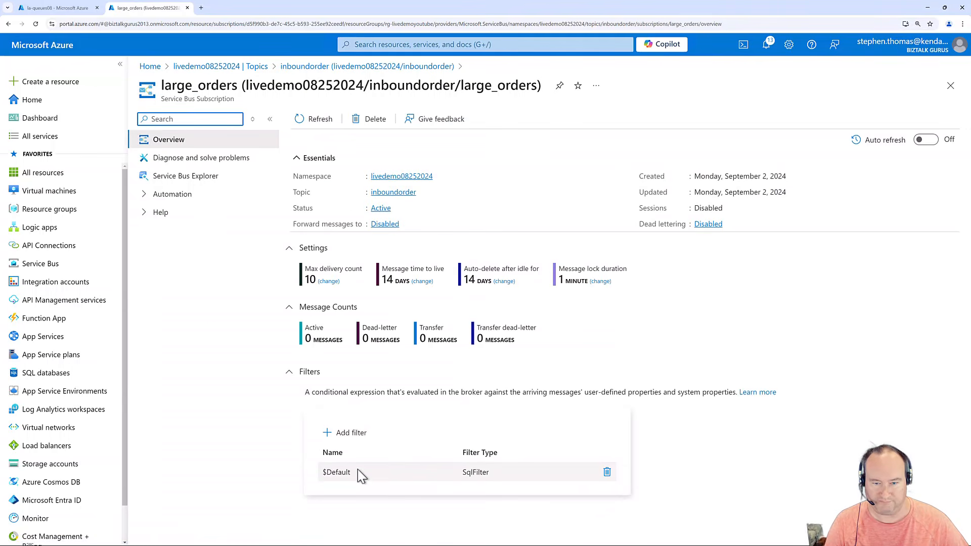
pyautogui.click(607, 472)
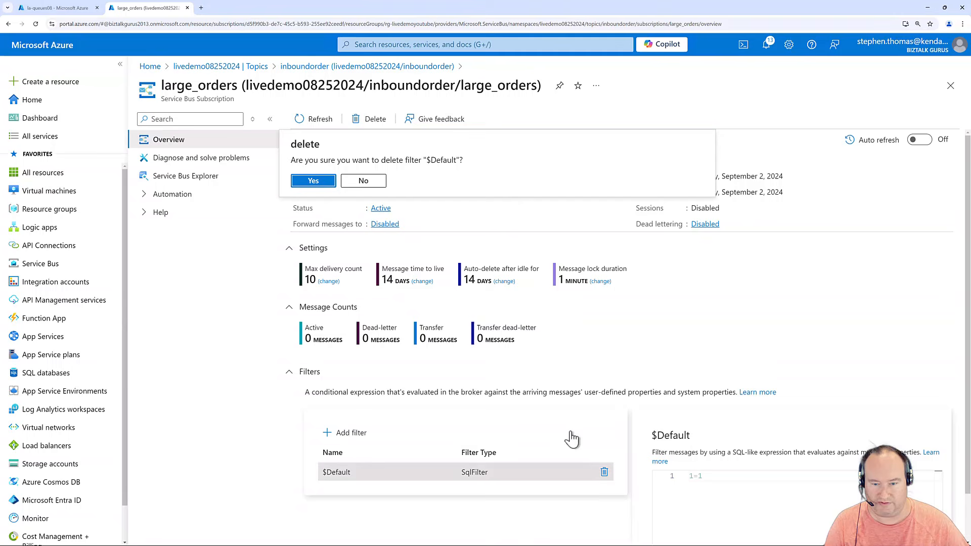
pyautogui.click(326, 184)
# Add an SQL filter named order_amount to the large_orders subscription with the expression user.orderamount > 500.
pyautogui.click(350, 435)
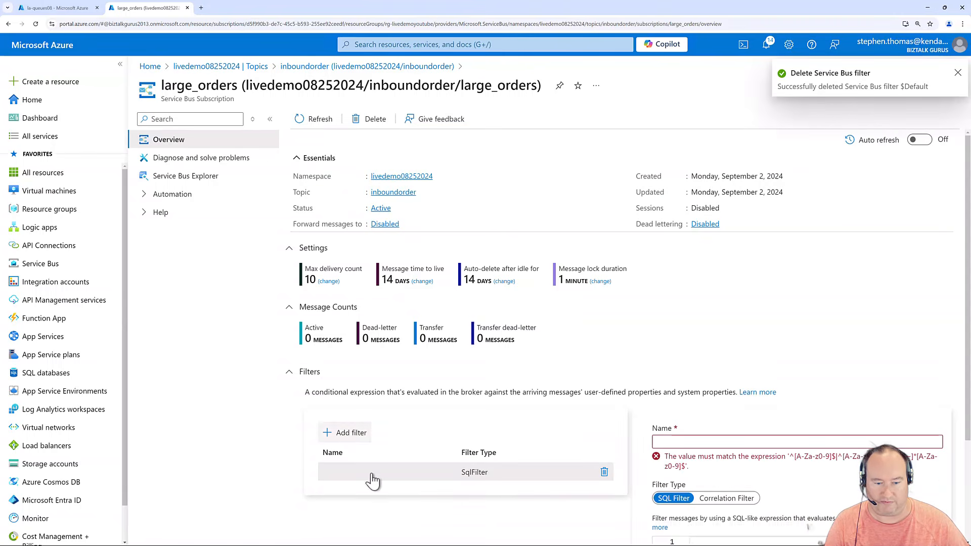
pyautogui.click(698, 445)
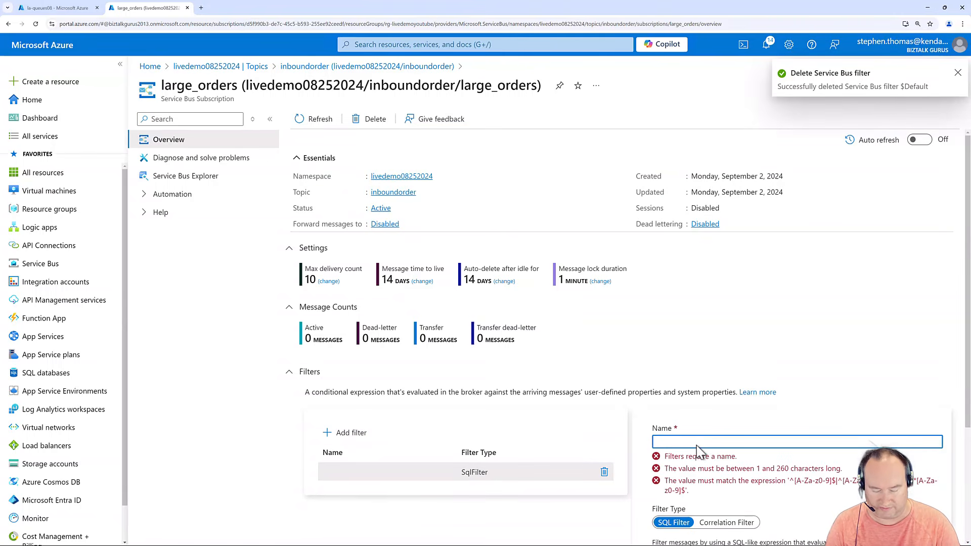
pyautogui.write('order_amount')
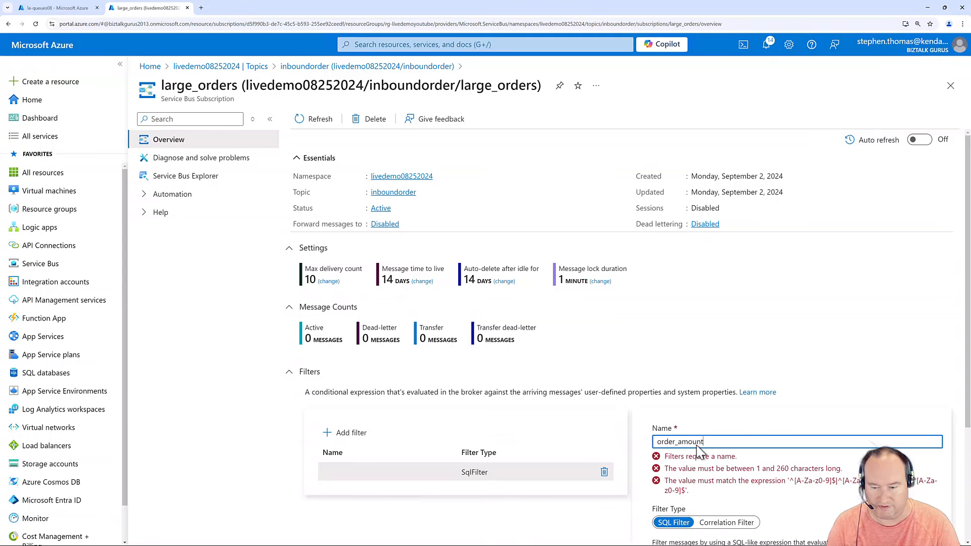
pyautogui.scroll(-2, 703, 445)
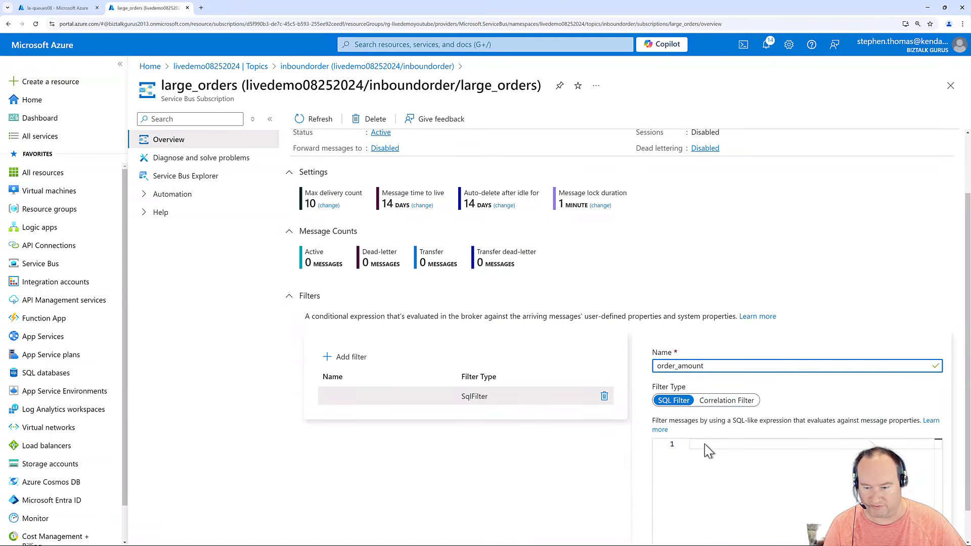
pyautogui.click(704, 444)
pyautogui.write('user.orderamount')
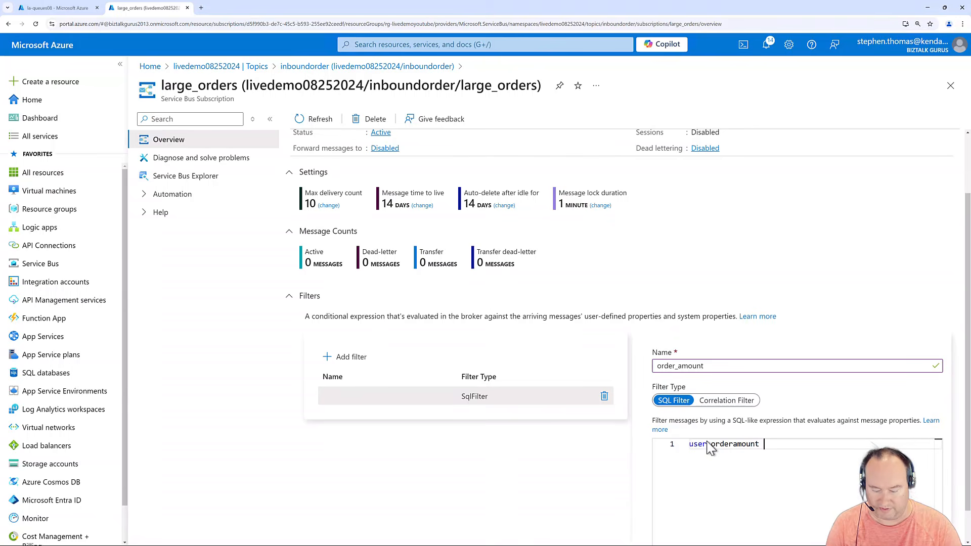
pyautogui.write(' > 500')
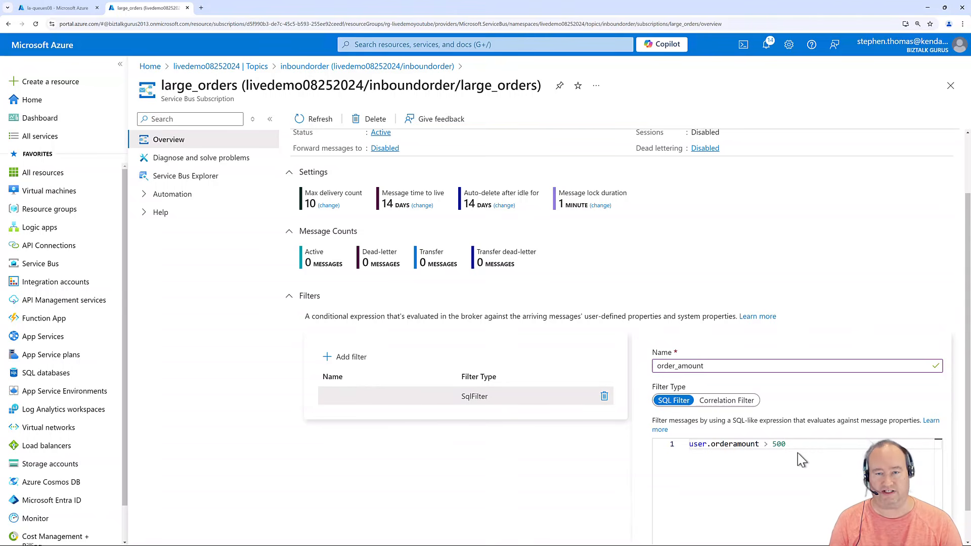
pyautogui.write("'s")
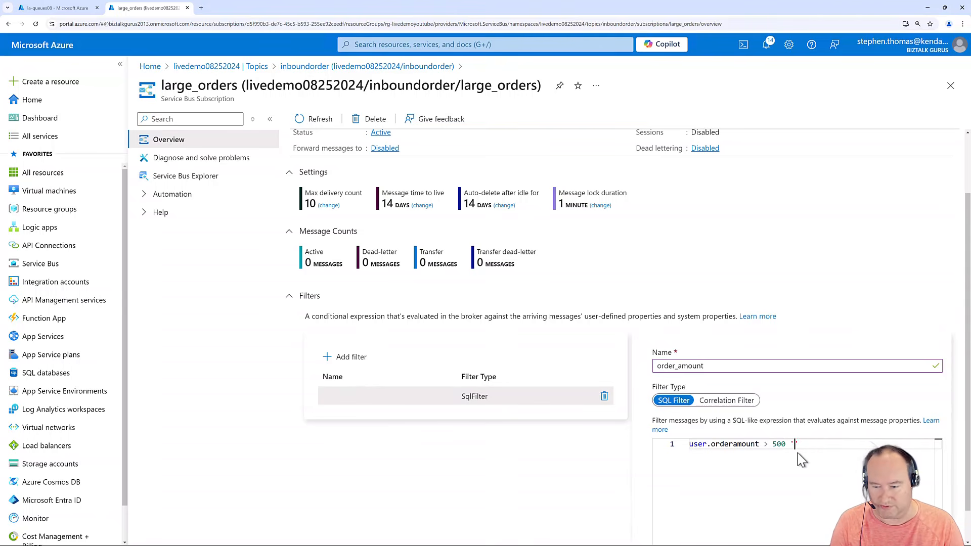
pyautogui.write('tring')
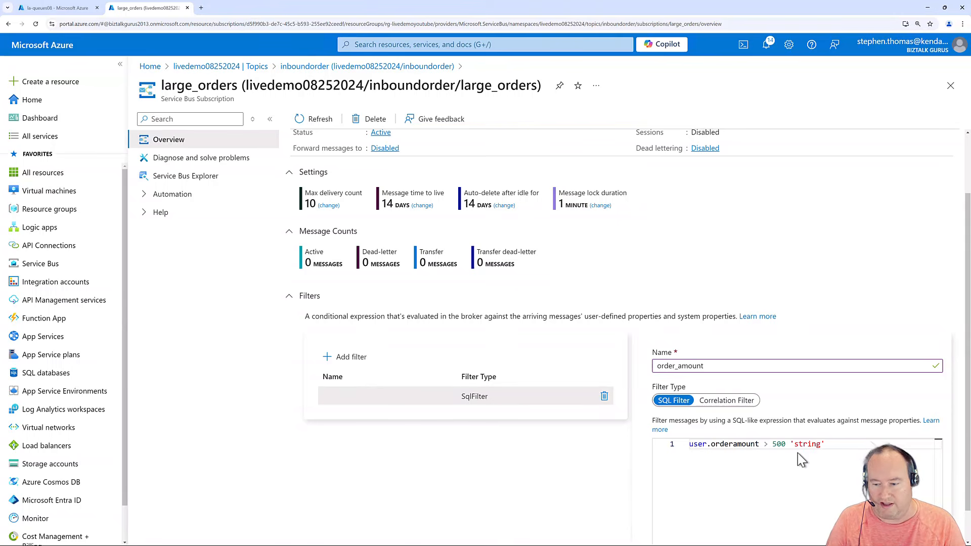
pyautogui.press('BackSpace')
pyautogui.press('BackSpace')
pyautogui.press('BackSpace')
pyautogui.press('BackSpace')
pyautogui.press('BackSpace')
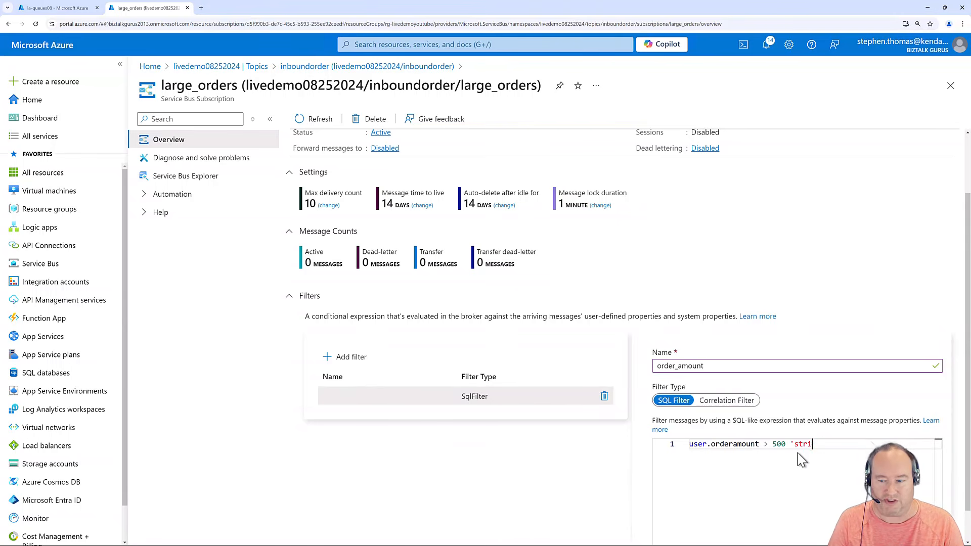
pyautogui.press('BackSpace')
pyautogui.press('BackSpace')
pyautogui.press('BackSpace')
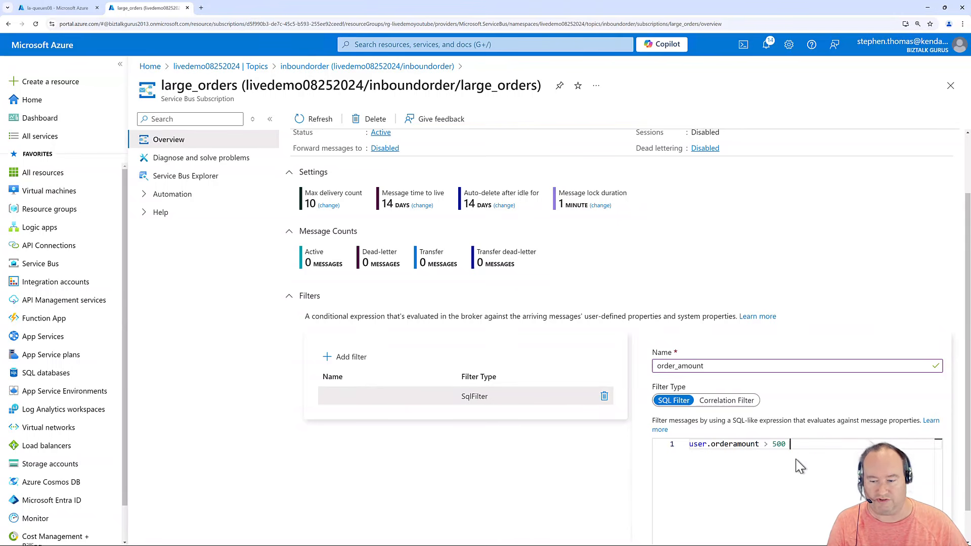
# Save the order_amount filter on the large_orders subscription.
pyautogui.scroll(-1, 883, 423)
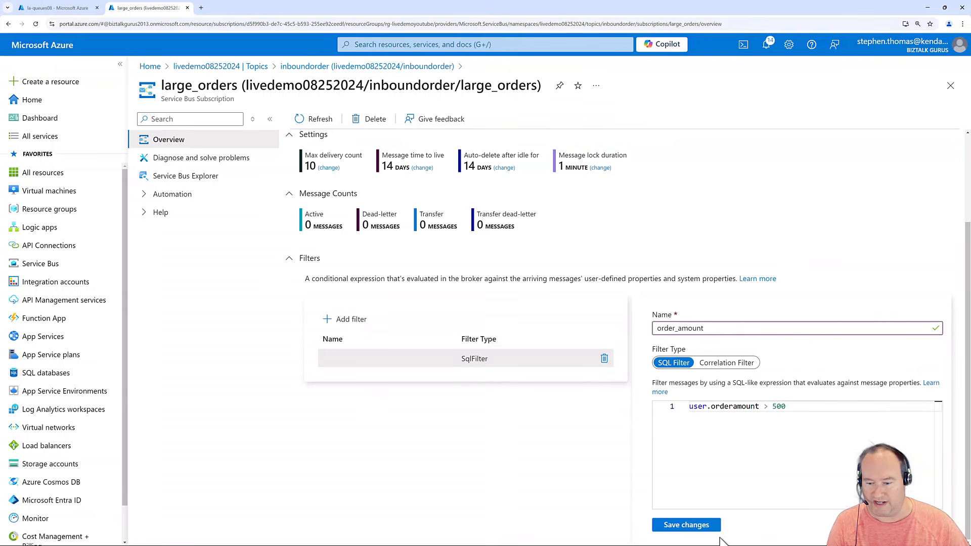
pyautogui.click(680, 530)
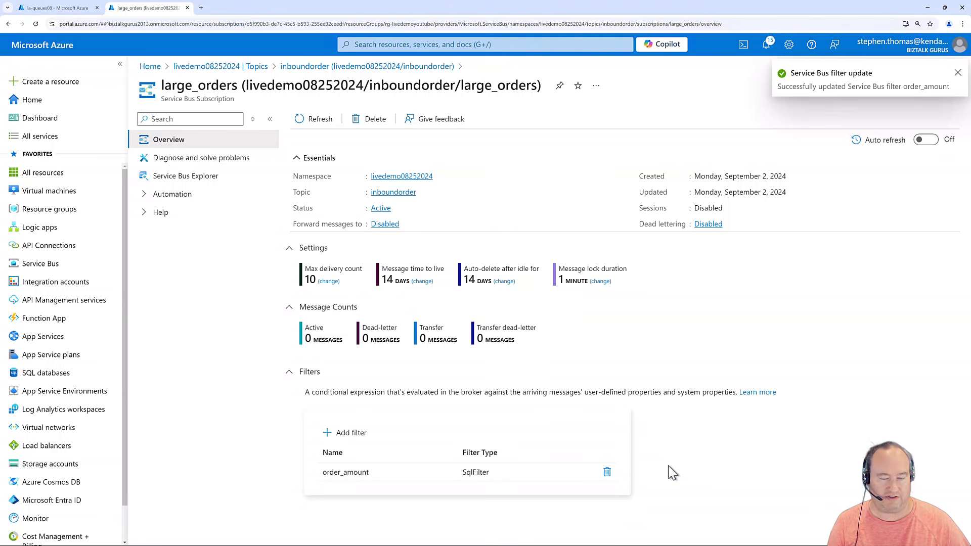
# Open the all_orders workflow of the la-queues08 logic app in the designer.
pyautogui.click(39, 10)
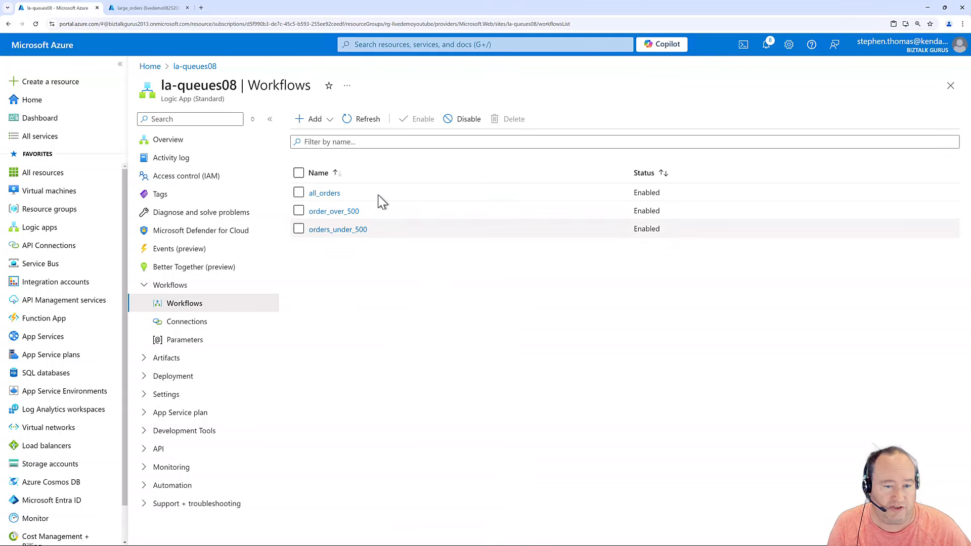
pyautogui.click(324, 194)
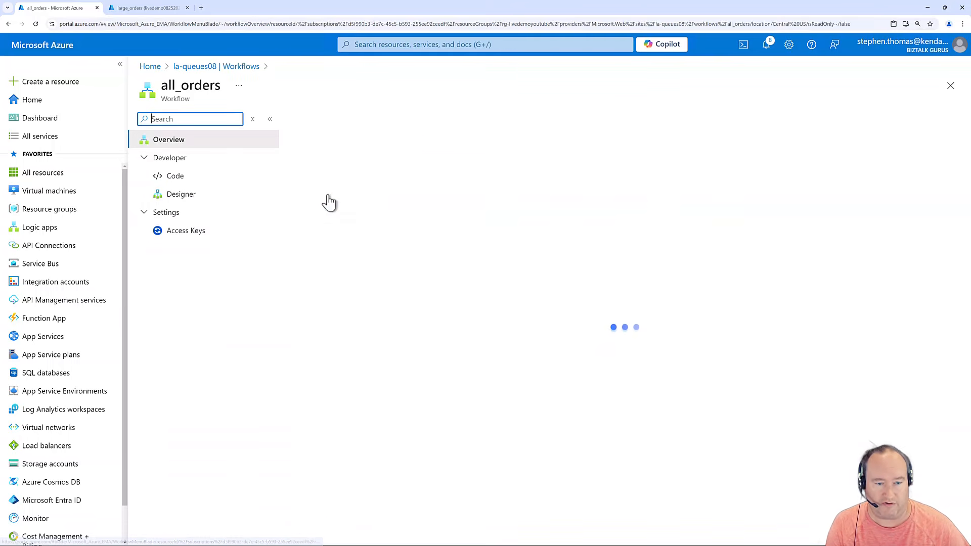
pyautogui.click(189, 195)
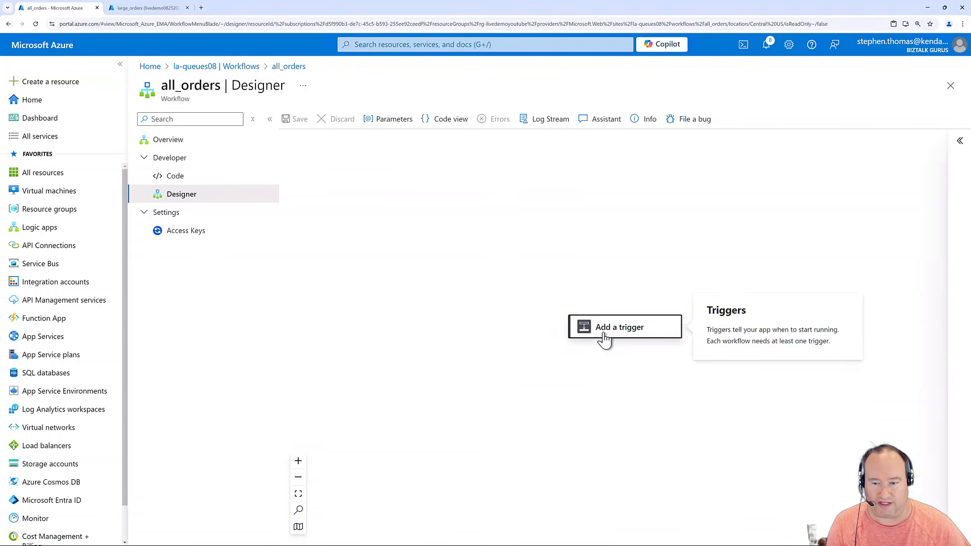
# Add the in-app Service Bus trigger "When messages are available in a topic" to the all_orders workflow.
pyautogui.click(598, 338)
pyautogui.write('service')
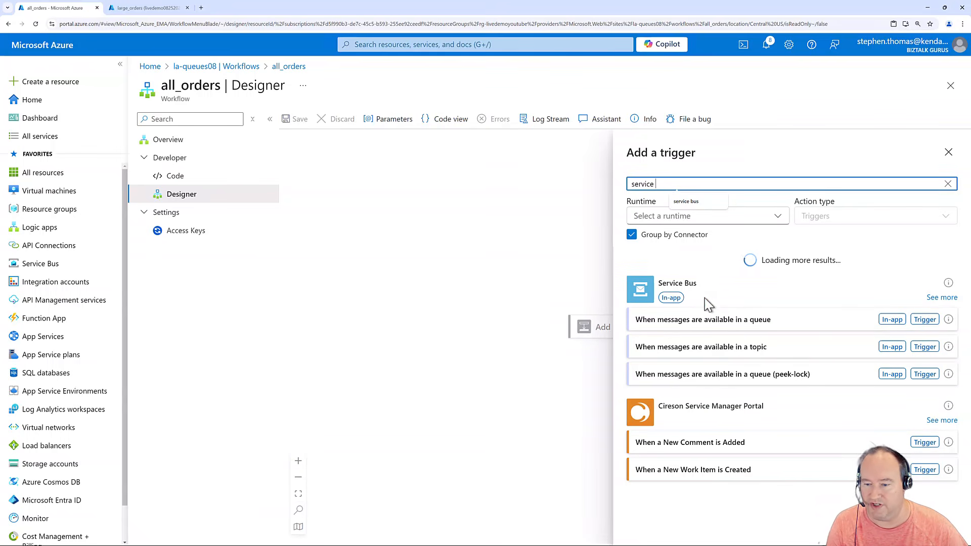
pyautogui.click(729, 349)
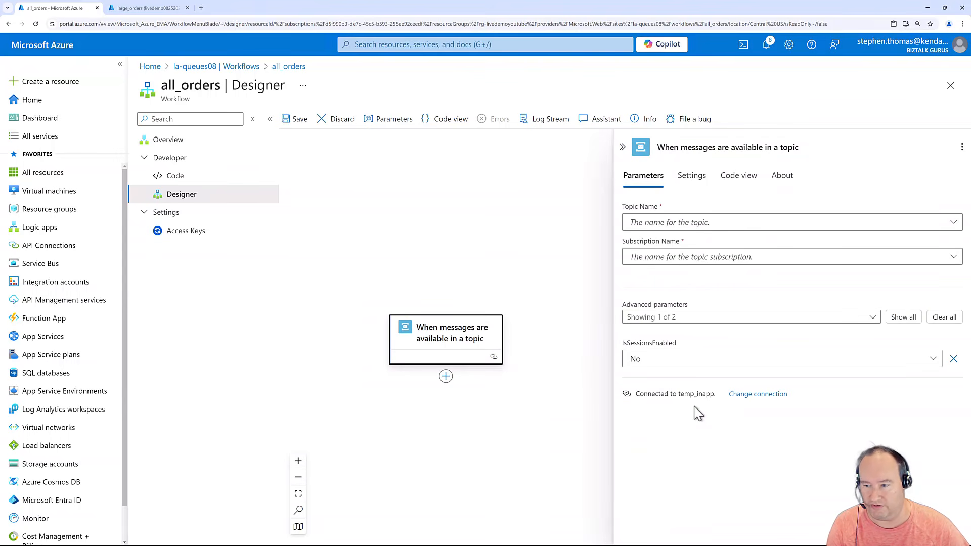
# Set the all_orders trigger to the inboundorder topic and all_order subscription, and save the workflow.
pyautogui.click(656, 232)
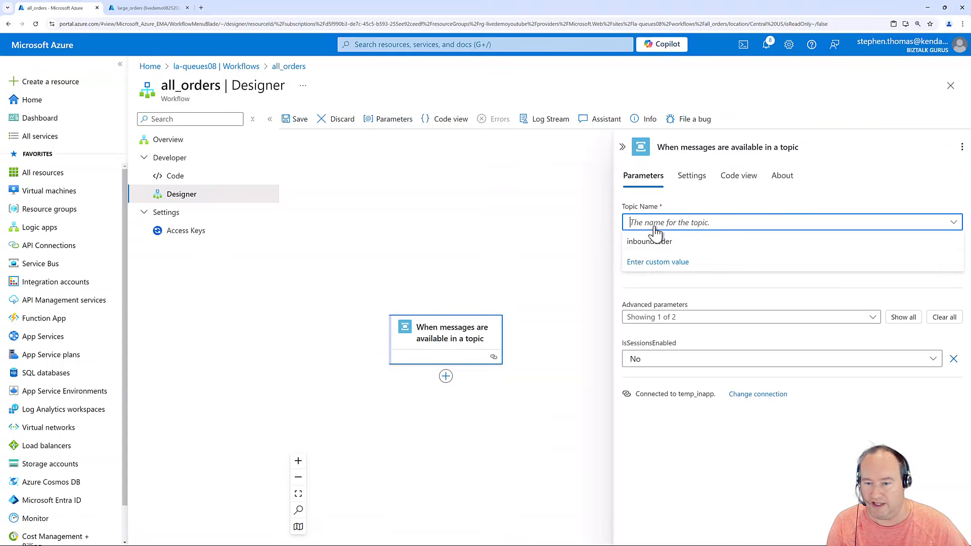
pyautogui.click(654, 242)
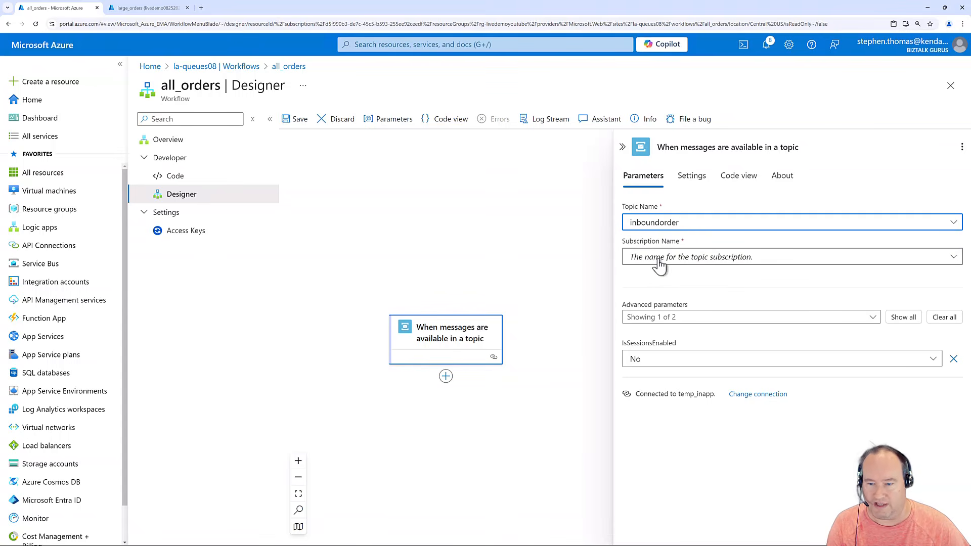
pyautogui.click(647, 261)
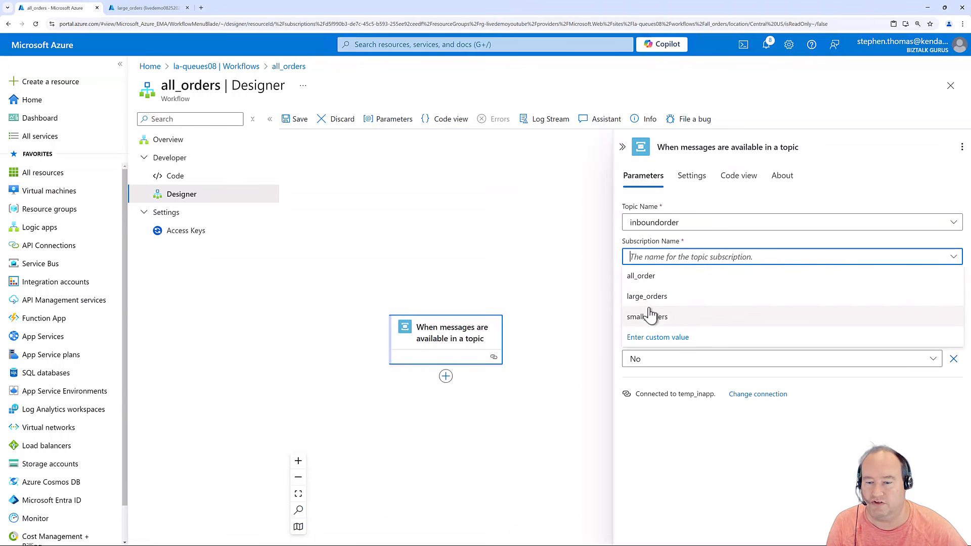
pyautogui.click(641, 276)
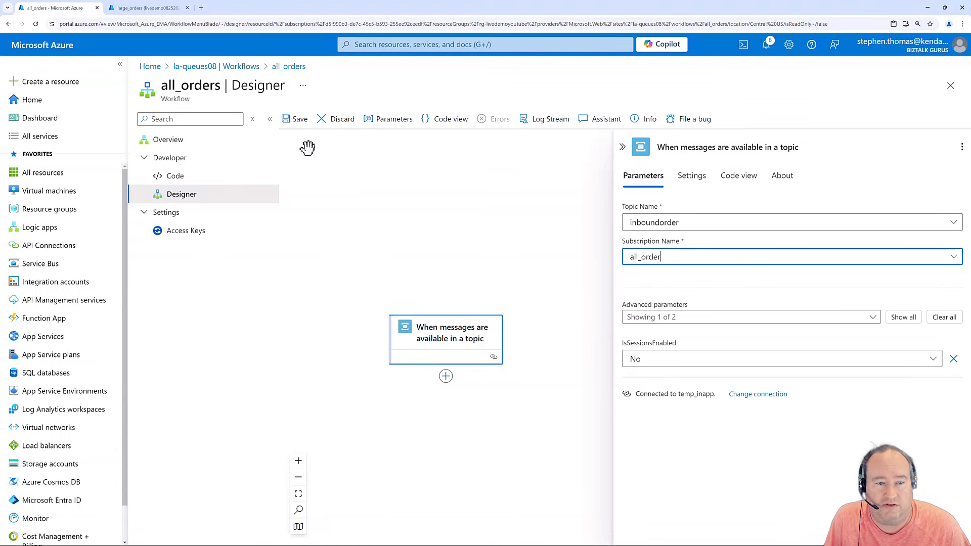
pyautogui.click(289, 122)
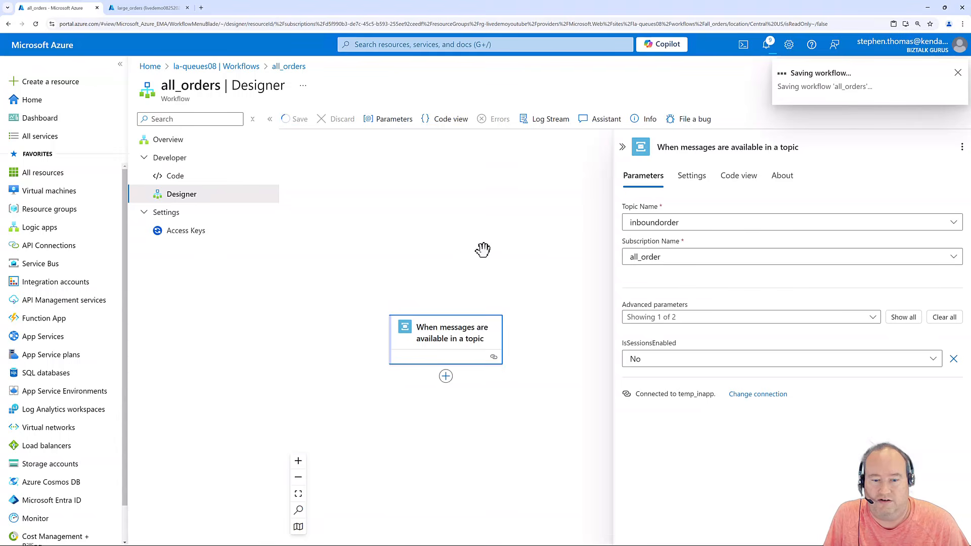
# Open the order_over_500 workflow of the la-queues08 logic app in the designer.
pyautogui.click(244, 67)
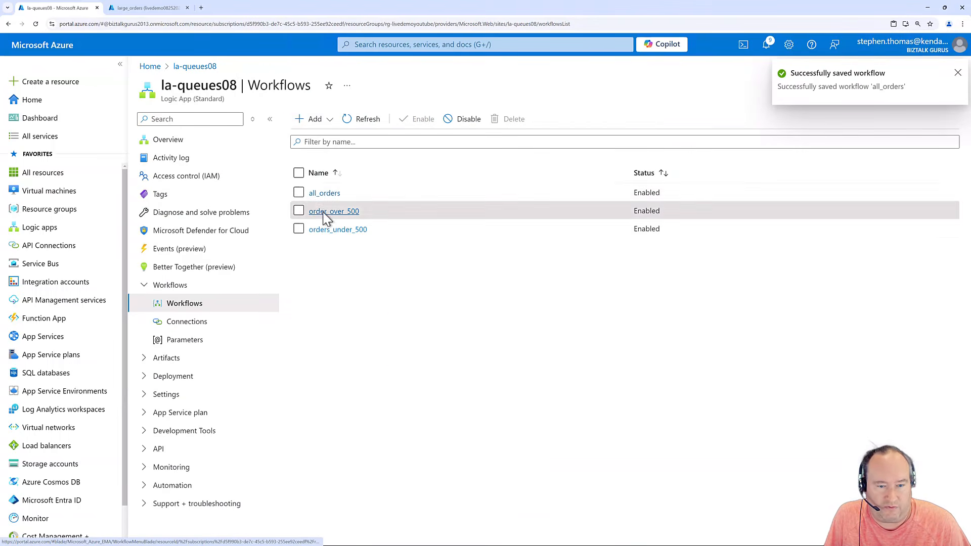
pyautogui.click(326, 212)
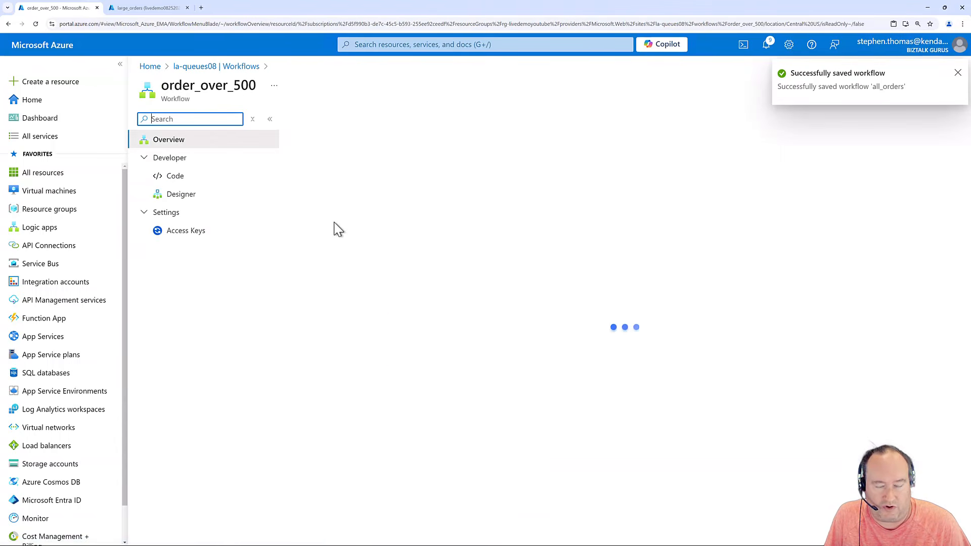
pyautogui.click(203, 203)
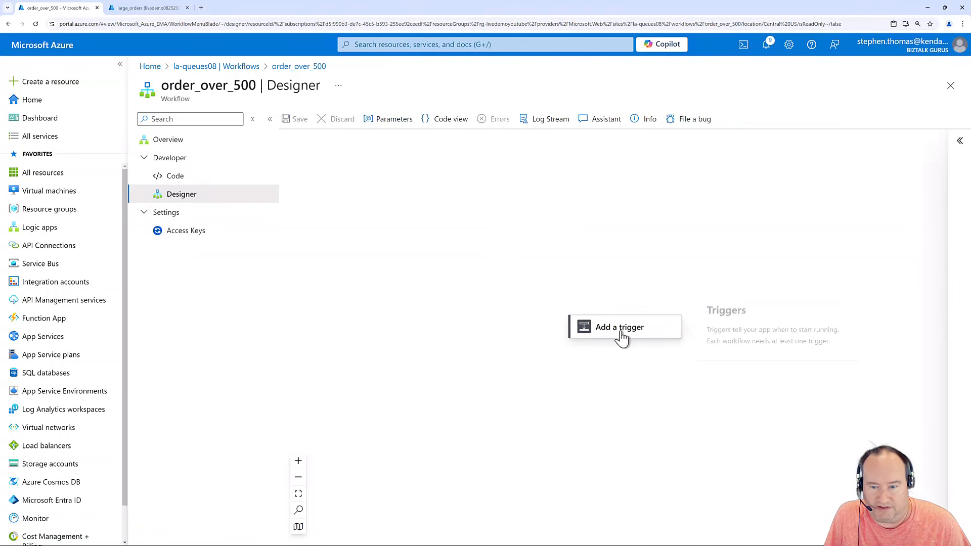
# Add the in-app Service Bus trigger "When messages are available in a topic" to the order_over_500 workflow.
pyautogui.click(622, 335)
pyautogui.click(709, 184)
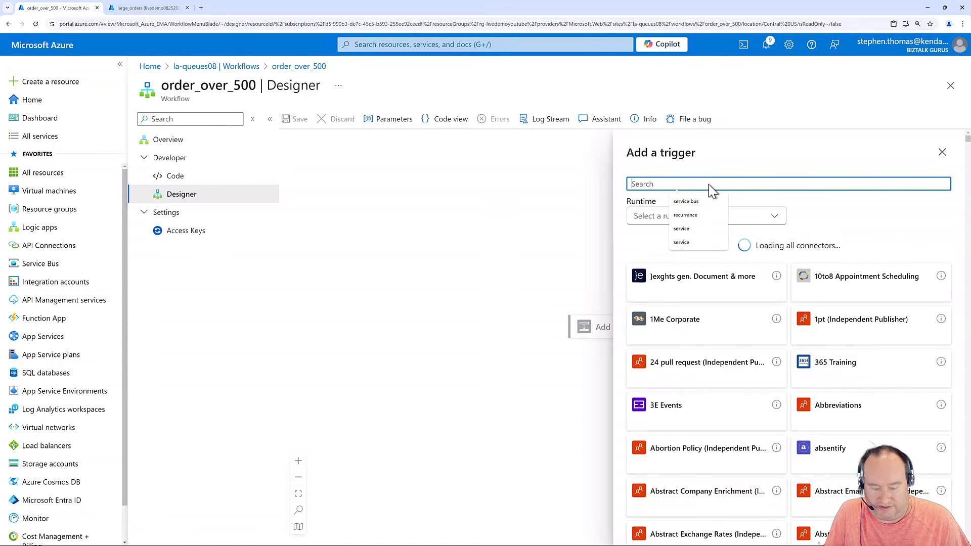
pyautogui.write('service bus')
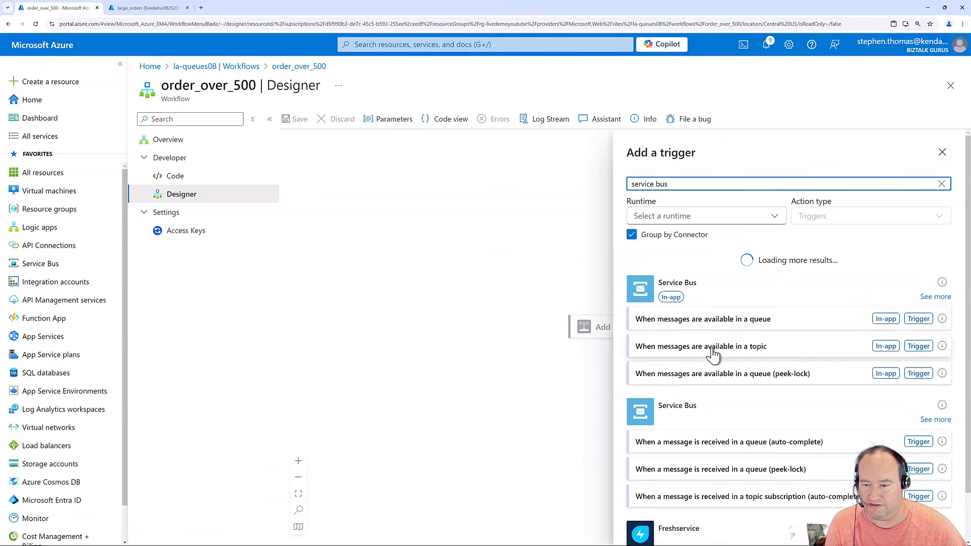
pyautogui.click(710, 351)
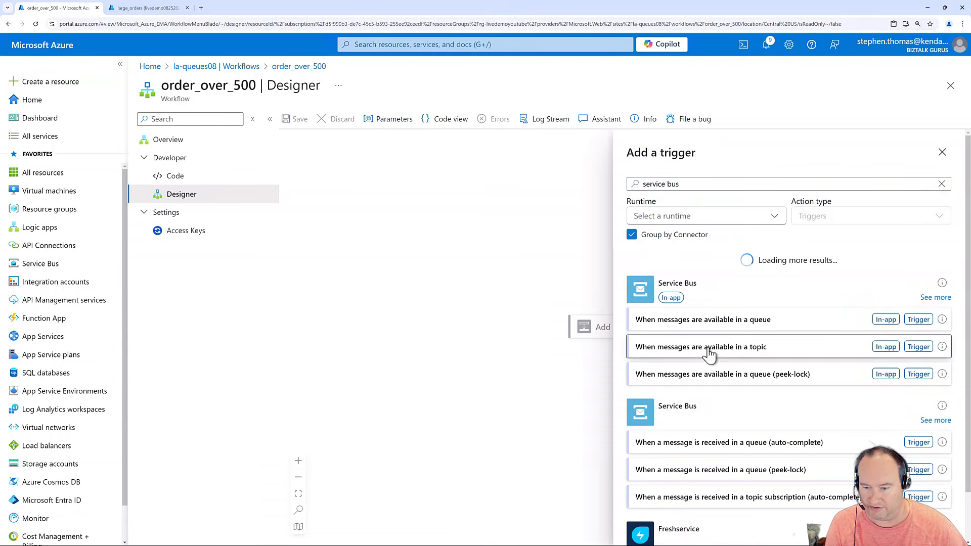
# Set the order_over_500 trigger to the inboundorder topic and large_orders subscription, and save the workflow.
pyautogui.click(674, 222)
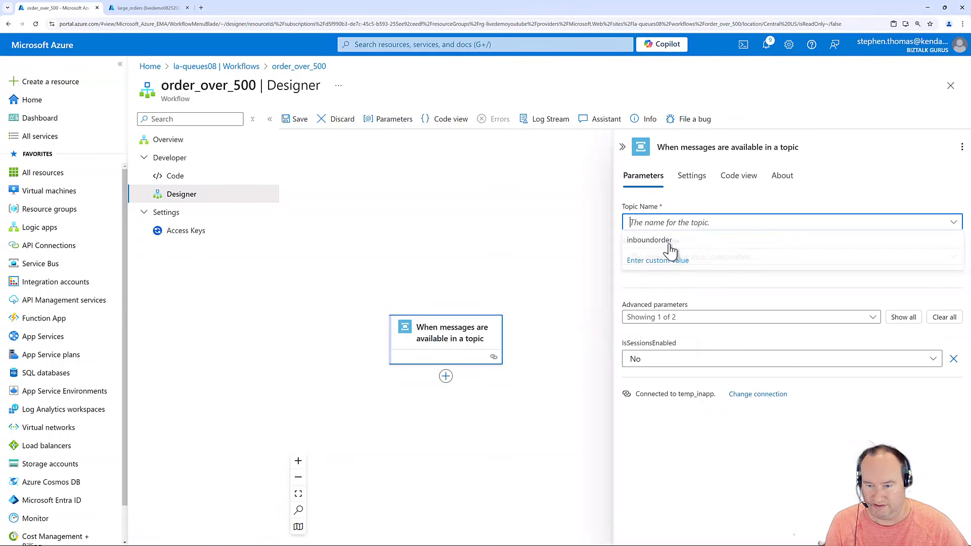
pyautogui.click(667, 242)
pyautogui.click(666, 258)
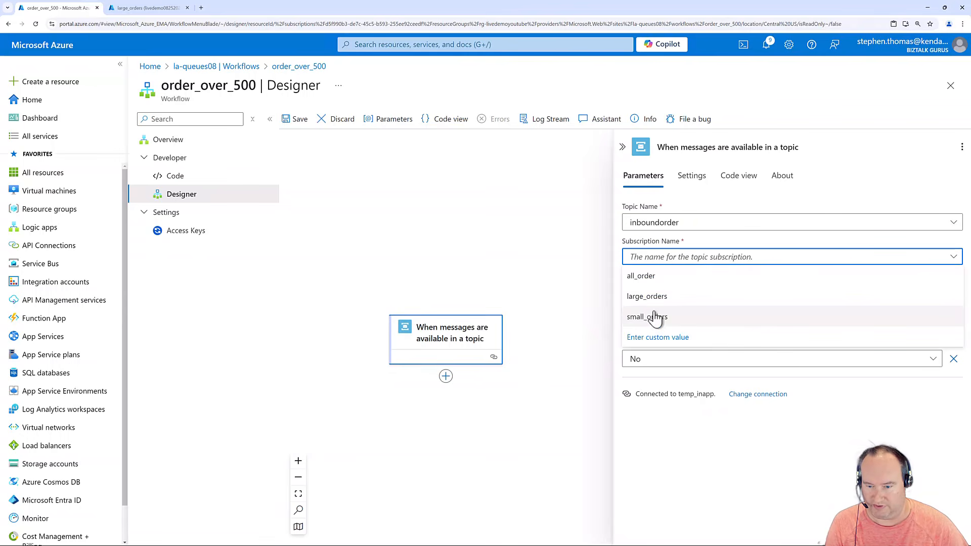
pyautogui.click(649, 300)
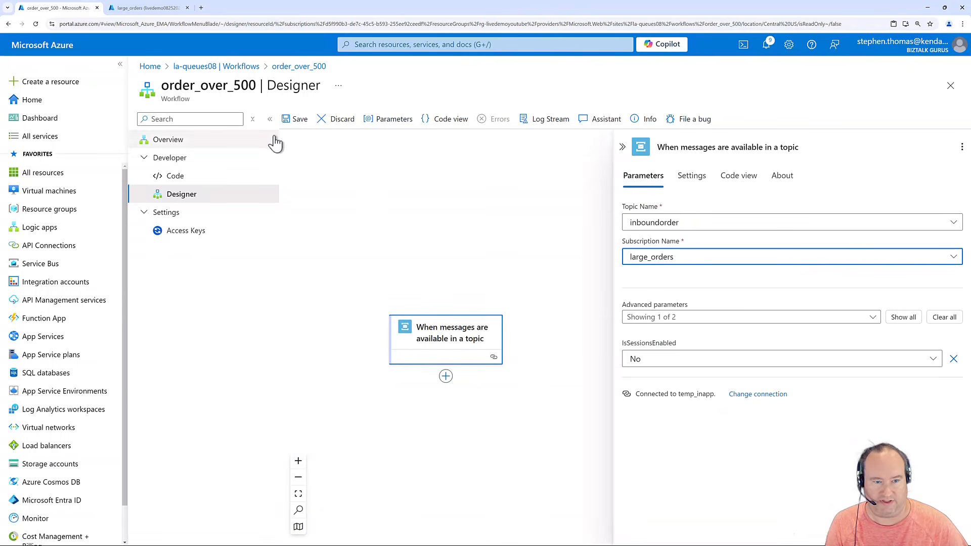
pyautogui.click(297, 122)
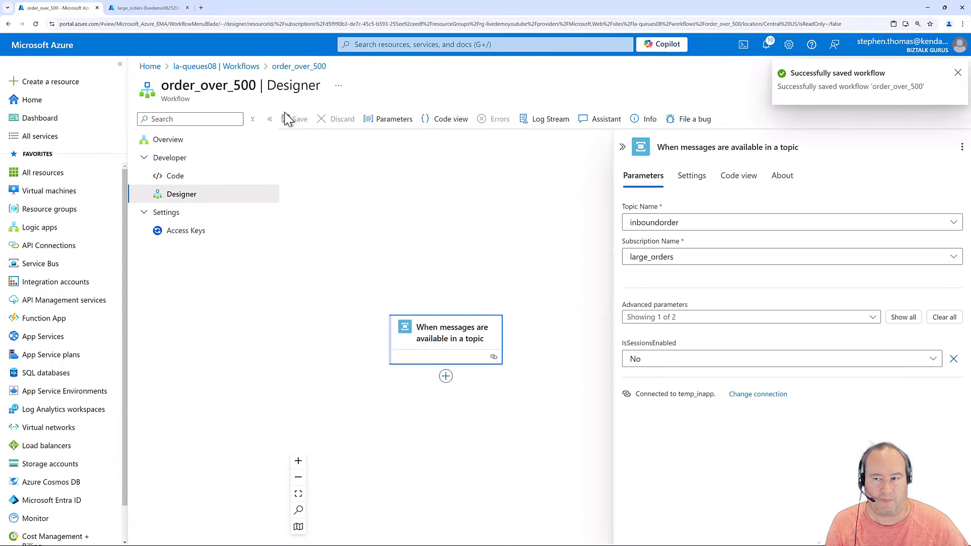
# Open the orders_under_500 workflow of the la-queues08 logic app in the designer.
pyautogui.click(218, 66)
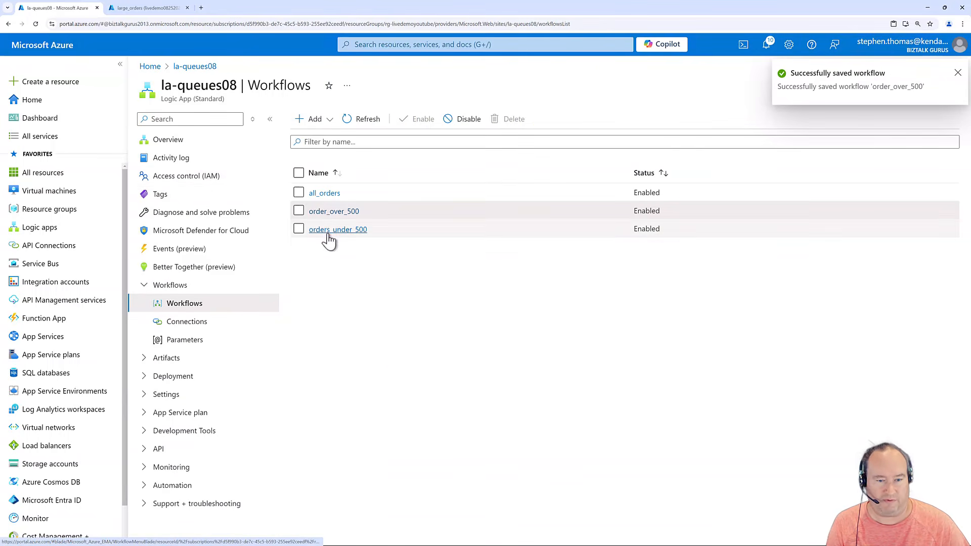
pyautogui.click(337, 230)
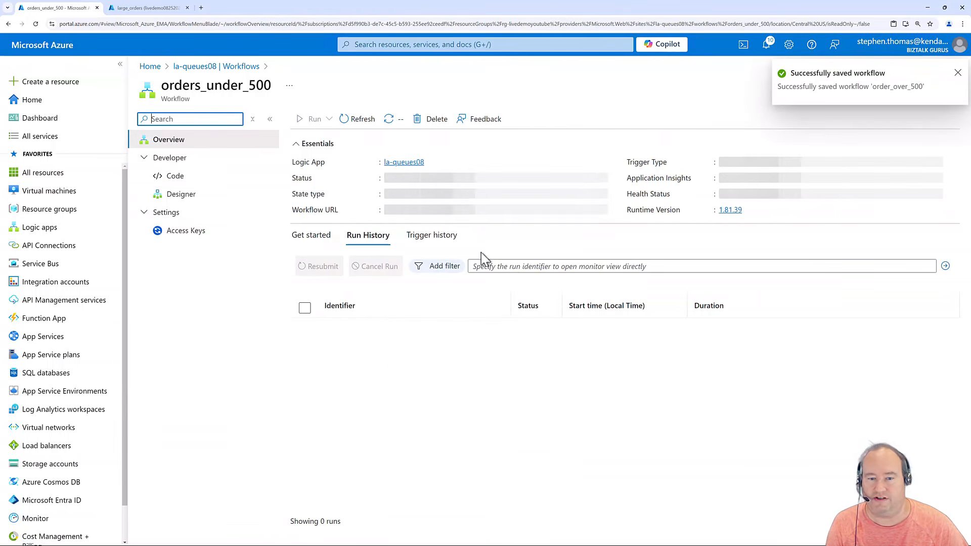
pyautogui.click(195, 199)
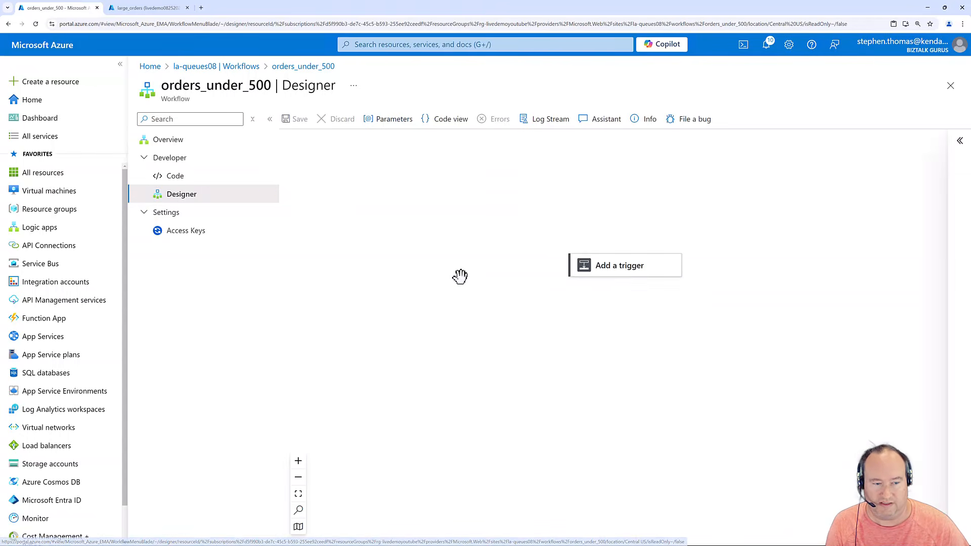
# Add the in-app Service Bus trigger "When messages are available in a topic" to the orders_under_500 workflow.
pyautogui.click(653, 334)
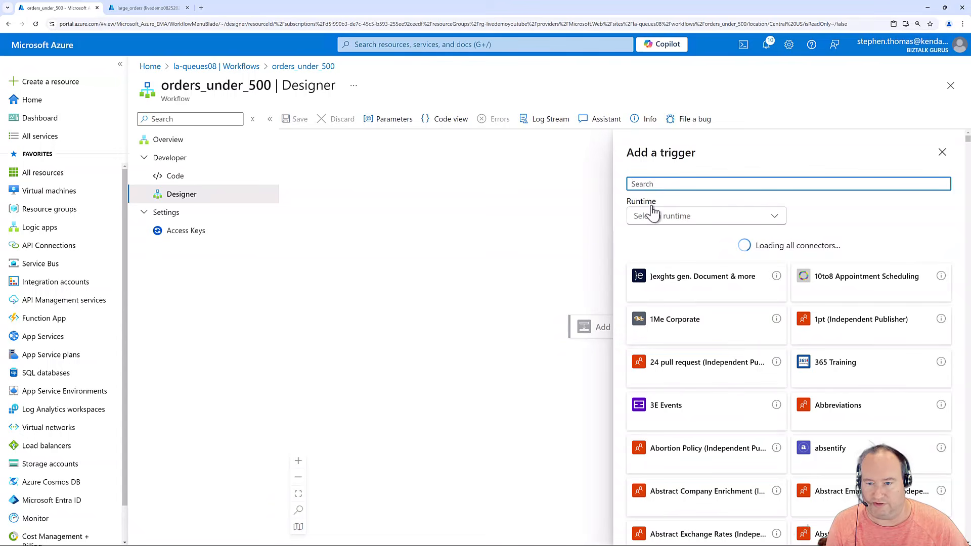
pyautogui.click(646, 187)
pyautogui.write('service')
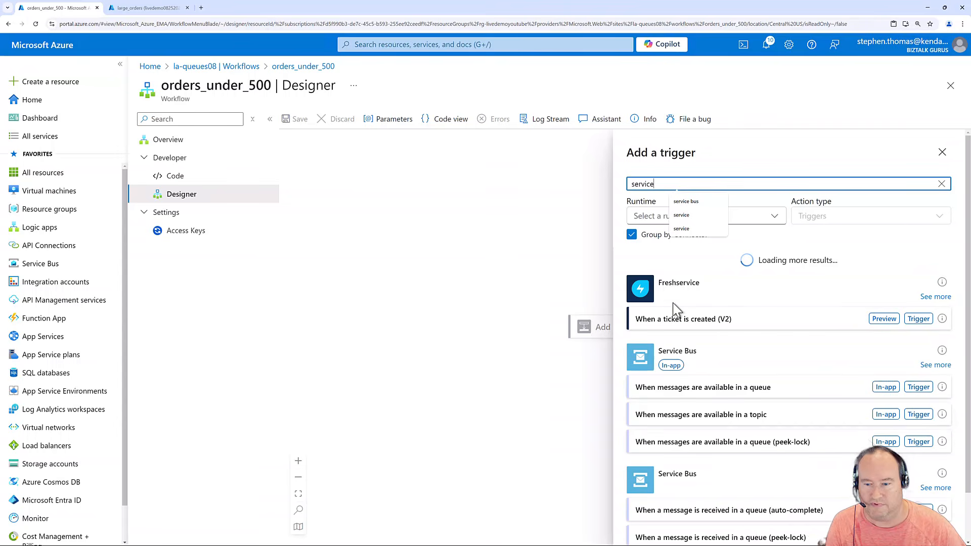
pyautogui.click(705, 416)
# Set the orders_under_500 trigger to the inboundorder topic and small_orders subscription, and save the workflow.
pyautogui.click(749, 226)
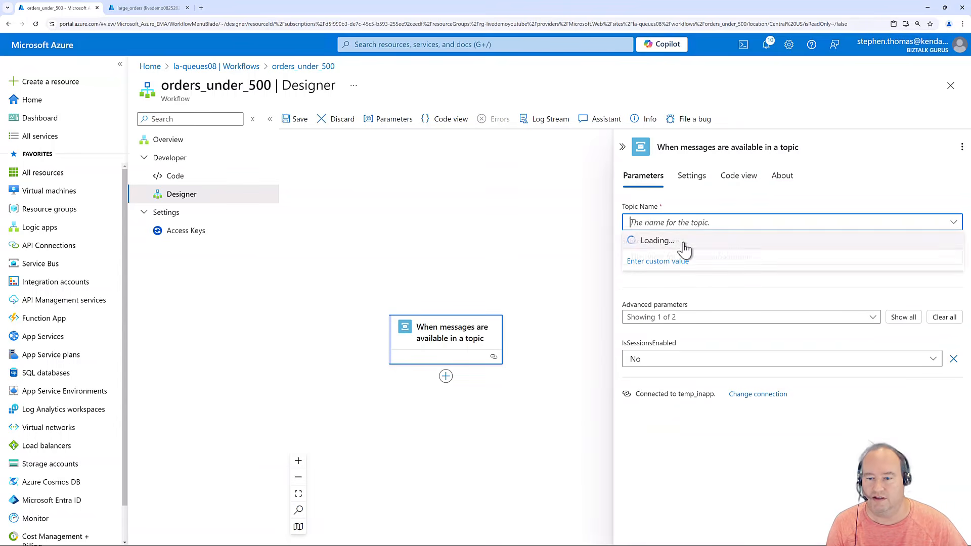
pyautogui.click(666, 247)
pyautogui.click(667, 260)
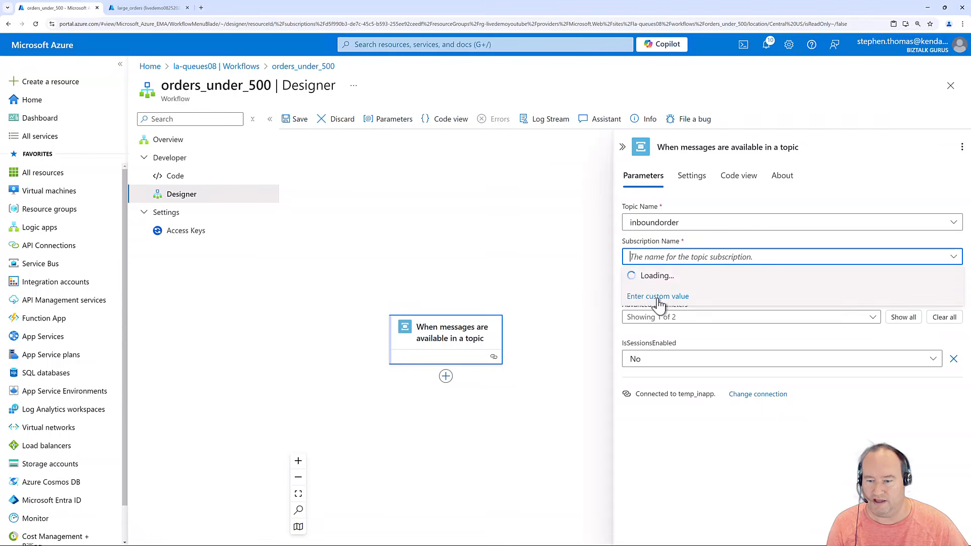
pyautogui.click(653, 319)
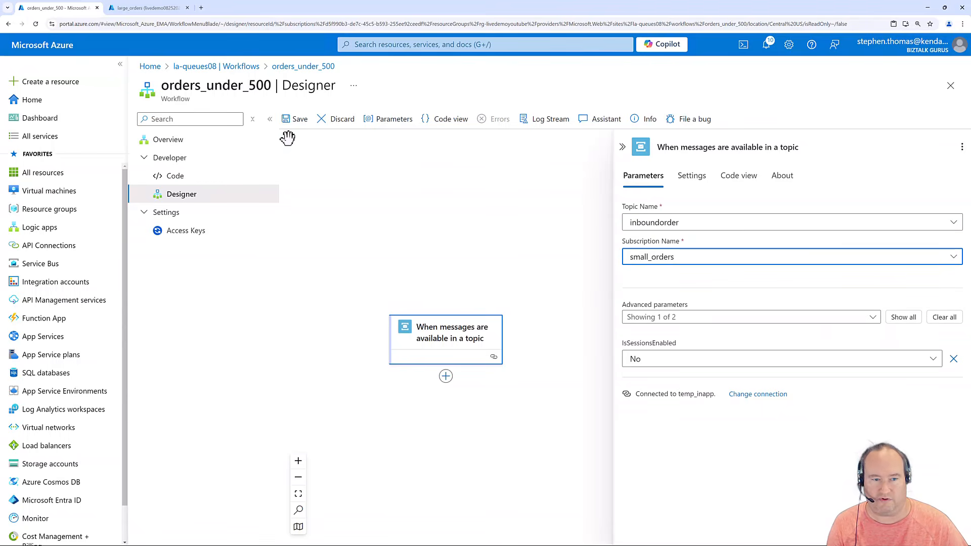
pyautogui.click(294, 122)
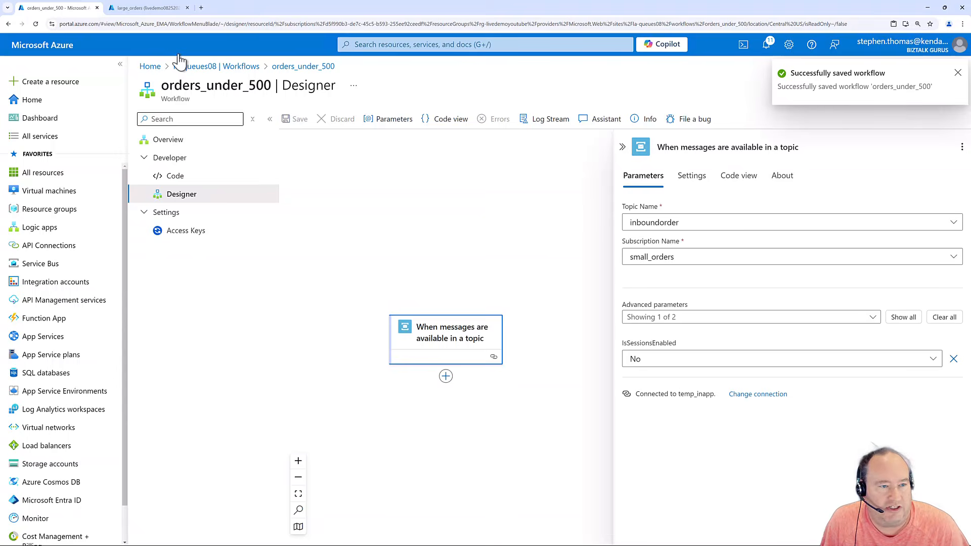
# Switch to the Service Bus browser tab and open Service Bus Explorer for the livedemo08252024 namespace's inboundorder topic.
pyautogui.click(149, 8)
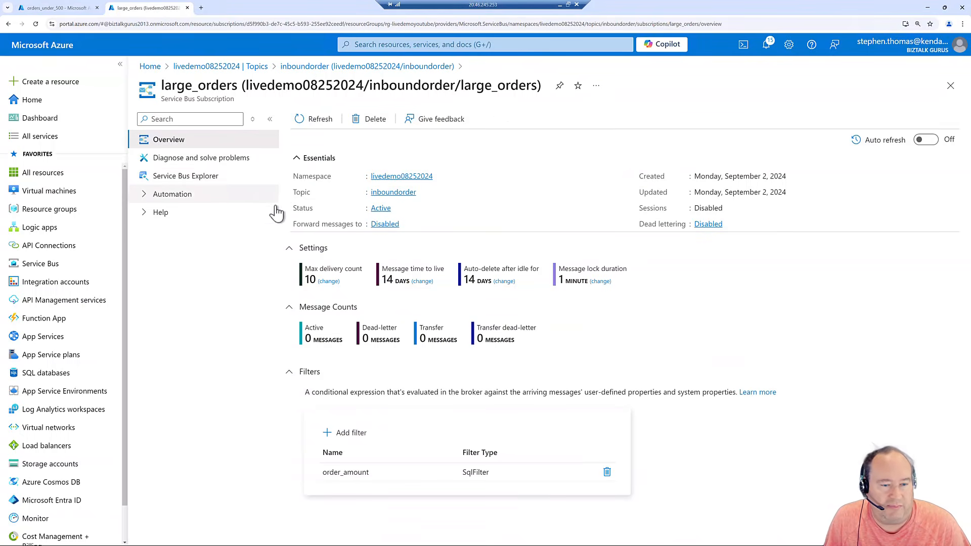
pyautogui.click(259, 70)
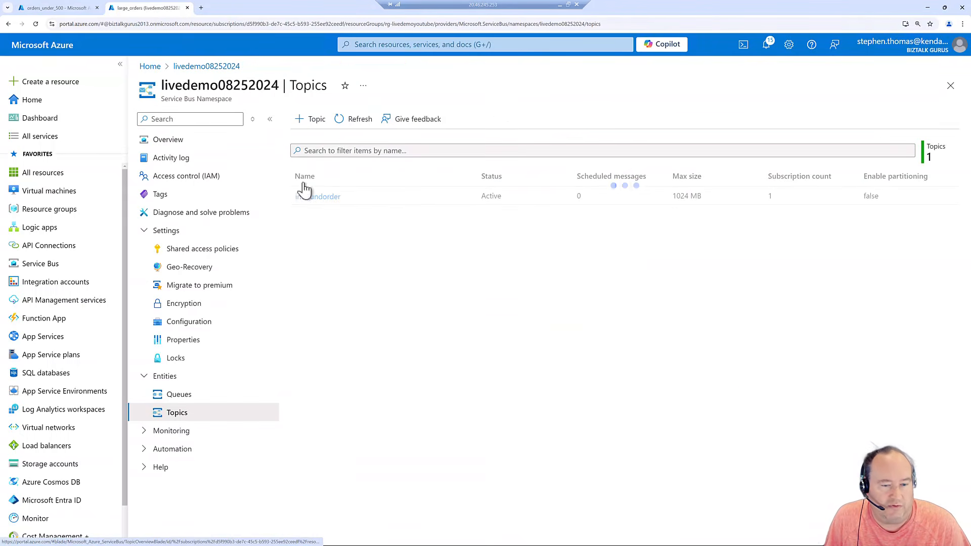
pyautogui.click(305, 198)
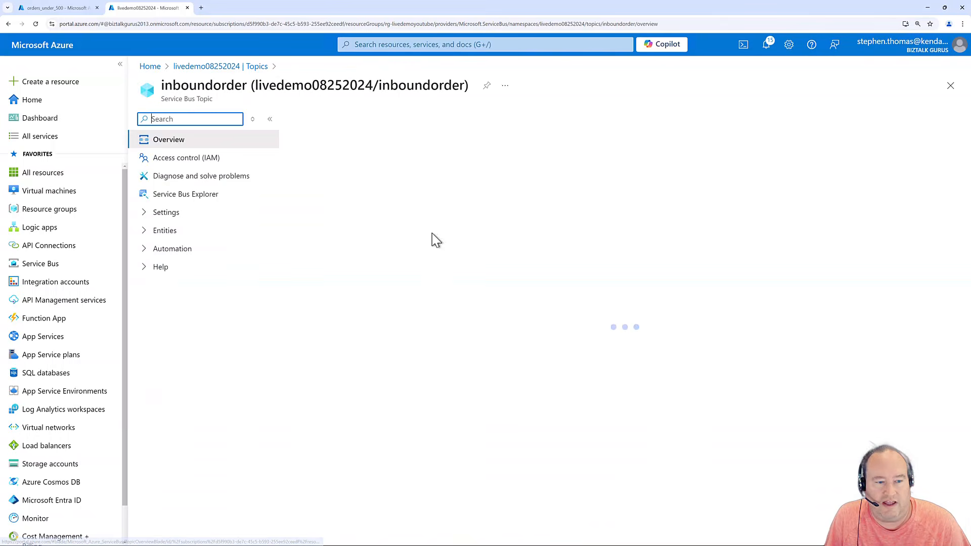
pyautogui.click(206, 201)
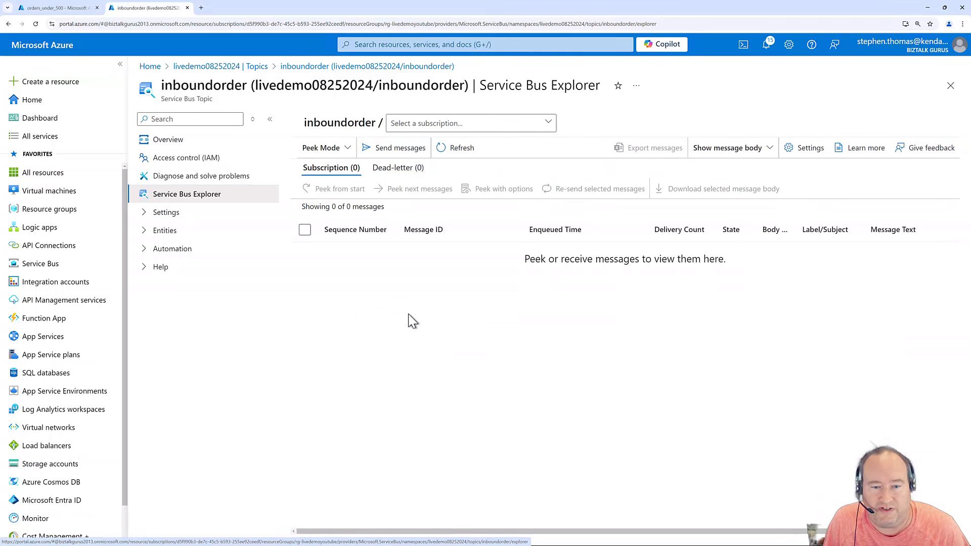
# Start a new message to the inboundorder topic with the plain-text body "order 101".
pyautogui.click(379, 158)
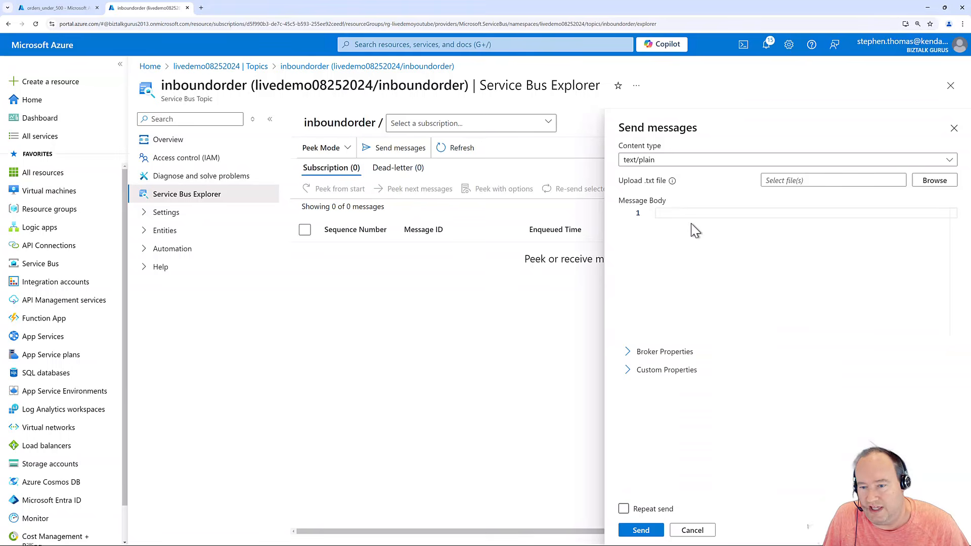
pyautogui.click(691, 216)
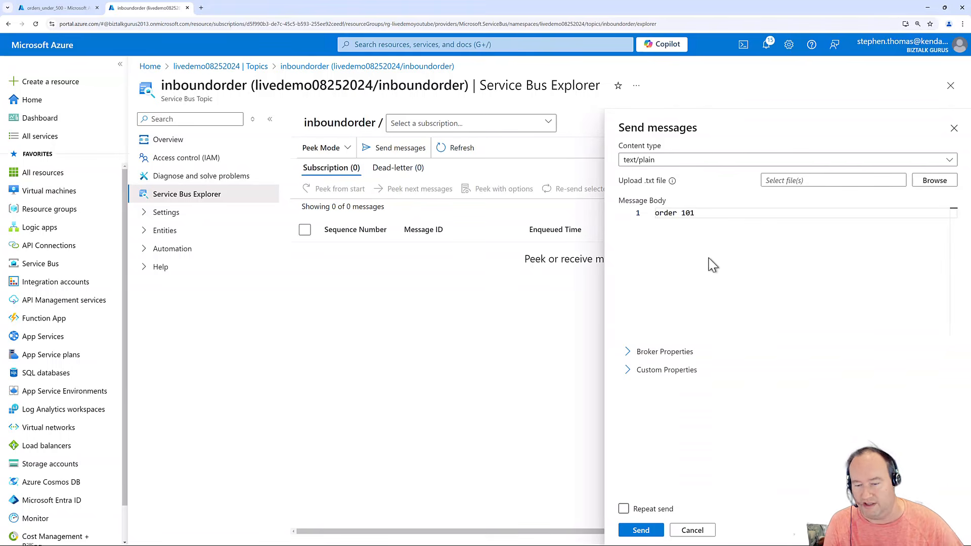
# Add a Number custom property orderamount with value 250 to the "order 101" message and send it.
pyautogui.click(627, 374)
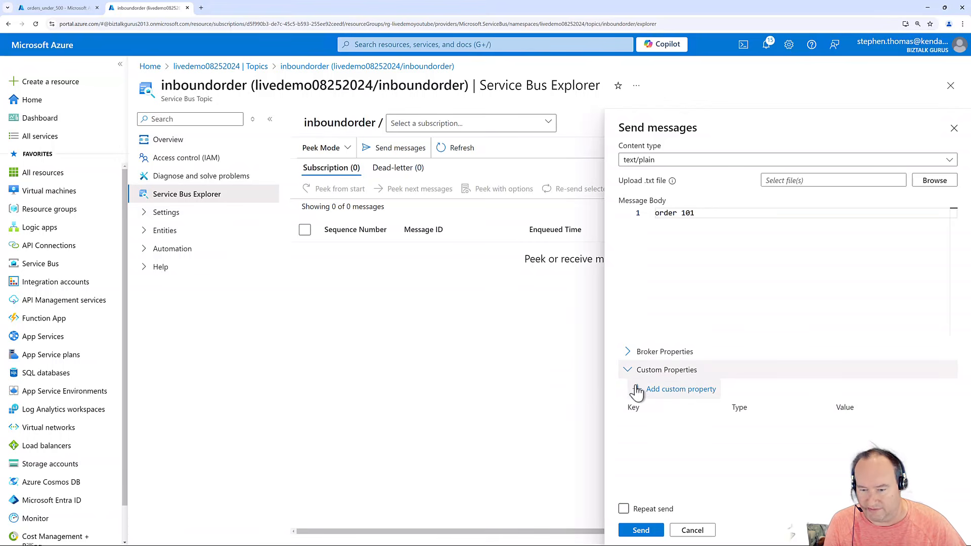
pyautogui.click(628, 354)
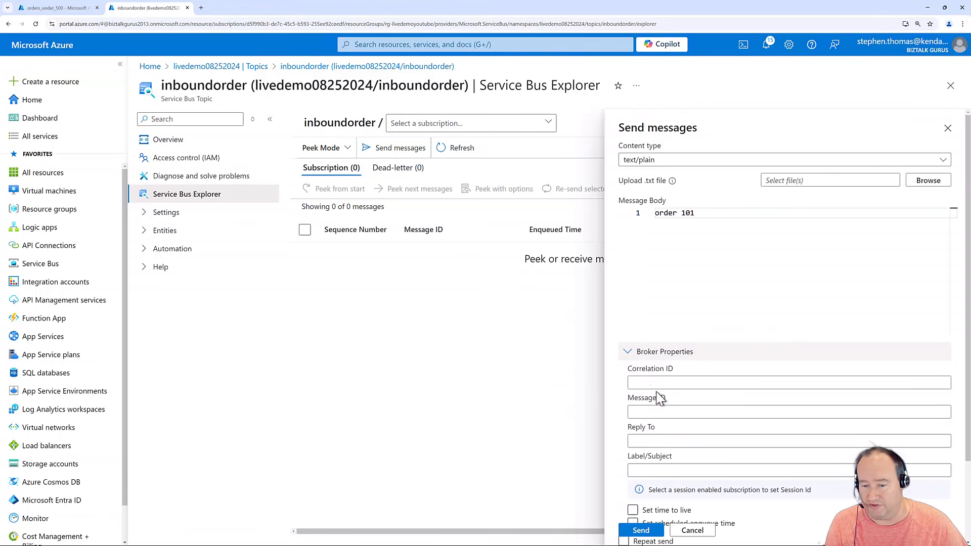
pyautogui.click(628, 357)
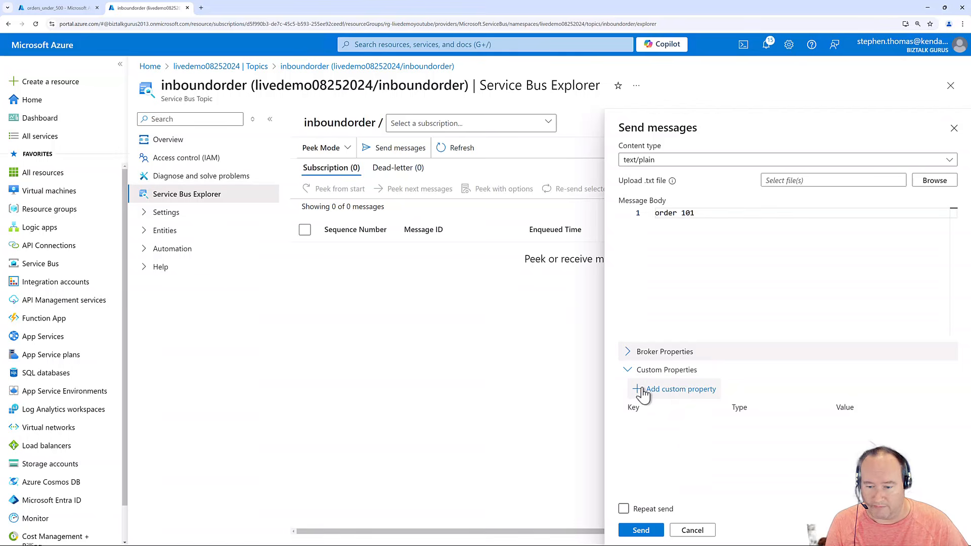
pyautogui.click(644, 390)
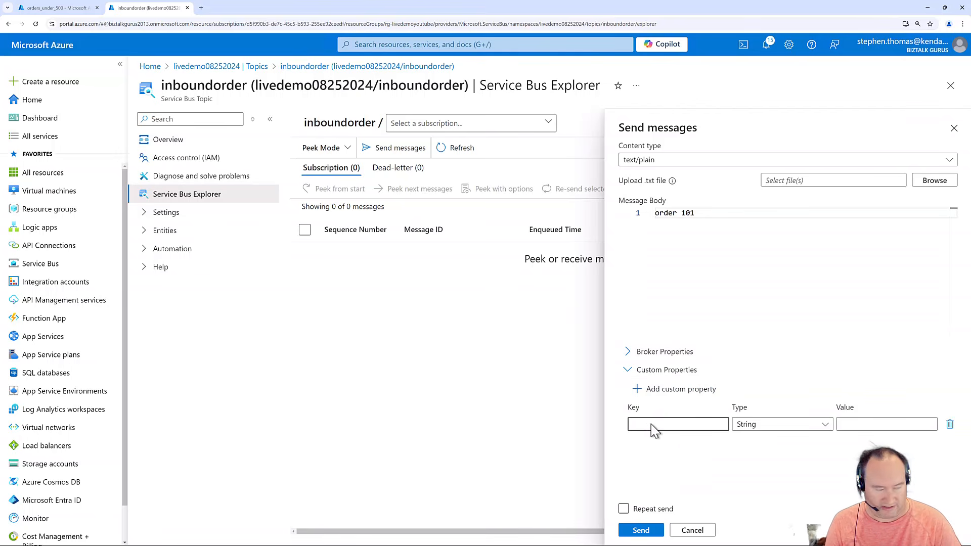
pyautogui.write('orderamount')
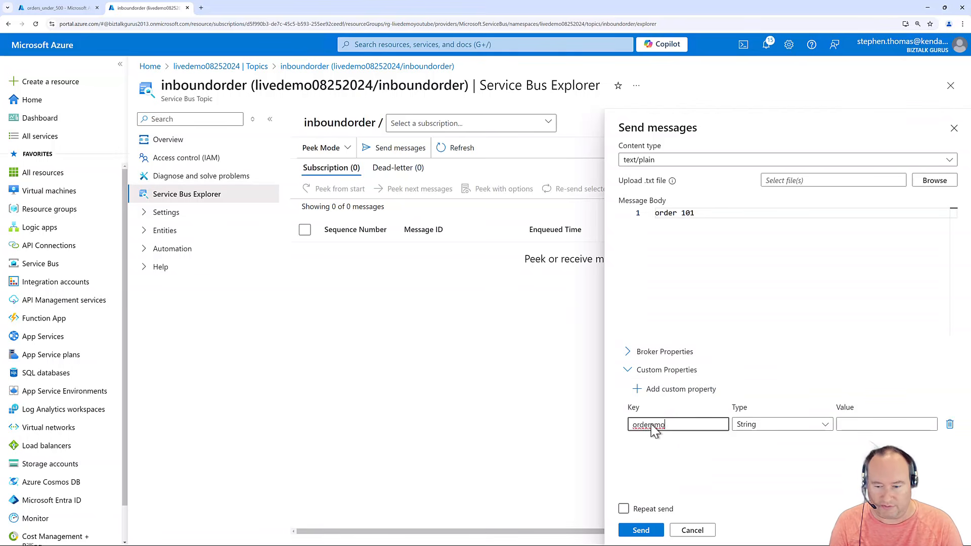
pyautogui.click(751, 429)
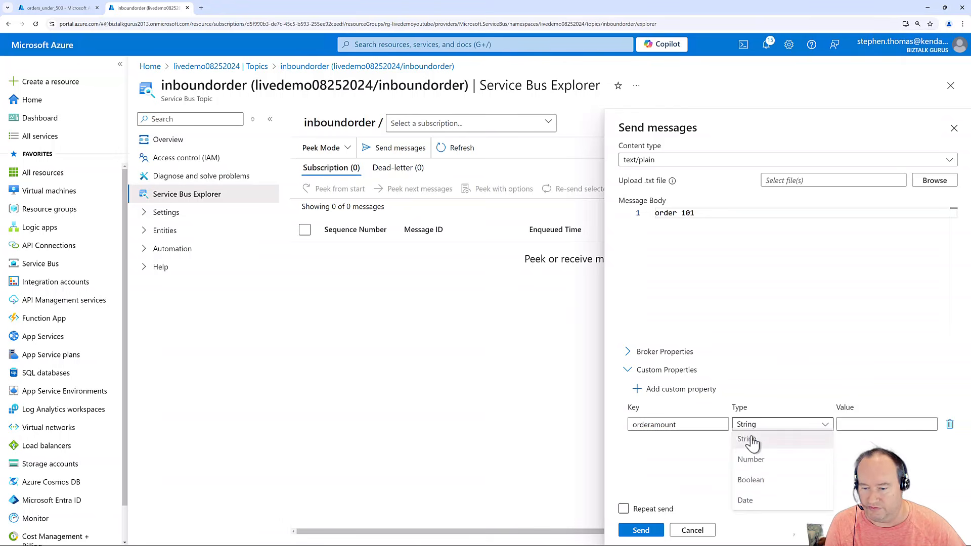
pyautogui.click(750, 460)
pyautogui.click(843, 427)
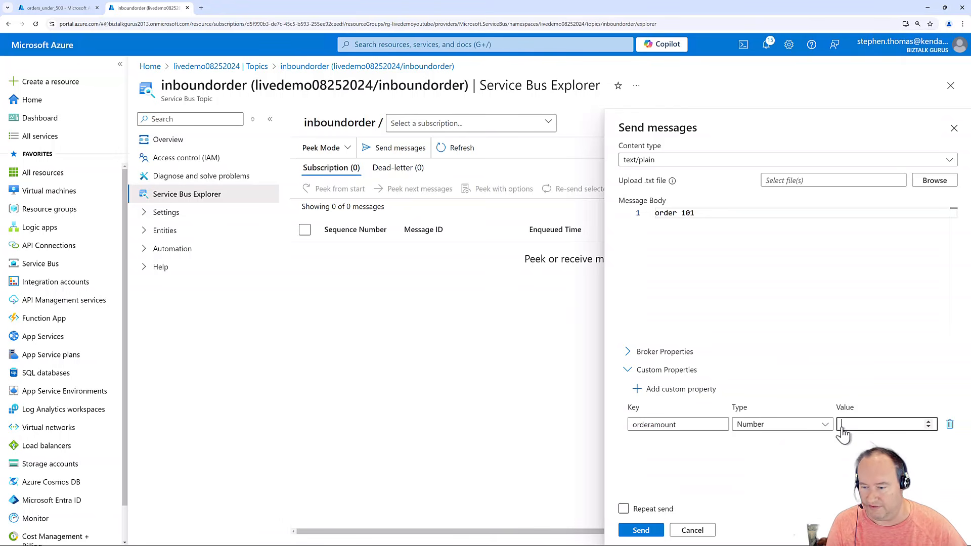
pyautogui.write('250')
pyautogui.click(641, 530)
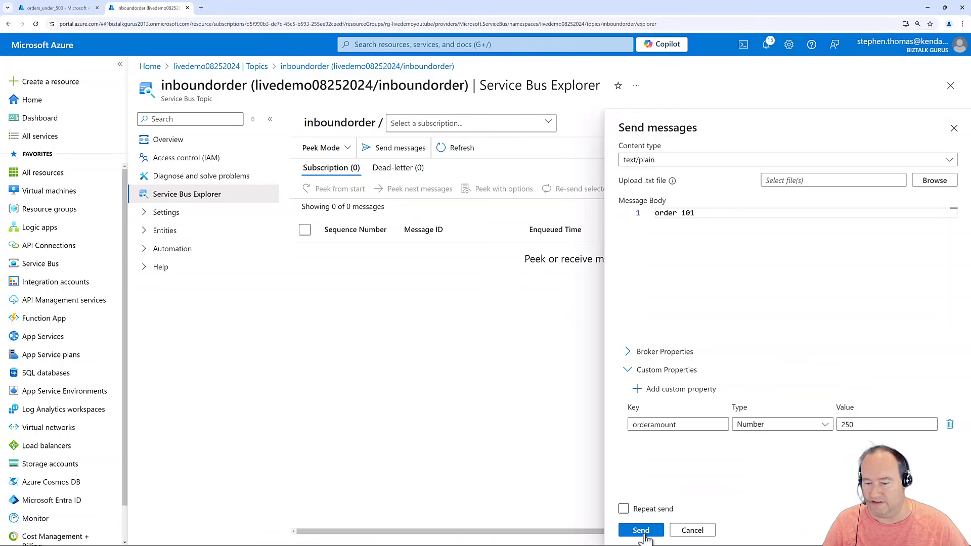
# Start a second message to the inboundorder topic with the body "Order 102".
pyautogui.click(397, 148)
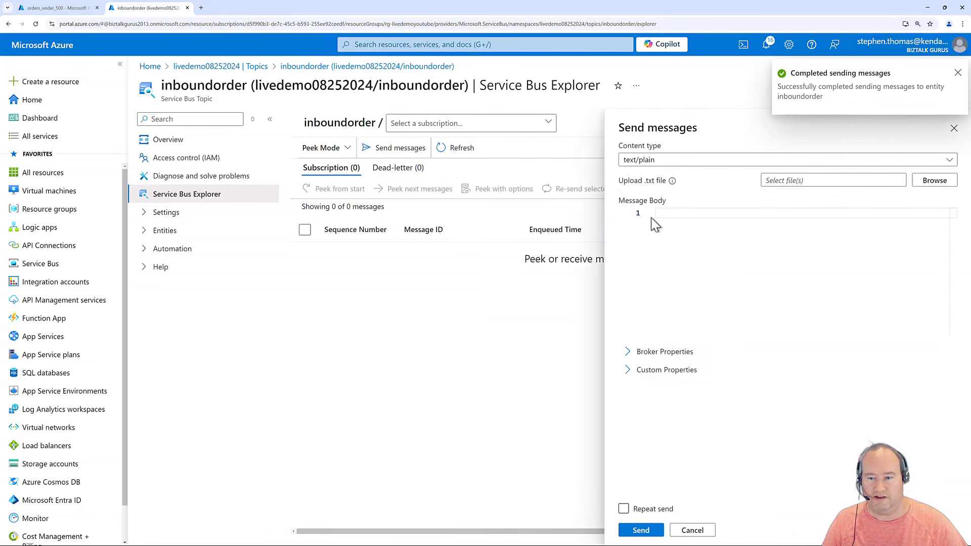
pyautogui.click(667, 216)
pyautogui.write('Order 102')
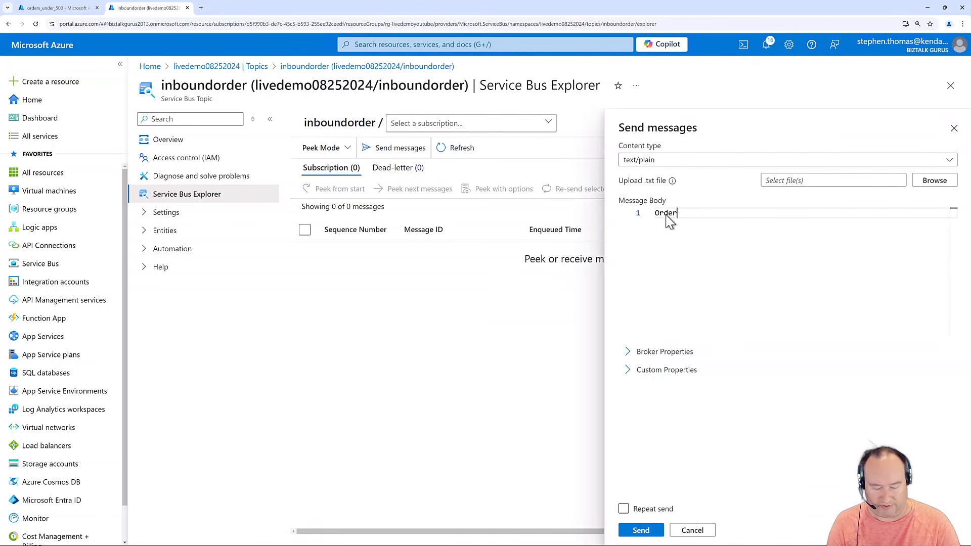
# Add a Number custom property orderamount with value 750 to the "Order 102" message and send it.
pyautogui.click(643, 370)
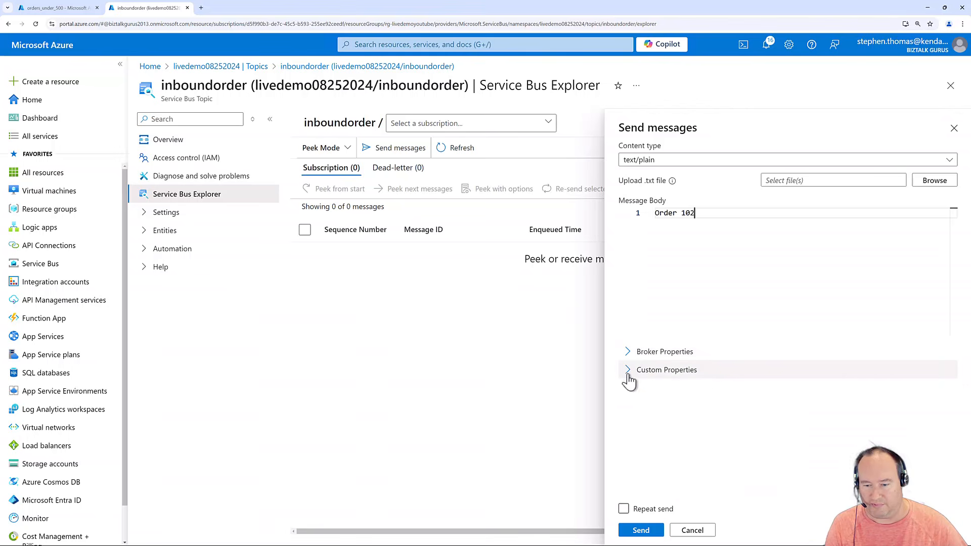
pyautogui.click(647, 391)
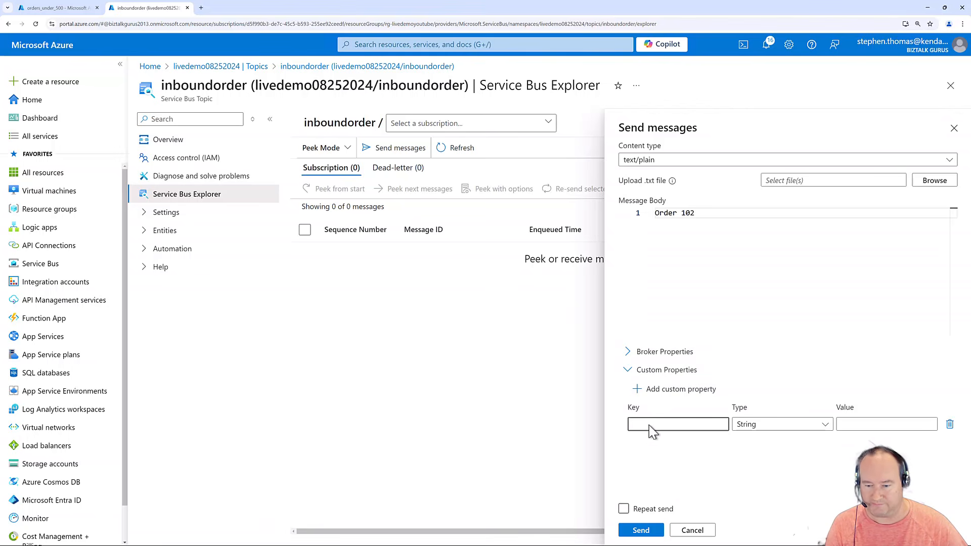
pyautogui.write('orderamount')
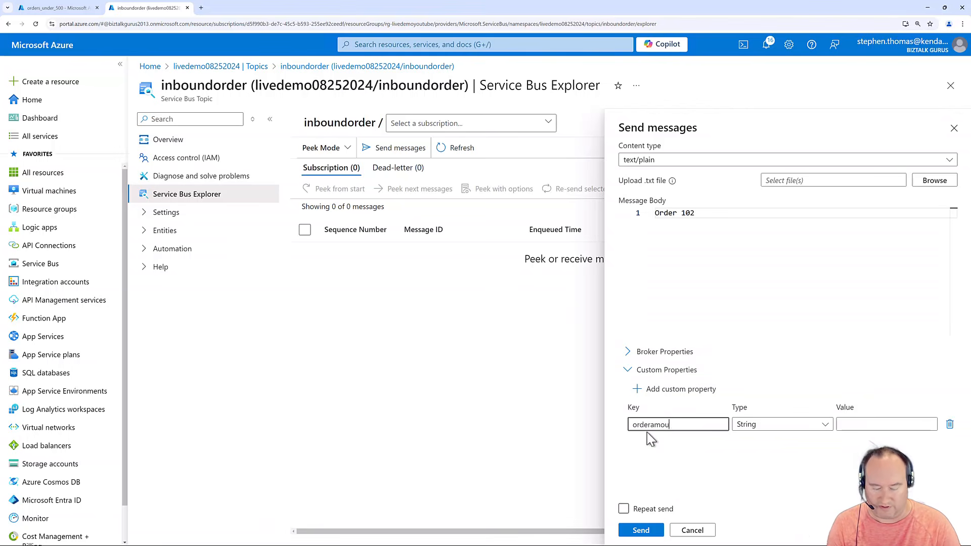
pyautogui.click(755, 424)
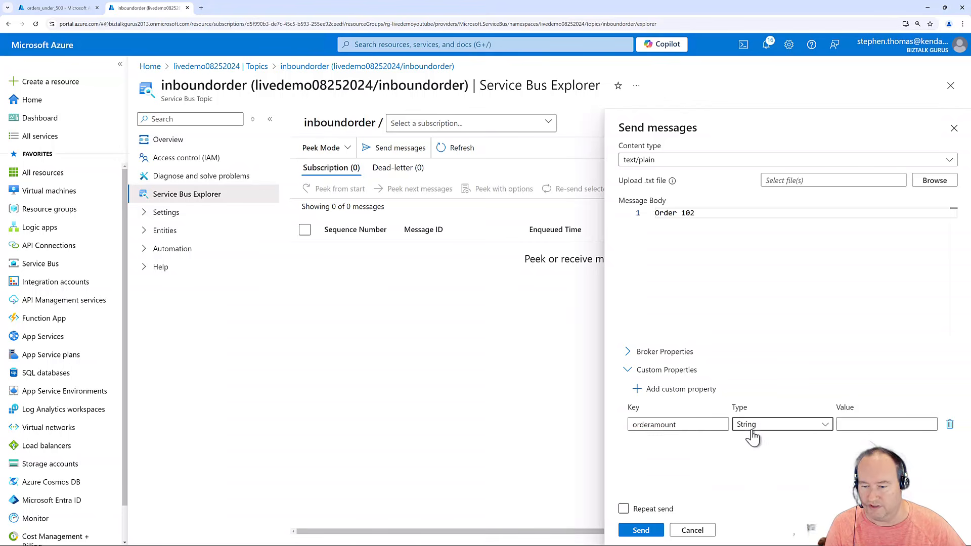
pyautogui.click(753, 461)
pyautogui.click(852, 426)
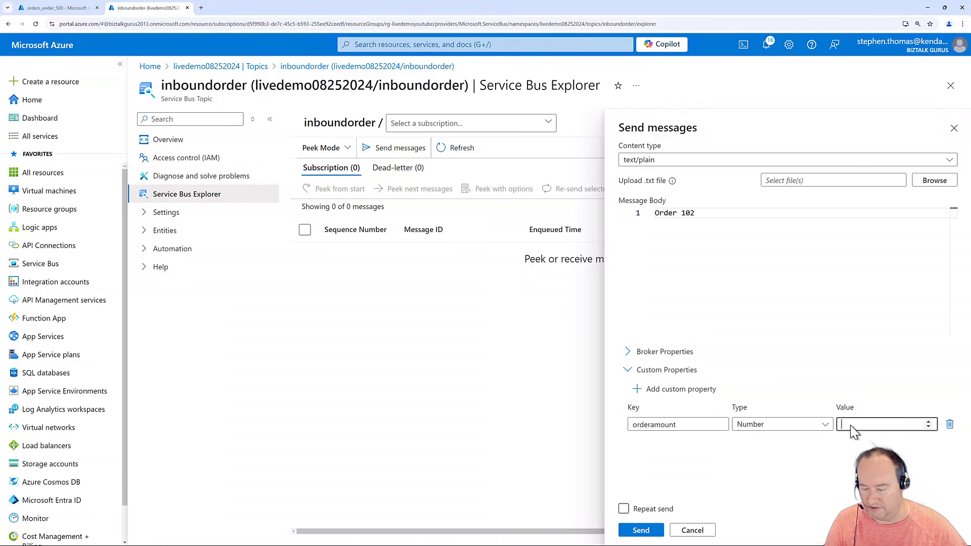
pyautogui.write('750')
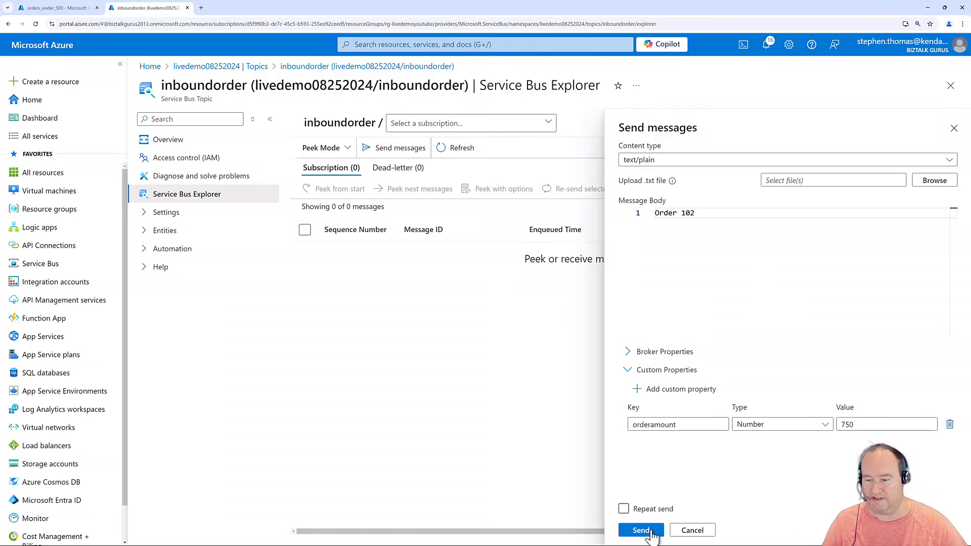
pyautogui.click(655, 533)
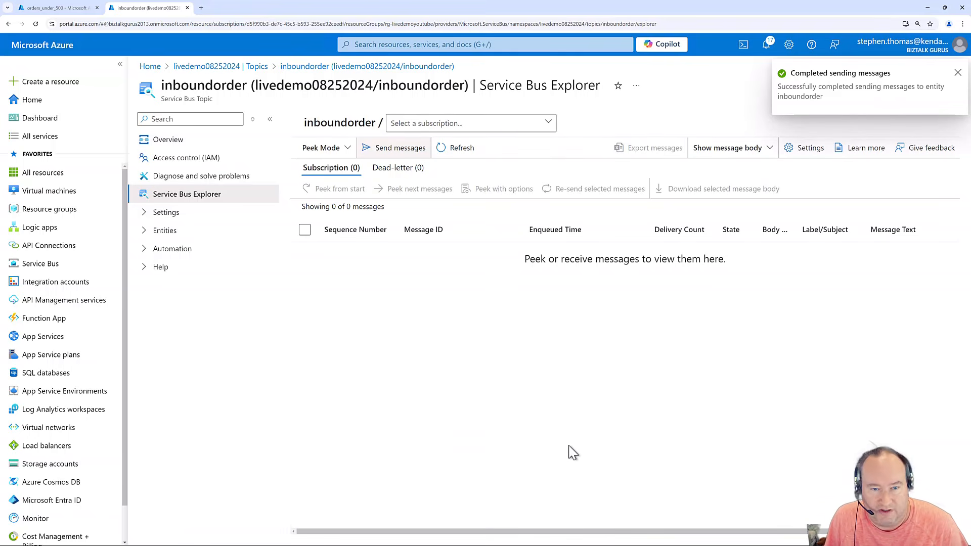
# Switch to the logic app browser tab and check the run history of the orders_under_500, all_orders and order_over_500 workflows.
pyautogui.click(37, 8)
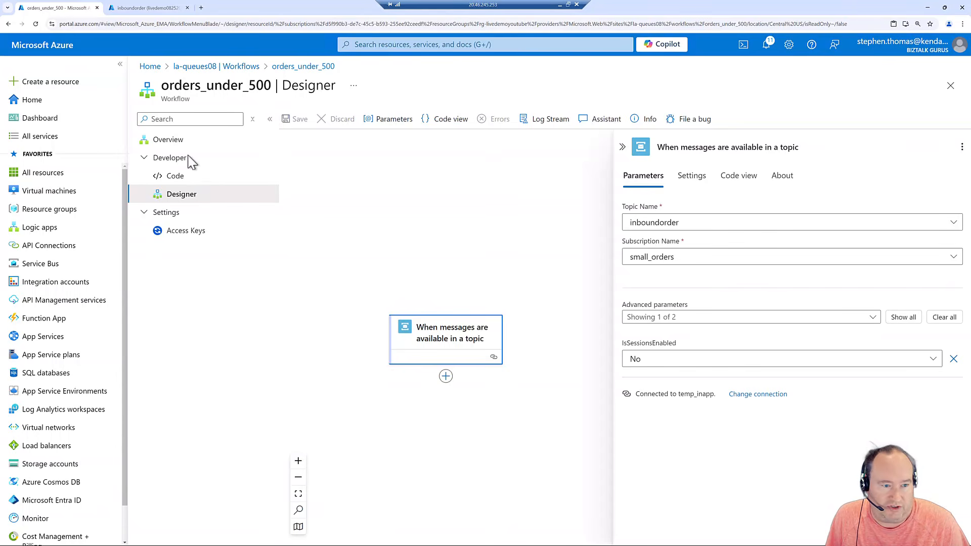
pyautogui.click(168, 139)
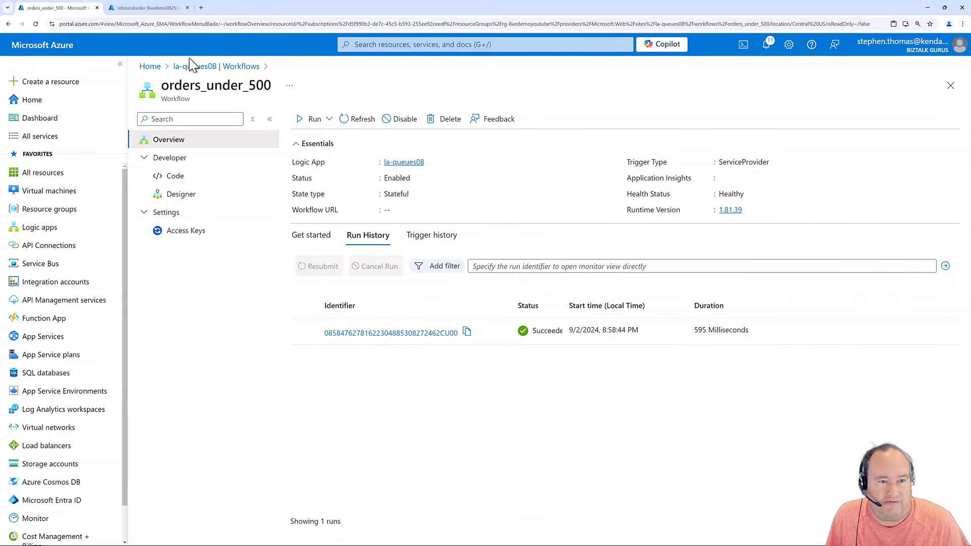
pyautogui.click(198, 68)
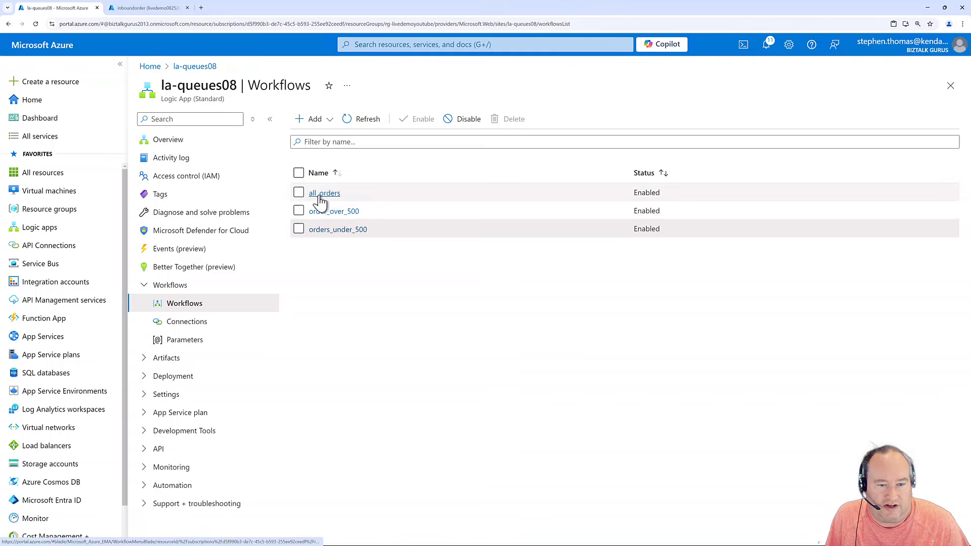
pyautogui.click(322, 194)
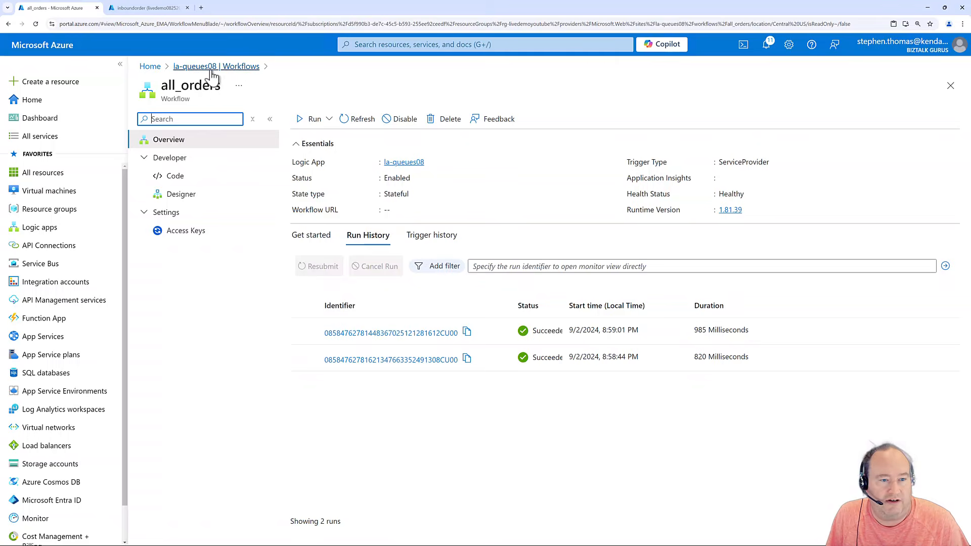
pyautogui.click(238, 68)
pyautogui.click(348, 213)
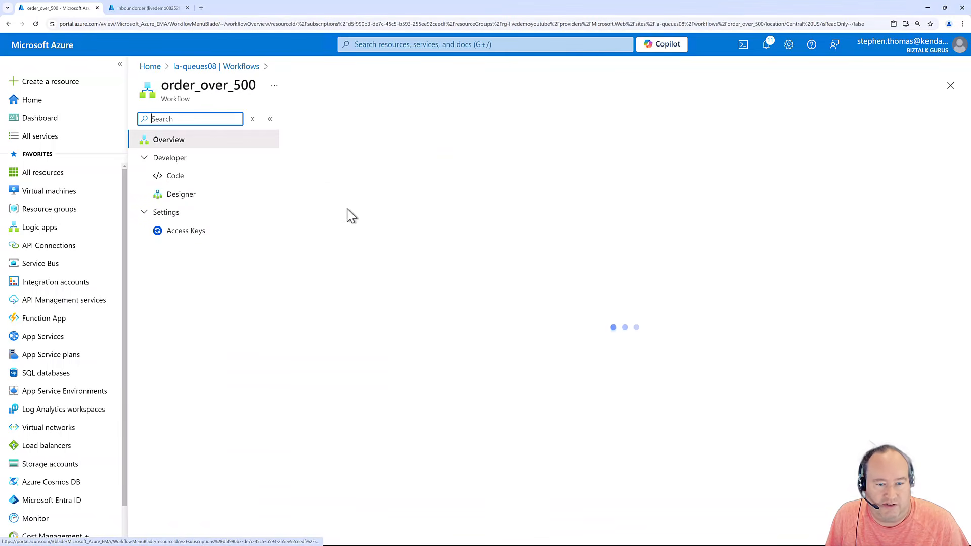
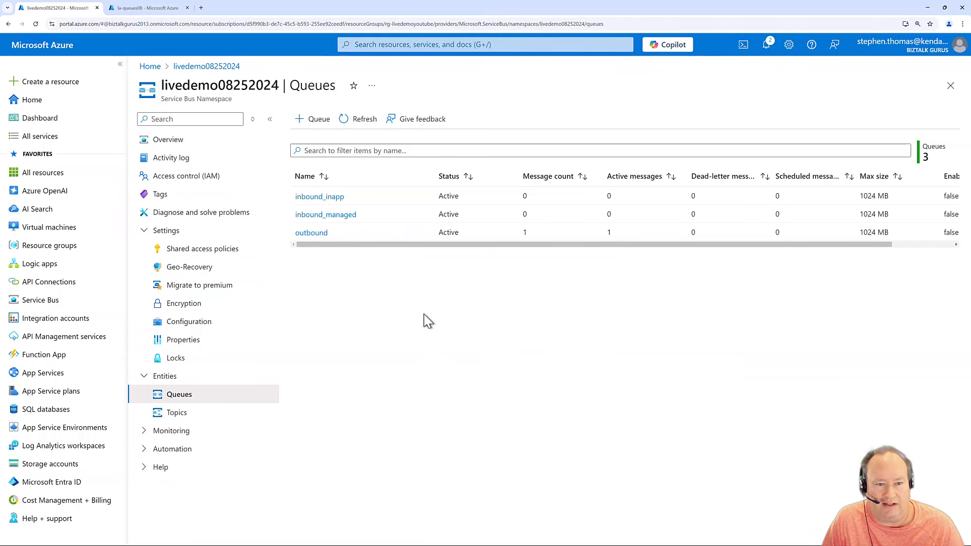
# Start a new Service Bus queue named peek_lock with a max delivery count of 5.
pyautogui.click(314, 121)
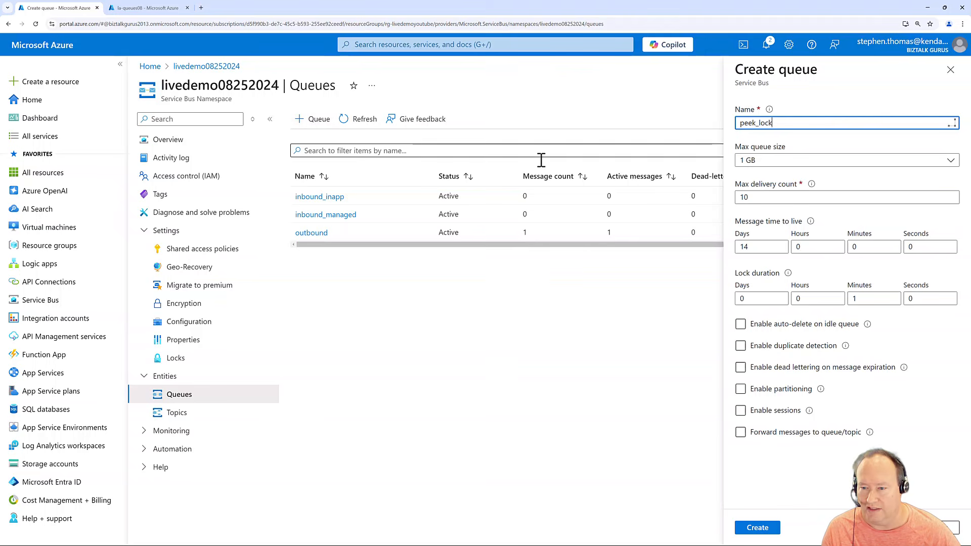
pyautogui.click(813, 197)
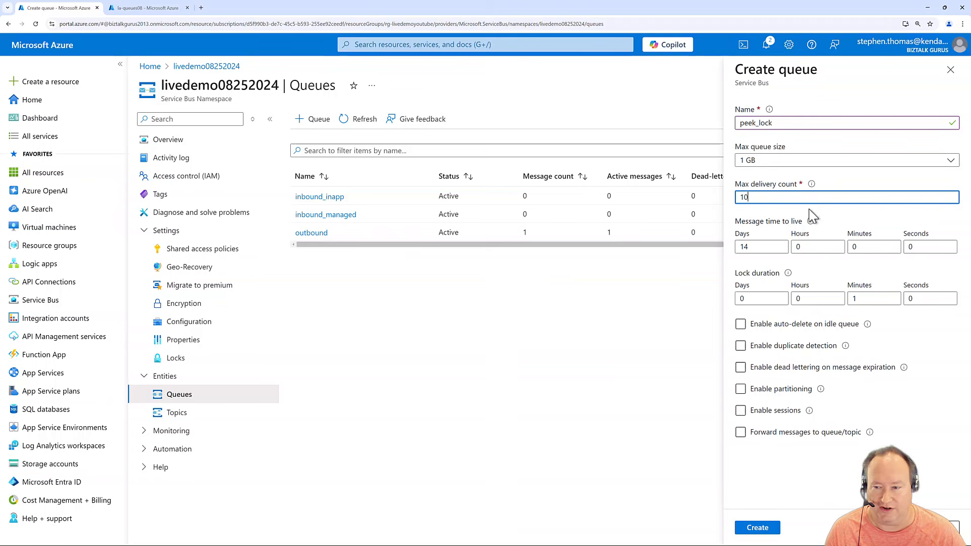
pyautogui.moveTo(811, 184)
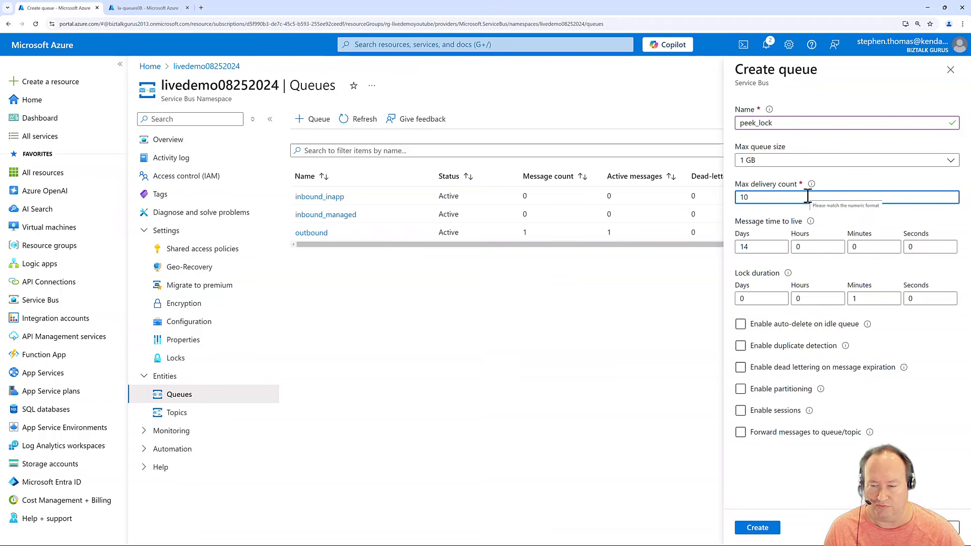
pyautogui.doubleClick(808, 197)
pyautogui.write('5')
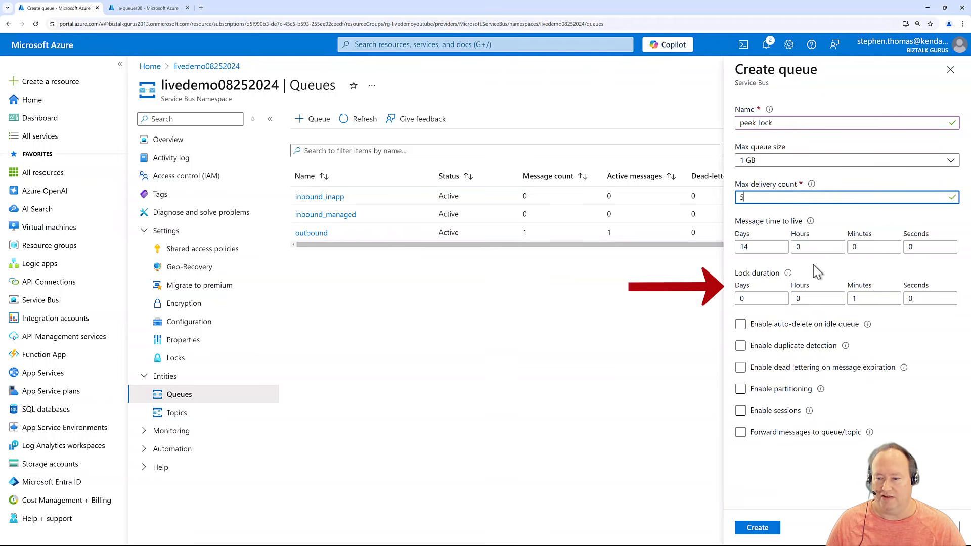
# Set the queue's lock duration to 0 minutes 30 seconds and create the queue.
pyautogui.doubleClick(863, 300)
pyautogui.write('0')
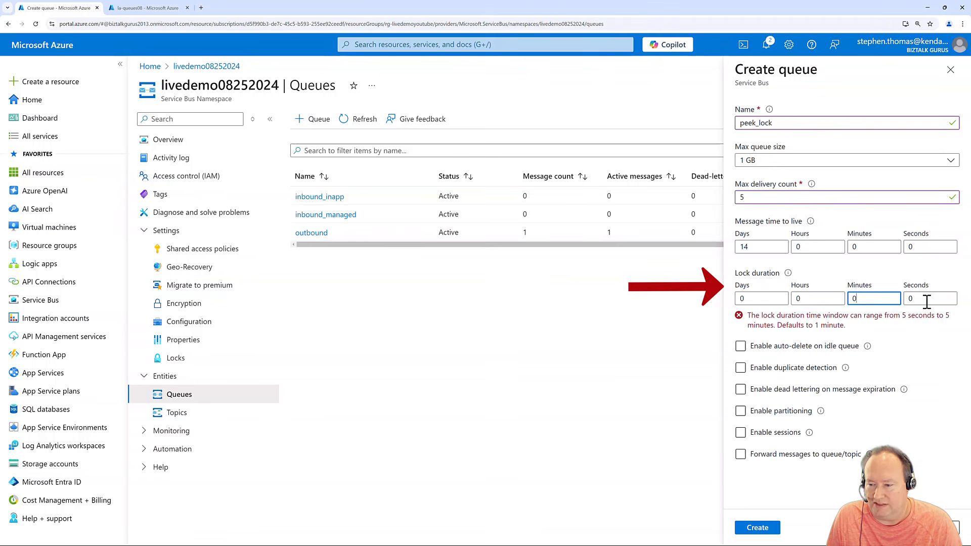
pyautogui.click(916, 299)
pyautogui.doubleClick(913, 298)
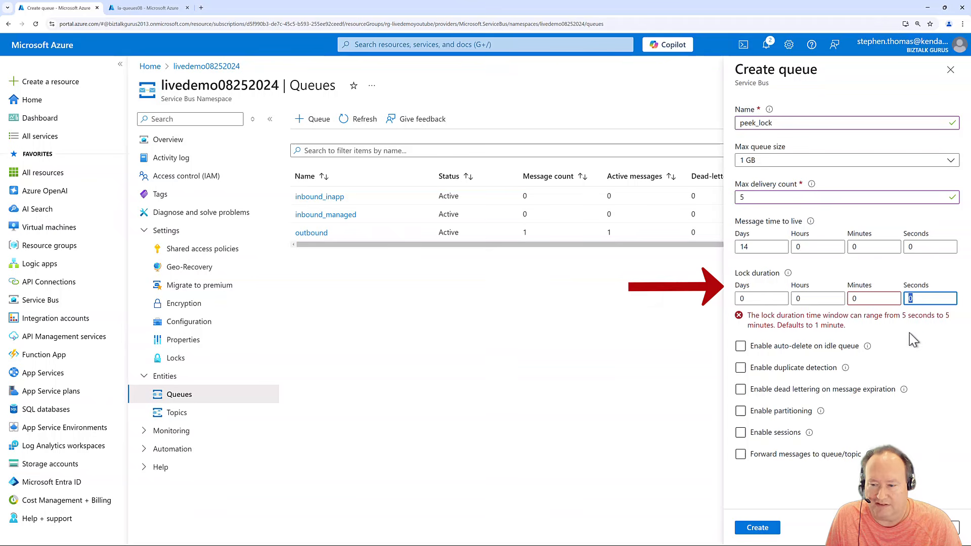
pyautogui.write('30')
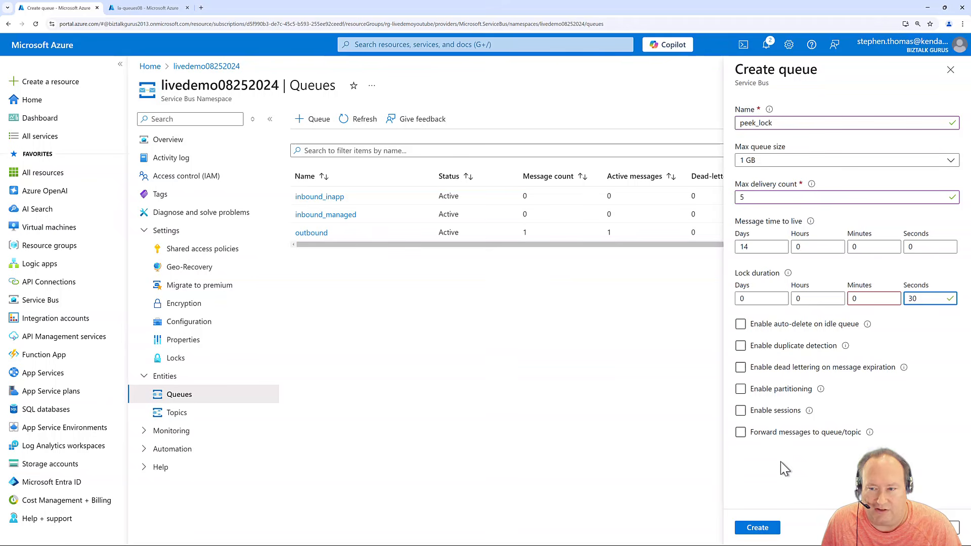
pyautogui.click(756, 536)
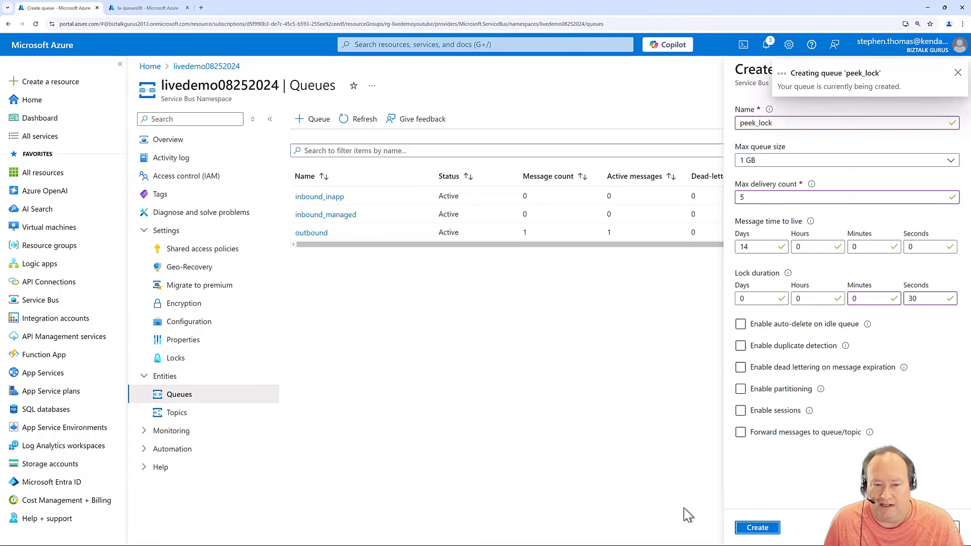
# Switch to the la-queues08 browser tab and open the peak_lock_demo workflow in the designer.
pyautogui.click(133, 8)
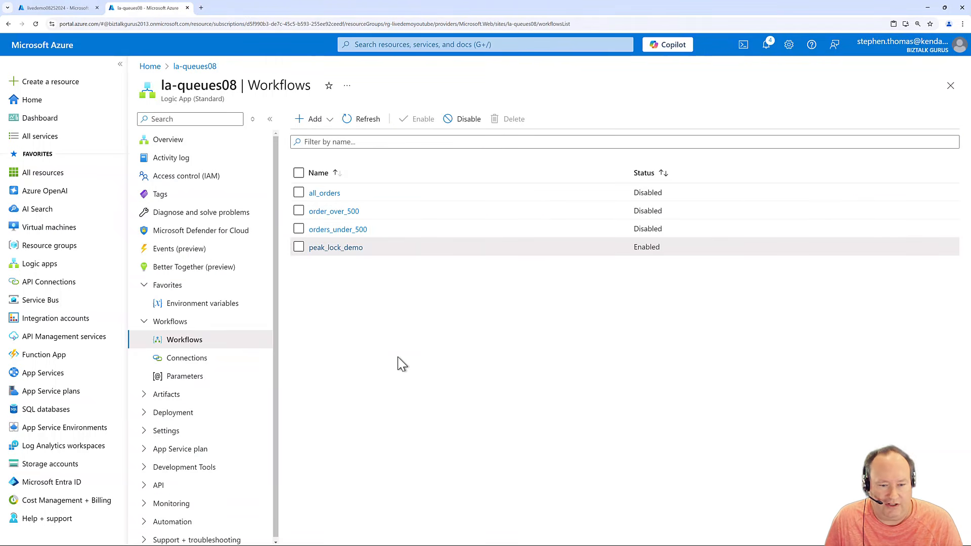
pyautogui.click(330, 248)
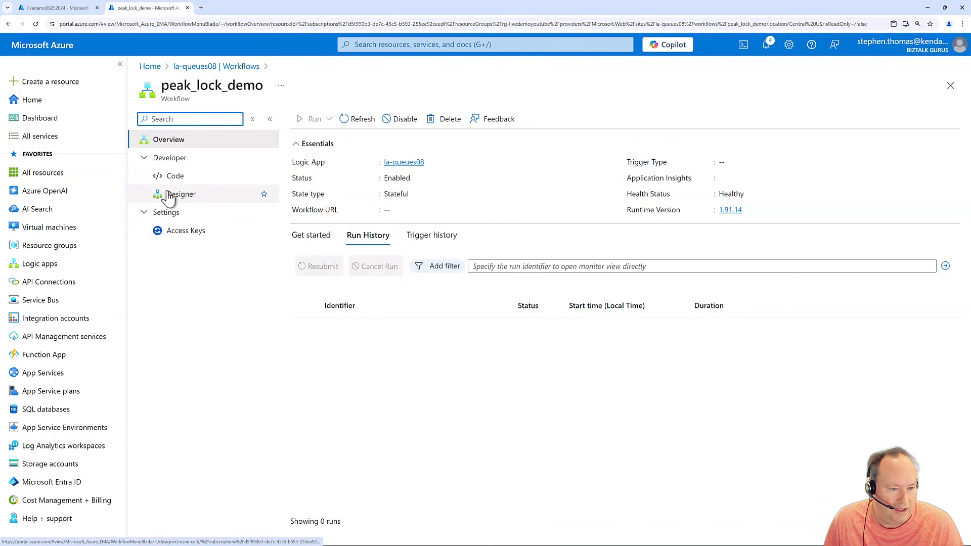
pyautogui.click(182, 199)
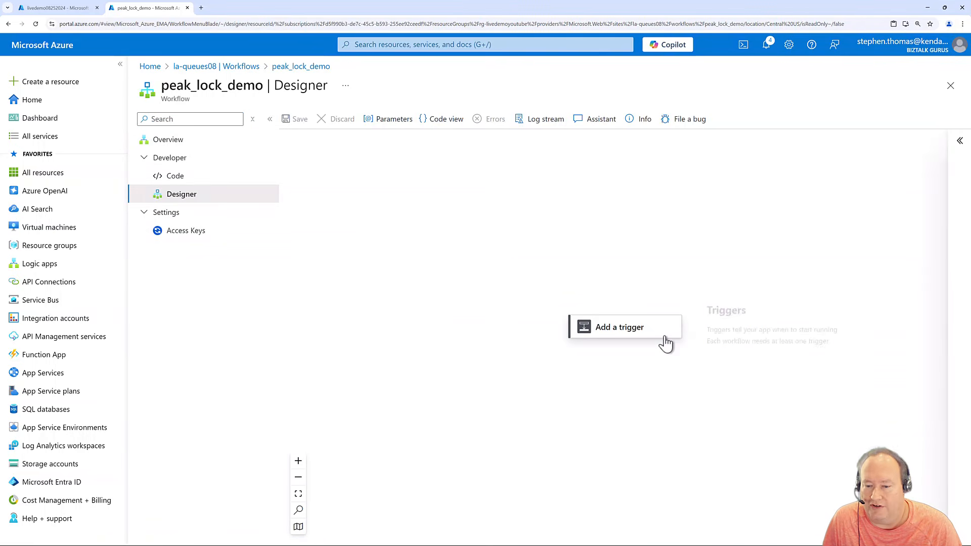
# Add the in-app Service Bus trigger "When messages are available in a queue (peek-lock)" to the workflow.
pyautogui.click(665, 343)
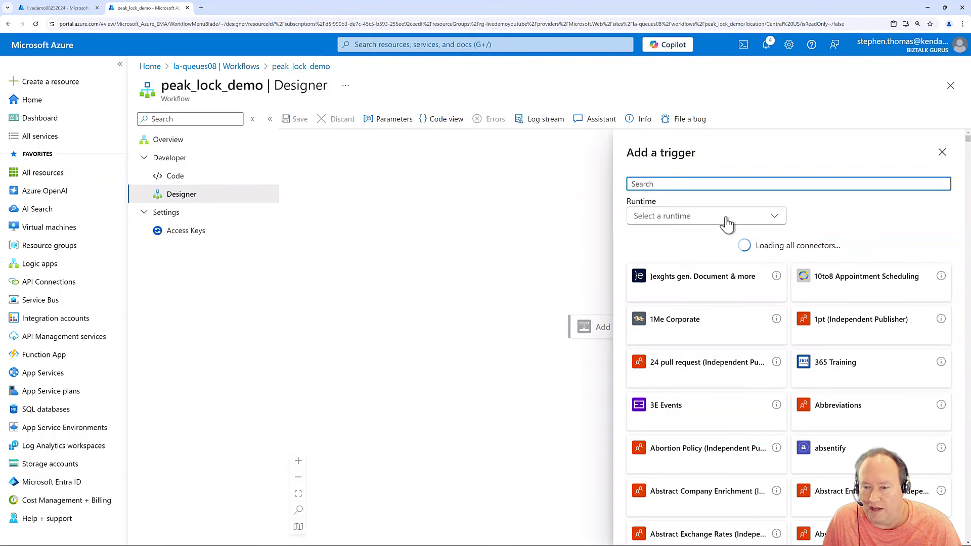
pyautogui.click(727, 222)
pyautogui.click(639, 240)
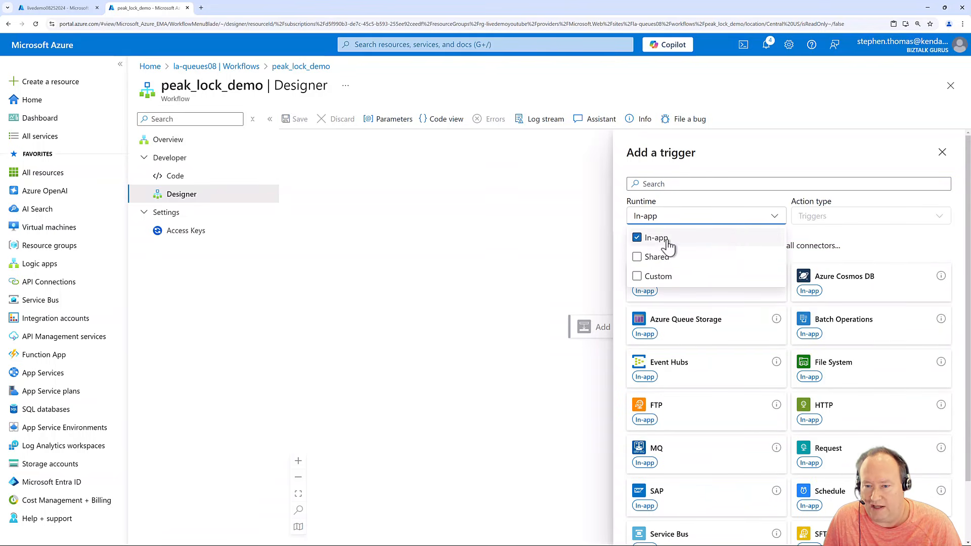
pyautogui.click(672, 183)
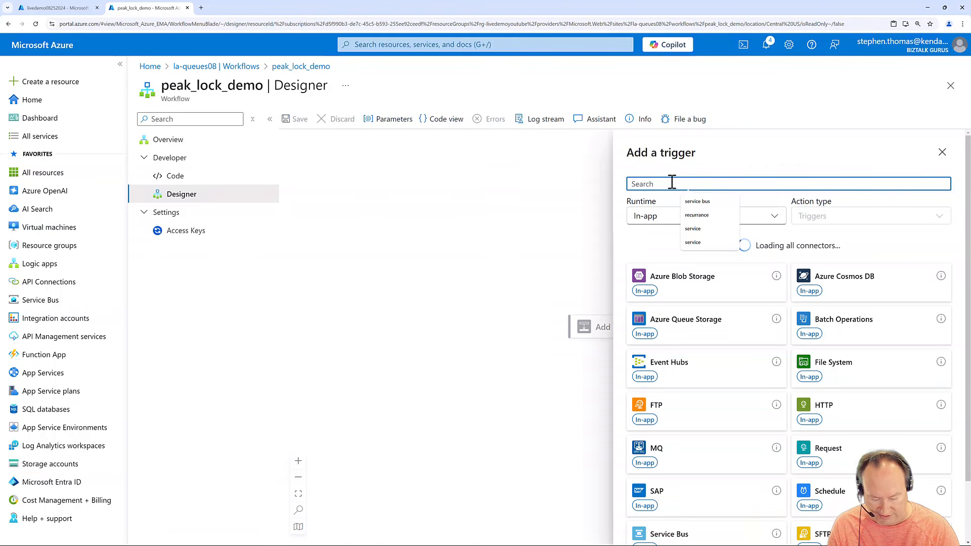
pyautogui.write('service')
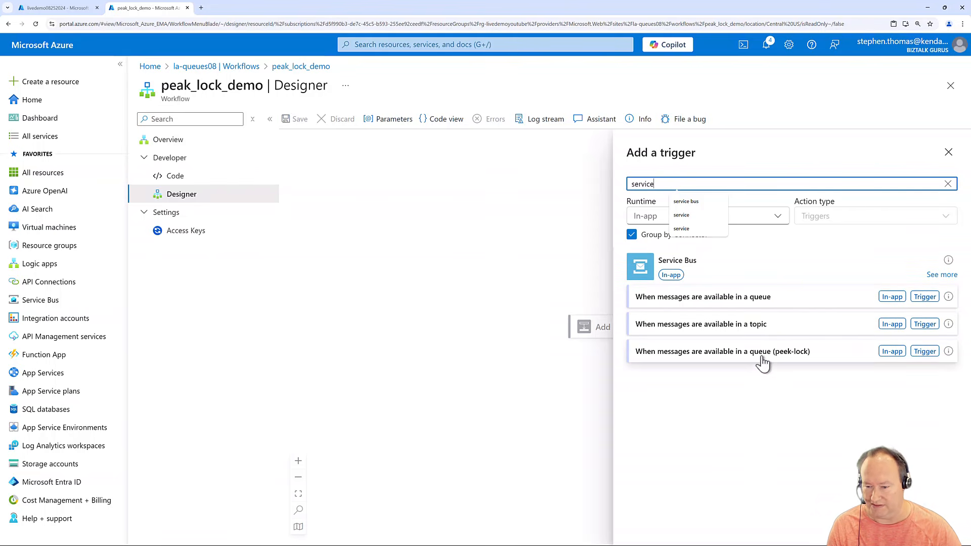
pyautogui.click(731, 357)
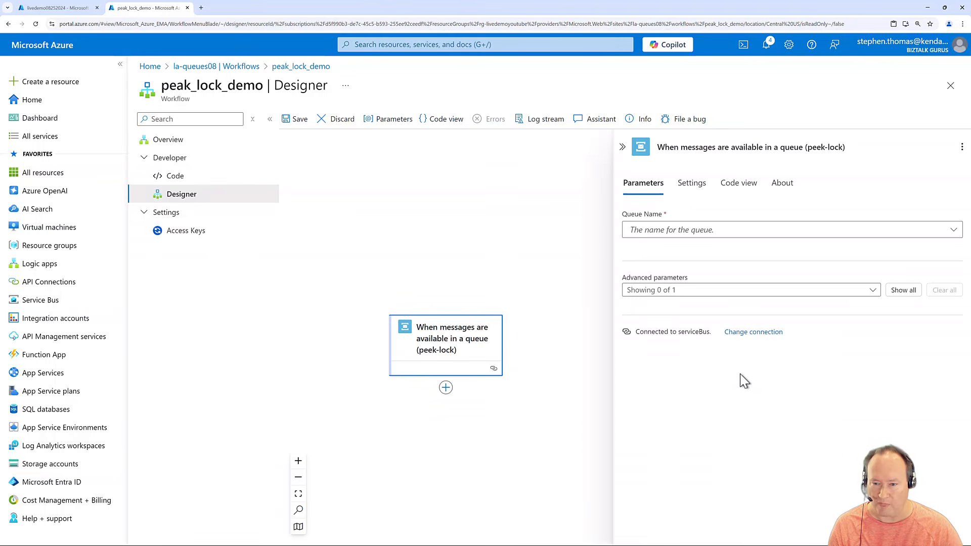
# Set the trigger's queue name to peek_lock and save the workflow.
pyautogui.click(698, 230)
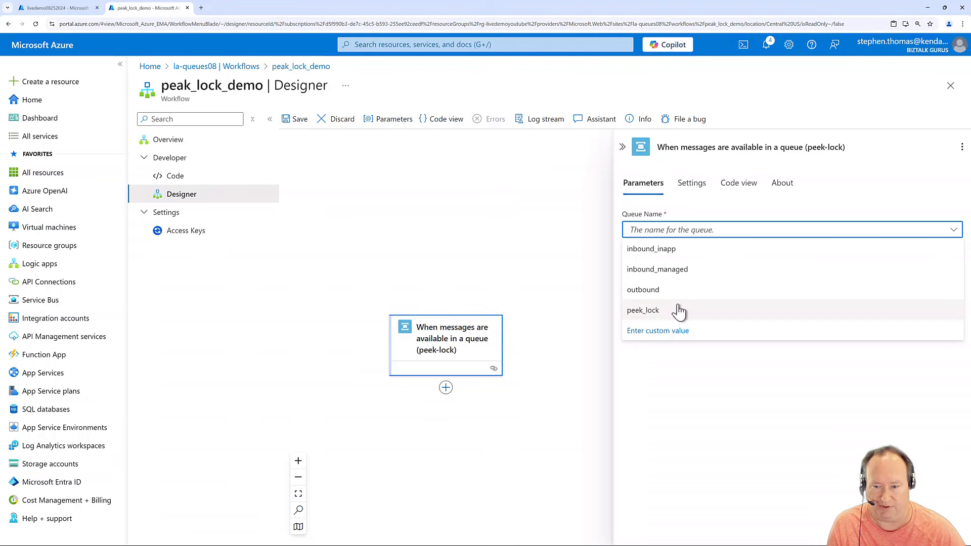
pyautogui.click(649, 314)
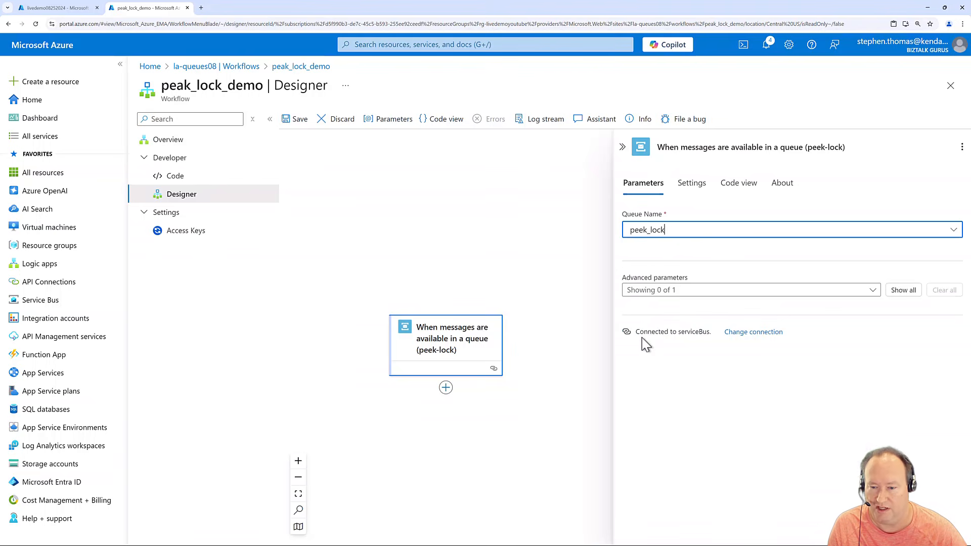
pyautogui.click(291, 127)
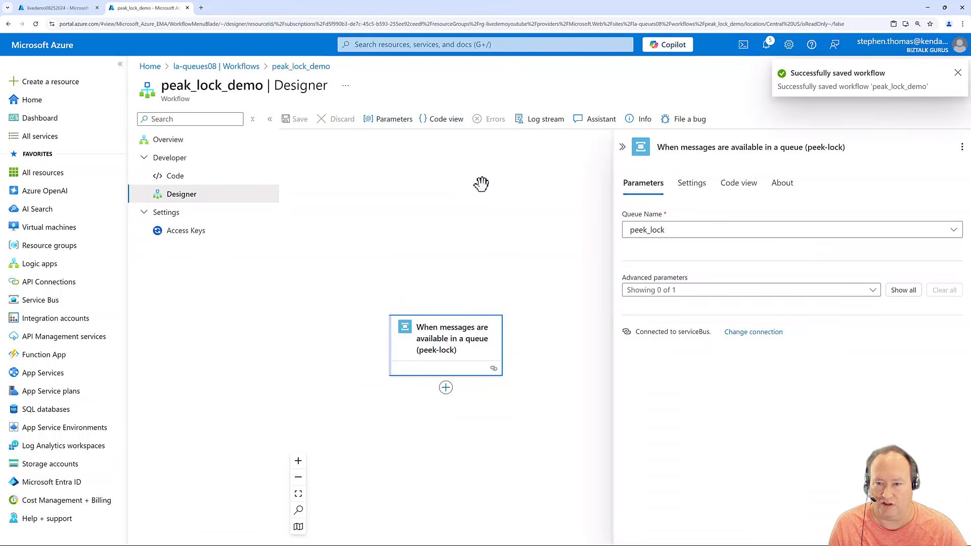
# Add an in-app HTTP action below the peek-lock trigger.
pyautogui.click(446, 388)
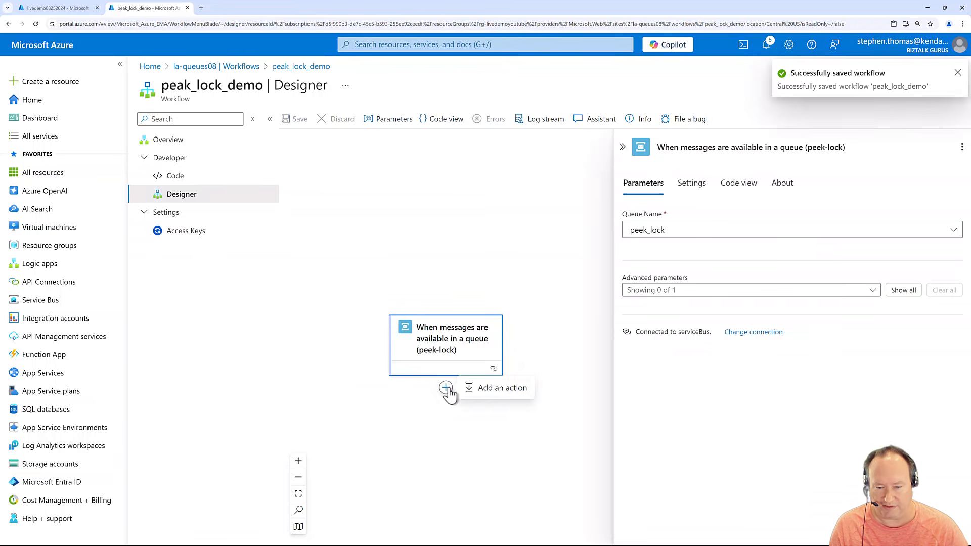
pyautogui.click(478, 389)
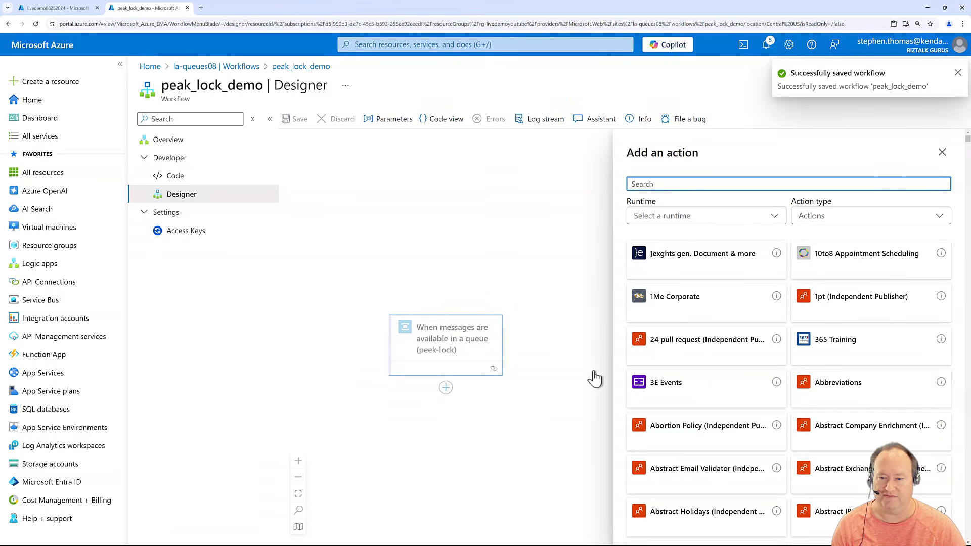
pyautogui.write('h')
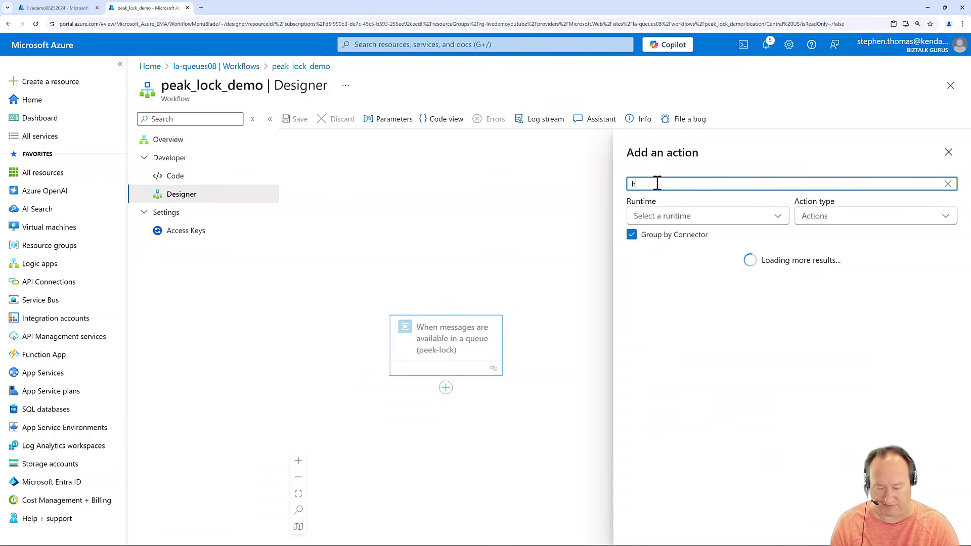
pyautogui.write('ttp')
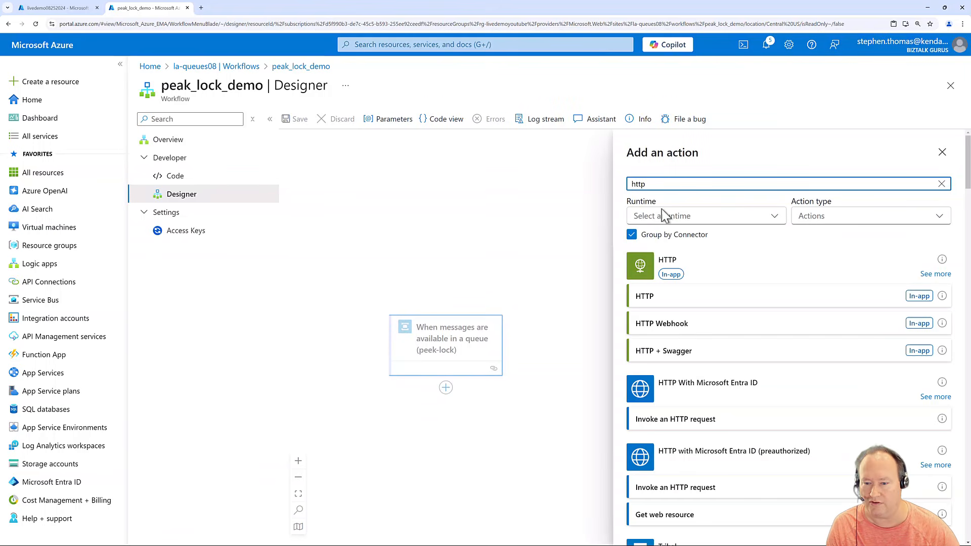
pyautogui.click(686, 304)
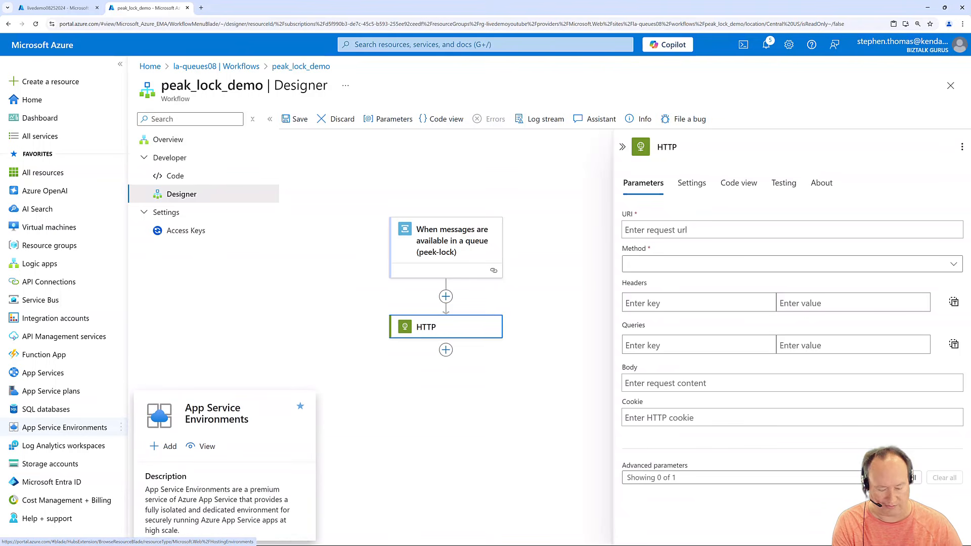
pyautogui.click(714, 232)
pyautogui.write('https://httpstat.us/200')
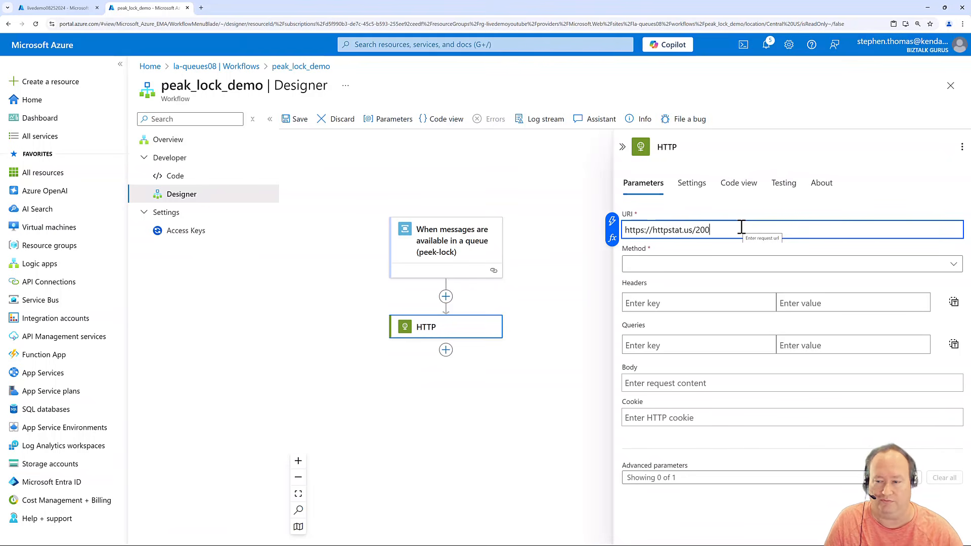
pyautogui.click(749, 271)
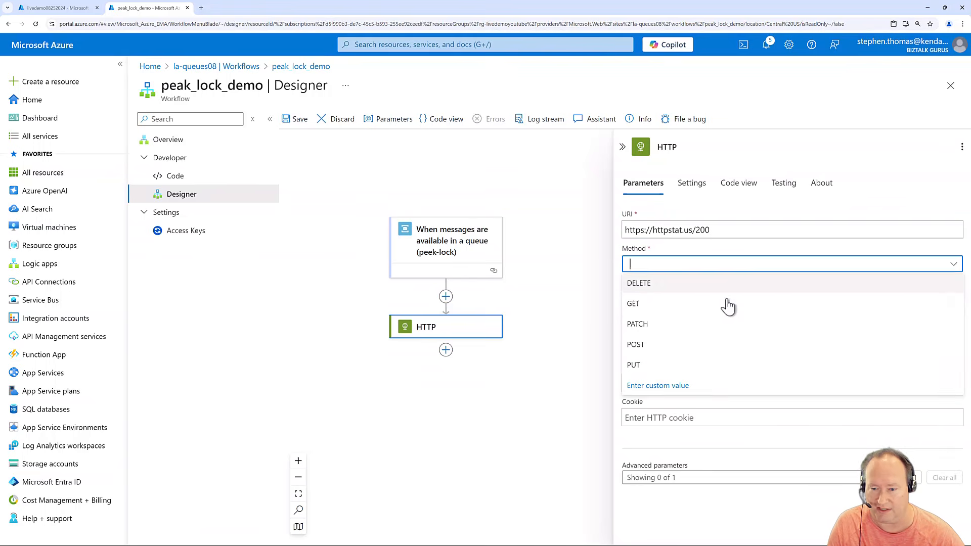
pyautogui.click(636, 345)
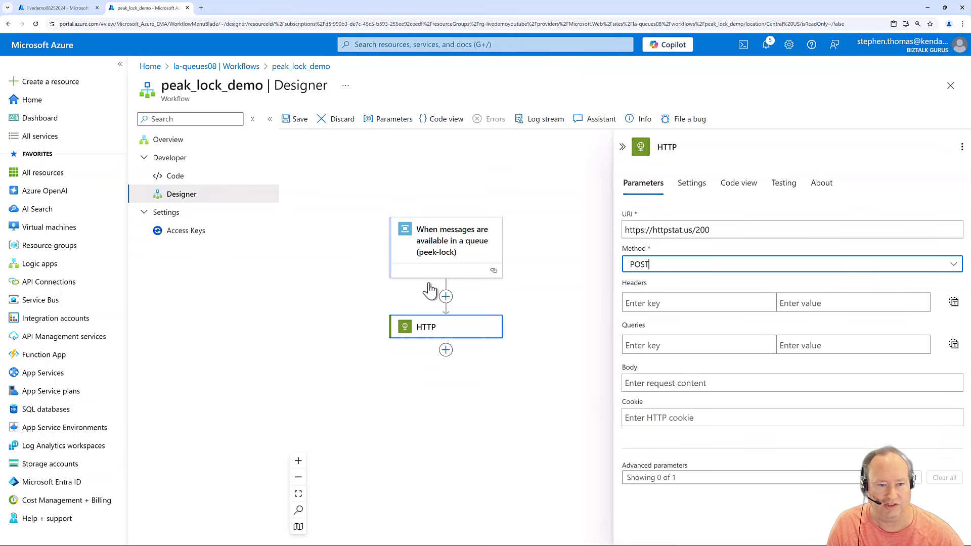
# Add the in-app Service Bus action "Complete the message in a queue" after the HTTP action and set its queue name to peek_lock.
pyautogui.click(446, 350)
pyautogui.click(473, 351)
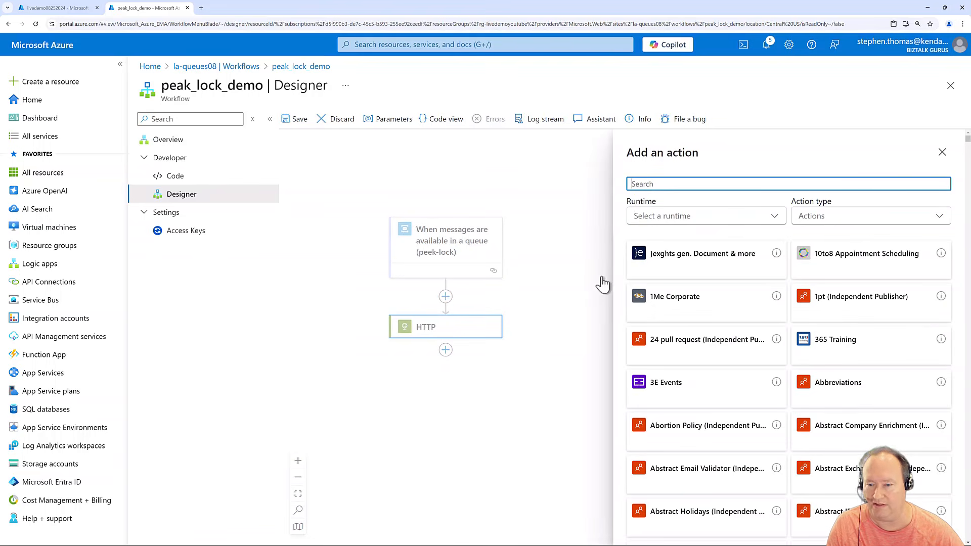
pyautogui.write('serviceu')
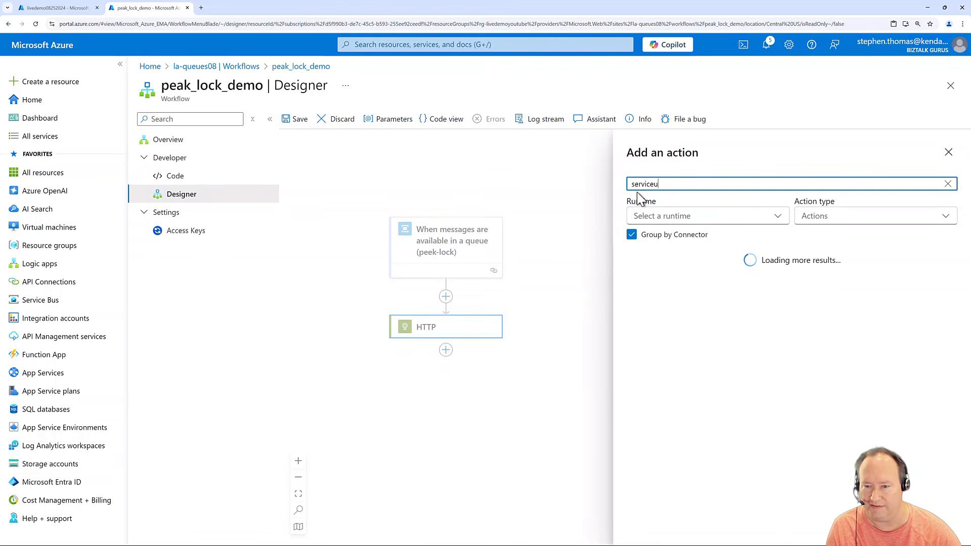
pyautogui.press('BackSpace')
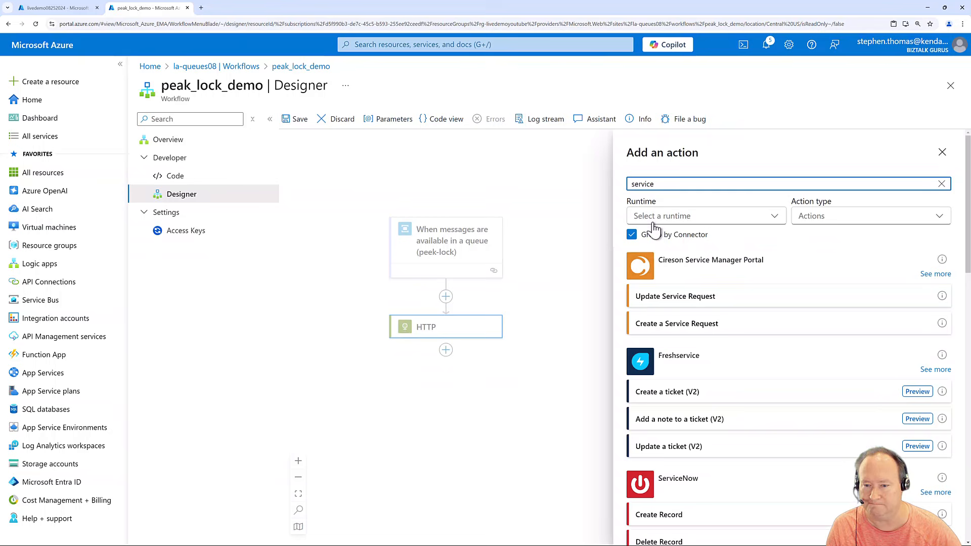
pyautogui.press('BackSpace')
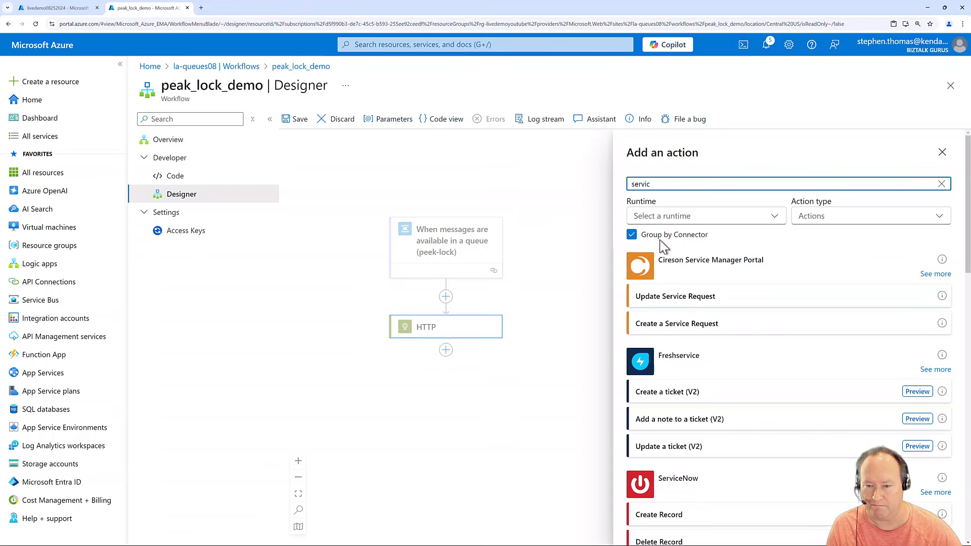
pyautogui.write('e bus')
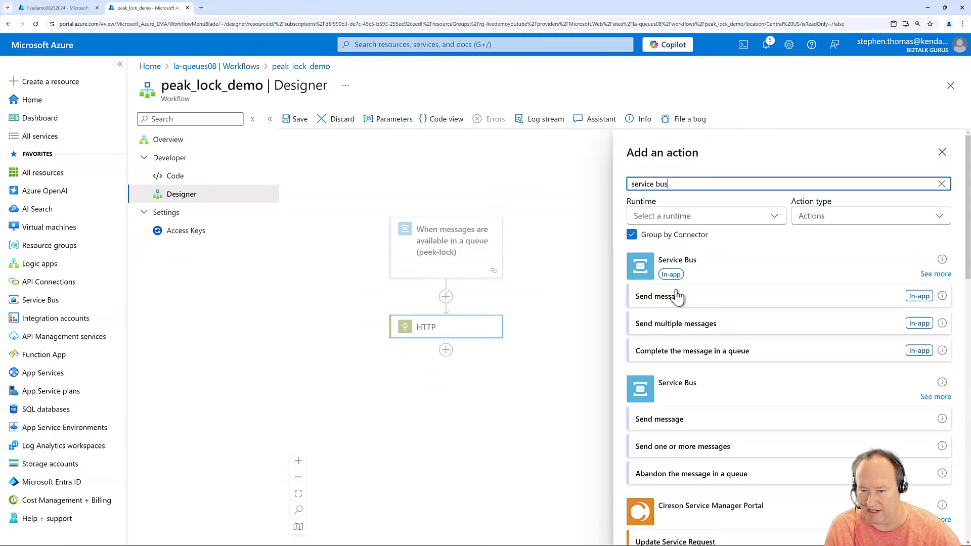
pyautogui.click(693, 362)
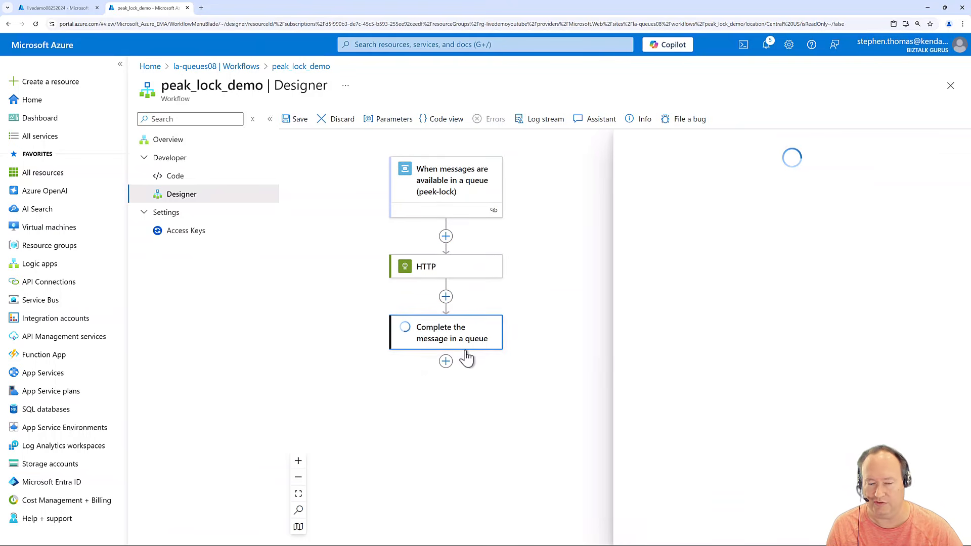
pyautogui.click(660, 232)
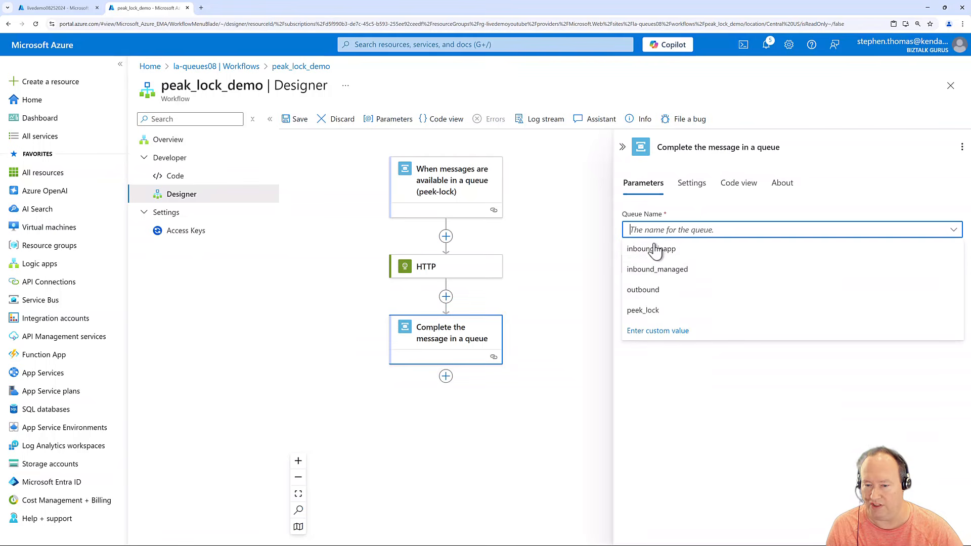
pyautogui.click(645, 310)
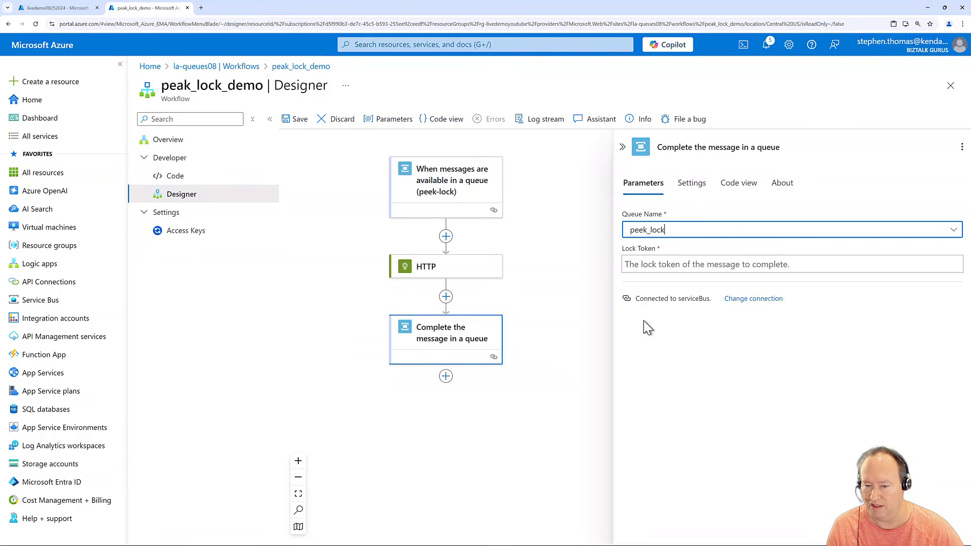
# Set the complete action's lock token to the peek-lock trigger's Lock Token dynamic content and save the workflow.
pyautogui.click(647, 263)
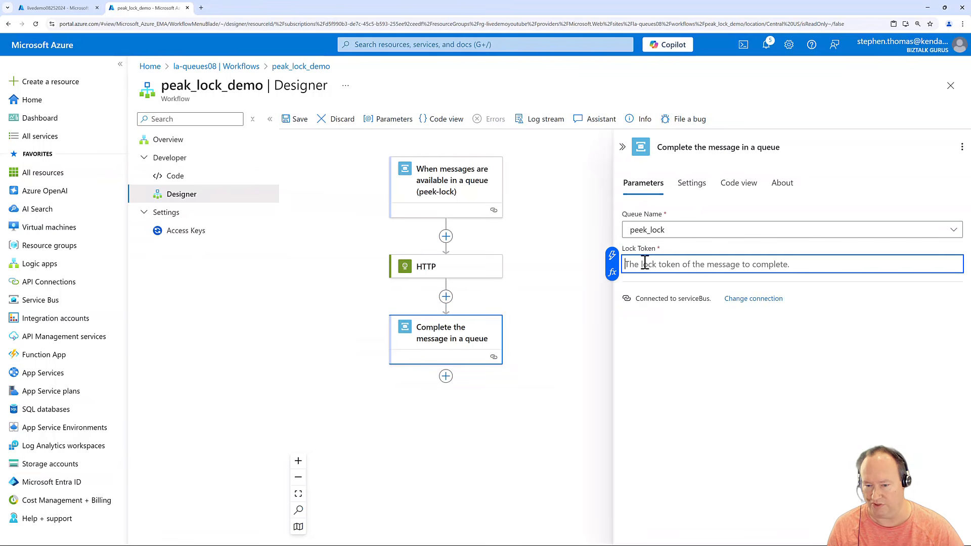
pyautogui.click(610, 264)
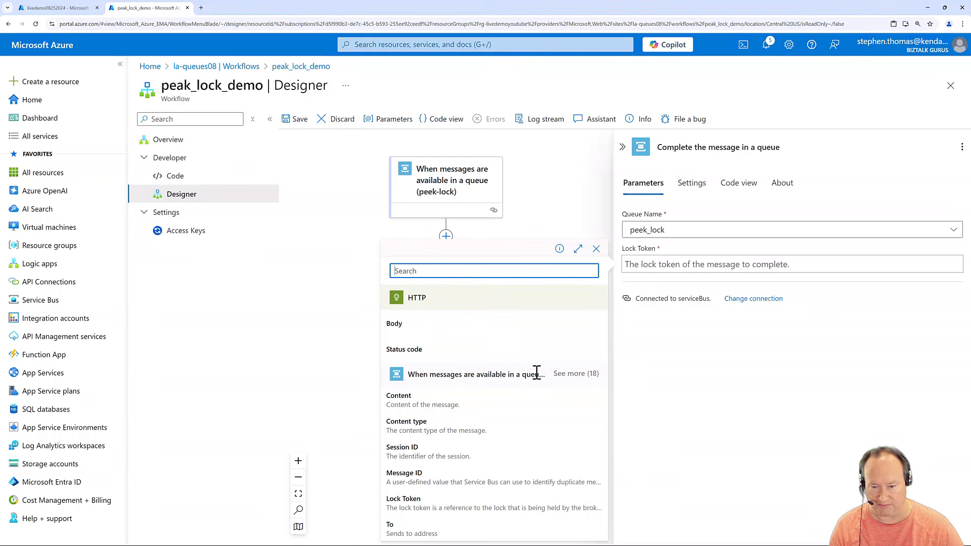
pyautogui.click(403, 503)
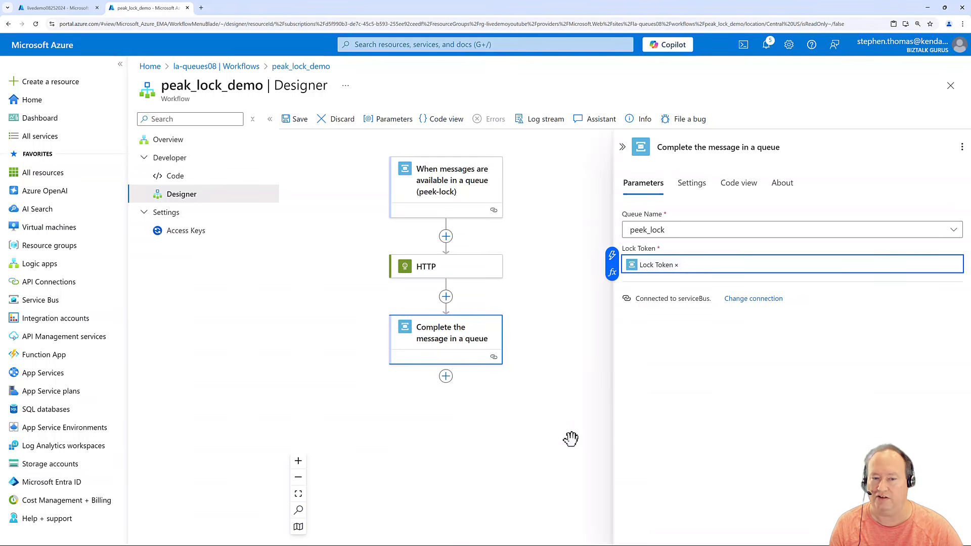
pyautogui.click(300, 122)
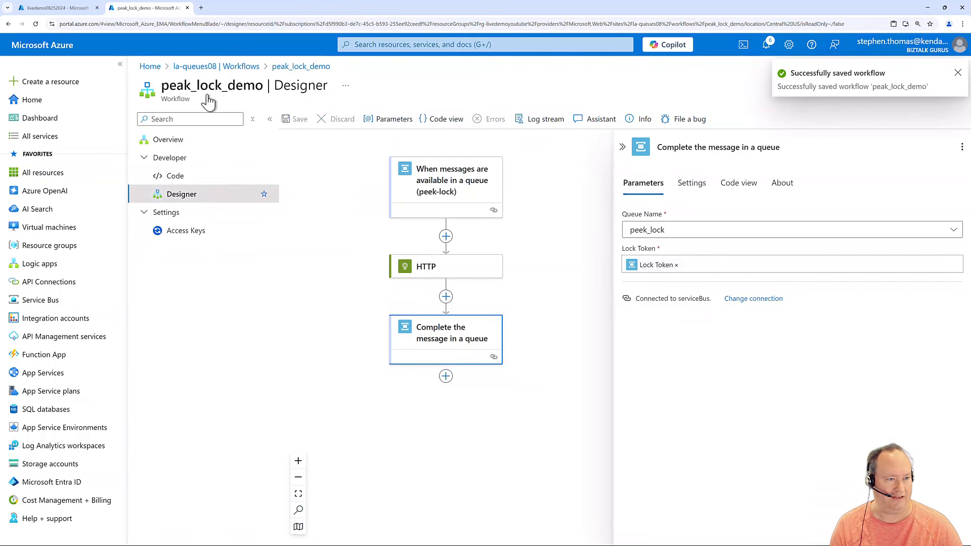
# Send a text/plain message with the body "Hi." to the peek_lock queue through its Service Bus Explorer.
pyautogui.click(67, 8)
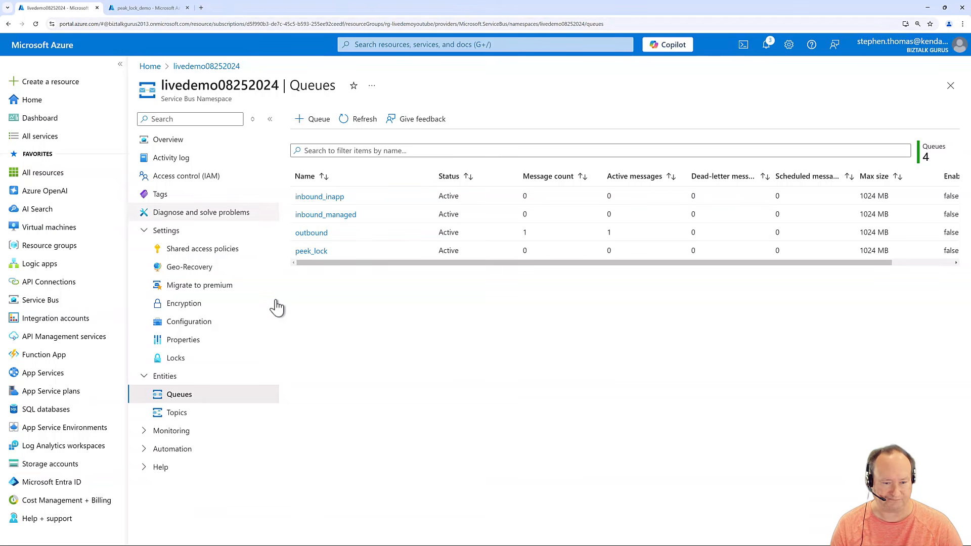
pyautogui.click(307, 253)
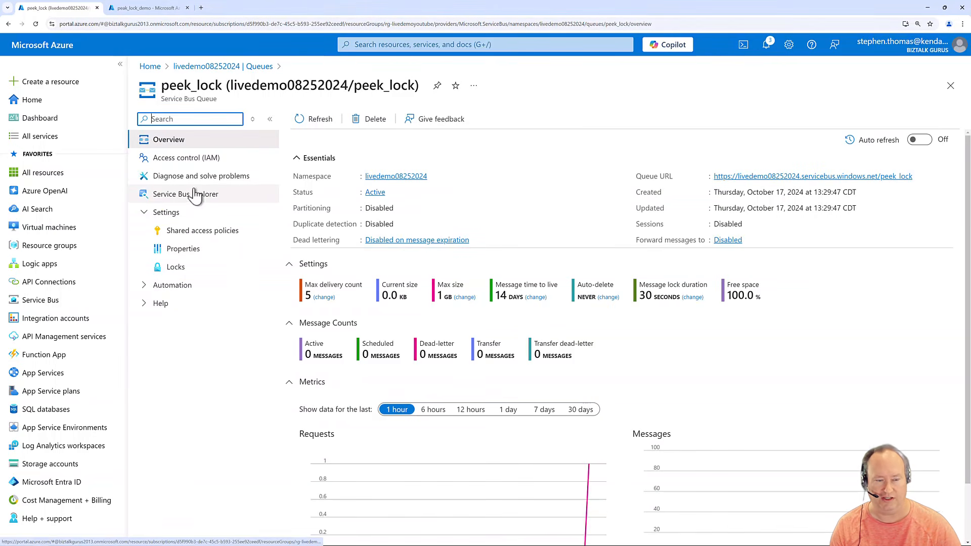
pyautogui.click(196, 198)
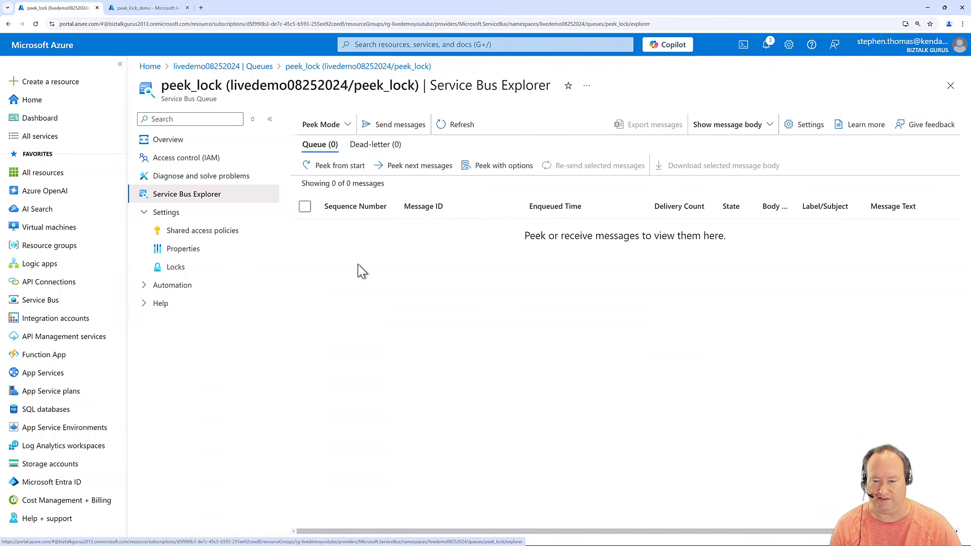
pyautogui.click(386, 126)
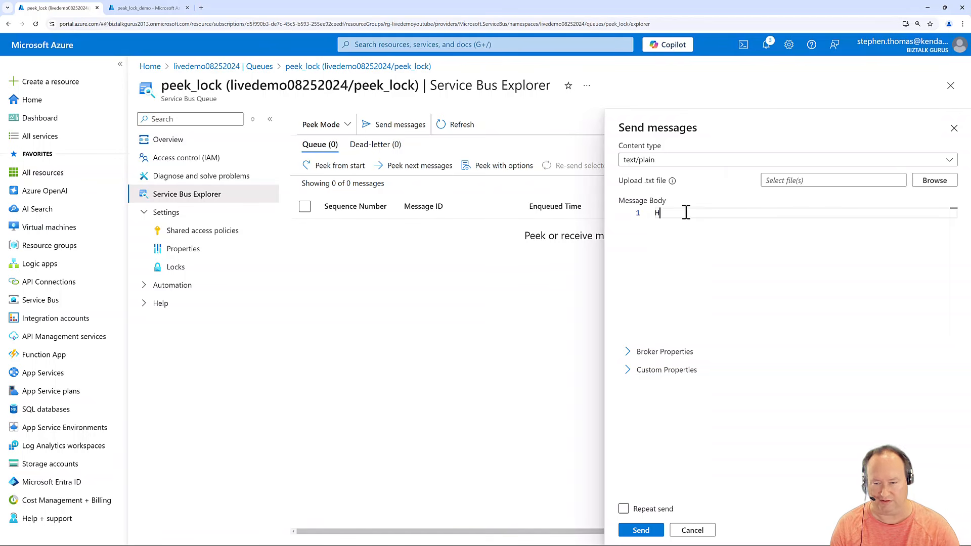
pyautogui.click(641, 530)
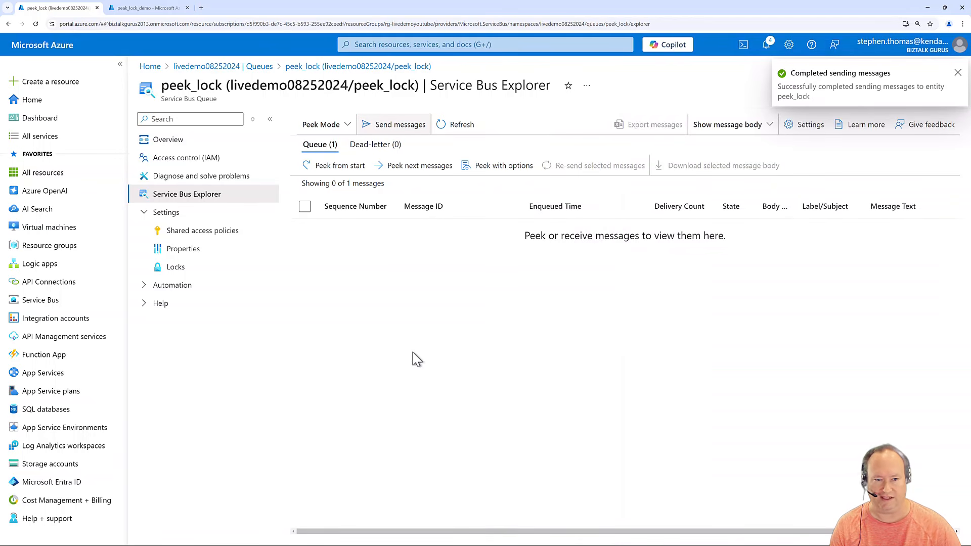
# Peek the peek_lock queue's messages from the start in Peek Mode.
pyautogui.click(323, 132)
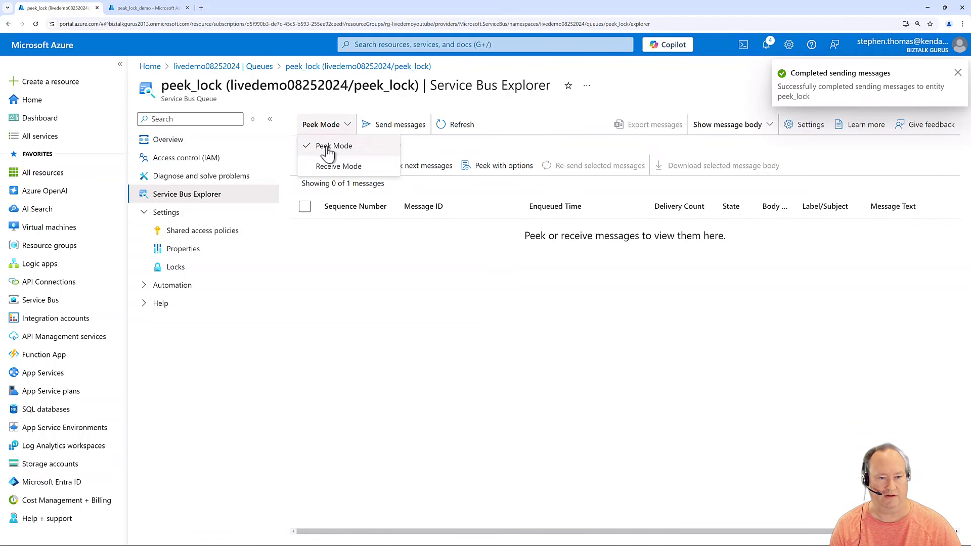
pyautogui.click(328, 147)
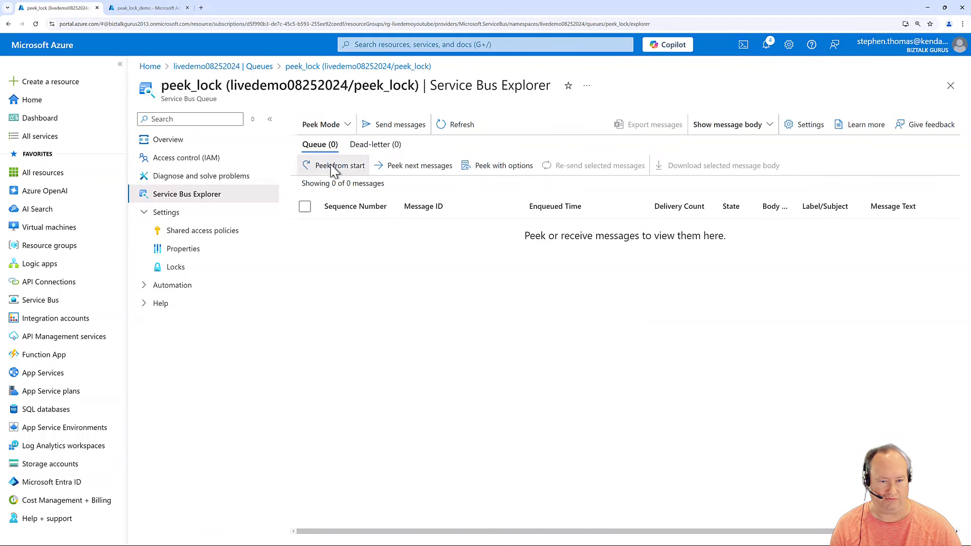
pyautogui.click(333, 167)
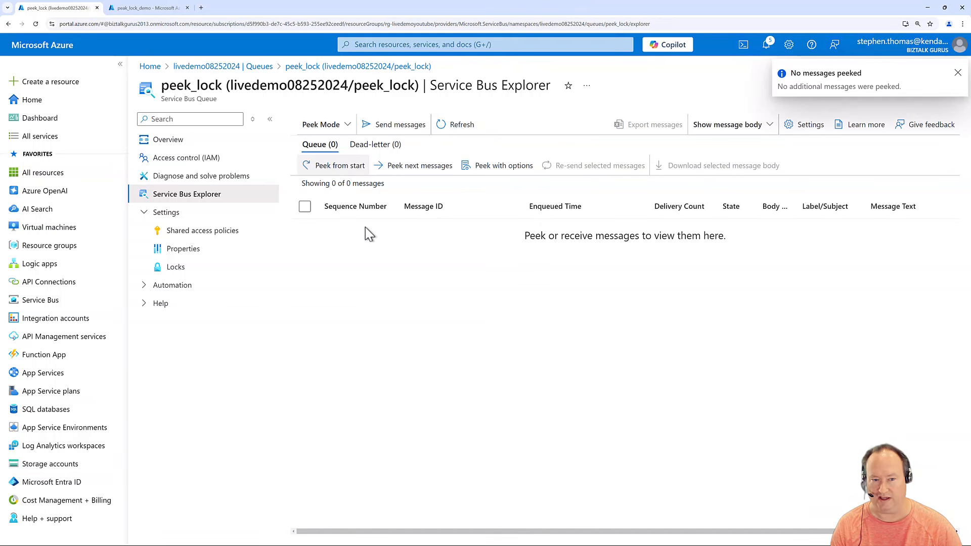
# Inspect the peak_lock_demo run in its run history and check the peek_lock queue for remaining messages.
pyautogui.click(152, 8)
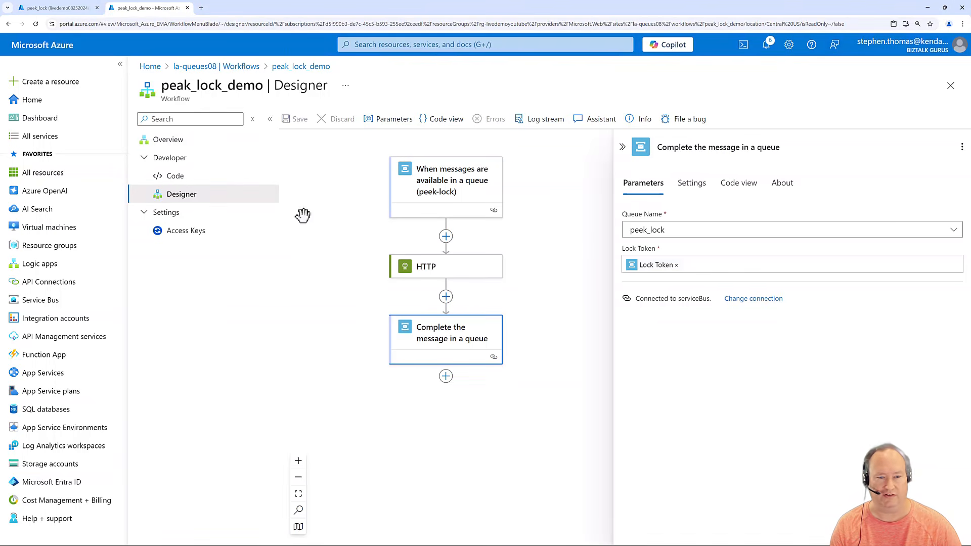
pyautogui.click(170, 141)
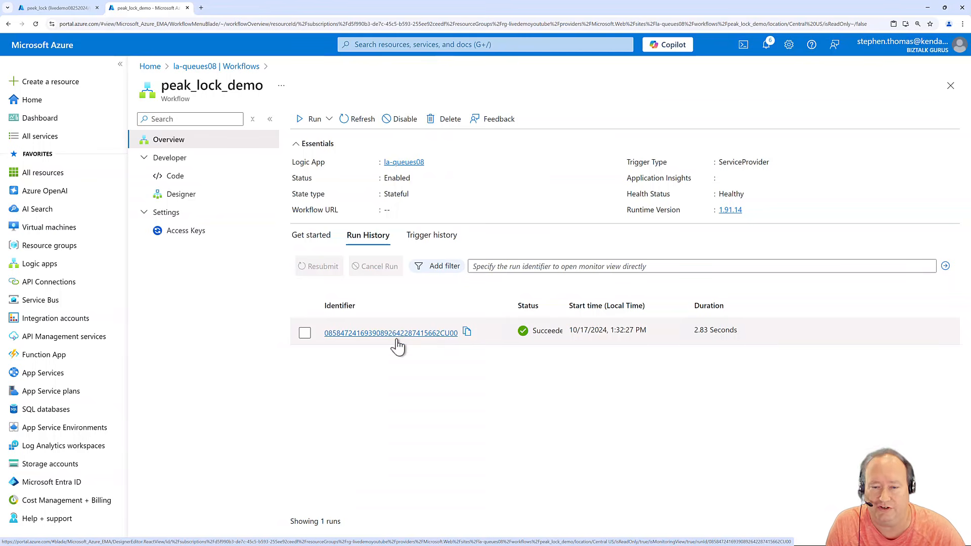
pyautogui.click(436, 334)
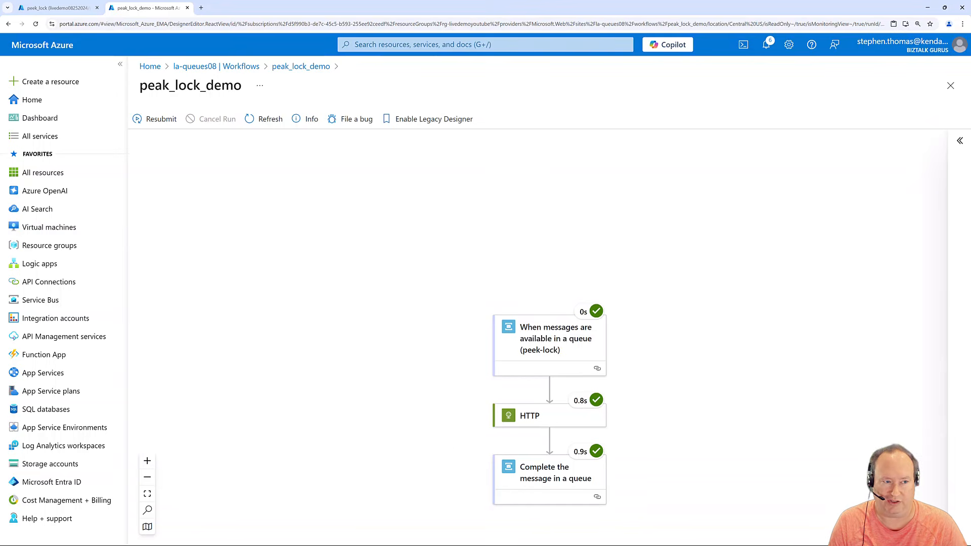
pyautogui.click(30, 7)
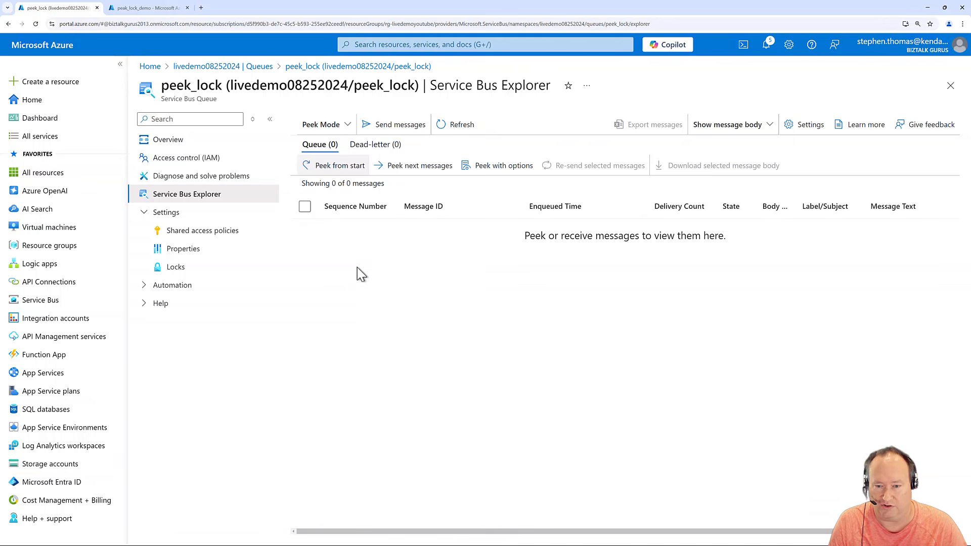
pyautogui.click(168, 12)
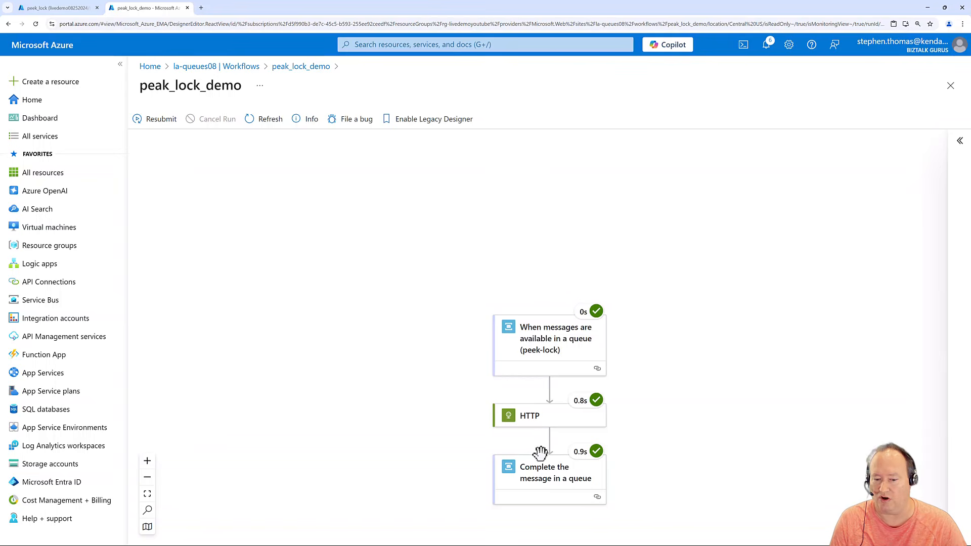
pyautogui.click(289, 70)
pyautogui.click(182, 197)
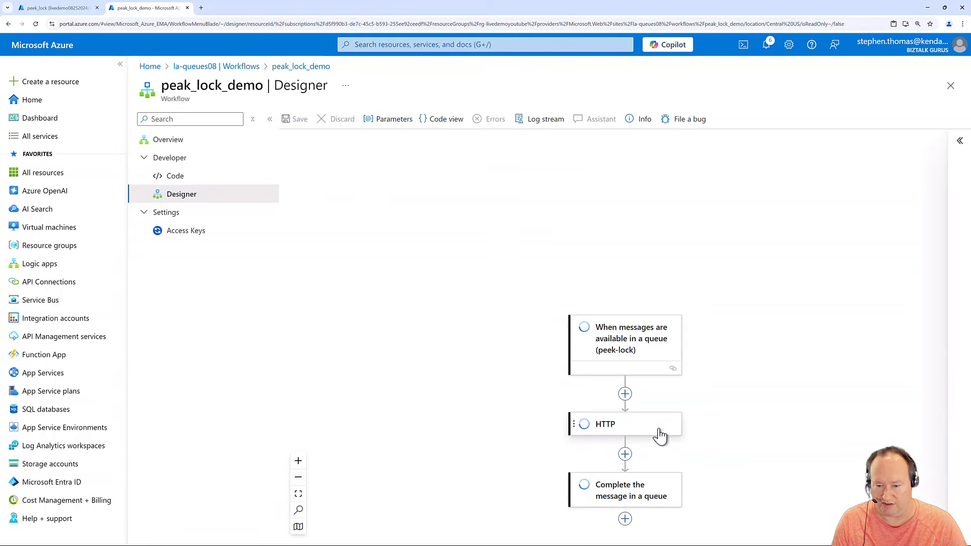
pyautogui.click(660, 435)
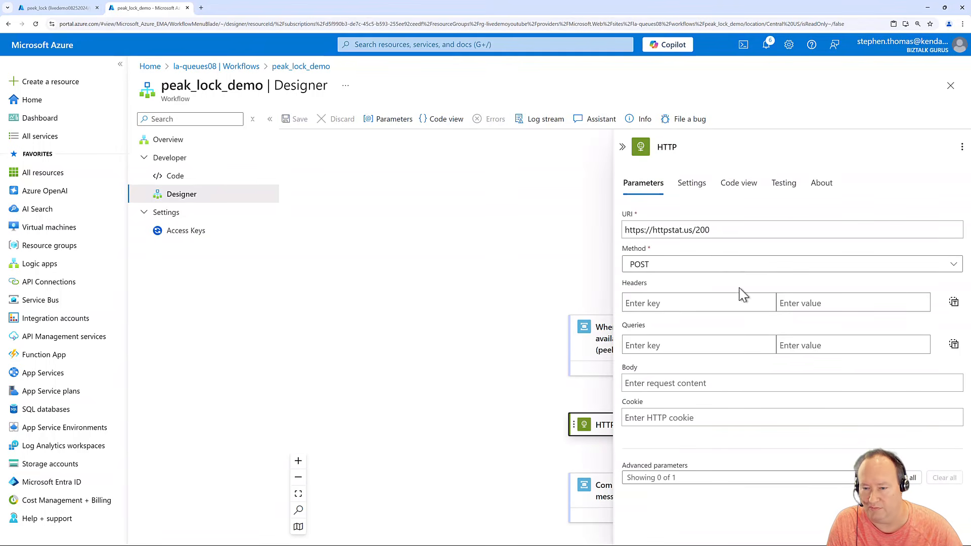
pyautogui.moveTo(697, 230); pyautogui.dragTo(717, 231)
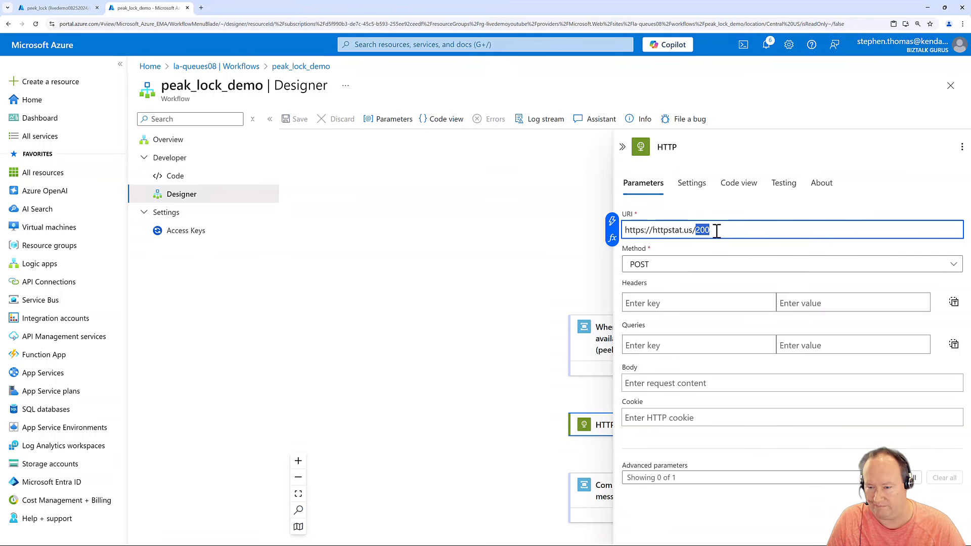
pyautogui.write('500')
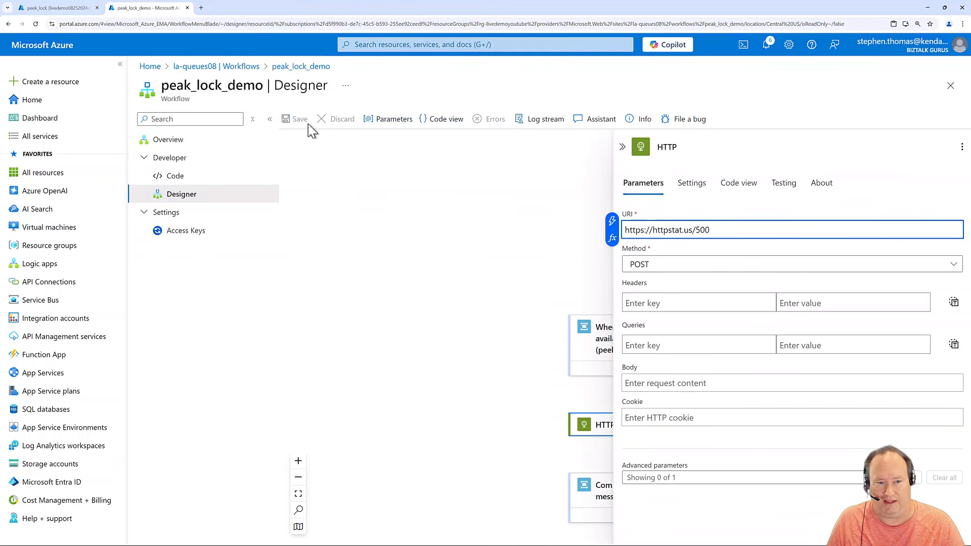
pyautogui.click(298, 121)
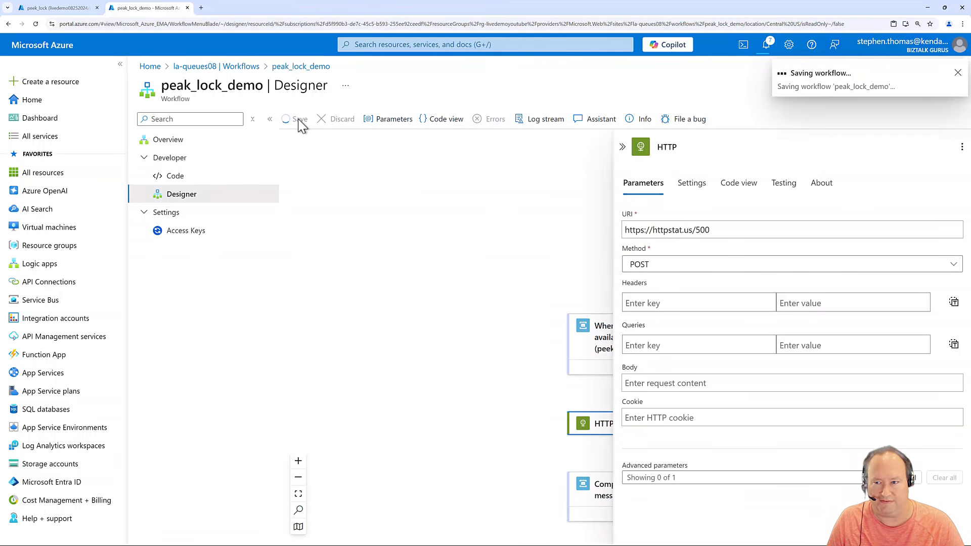
# Send a text/plain message with the body "Hi Error Case" to the peek_lock queue and refresh the queue.
pyautogui.click(76, 7)
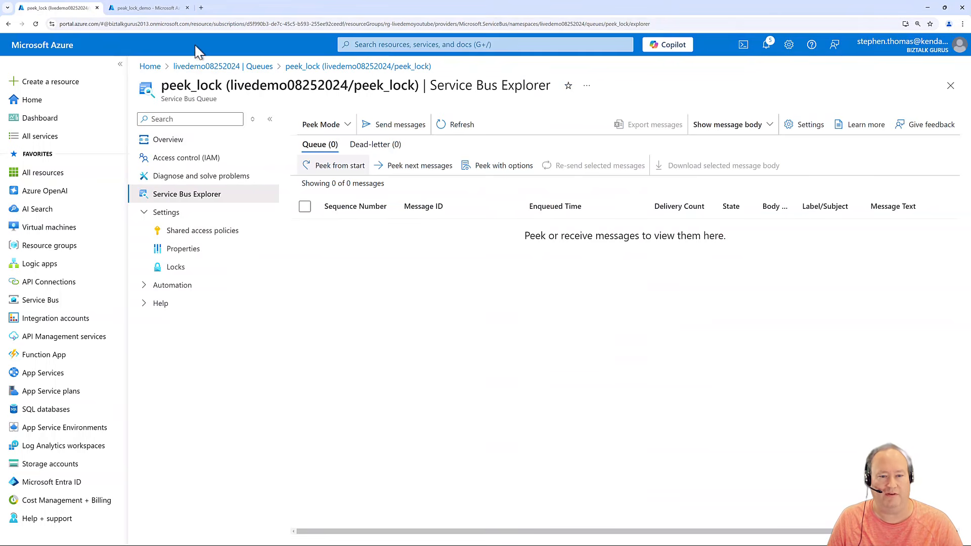
pyautogui.click(403, 128)
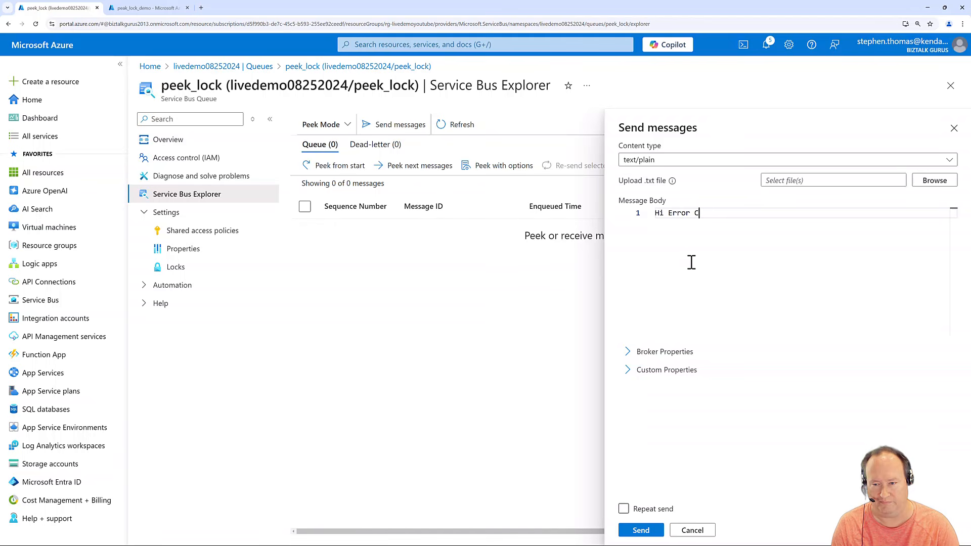
pyautogui.click(642, 532)
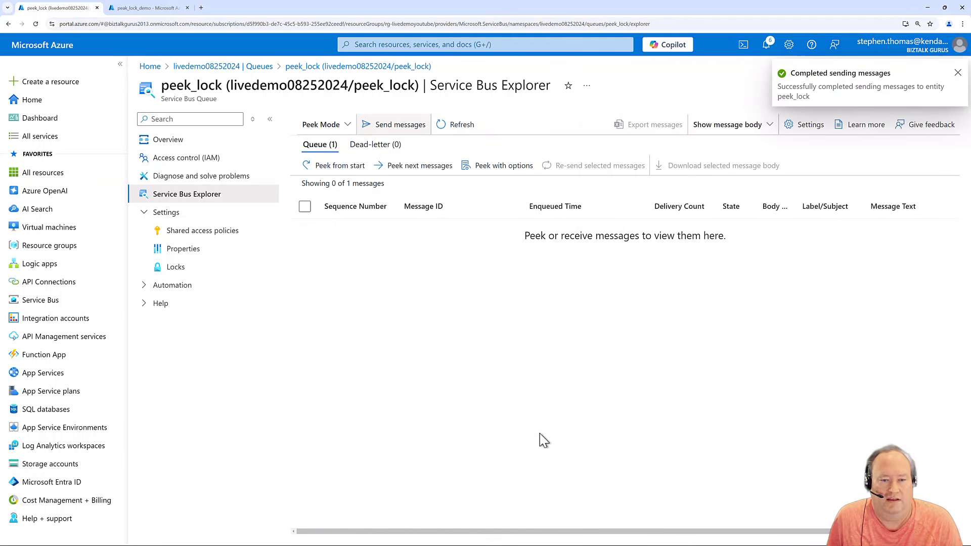
pyautogui.click(453, 131)
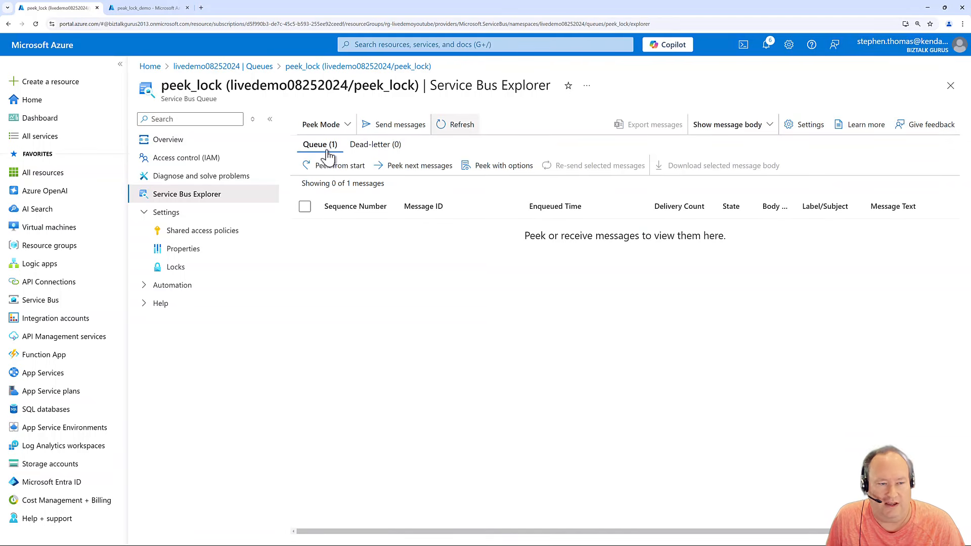
# Refresh the peak_lock_demo run history and open the newest run to examine its action statuses.
pyautogui.click(135, 11)
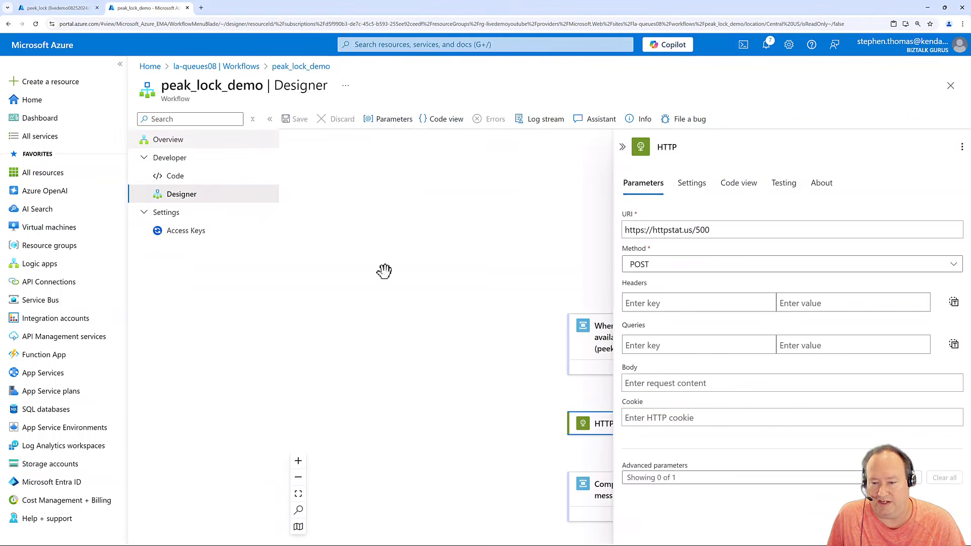
pyautogui.click(622, 147)
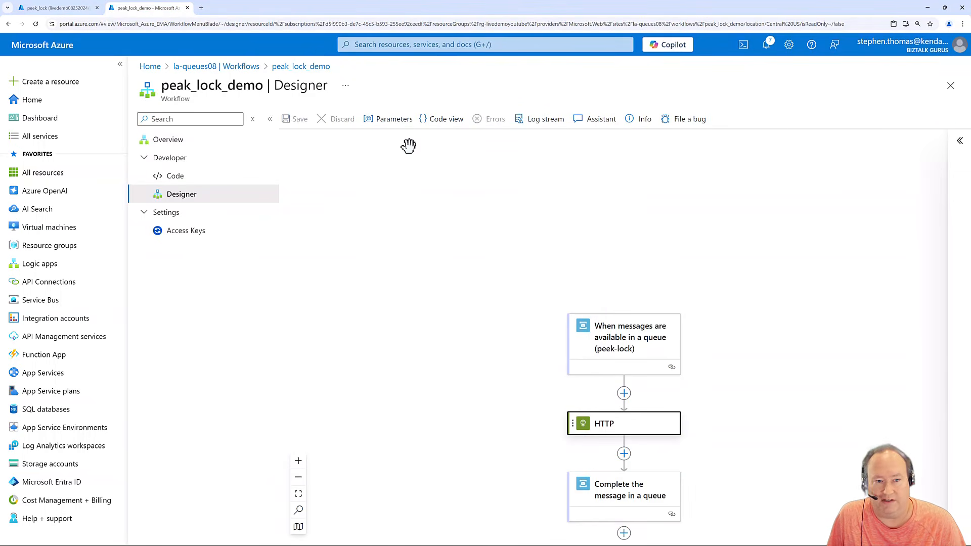
pyautogui.click(159, 145)
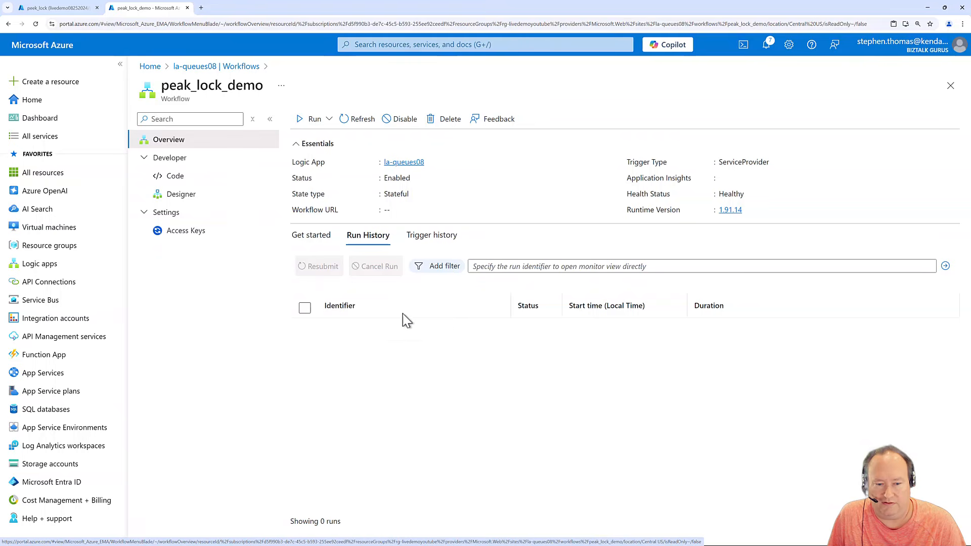
pyautogui.click(370, 123)
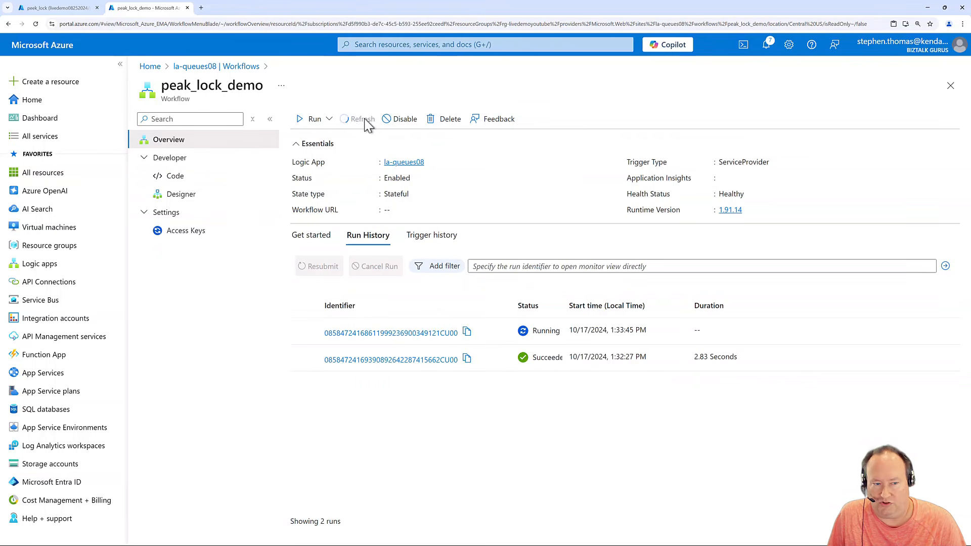
pyautogui.click(380, 334)
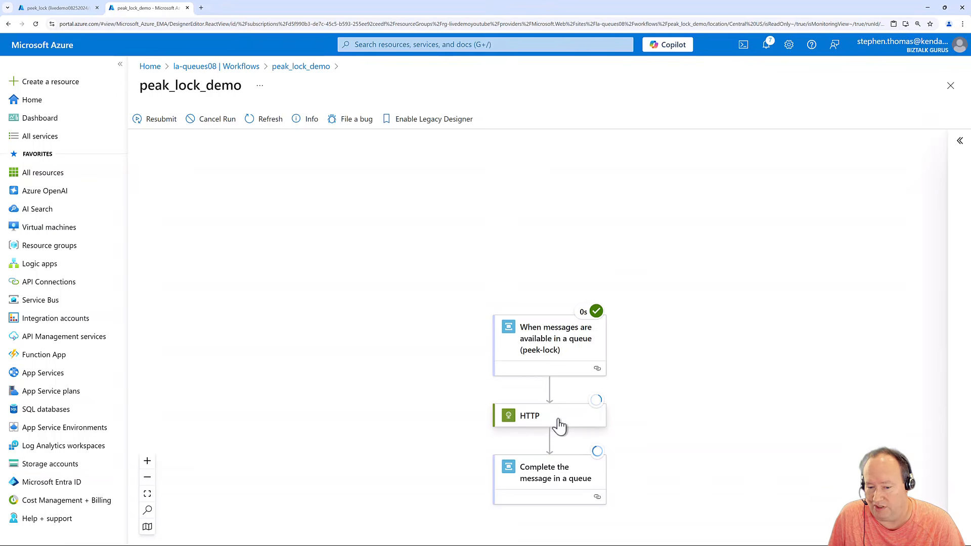
pyautogui.moveTo(558, 426); pyautogui.dragTo(553, 407)
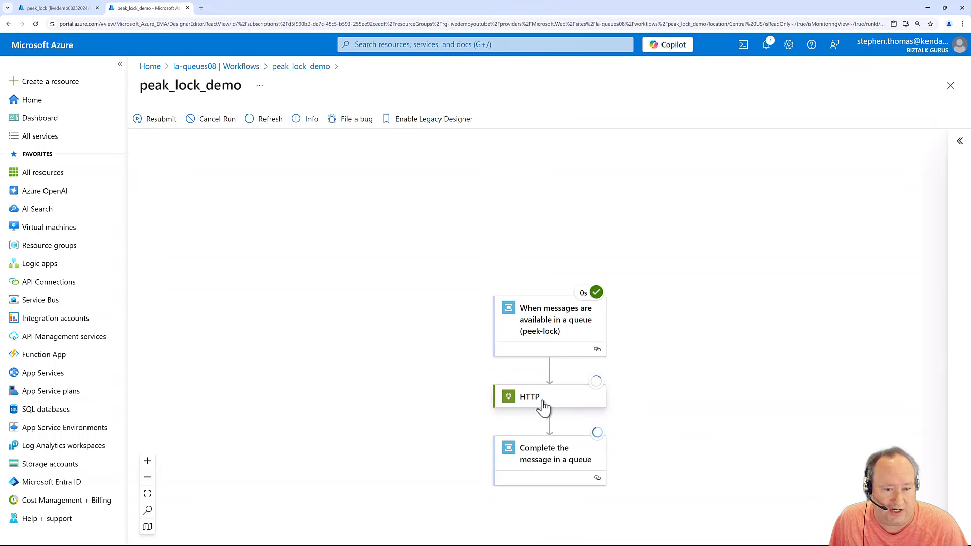
# Refresh the workflow's run history for repeated runs and check the message's delivery count in the peek_lock queue.
pyautogui.click(284, 67)
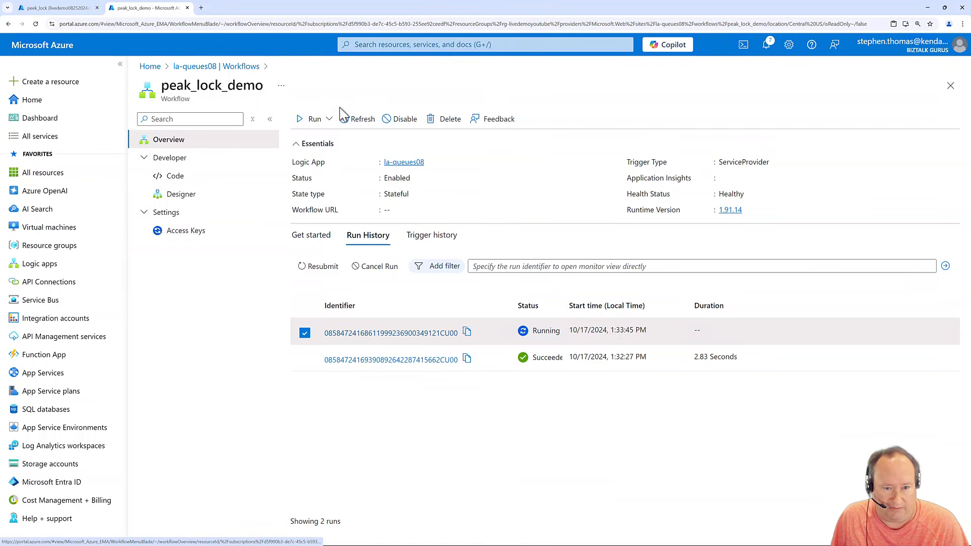
pyautogui.click(356, 121)
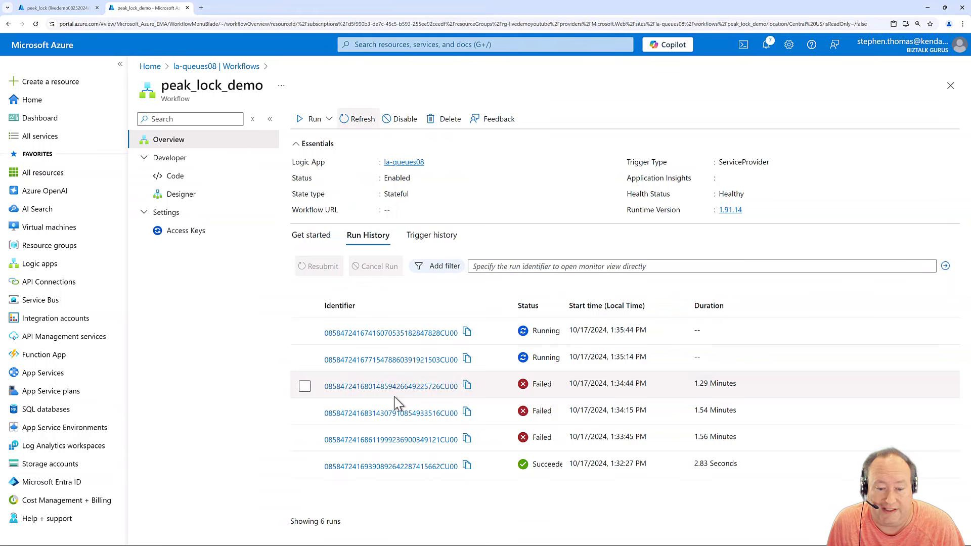
pyautogui.click(65, 12)
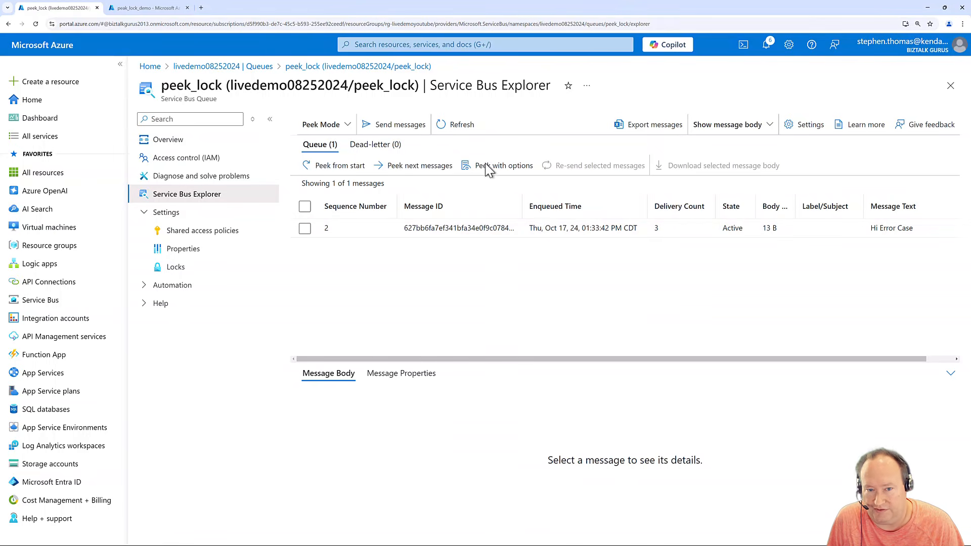
# Refresh the peek_lock queue and peek its dead-letter messages from the start to check where the failed message went.
pyautogui.click(450, 129)
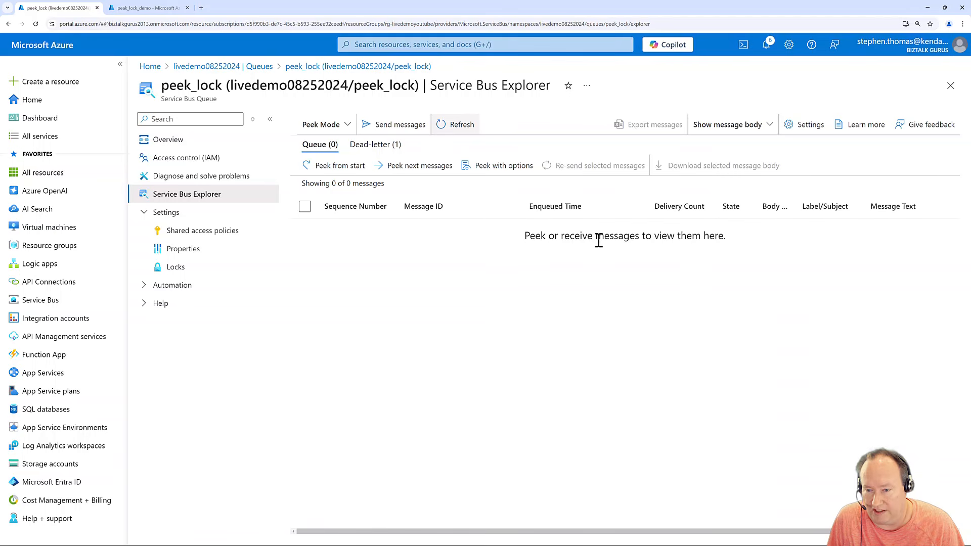
pyautogui.click(366, 149)
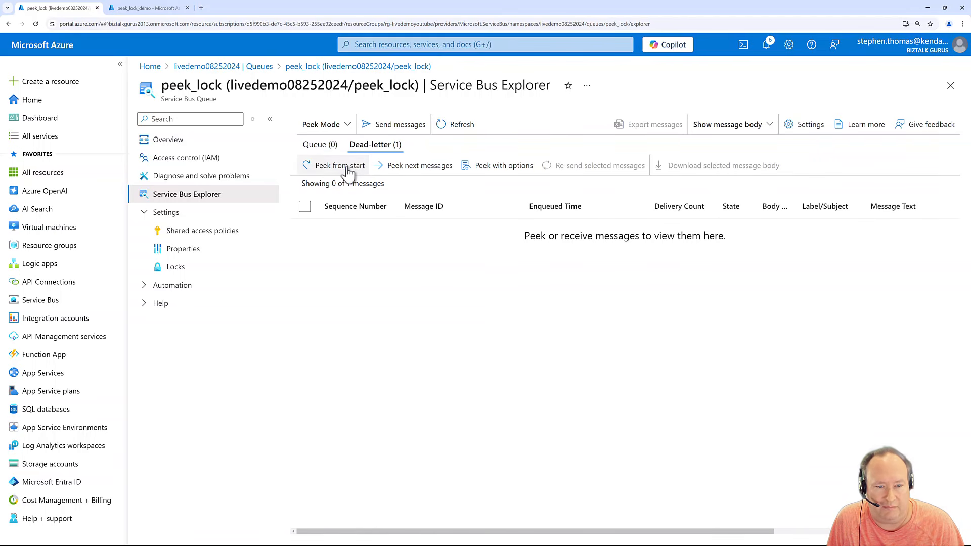
pyautogui.click(348, 170)
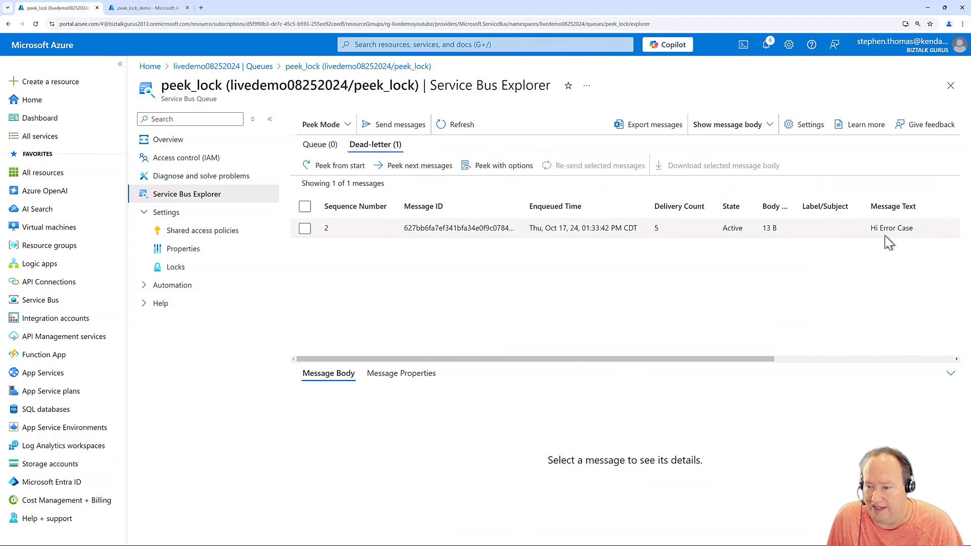
# In the peak_lock_demo designer, set the HTTP action's retry policy to None.
pyautogui.click(162, 6)
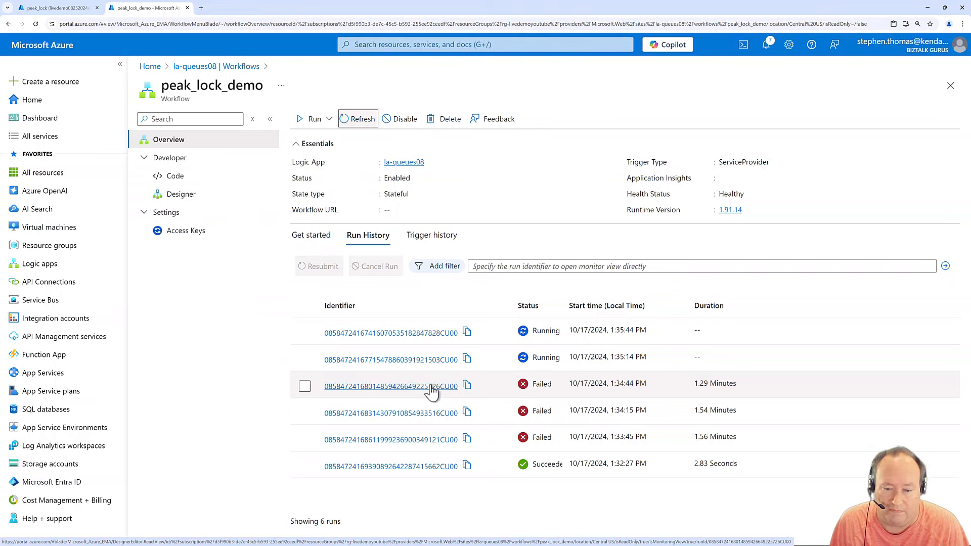
pyautogui.click(180, 197)
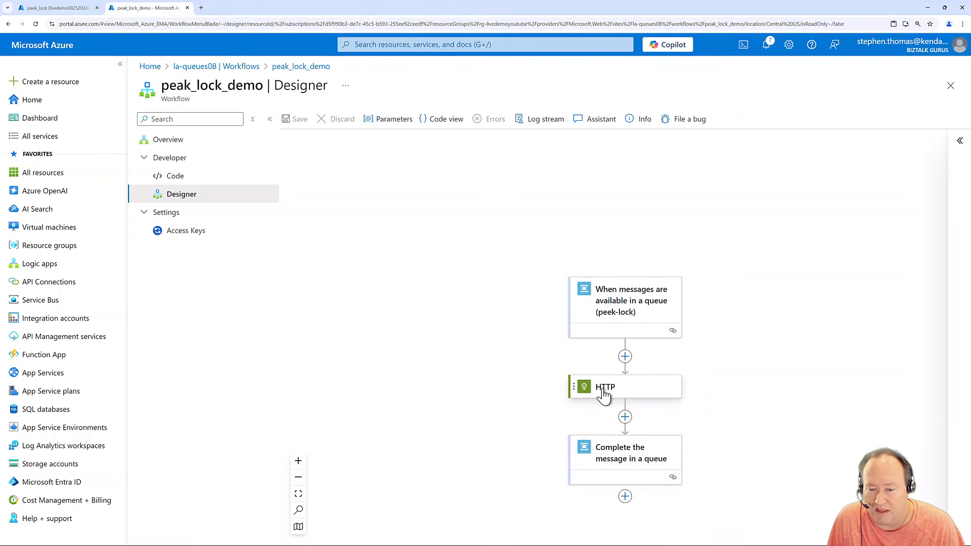
pyautogui.click(605, 396)
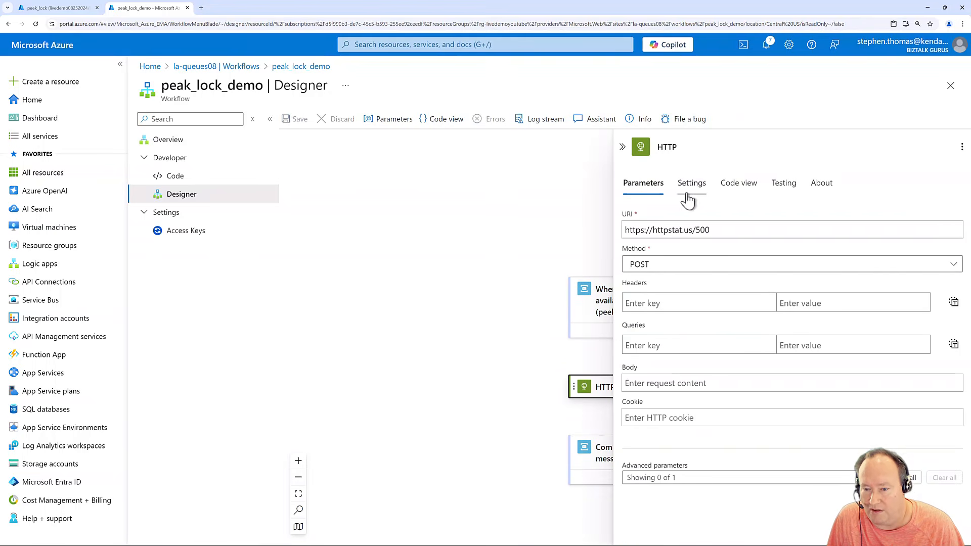
pyautogui.click(691, 194)
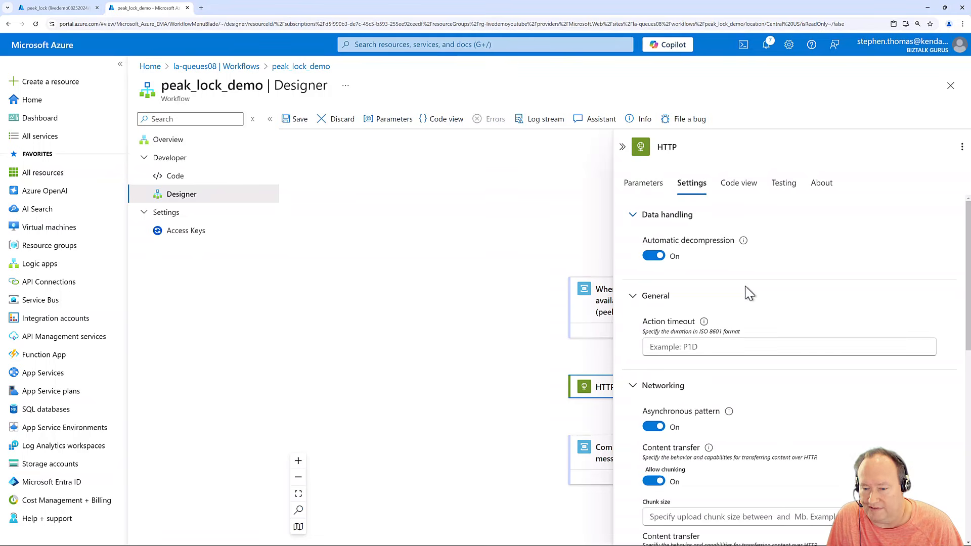
pyautogui.scroll(-2, 783, 380)
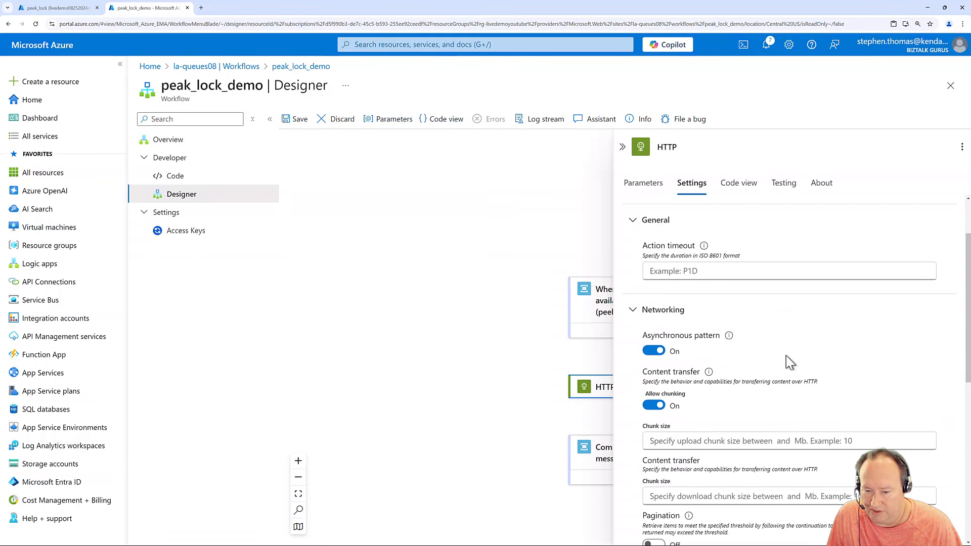
pyautogui.scroll(-2, 789, 362)
pyautogui.scroll(-2, 785, 376)
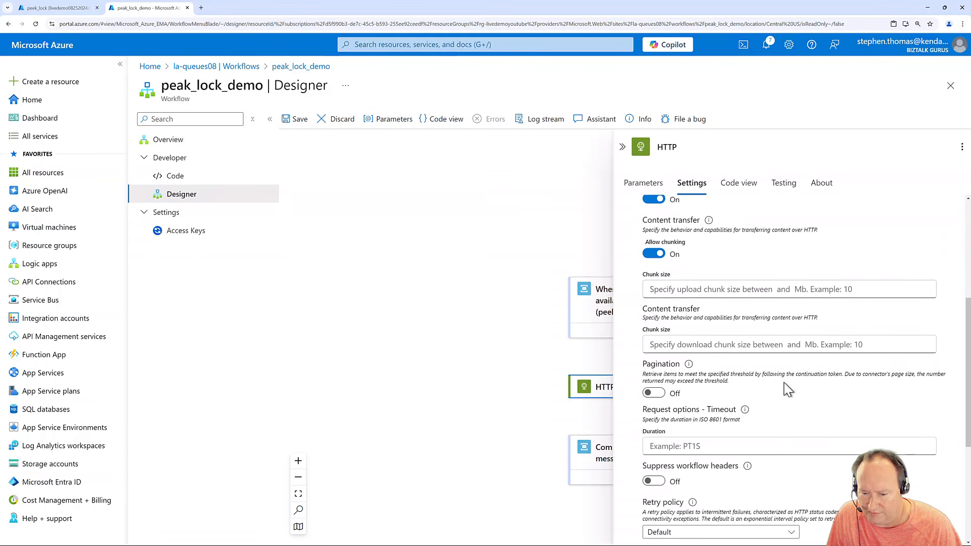
pyautogui.scroll(-3, 766, 481)
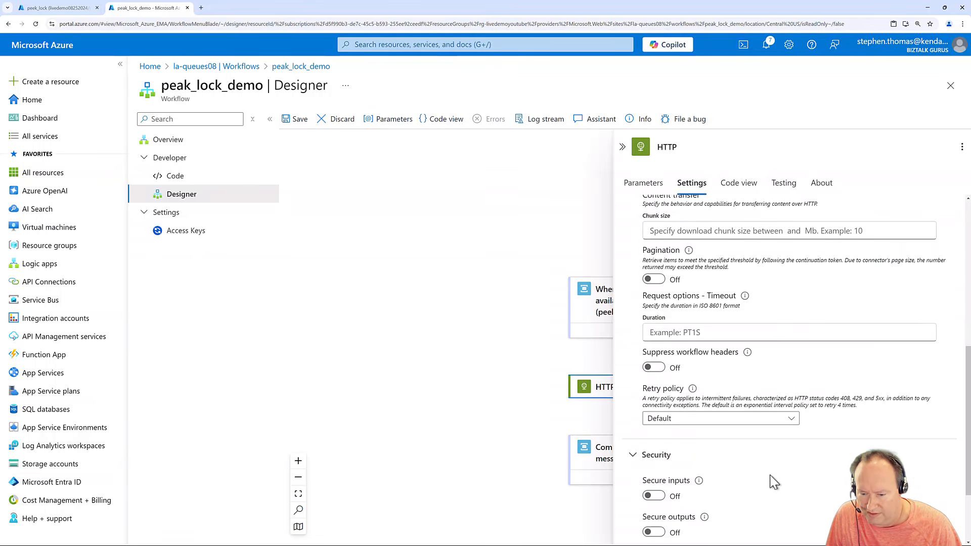
pyautogui.click(676, 419)
pyautogui.click(658, 456)
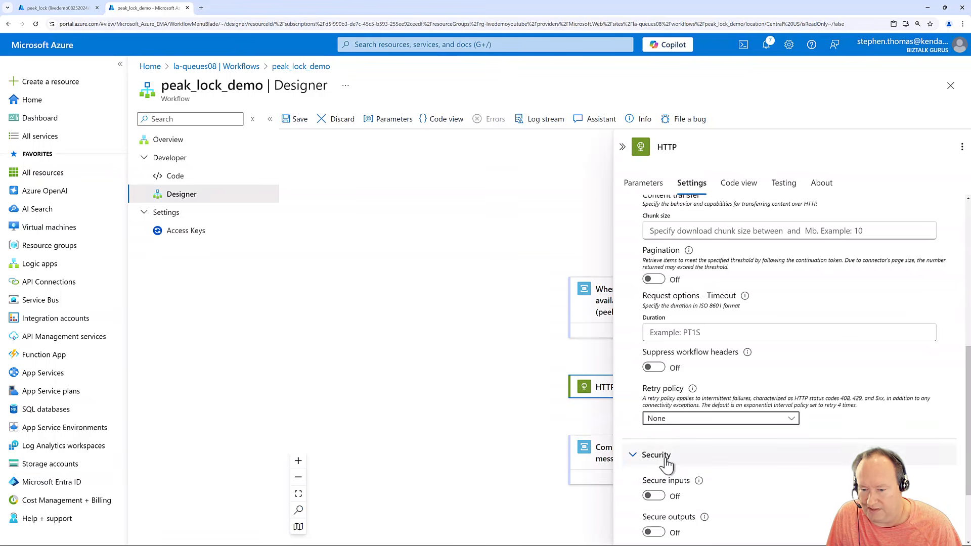
pyautogui.click(545, 419)
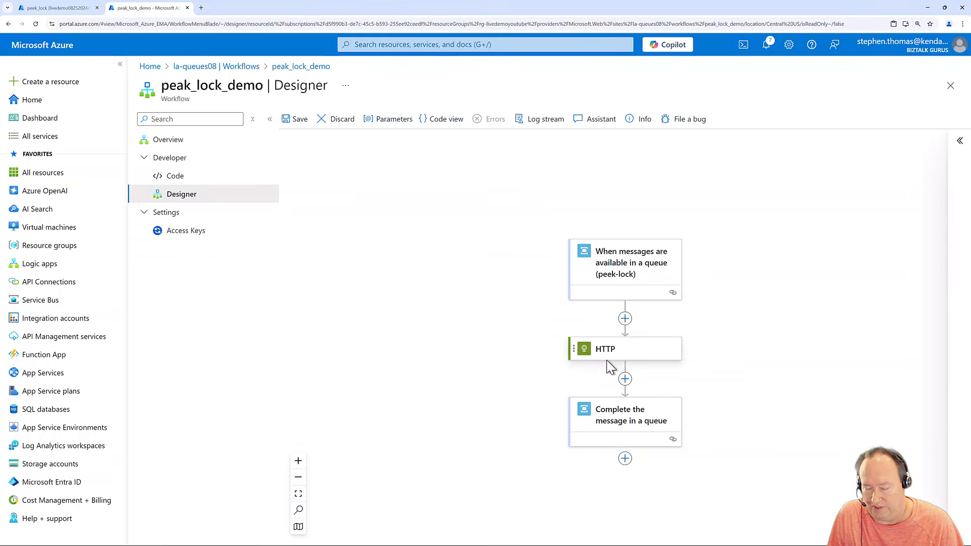
# Add the in-app Service Bus action "Dead-letter the message in a queue" after the "Complete the message in a queue" action.
pyautogui.scroll(-2, 628, 422)
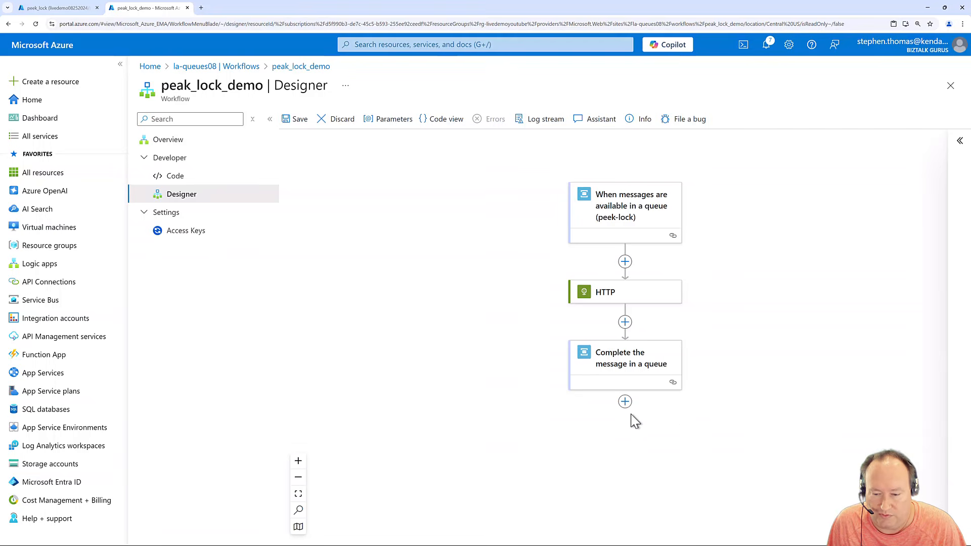
pyautogui.click(625, 402)
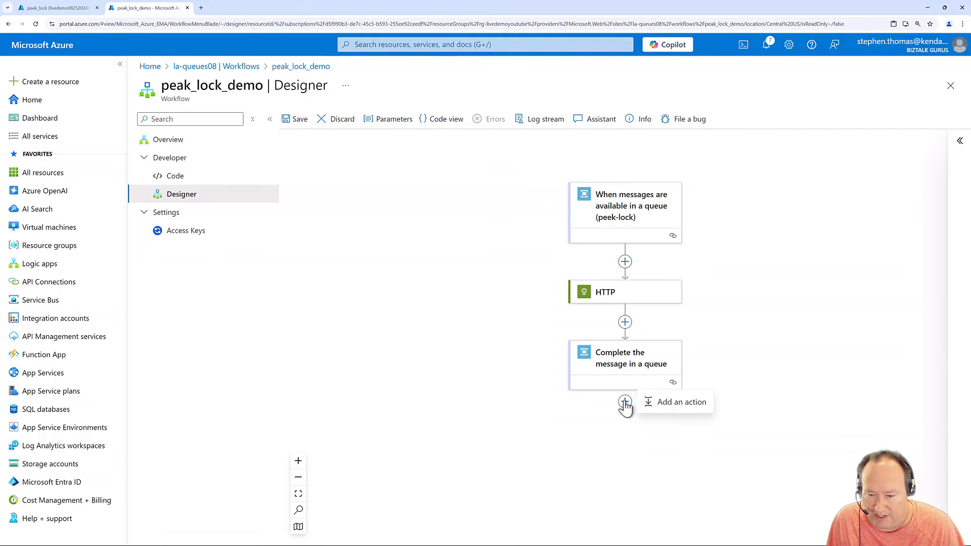
pyautogui.click(667, 403)
pyautogui.write('ser')
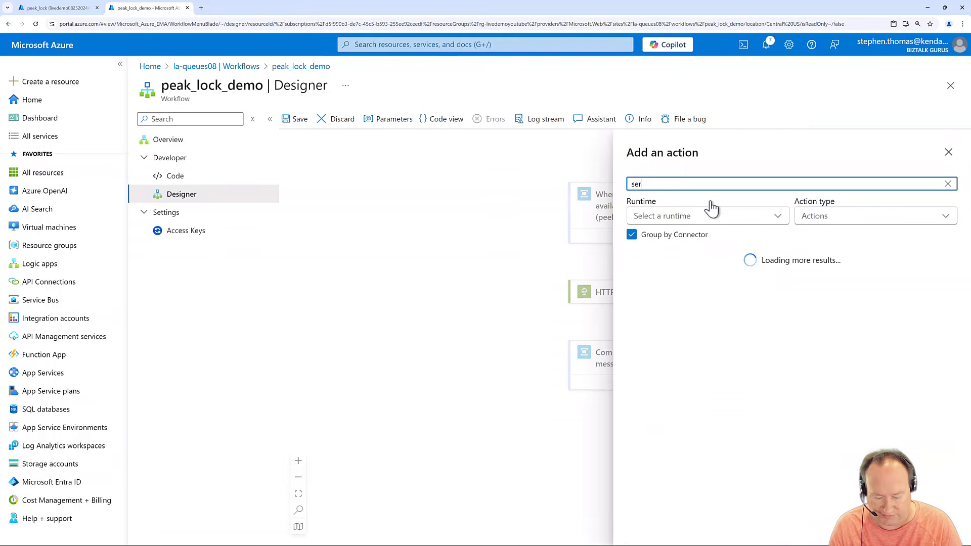
pyautogui.write('vice ')
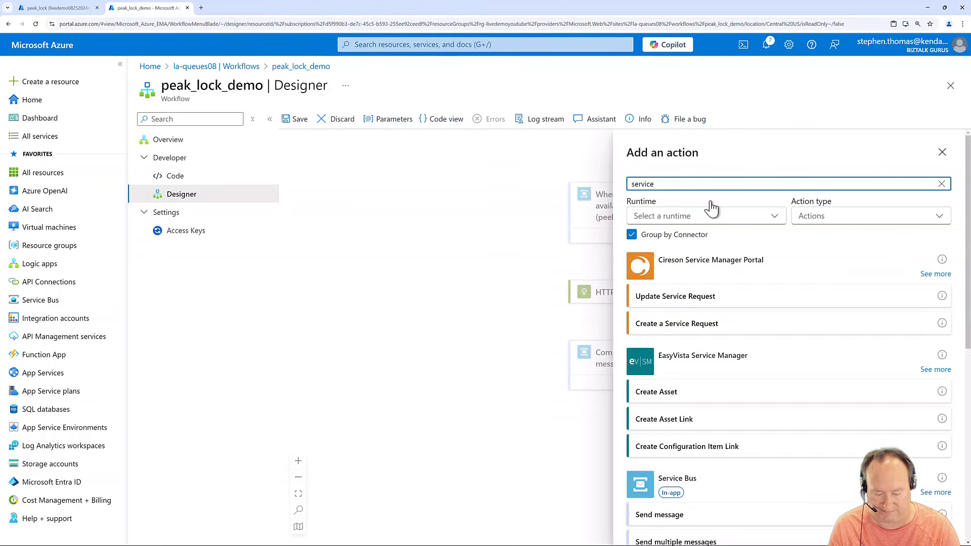
pyautogui.write('bus')
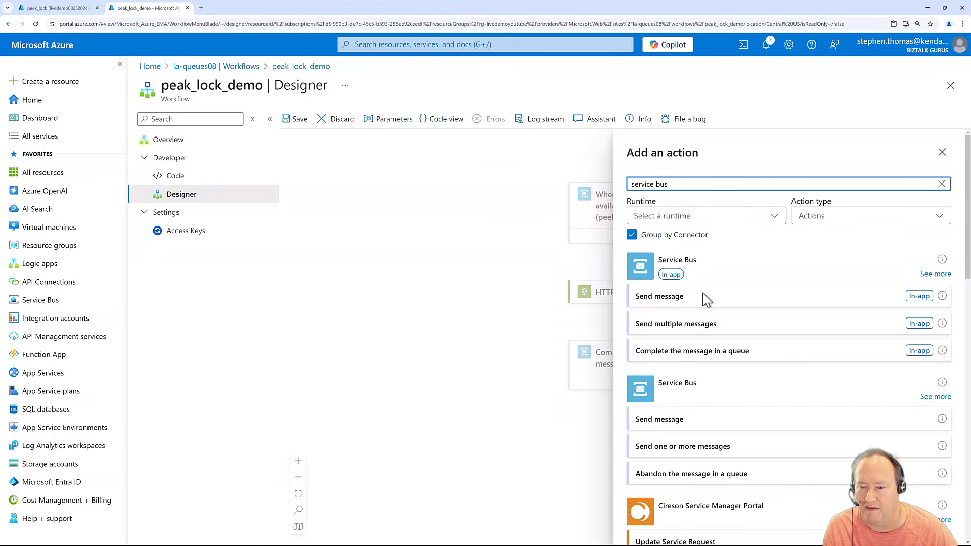
pyautogui.click(937, 274)
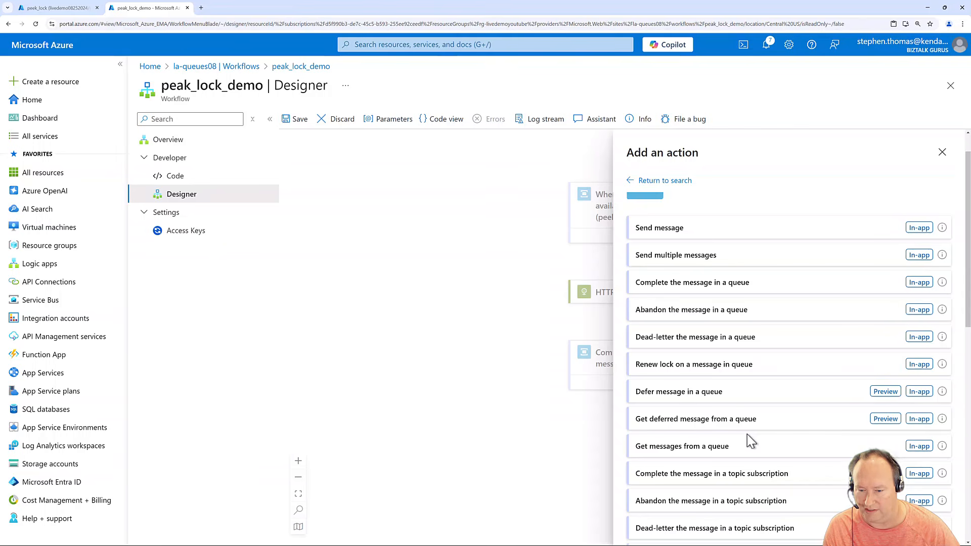
pyautogui.click(726, 342)
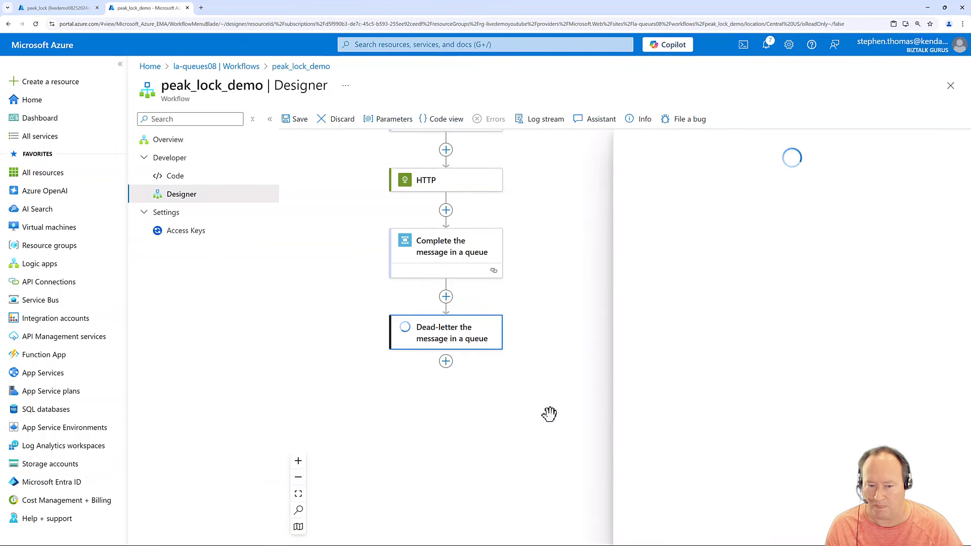
# Set the dead-letter action's queue name to peek_lock and its lock token to the trigger's Lock Token dynamic content.
pyautogui.click(658, 231)
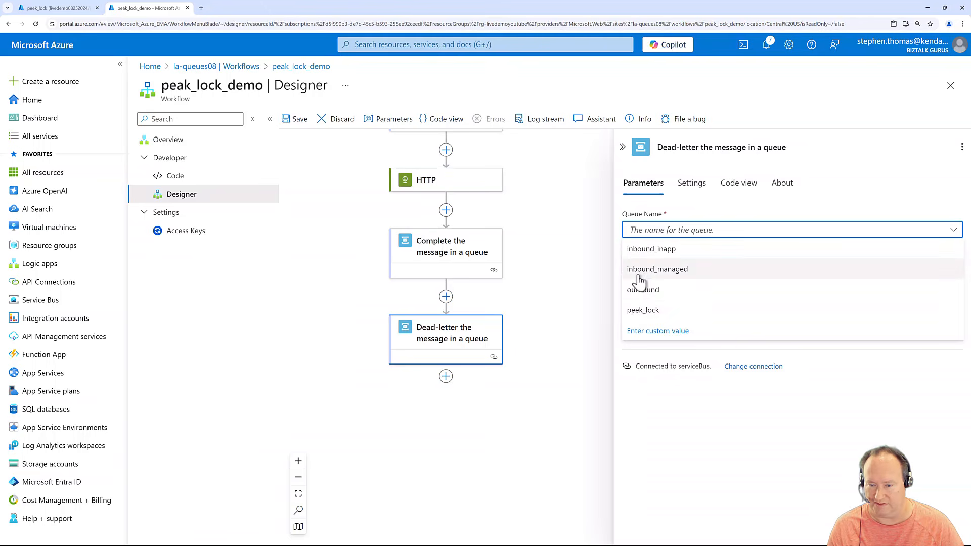
pyautogui.click(643, 311)
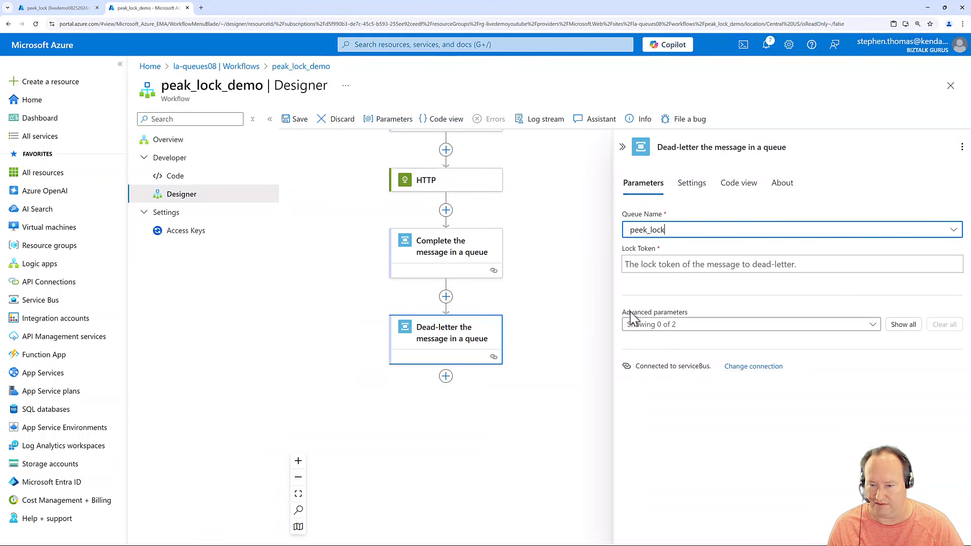
pyautogui.click(651, 269)
pyautogui.click(612, 256)
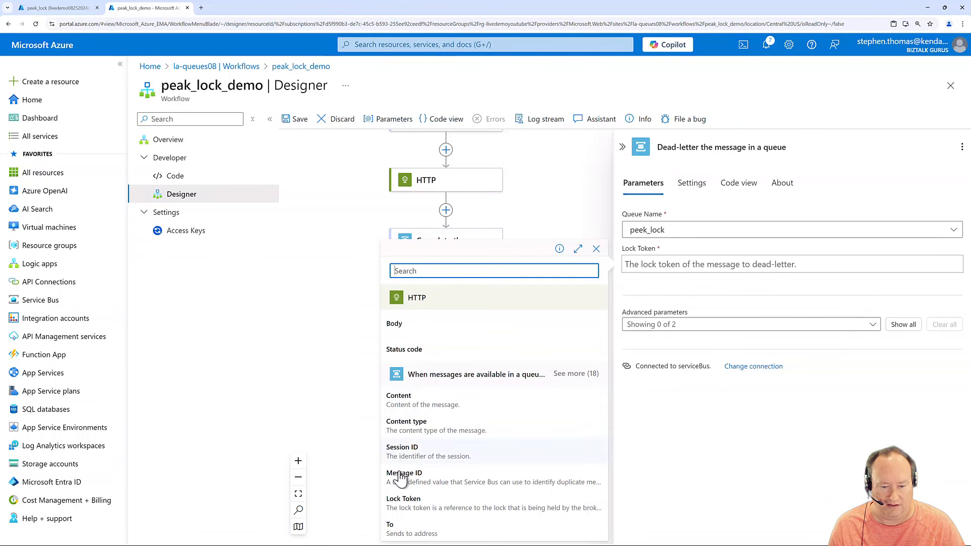
pyautogui.click(400, 502)
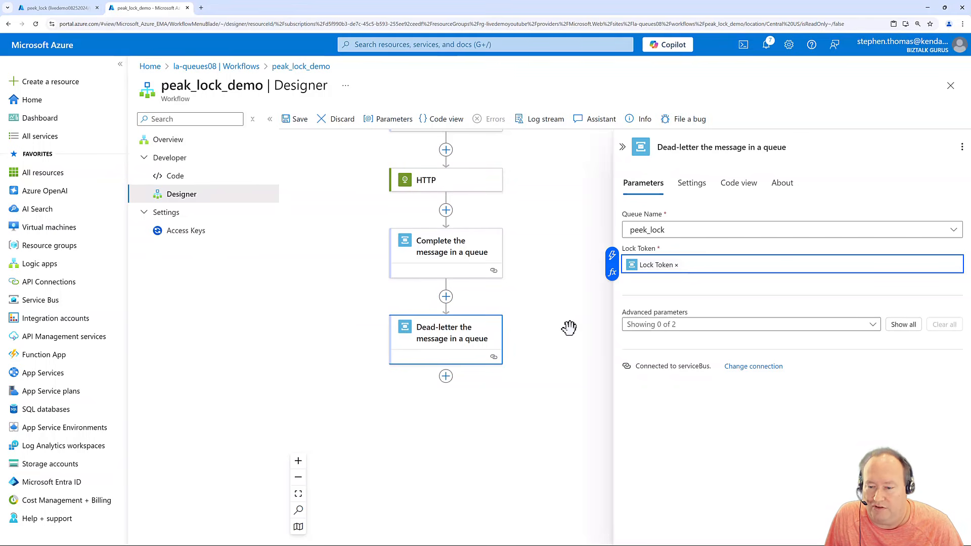
# Change the dead-letter action's run-after dependency to HTTP instead of "Complete the message in a queue".
pyautogui.click(700, 187)
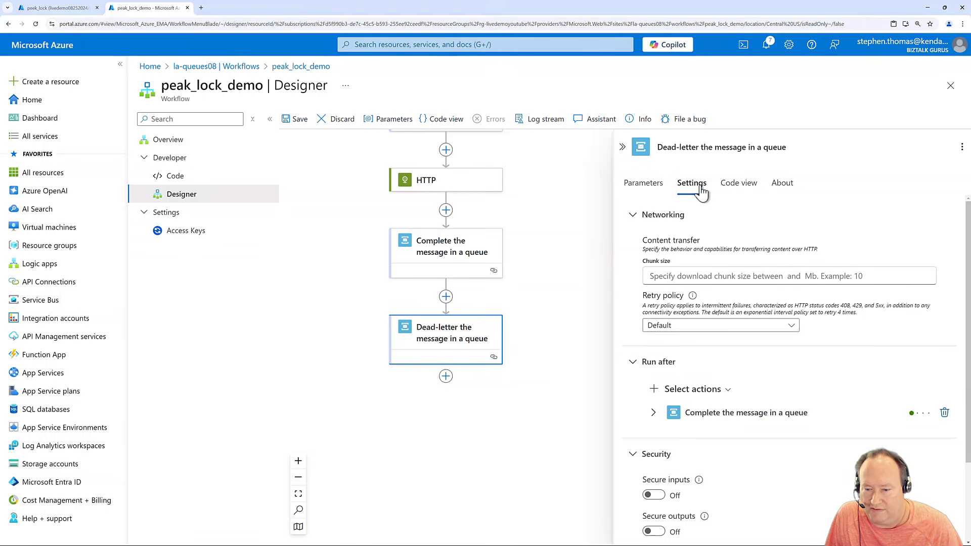
pyautogui.click(664, 394)
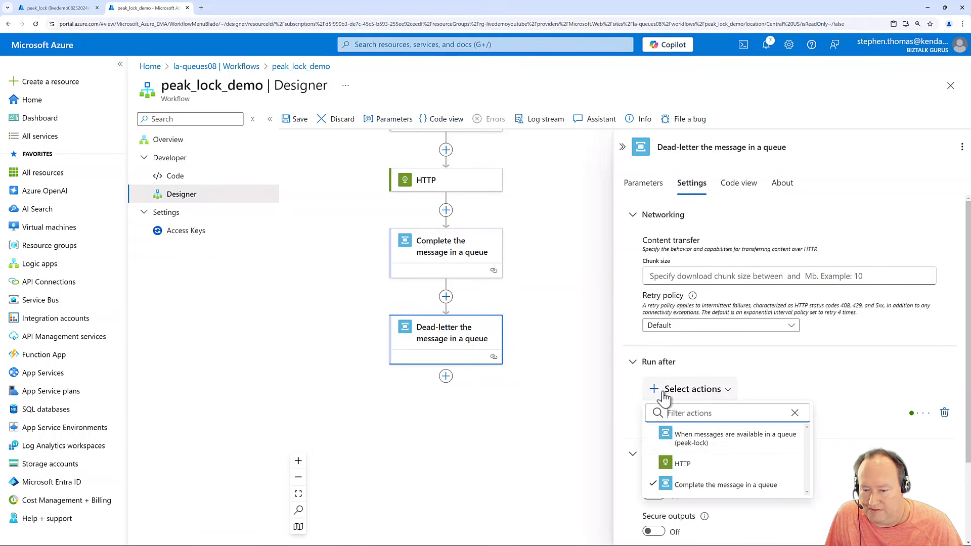
pyautogui.click(657, 463)
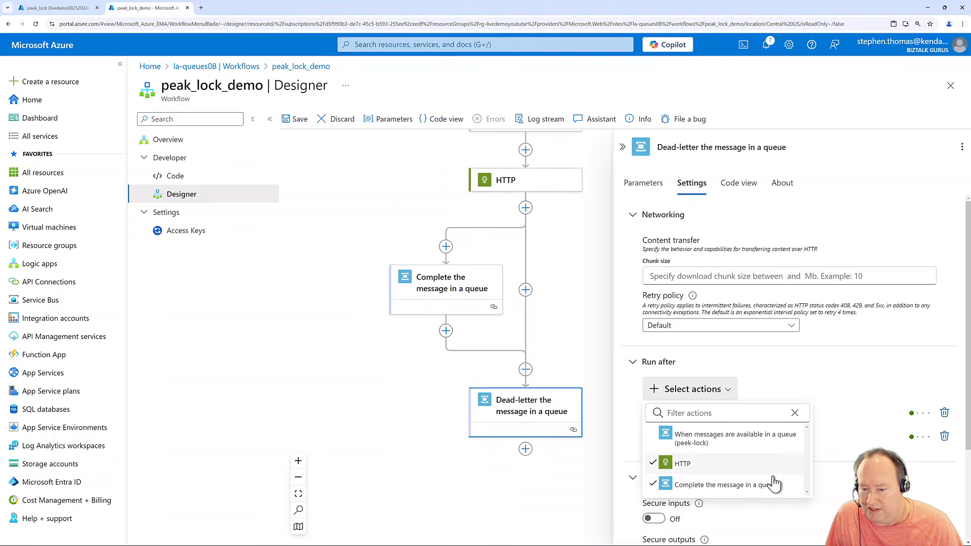
pyautogui.click(676, 487)
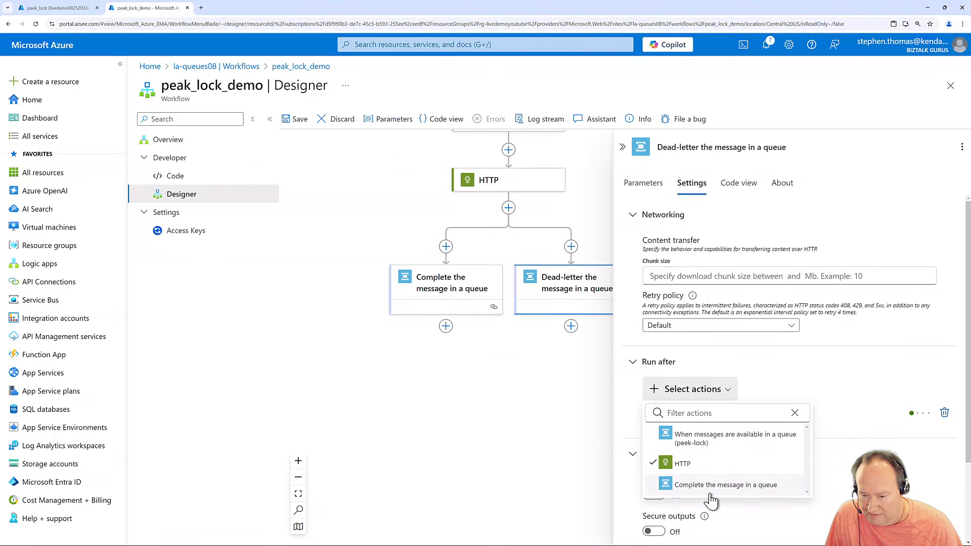
pyautogui.click(891, 429)
# Make the dead-letter action run only if HTTP has timed out, is skipped or has failed, and save the workflow.
pyautogui.click(912, 415)
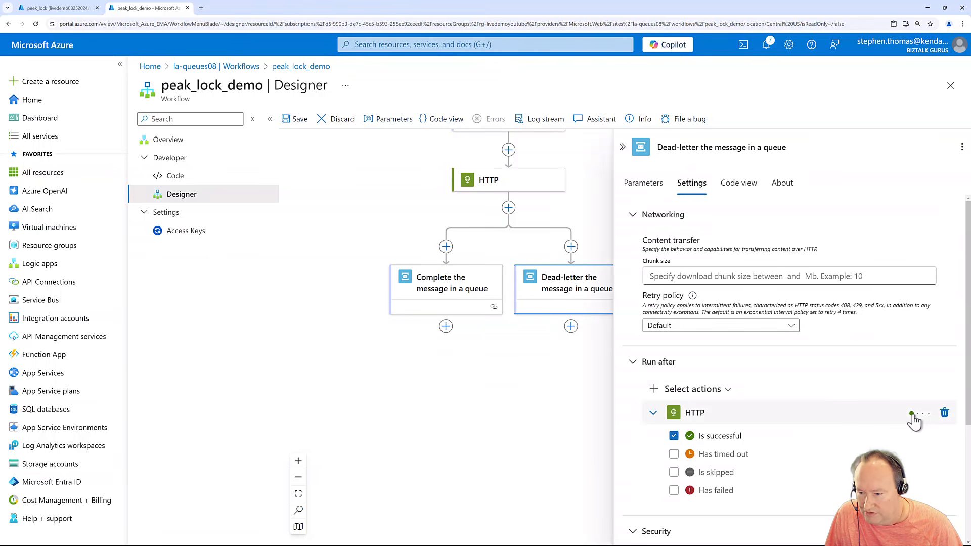
pyautogui.click(674, 454)
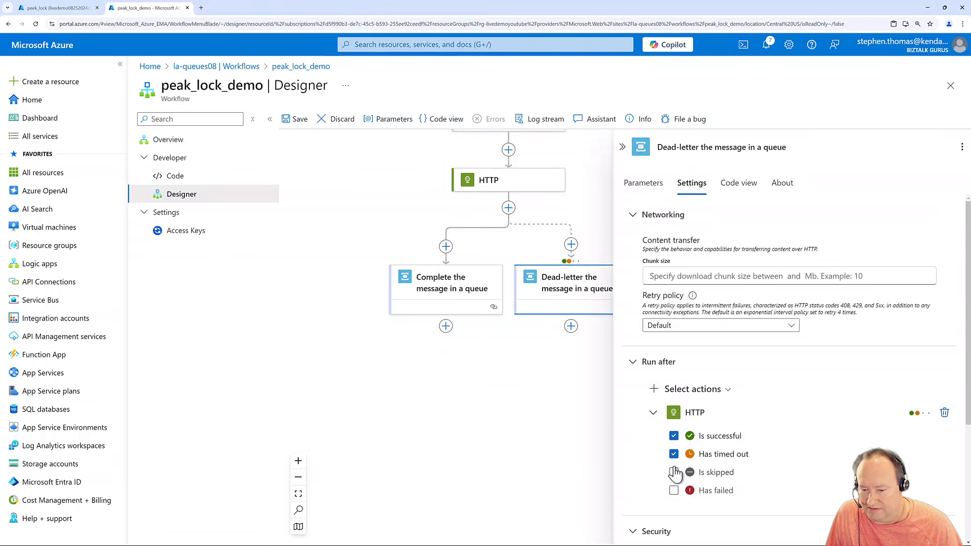
pyautogui.click(674, 472)
pyautogui.click(674, 491)
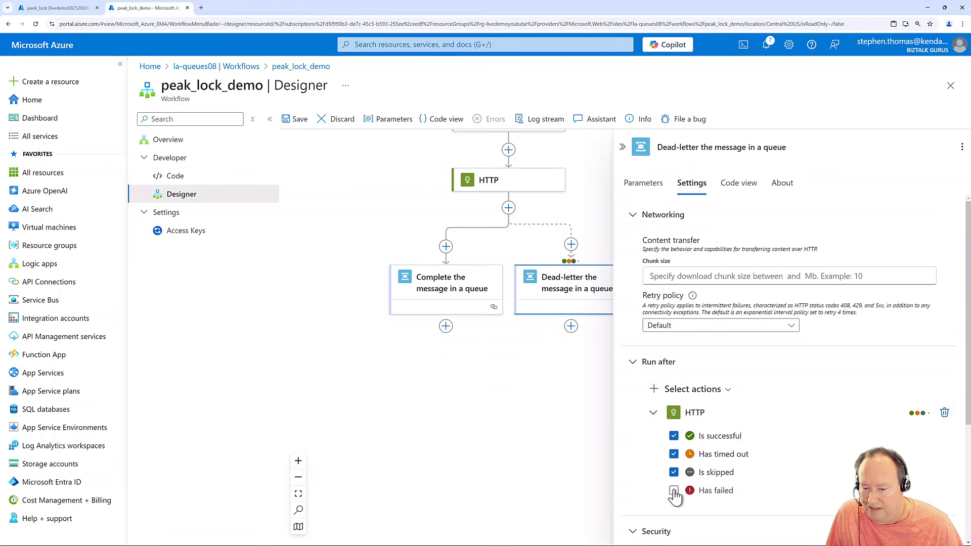
pyautogui.click(674, 436)
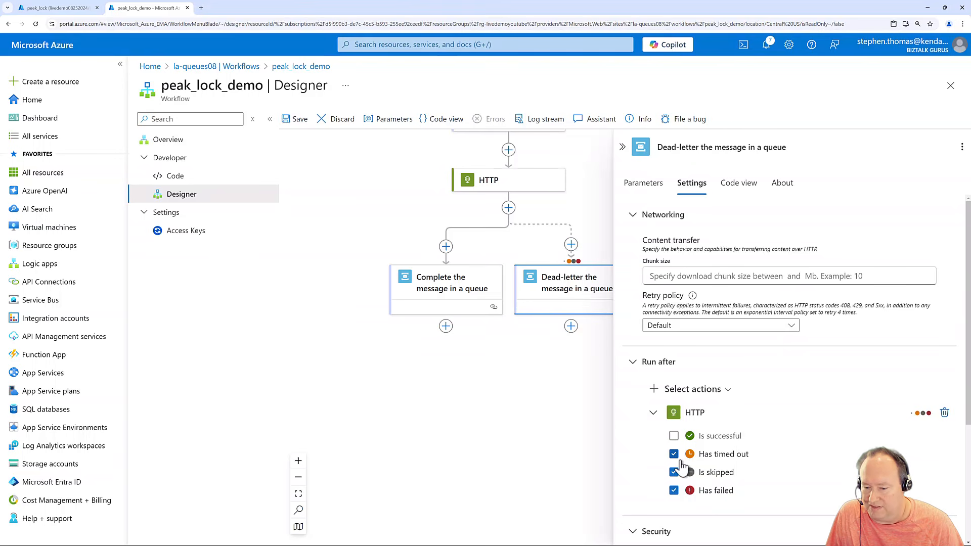
pyautogui.click(535, 415)
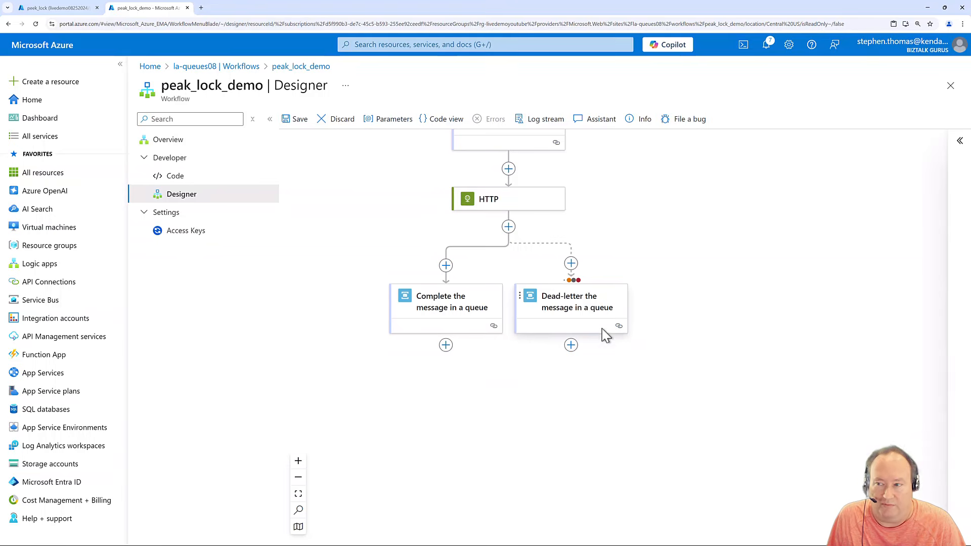
pyautogui.scroll(1, 601, 377)
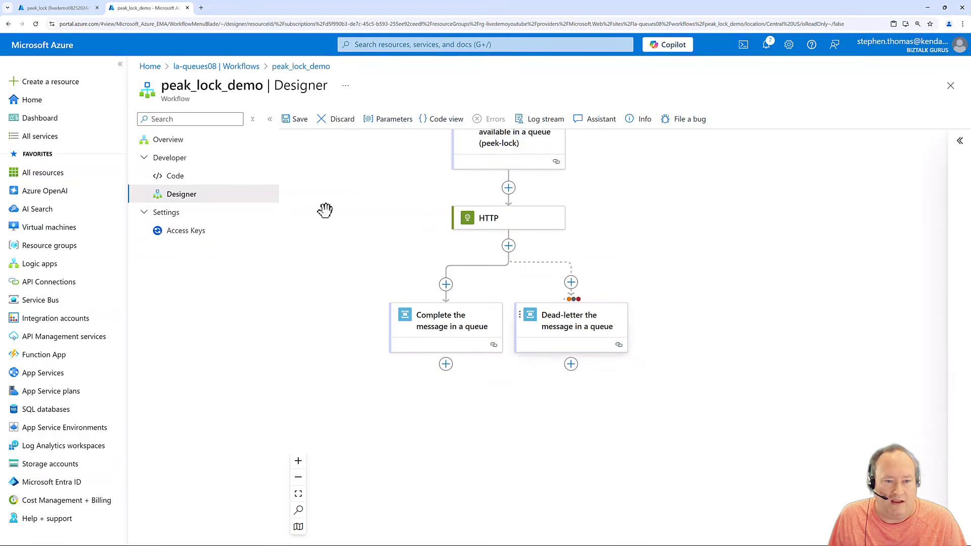
pyautogui.click(299, 121)
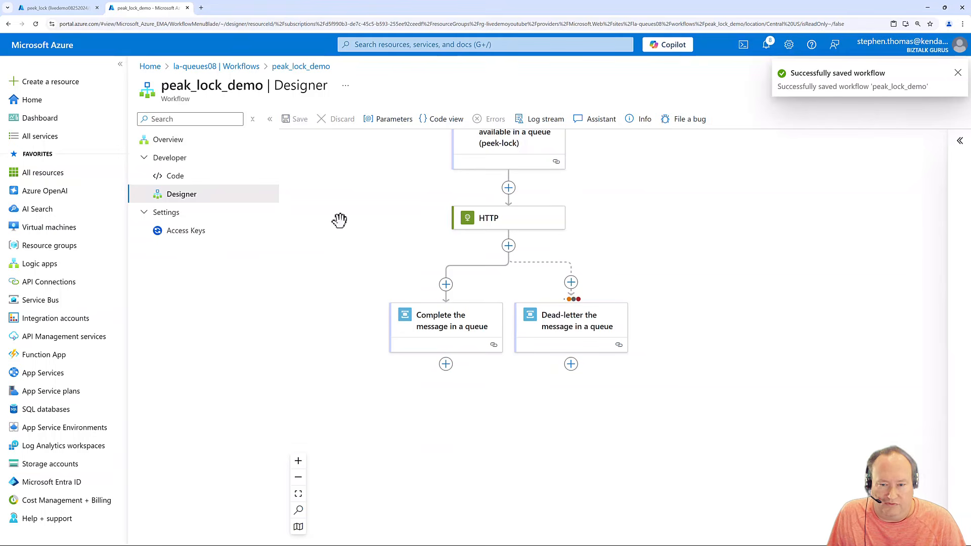
pyautogui.scroll(2, 355, 254)
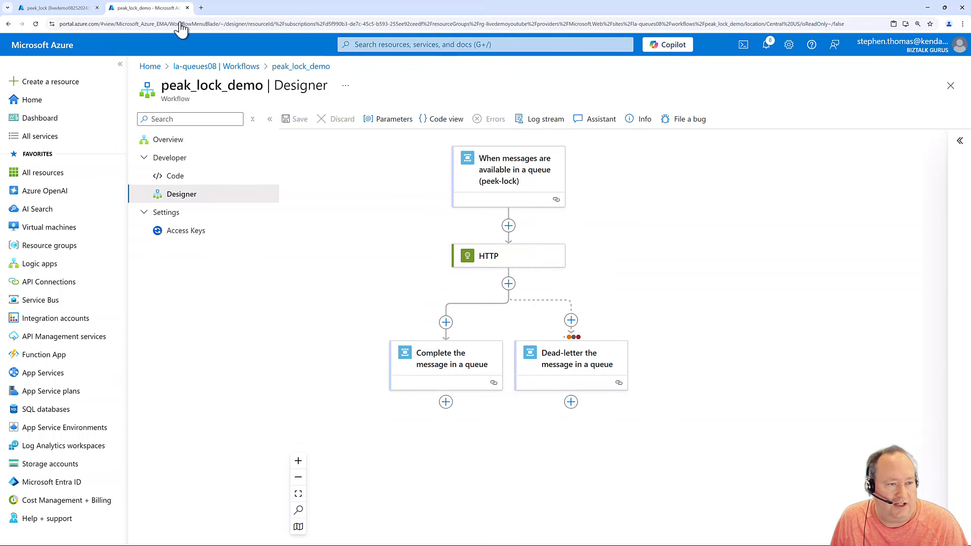
# Send a text/plain test message with the body "Hi Test Error 2" to the peek_lock queue in Service Bus Explorer.
pyautogui.click(69, 8)
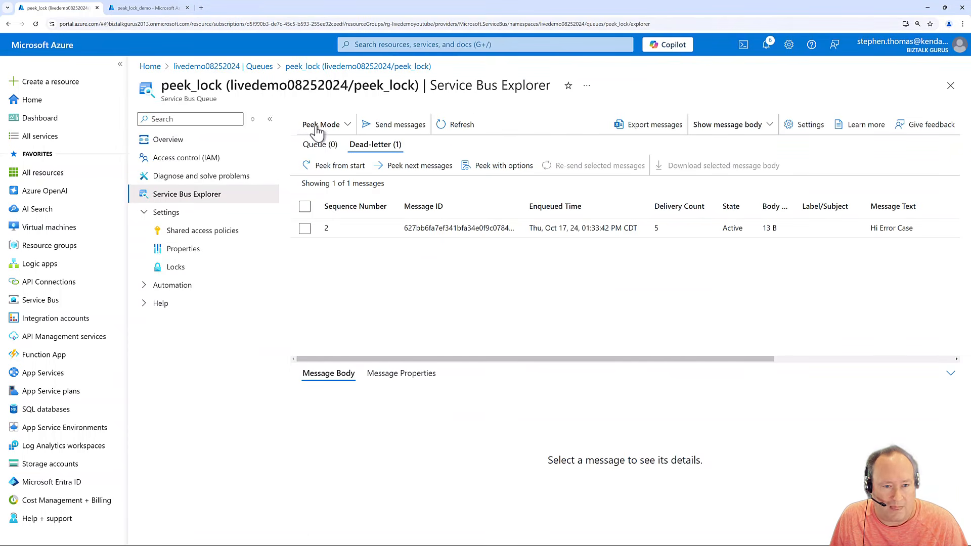
pyautogui.click(395, 126)
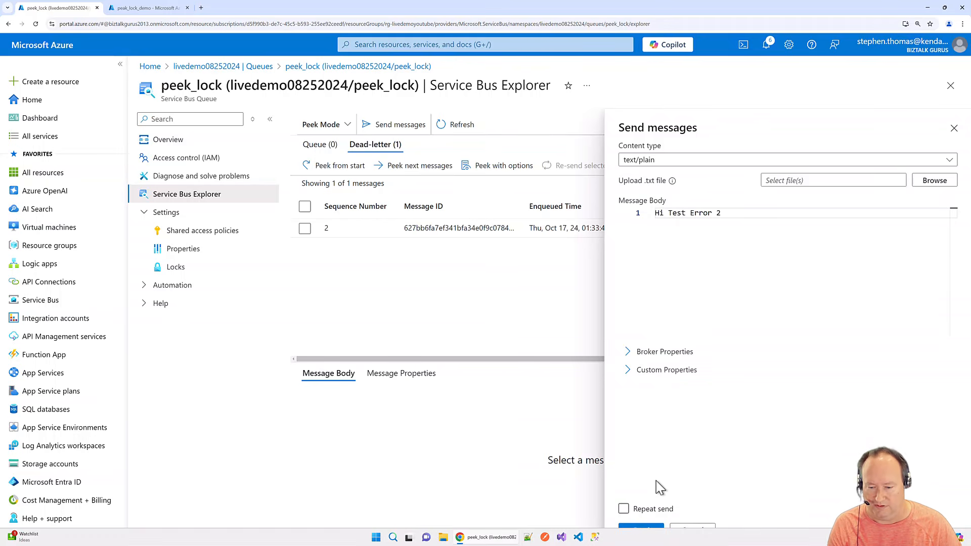
pyautogui.click(651, 534)
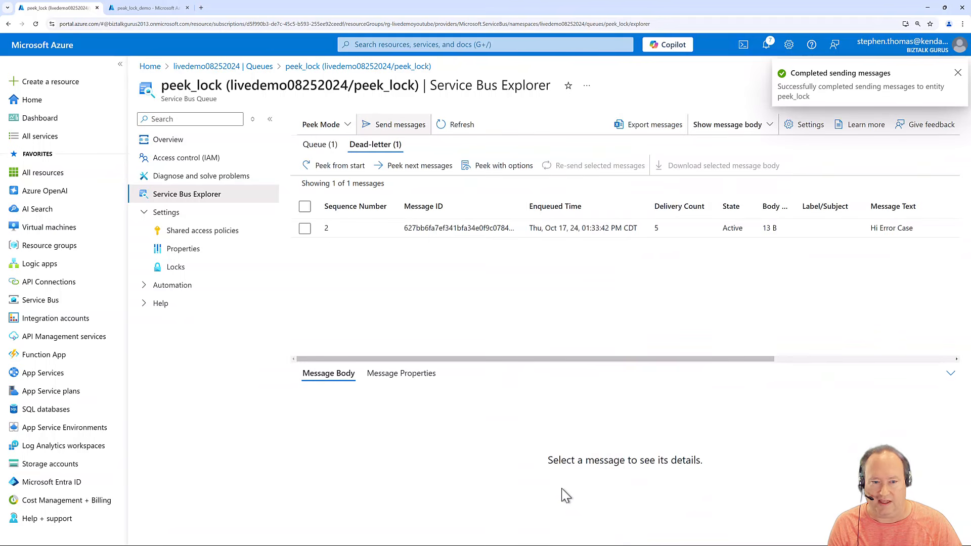
# Refresh the peek_lock queue's message counts and peek its dead-letter messages from the start.
pyautogui.click(450, 127)
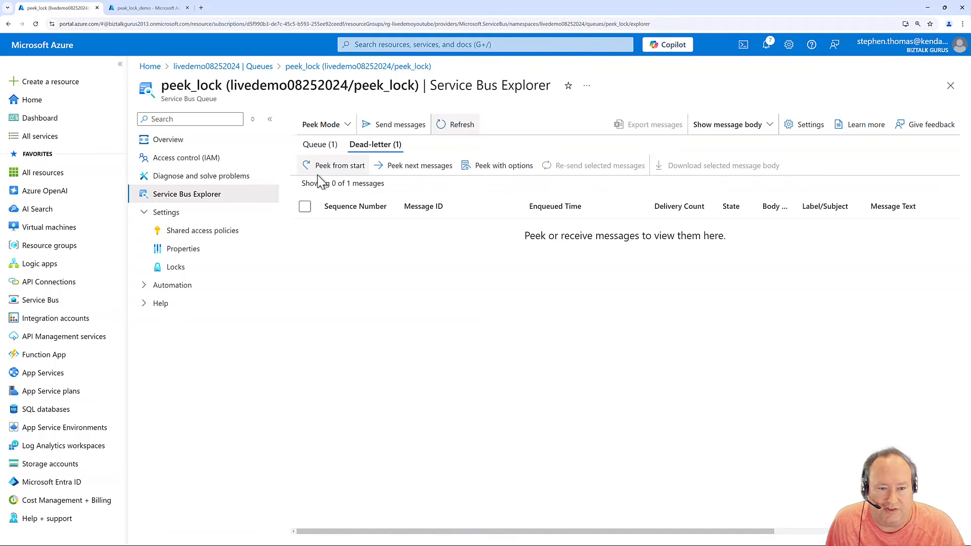
pyautogui.click(462, 127)
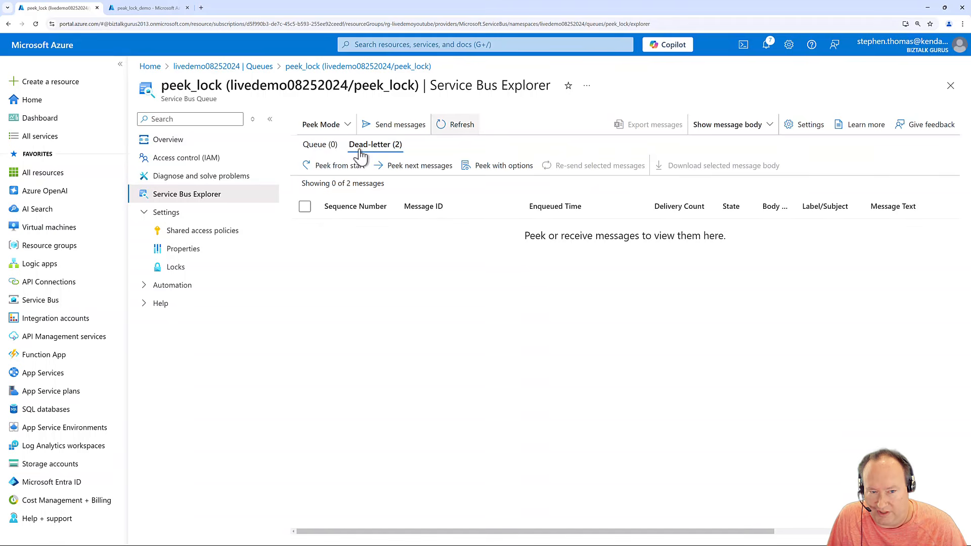
pyautogui.click(340, 166)
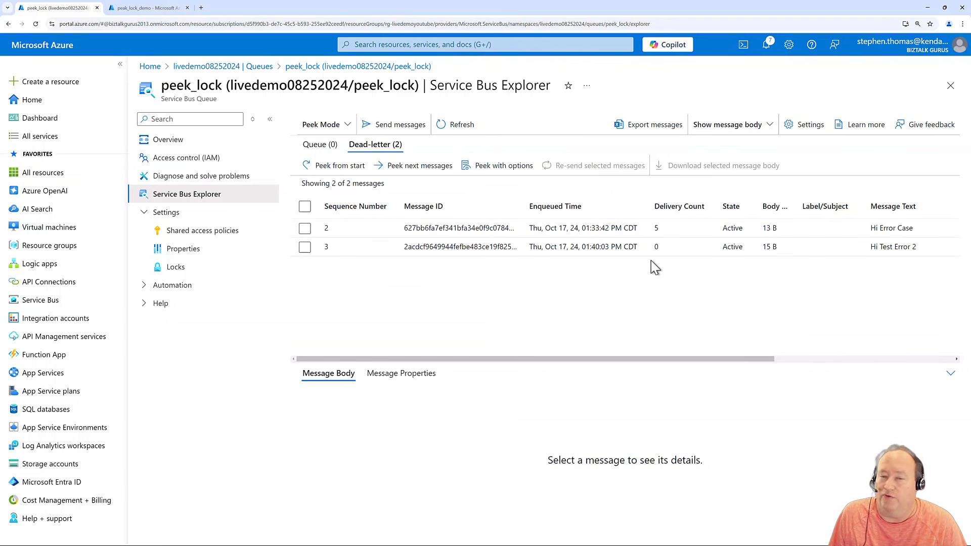
# Open the most recent run in the peak_lock_demo workflow's run history and examine which actions ran.
pyautogui.click(145, 9)
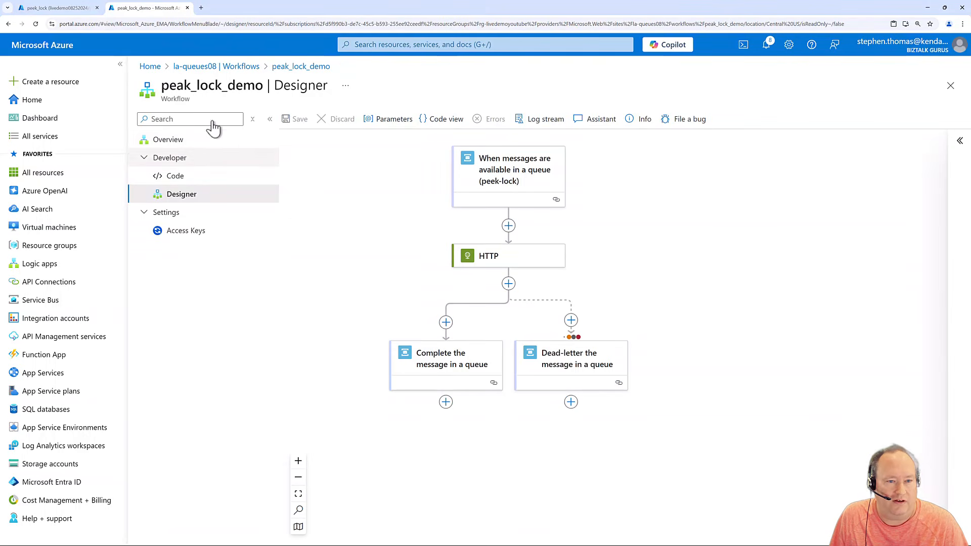
pyautogui.click(178, 140)
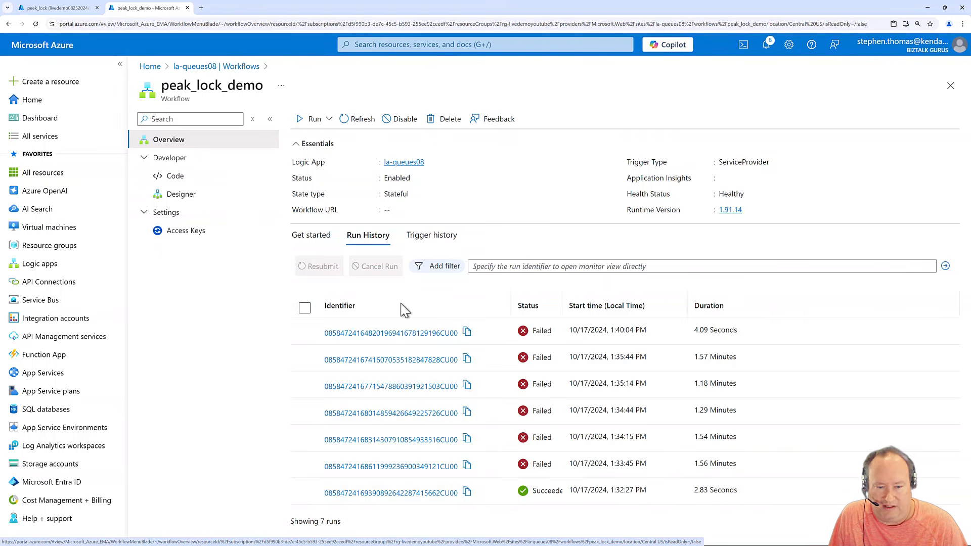
pyautogui.click(407, 333)
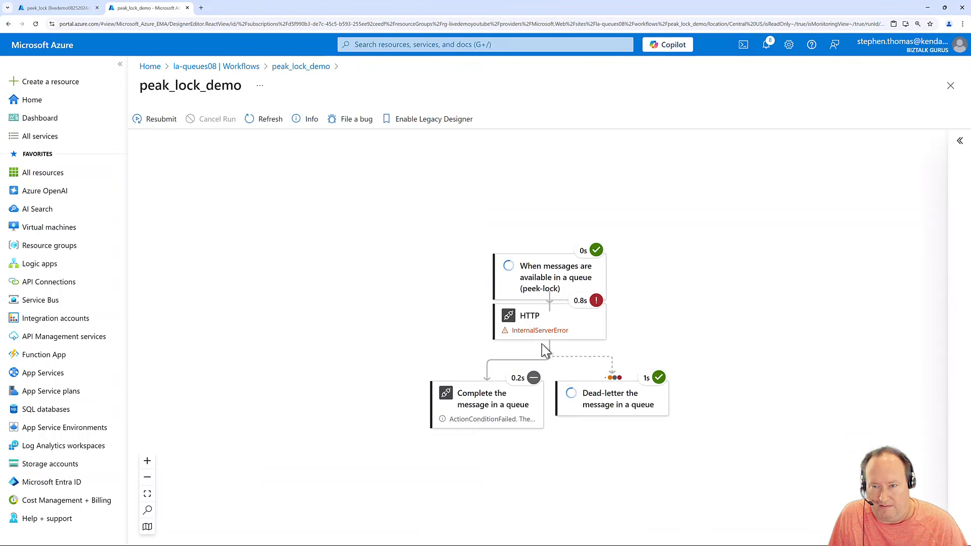
pyautogui.scroll(-1, 551, 340)
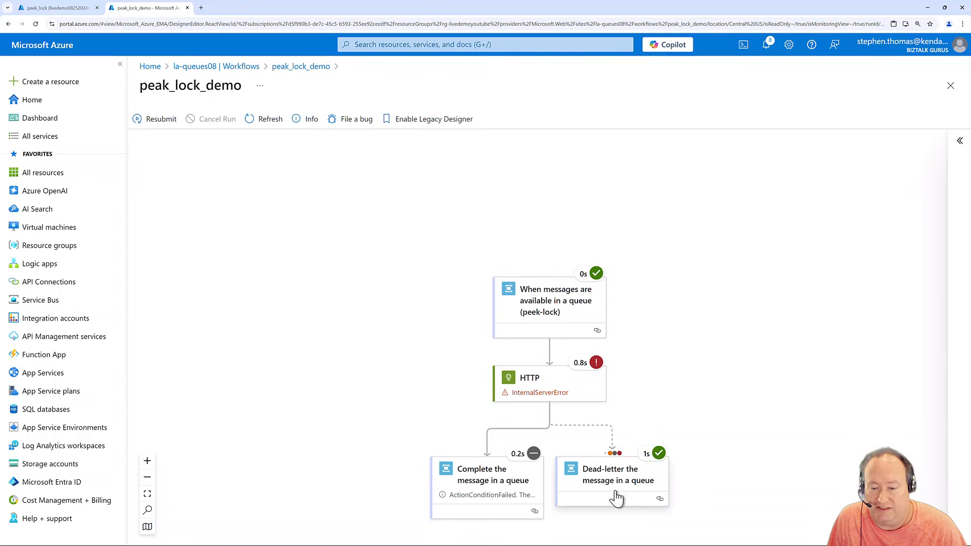
pyautogui.scroll(-1, 624, 493)
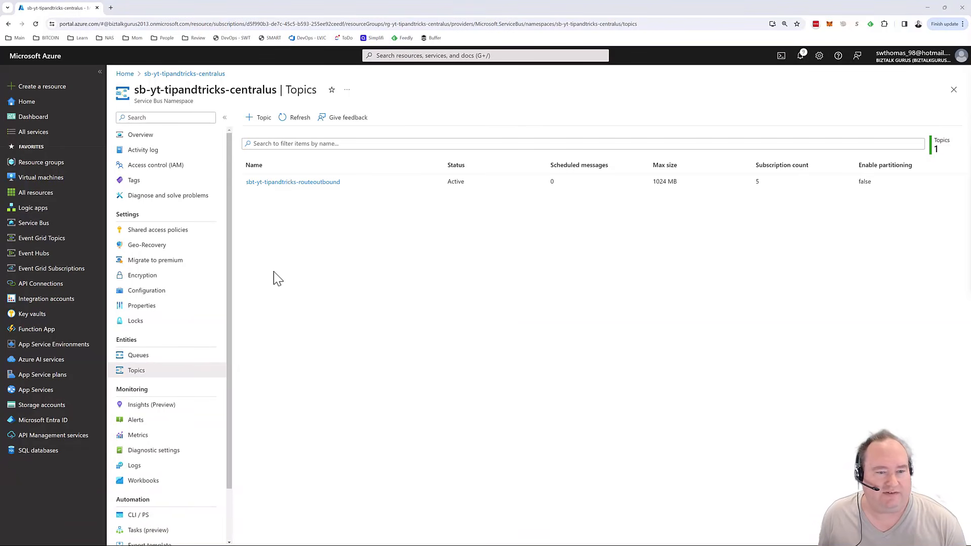
# Open the sbq-yt-tipandtricks-route-system subscription of the sbt-yt-tipandtricks-routeoutbound topic, widening the name column to read the full subscription names.
pyautogui.click(281, 183)
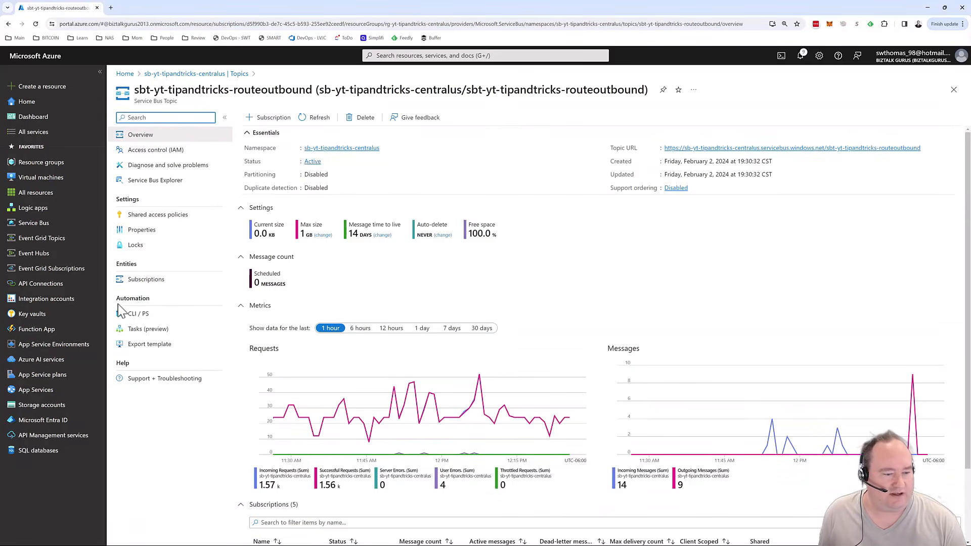
pyautogui.click(140, 283)
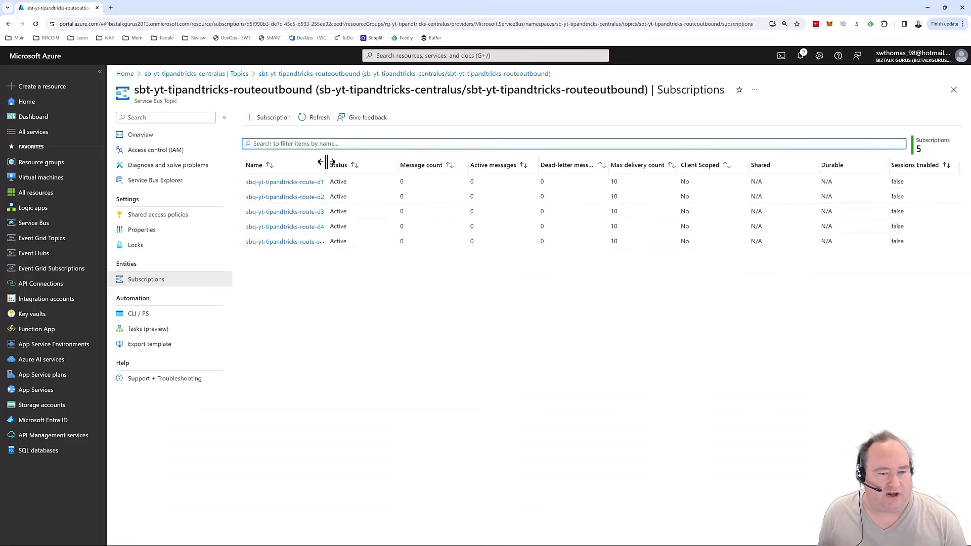
pyautogui.moveTo(366, 164); pyautogui.dragTo(411, 166)
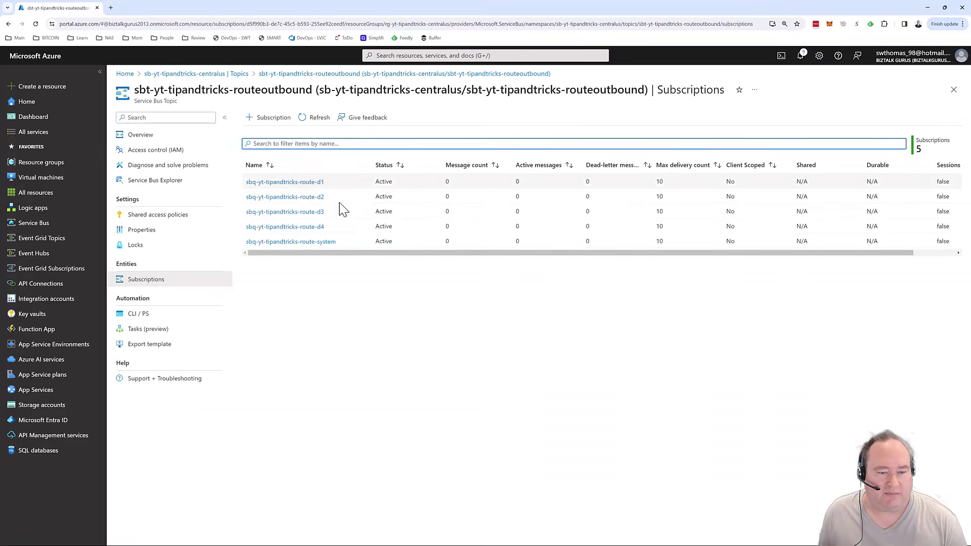
pyautogui.click(293, 242)
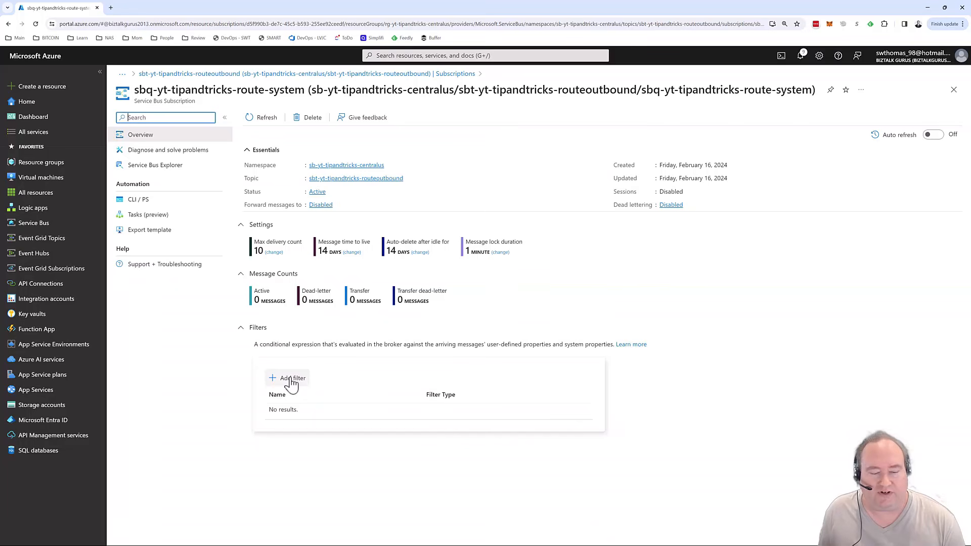
# Add a filter to the subscription, with Correlation Filter as its type and Demo as its name.
pyautogui.click(292, 382)
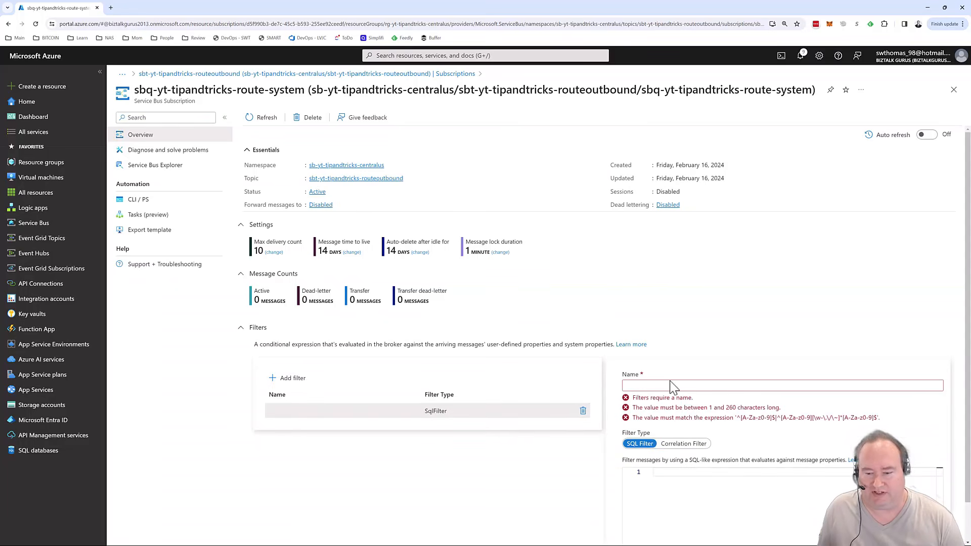
pyautogui.scroll(-1, 697, 430)
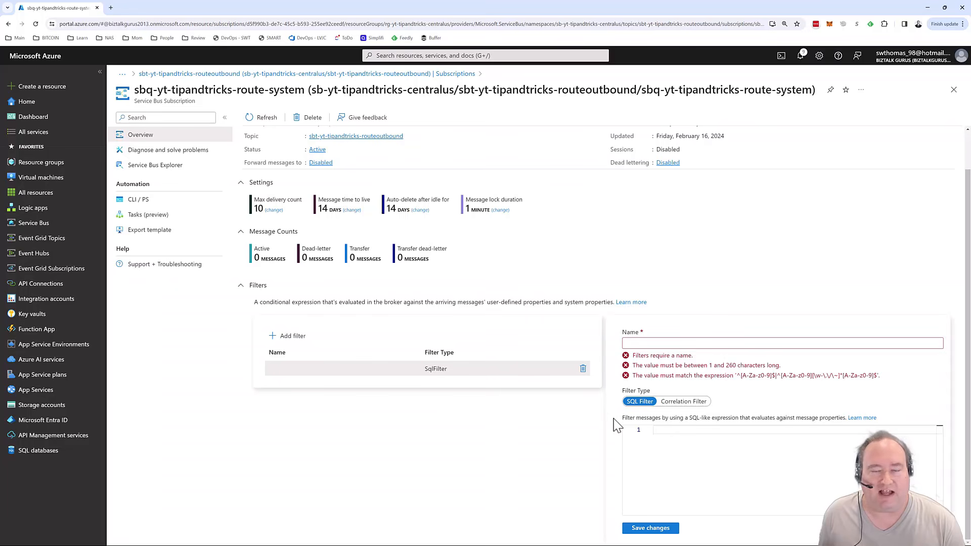
pyautogui.click(683, 402)
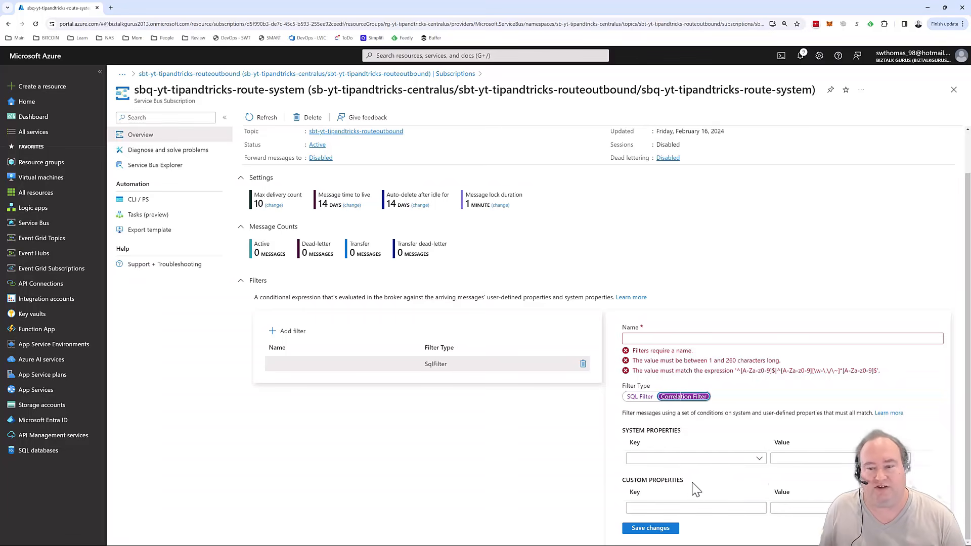
pyautogui.click(672, 337)
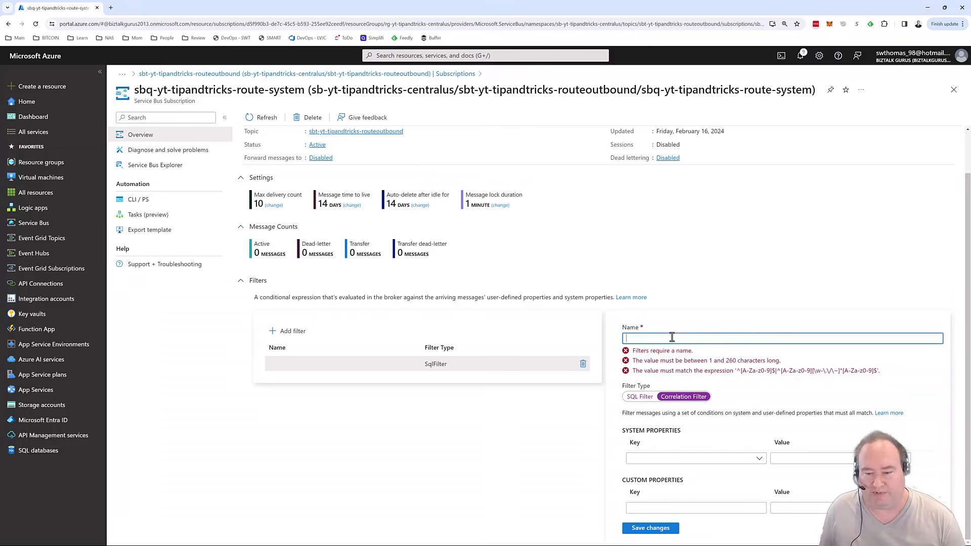
pyautogui.write('Demo')
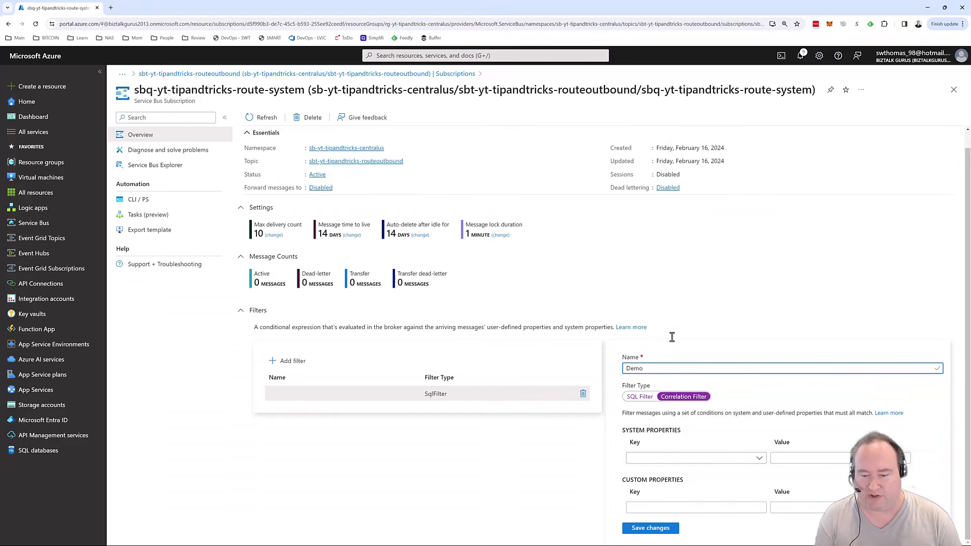
pyautogui.click(759, 461)
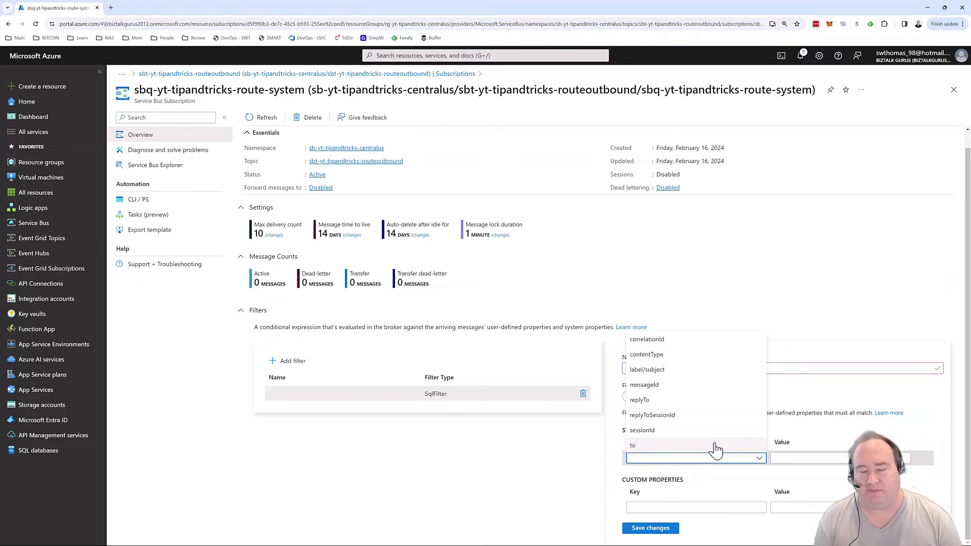
pyautogui.click(670, 385)
pyautogui.click(785, 458)
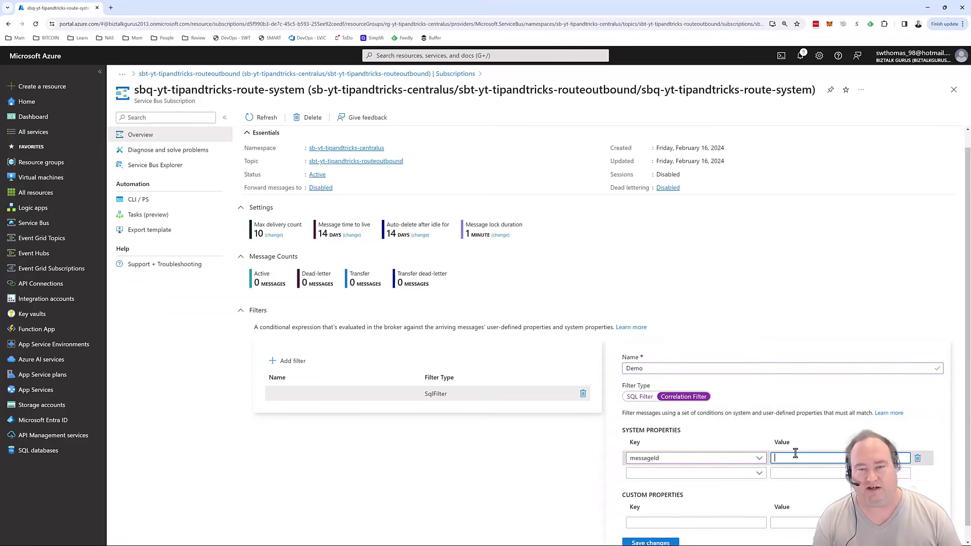
pyautogui.scroll(-1, 796, 458)
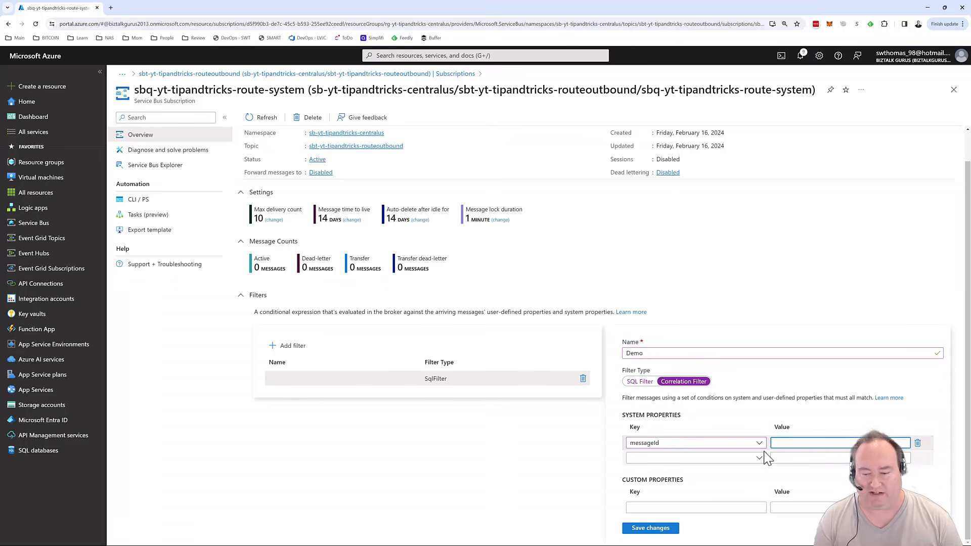
pyautogui.click(918, 443)
# Give the Demo filter a custom property with key SendTo and value Demo1, and save the changes.
pyautogui.click(703, 507)
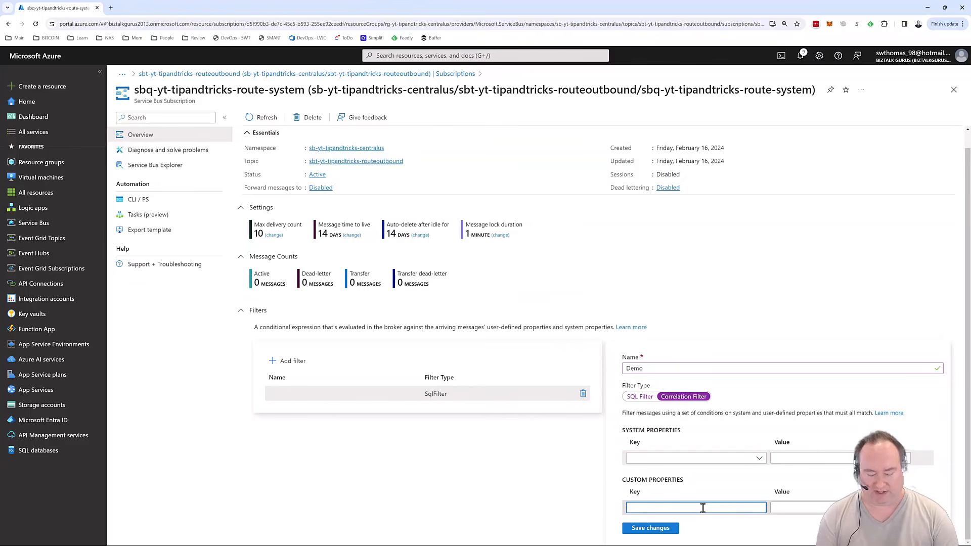
pyautogui.write('SendTo')
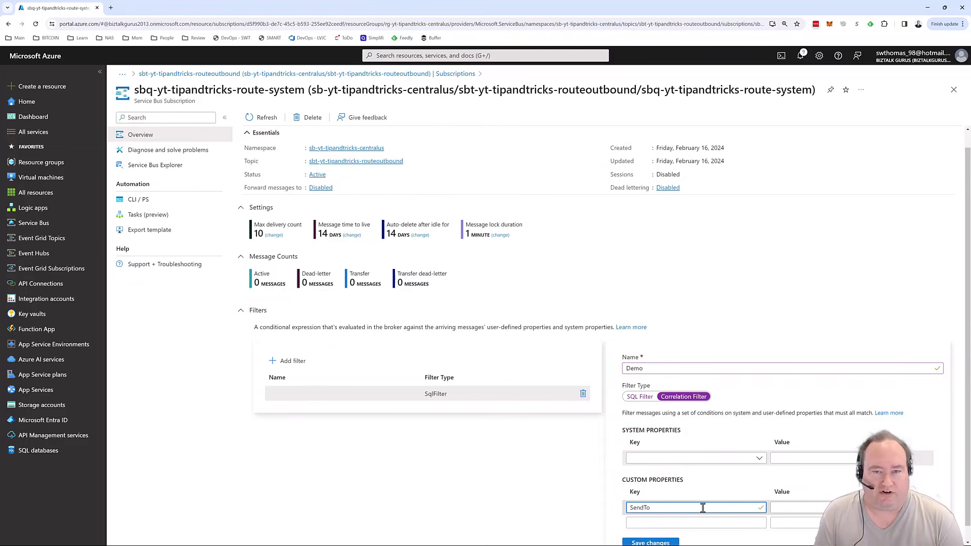
pyautogui.click(789, 508)
pyautogui.write('Demo')
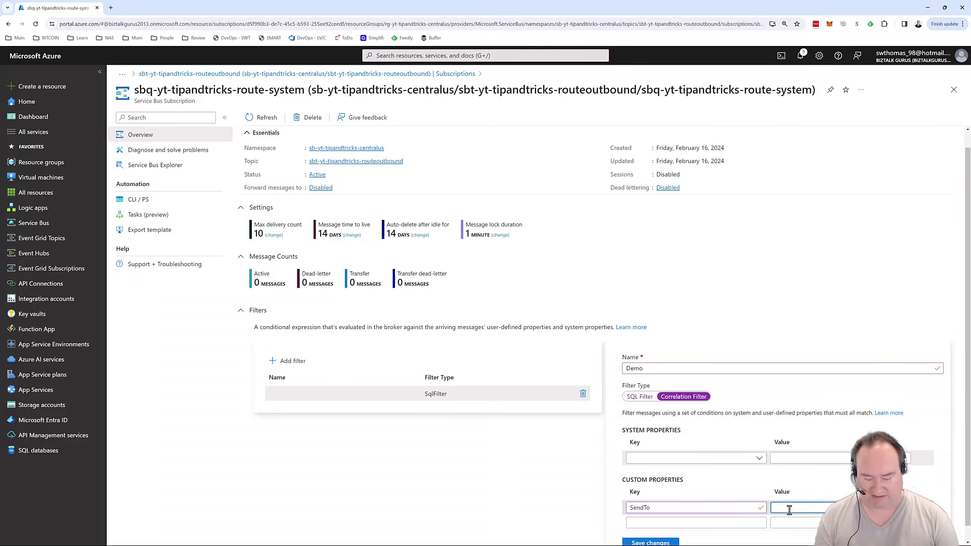
pyautogui.write('1')
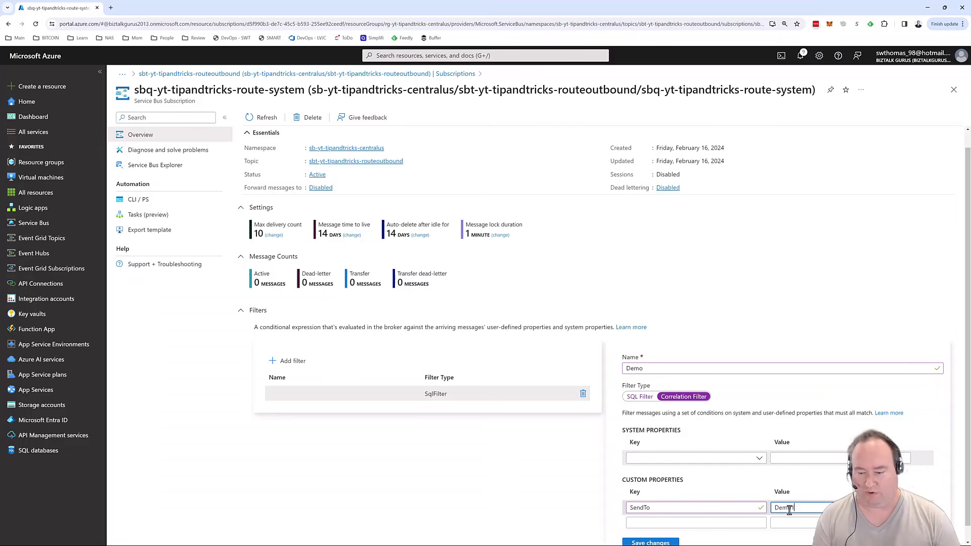
pyautogui.scroll(-1, 773, 480)
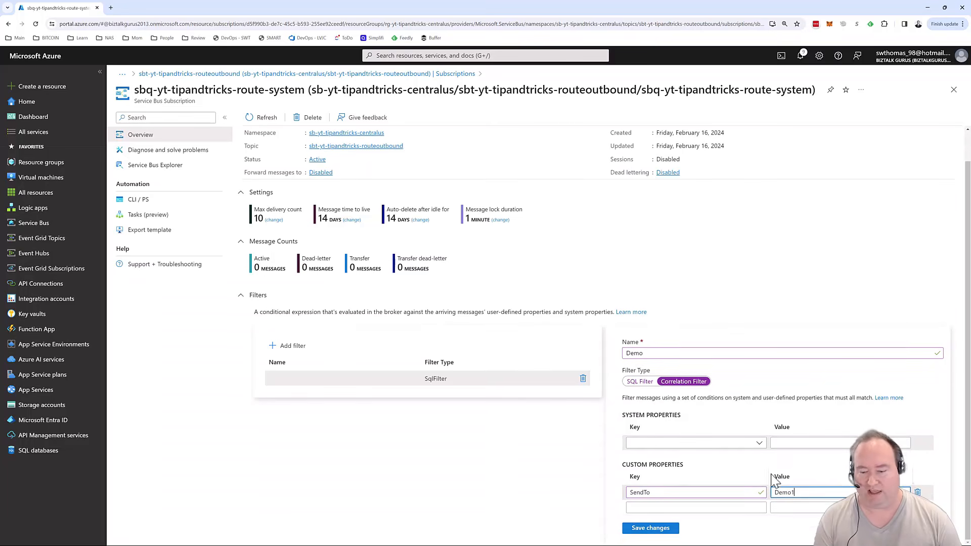
pyautogui.click(641, 529)
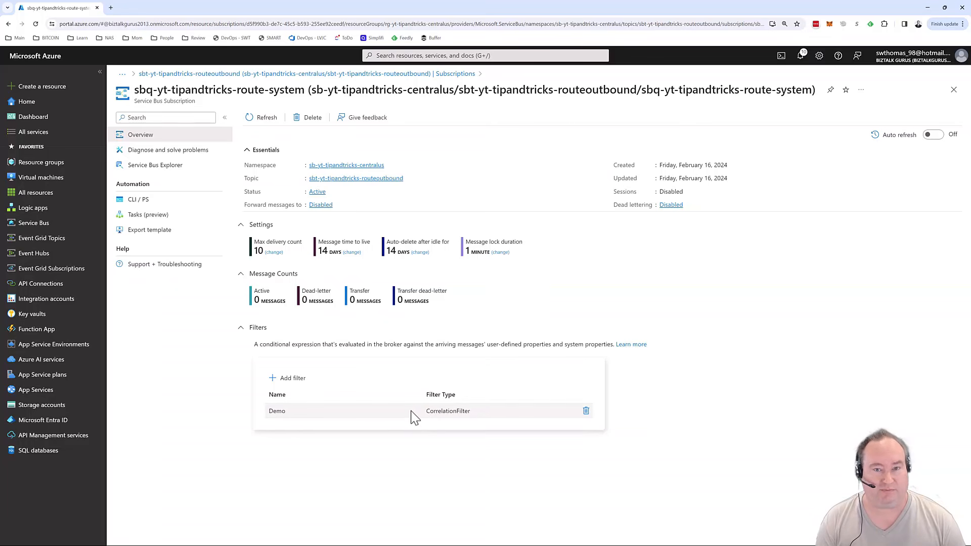
# Switch to the Service Bus Explorer desktop app and send the prefilled text message to the sbt-yt-tipandtricks-routeoutbound topic.
pyautogui.hotkey('alt', 'Tab')
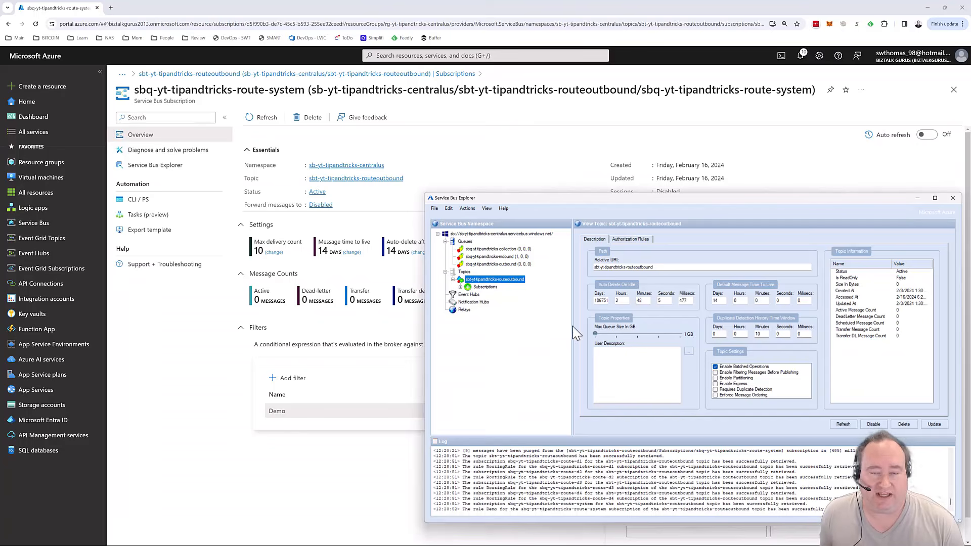
pyautogui.click(461, 287)
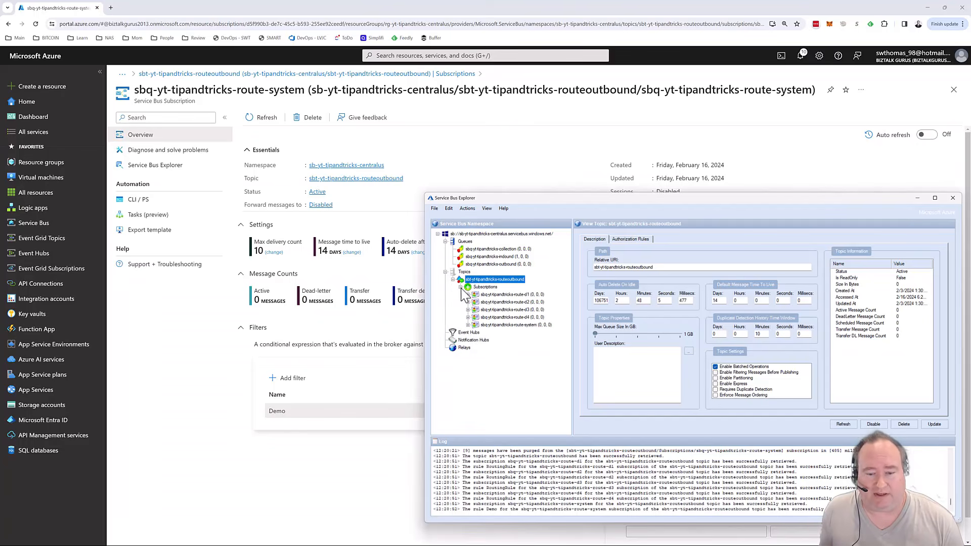
pyautogui.click(474, 288)
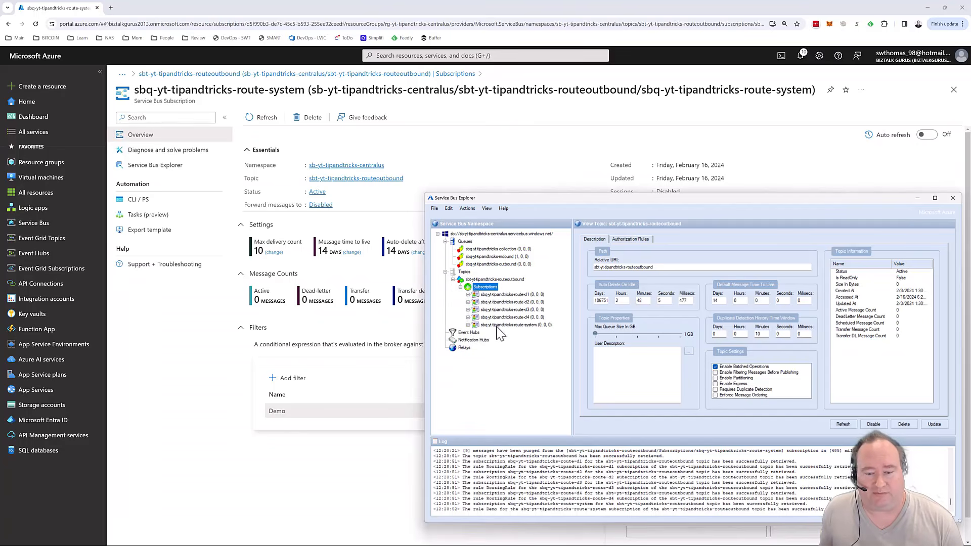
pyautogui.rightClick(484, 280)
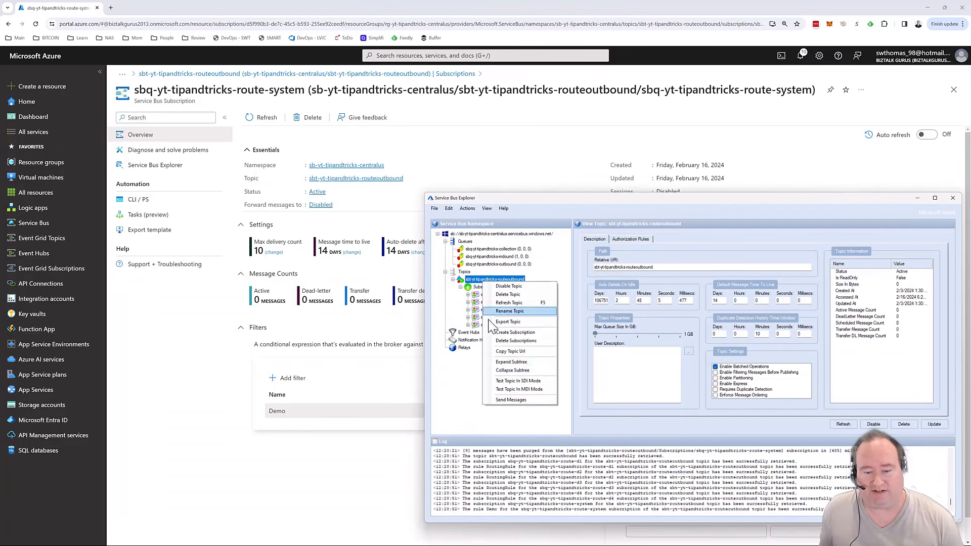
pyautogui.click(508, 400)
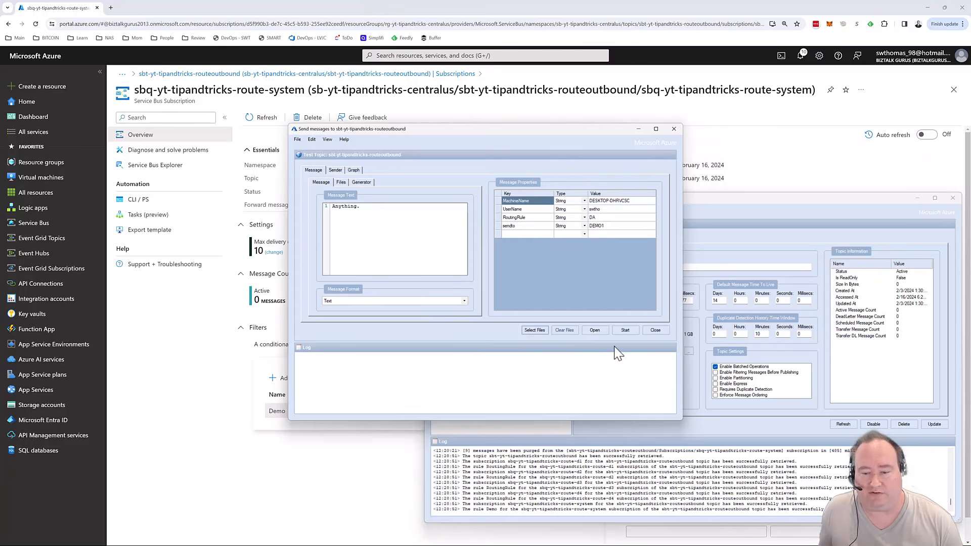
pyautogui.click(621, 330)
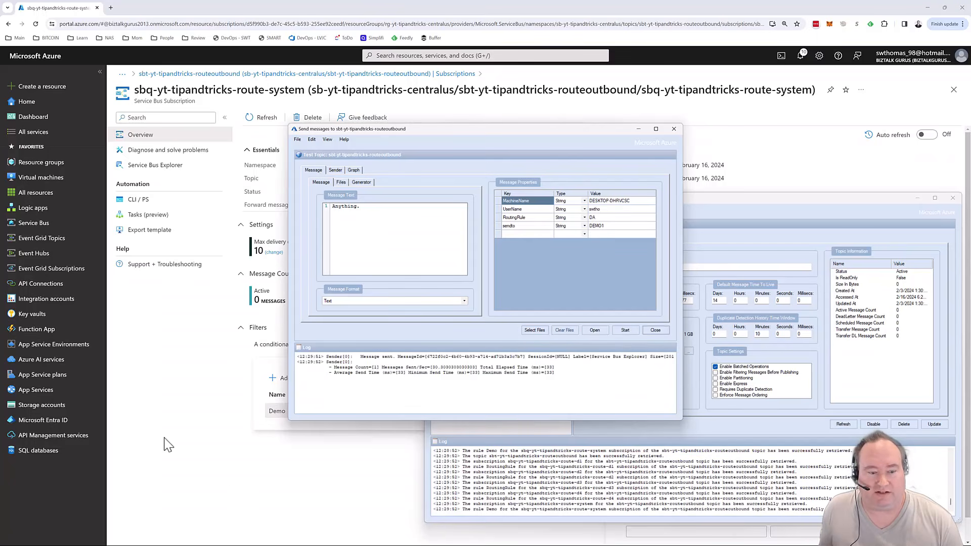
# Switch back to the Azure portal and refresh the sbq-yt-tipandtricks-route-system subscription to check its message counts.
pyautogui.click(199, 422)
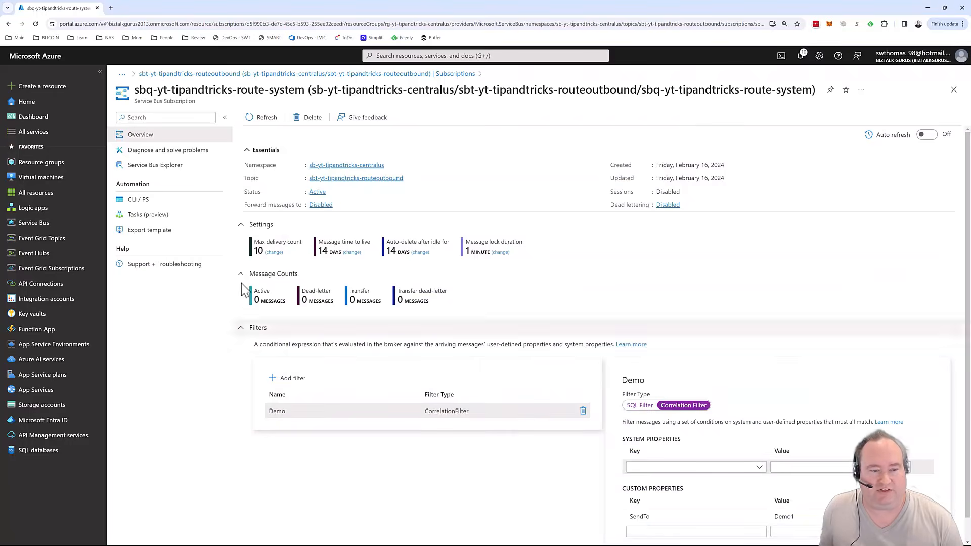
pyautogui.click(267, 121)
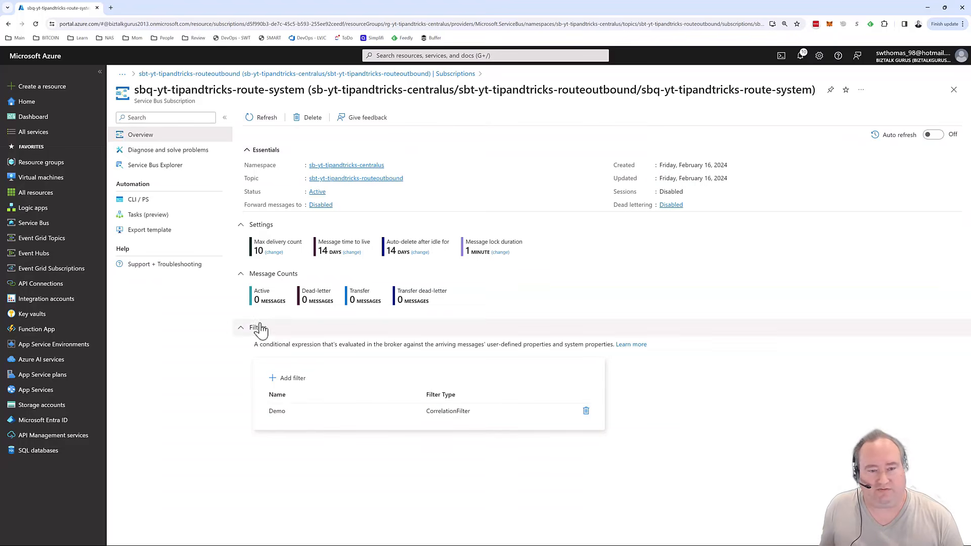
# In Service Bus Explorer, set the sendto message property to Demo1 and send the message to the topic again.
pyautogui.hotkey('alt', 'Tab')
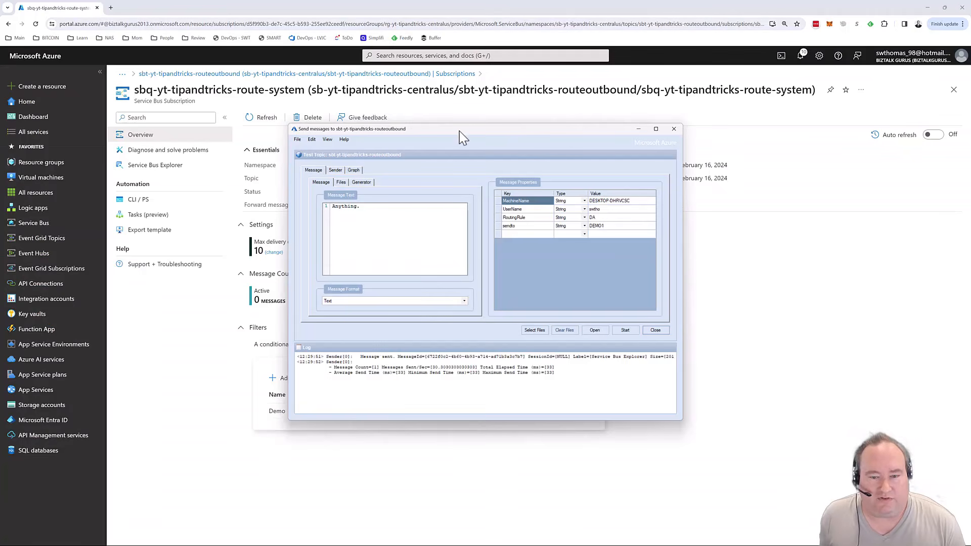
pyautogui.moveTo(481, 139); pyautogui.dragTo(524, 145)
pyautogui.click(645, 232)
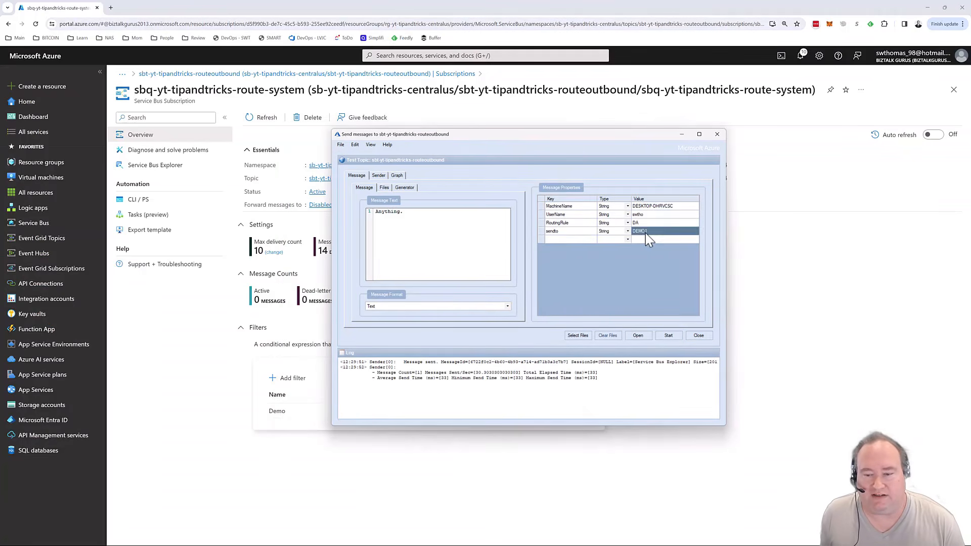
pyautogui.click(643, 233)
pyautogui.write('Demo1')
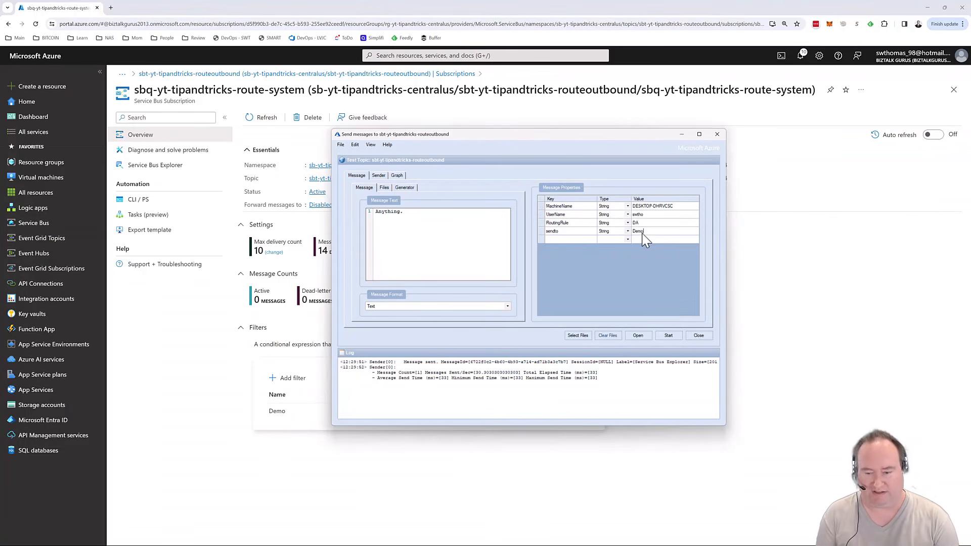
pyautogui.click(666, 336)
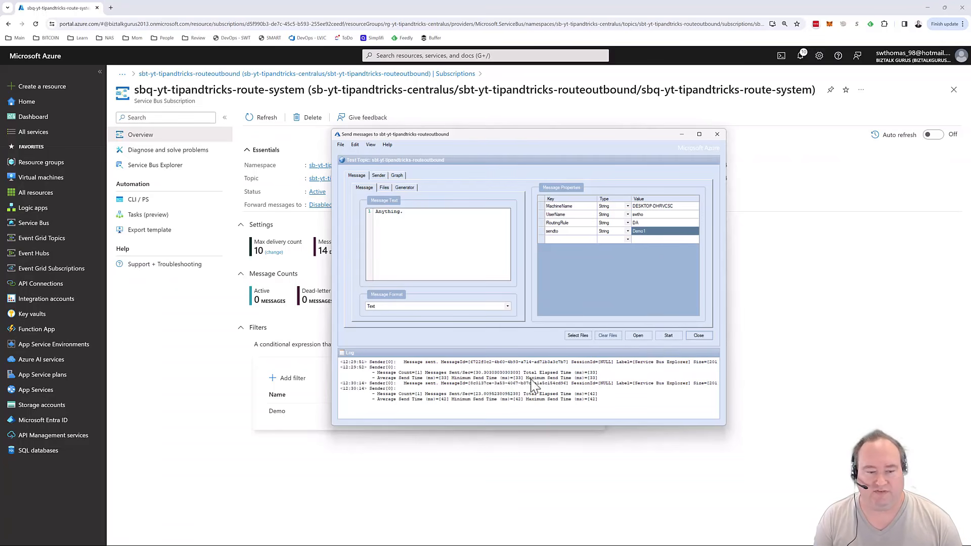
# Refresh the route-system subscription in the Azure portal and delete its Demo correlation filter.
pyautogui.click(211, 350)
pyautogui.click(249, 123)
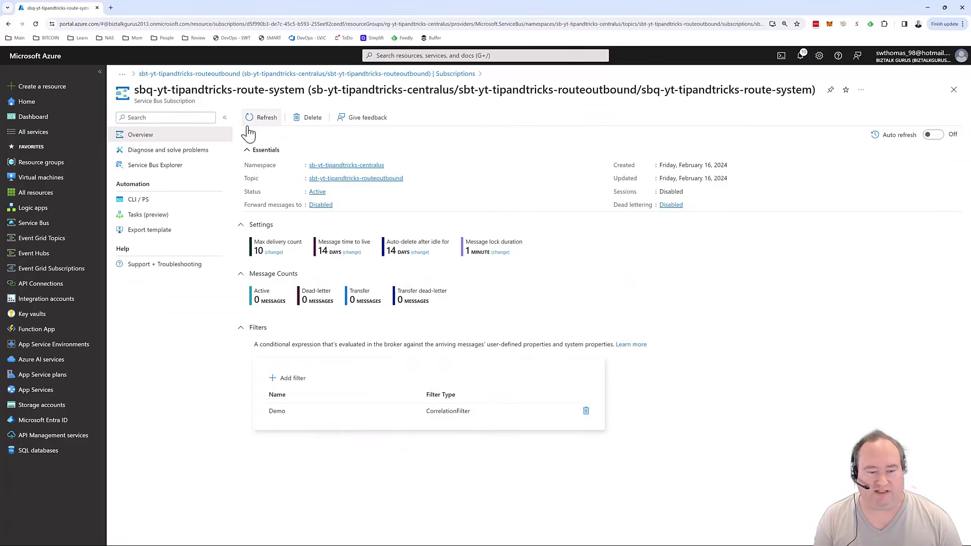
pyautogui.click(585, 411)
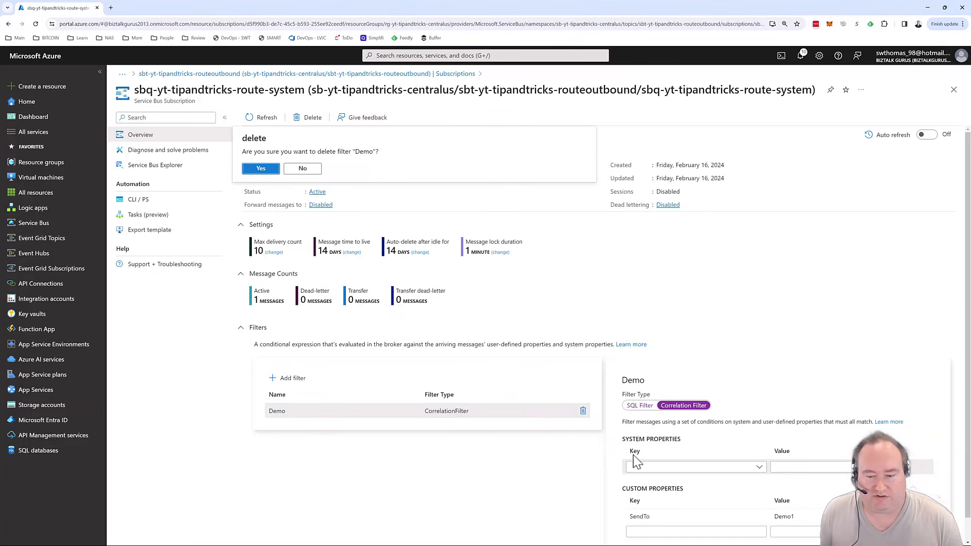
pyautogui.click(257, 169)
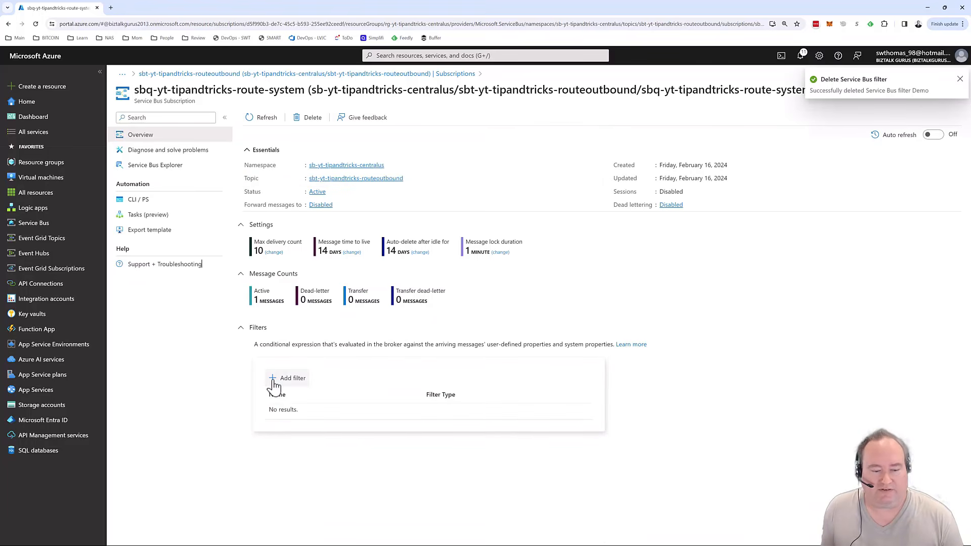
# Add a SQL filter named DemoSql to the subscription.
pyautogui.click(289, 380)
pyautogui.scroll(-1, 642, 349)
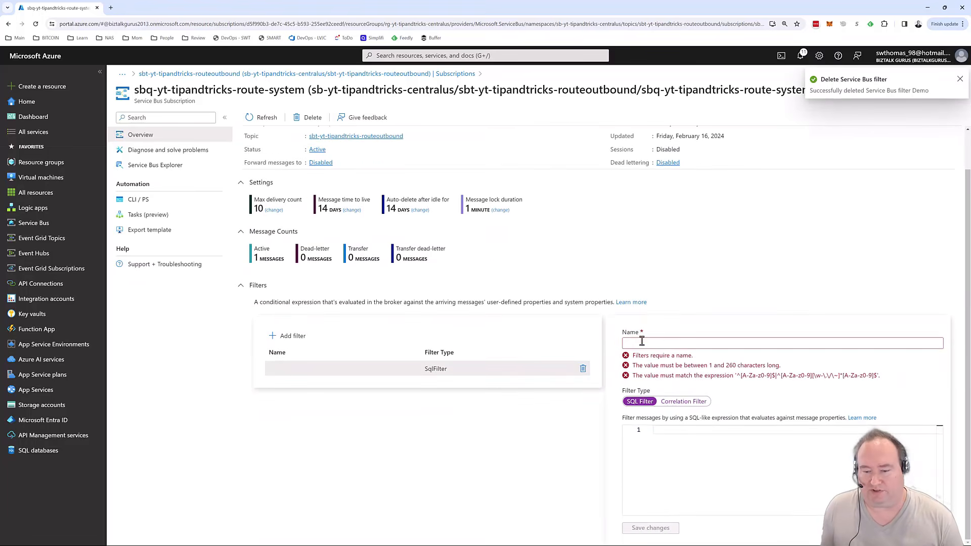
pyautogui.click(642, 344)
pyautogui.write('DemoSql')
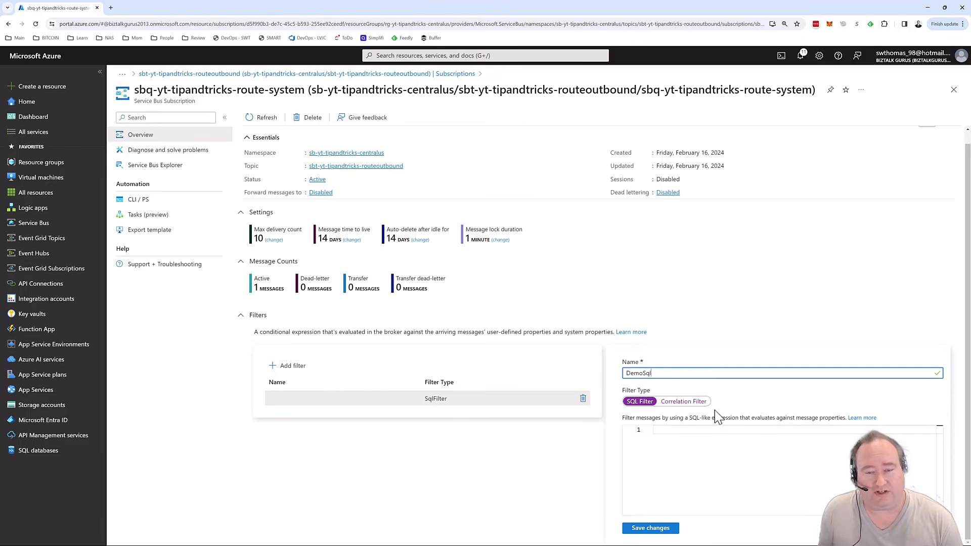
# Enter user.sendto = 'Demo1' as the DemoSql filter expression and save the changes.
pyautogui.click(657, 430)
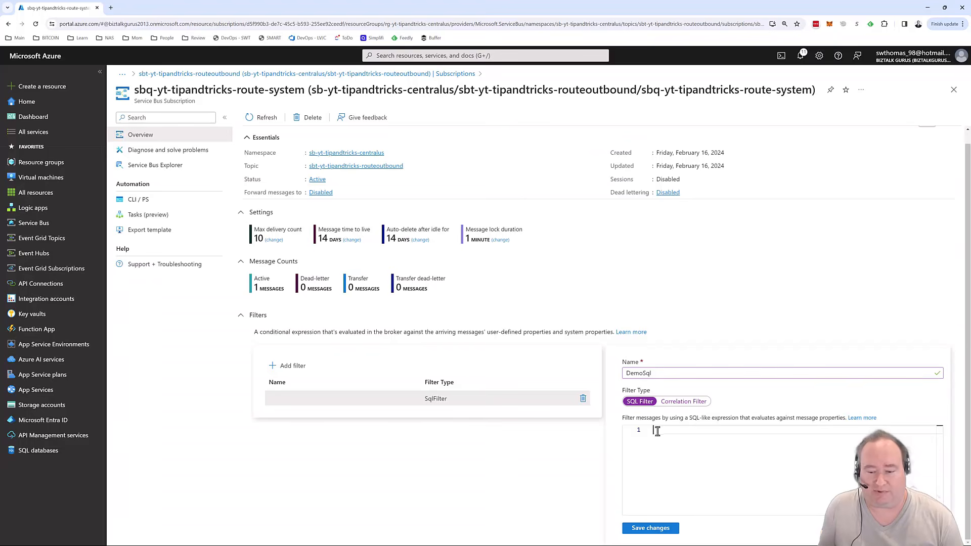
pyautogui.write('sys.')
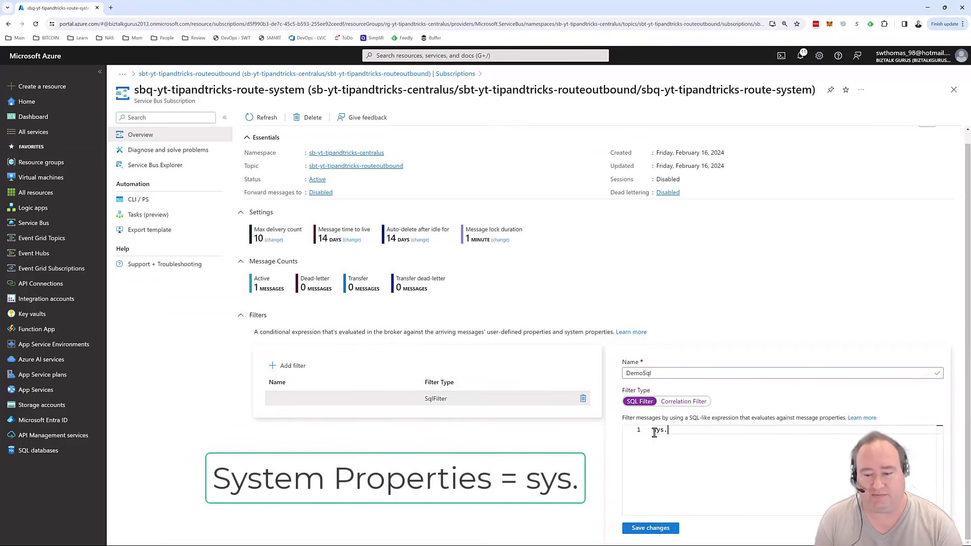
pyautogui.write('user.')
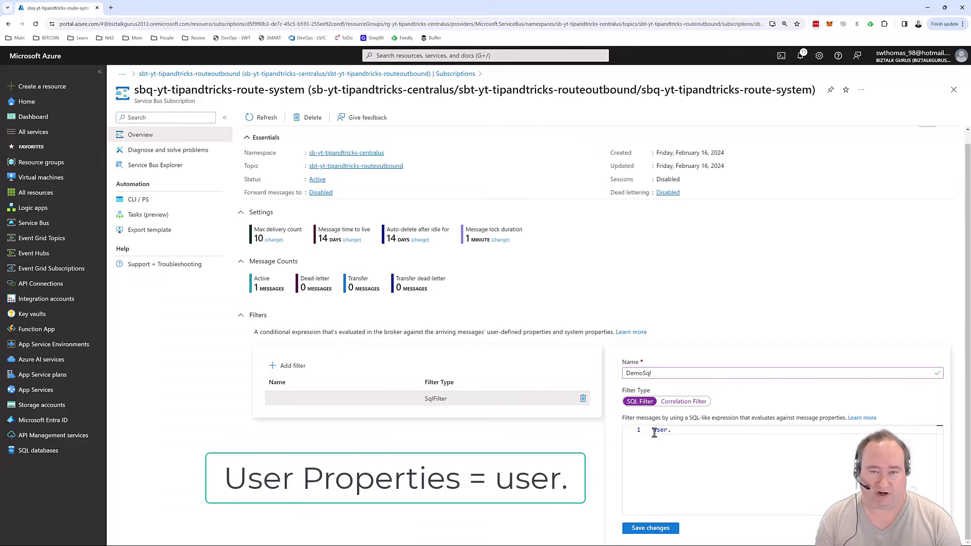
pyautogui.write('send')
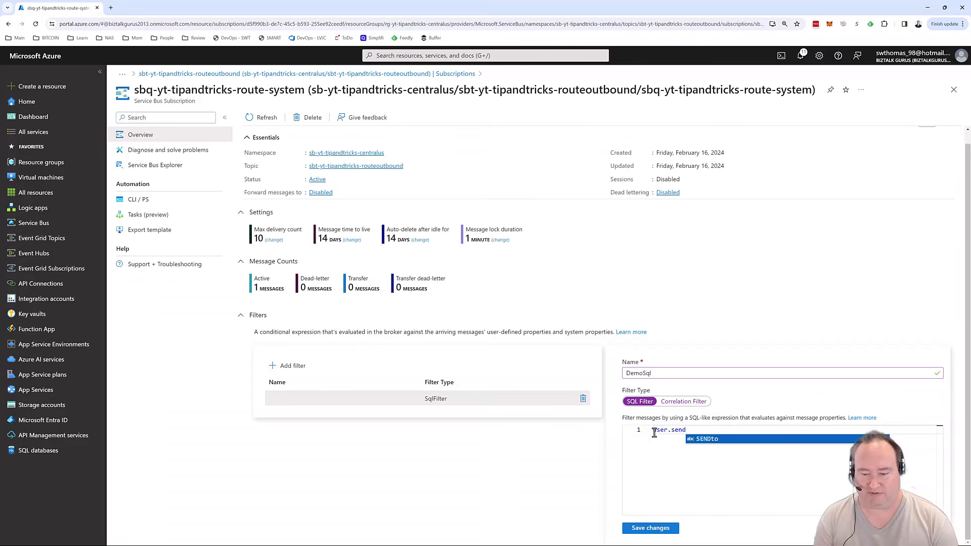
pyautogui.write("to = 'Demo1")
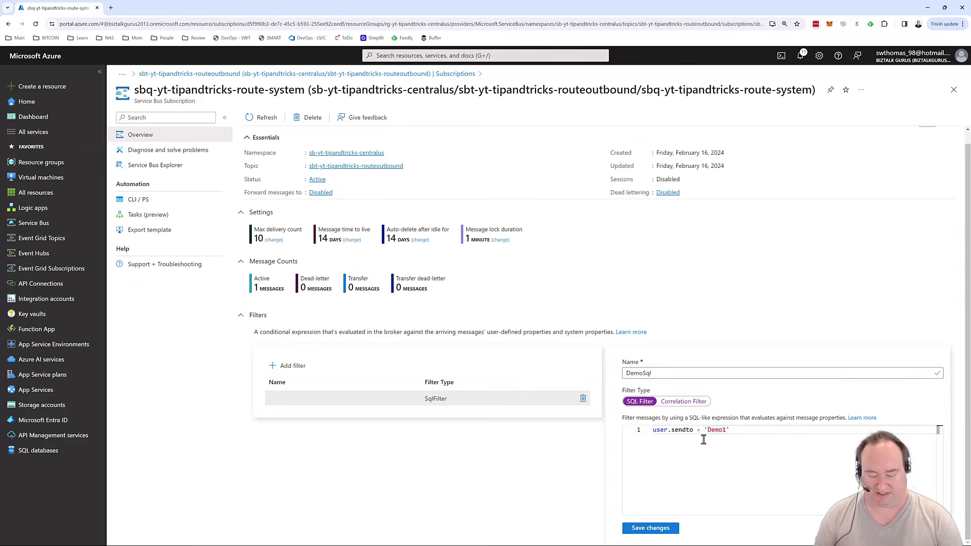
pyautogui.write('%')
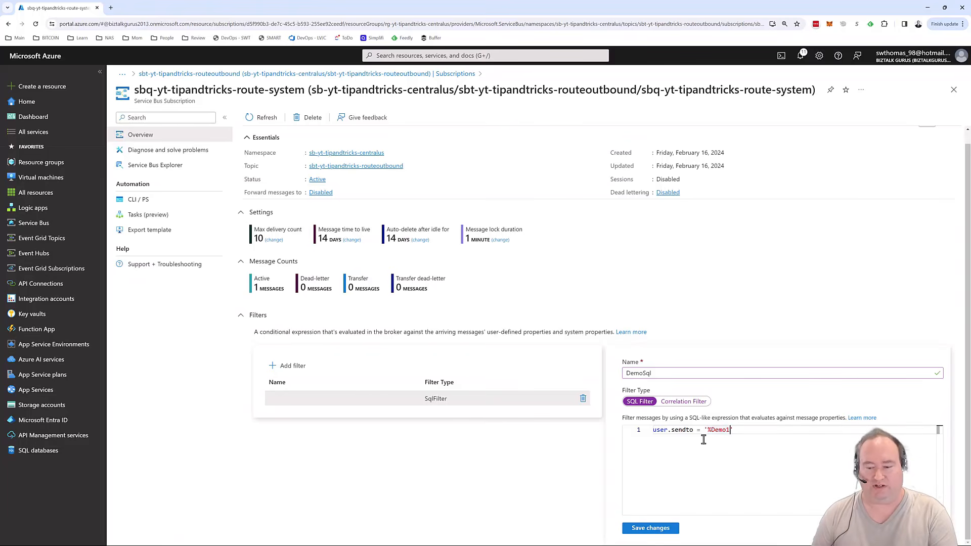
pyautogui.press('BackSpace')
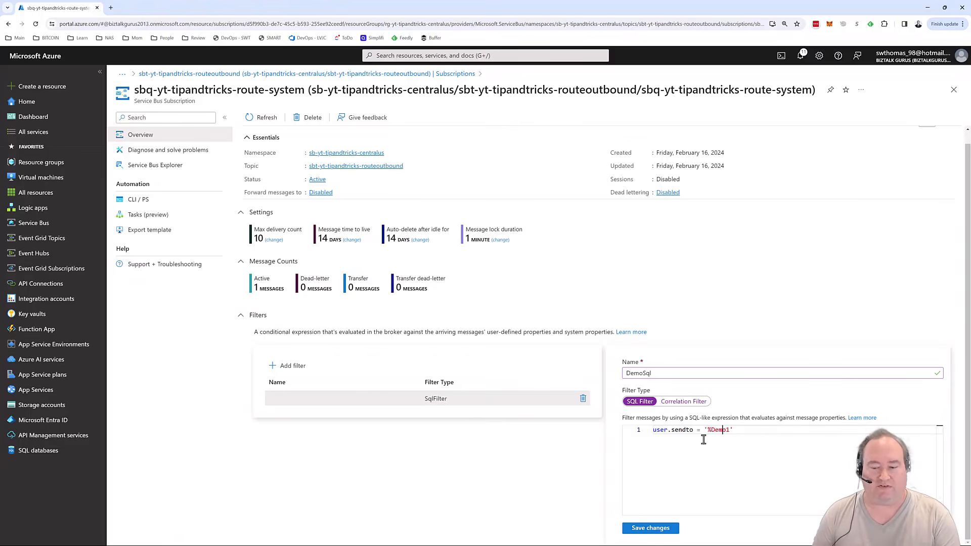
pyautogui.press('BackSpace')
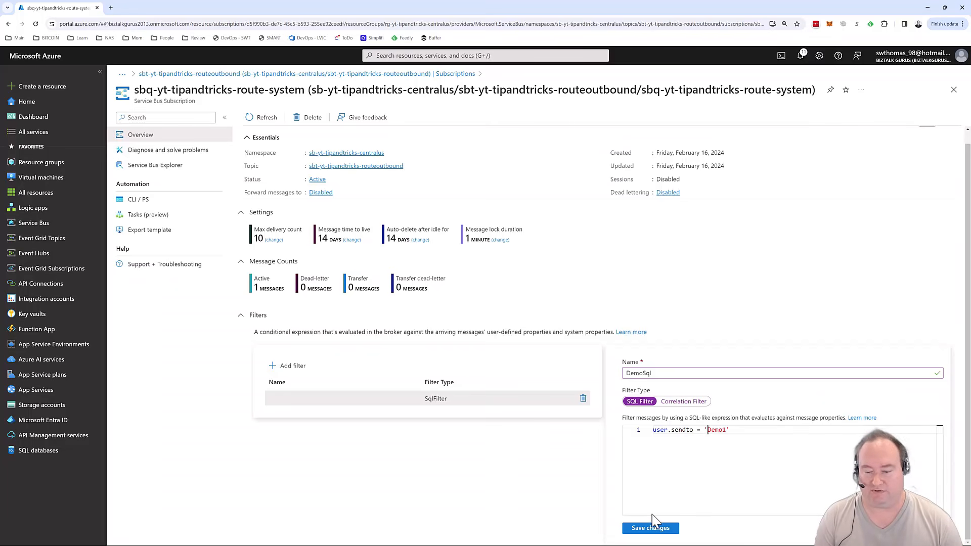
pyautogui.click(649, 535)
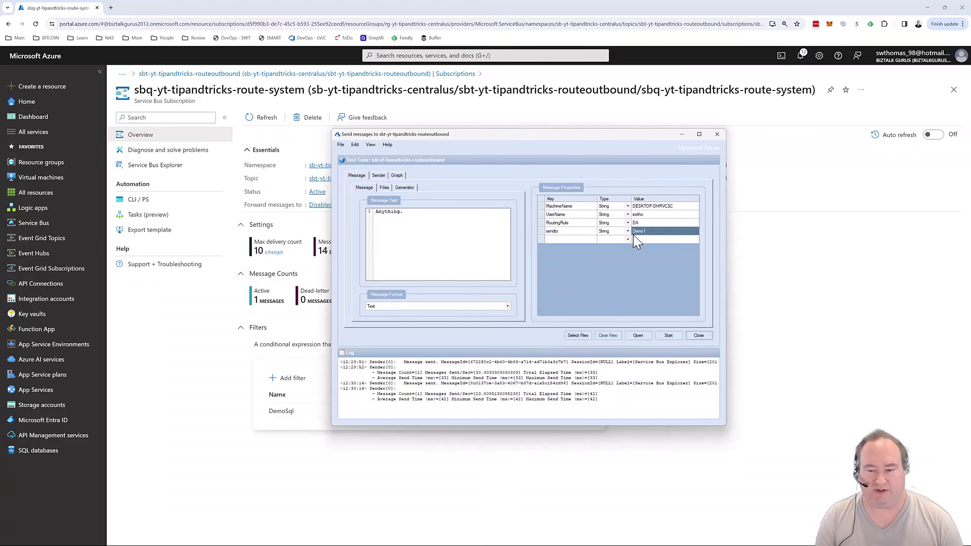
# Send the message again from Service Bus Explorer and refresh the subscription's message counts in the Azure portal.
pyautogui.click(667, 336)
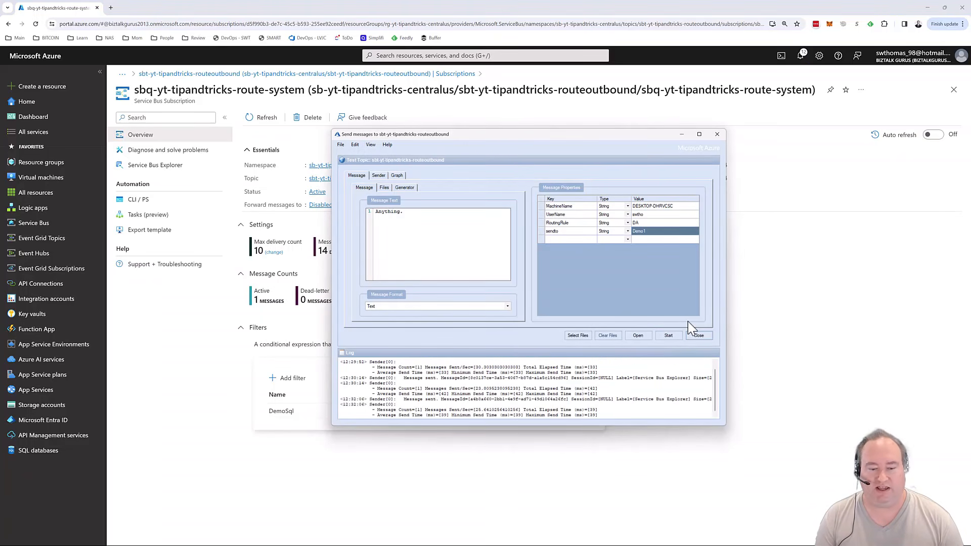
pyautogui.click(217, 362)
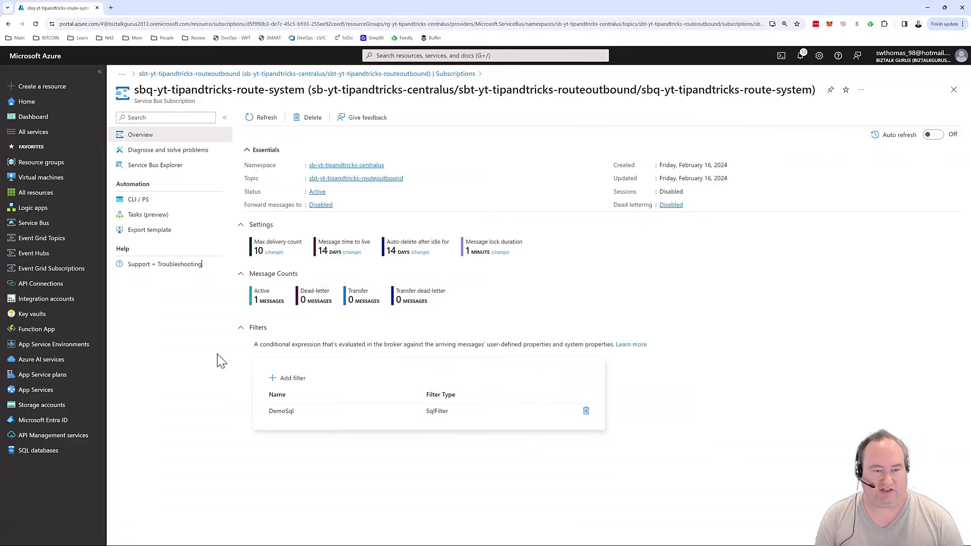
pyautogui.click(269, 123)
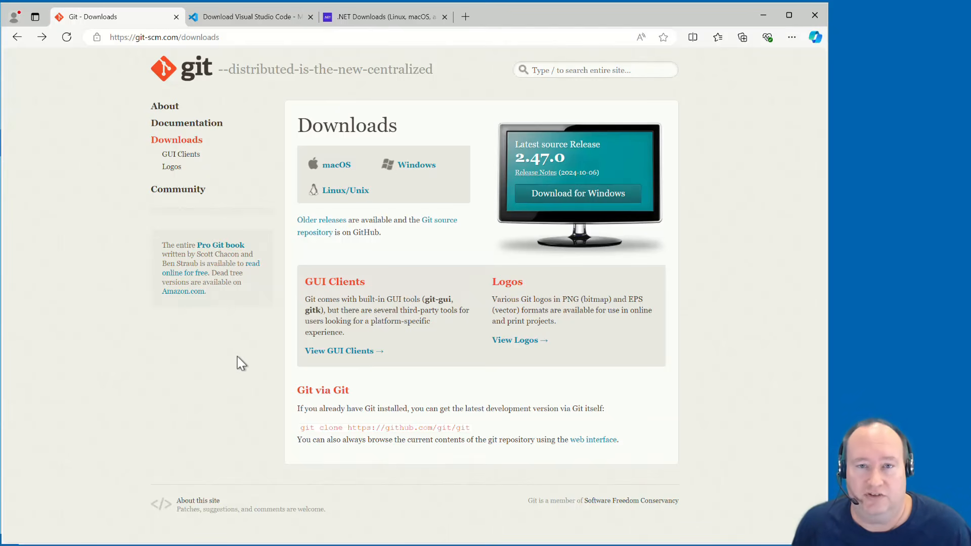
# View the Git for Windows, Visual Studio Code and .NET download pages, and minimize the browser.
pyautogui.click(408, 167)
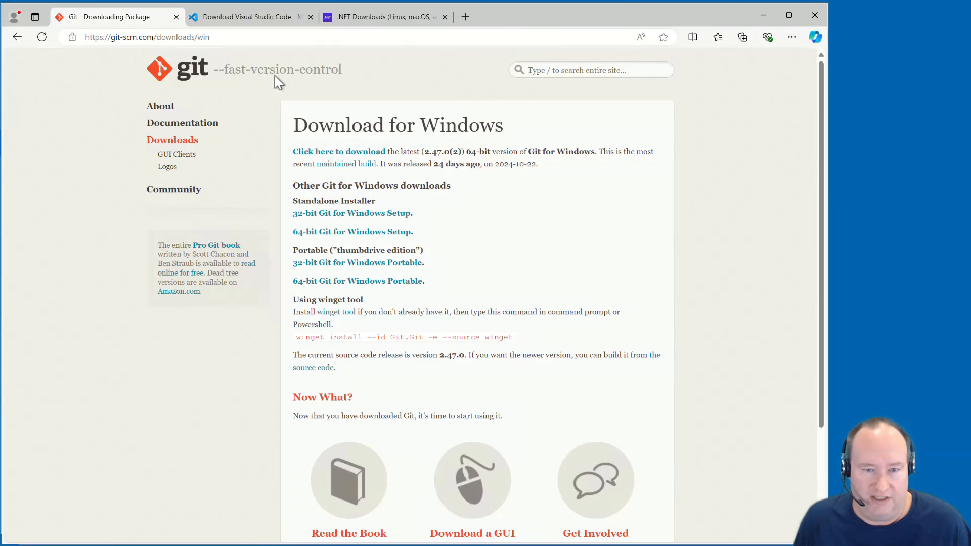
pyautogui.click(259, 19)
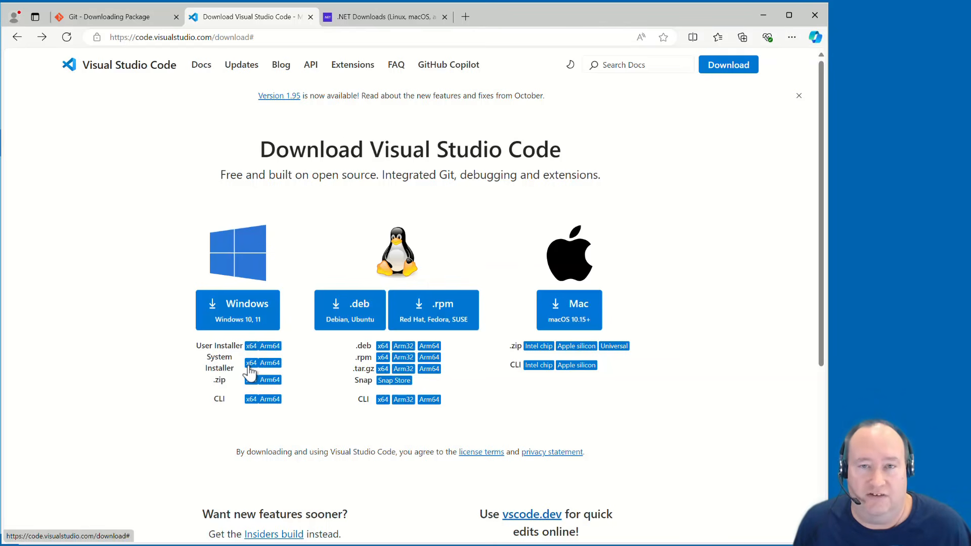
pyautogui.click(355, 20)
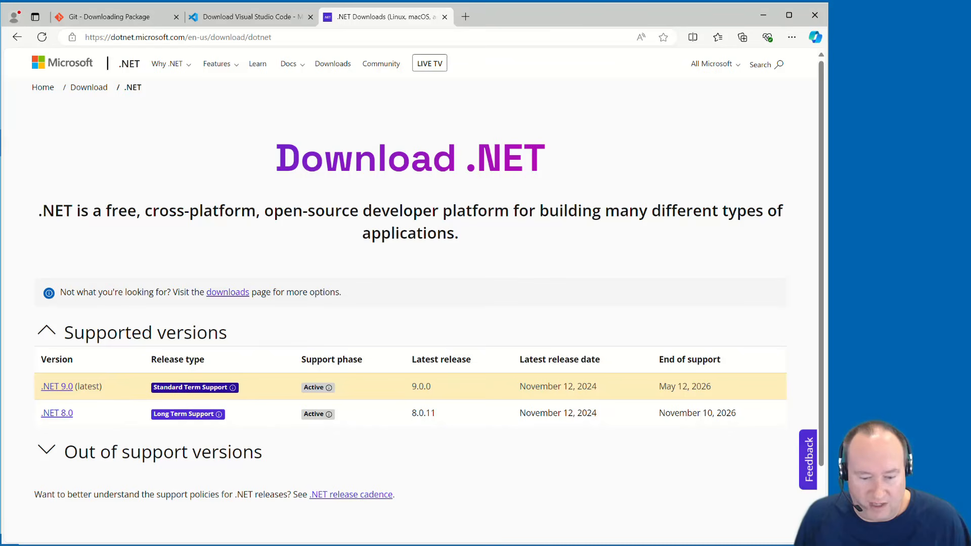
pyautogui.click(762, 14)
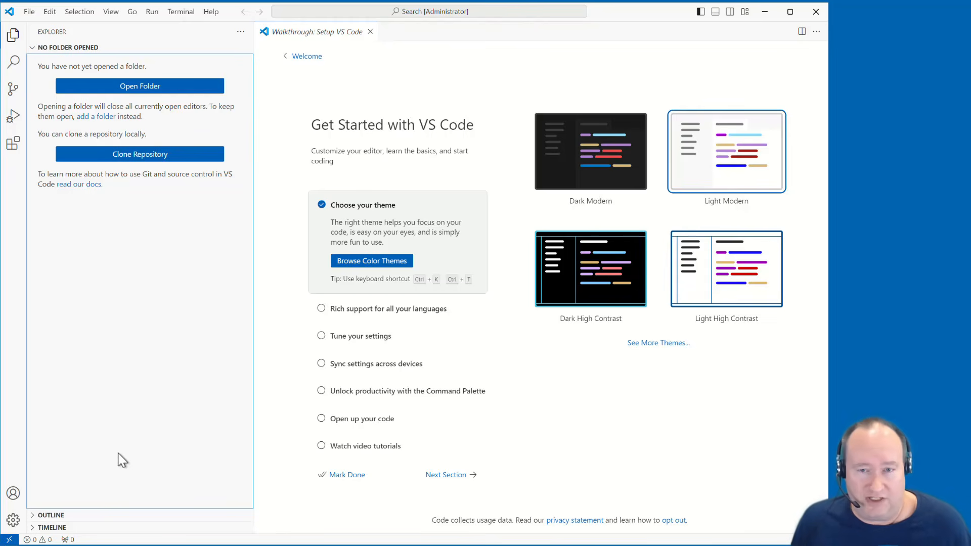
# In Visual Studio Code, search the extensions marketplace for azure and install the Azure Account extension.
pyautogui.hotkey('ctrl', 'b')
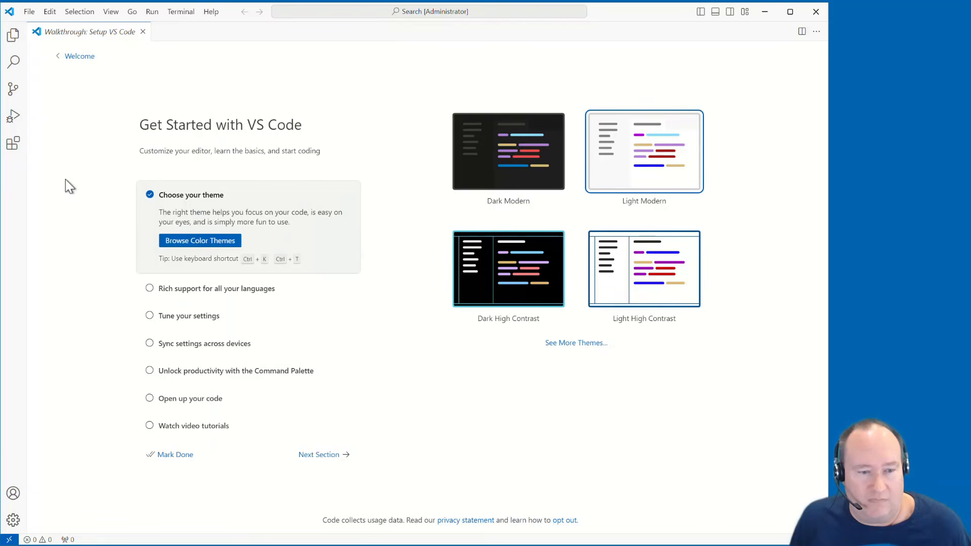
pyautogui.click(14, 145)
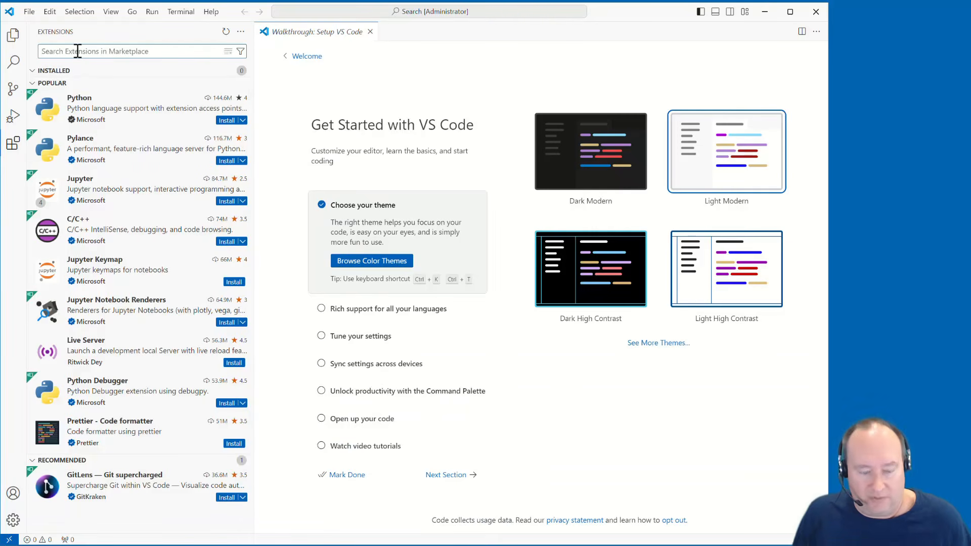
pyautogui.write('azure')
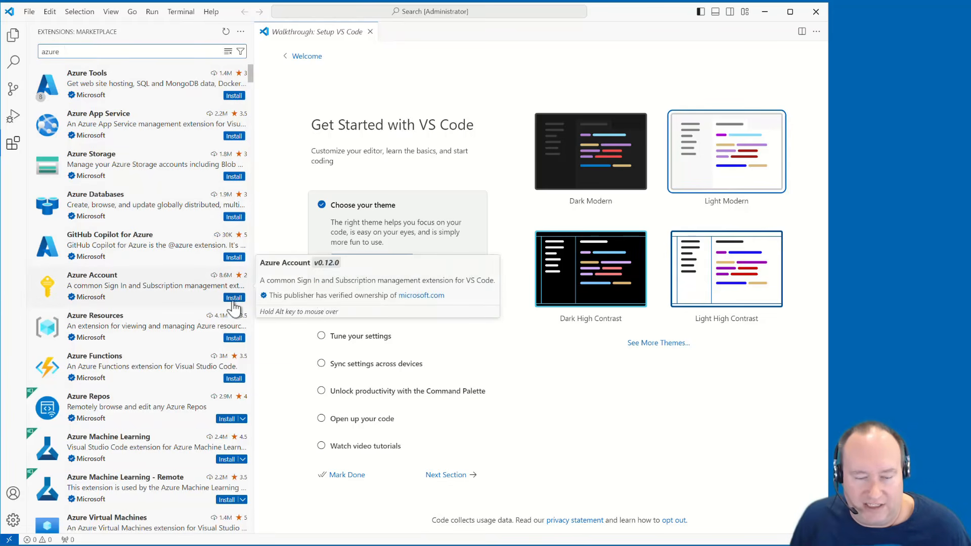
pyautogui.click(135, 281)
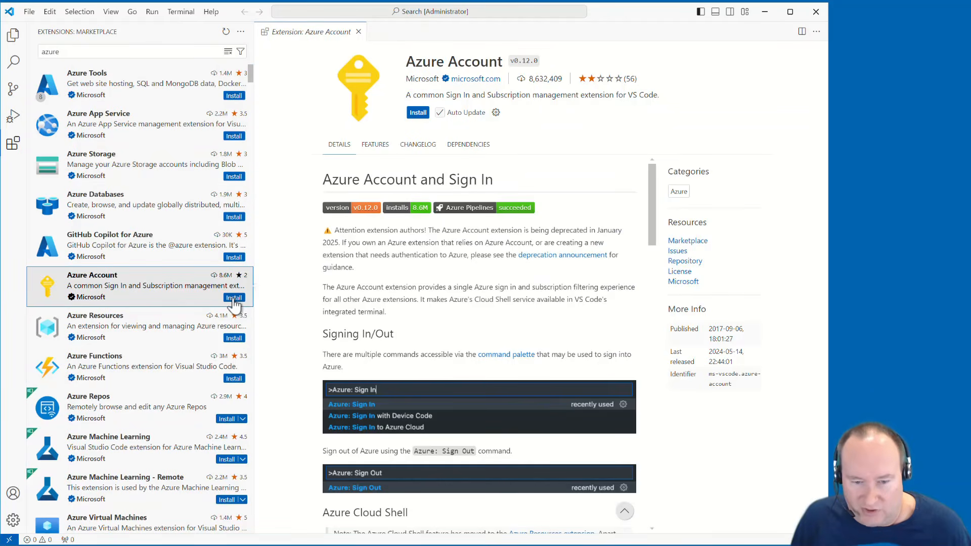
pyautogui.click(420, 114)
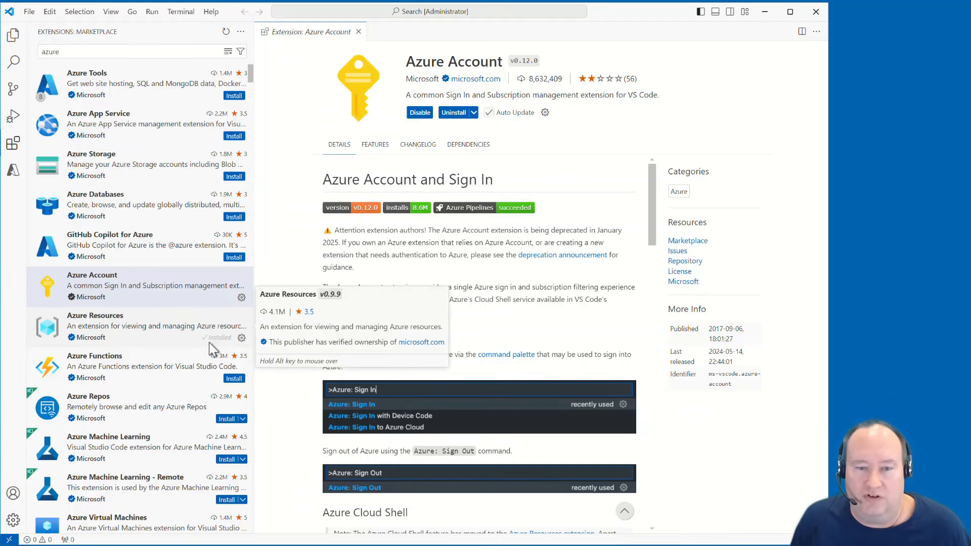
# Search the extensions marketplace for logic apps, review the Consumption extension, and install the Azure Logic Apps (Standard) extension.
pyautogui.doubleClick(96, 51)
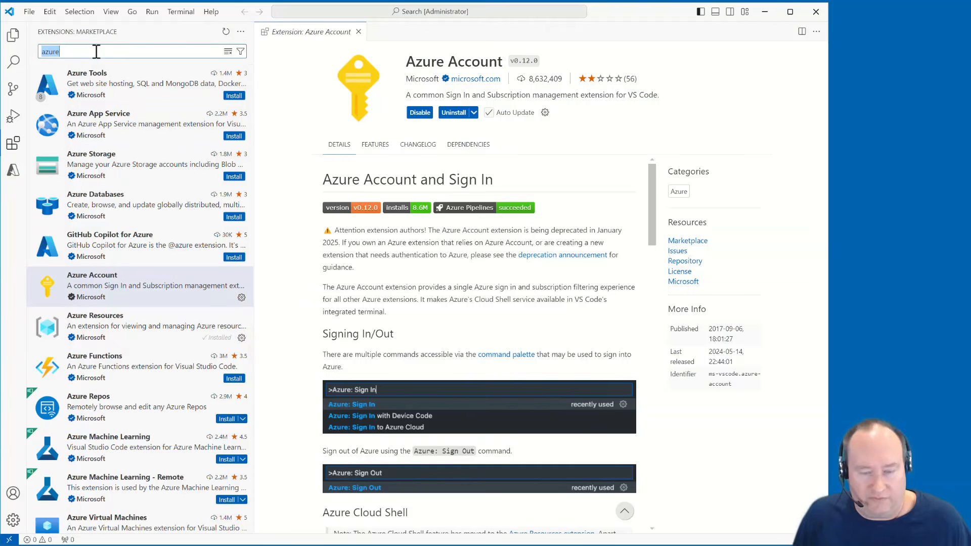
pyautogui.write('logic')
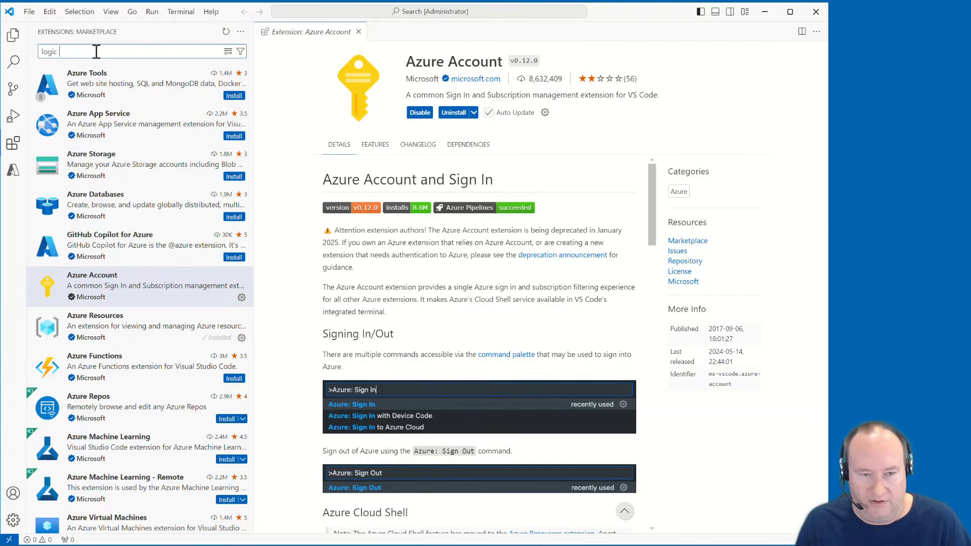
pyautogui.write(' apps')
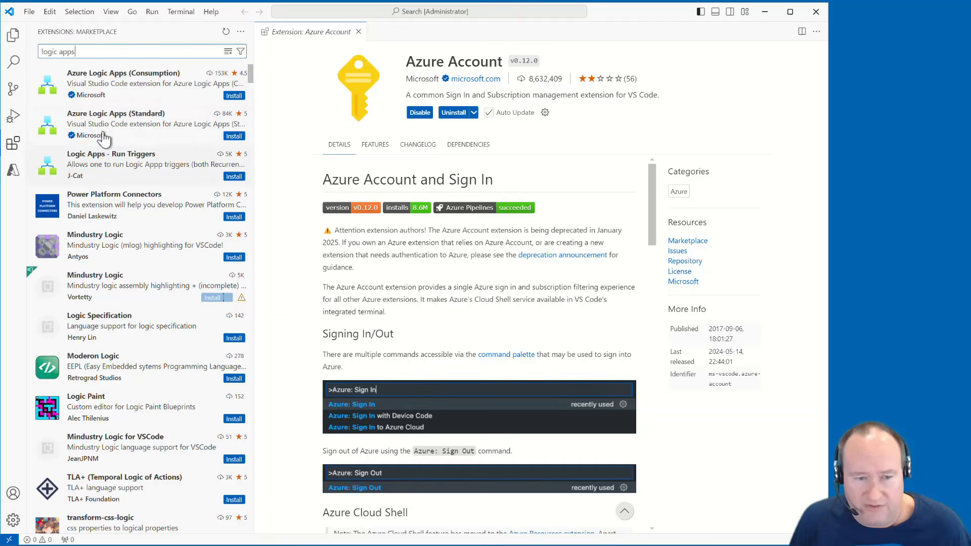
pyautogui.click(107, 89)
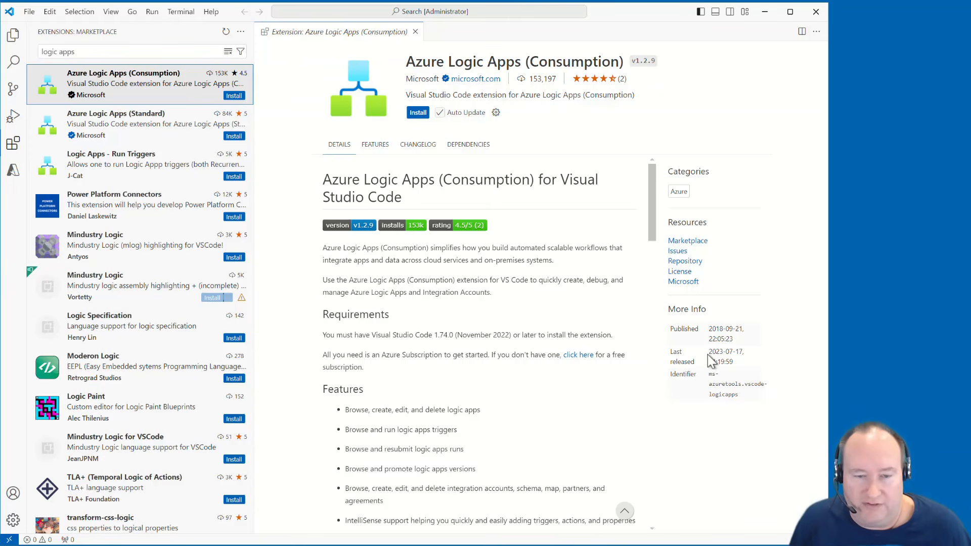
pyautogui.click(127, 135)
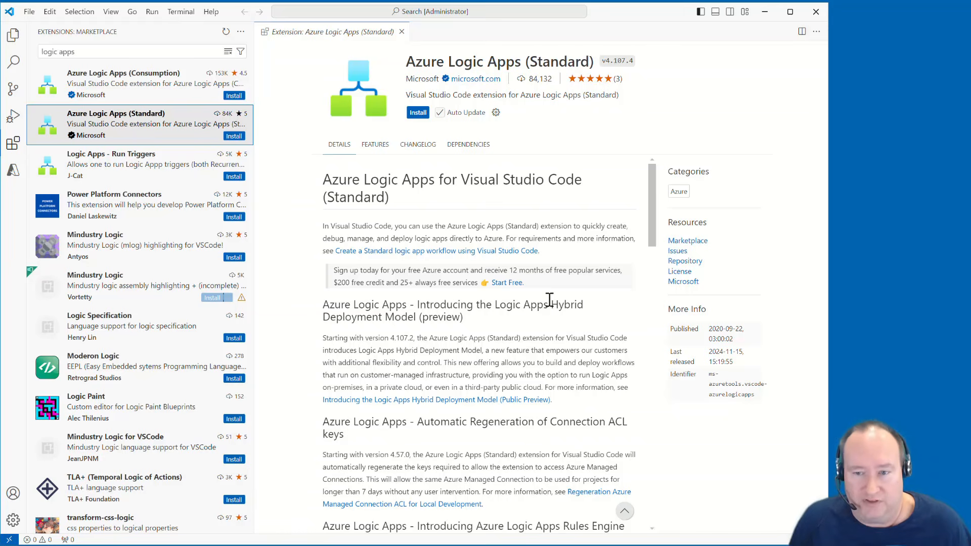
pyautogui.click(418, 116)
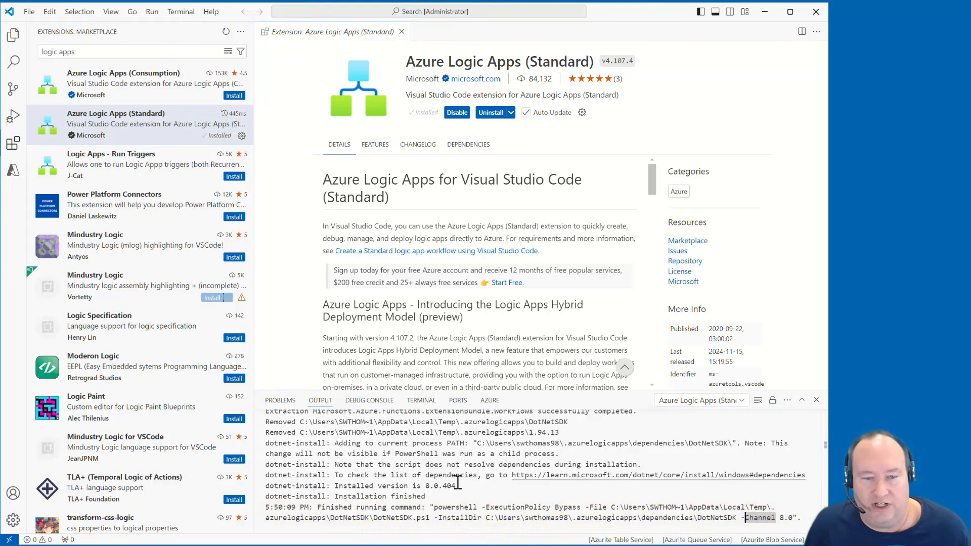
# Restart Visual Studio Code and permanently suppress the Azure Functions Core Tools update warning.
pyautogui.click(819, 19)
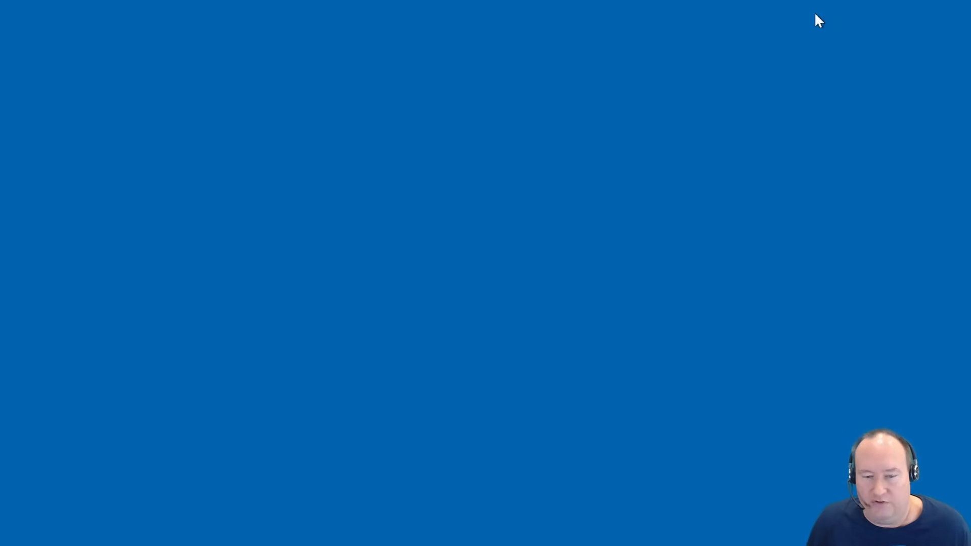
pyautogui.press('super')
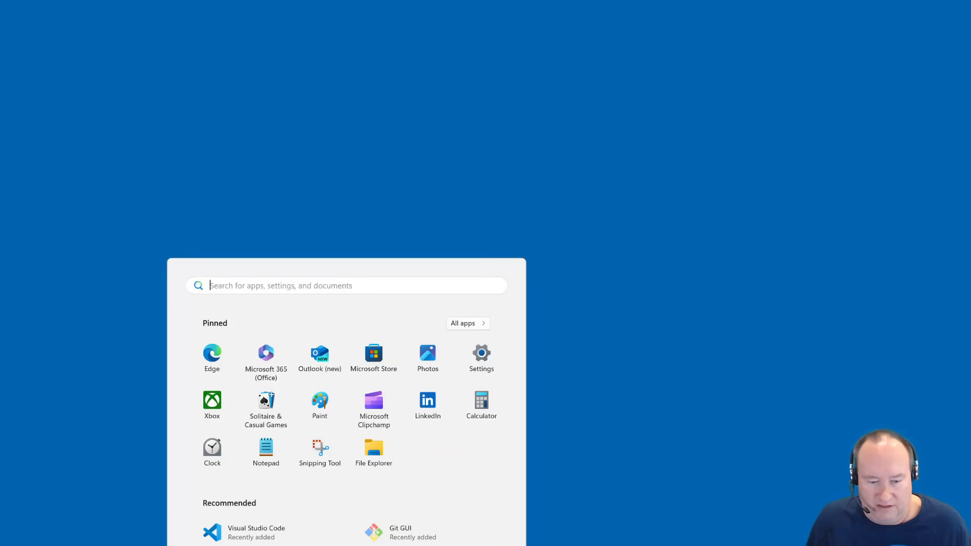
pyautogui.click(244, 534)
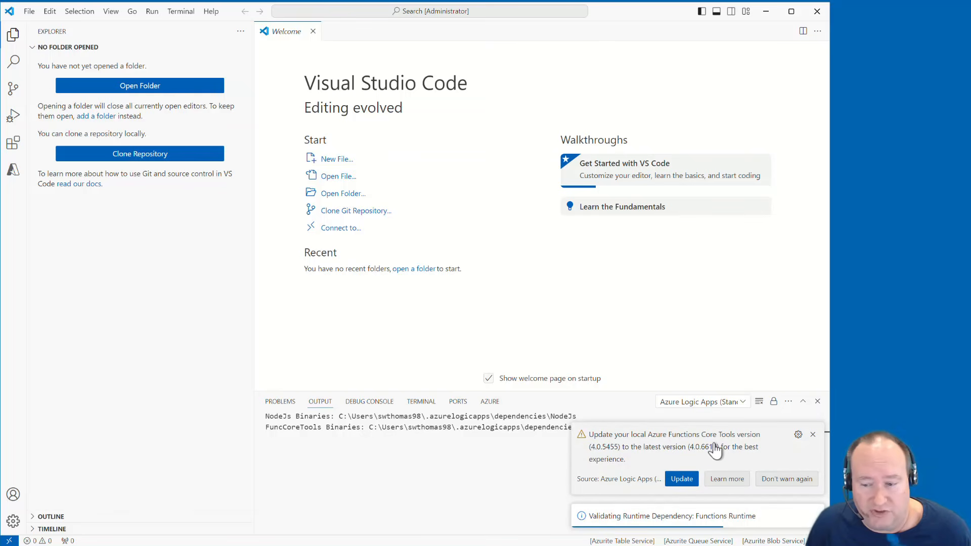
pyautogui.click(782, 482)
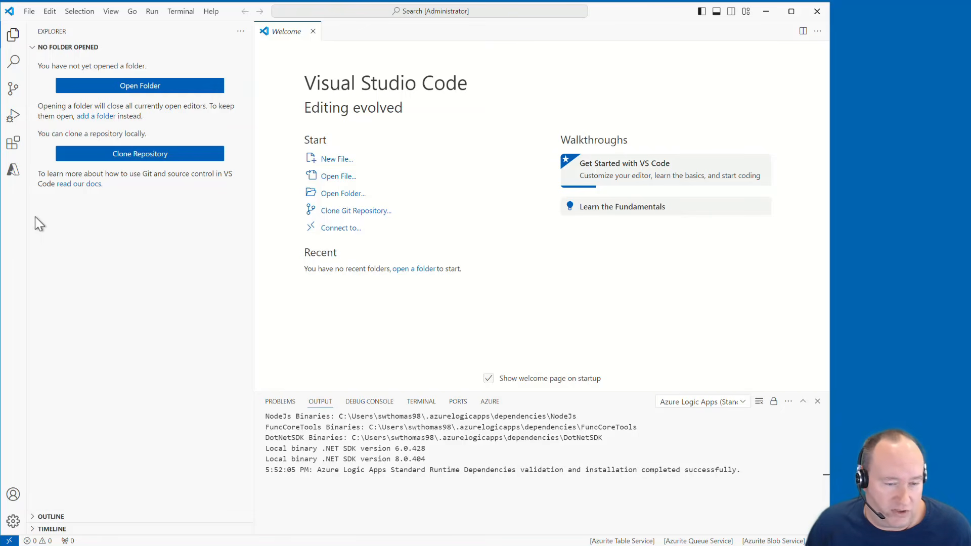
# Start a new logic app workspace from the Azure view and choose a newly created Demo folder on the C: drive as its location.
pyautogui.click(13, 171)
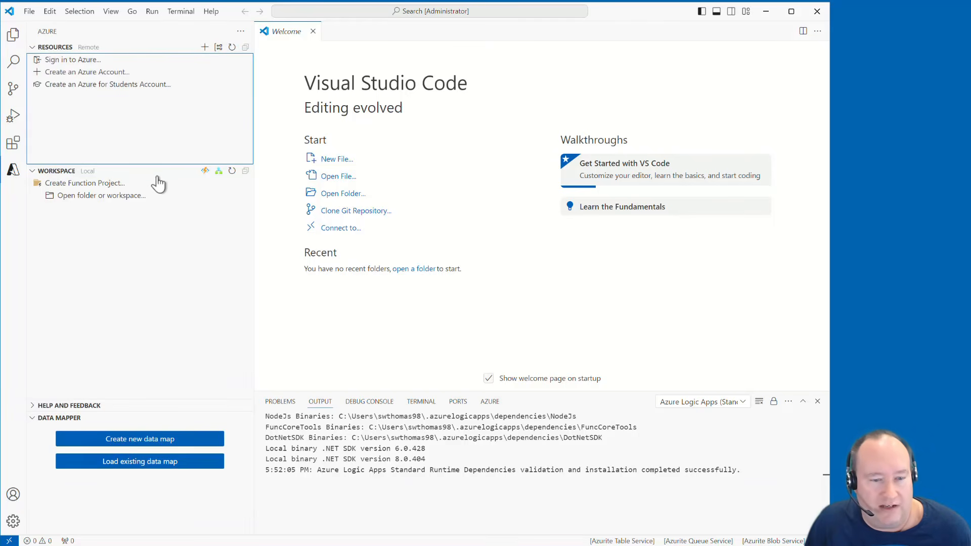
pyautogui.click(219, 172)
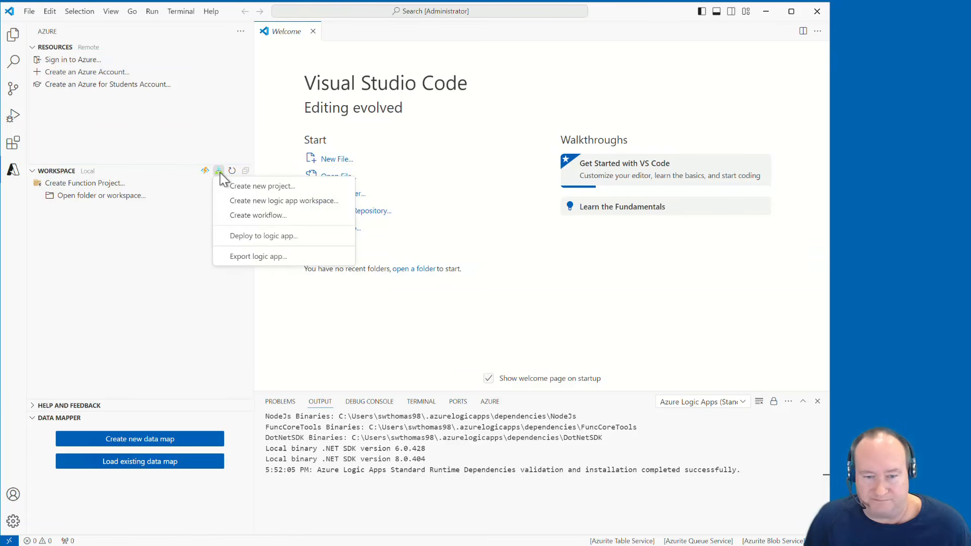
pyautogui.click(269, 202)
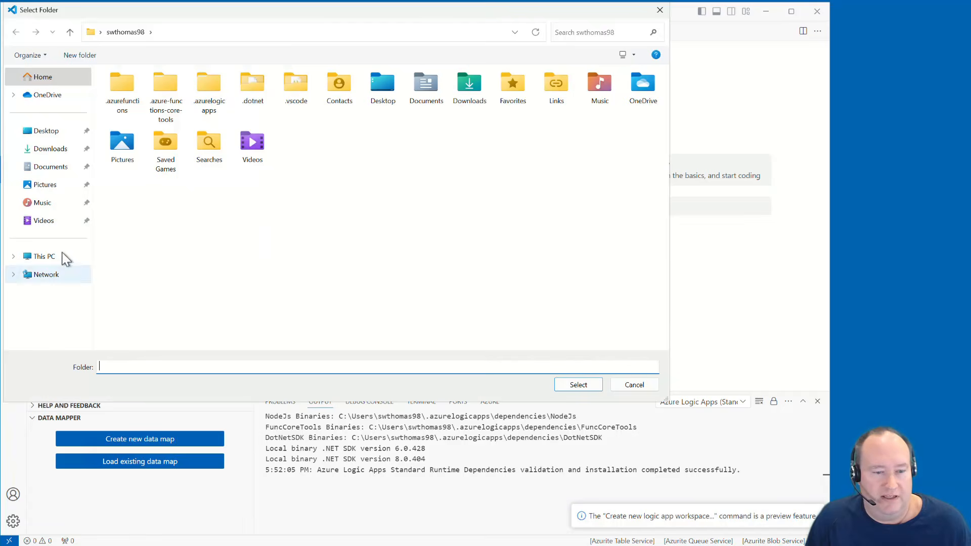
pyautogui.click(61, 254)
pyautogui.doubleClick(152, 94)
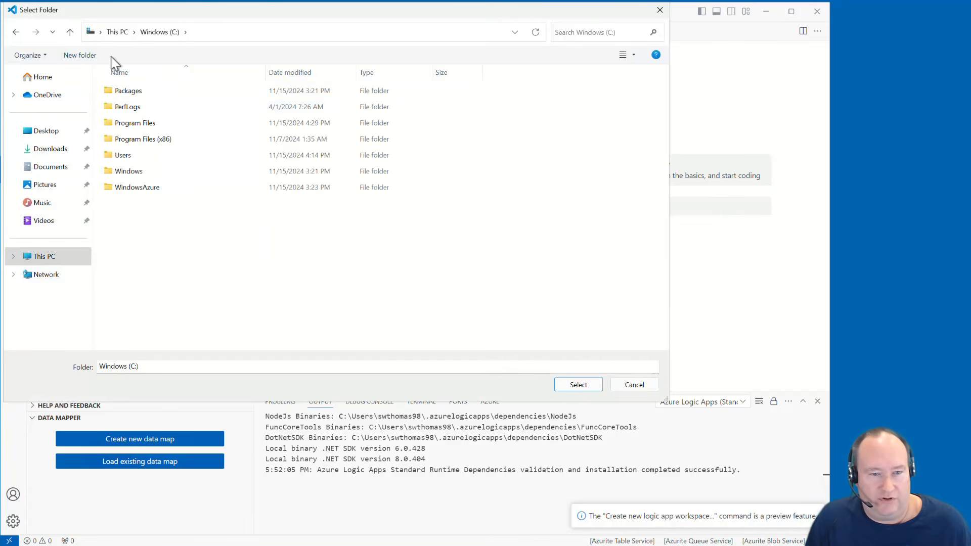
pyautogui.click(94, 56)
pyautogui.write('Demo')
pyautogui.press('Return')
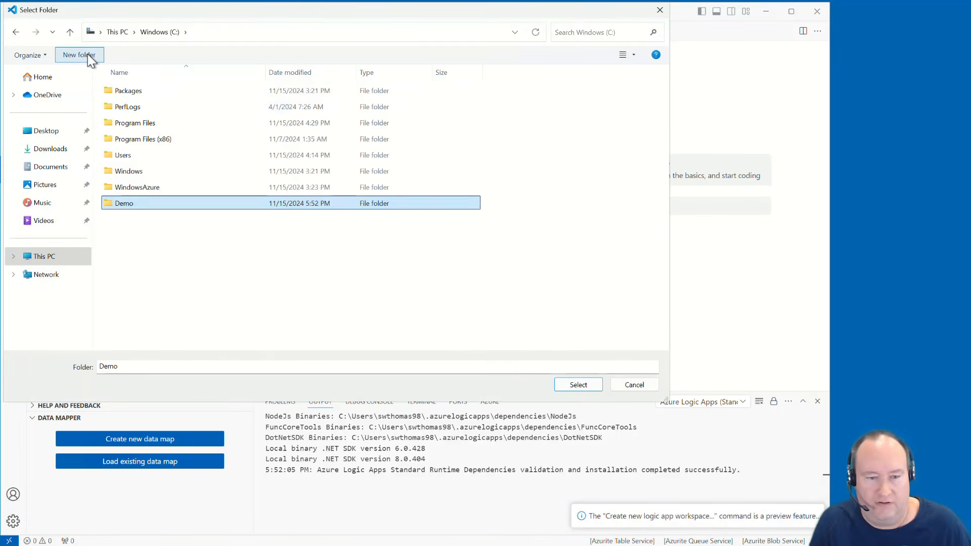
pyautogui.press('Return')
pyautogui.click(595, 383)
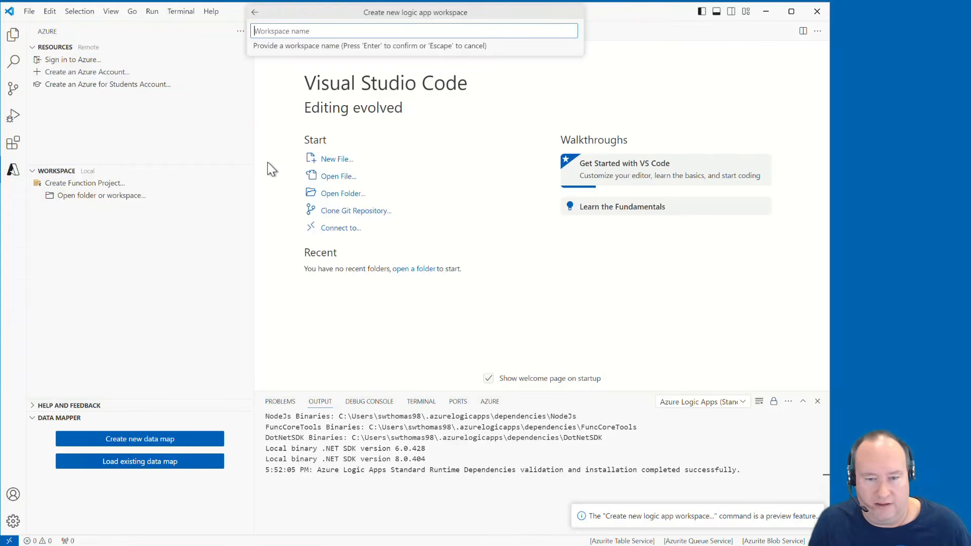
# Name the workspace LiveDemo, choose the Logic app with custom code project template, and target .NET 8.
pyautogui.write('LiveDemo')
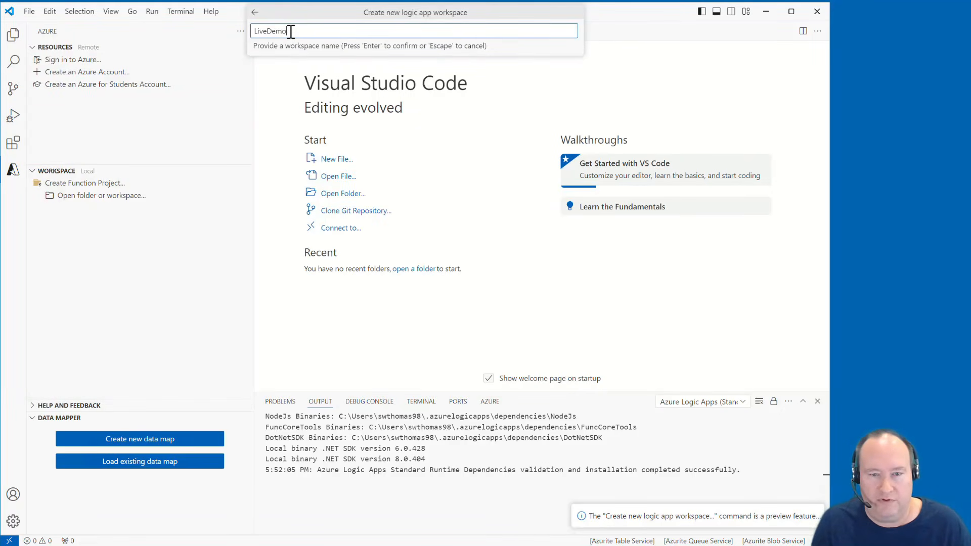
pyautogui.press('Return')
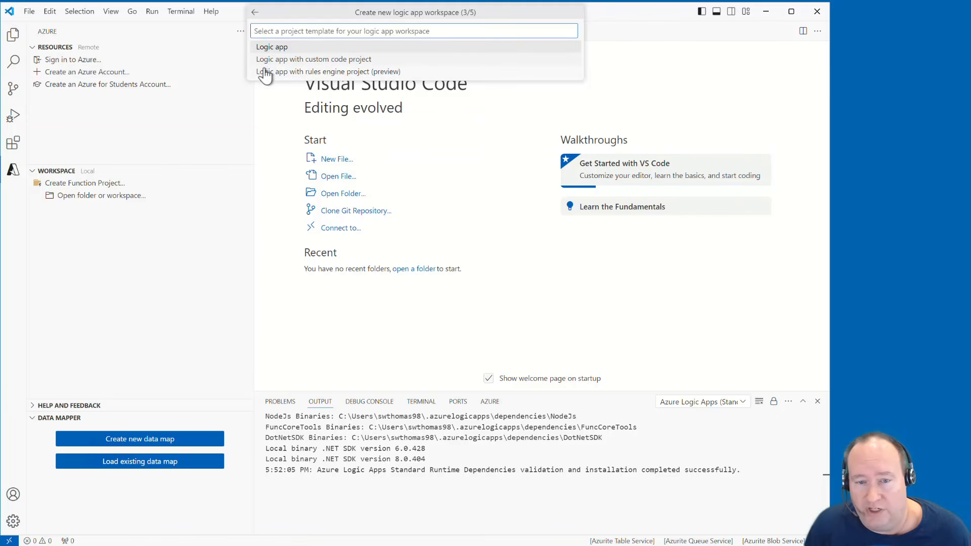
pyautogui.click(303, 59)
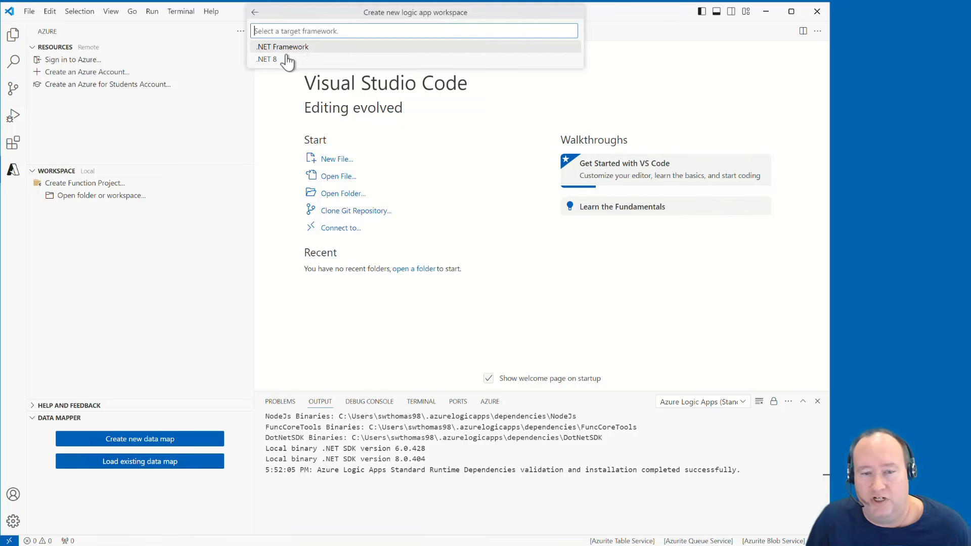
pyautogui.click(267, 61)
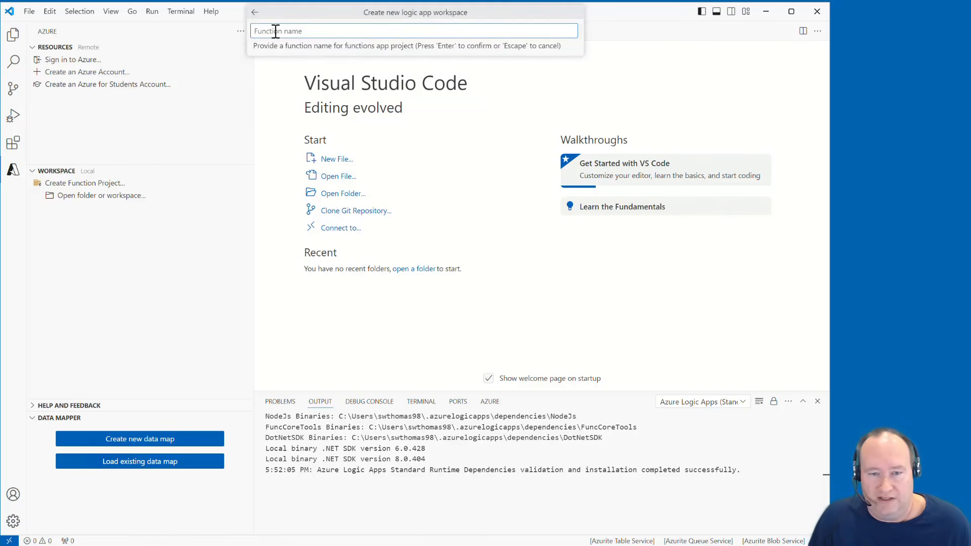
# Name the workspace's function FunDemo and set the functions project namespace to FunDemoNS.
pyautogui.write('FunDemo')
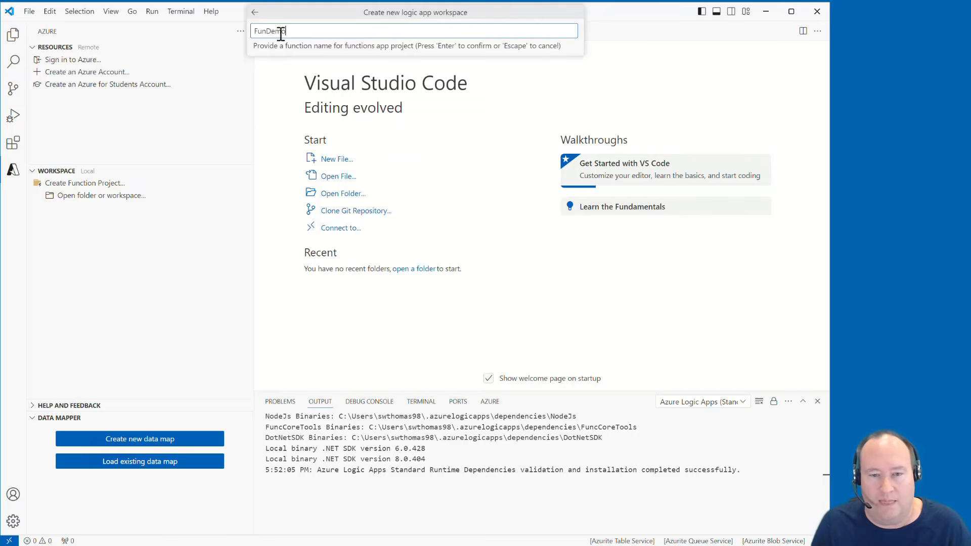
pyautogui.press('Return')
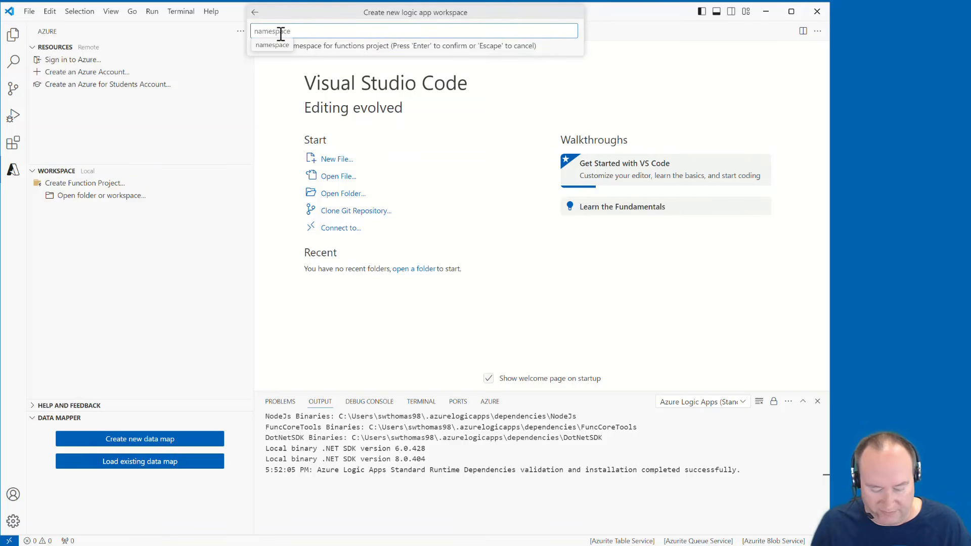
pyautogui.write('FunDemoNS')
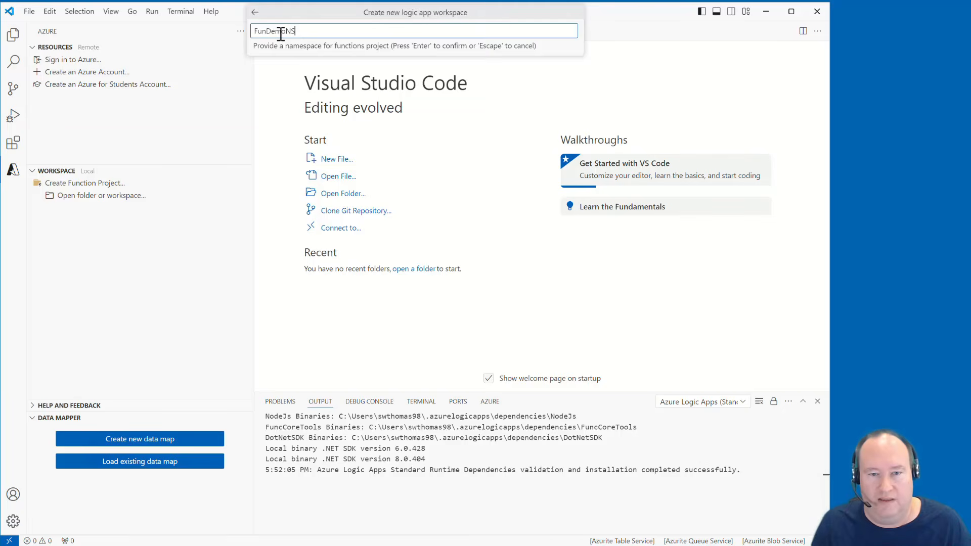
pyautogui.press('Return')
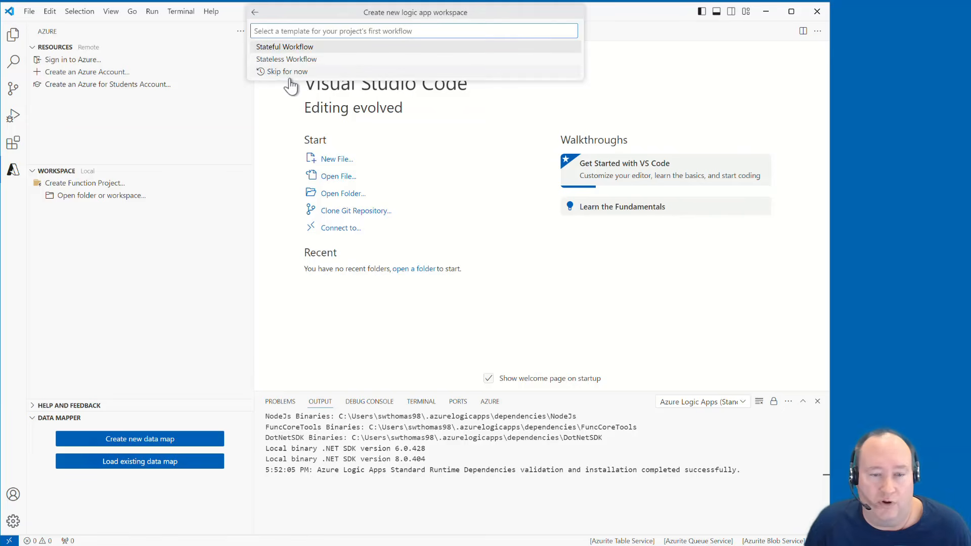
# Add a Stateful Workflow named LiveDemo as the project's first workflow and open the project in the current window.
pyautogui.click(259, 47)
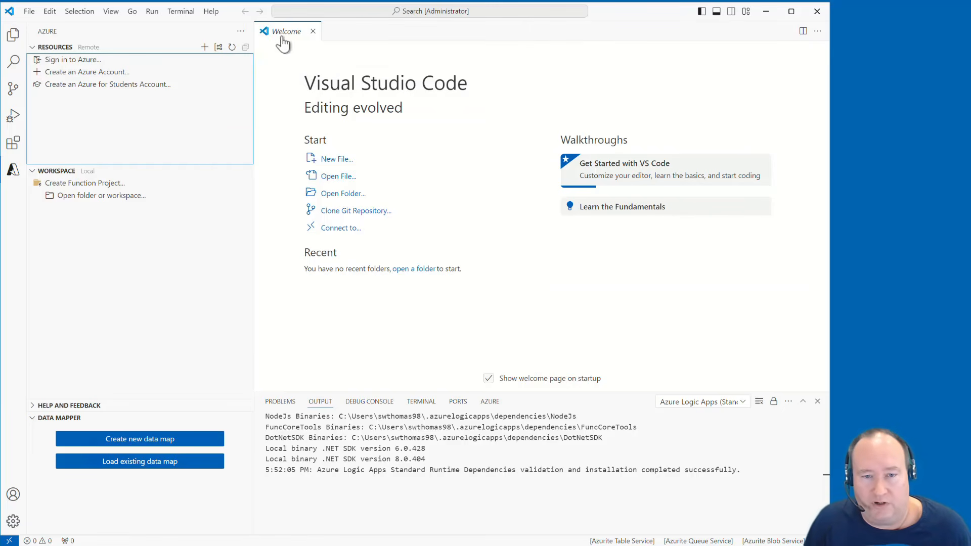
pyautogui.write('LiveDemo')
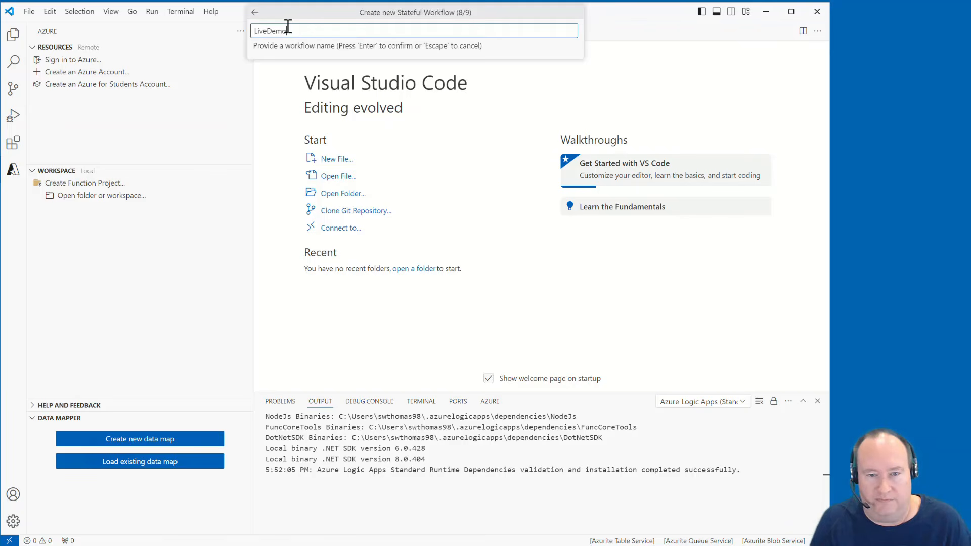
pyautogui.press('Return')
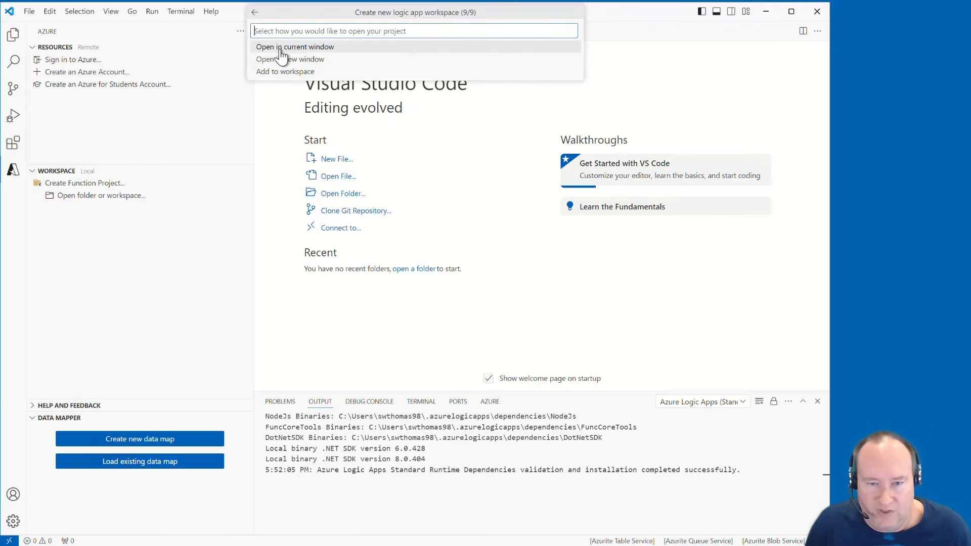
pyautogui.click(281, 48)
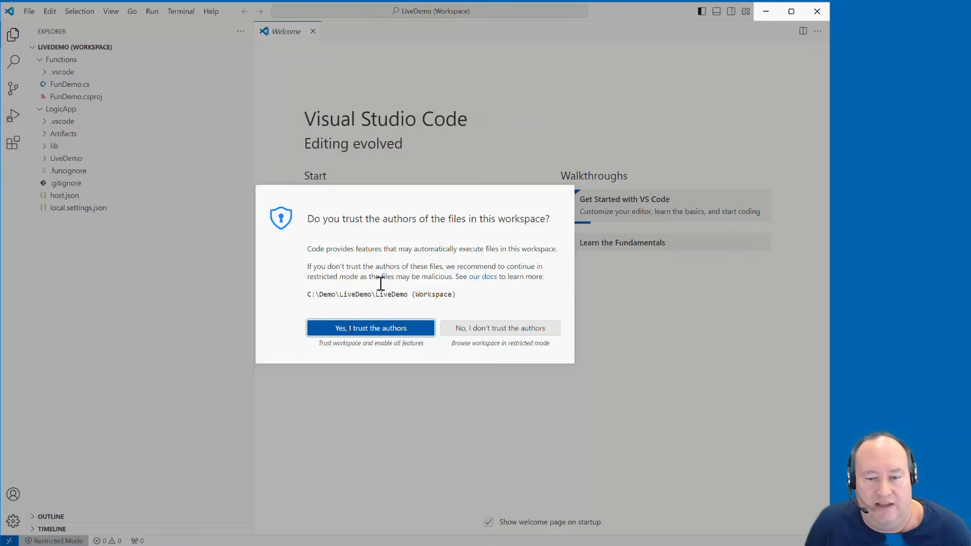
# Allow Visual Studio Code through Windows Firewall, accept parameterization for connections on project load, and acknowledge the design-time API notice.
pyautogui.click(389, 329)
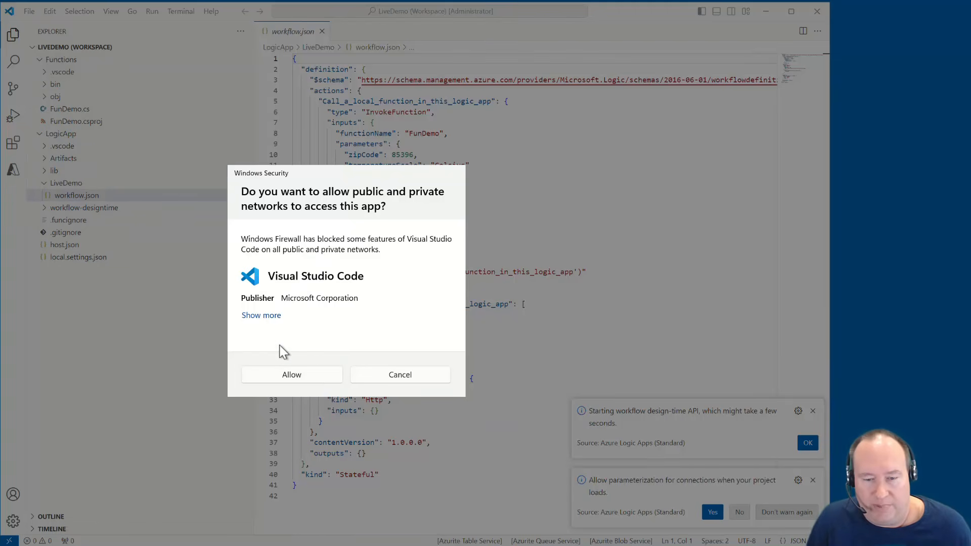
pyautogui.click(319, 375)
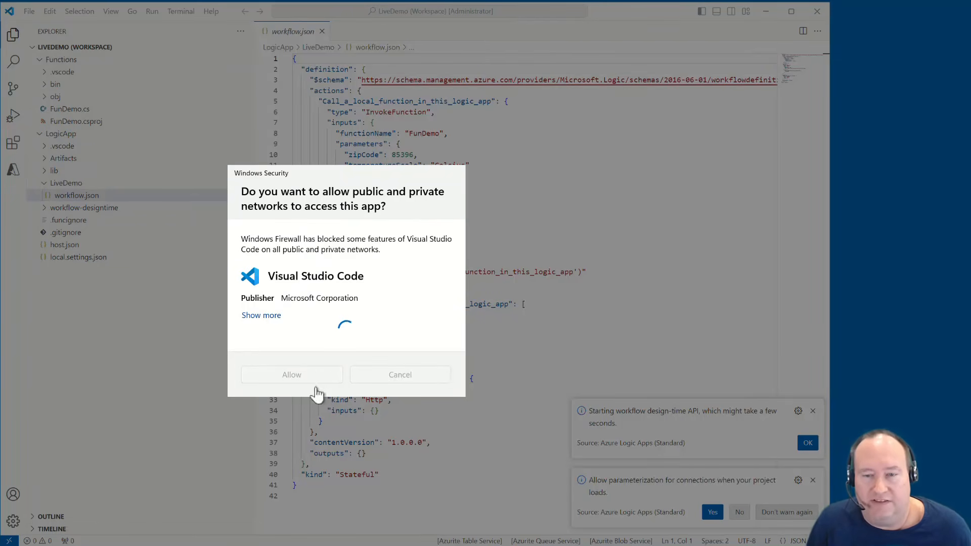
pyautogui.click(313, 375)
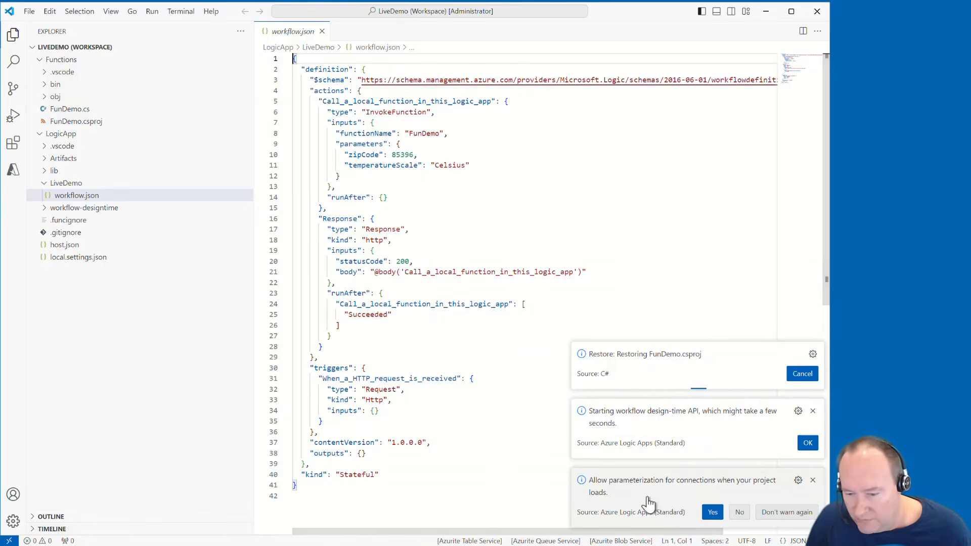
pyautogui.click(713, 513)
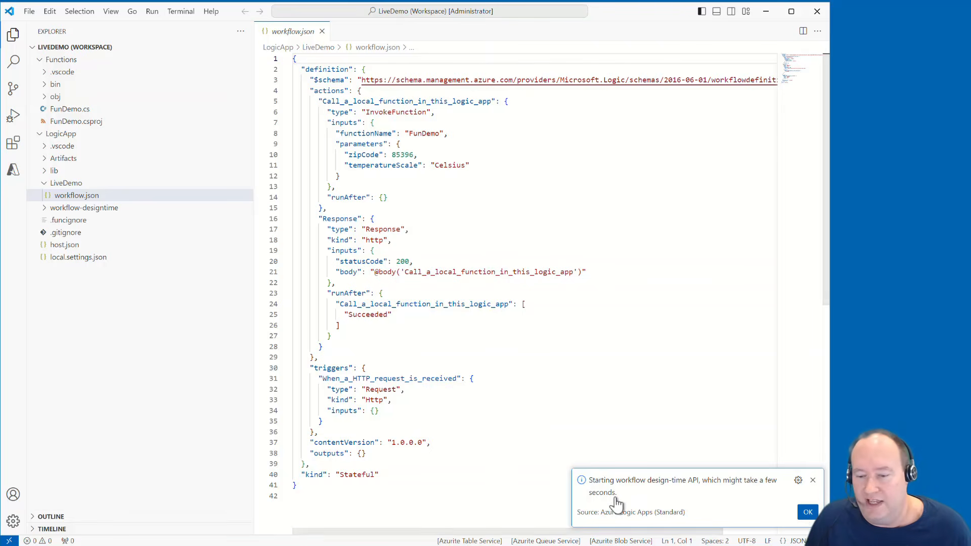
pyautogui.click(808, 513)
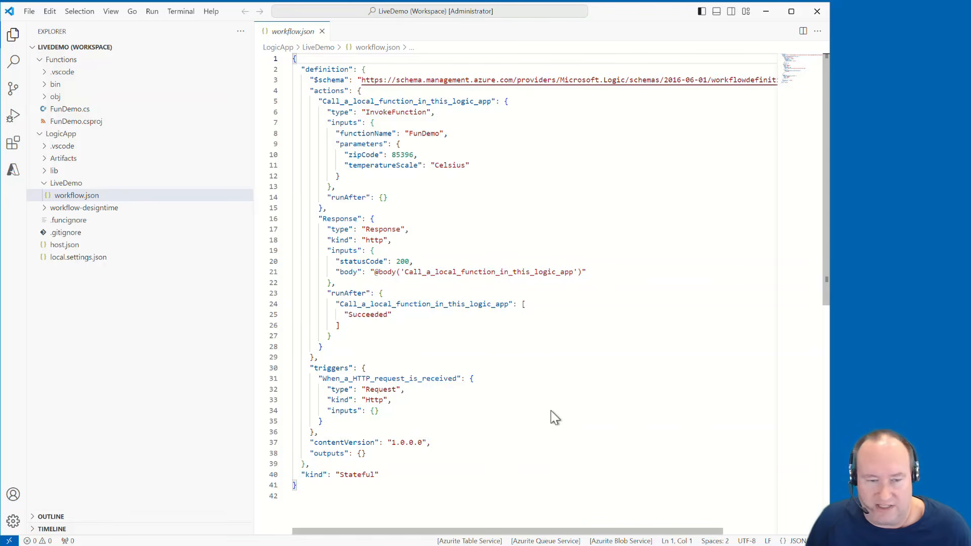
# Open FunDemo.cs from the Functions folder to view its code and dismiss the C# Dev Kit recommendation.
pyautogui.click(61, 110)
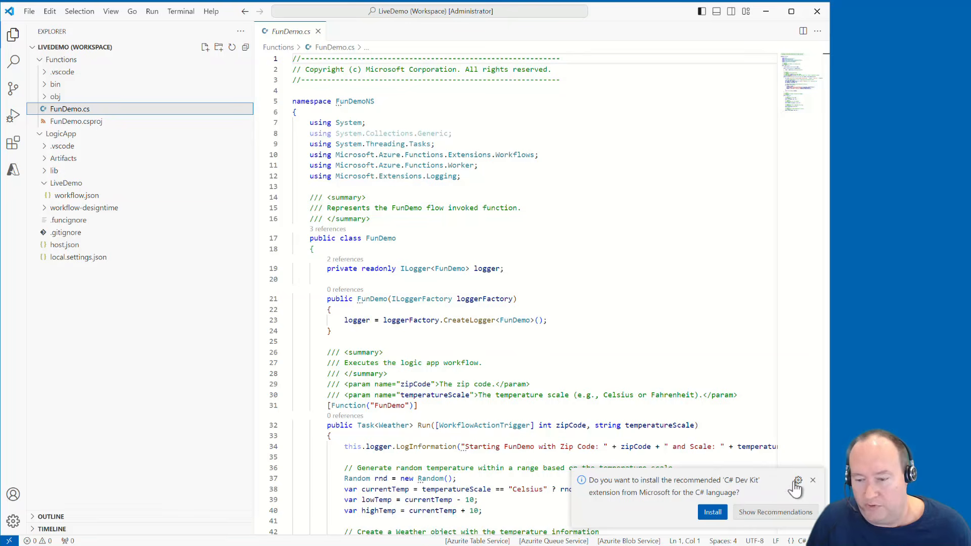
pyautogui.click(814, 480)
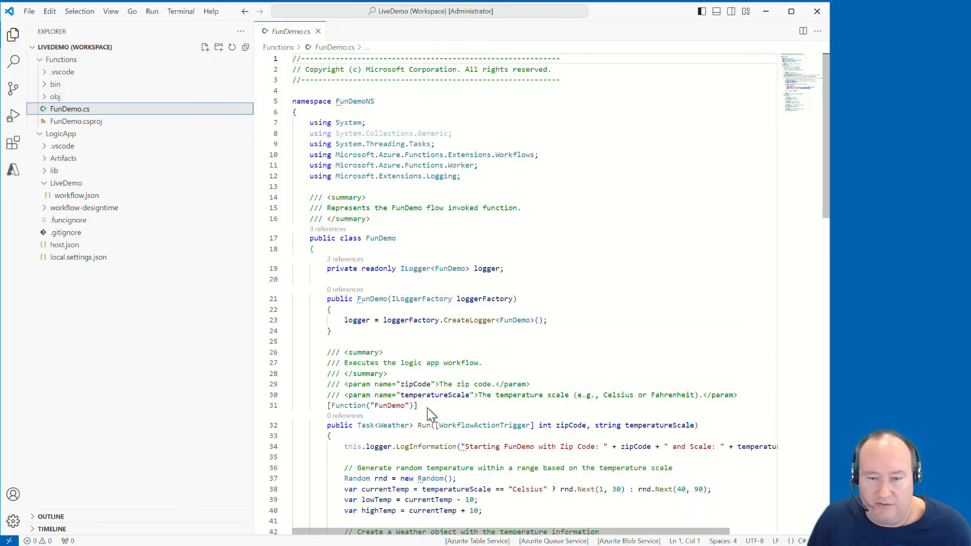
# Set a breakpoint on line 38 of FunDemo.cs, where currentTemp is assigned.
pyautogui.scroll(-1, 430, 421)
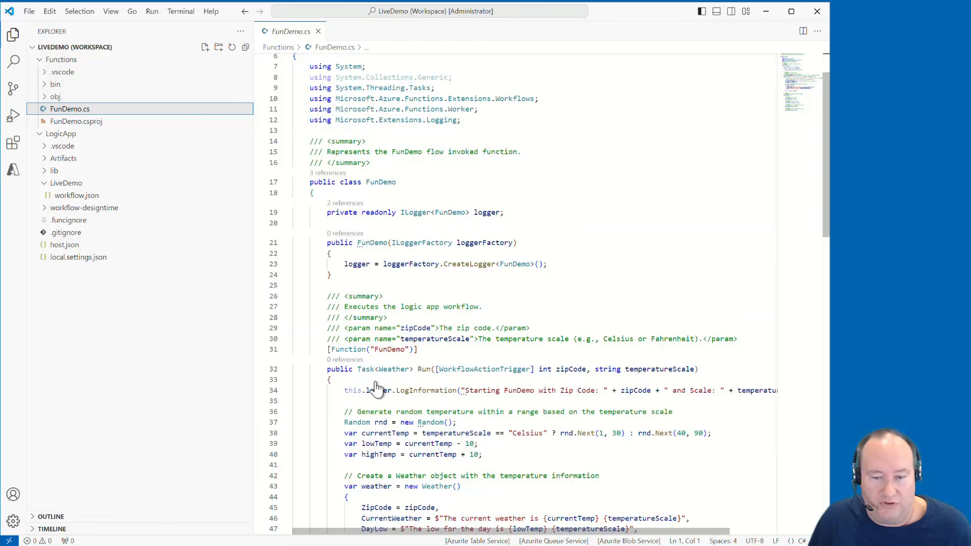
pyautogui.click(260, 433)
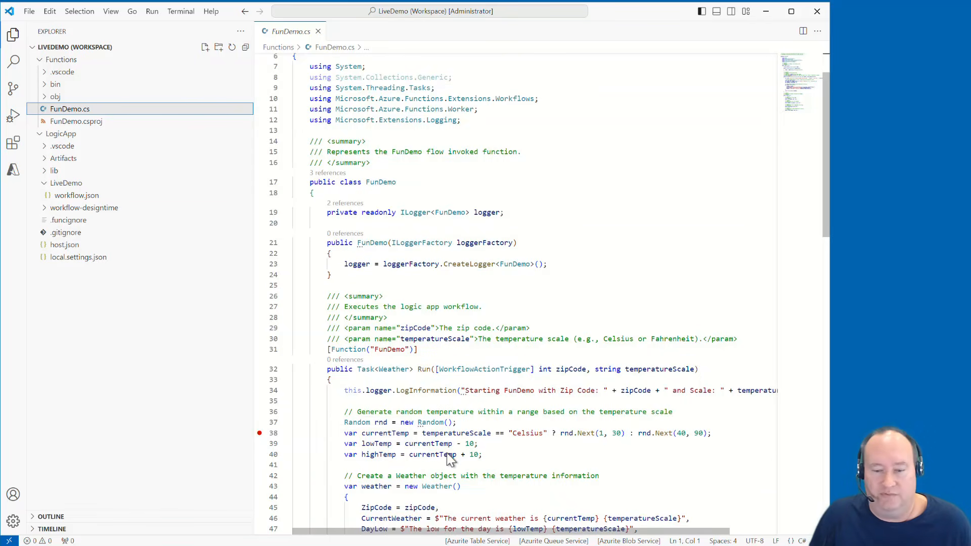
# Open the LiveDemo workflow.json in the designer, acknowledge the design-time API notice, view the workflow, and close the designer.
pyautogui.click(79, 197)
pyautogui.rightClick(79, 198)
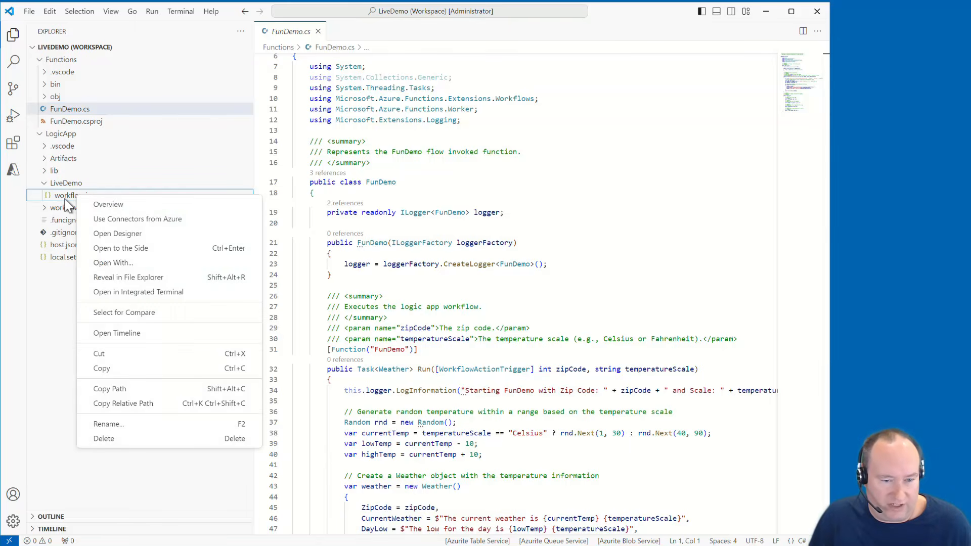
pyautogui.click(92, 233)
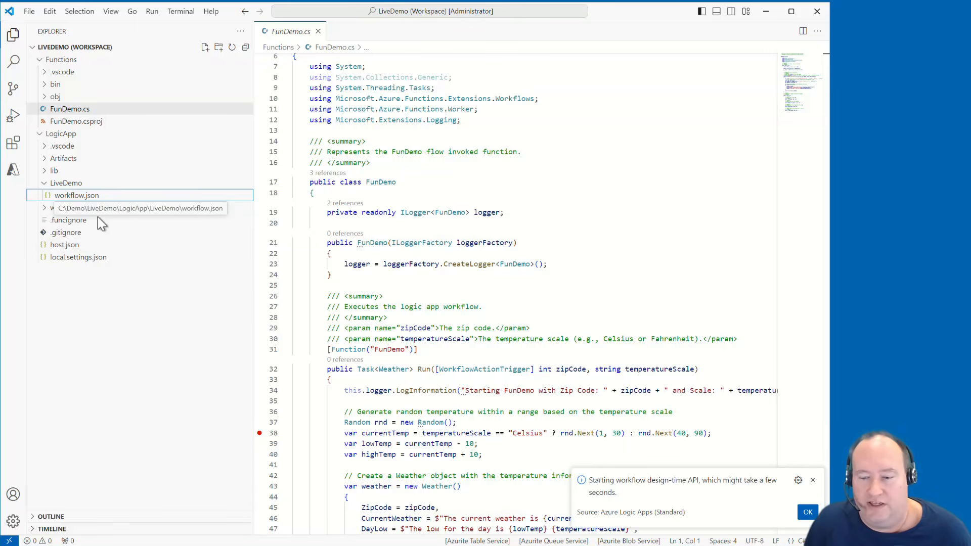
pyautogui.click(808, 515)
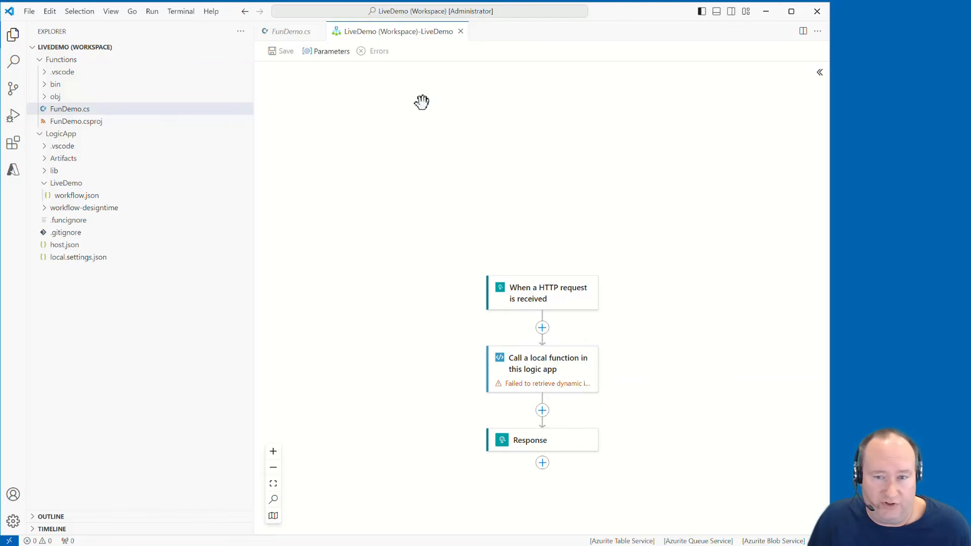
pyautogui.click(461, 32)
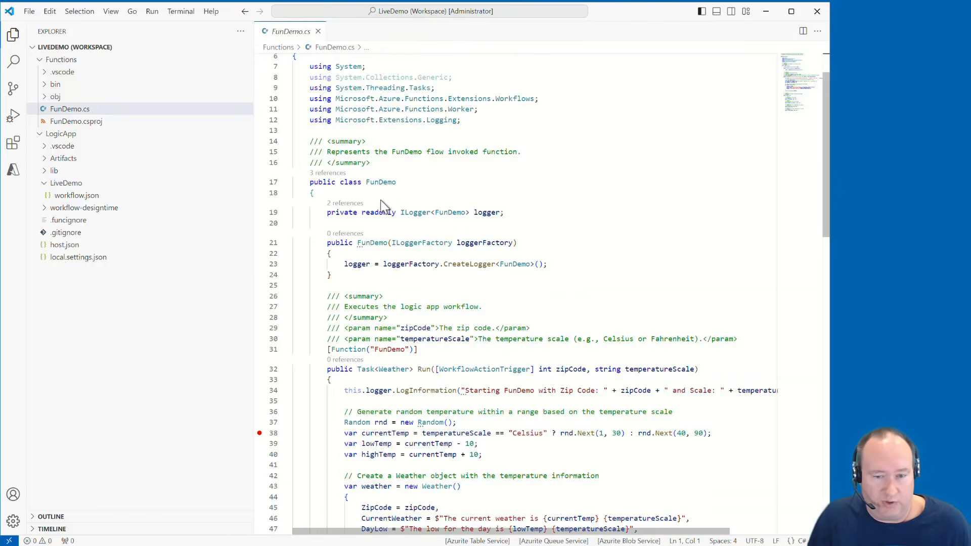
# Start a new terminal in the Functions folder, restore the project's packages with dotnet, and run dotnet build.
pyautogui.click(172, 11)
pyautogui.click(186, 27)
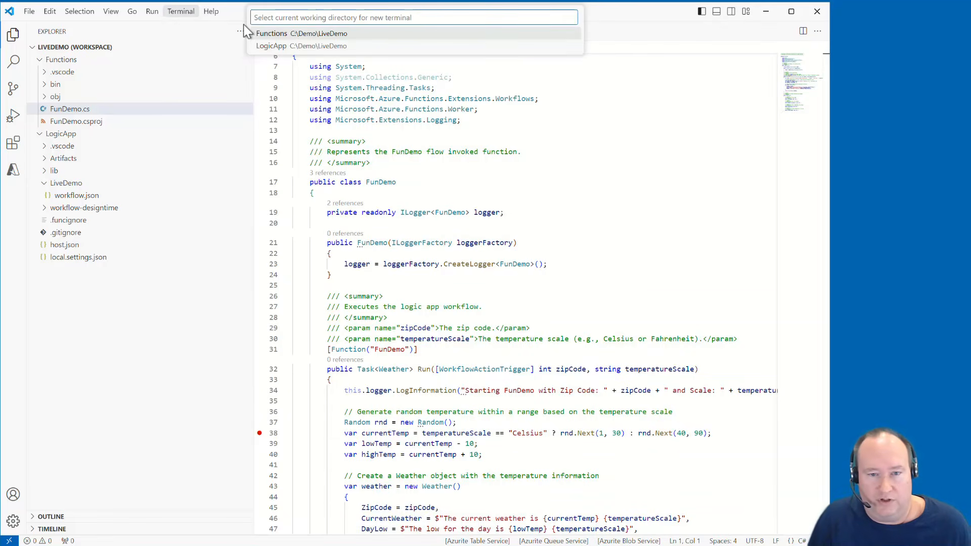
pyautogui.click(266, 34)
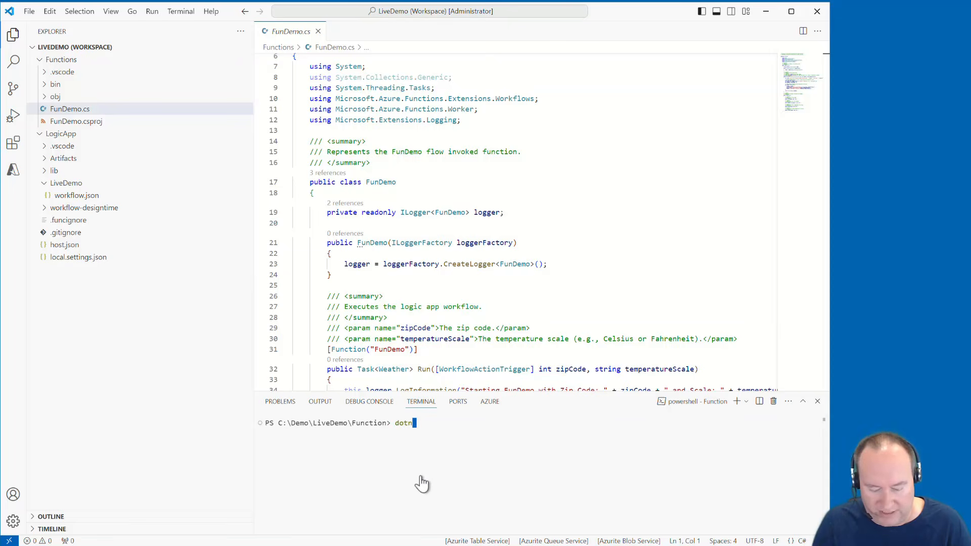
pyautogui.press('Return')
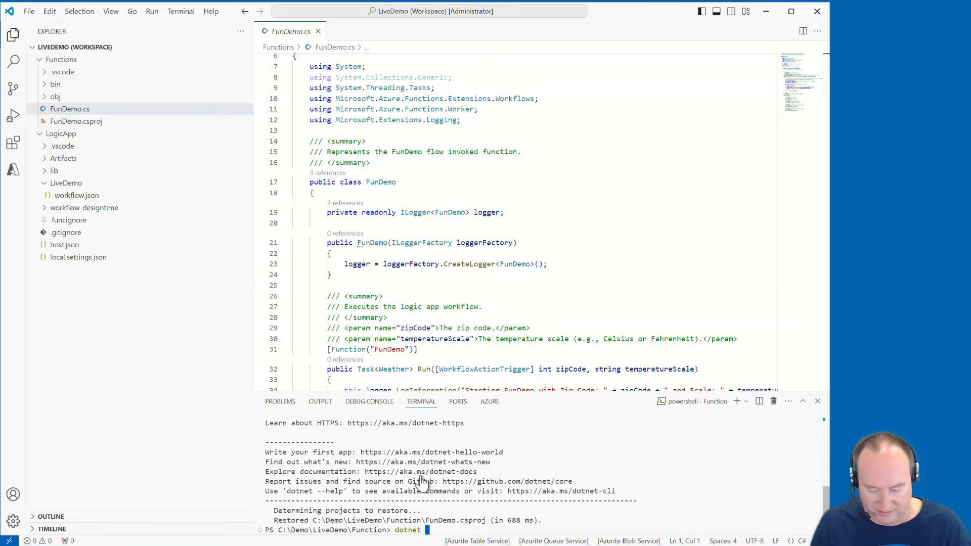
pyautogui.write('d')
pyautogui.press('Return')
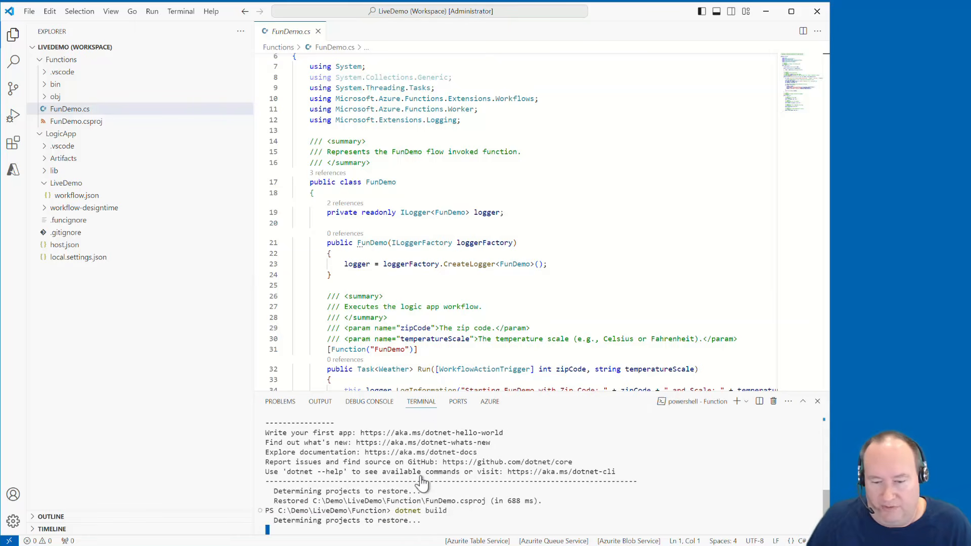
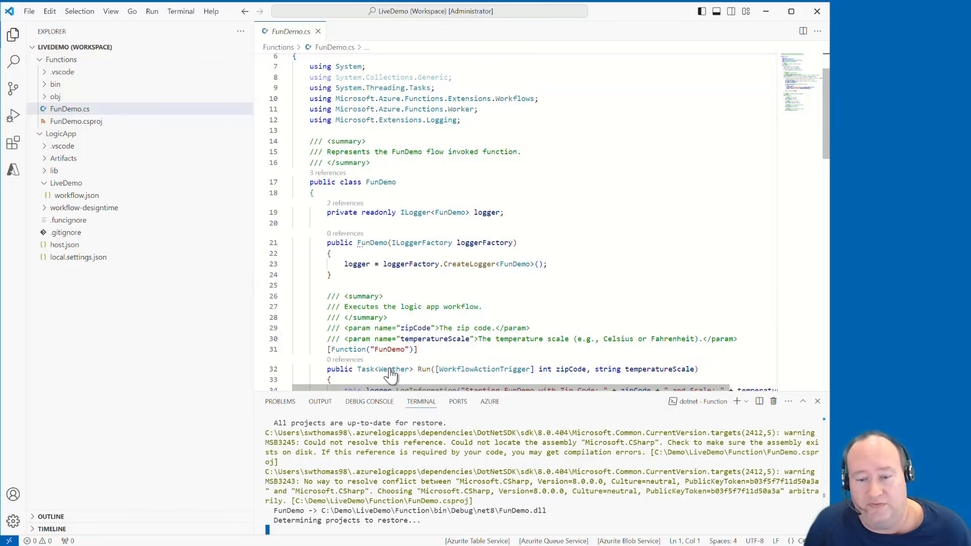
# Open the LiveDemo workflow in the designer and show the details of its local function action.
pyautogui.moveTo(389, 375)
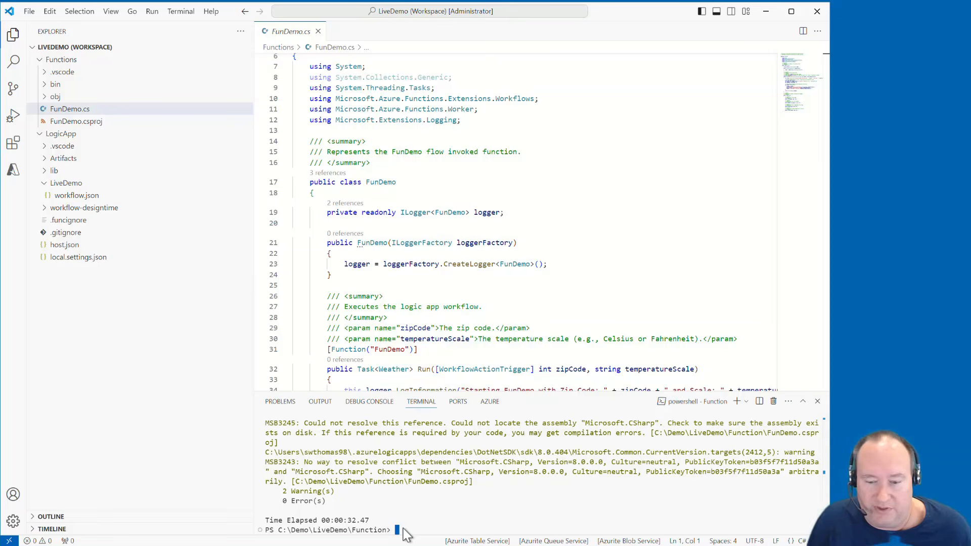
pyautogui.rightClick(92, 196)
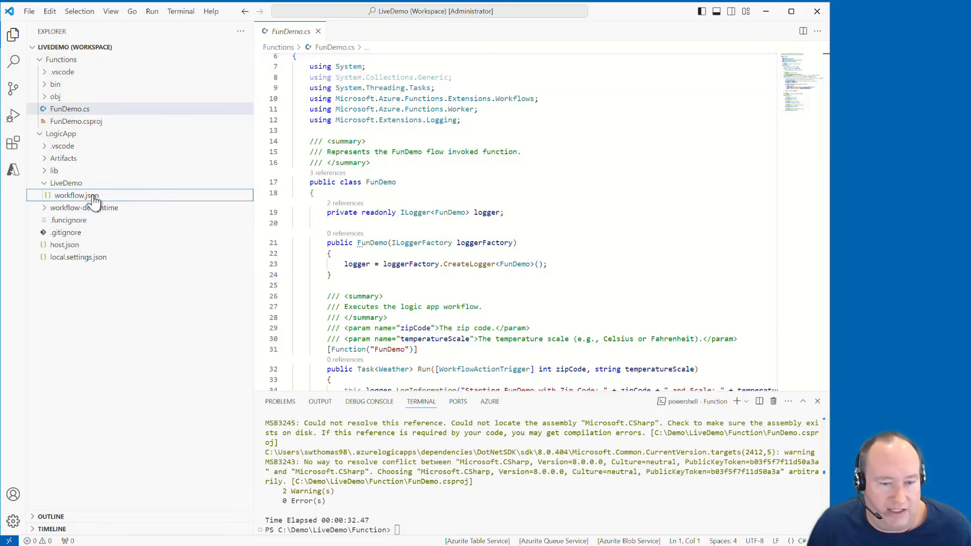
pyautogui.click(116, 235)
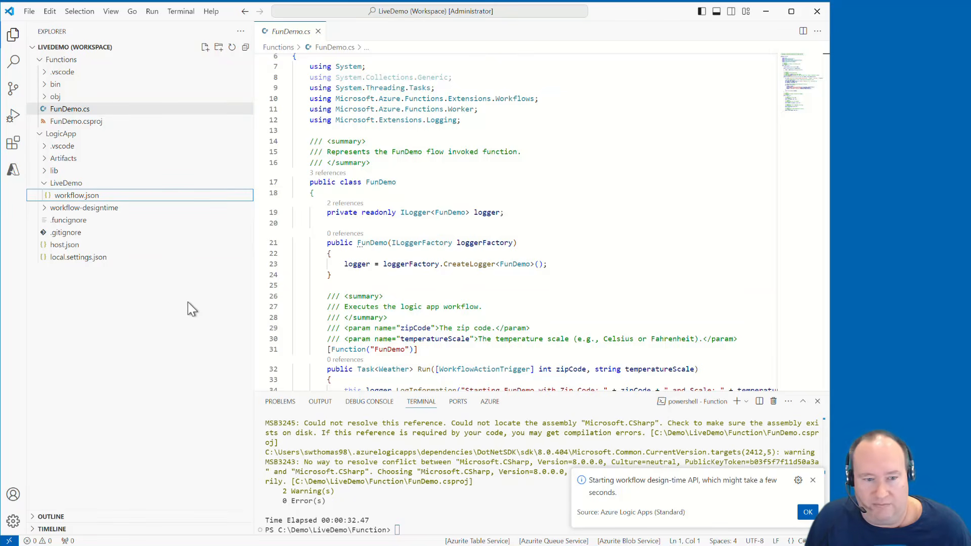
pyautogui.click(807, 513)
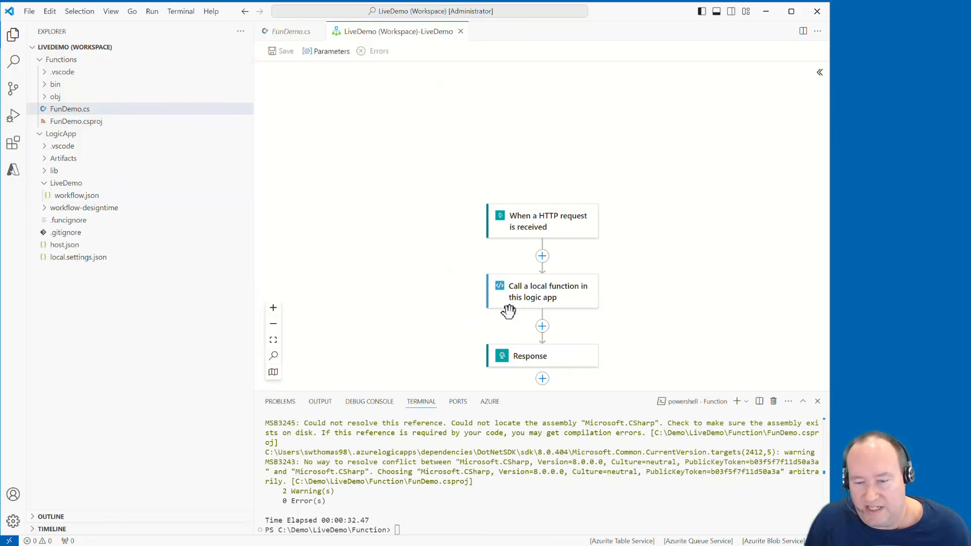
pyautogui.click(541, 302)
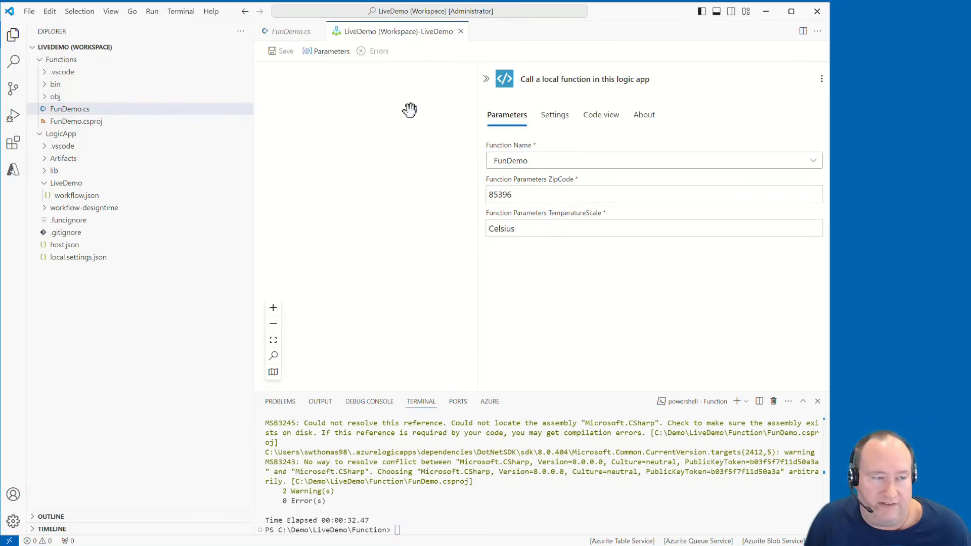
# Choose FunDemo as the local function and set its ZipCode parameter to 90210.
pyautogui.click(509, 164)
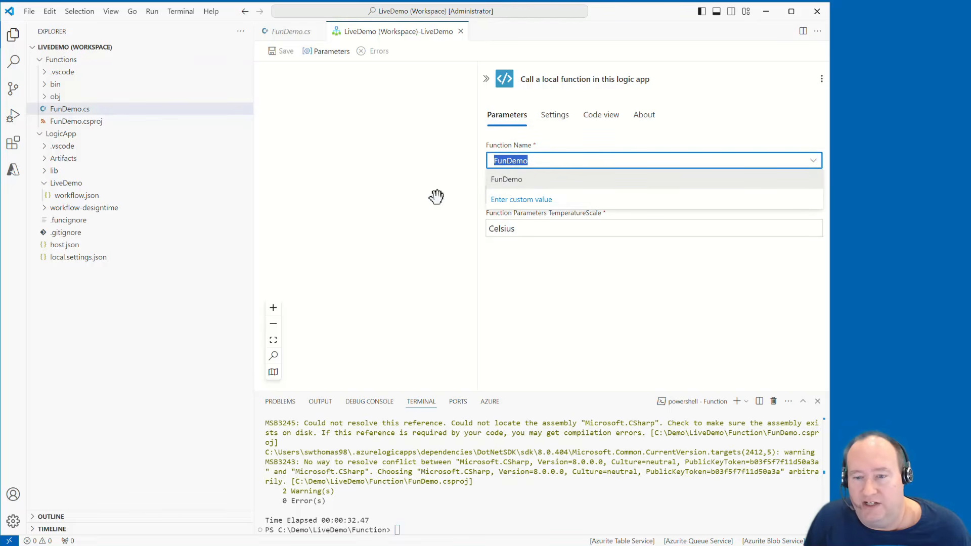
pyautogui.click(509, 183)
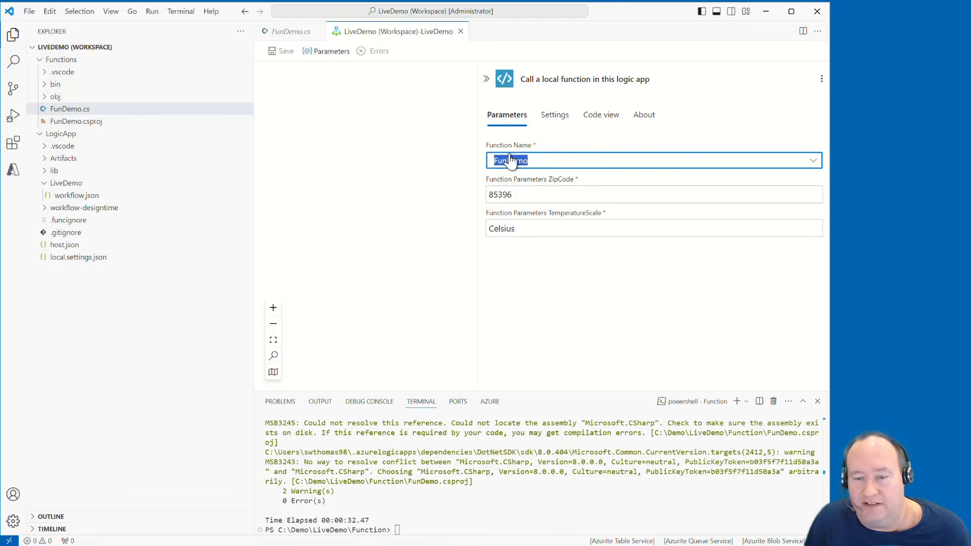
pyautogui.click(552, 201)
pyautogui.moveTo(552, 196); pyautogui.dragTo(480, 197)
pyautogui.write('90')
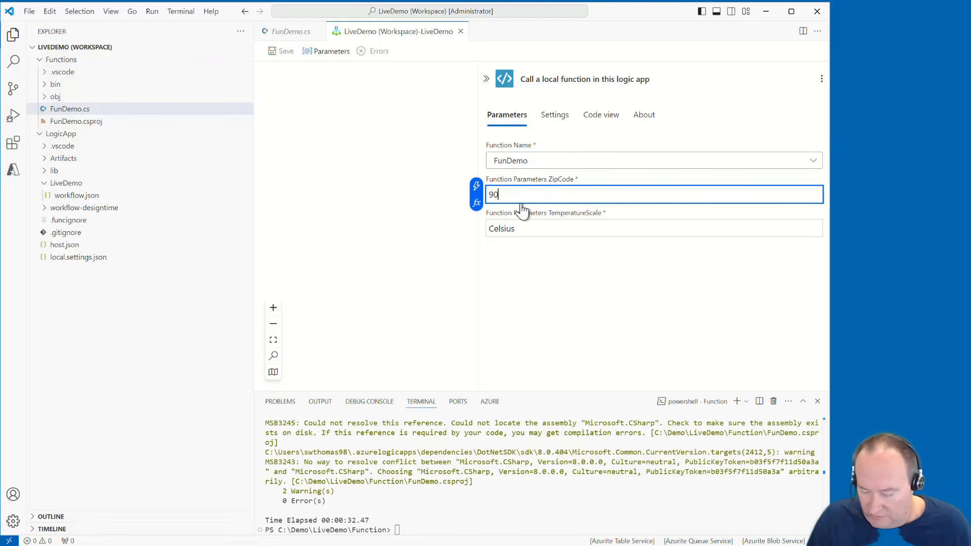
pyautogui.write('210')
pyautogui.click(436, 243)
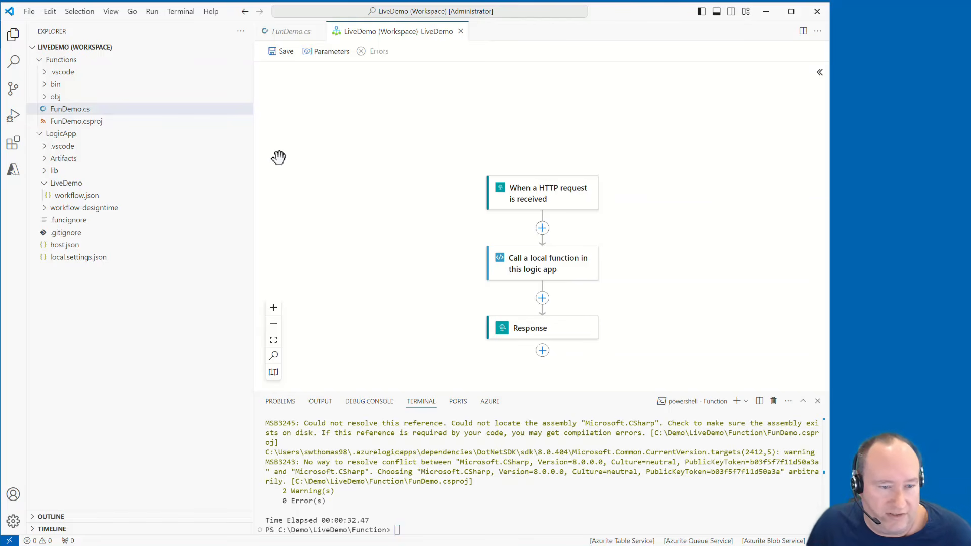
# Select the Attach to logic app (LogicApp) debug configuration and try to start debugging.
pyautogui.click(13, 119)
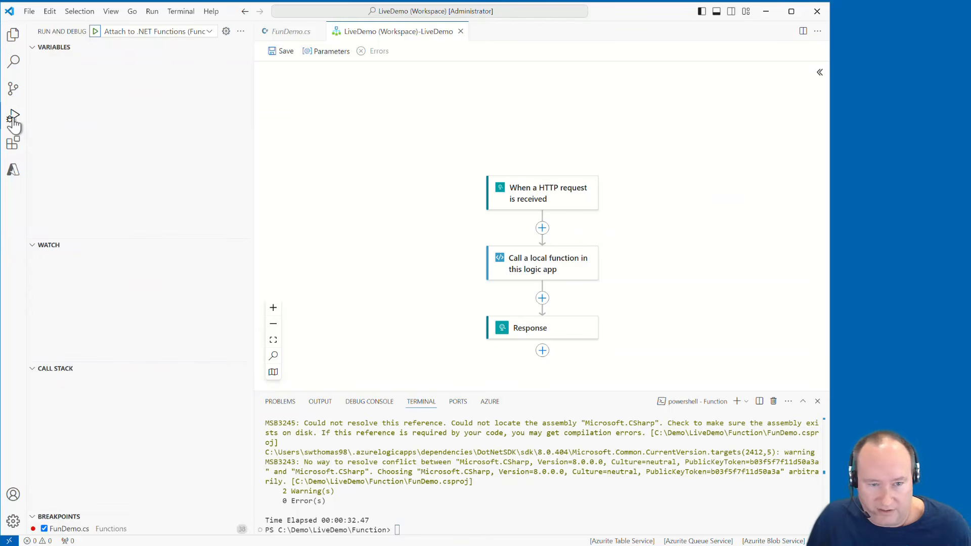
pyautogui.click(182, 34)
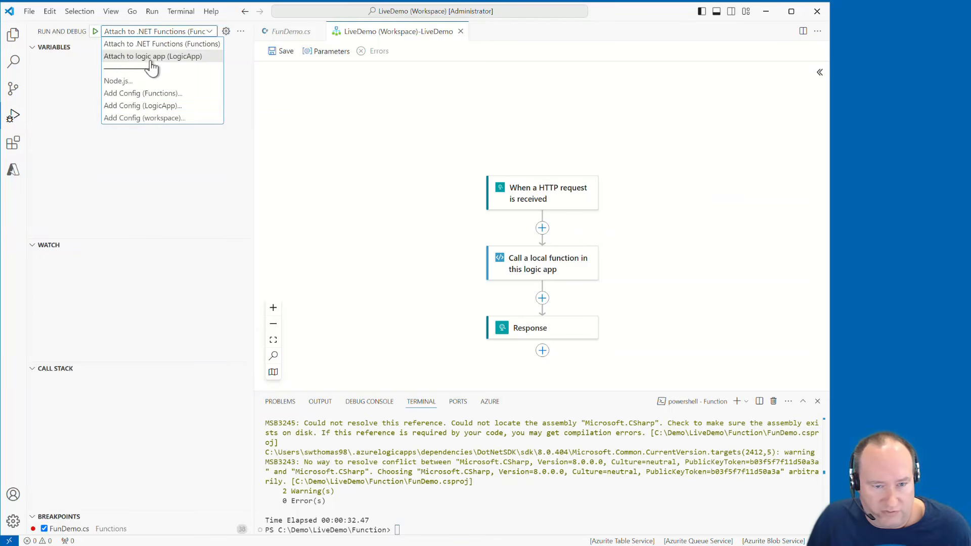
pyautogui.click(158, 57)
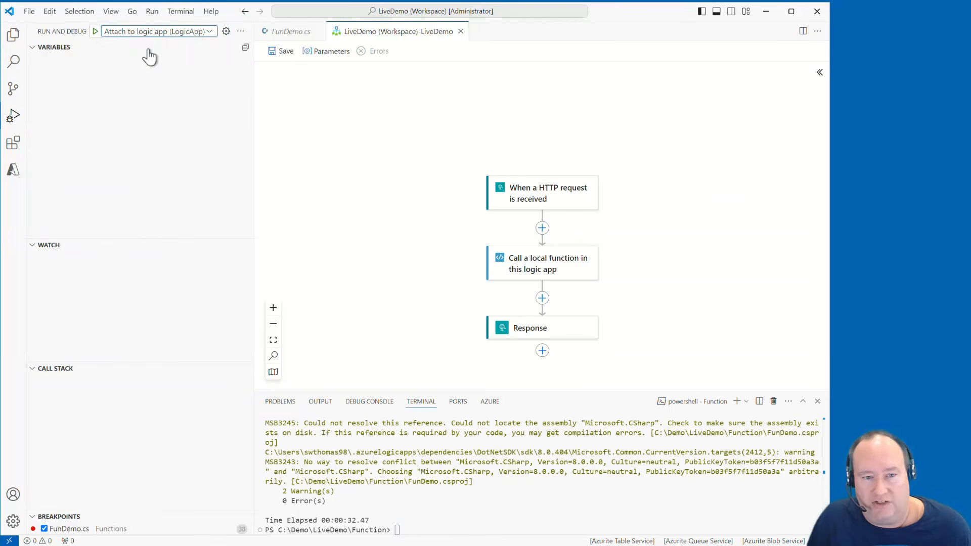
pyautogui.click(95, 32)
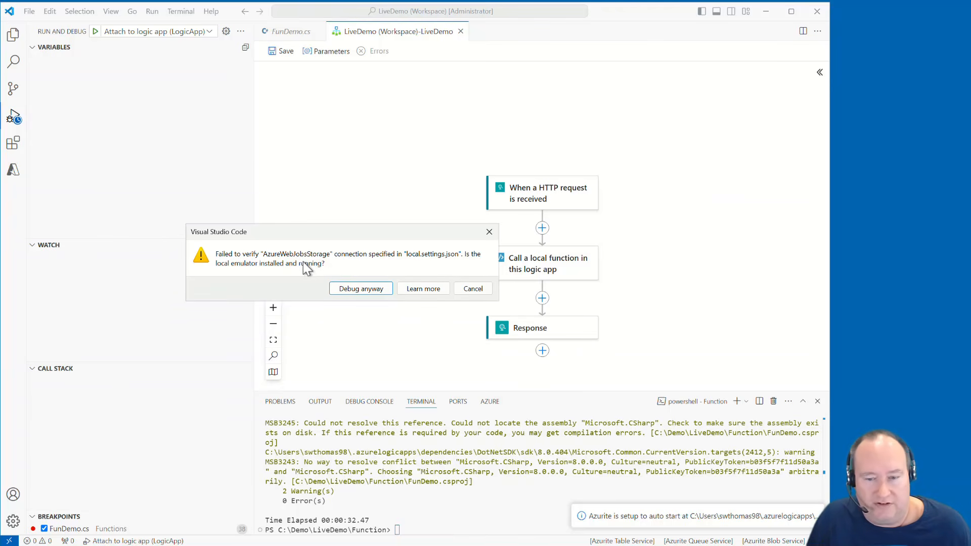
pyautogui.click(473, 289)
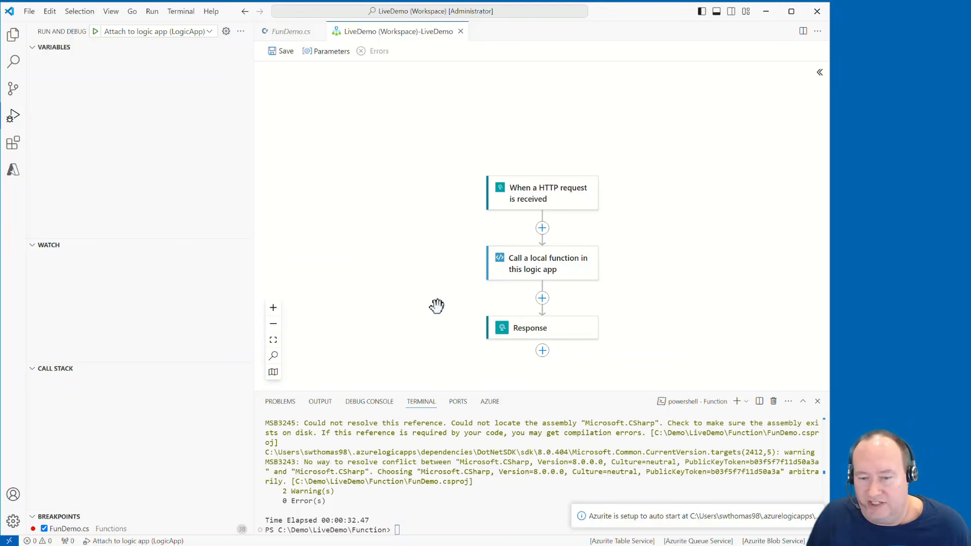
# Restart Visual Studio Code with the LiveDemo workspace and dismiss its startup notifications.
pyautogui.click(817, 10)
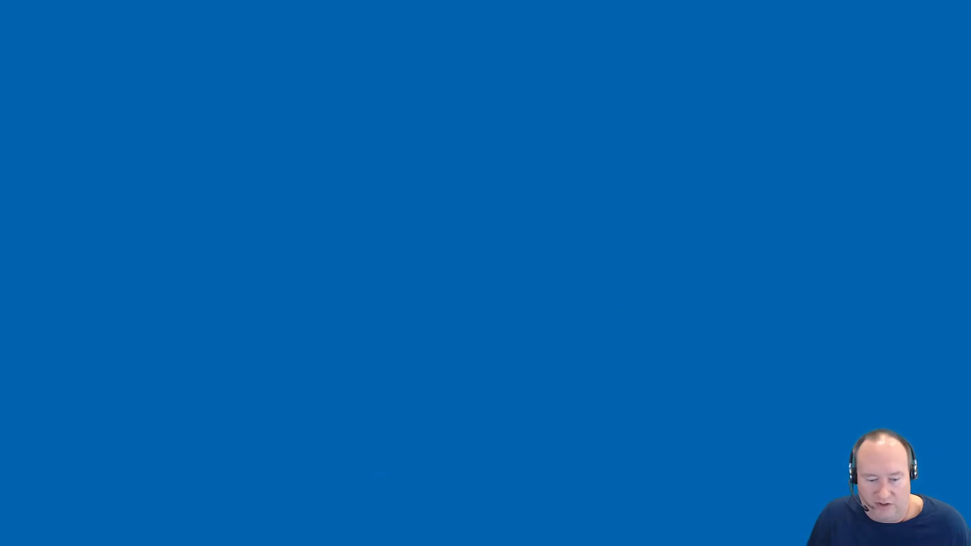
pyautogui.press('super')
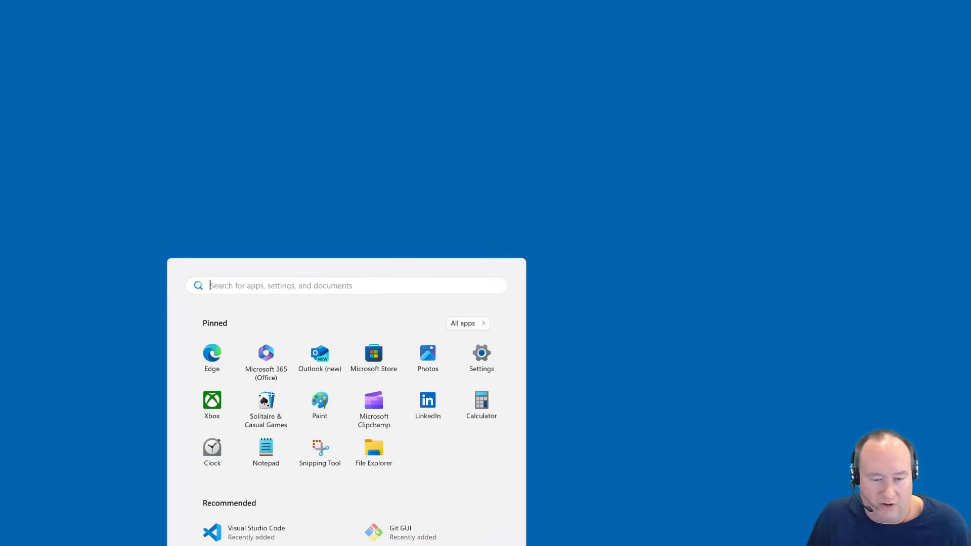
pyautogui.click(233, 537)
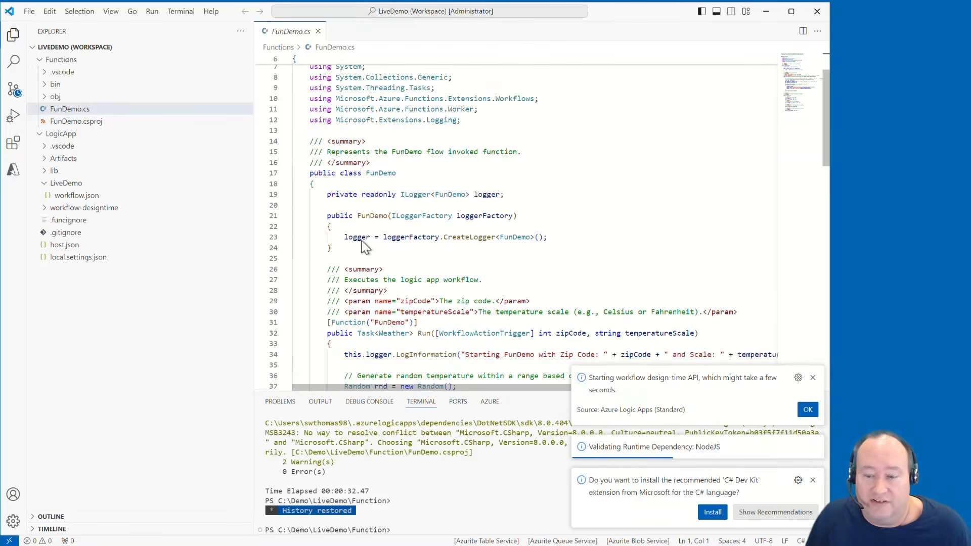
pyautogui.click(813, 480)
pyautogui.click(808, 512)
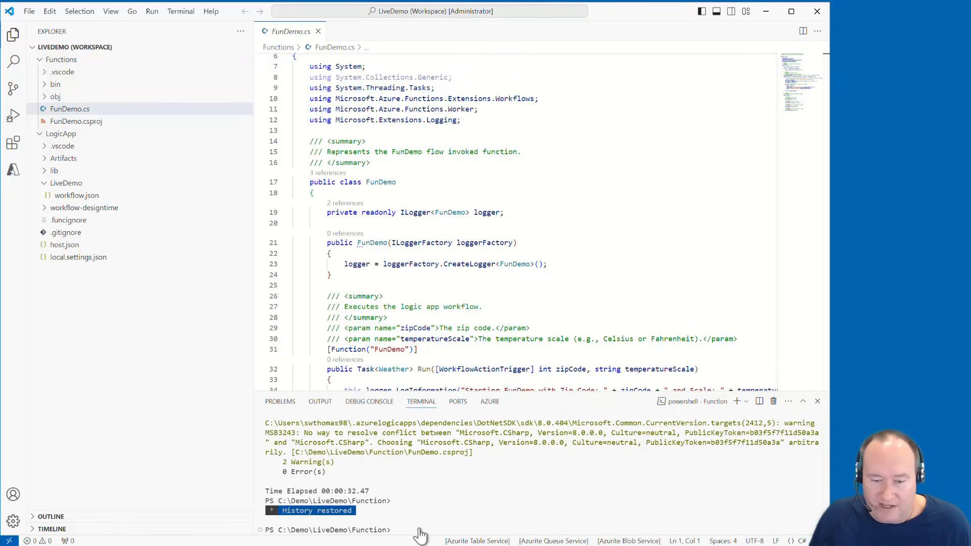
# Run dotnet restore in the Function project folder and rebuild the project.
pyautogui.write('dotnet restore')
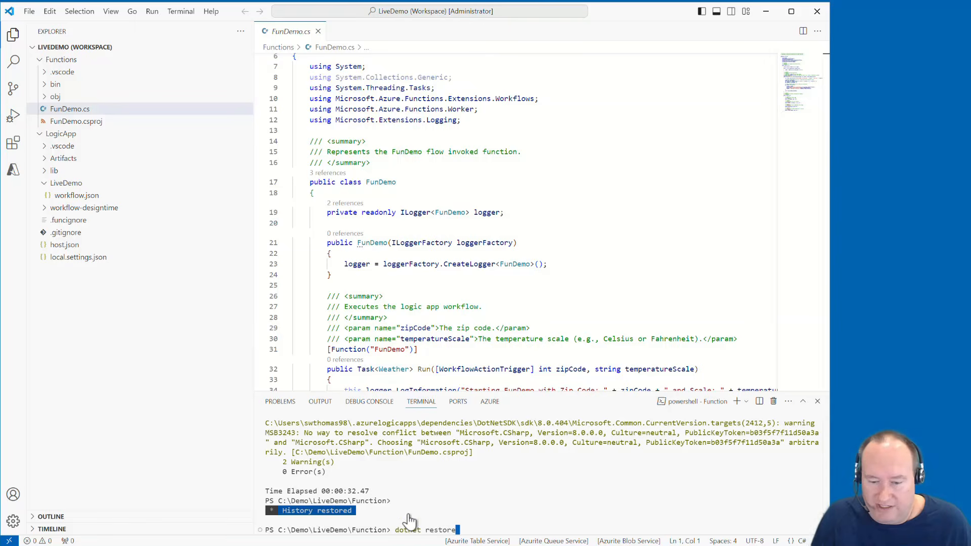
pyautogui.press('Return')
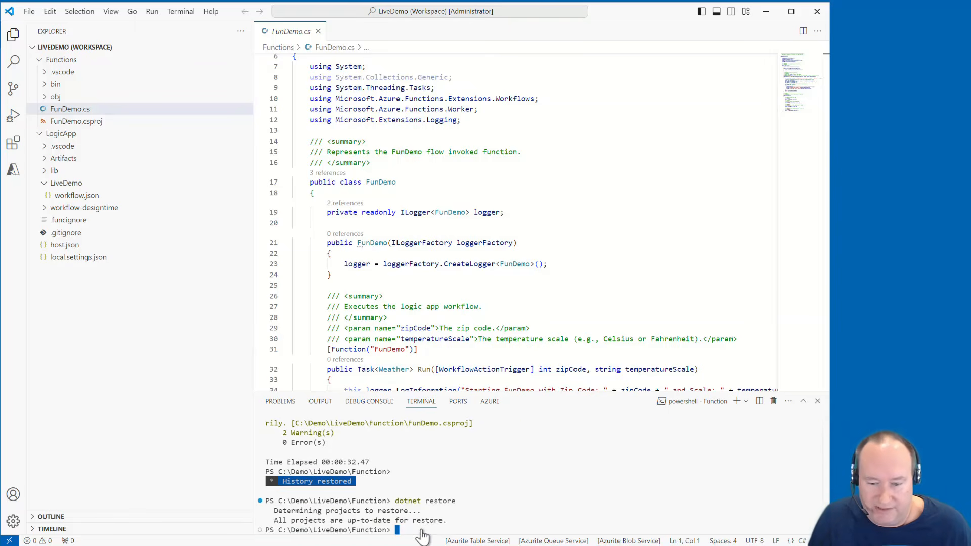
pyautogui.press('Up')
pyautogui.press('Up')
pyautogui.press('Return')
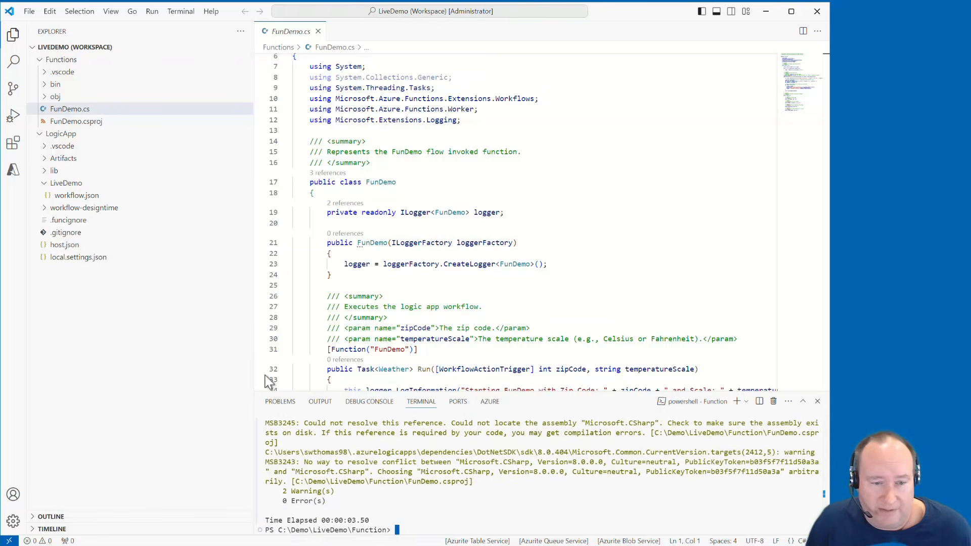
# Start debugging with the Attach to logic app (LogicApp) configuration.
pyautogui.click(13, 117)
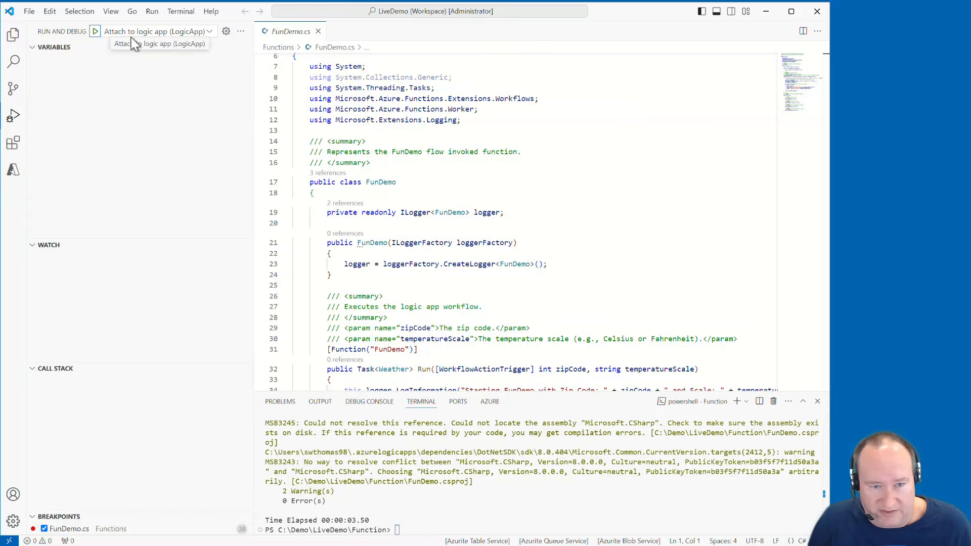
pyautogui.click(95, 31)
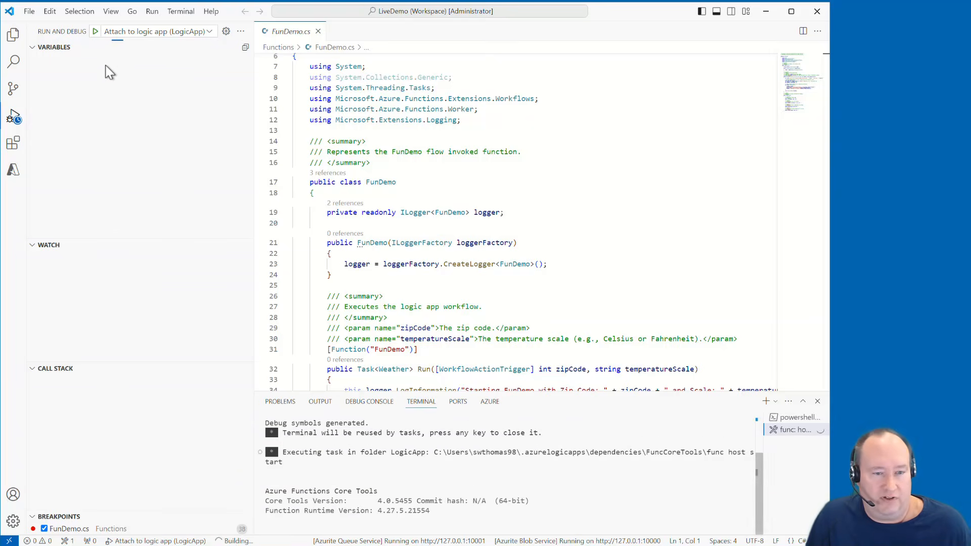
# Run Debug: Attach to a .NET 5+ or .NET Core process and choose the dotnet.exe process running from azure-functions-core-tools.
pyautogui.click(112, 13)
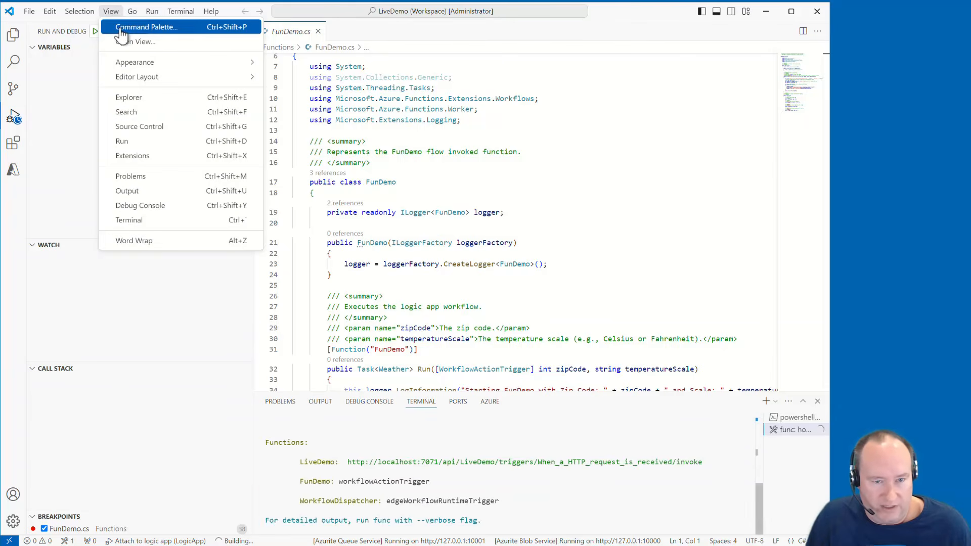
pyautogui.click(121, 28)
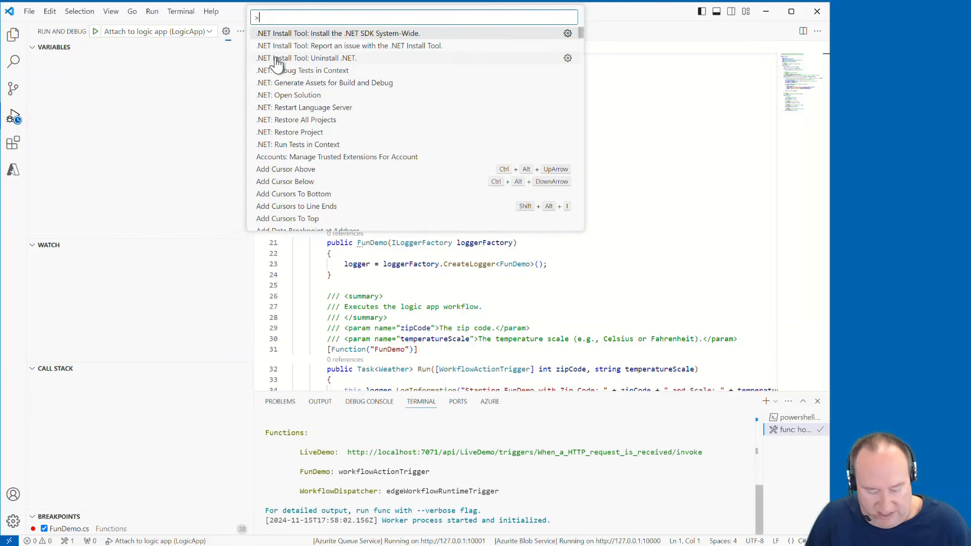
pyautogui.write('dubug')
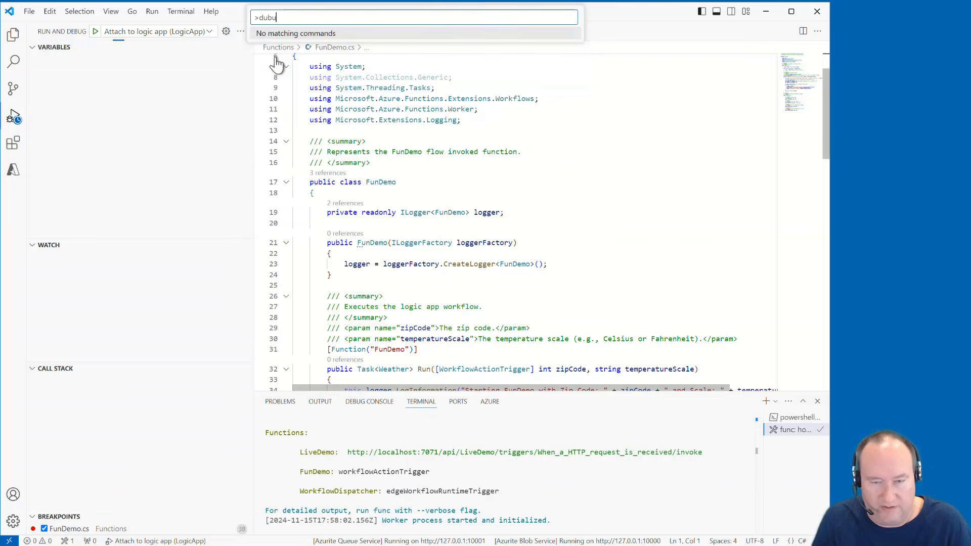
pyautogui.press('BackSpace')
pyautogui.press('BackSpace')
pyautogui.press('BackSpace')
pyautogui.press('BackSpace')
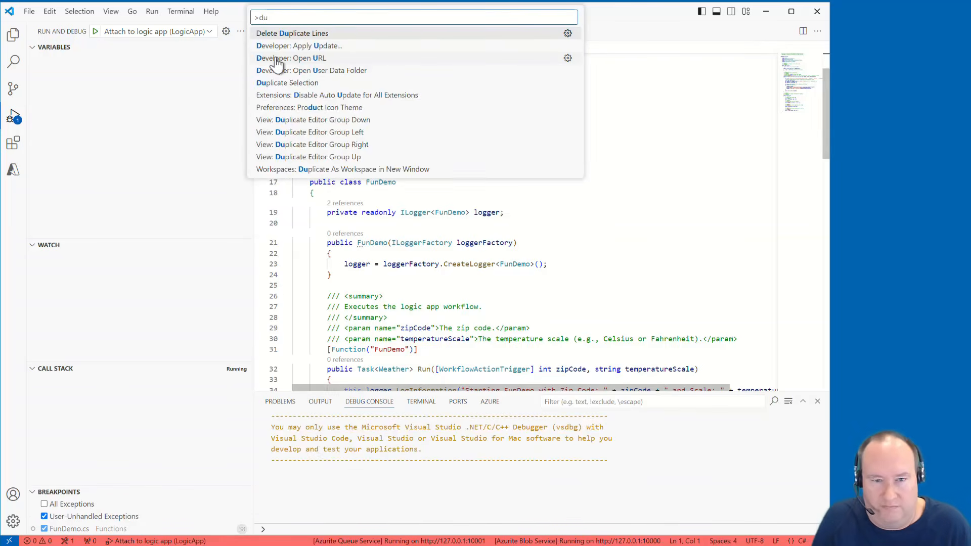
pyautogui.write('ebug')
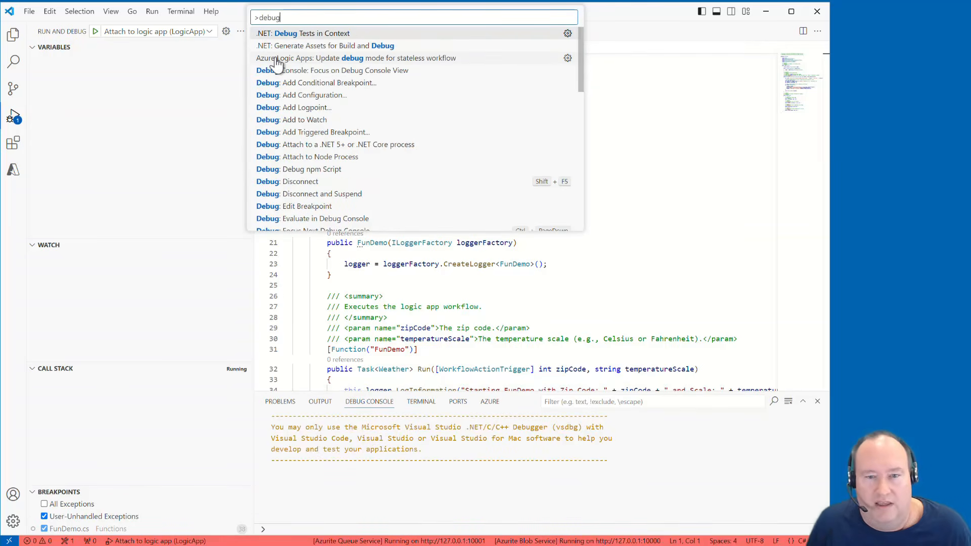
pyautogui.click(320, 146)
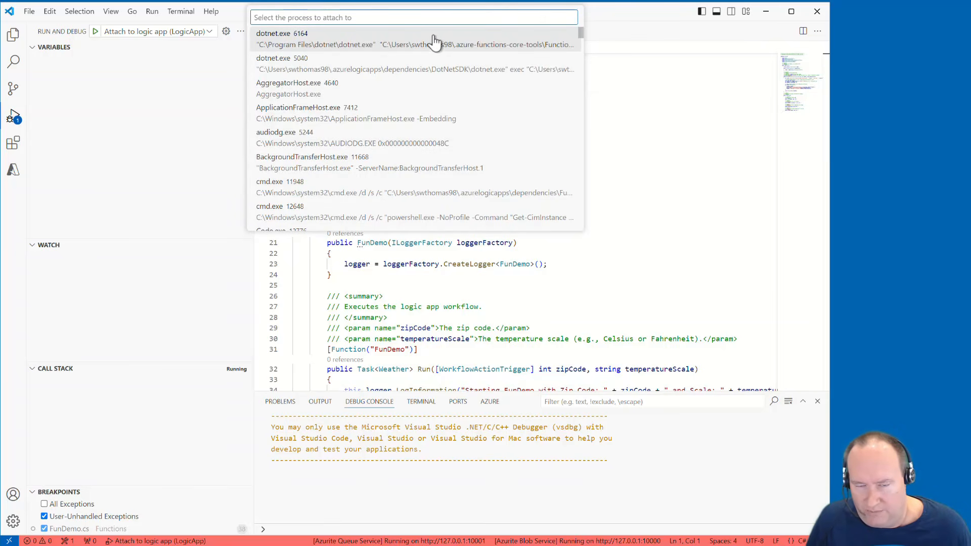
pyautogui.click(353, 44)
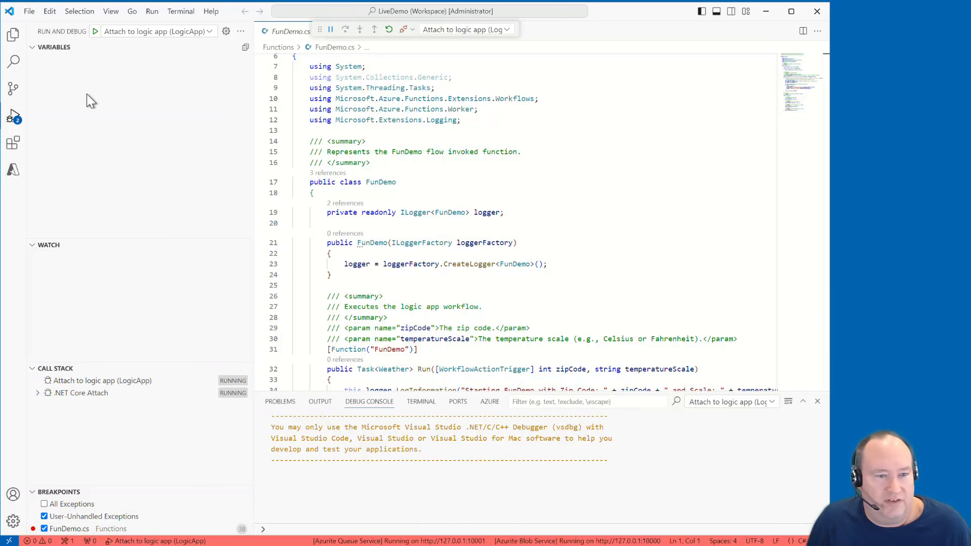
# Open the overview of the LiveDemo workflow from its workflow.json file.
pyautogui.click(13, 37)
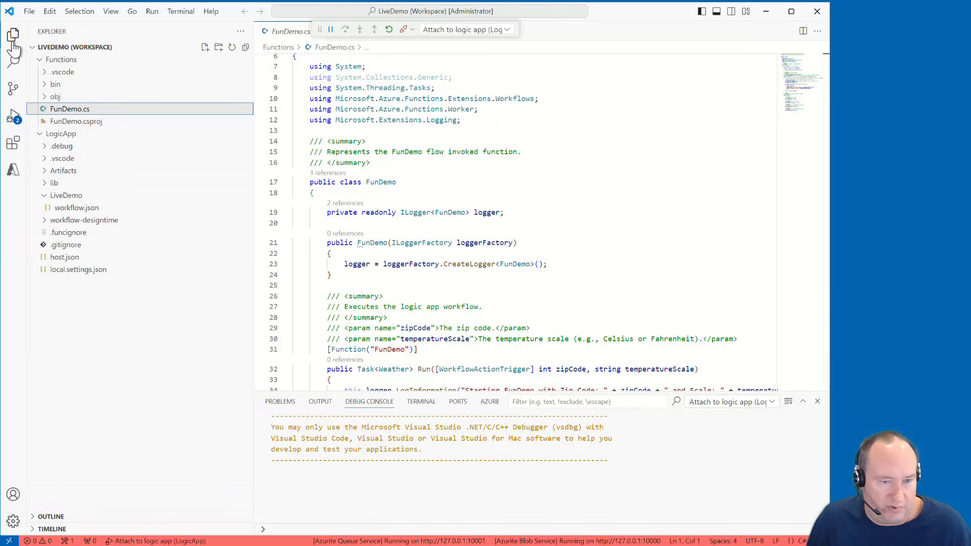
pyautogui.click(74, 209)
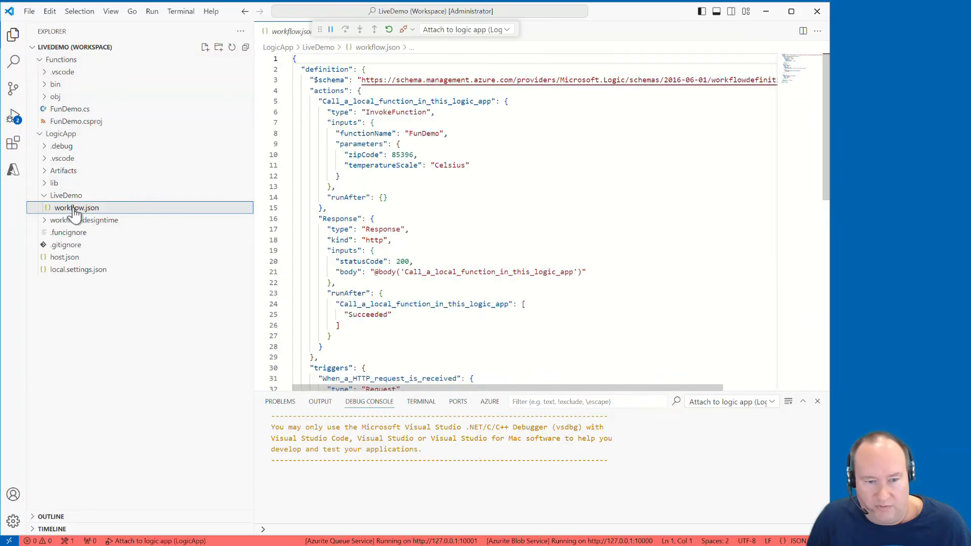
pyautogui.rightClick(74, 209)
pyautogui.click(96, 221)
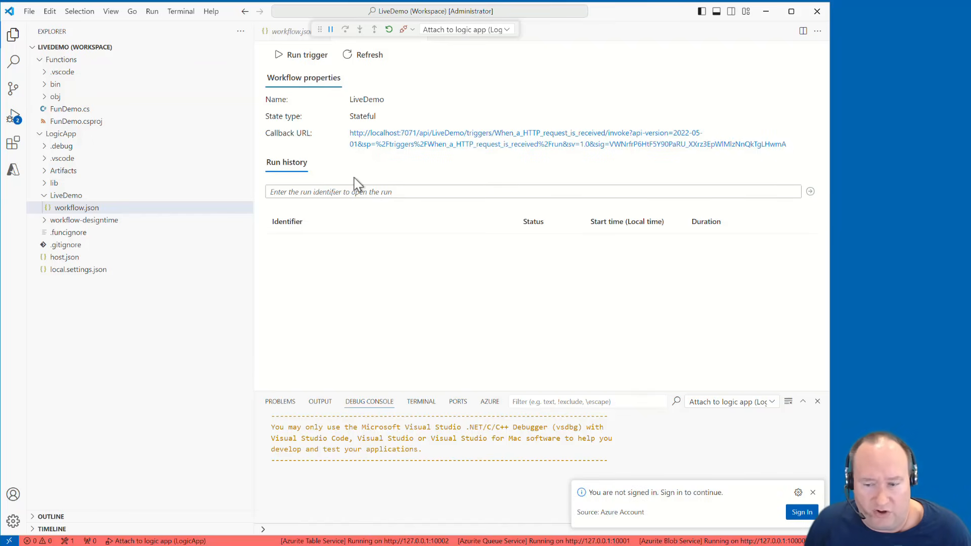
# Run the workflow's trigger and continue execution past the breakpoint at line 38 of FunDemo.cs.
pyautogui.click(296, 59)
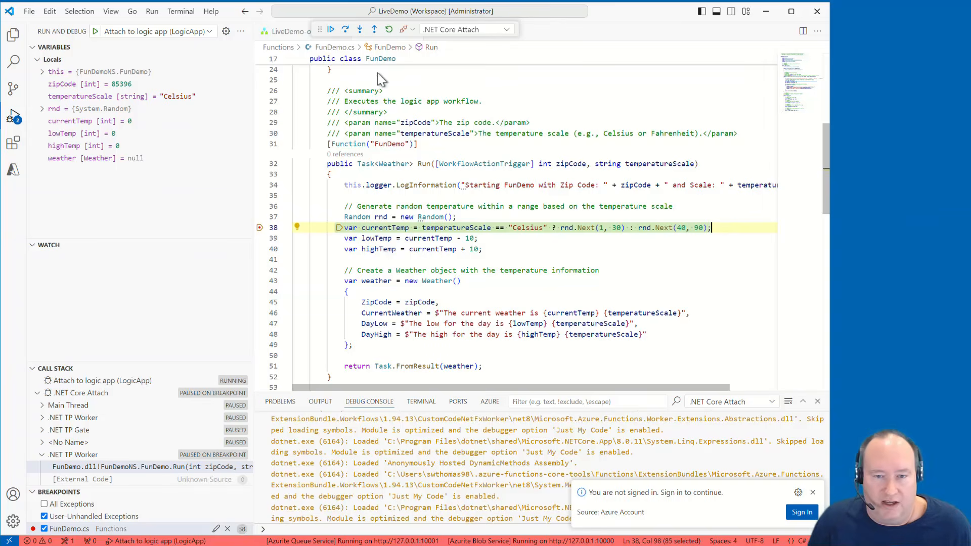
pyautogui.click(332, 30)
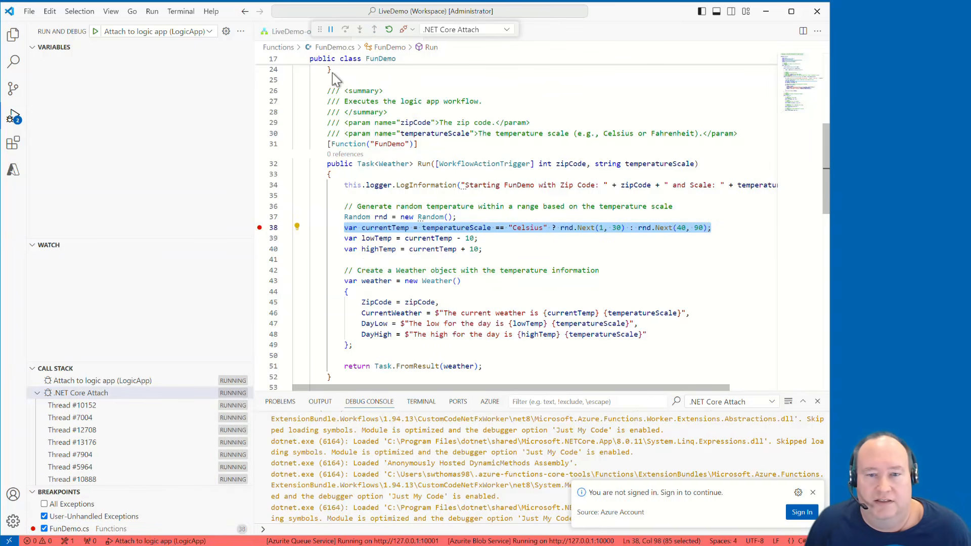
# Open the LiveDemo workflow's latest run from its run history and examine the body returned by the Response action.
pyautogui.moveTo(318, 29); pyautogui.dragTo(468, 49)
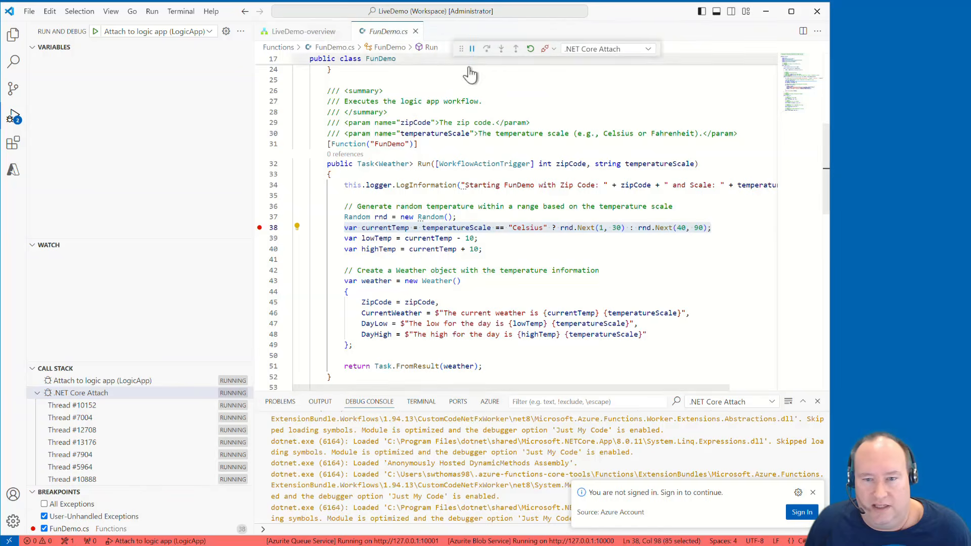
pyautogui.click(299, 32)
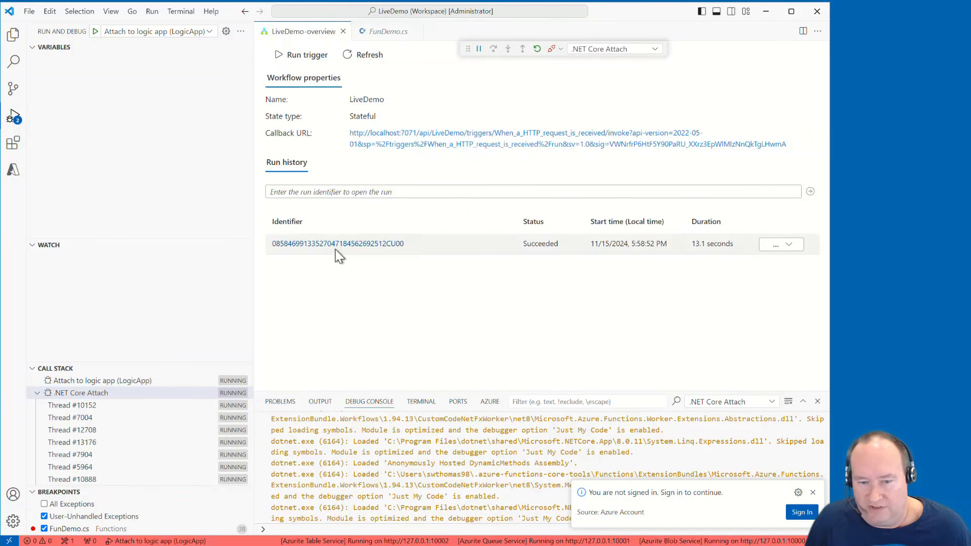
pyautogui.click(378, 245)
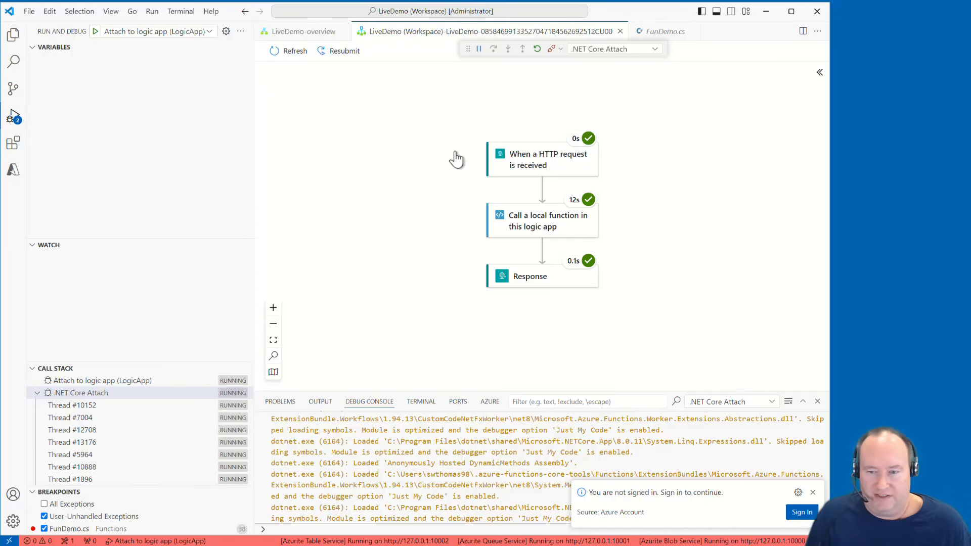
pyautogui.click(524, 287)
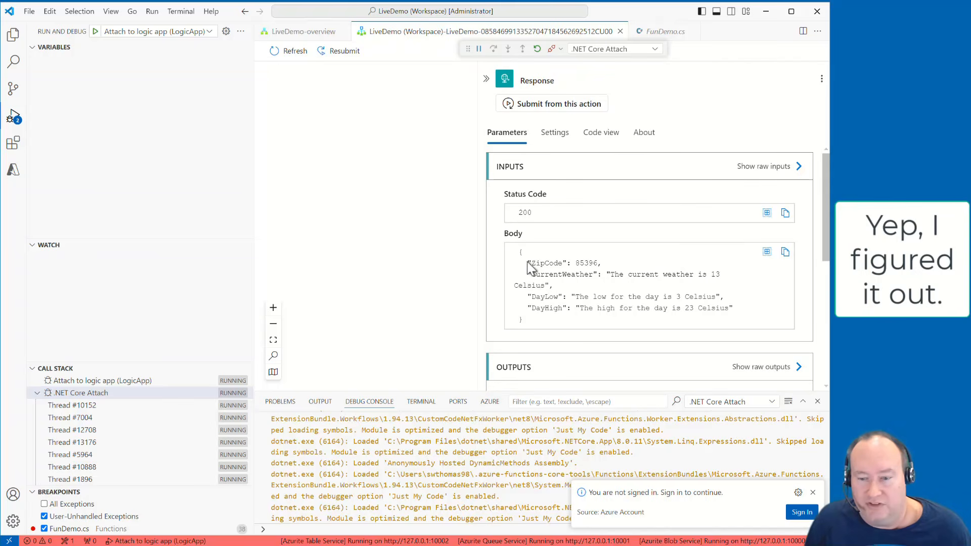
pyautogui.moveTo(526, 262); pyautogui.dragTo(634, 262)
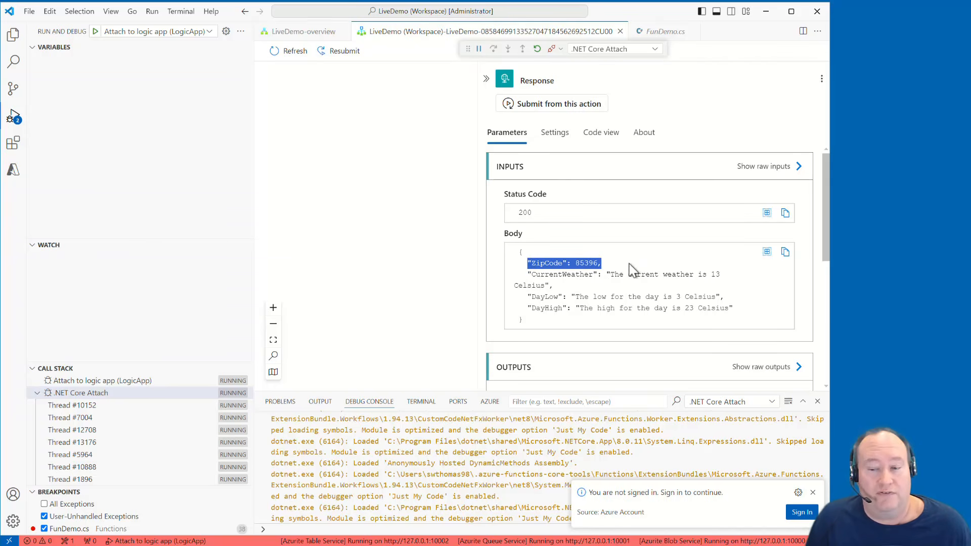
pyautogui.click(636, 268)
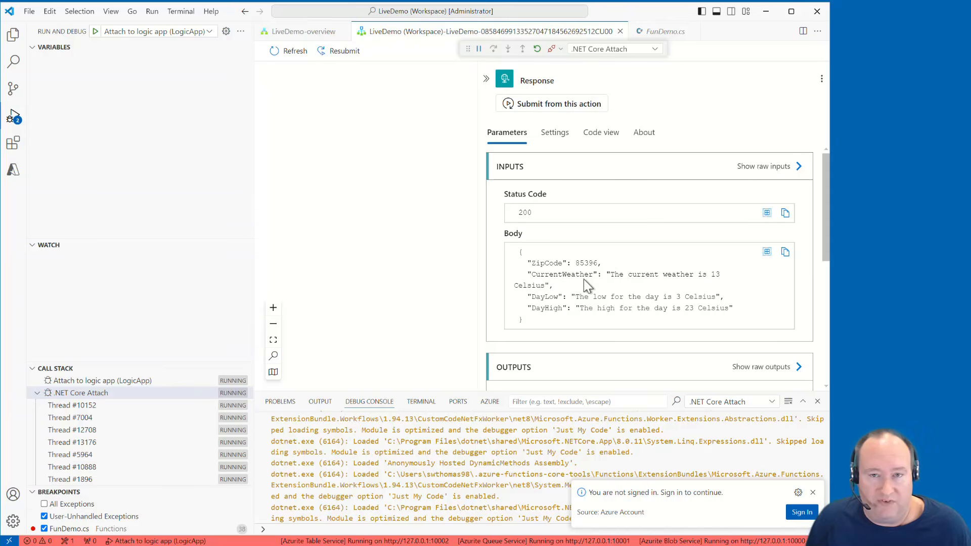
# Set the user setting Files: Auto Save to onFocusChange, close the settings, and return to the run's workflow diagram.
pyautogui.click(13, 522)
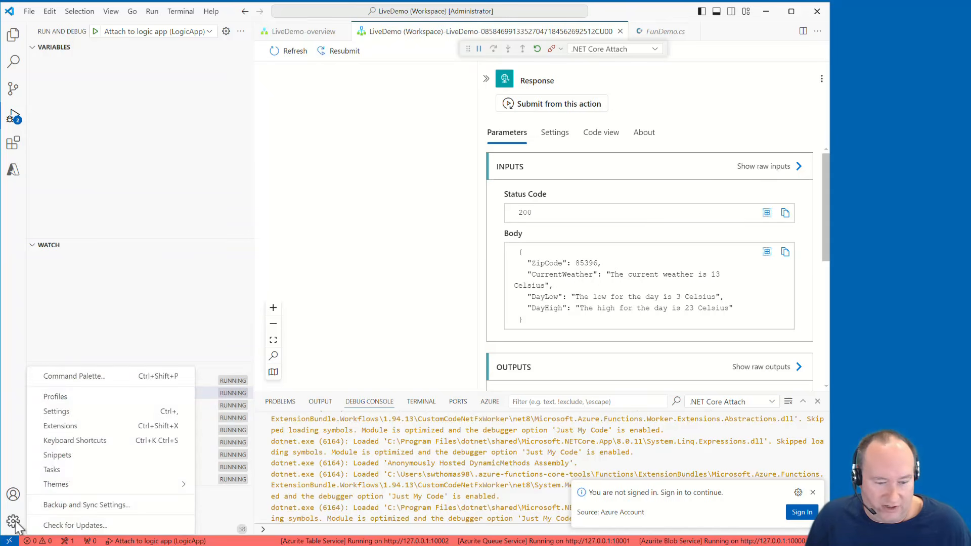
pyautogui.click(61, 411)
pyautogui.write('s')
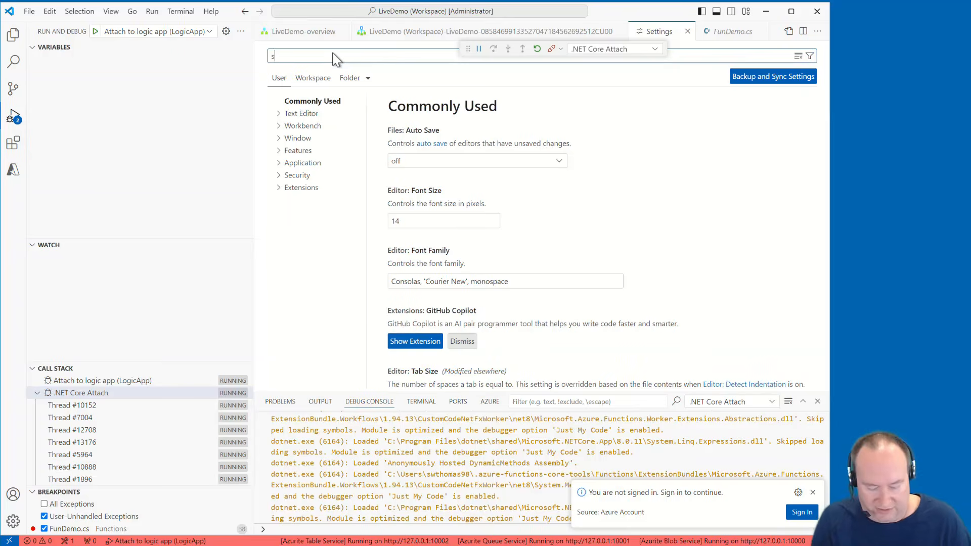
pyautogui.write('ave')
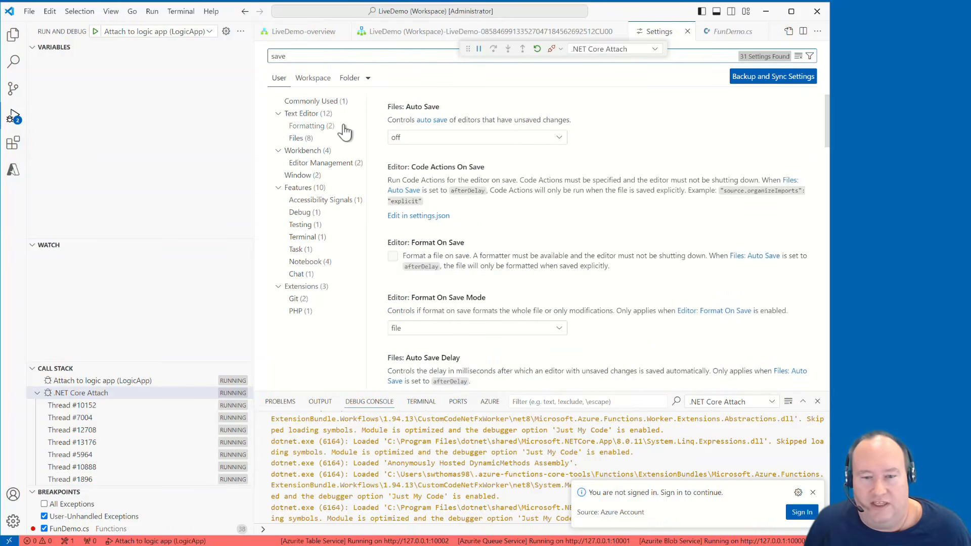
pyautogui.click(419, 143)
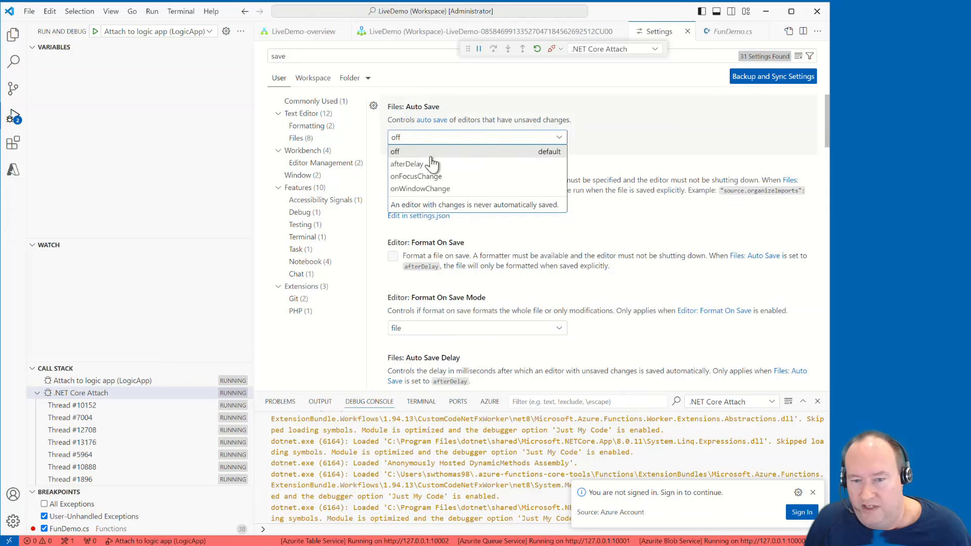
pyautogui.click(462, 177)
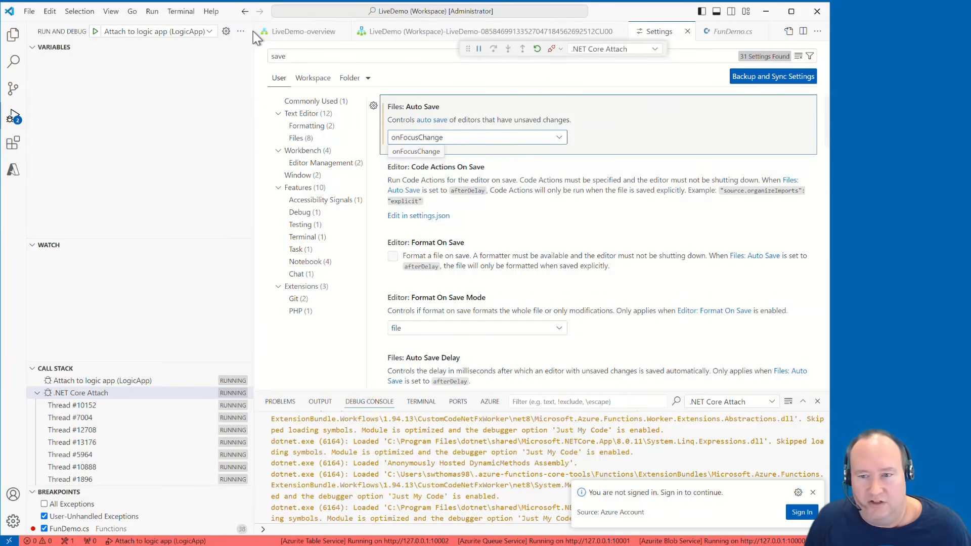
pyautogui.click(688, 32)
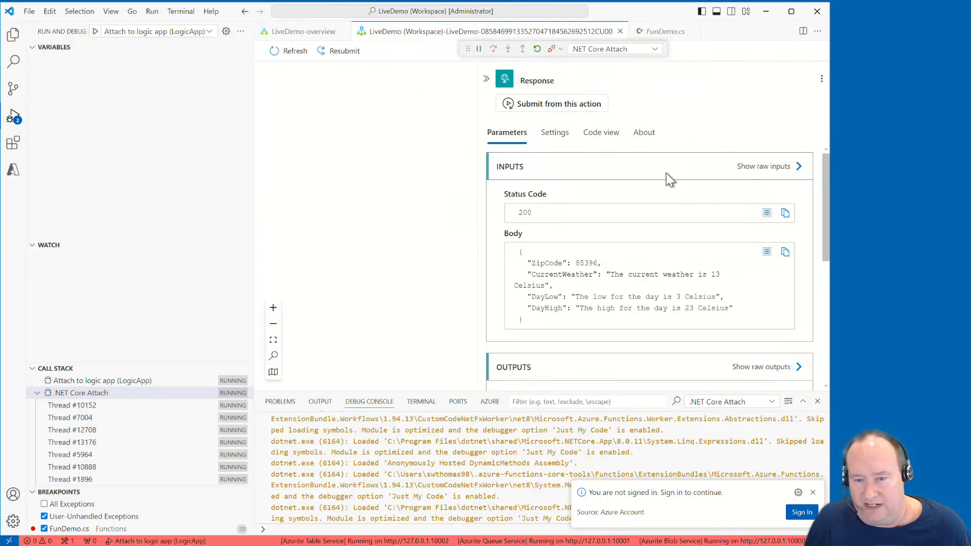
pyautogui.click(366, 197)
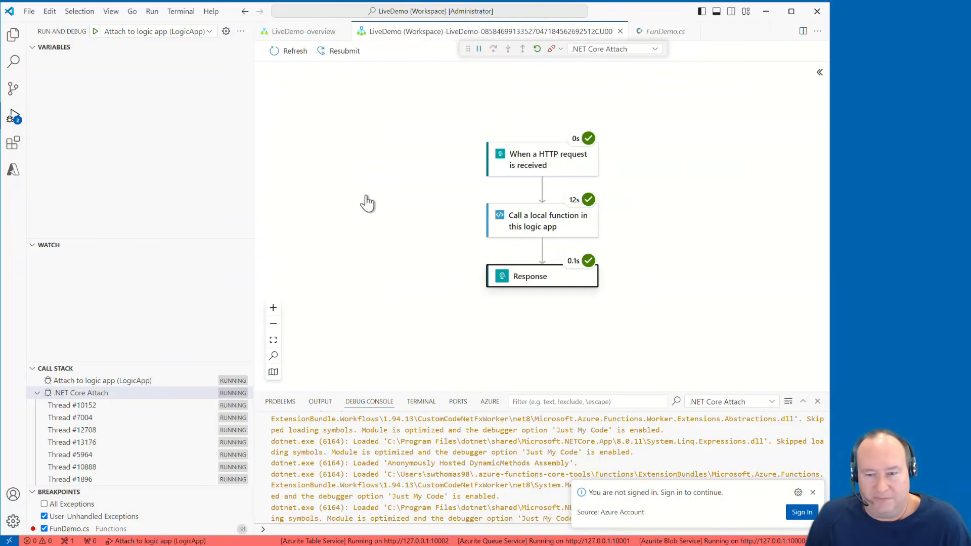
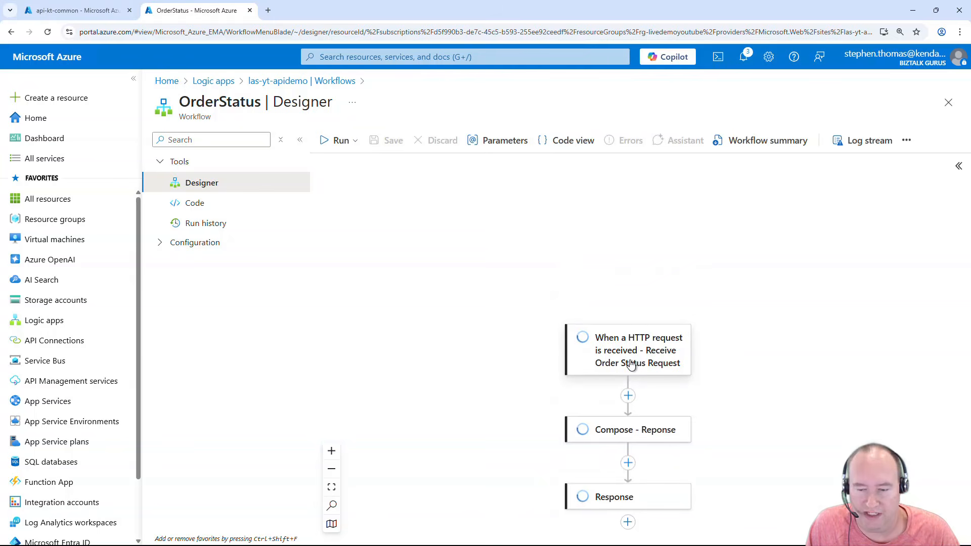
# Copy the signed HTTP URL of the OrderStatus workflow's request trigger and paste it into the empty Notepad++ document.
pyautogui.click(629, 371)
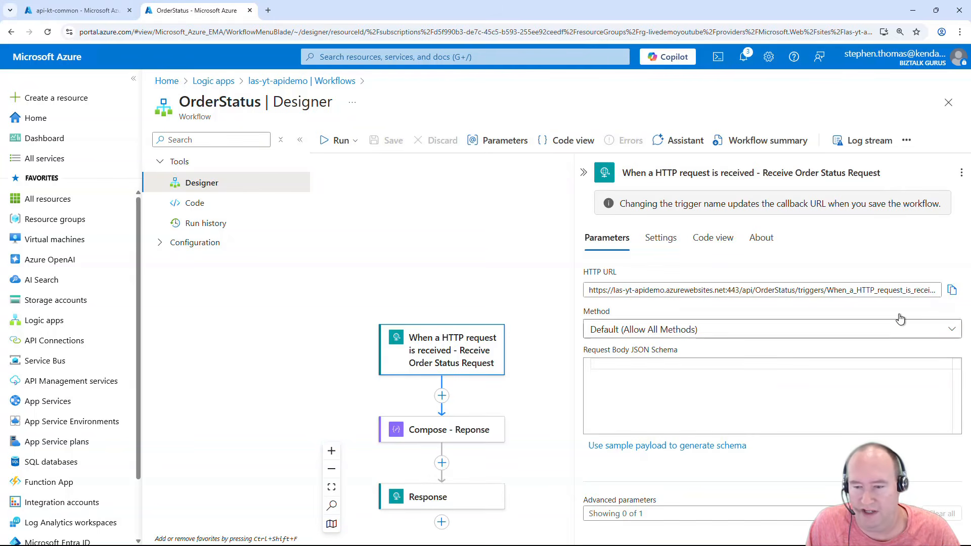
pyautogui.click(953, 290)
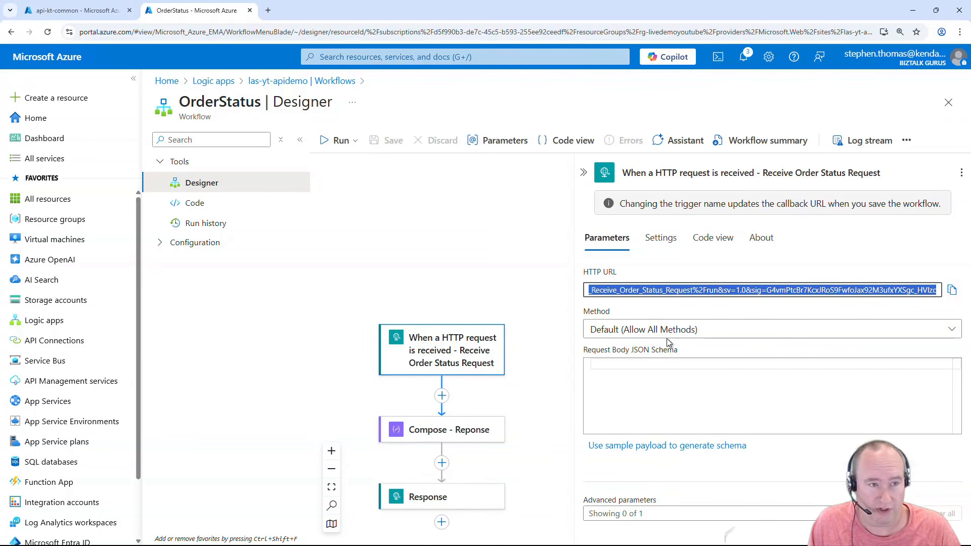
pyautogui.moveTo(582, 544)
pyautogui.click(521, 535)
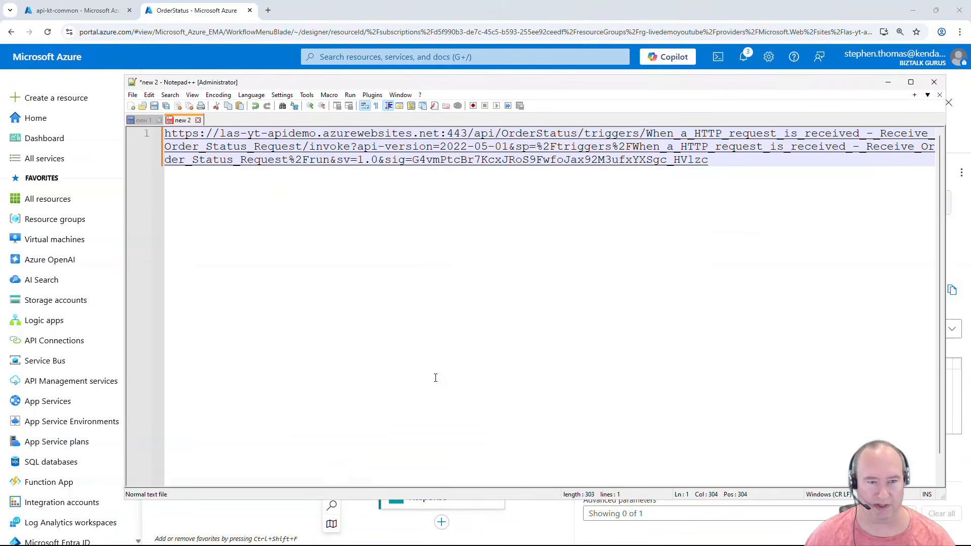
# Split the pasted URL after /api, leaving a blank line between the base address and the rest of the path.
pyautogui.click(495, 134)
pyautogui.press('Return')
pyautogui.press('Return')
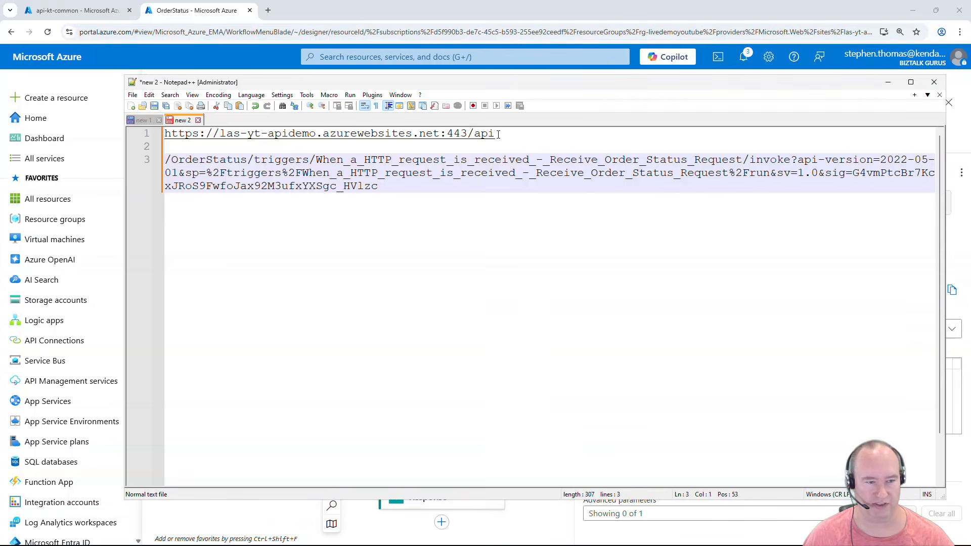
pyautogui.click(498, 134)
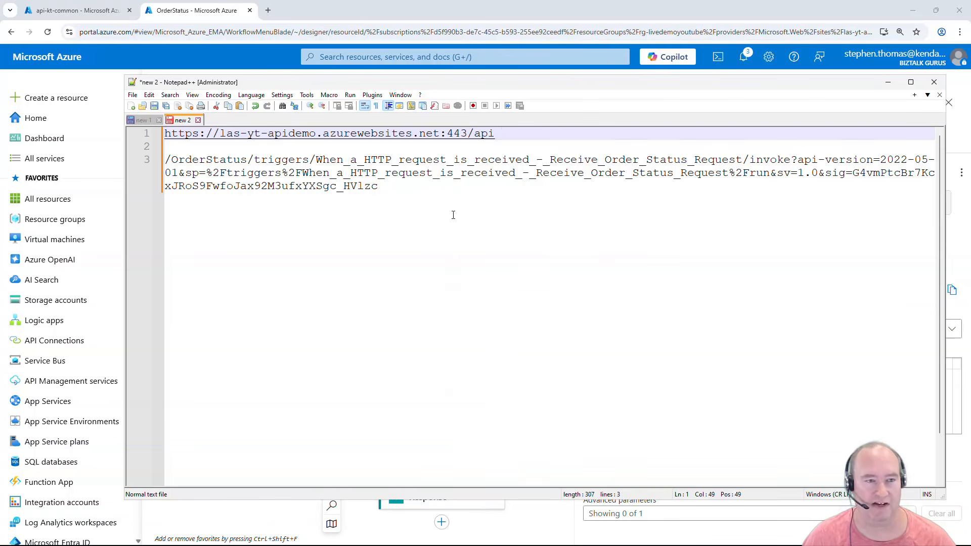
# Start a new manually defined HTTP API in api-kt-common with the display name Get Order Status.
pyautogui.click(72, 11)
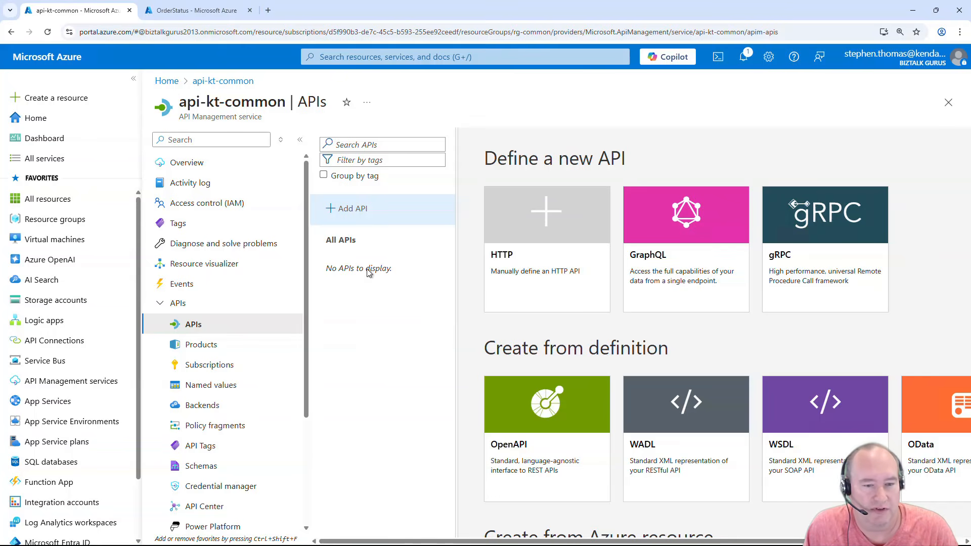
pyautogui.click(347, 211)
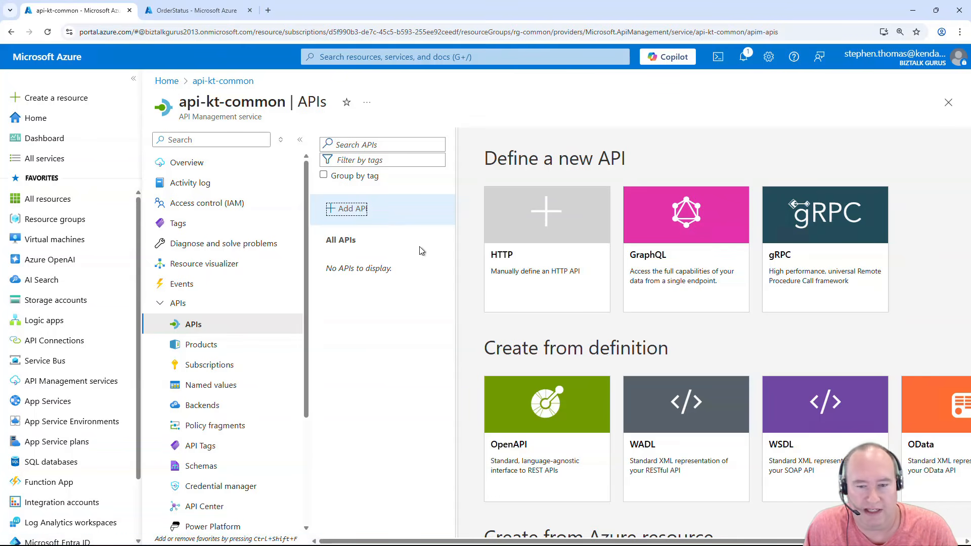
pyautogui.click(531, 287)
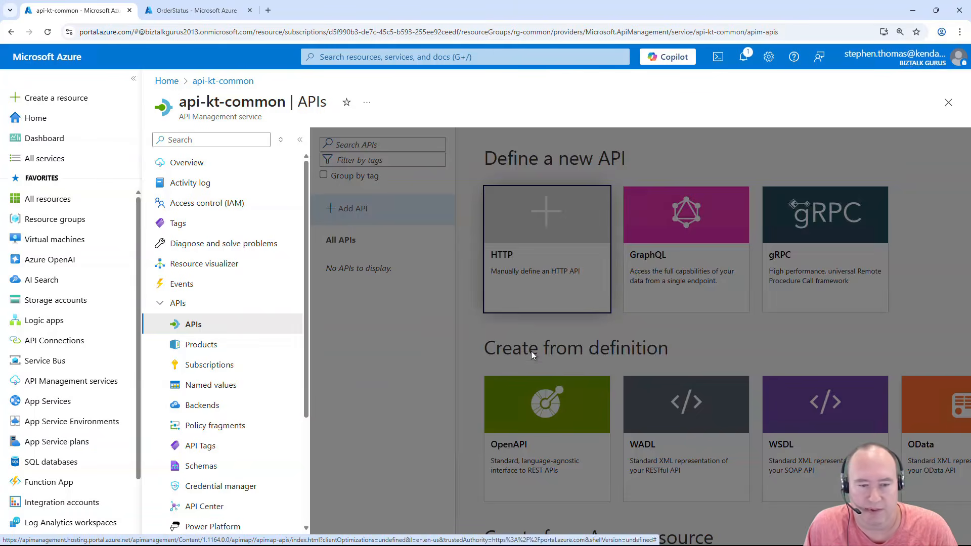
pyautogui.click(500, 222)
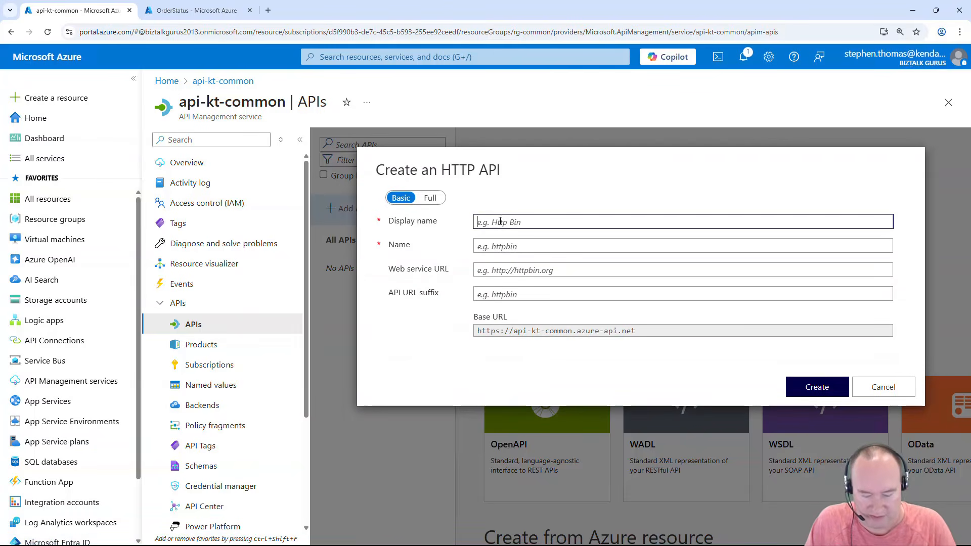
pyautogui.write('Get Order')
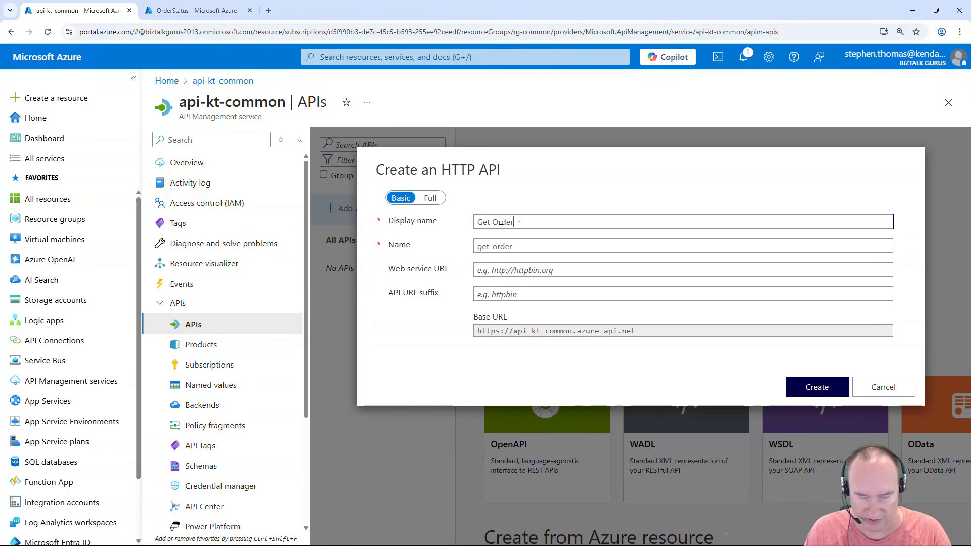
pyautogui.write(' Status')
pyautogui.press('Tab')
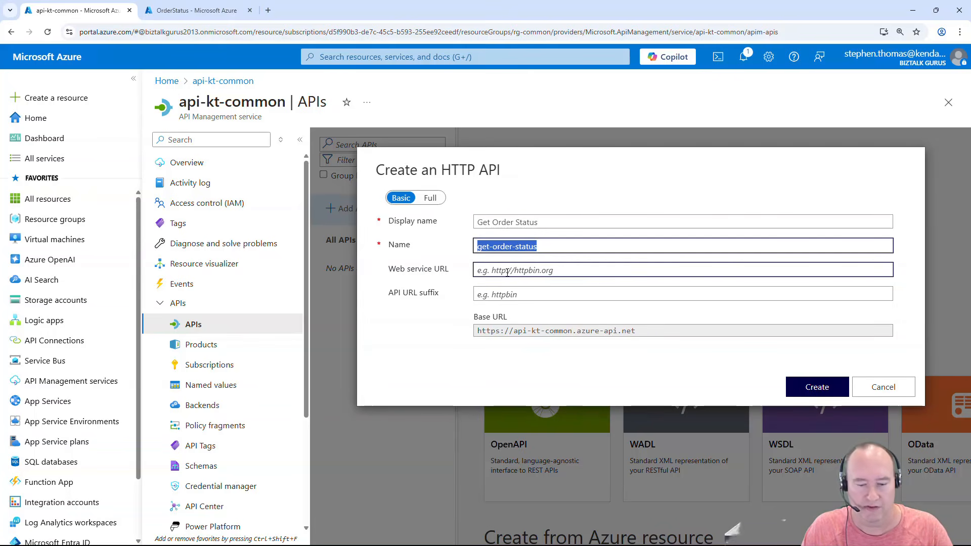
pyautogui.click(510, 536)
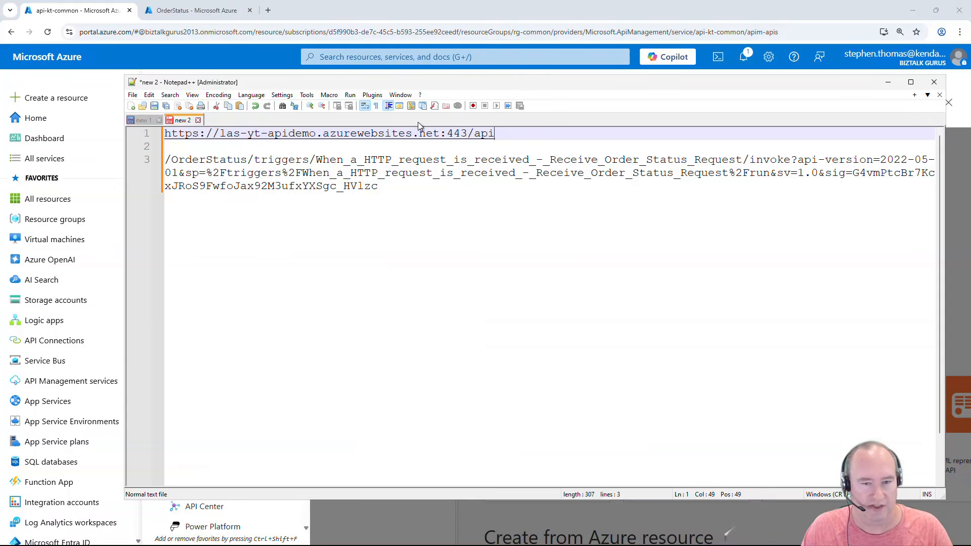
pyautogui.moveTo(494, 133); pyautogui.dragTo(188, 145)
pyautogui.hotkey('ctrl', 'c')
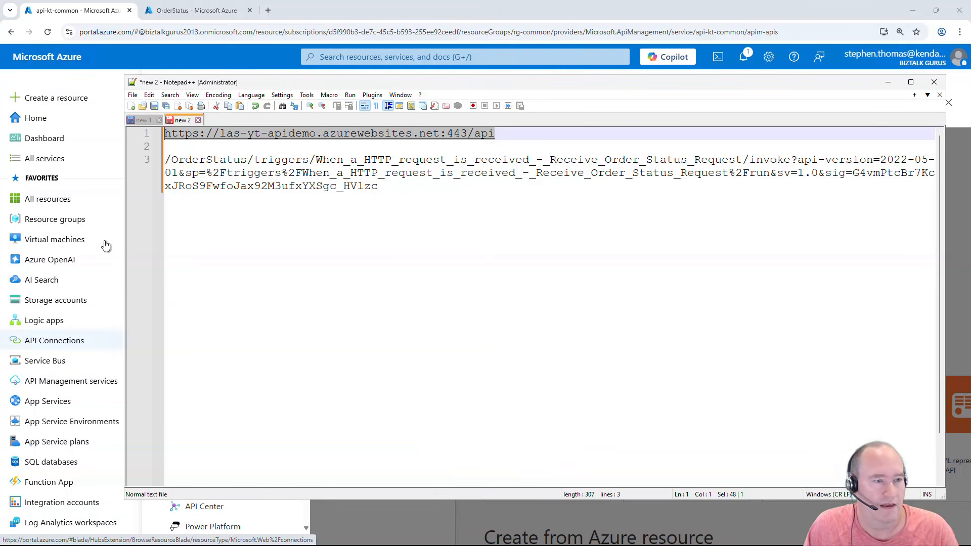
pyautogui.click(54, 9)
pyautogui.hotkey('alt', 'Tab')
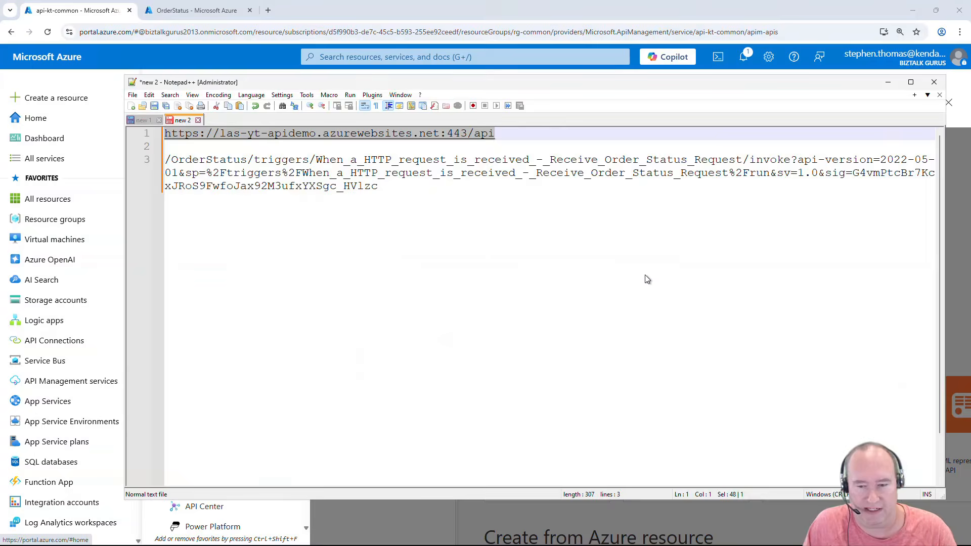
pyautogui.hotkey('alt', 'Tab')
pyautogui.click(642, 270)
pyautogui.hotkey('ctrl', 'v')
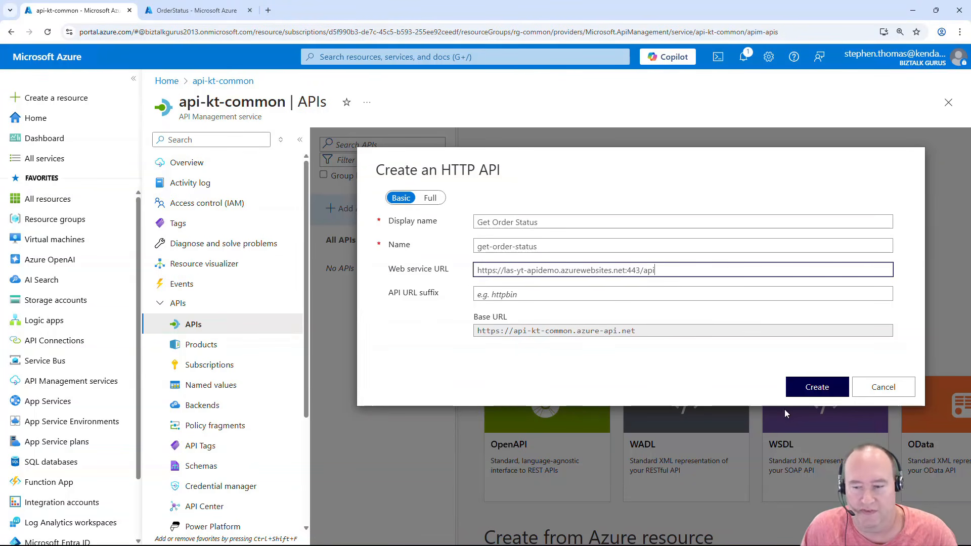
pyautogui.click(817, 388)
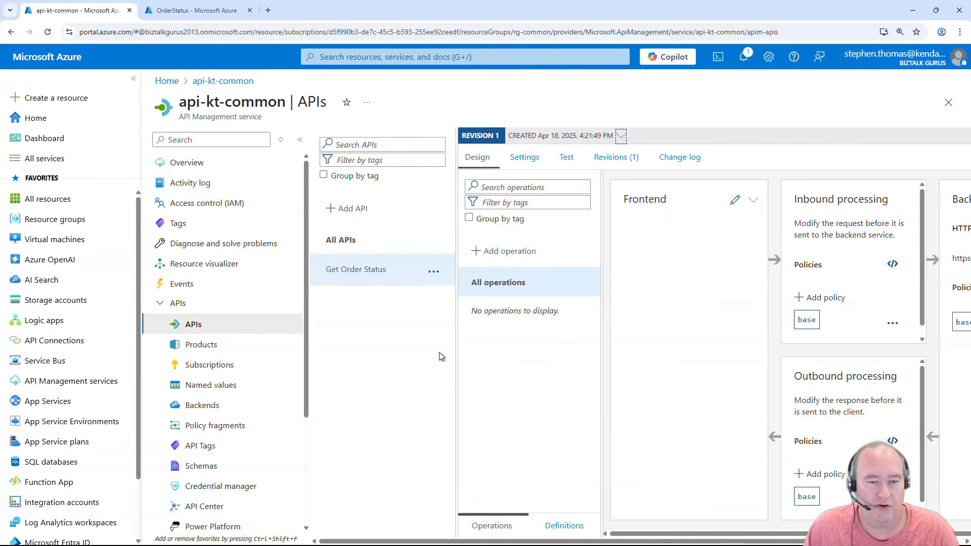
# Start a new operation in the Get Order Status API with the display name Order Status.
pyautogui.click(378, 276)
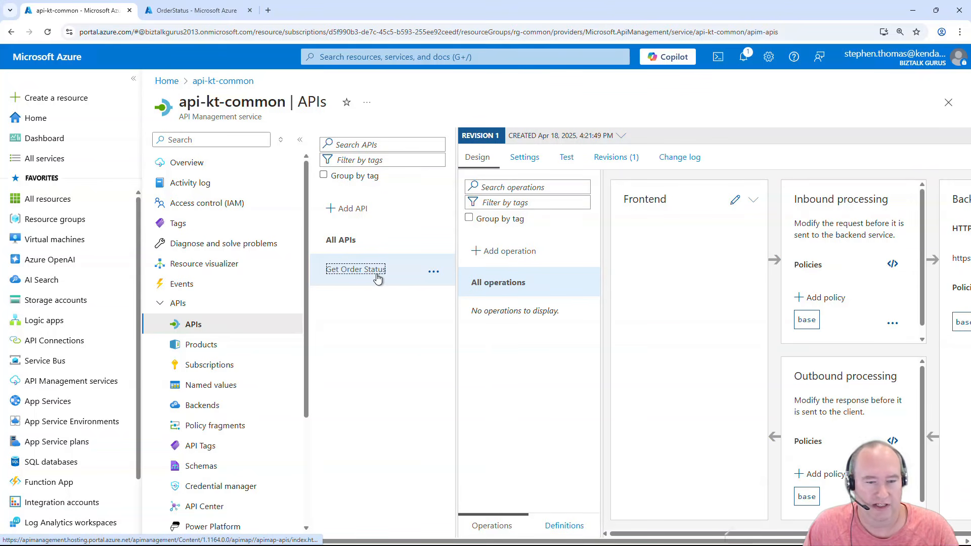
pyautogui.click(528, 257)
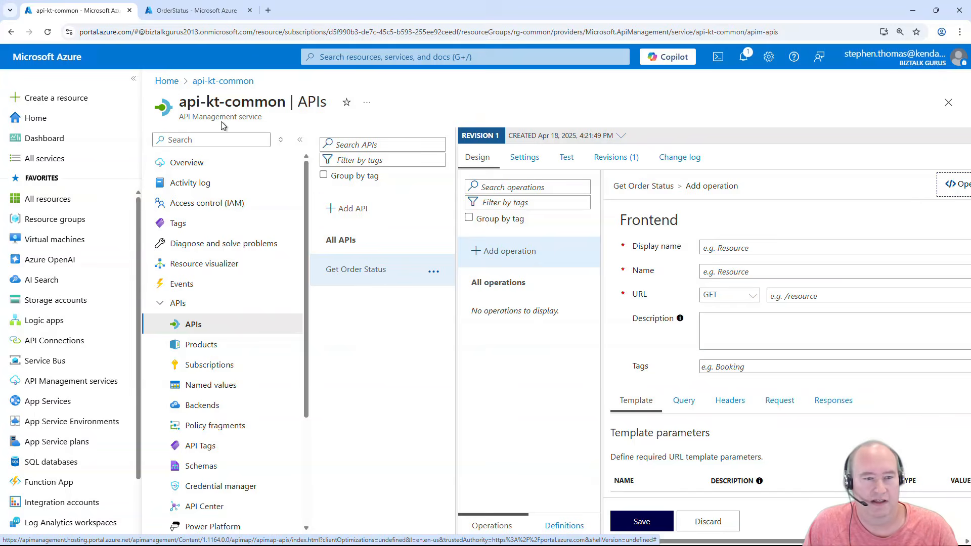
pyautogui.click(297, 141)
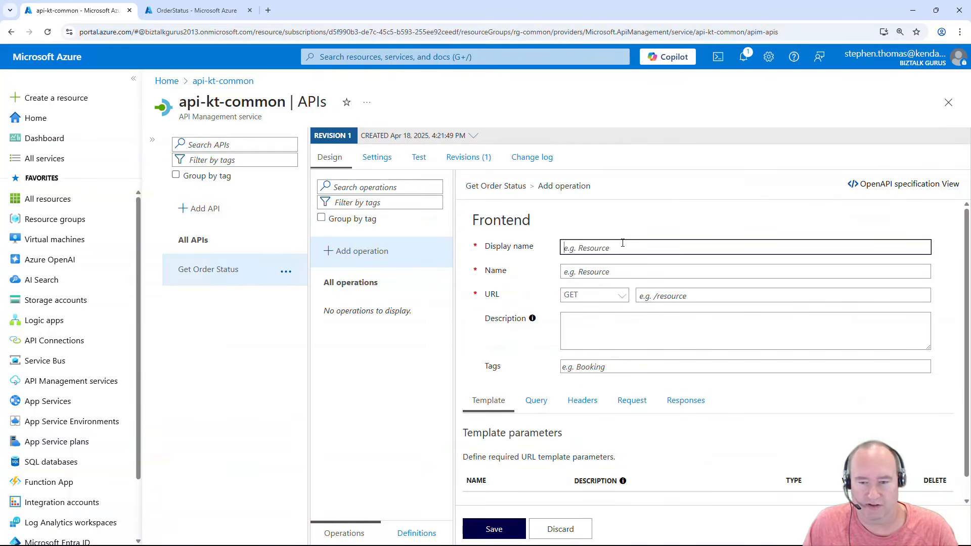
pyautogui.write('Order ')
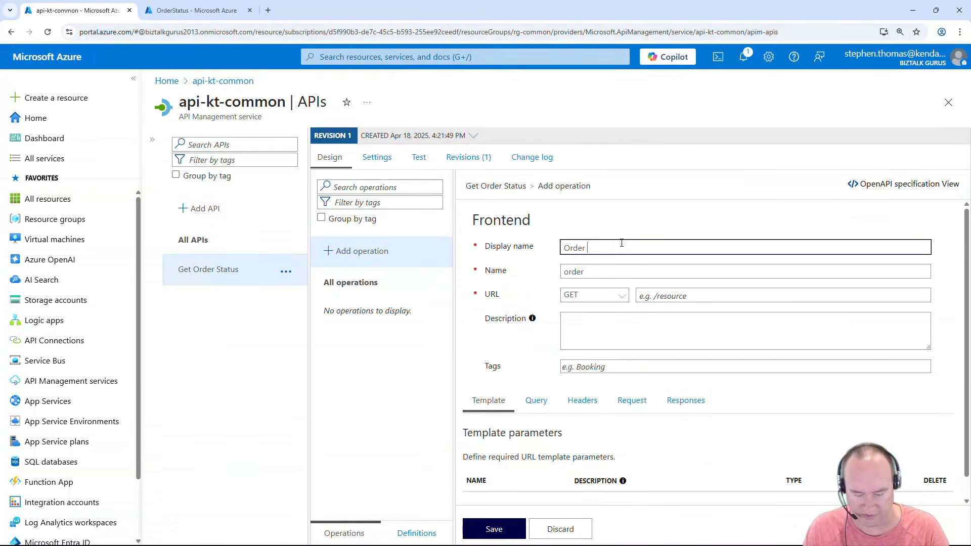
pyautogui.write('Status')
pyautogui.press('Tab')
pyautogui.hotkey('ctrl', 'c')
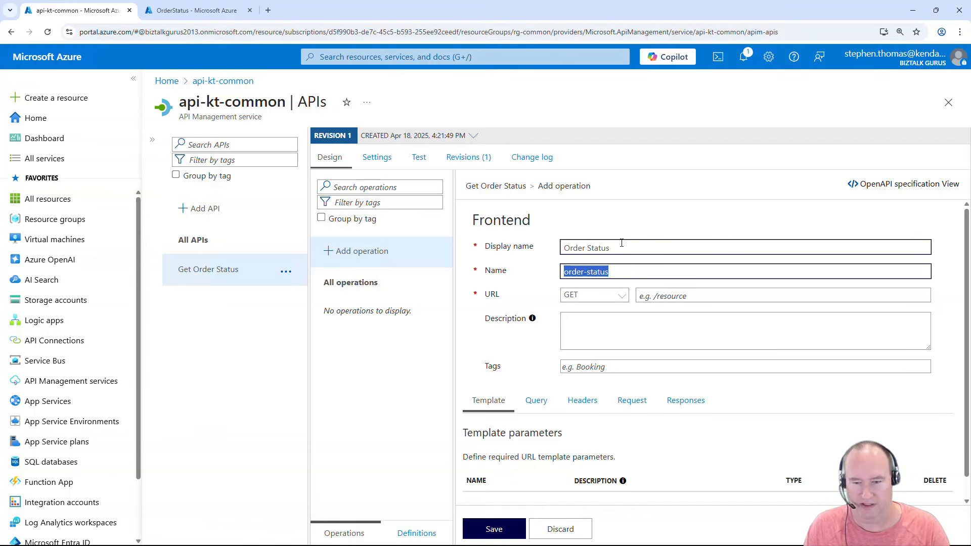
# Set the operation's method to POST and its URL to order-status, and save the operation.
pyautogui.click(621, 300)
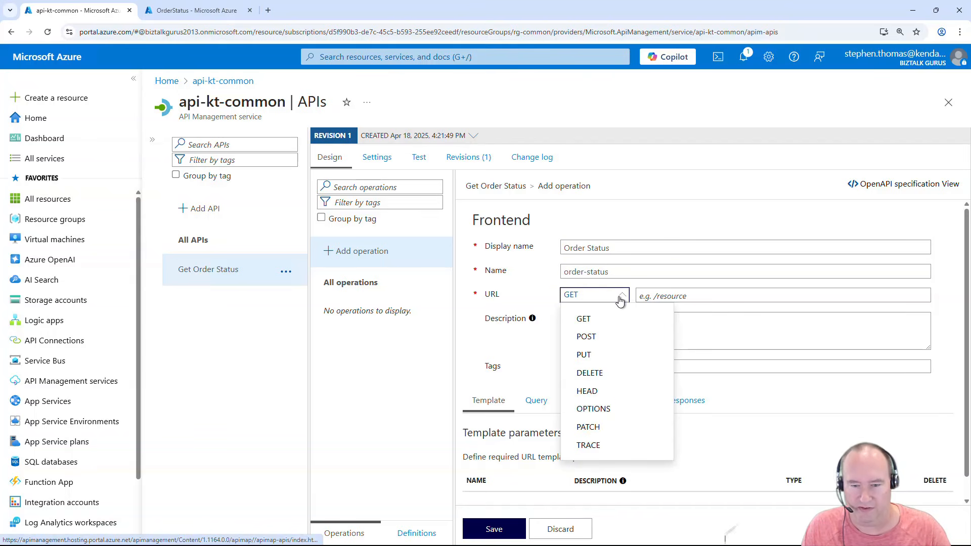
pyautogui.click(603, 337)
pyautogui.click(675, 298)
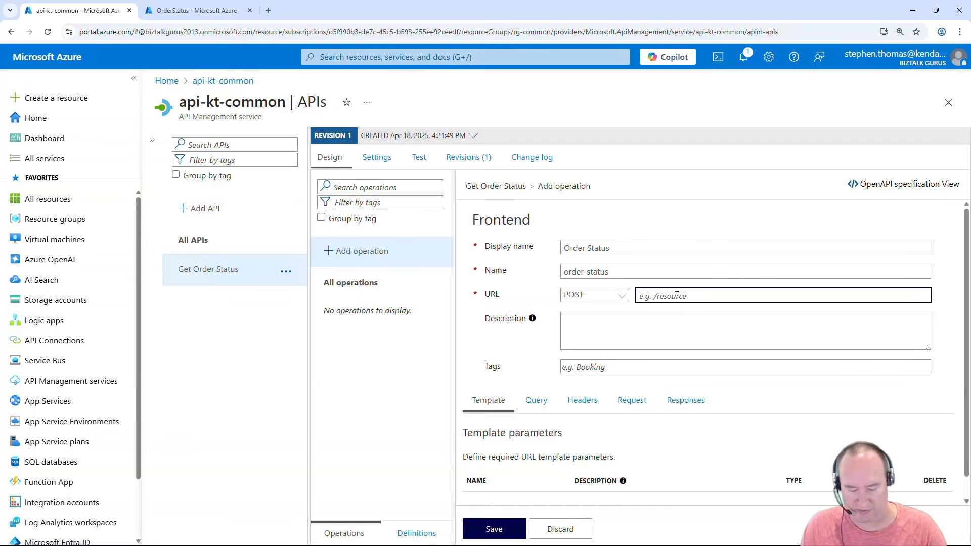
pyautogui.hotkey('ctrl', 'v')
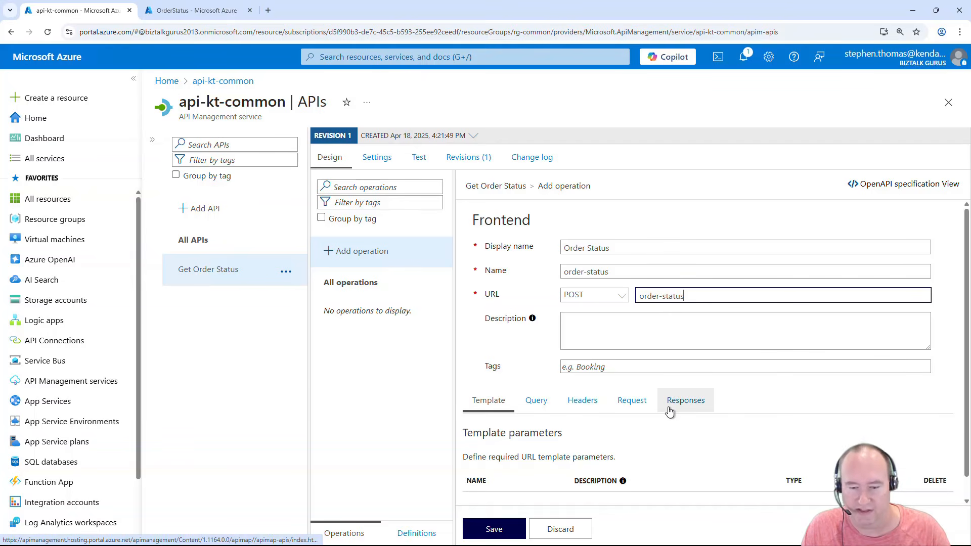
pyautogui.scroll(-1, 668, 419)
pyautogui.scroll(1, 668, 419)
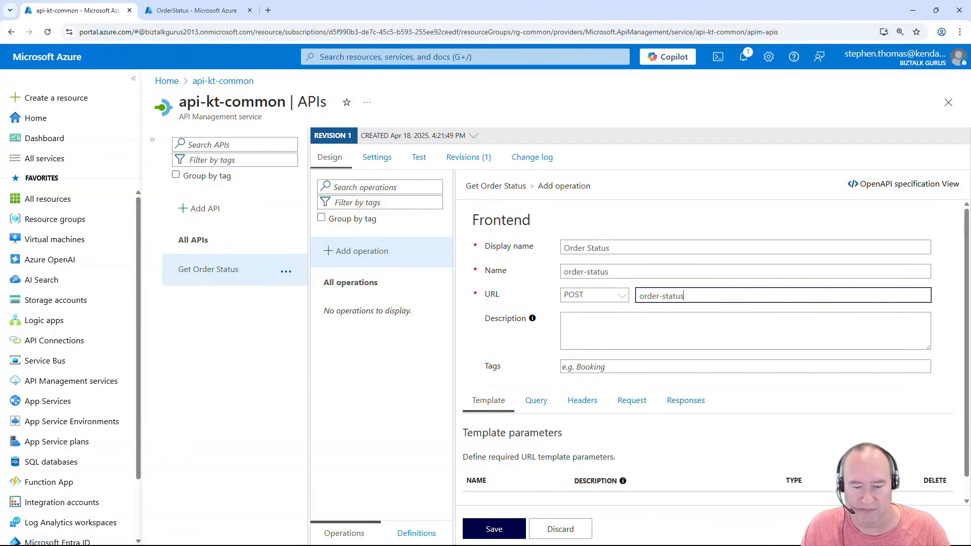
pyautogui.click(503, 531)
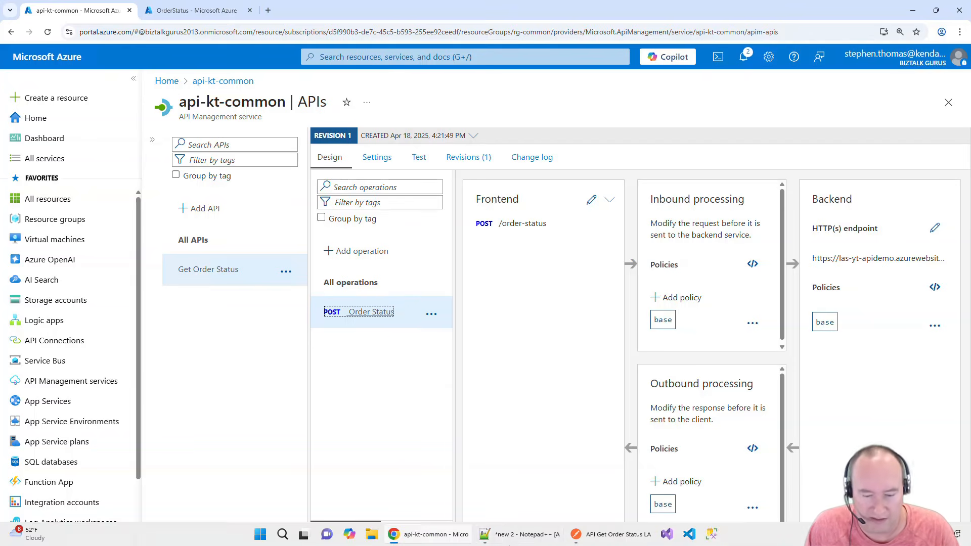
# Copy the remaining trigger path, starting at /OrderStatus/triggers, from line 3 of the Notepad++ note and return to the API.
pyautogui.click(506, 535)
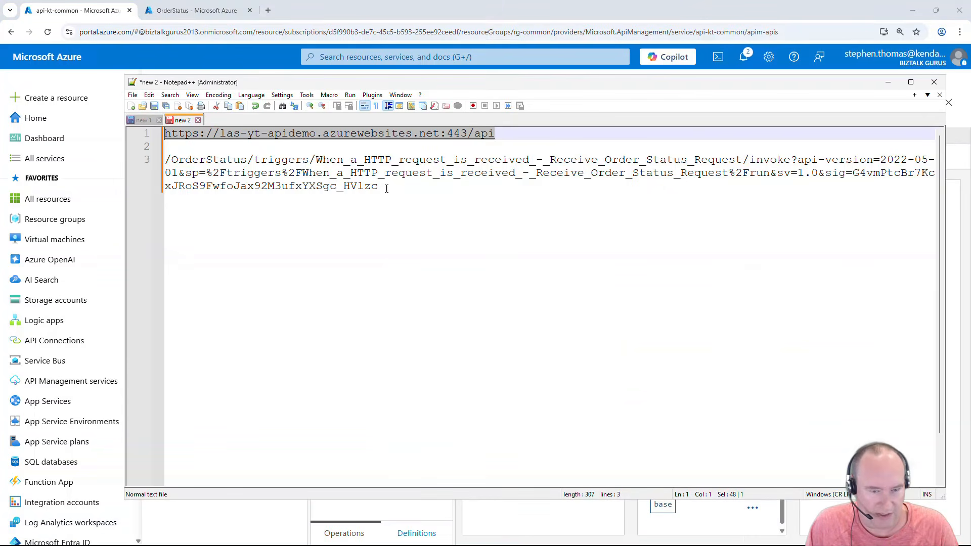
pyautogui.moveTo(379, 186); pyautogui.dragTo(164, 161)
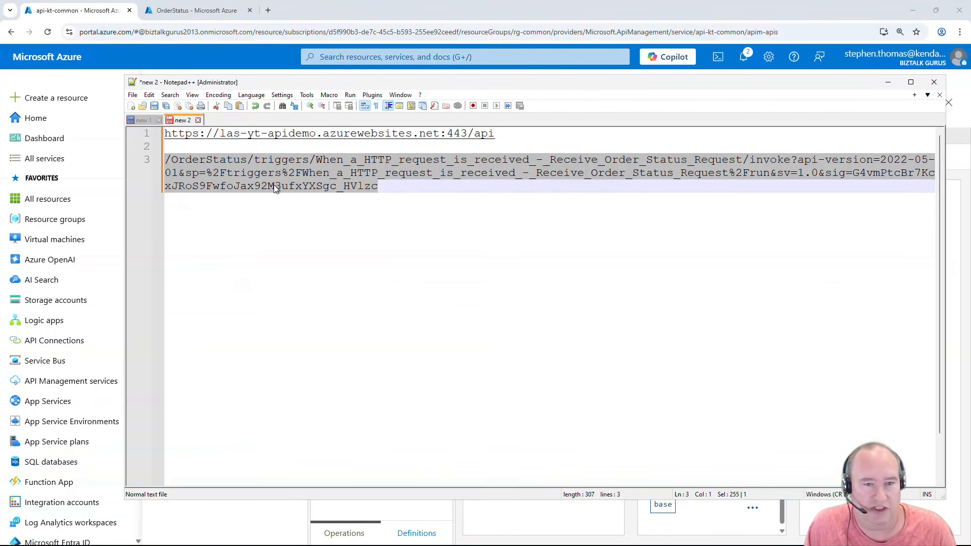
pyautogui.click(78, 20)
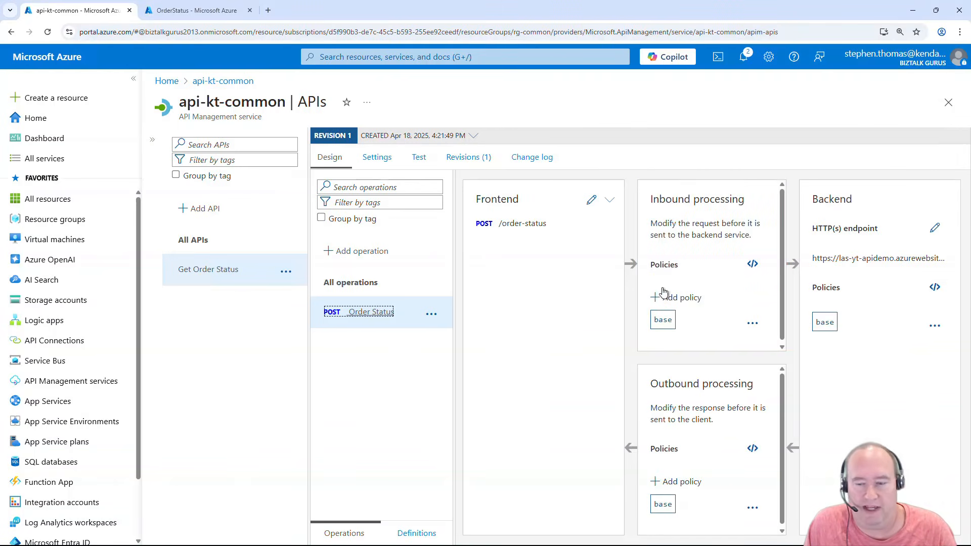
# Add a rewrite-uri inbound policy to the Order Status operation, pasting the copied trigger path with its access signature as POST backend, and save.
pyautogui.click(354, 282)
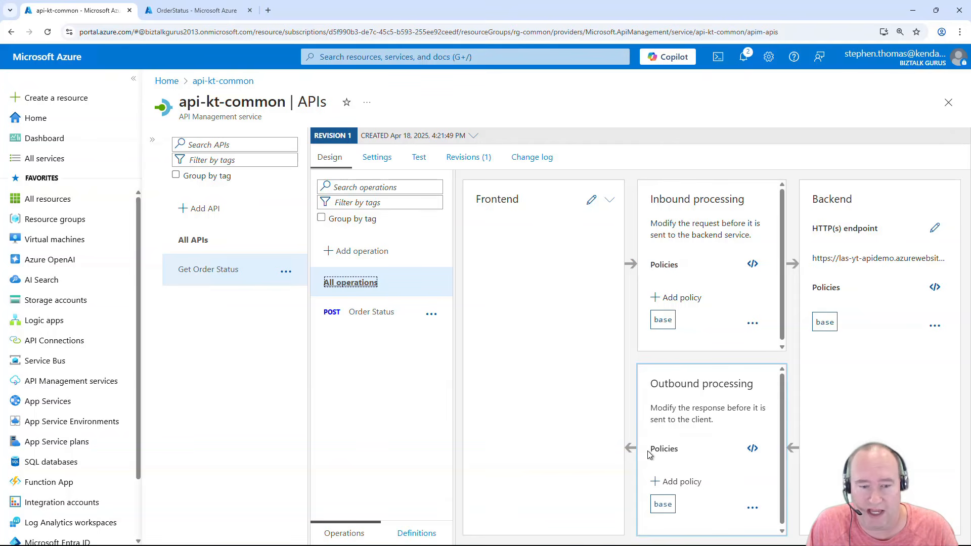
pyautogui.click(358, 317)
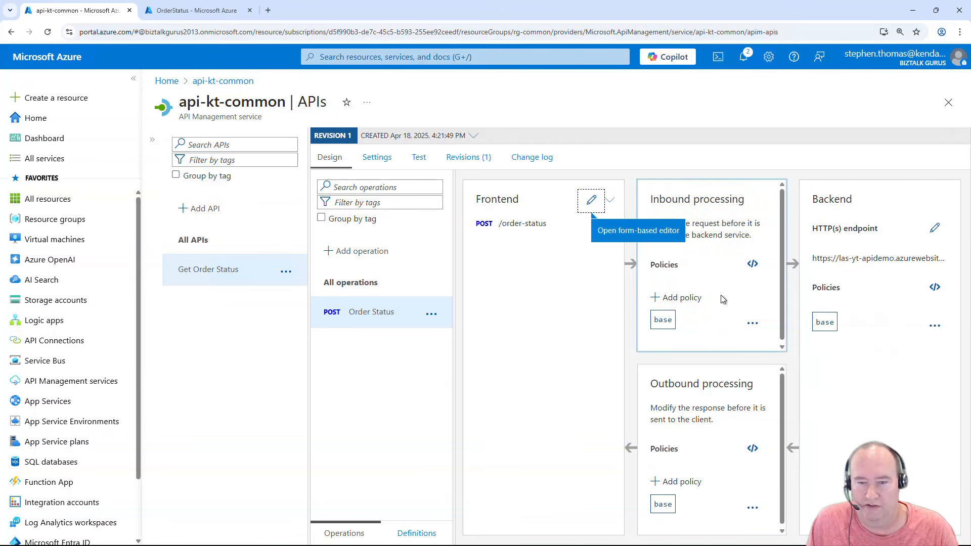
pyautogui.click(361, 312)
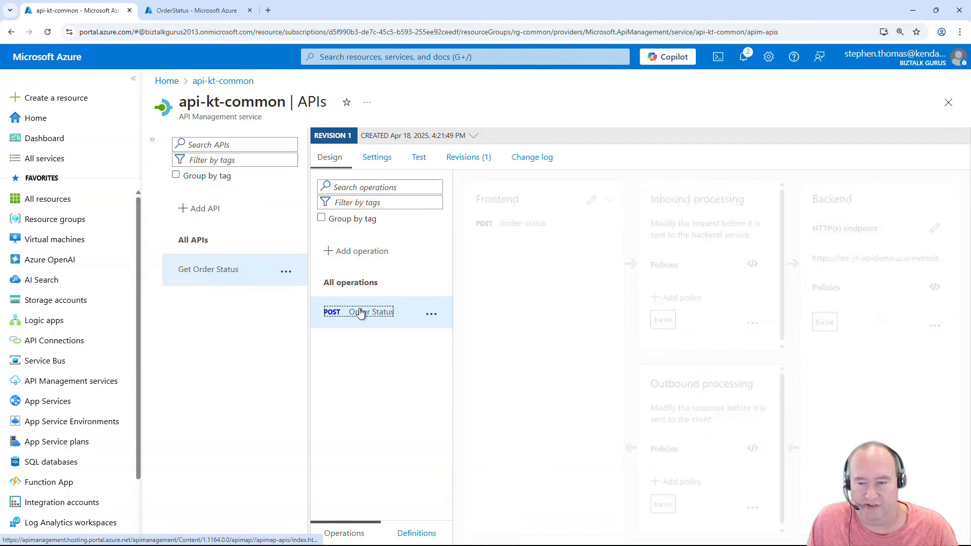
pyautogui.click(686, 299)
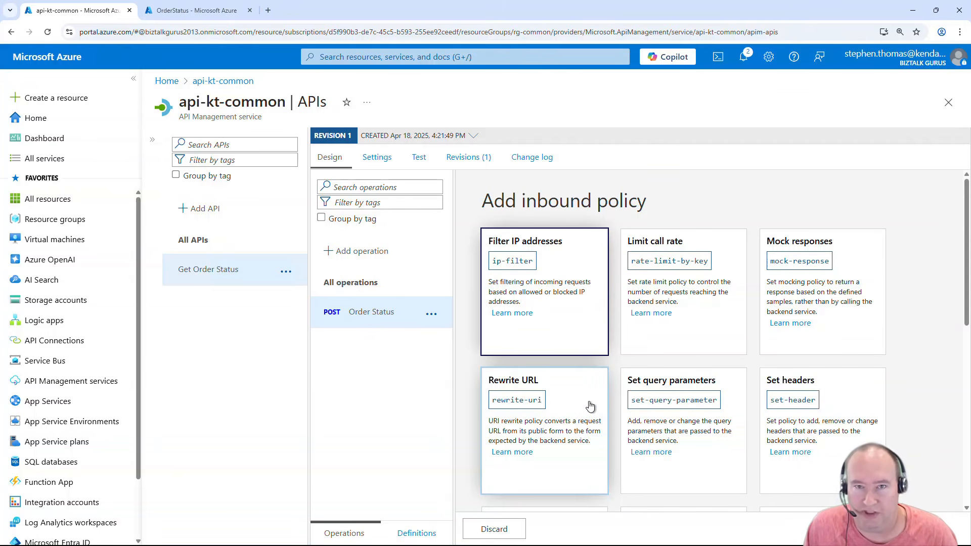
pyautogui.click(590, 407)
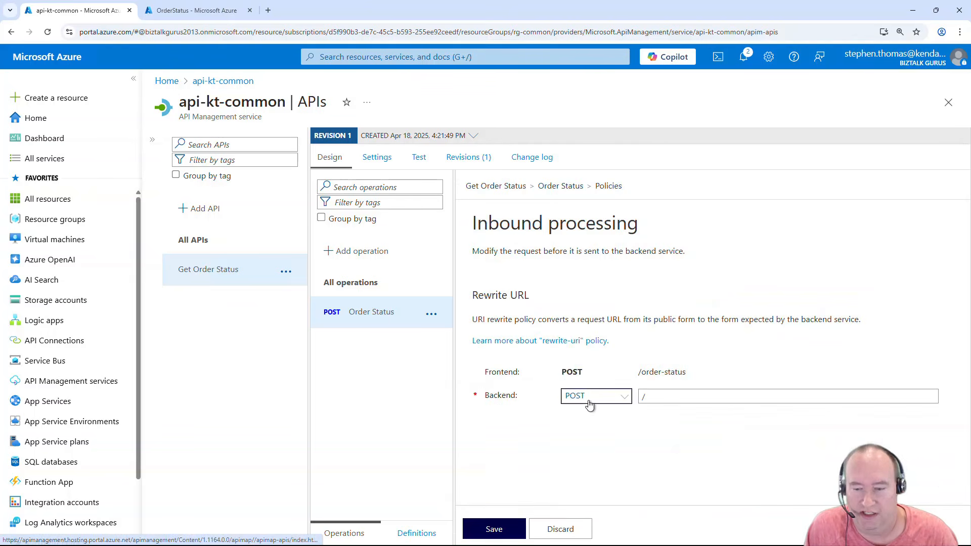
pyautogui.click(647, 397)
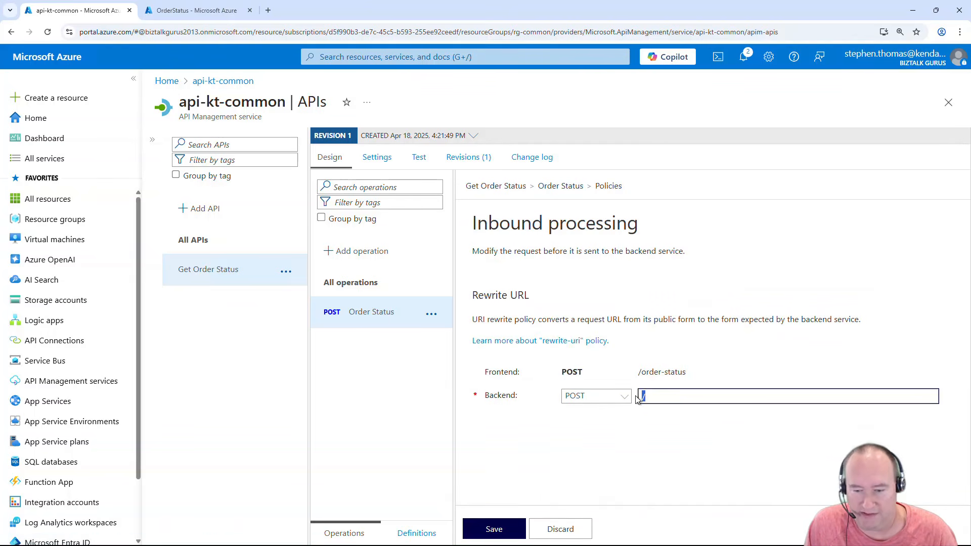
pyautogui.hotkey('ctrl', 'v')
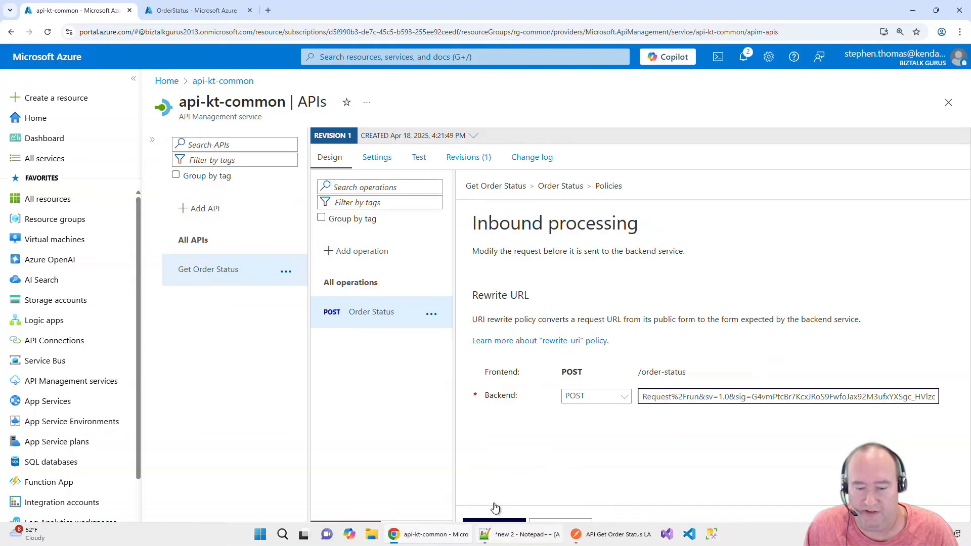
pyautogui.click(494, 529)
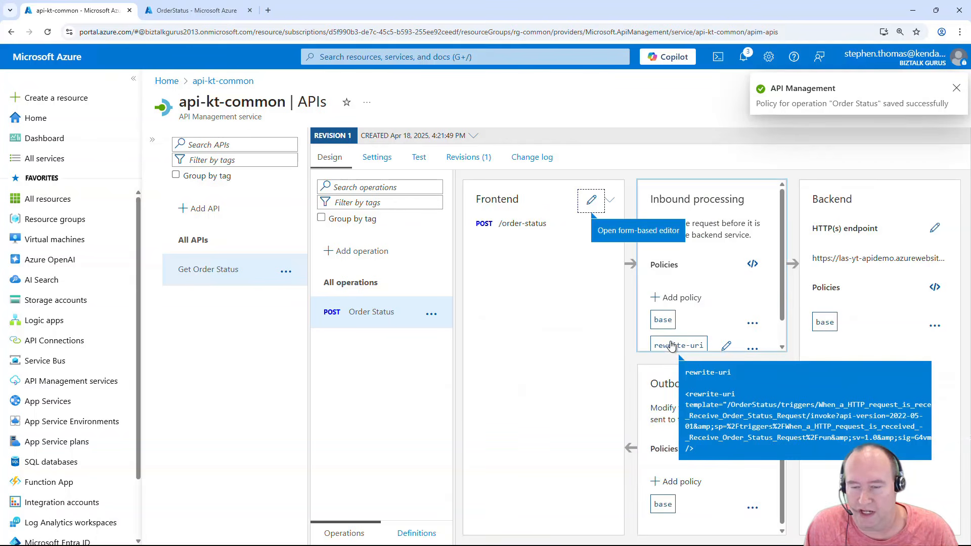
# Review the Order Status operation's rewrite-uri policy in its code view and its form view, saving each without edits.
pyautogui.click(672, 345)
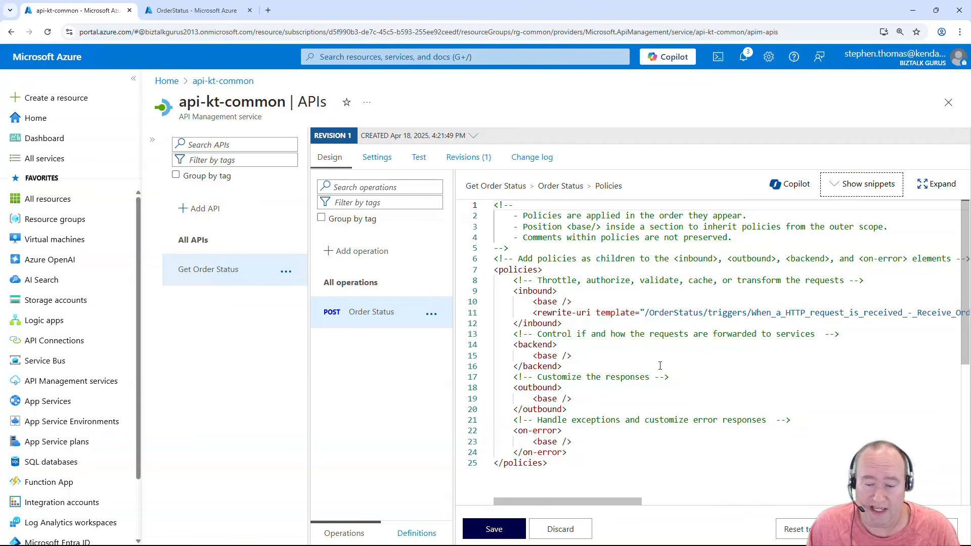
pyautogui.click(501, 530)
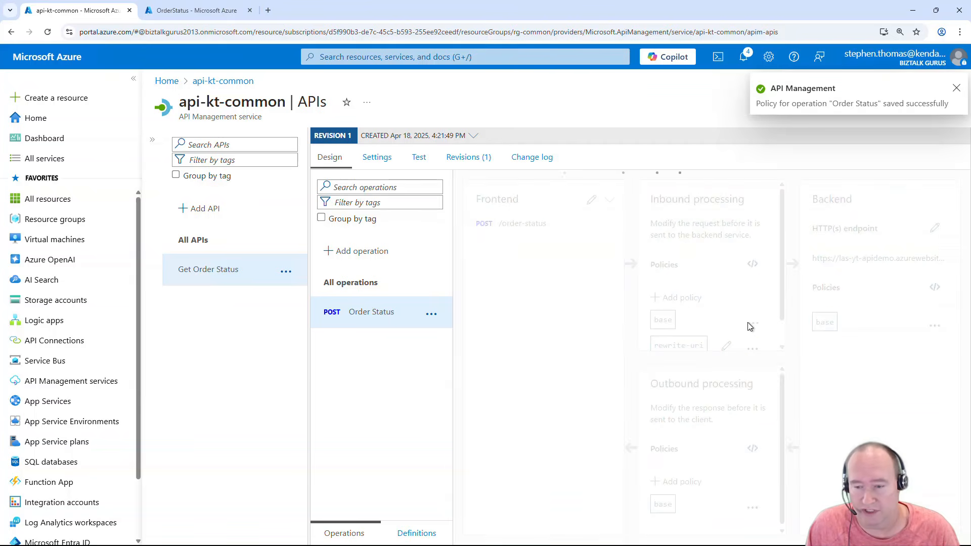
pyautogui.click(727, 346)
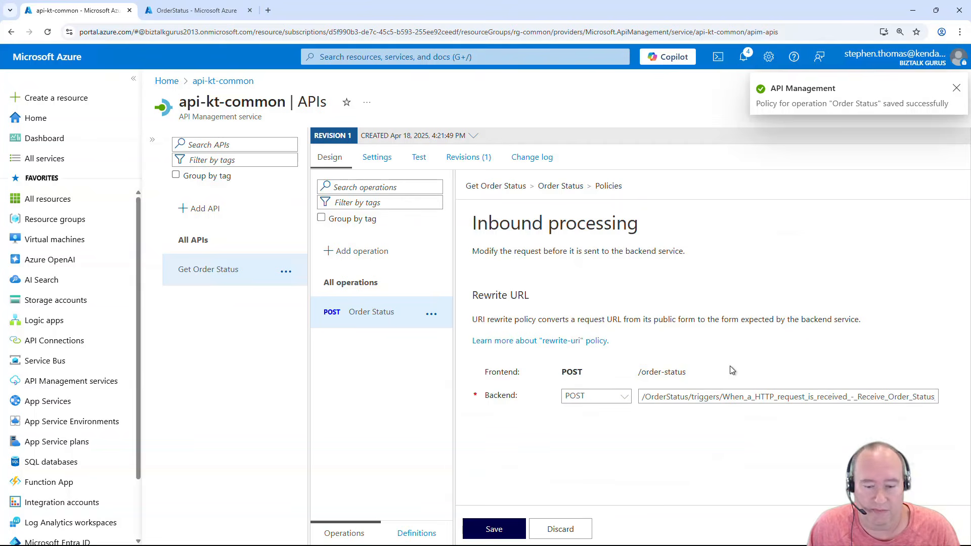
pyautogui.click(493, 529)
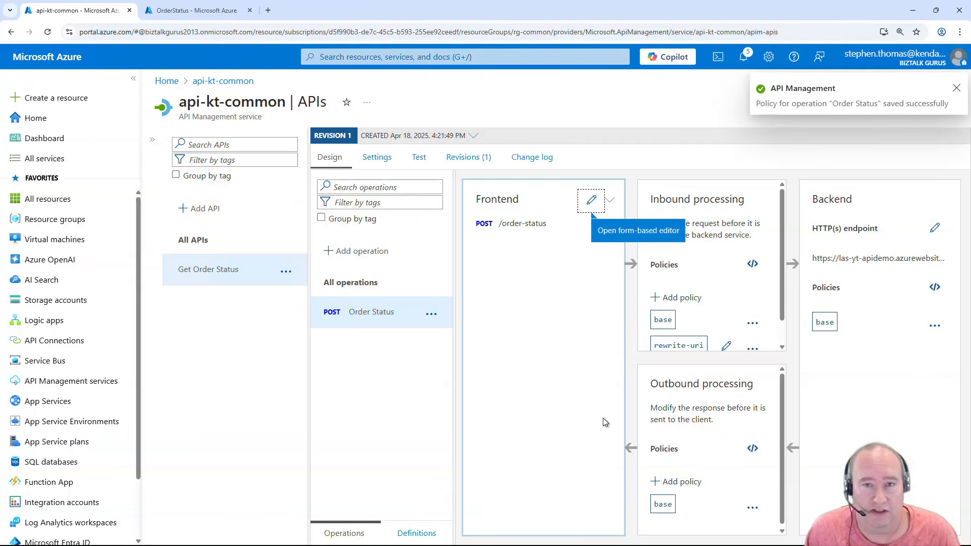
pyautogui.click(418, 159)
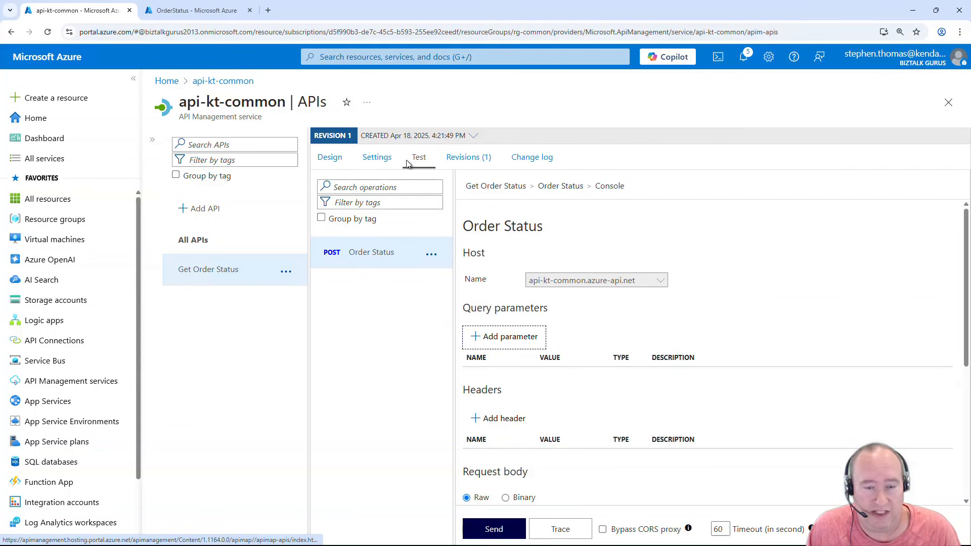
pyautogui.scroll(-3, 617, 347)
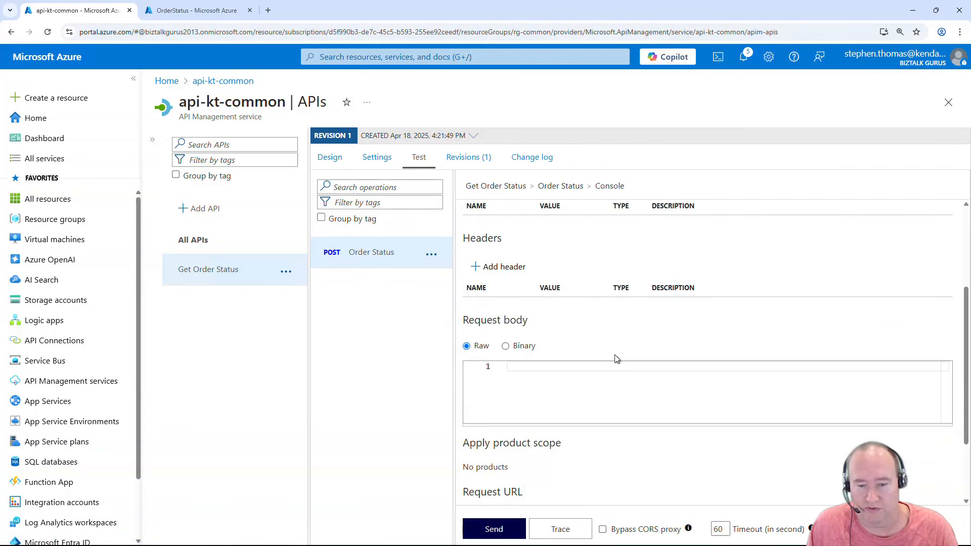
pyautogui.scroll(-2, 617, 359)
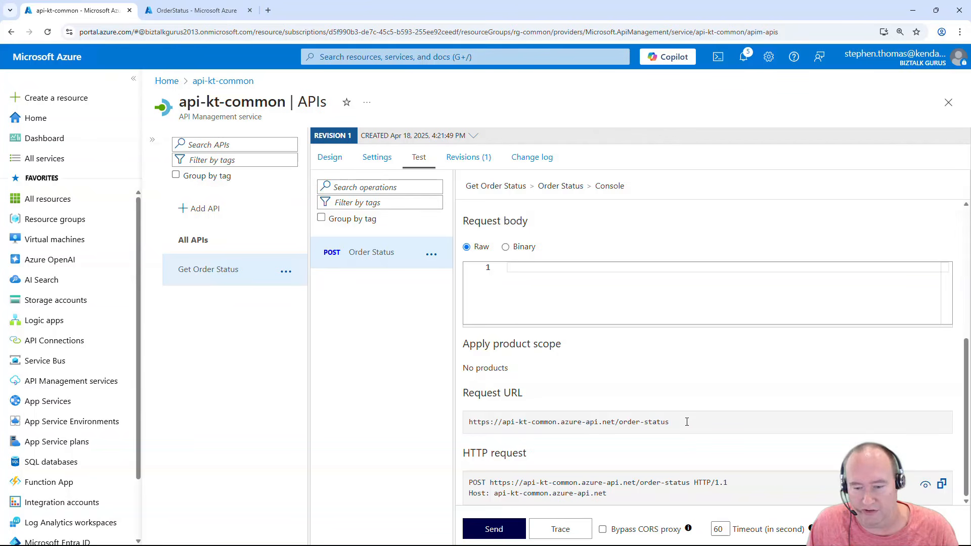
pyautogui.moveTo(670, 423); pyautogui.dragTo(469, 430)
pyautogui.hotkey('ctrl', 'c')
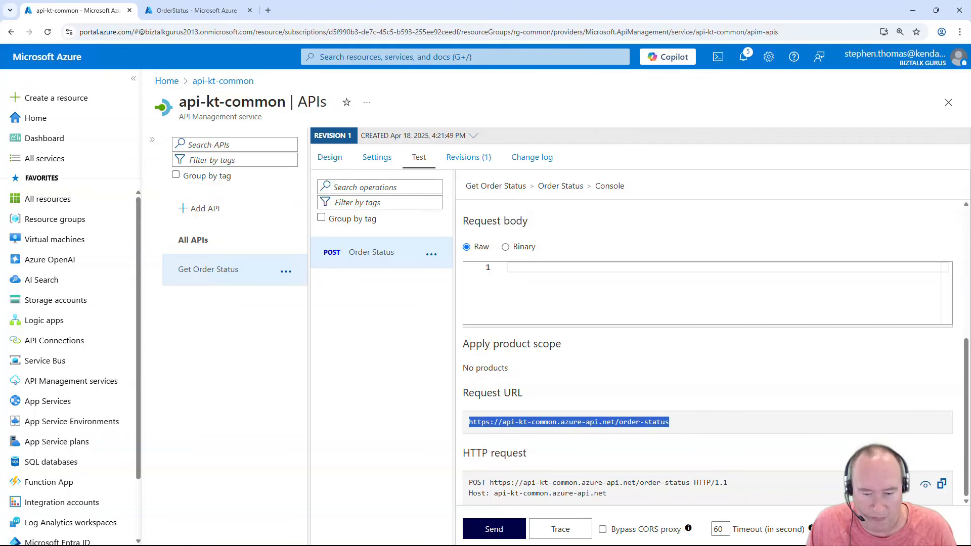
# Switch to Postman and send the API Get Order Status LA request to test the workflow directly.
pyautogui.click(593, 536)
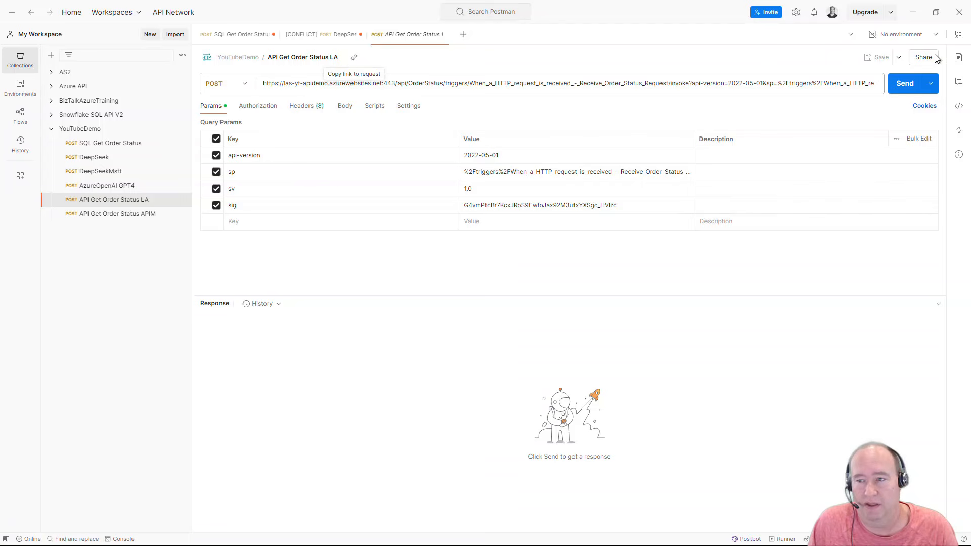
pyautogui.click(892, 86)
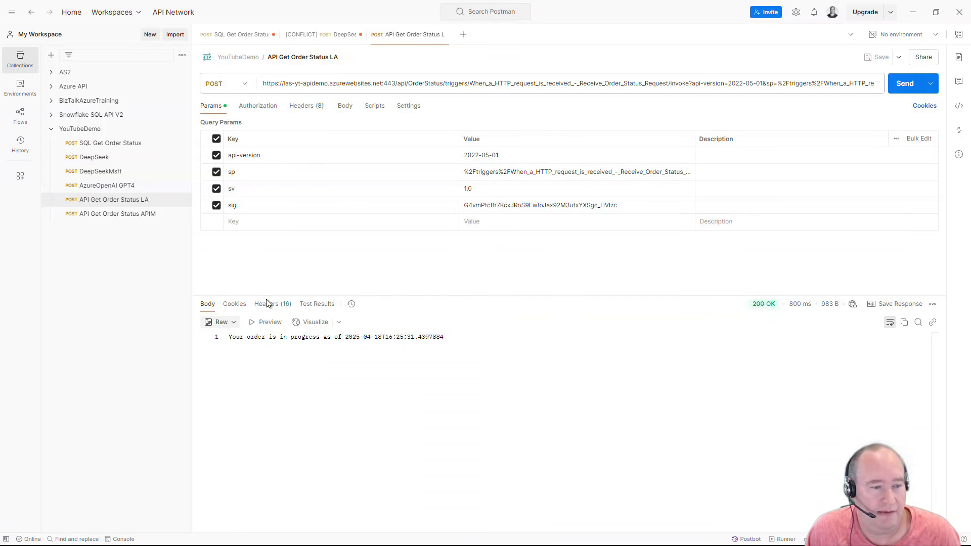
pyautogui.click(100, 216)
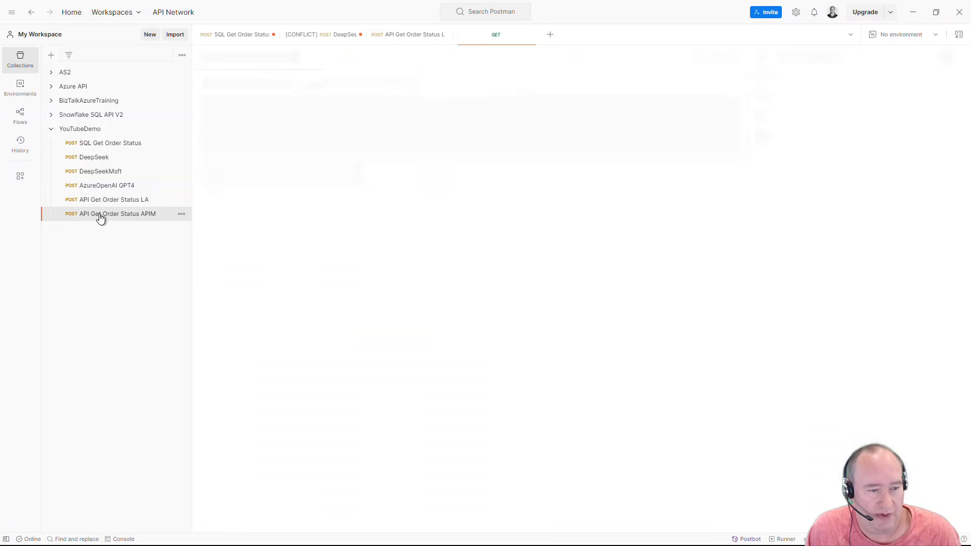
pyautogui.moveTo(482, 82); pyautogui.dragTo(257, 84)
pyautogui.hotkey('ctrl', 'v')
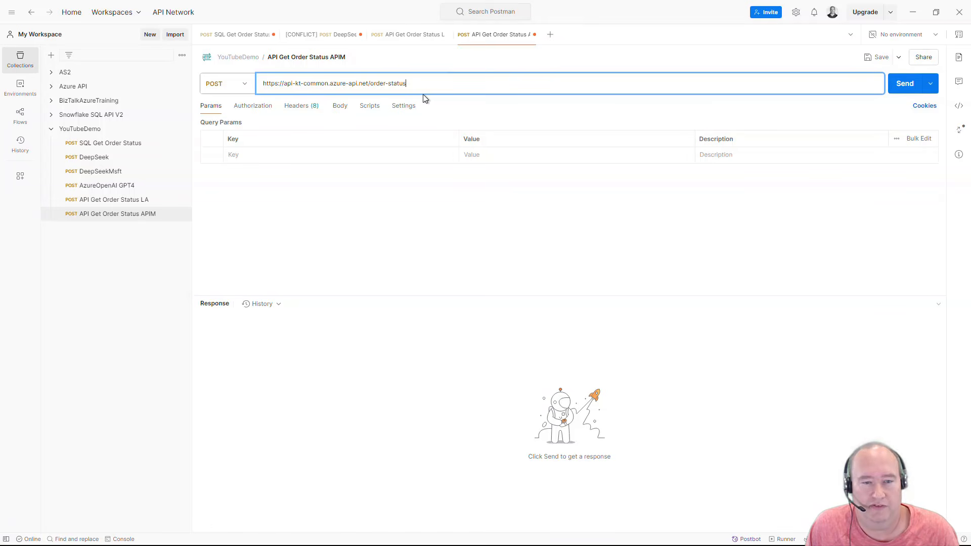
pyautogui.click(903, 84)
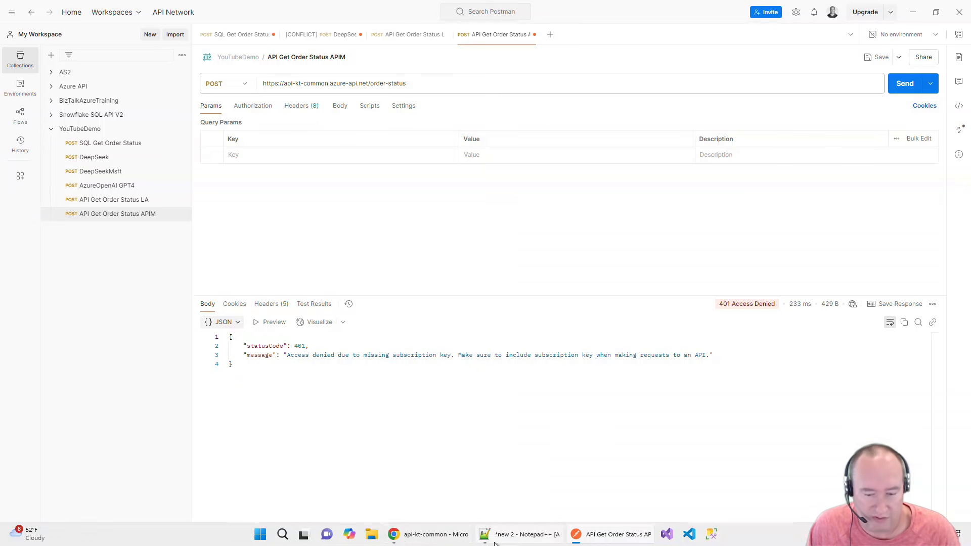
# Return to the Azure portal, turn off Subscription required in the Get Order Status API's settings, and save.
pyautogui.click(425, 535)
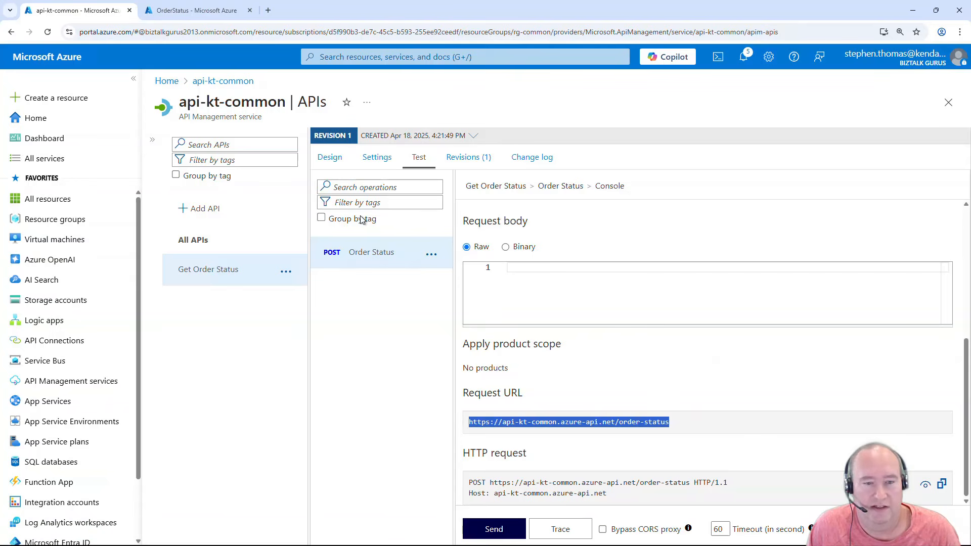
pyautogui.click(331, 160)
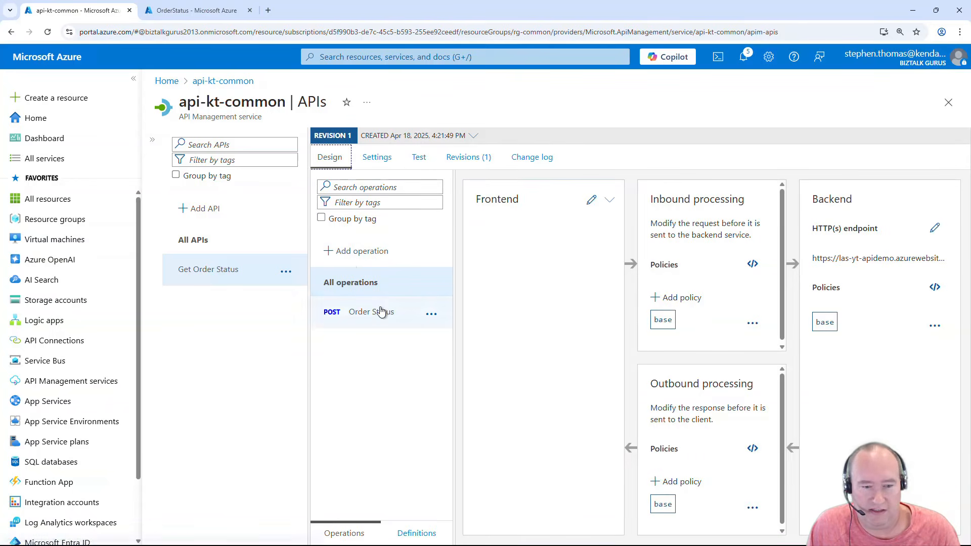
pyautogui.click(352, 287)
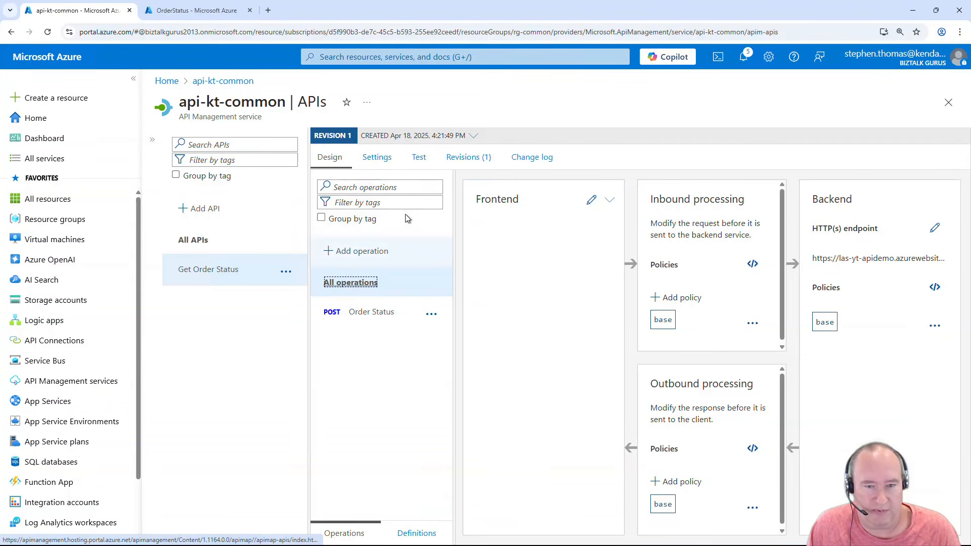
pyautogui.click(367, 162)
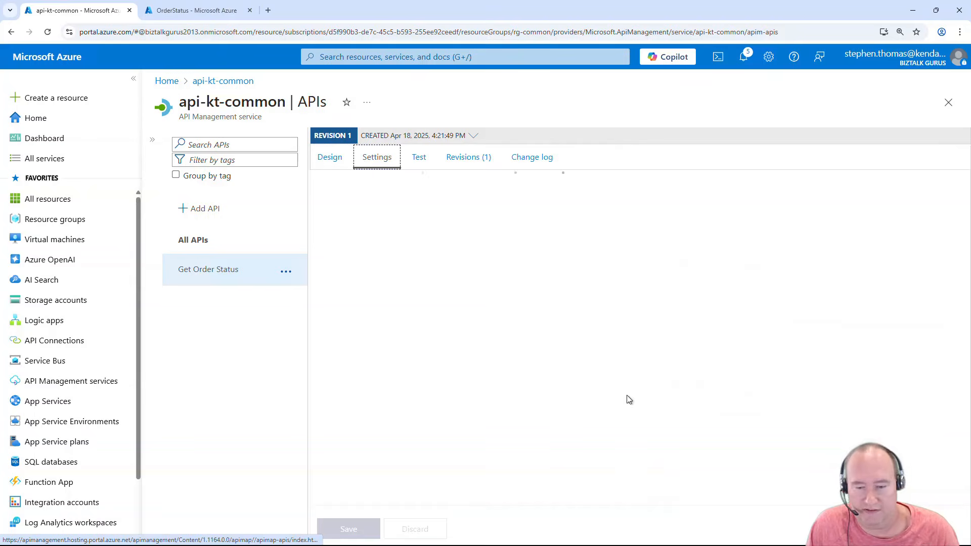
pyautogui.scroll(-2, 556, 392)
pyautogui.scroll(-2, 554, 403)
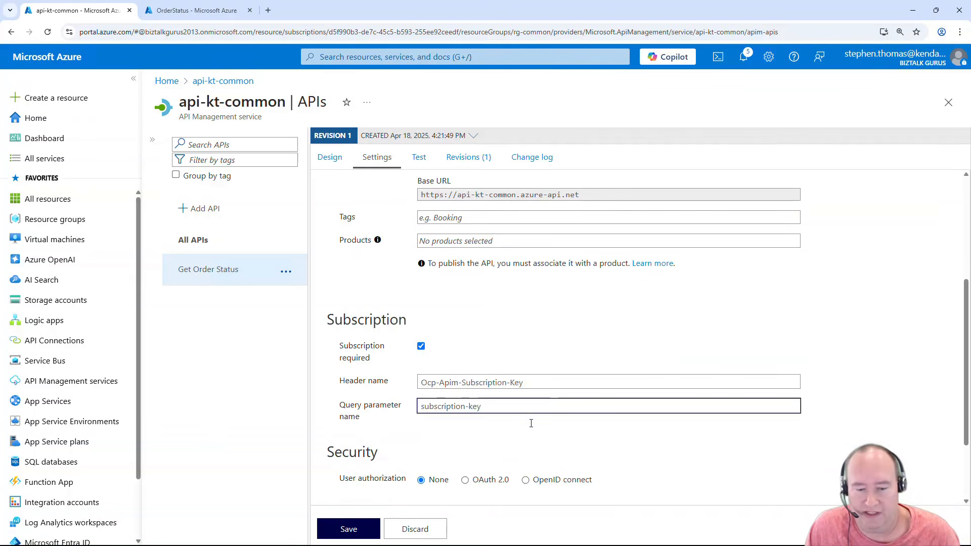
pyautogui.click(421, 347)
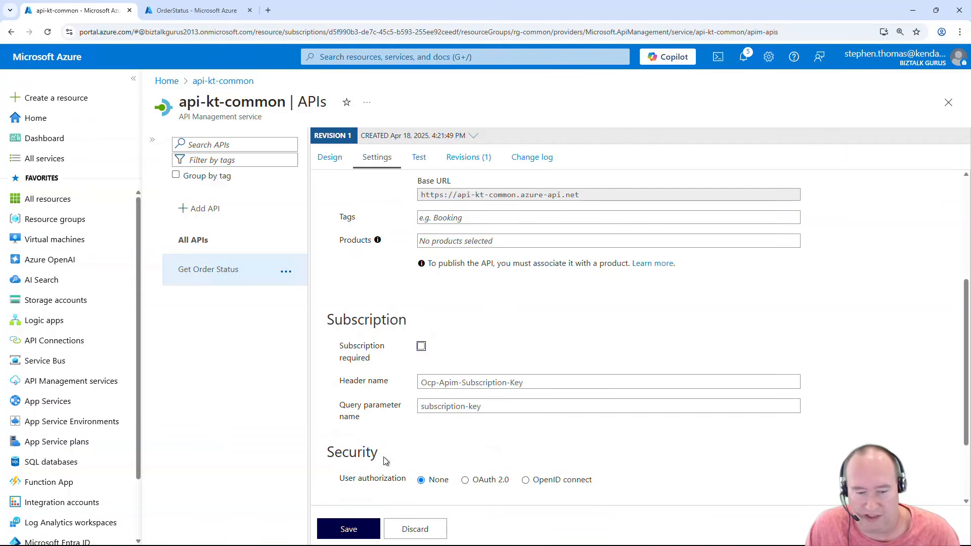
pyautogui.click(365, 529)
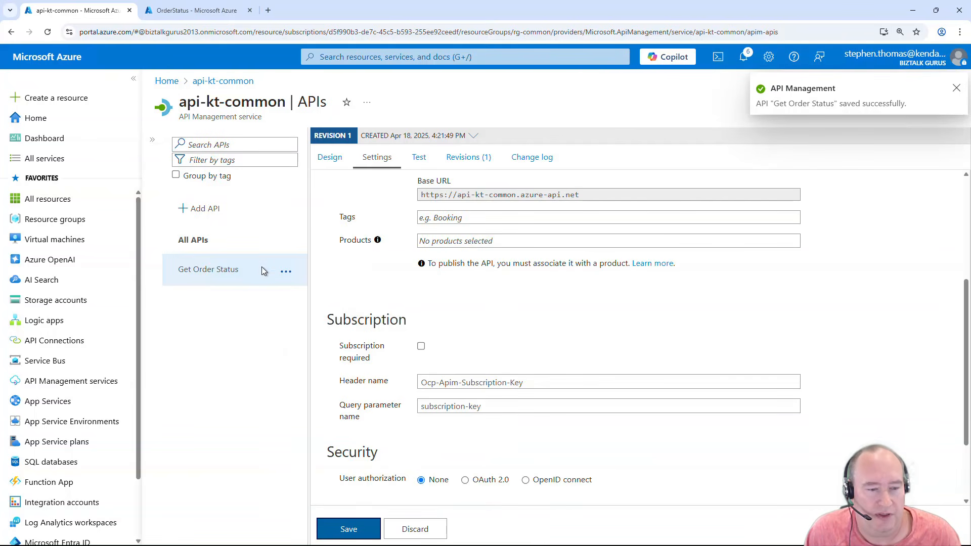
# Start an inbound Filter IP addresses policy for all operations, with an allowed IP range beginning at 20.106.40.1.
pyautogui.click(332, 161)
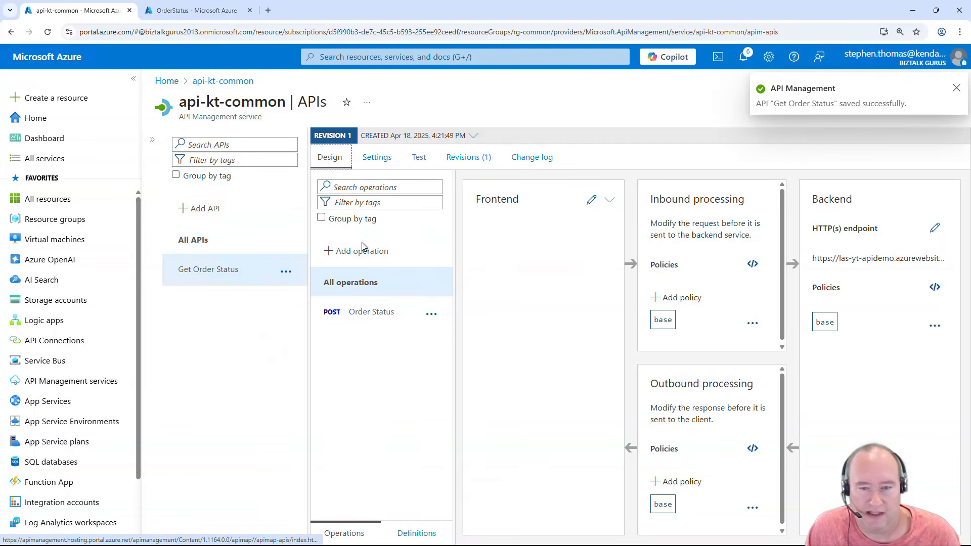
pyautogui.click(352, 282)
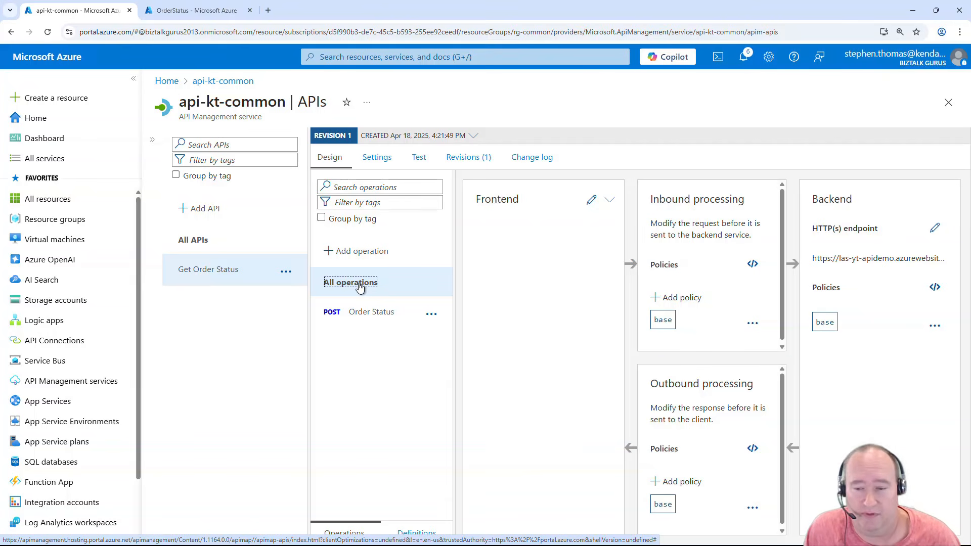
pyautogui.click(677, 298)
pyautogui.click(527, 262)
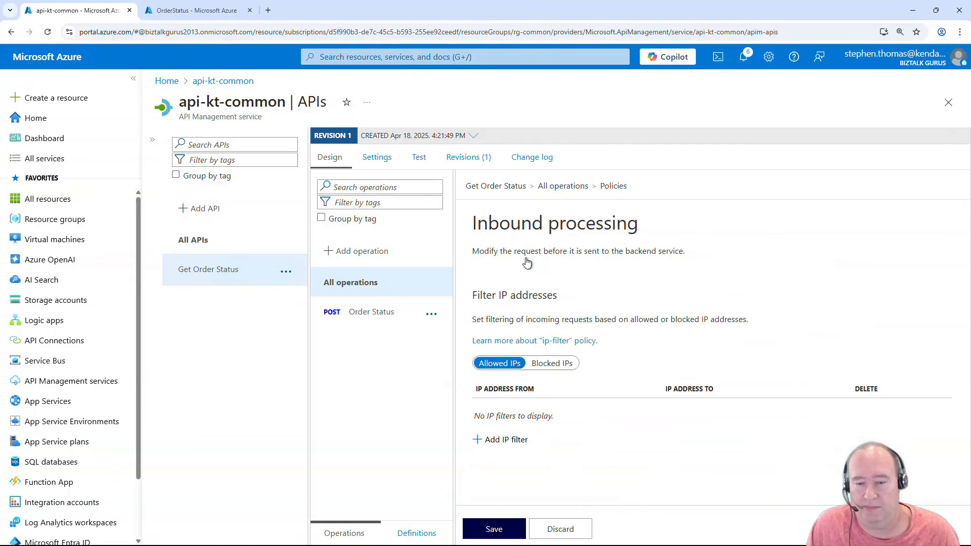
pyautogui.click(504, 438)
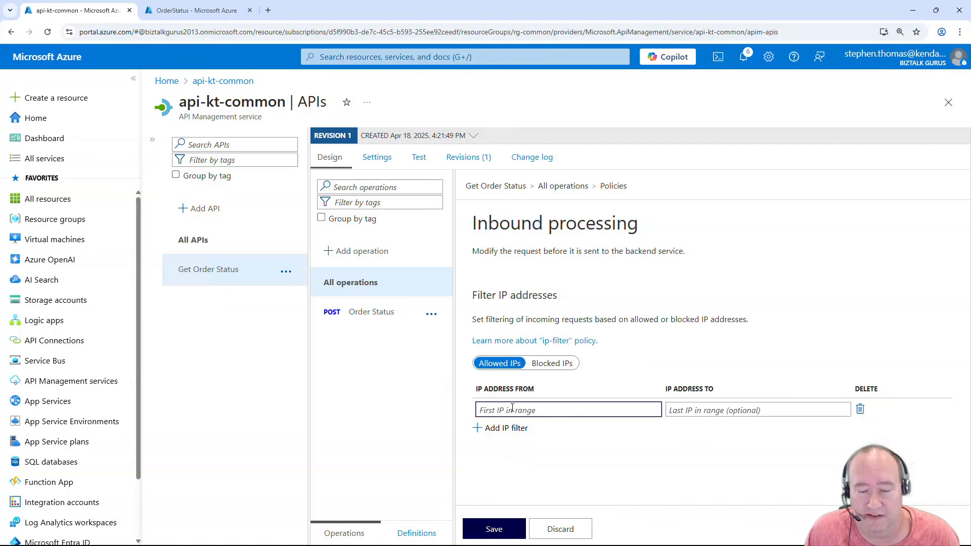
pyautogui.write('20.106.50')
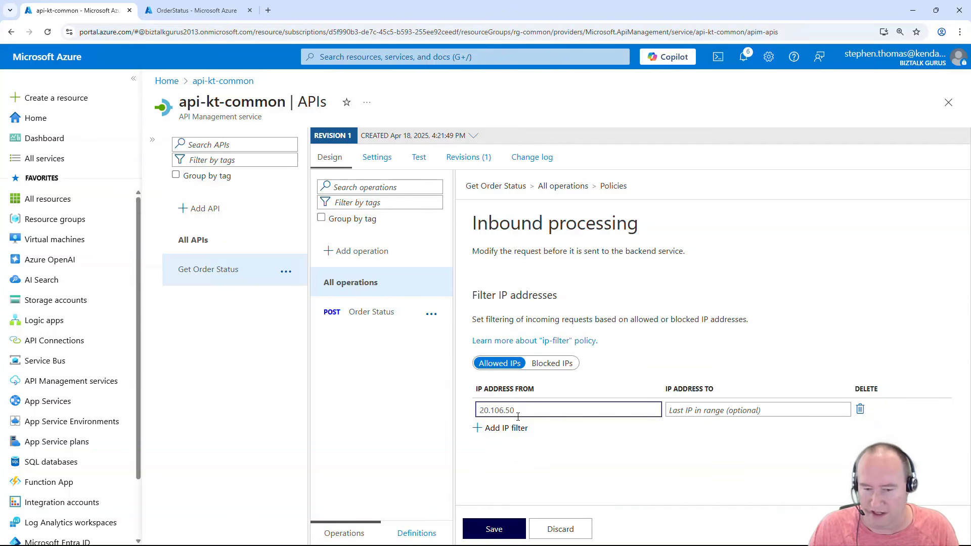
pyautogui.press('BackSpace')
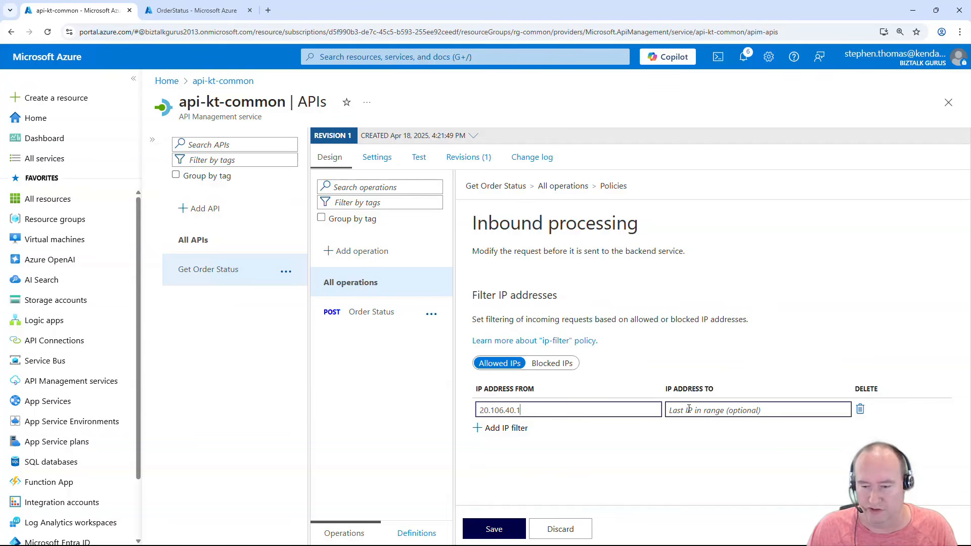
# End the allowed IP range at 20.106.40.255 and save the inbound IP filter policy.
pyautogui.click(670, 411)
pyautogui.write('20.10')
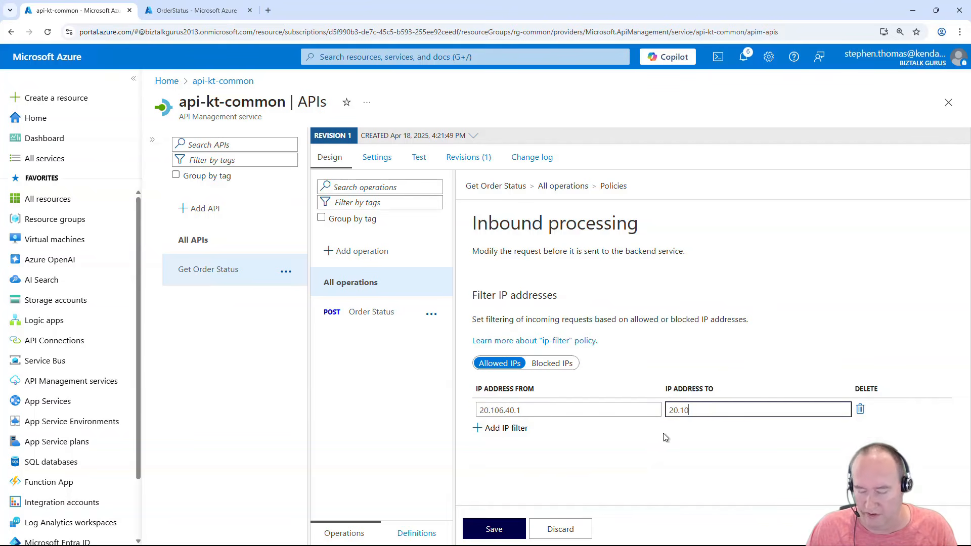
pyautogui.write('6.40.255')
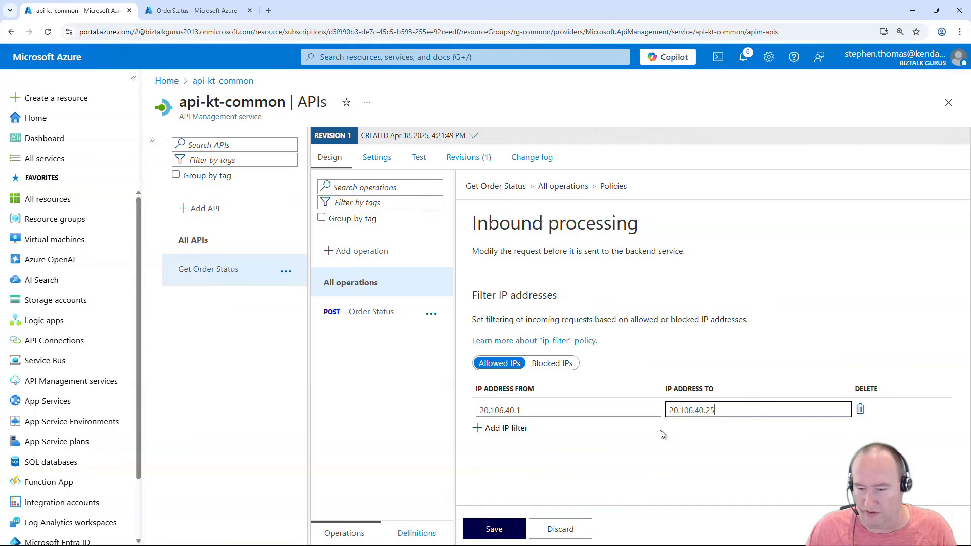
pyautogui.click(476, 533)
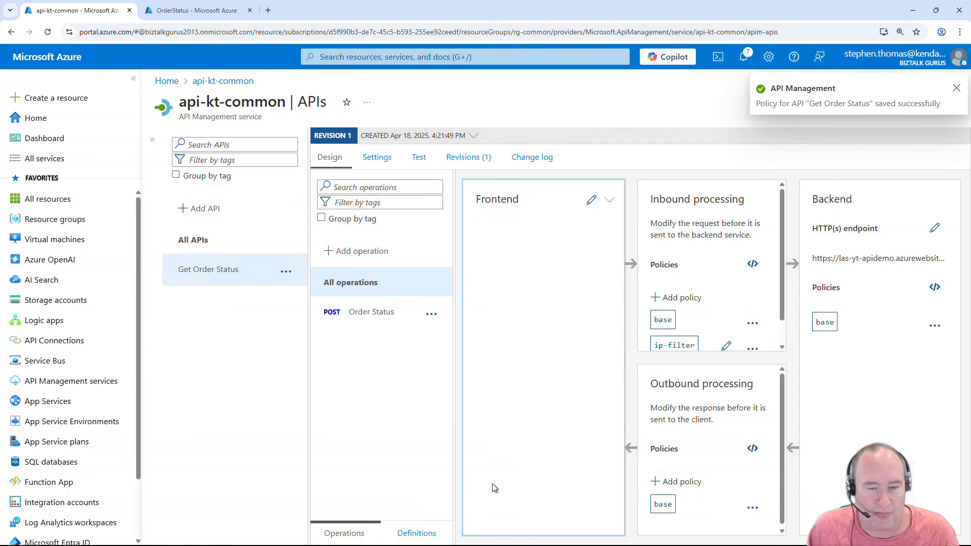
# Switch to Postman and send the API Get Order Status APIM request to test the IP filter.
pyautogui.click(580, 540)
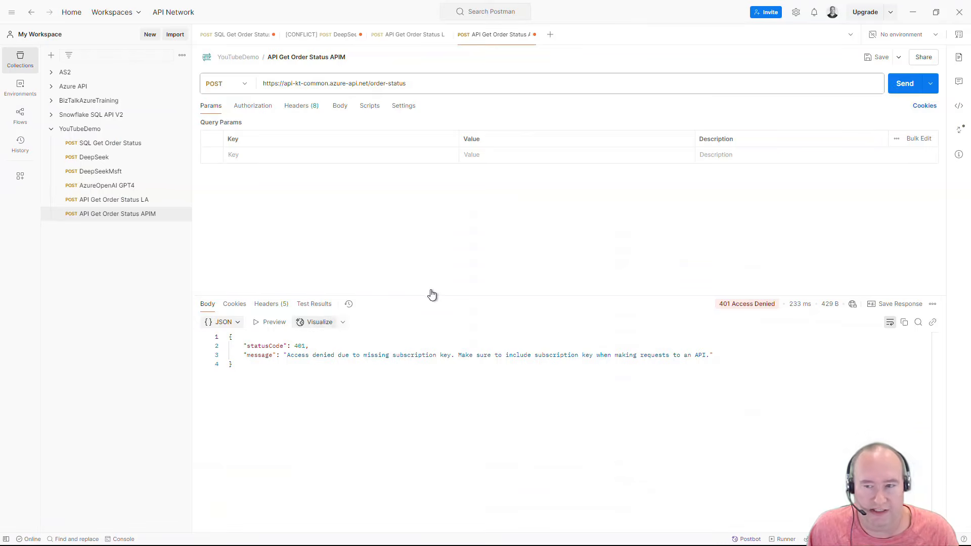
pyautogui.click(909, 86)
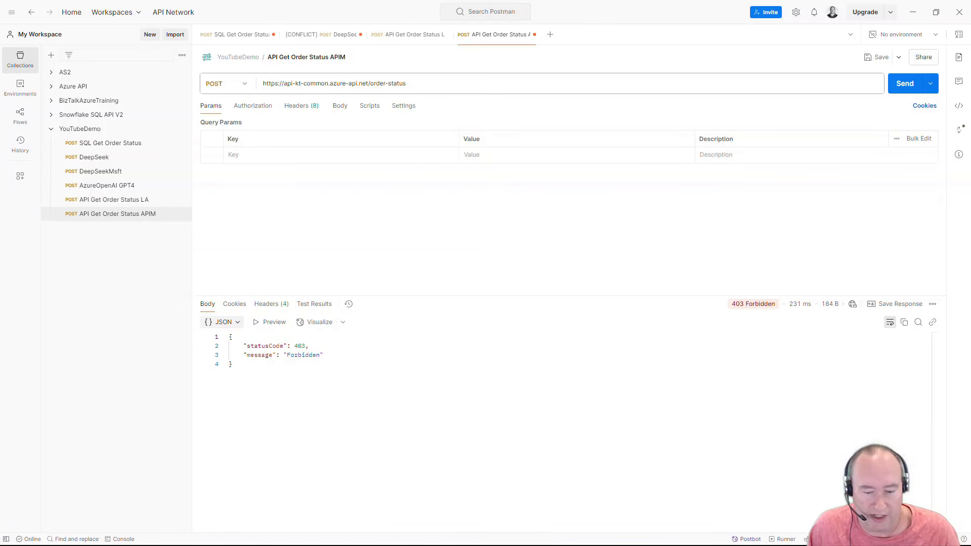
# Return to the Azure portal, change the ip-filter policy's allowed range to 20.106.50.1 through 20.106.50.255, and save.
pyautogui.moveTo(506, 540)
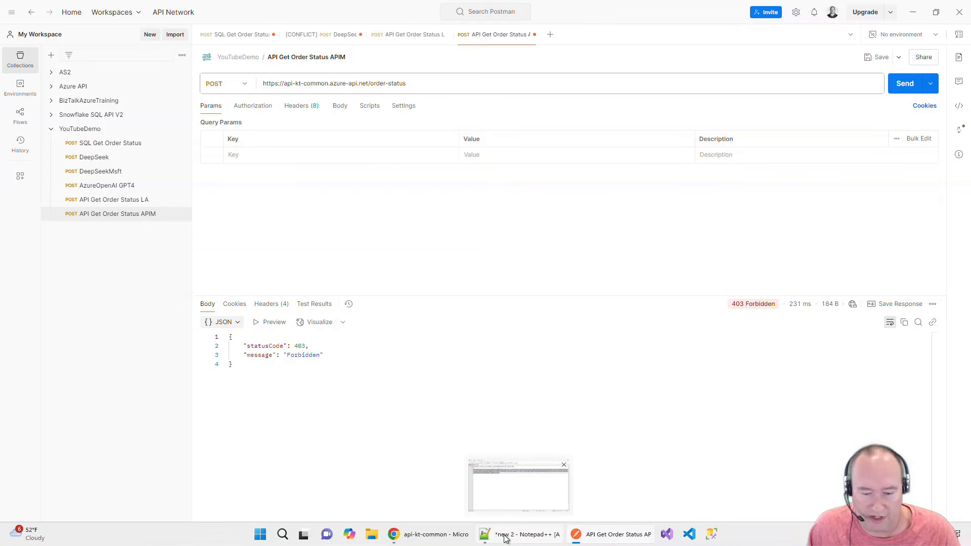
pyautogui.click(434, 535)
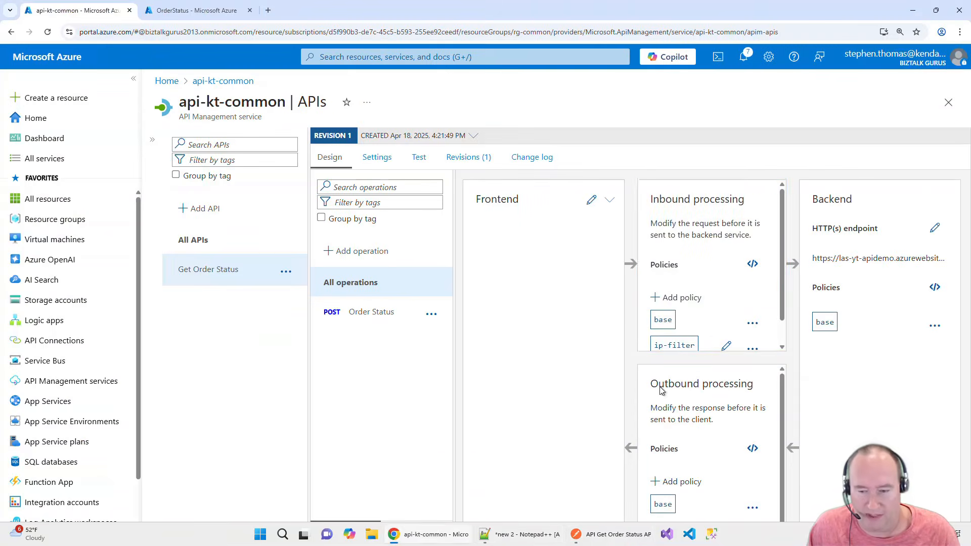
pyautogui.click(726, 346)
pyautogui.click(516, 410)
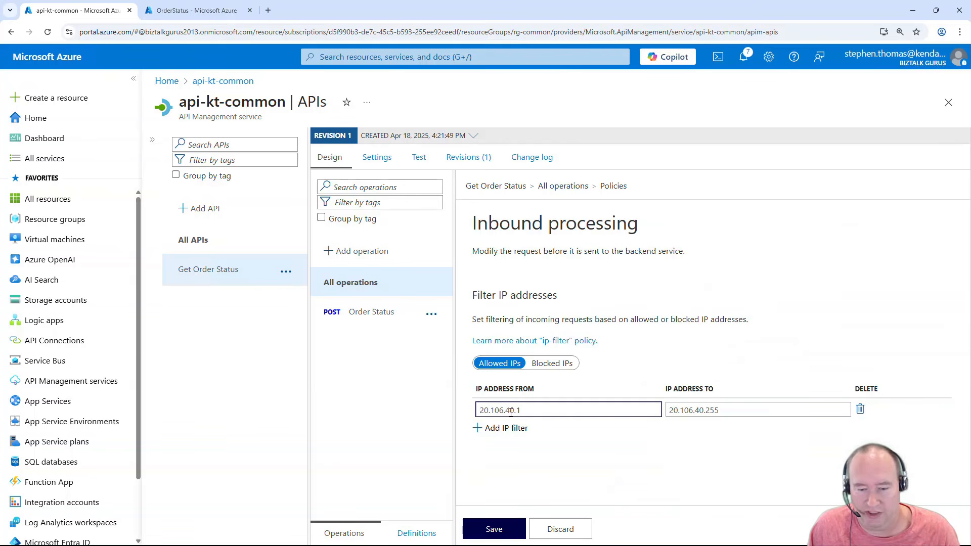
pyautogui.press('BackSpace')
pyautogui.write('5')
pyautogui.press('Tab')
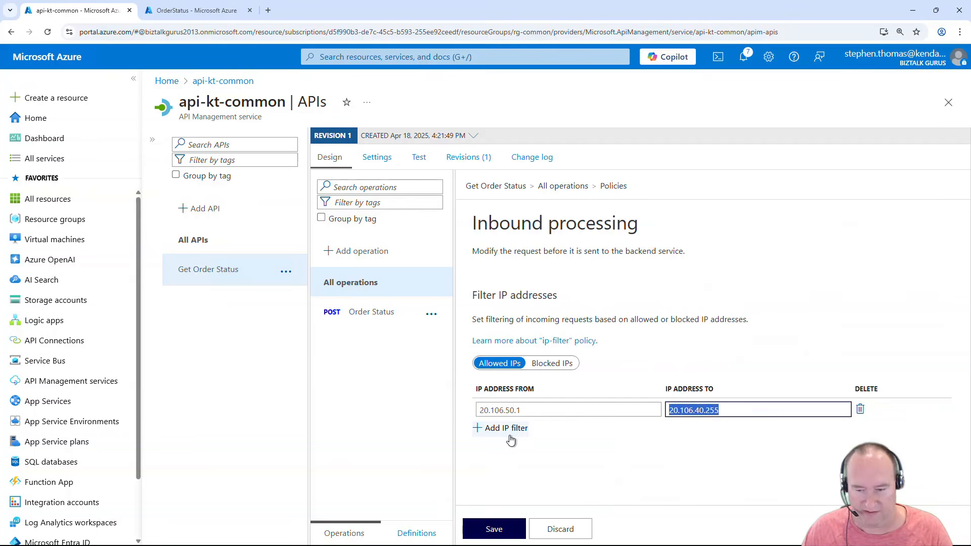
pyautogui.press('Right')
pyautogui.press('BackSpace')
pyautogui.write('5')
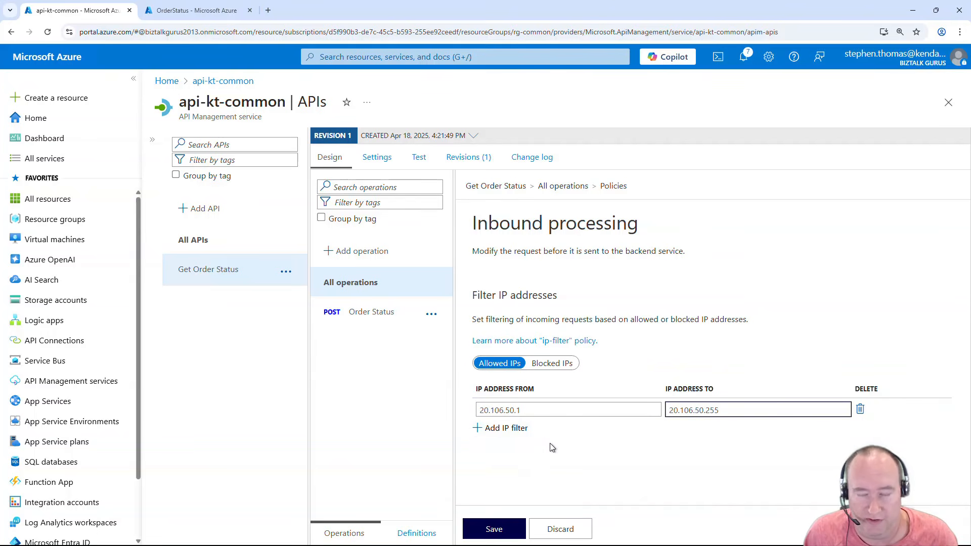
pyautogui.click(494, 530)
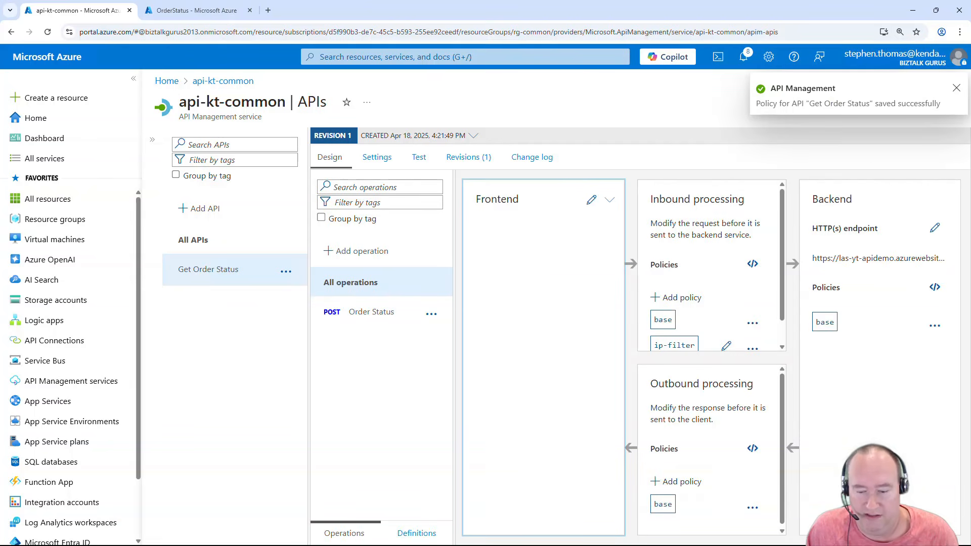
# Switch back to Postman and resend the API Get Order Status APIM request against the updated allowed range.
pyautogui.click(611, 537)
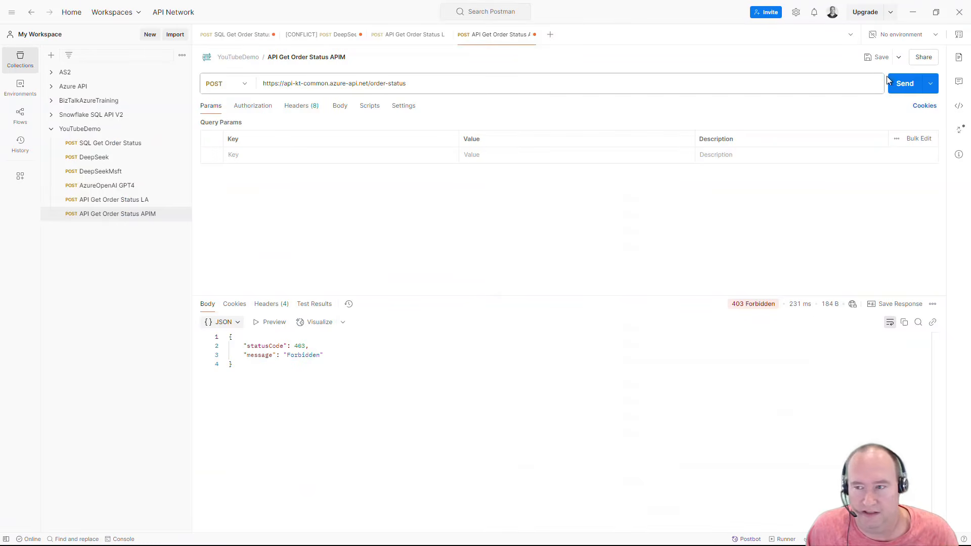
pyautogui.click(903, 85)
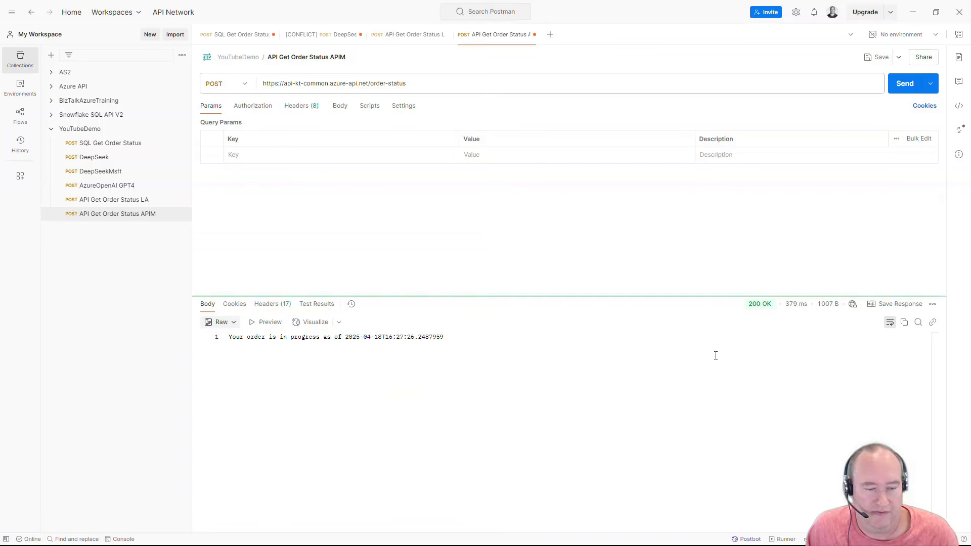